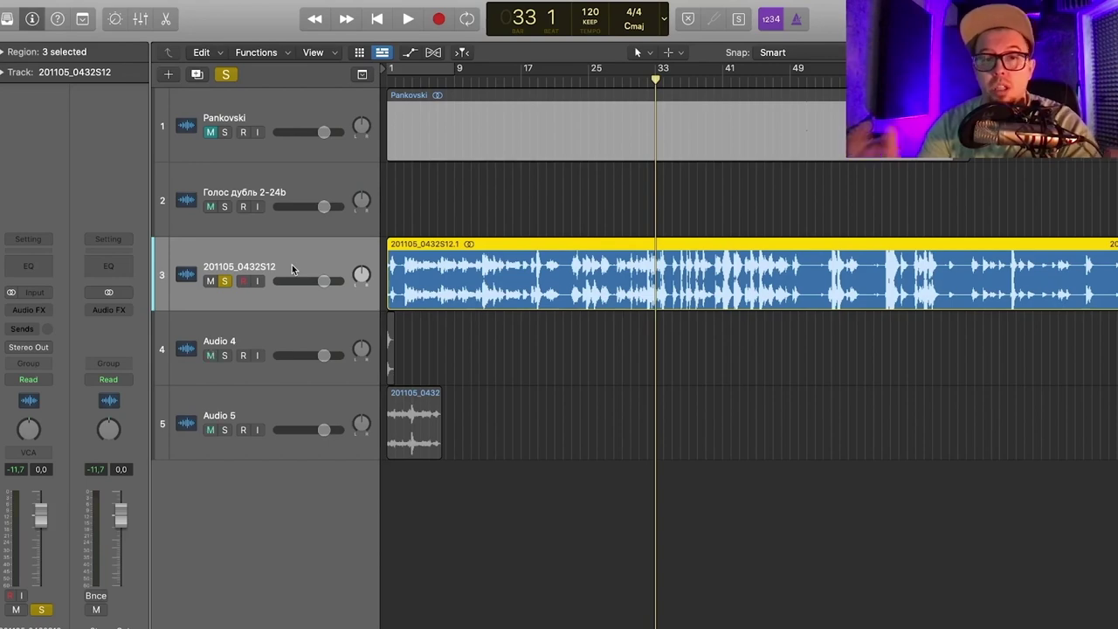
# - Examine the waveform of the voice recording on the 201105_0432S12 track and place the playhead at bar 15
pyautogui.press('super+Left')
pyautogui.press('super+Left')
pyautogui.press('super+Left')
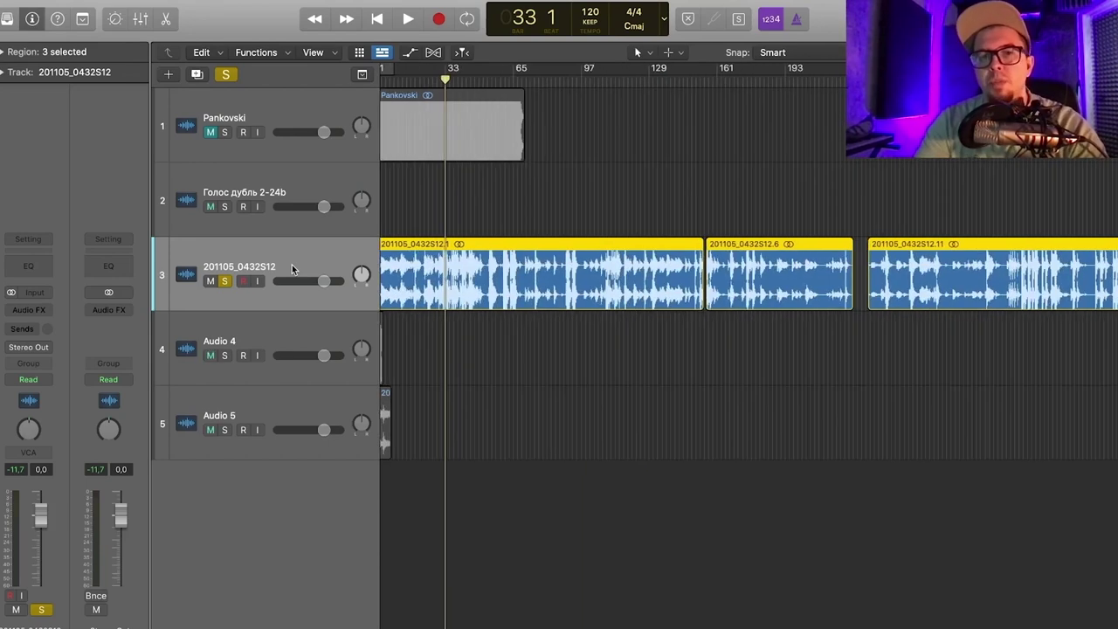
pyautogui.press('super+Right')
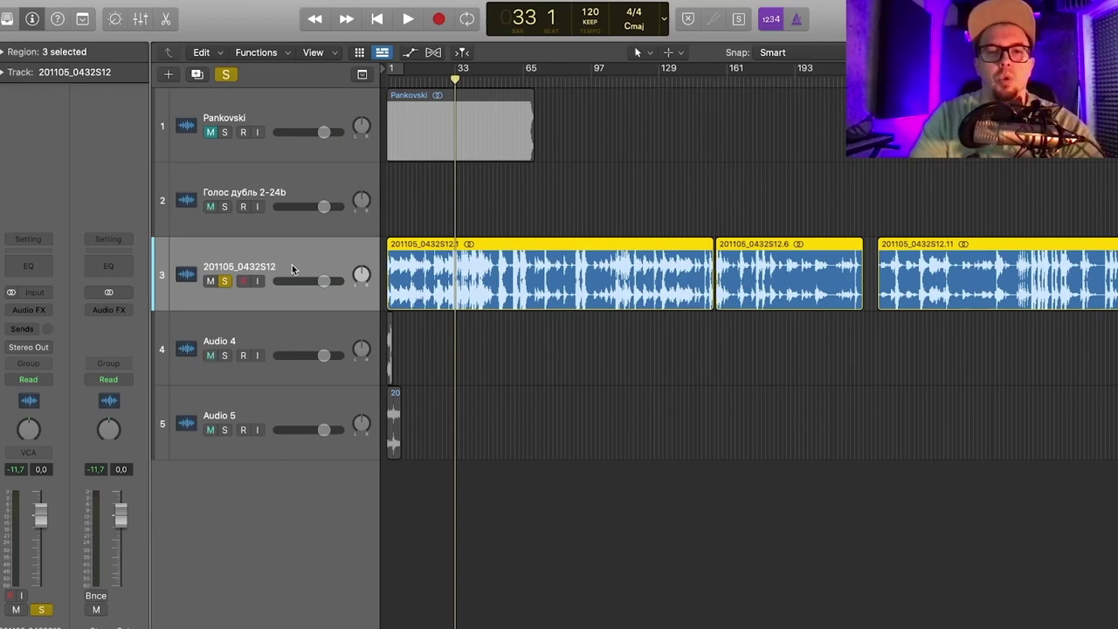
pyautogui.press('super+Left')
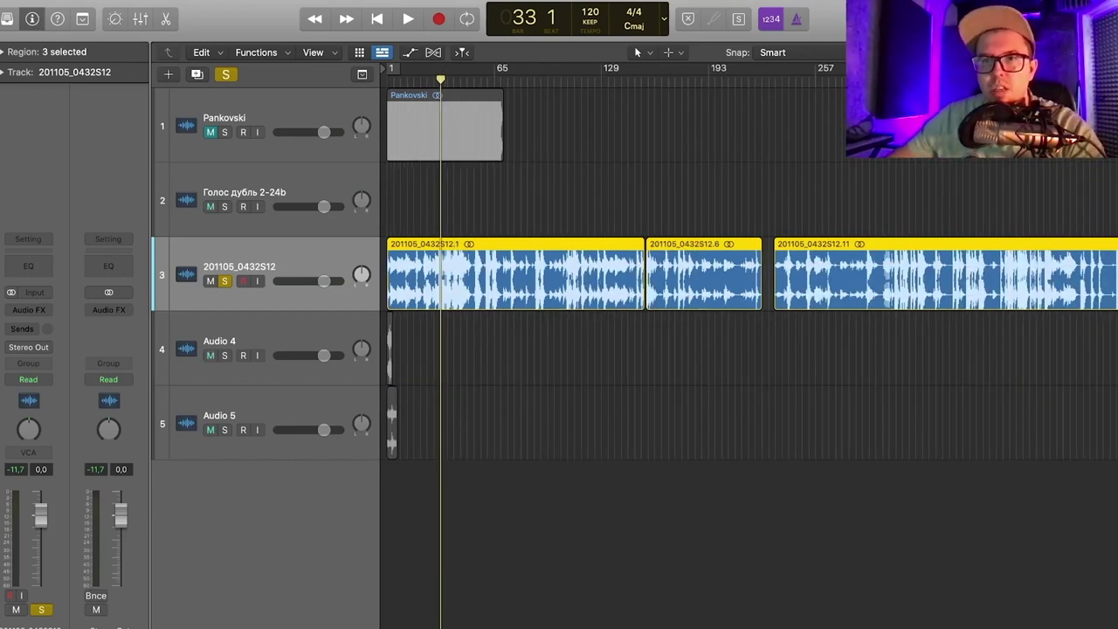
pyautogui.press('super+Down')
pyautogui.press('super+Right')
pyautogui.press('super+Right')
pyautogui.press('super+Right')
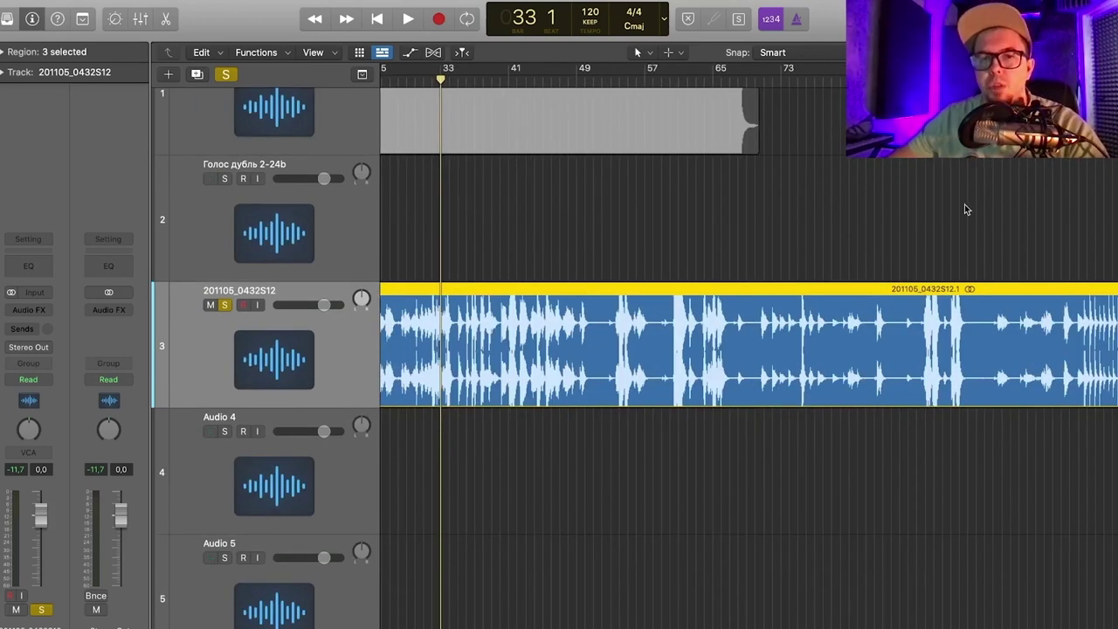
pyautogui.press('super+Left')
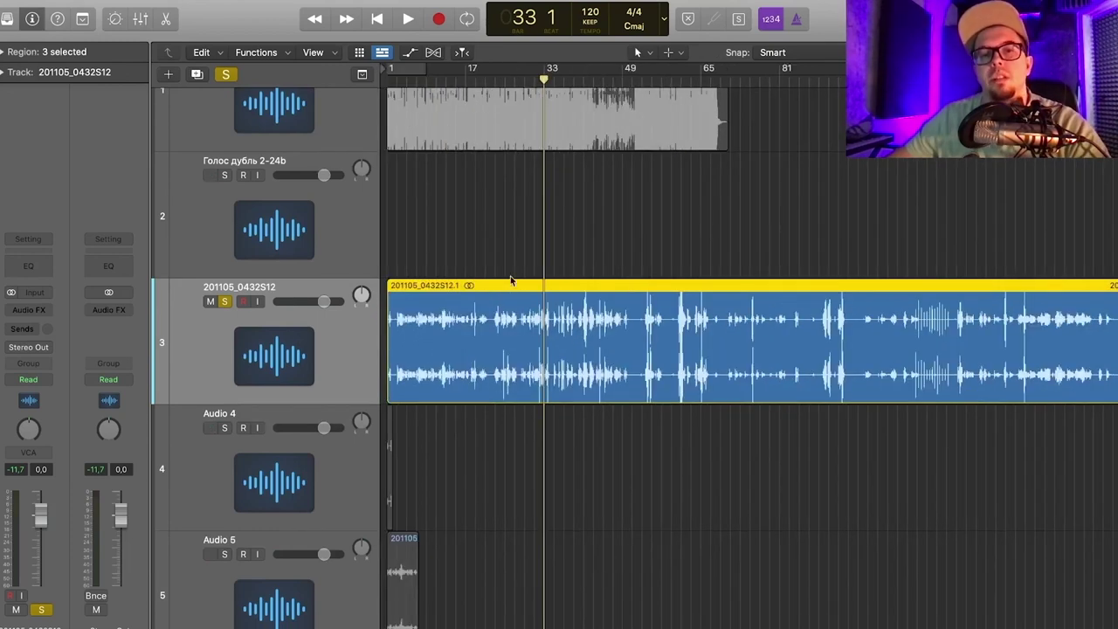
pyautogui.click(456, 80)
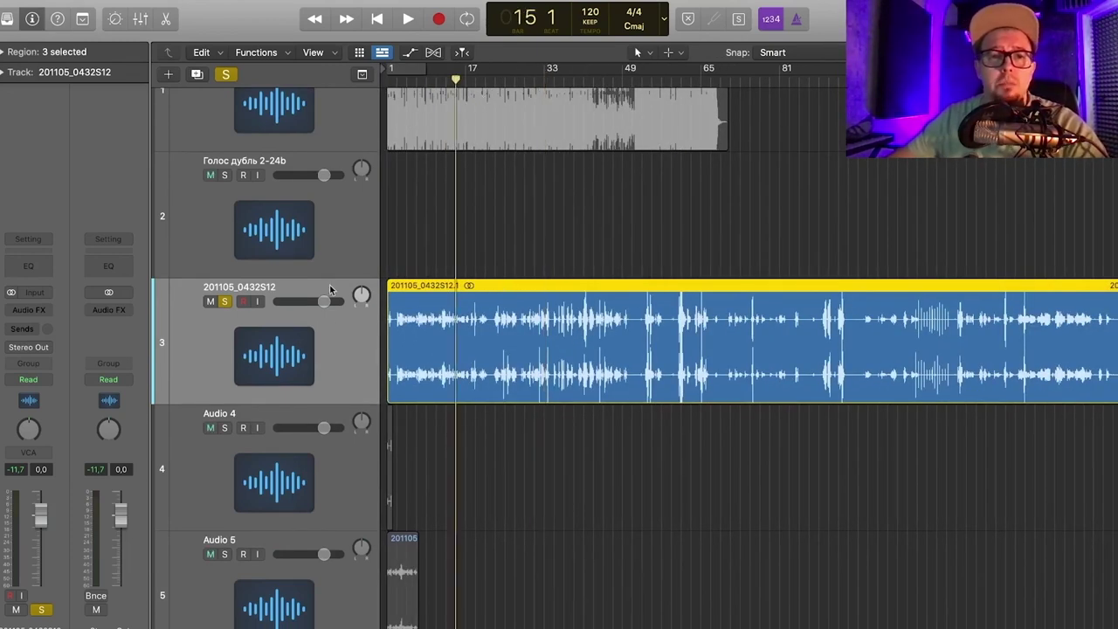
# - Look through the iZotope RX 7 restoration plug-ins offered for the 201105_0432S12 track's effect slot without inserting one
pyautogui.press('super+Right')
pyautogui.click(55, 312)
pyautogui.moveTo(43, 573)
pyautogui.moveTo(162, 558)
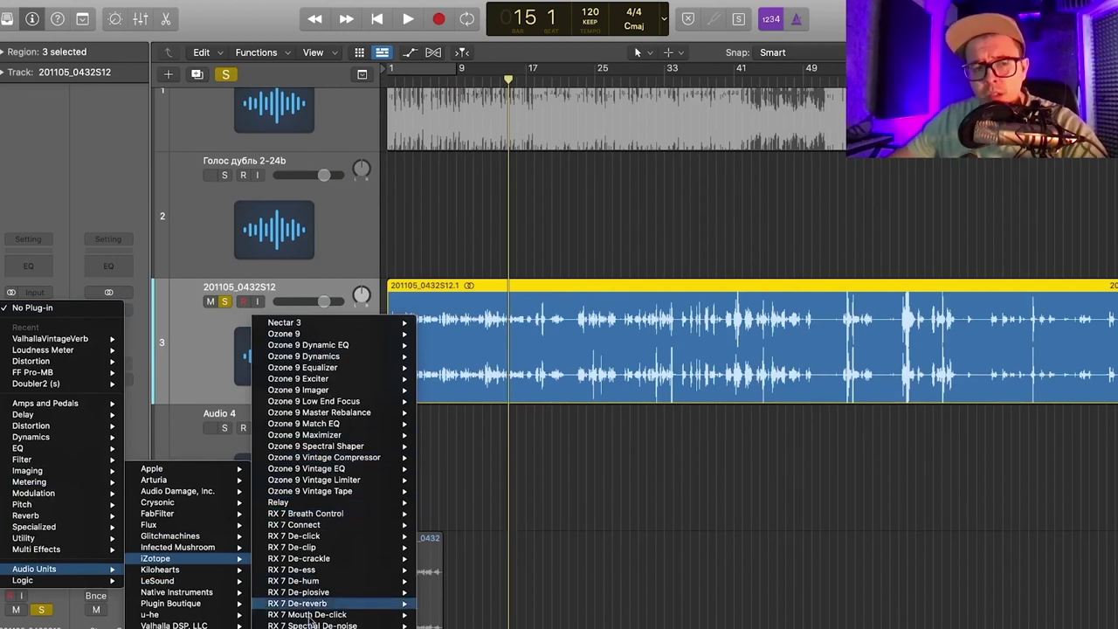
pyautogui.moveTo(302, 559)
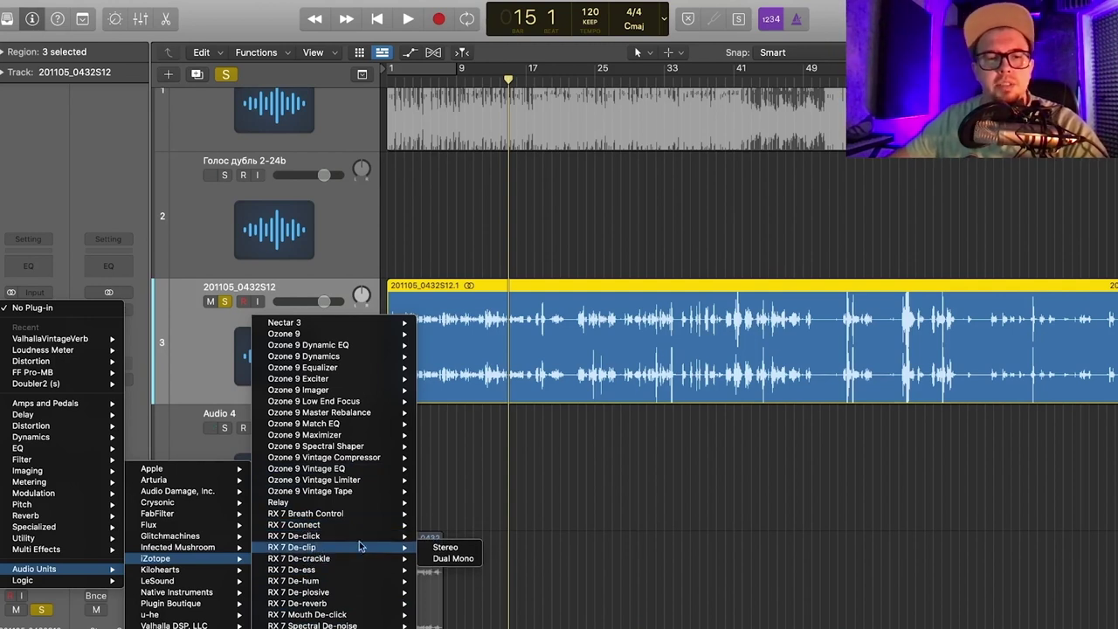
pyautogui.moveTo(340, 570)
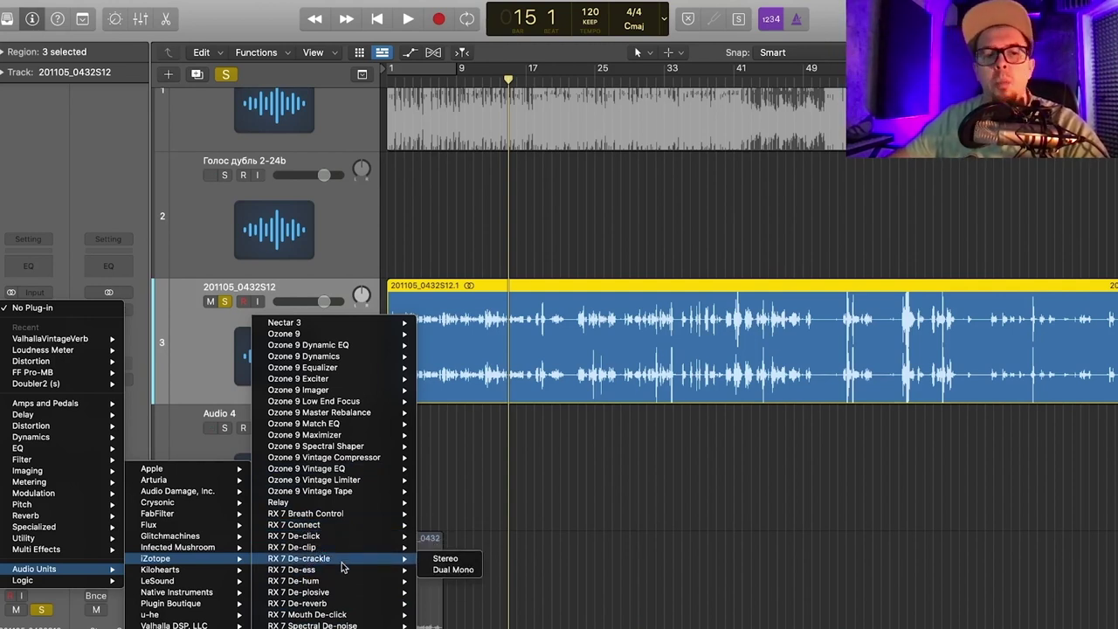
pyautogui.moveTo(337, 545)
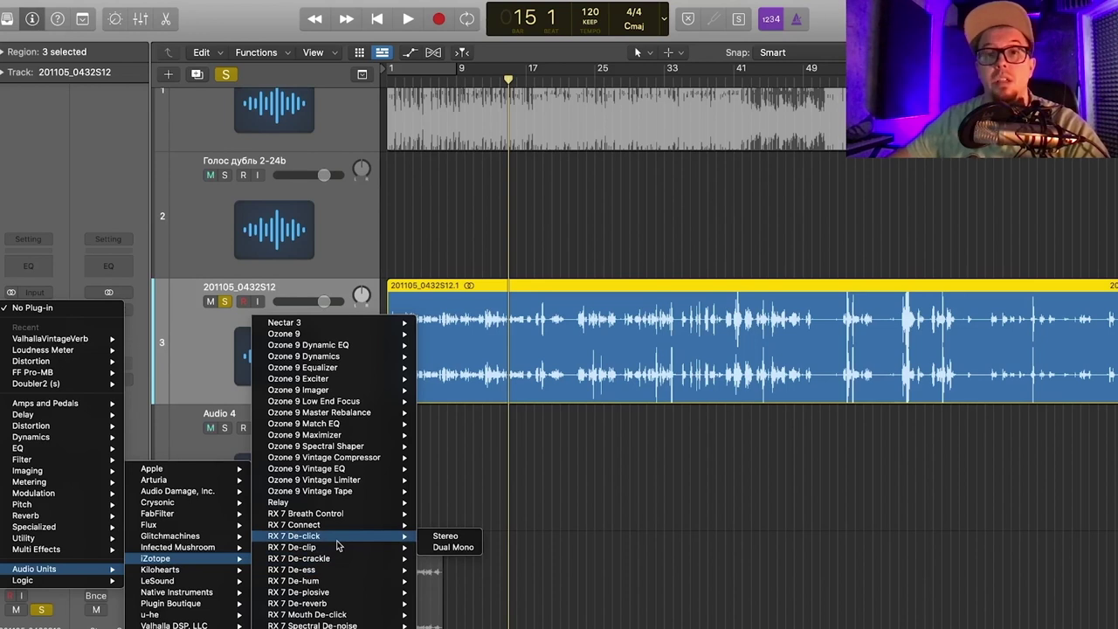
pyautogui.moveTo(305, 528)
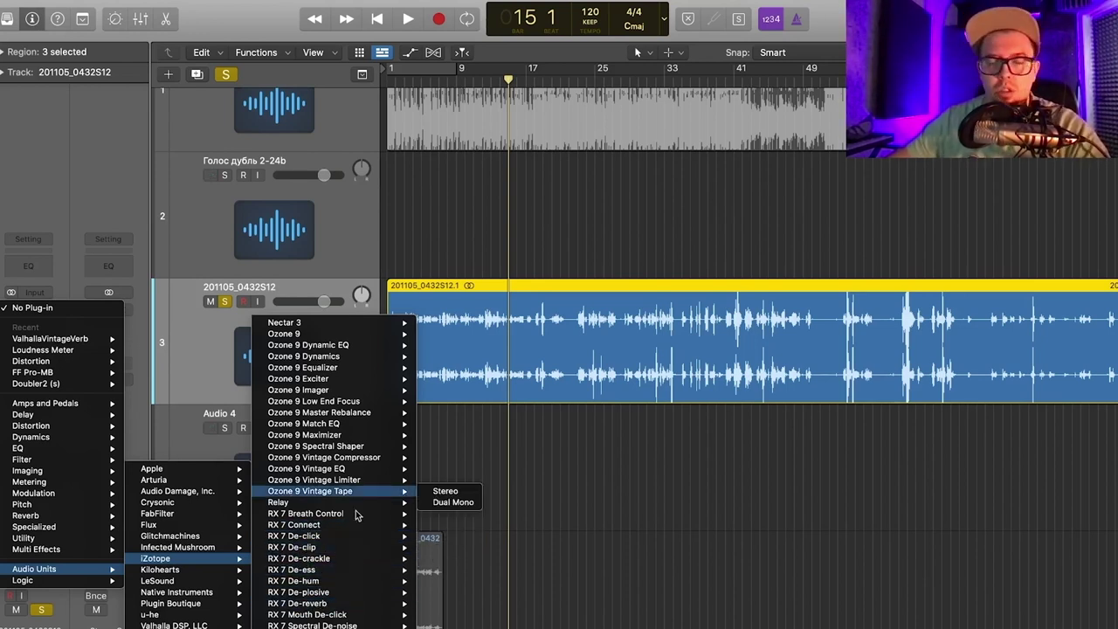
pyautogui.moveTo(367, 503)
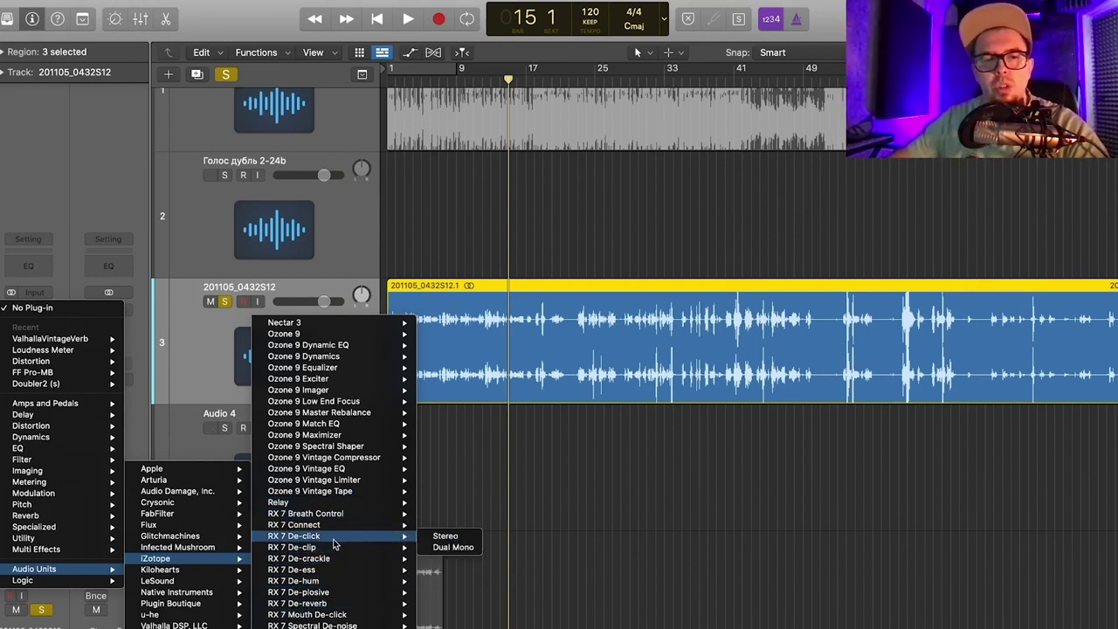
pyautogui.click(630, 433)
pyautogui.scroll(-1, 630, 433)
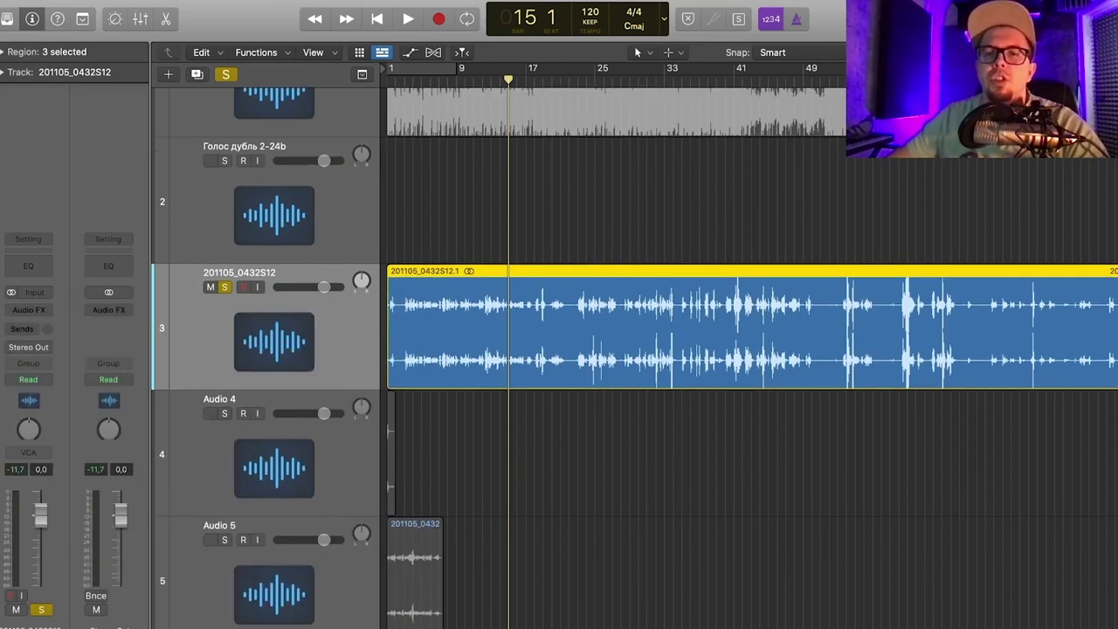
# - Turn off solo on the 201105_0432S12 track and solo the Audio 5 track
pyautogui.press('super+Up')
pyautogui.press('super+Up')
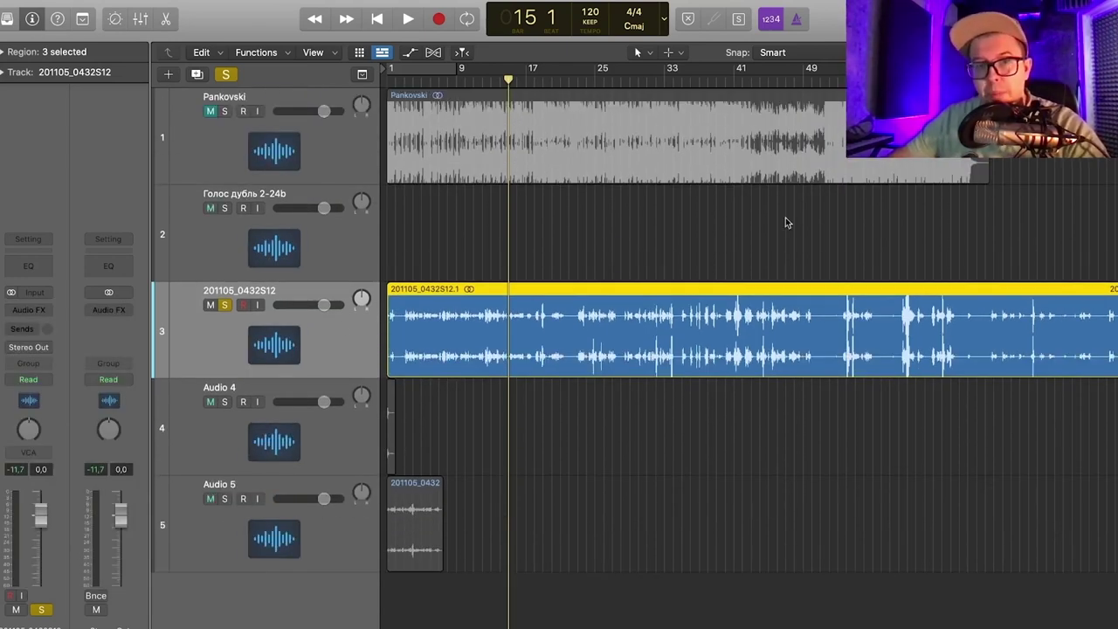
pyautogui.press('super+Down')
pyautogui.scroll(-5, 442, 373)
pyautogui.click(224, 179)
pyautogui.click(225, 469)
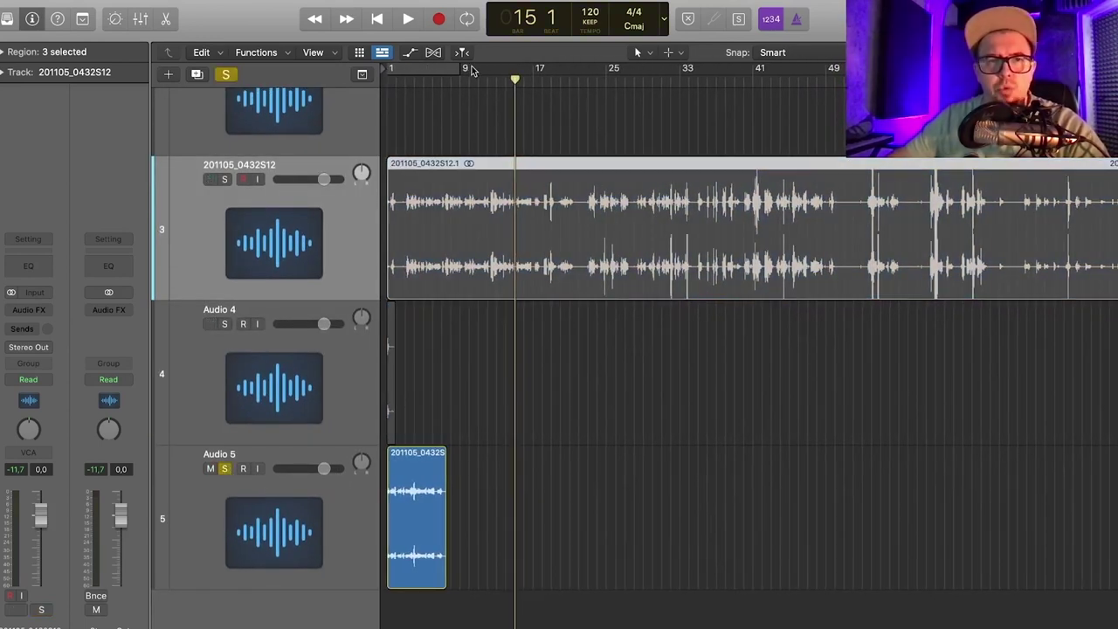
# - Set a cycle range from bar 1 to about bar 10 and start playback of the soloed Audio 5 region
pyautogui.moveTo(473, 71); pyautogui.dragTo(259, 73)
pyautogui.press('space')
pyautogui.press('super+Right')
pyautogui.press('super+Right')
pyautogui.press('super+Right')
pyautogui.press('super+Right')
pyautogui.press('super+Right')
pyautogui.press('super+Right')
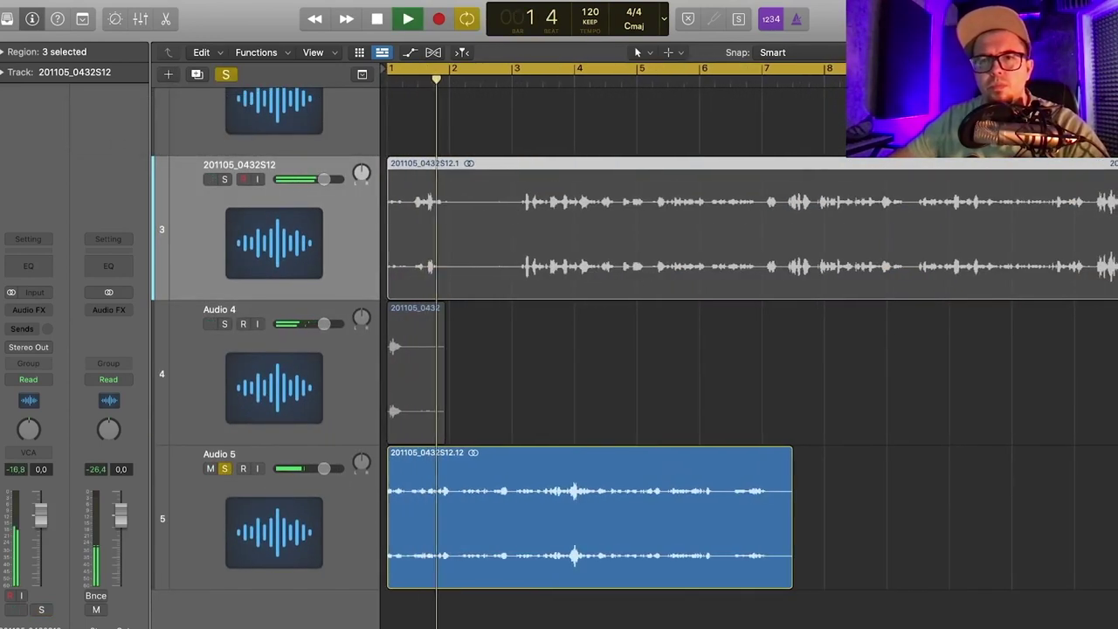
# - Select the Audio 5 track and stop playback
pyautogui.press('super+Left')
pyautogui.press('super+Left')
pyautogui.press('super+Down')
pyautogui.click(351, 457)
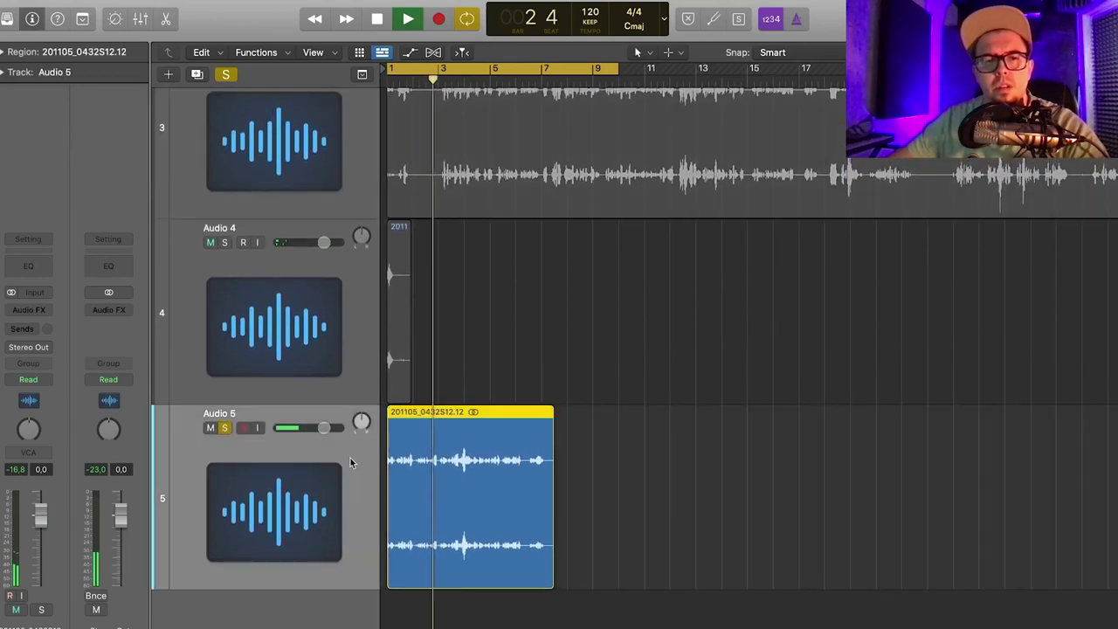
pyautogui.press('space')
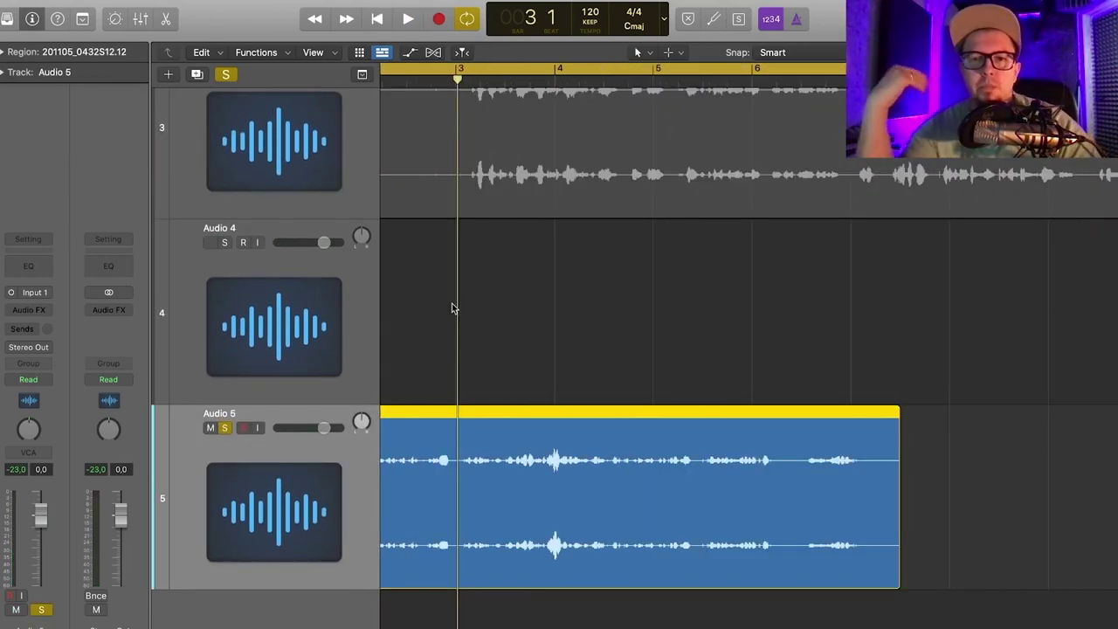
pyautogui.press('super+Left')
pyautogui.press('super+Left')
pyautogui.press('super+Left')
pyautogui.press('super+Left')
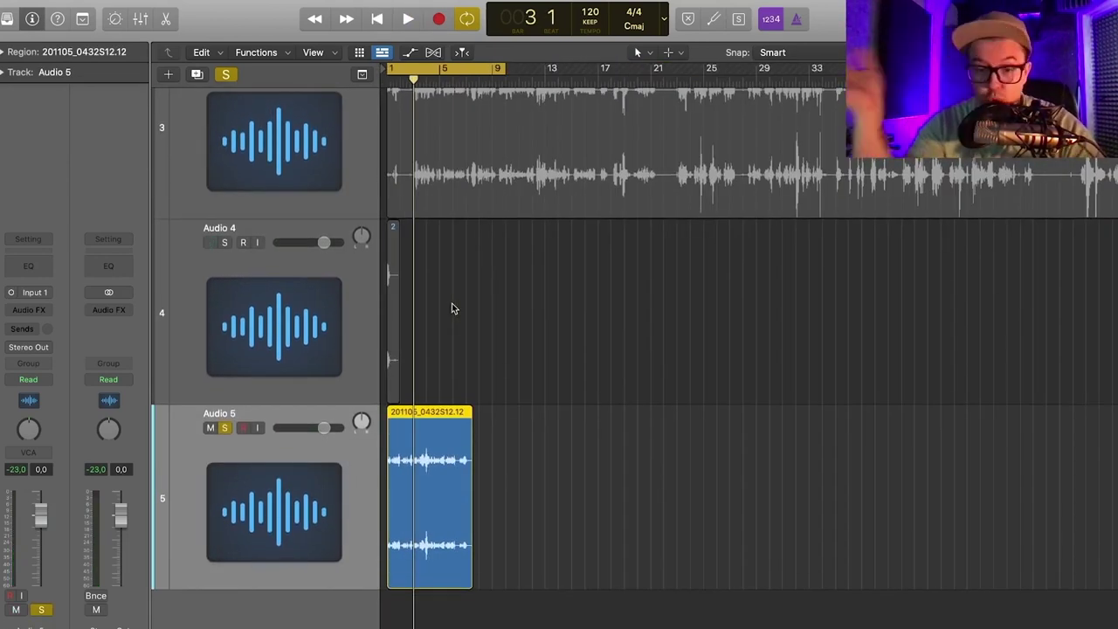
pyautogui.press('/')
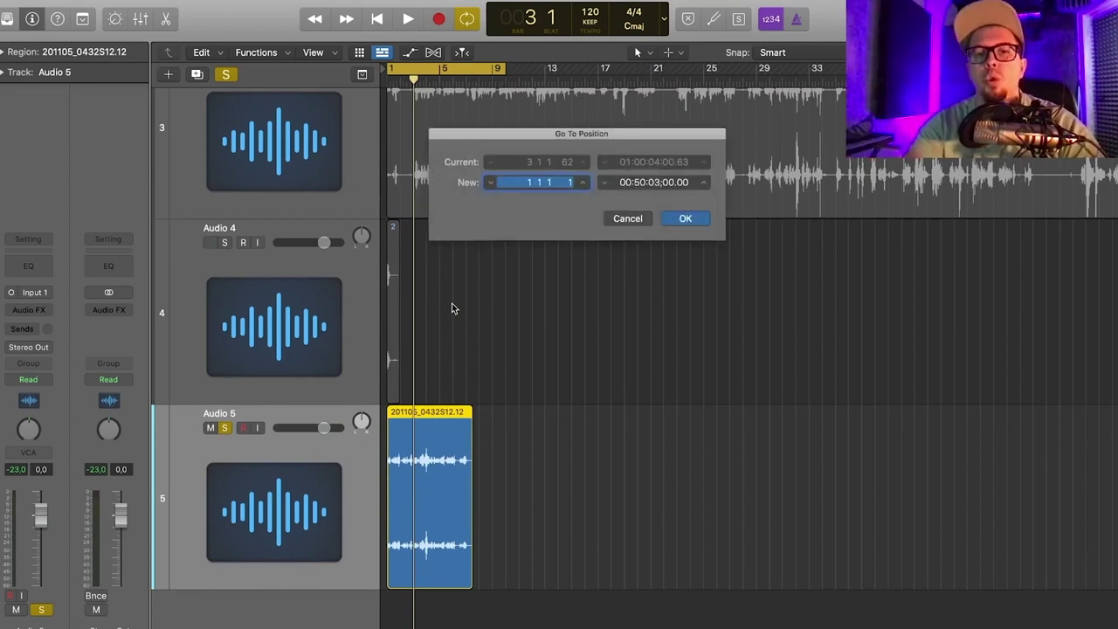
pyautogui.click(637, 219)
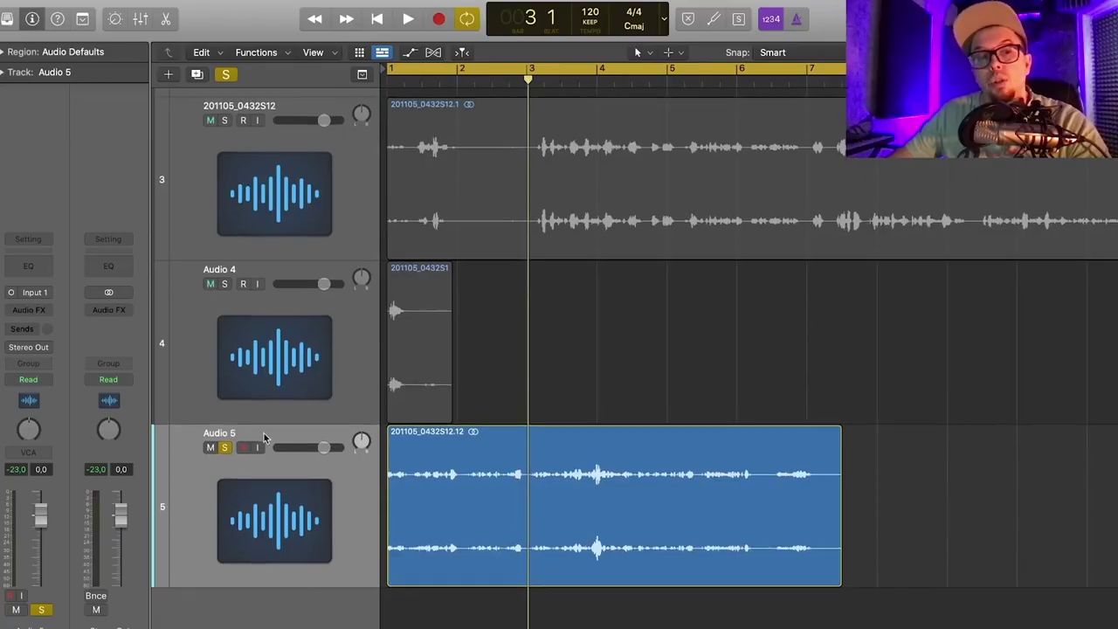
# - Insert the Infected Mushroom Manipulator plug-in on the Audio 5 track and reposition its window
pyautogui.click(225, 449)
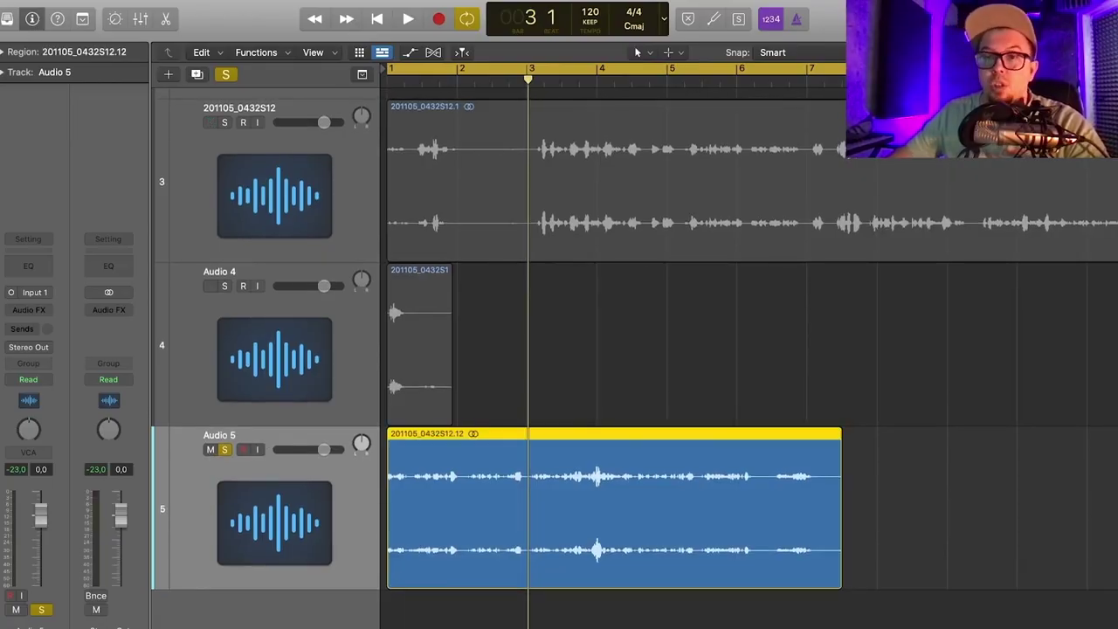
pyautogui.scroll(-5, 679, 327)
pyautogui.click(29, 310)
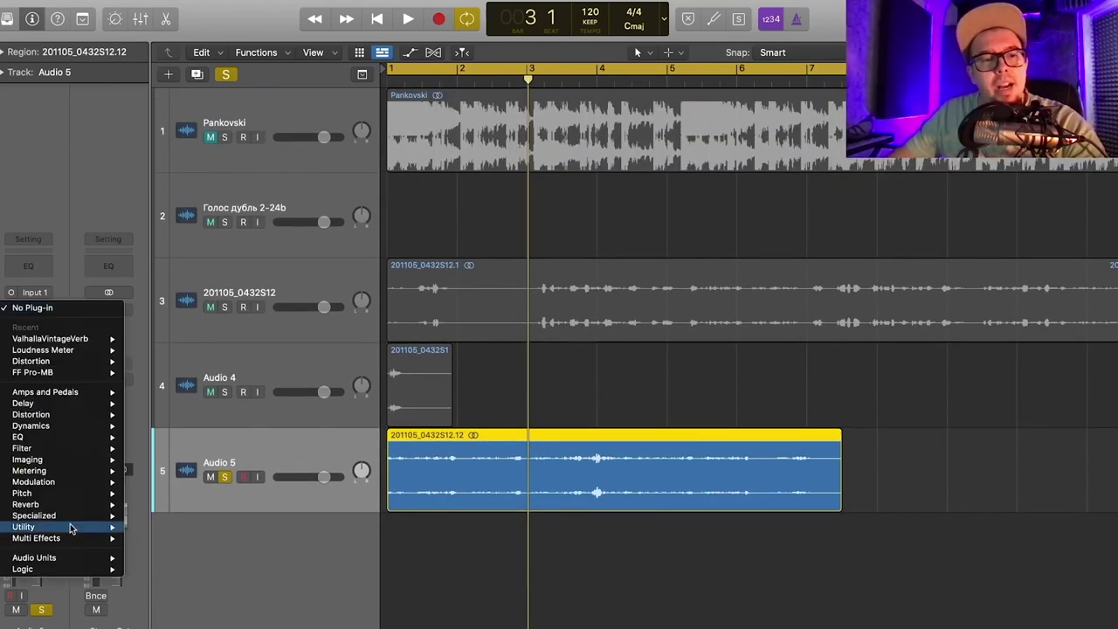
pyautogui.moveTo(48, 561)
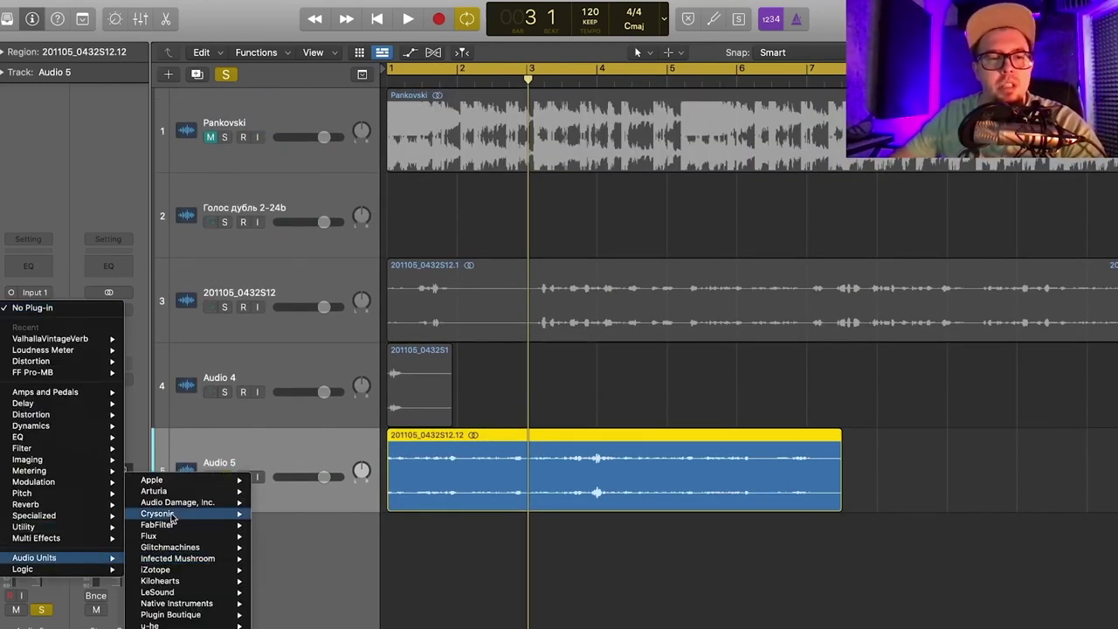
pyautogui.moveTo(166, 540)
pyautogui.moveTo(173, 564)
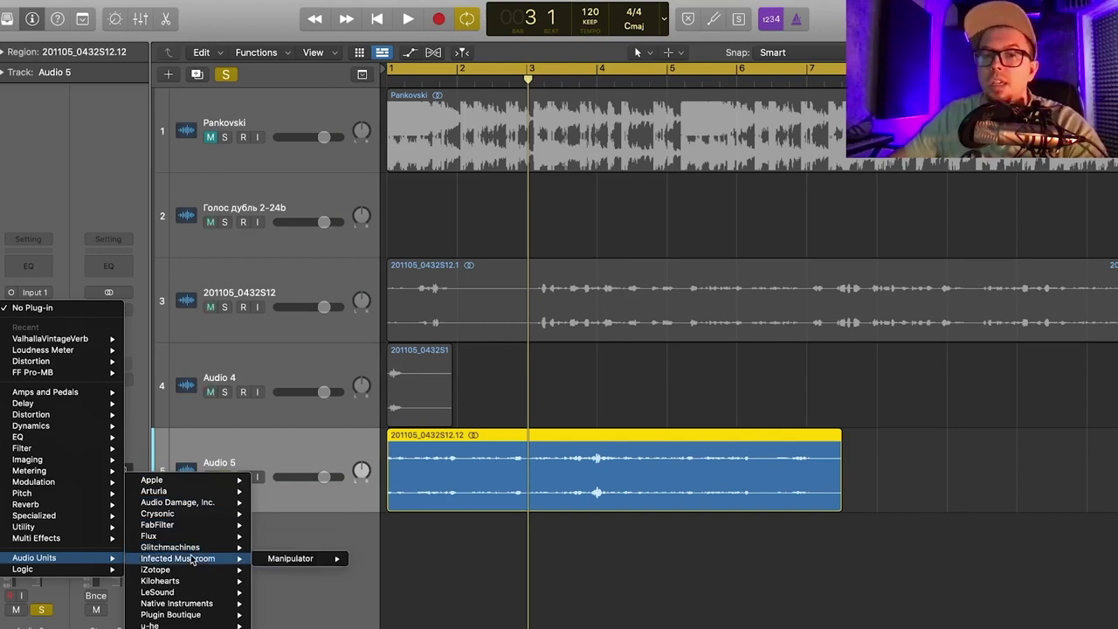
pyautogui.moveTo(268, 563)
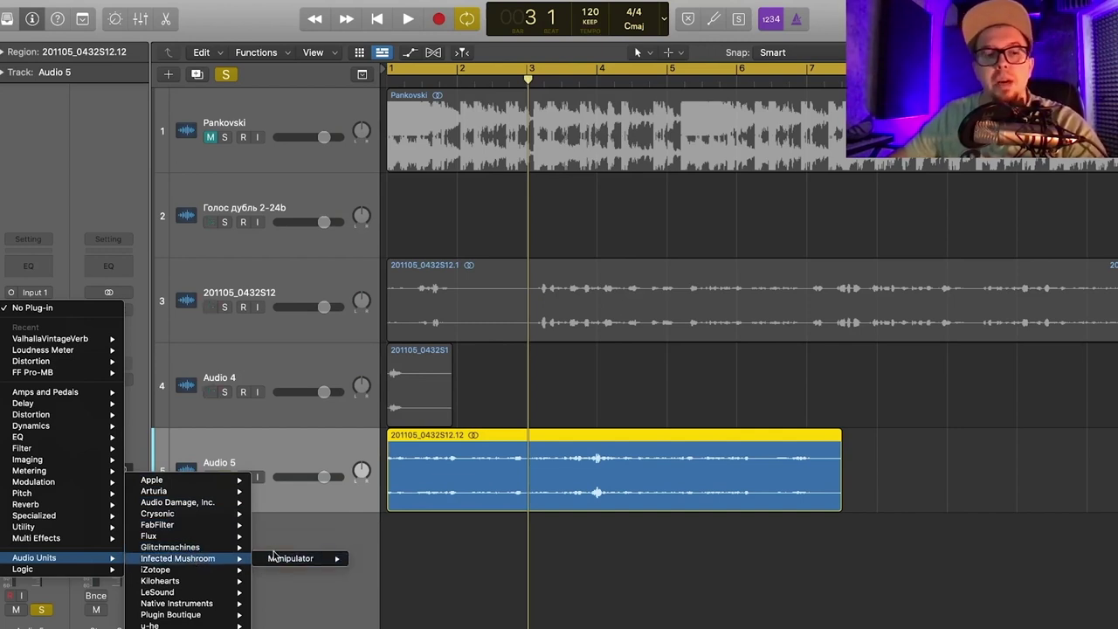
pyautogui.click(294, 566)
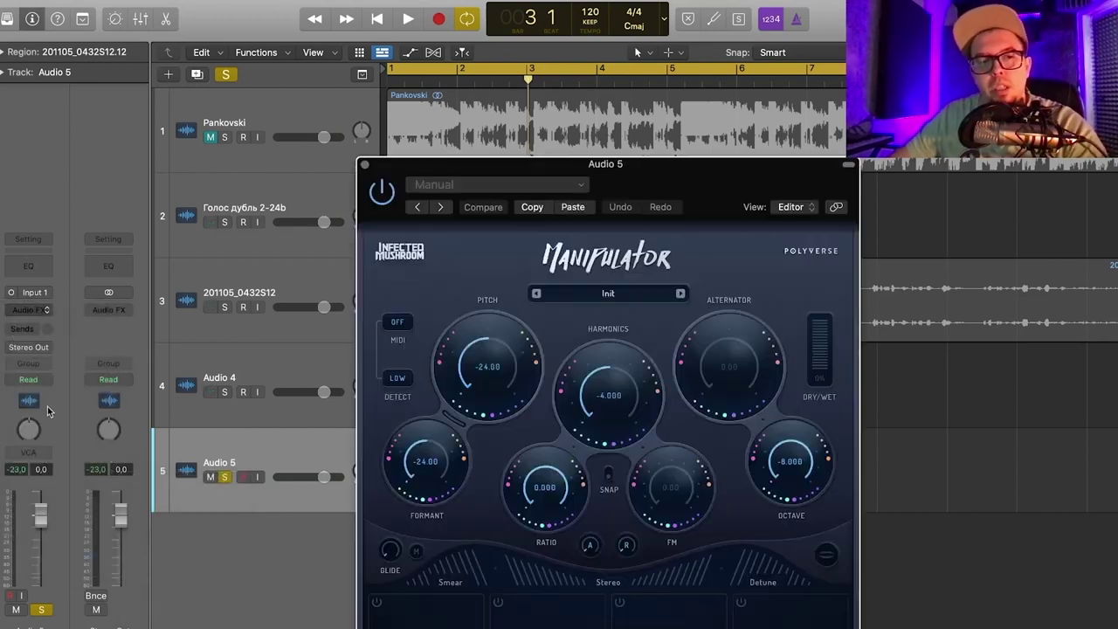
pyautogui.moveTo(597, 176); pyautogui.dragTo(259, 28)
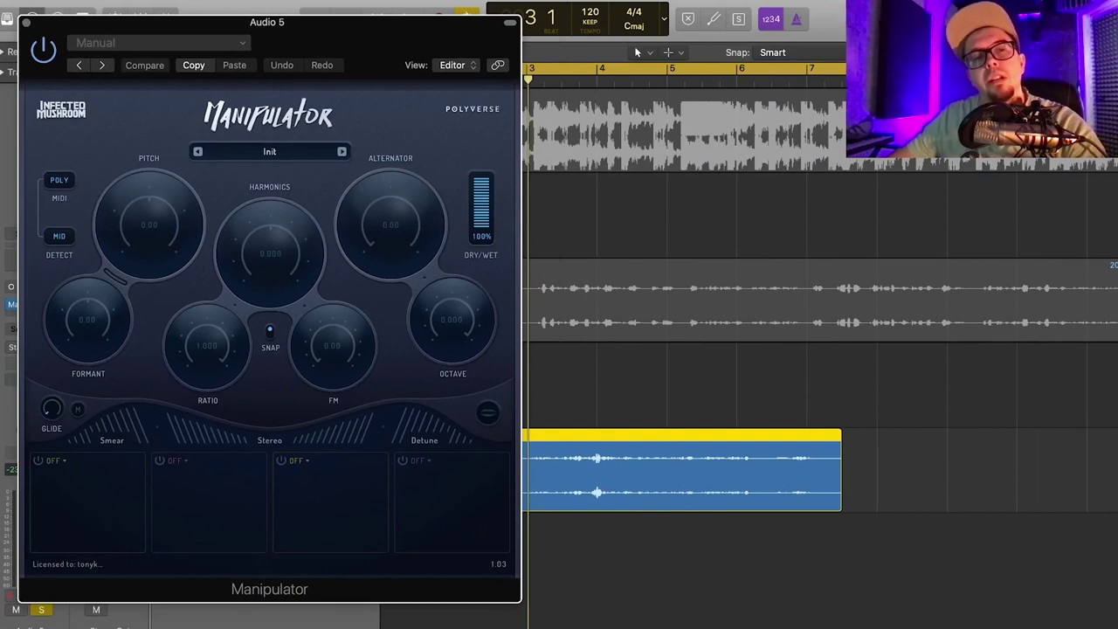
pyautogui.moveTo(347, 42); pyautogui.dragTo(355, 43)
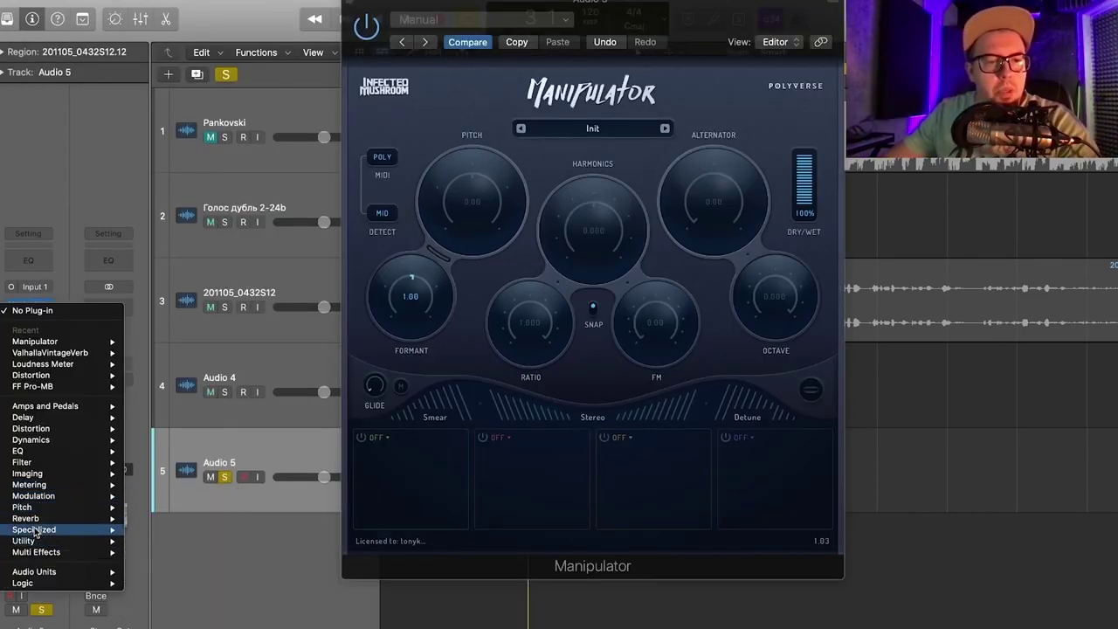
# - Add the mono u-he Uhbik-G plug-in after Manipulator on the Audio 5 track and move its window aside
pyautogui.moveTo(42, 571)
pyautogui.moveTo(162, 625)
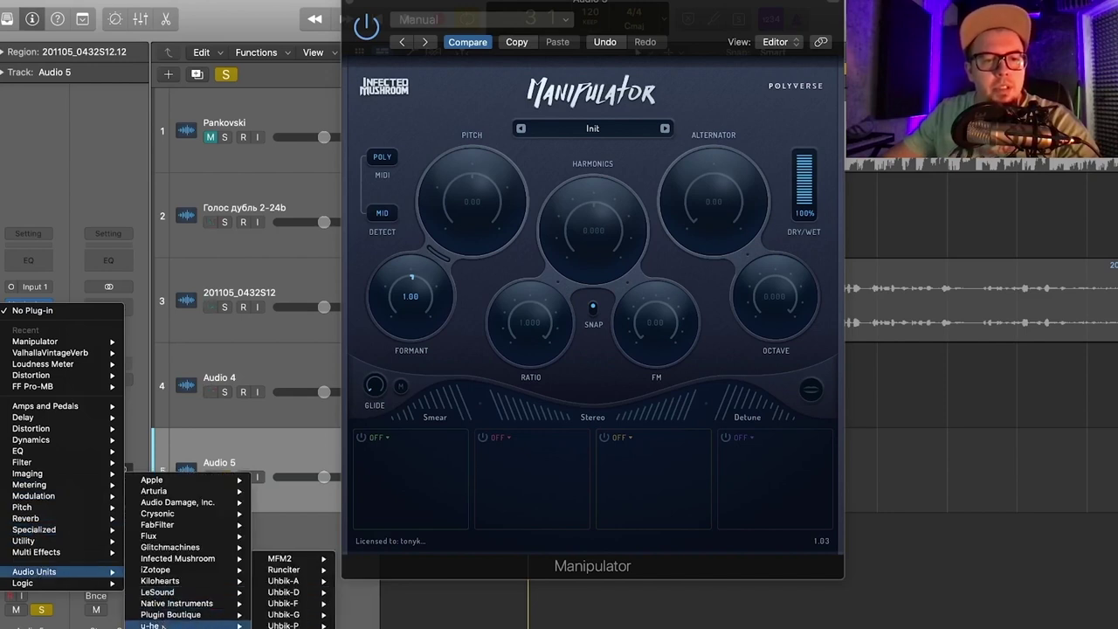
pyautogui.moveTo(322, 603)
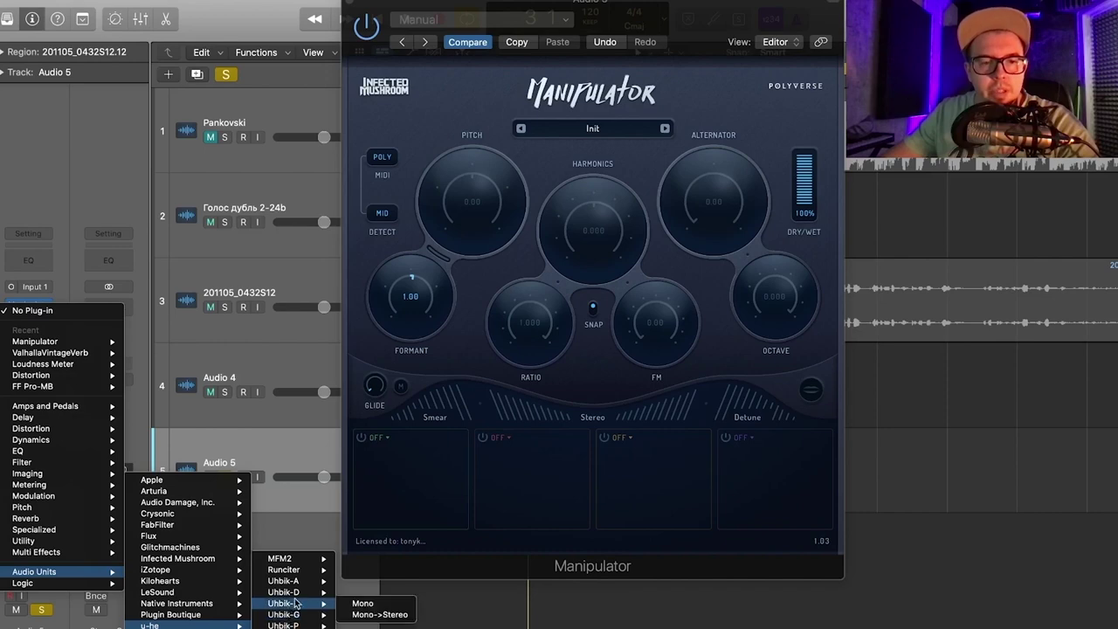
pyautogui.click(363, 613)
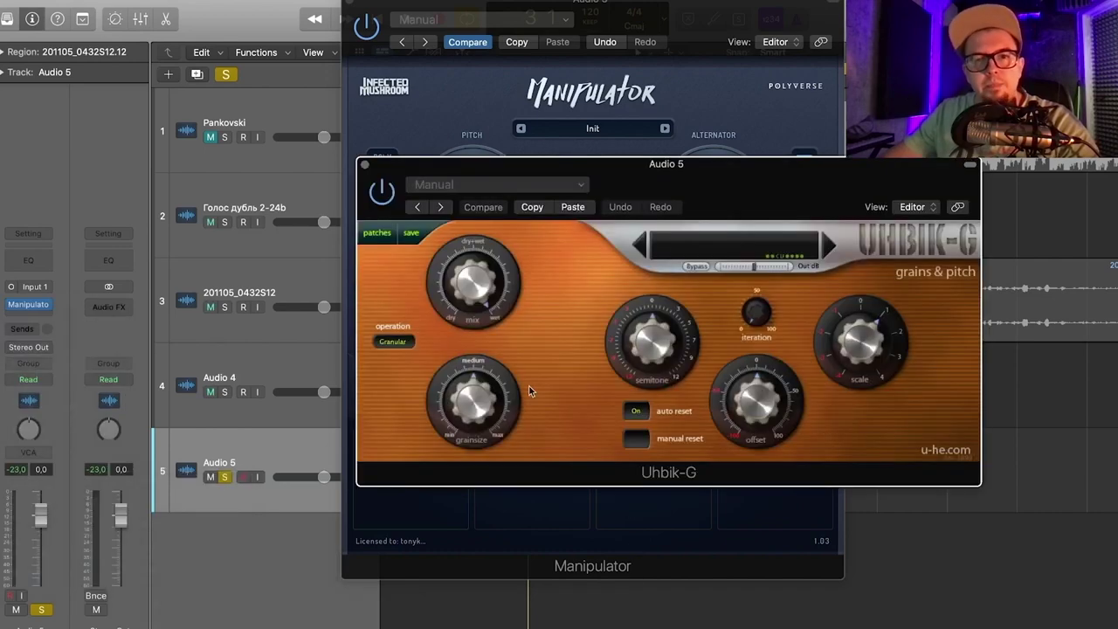
pyautogui.moveTo(681, 167); pyautogui.dragTo(564, 133)
pyautogui.click(454, 129)
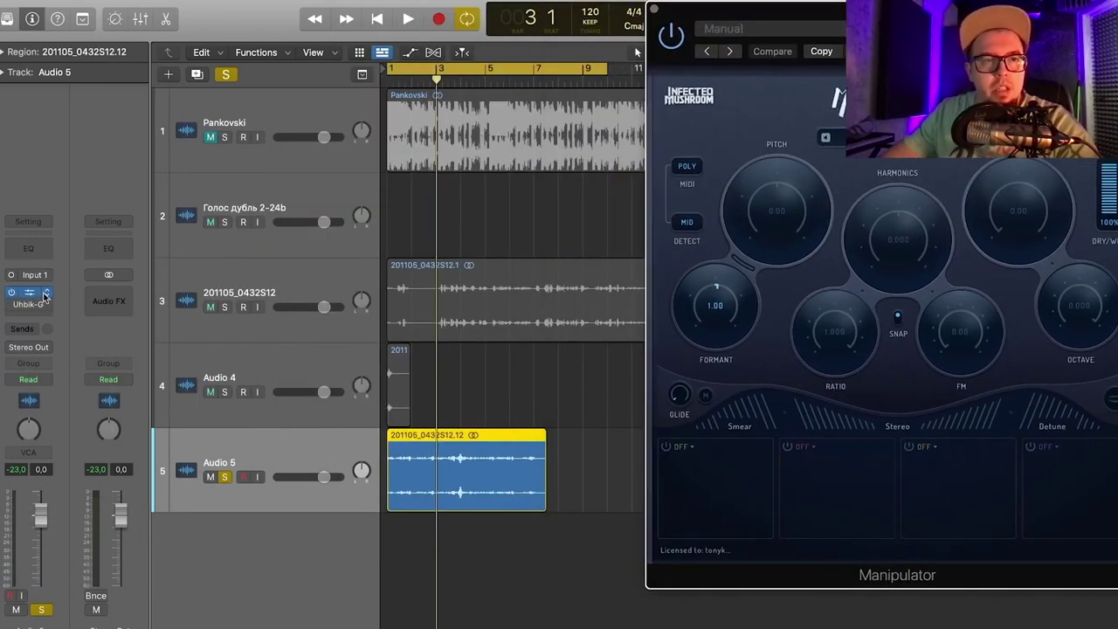
# - Insert a Compressor before Manipulator in the Audio 5 track's effect chain
pyautogui.click(41, 293)
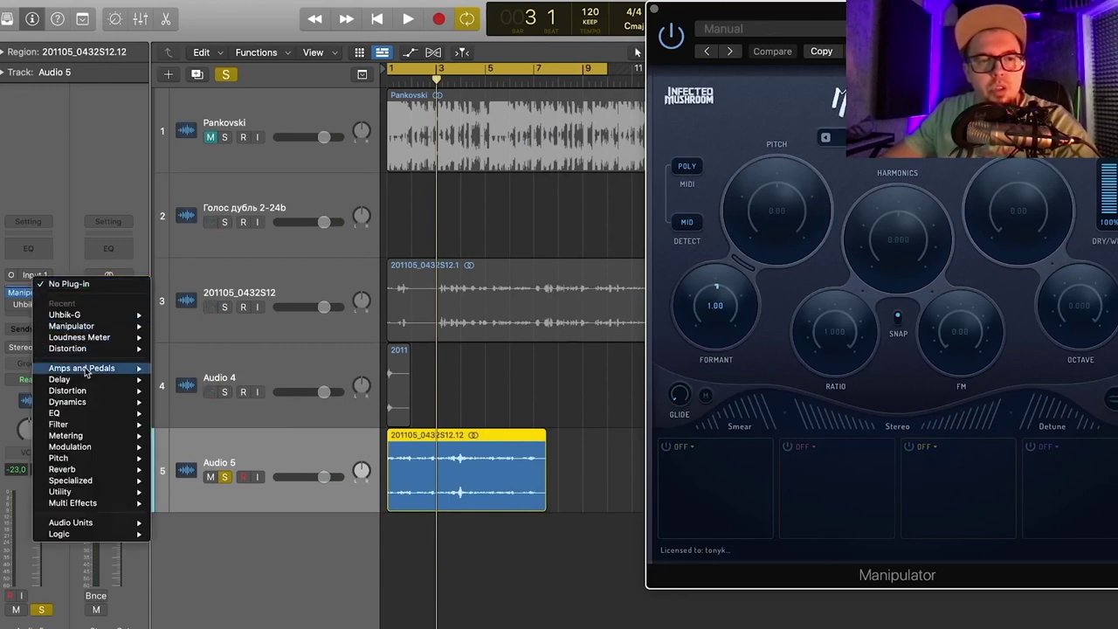
pyautogui.moveTo(69, 402)
pyautogui.moveTo(227, 414)
pyautogui.click(292, 413)
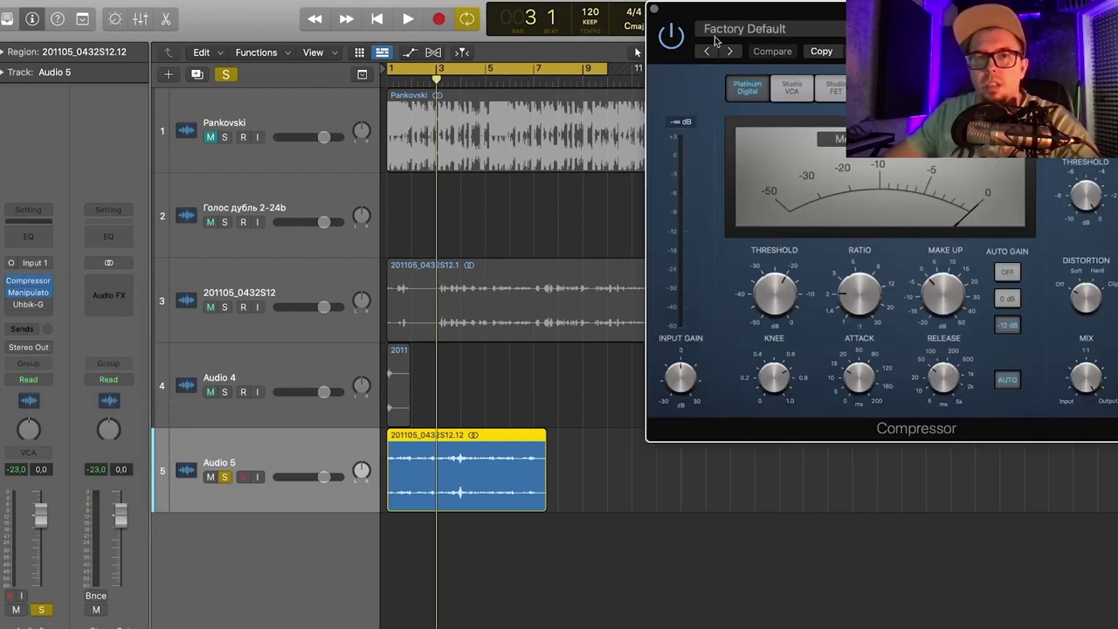
# - Close the Compressor window, then solo the 201105_0432S12 track and start its playback
pyautogui.click(651, 8)
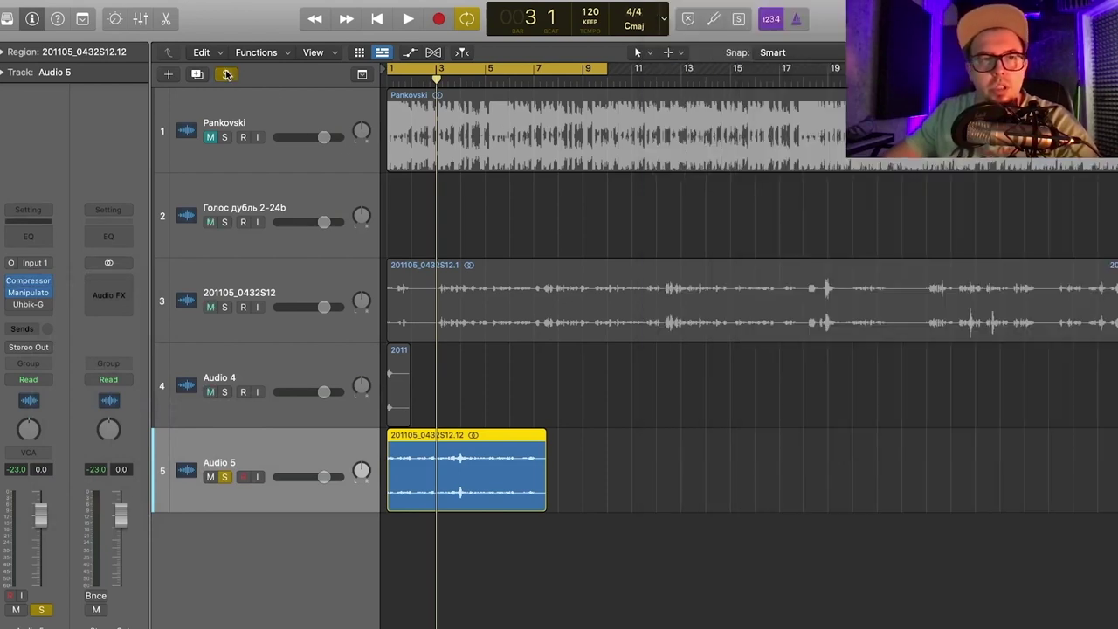
pyautogui.click(228, 76)
pyautogui.click(226, 306)
pyautogui.click(470, 68)
pyautogui.press('space')
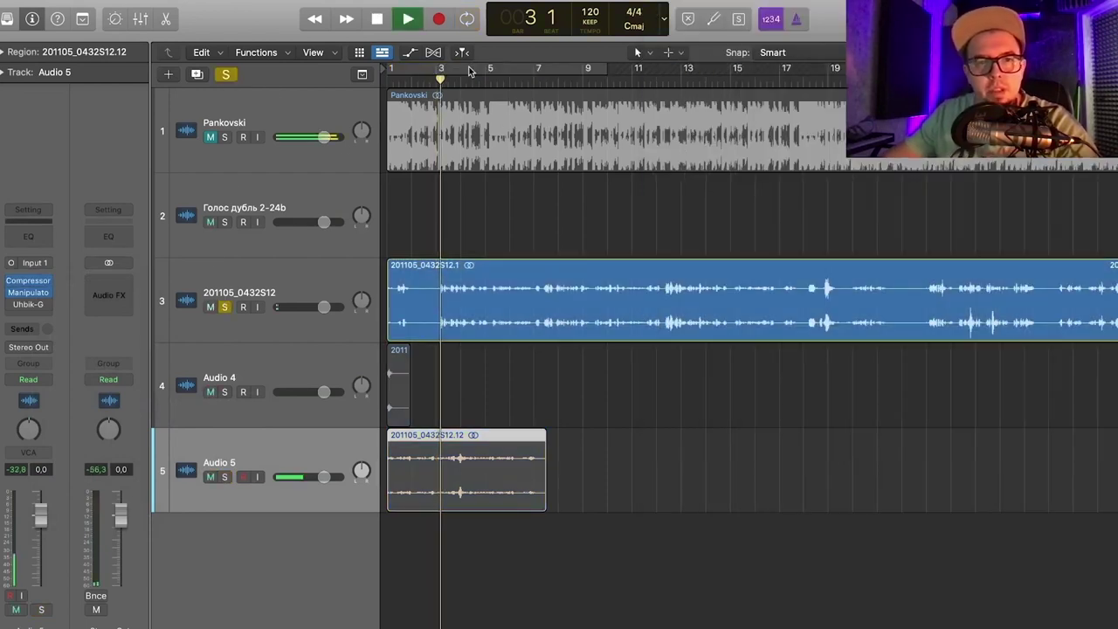
# - Select the 201105_0432S12 track's recording, stop playback and turn on a cycle range from bar 3 to bar 7
pyautogui.click(355, 266)
pyautogui.press('super+Down')
pyautogui.scroll(5, 860, 298)
pyautogui.scroll(-5, 861, 296)
pyautogui.scroll(-1, 861, 295)
pyautogui.scroll(3, 573, 299)
pyautogui.scroll(2, 572, 299)
pyautogui.press('space')
pyautogui.hscroll(-5, 510, 125)
pyautogui.click(491, 69)
# - Insert a Compressor on the 201105_0432S12 track, move its window aside and close it
pyautogui.click(30, 310)
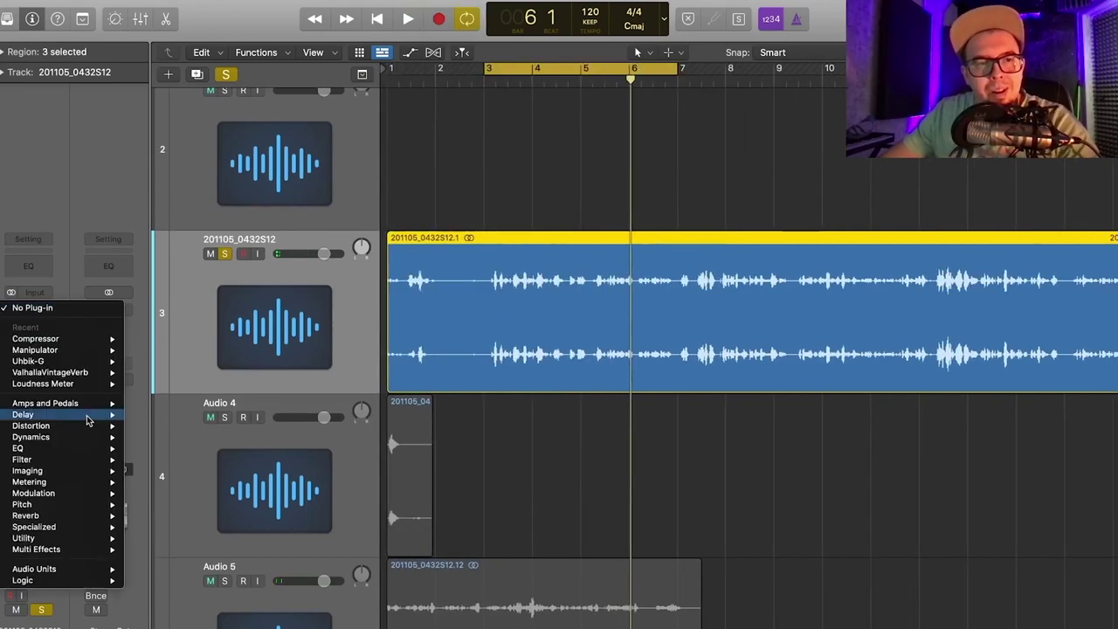
pyautogui.click(70, 339)
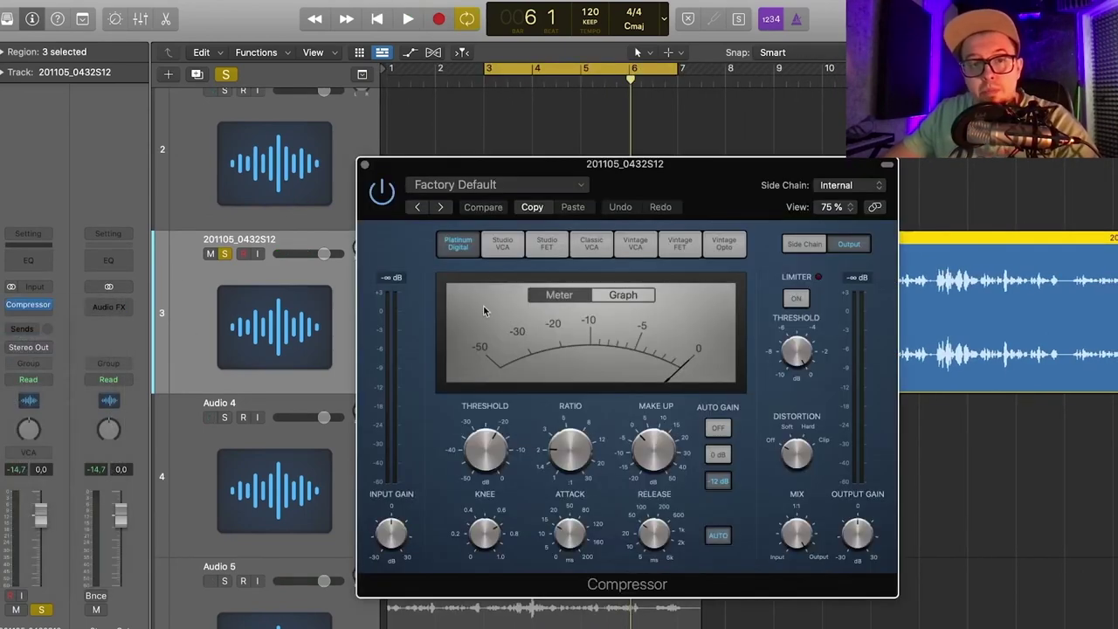
pyautogui.moveTo(703, 147)
pyautogui.mouseDown()
pyautogui.moveTo(423, 206)
pyautogui.moveTo(689, 185)
pyautogui.moveTo(72, 265)
pyautogui.moveTo(706, 137)
pyautogui.mouseUp()
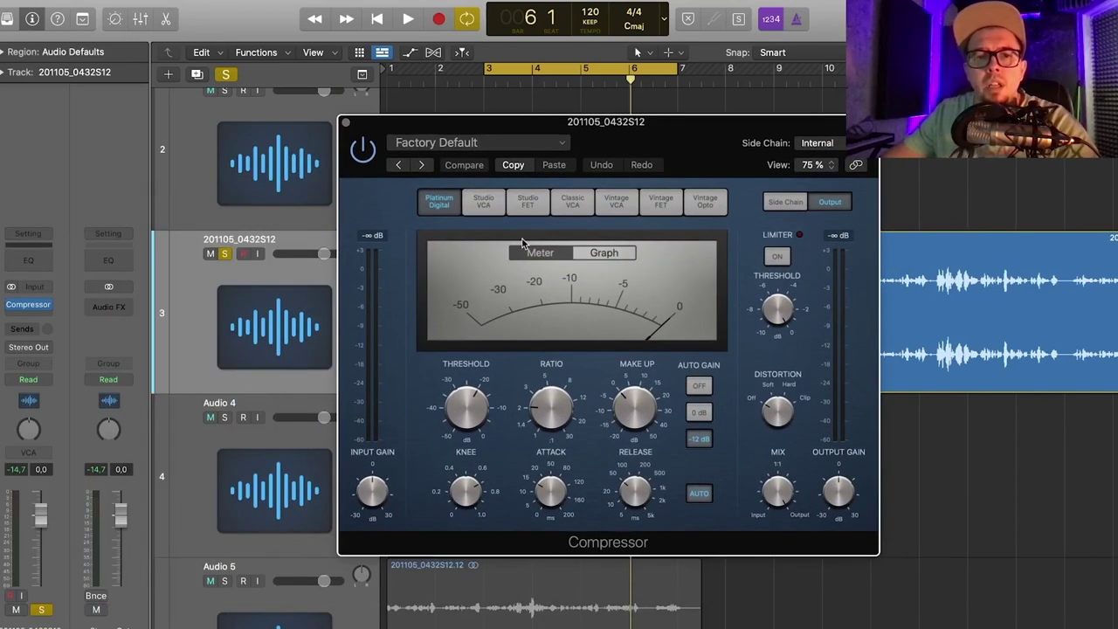
pyautogui.moveTo(410, 164); pyautogui.dragTo(531, 348)
pyautogui.click(492, 295)
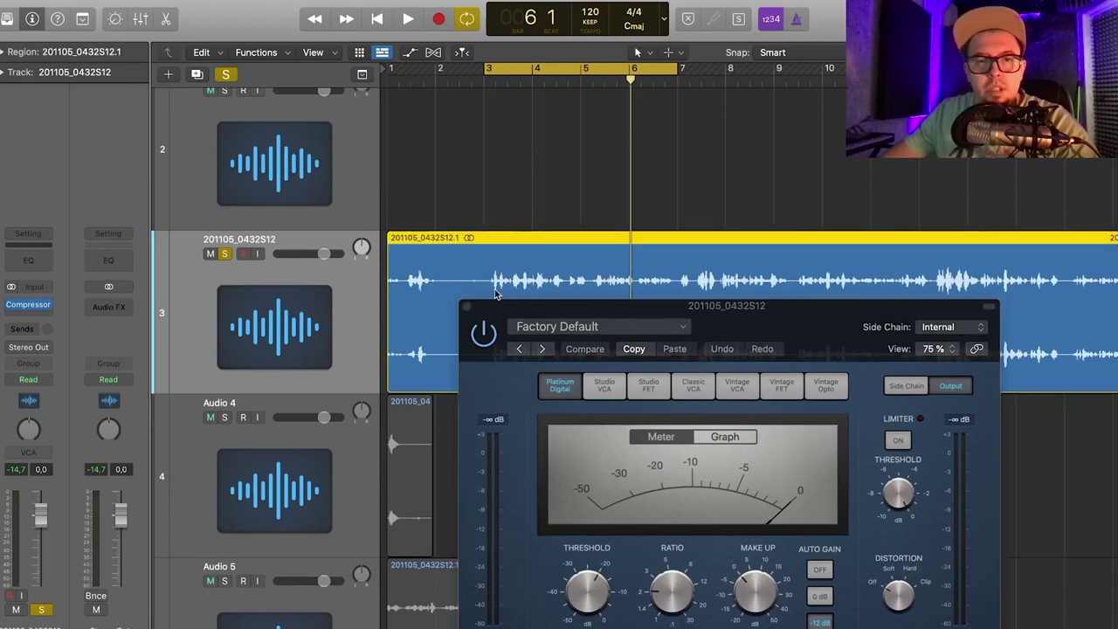
pyautogui.click(468, 310)
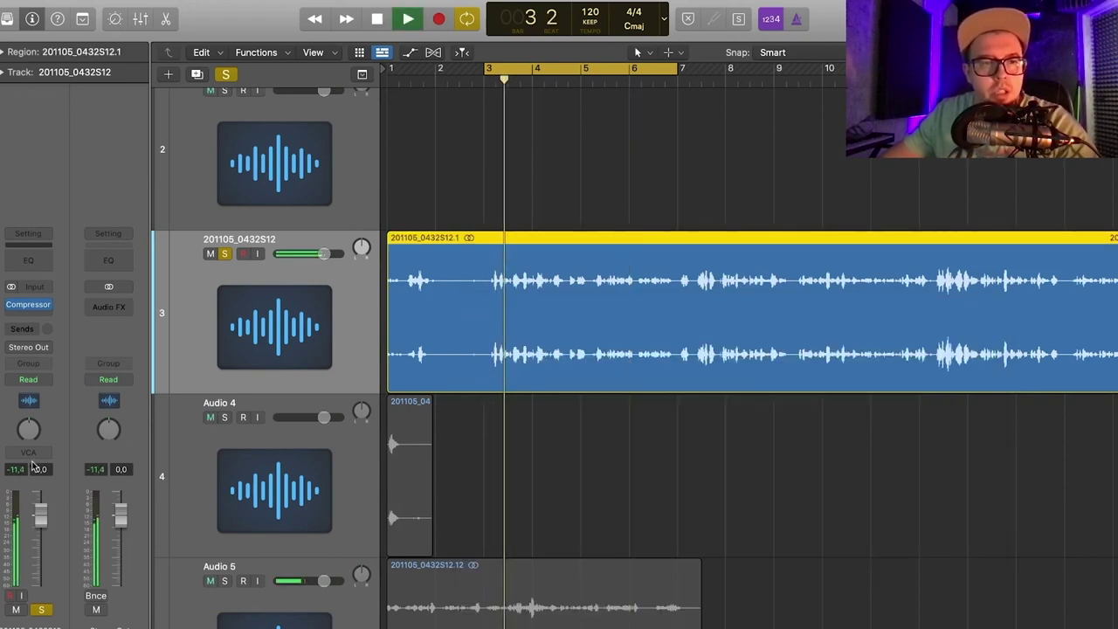
# - Compare the level of the 201105_0432S12 track in playback with the Compressor active and bypassed
pyautogui.press('space')
pyautogui.press('space')
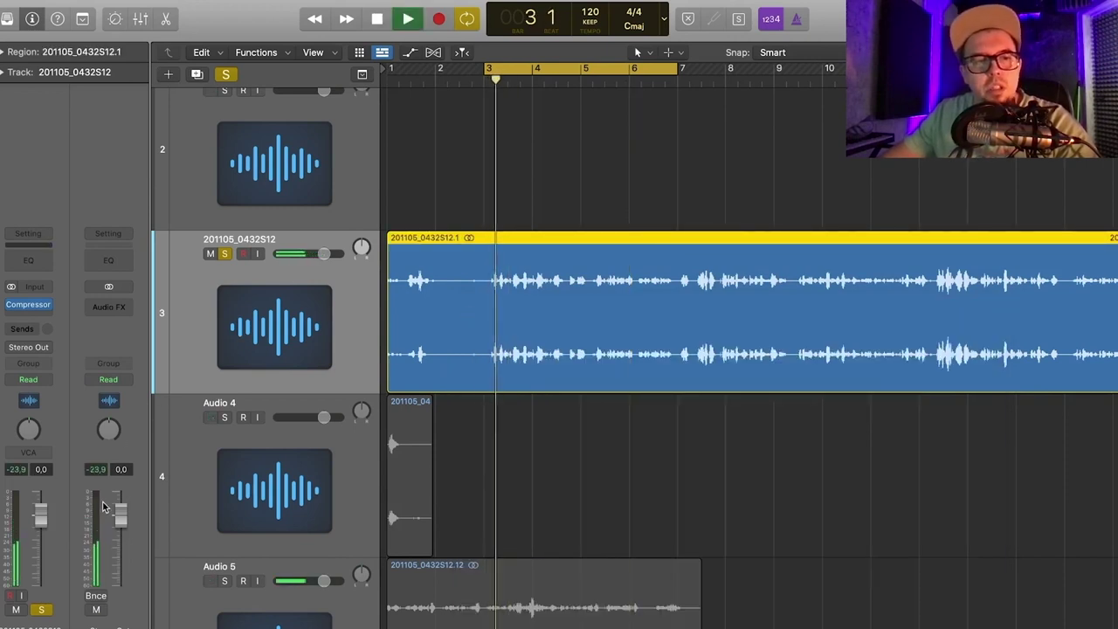
pyautogui.press('space')
pyautogui.click(7, 304)
pyautogui.press('Escape')
pyautogui.press('space')
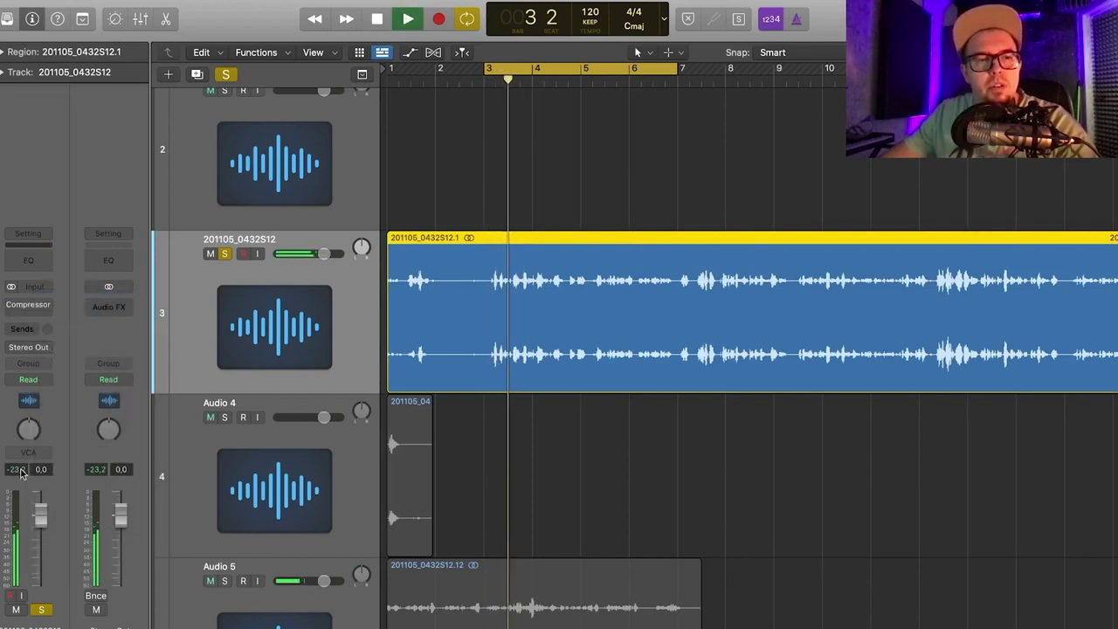
pyautogui.press('space')
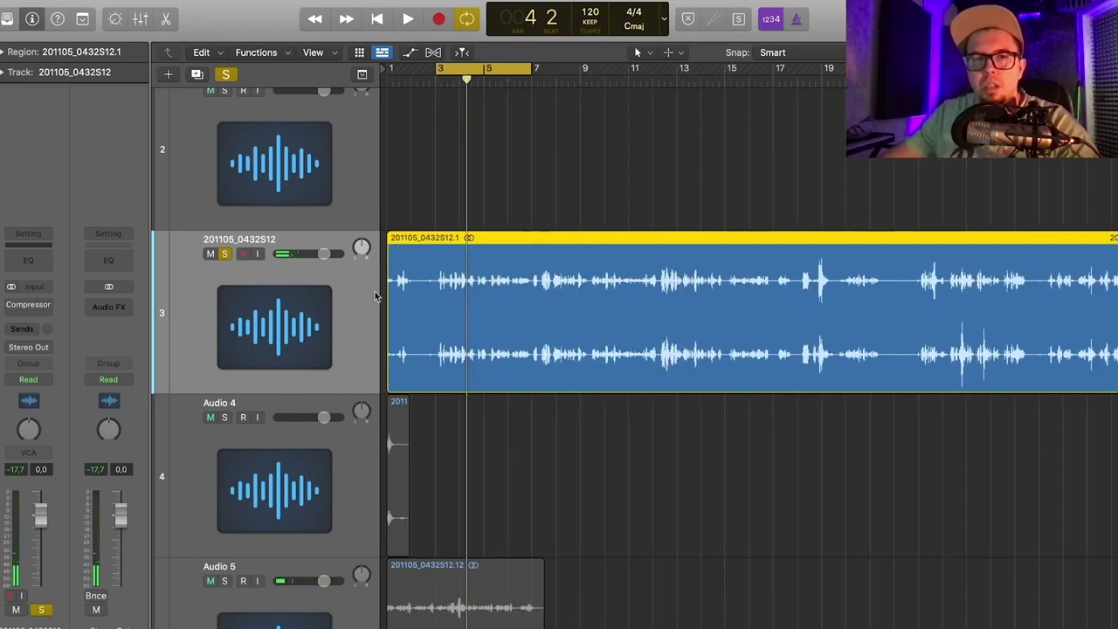
# - Open the Compressor on the 201105_0432S12 track and move its window out of the way
pyautogui.press('super+Right')
pyautogui.press('super+Right')
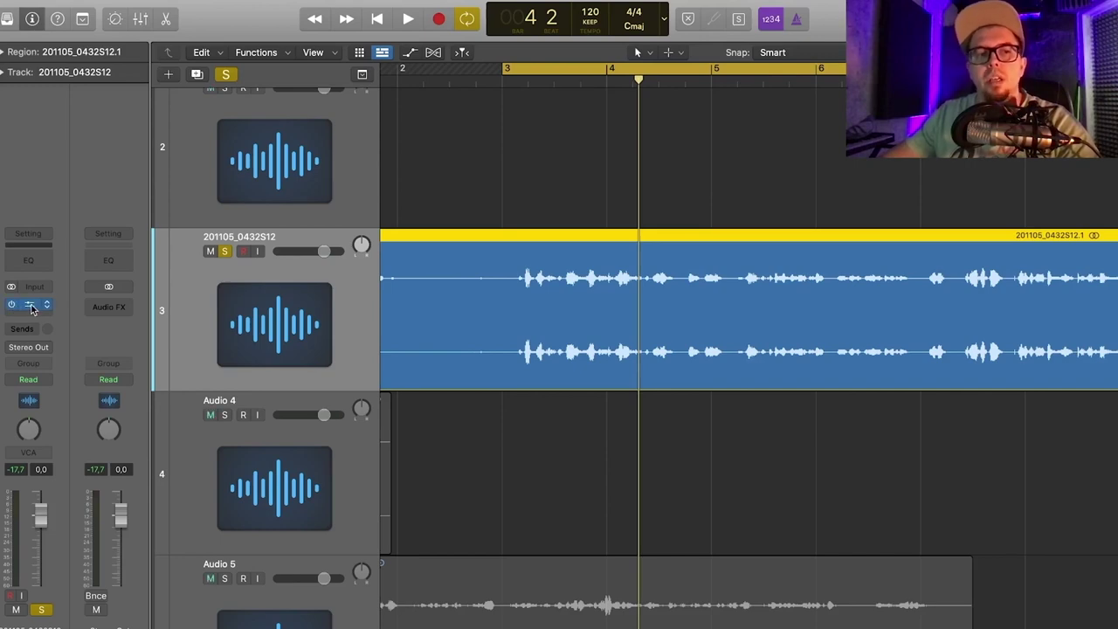
pyautogui.click(30, 308)
pyautogui.moveTo(760, 325); pyautogui.dragTo(301, 89)
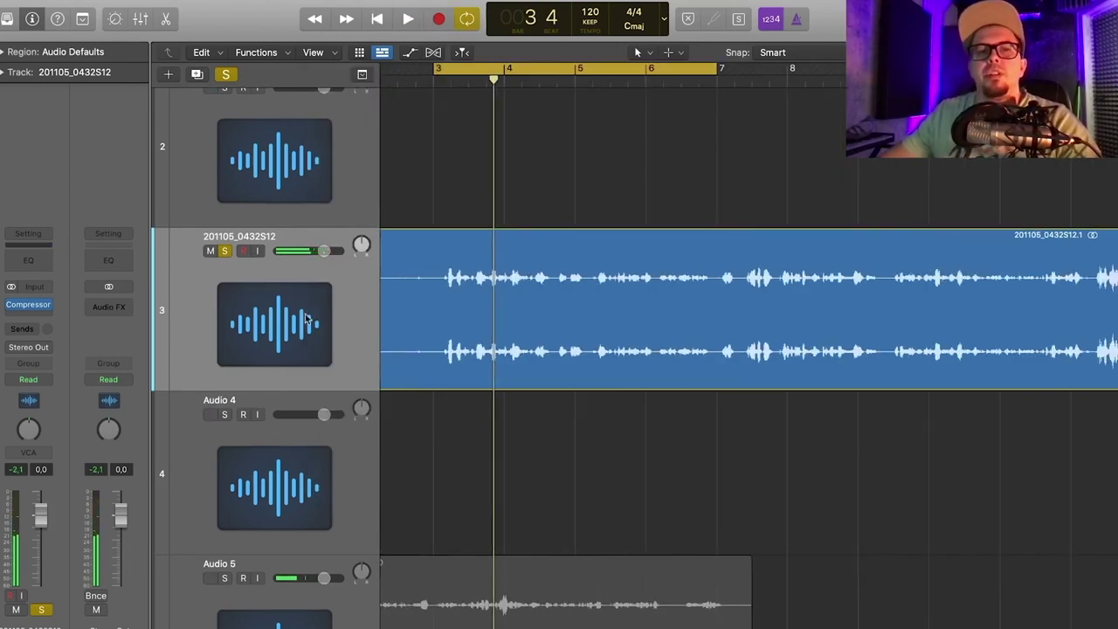
pyautogui.press('super+Left')
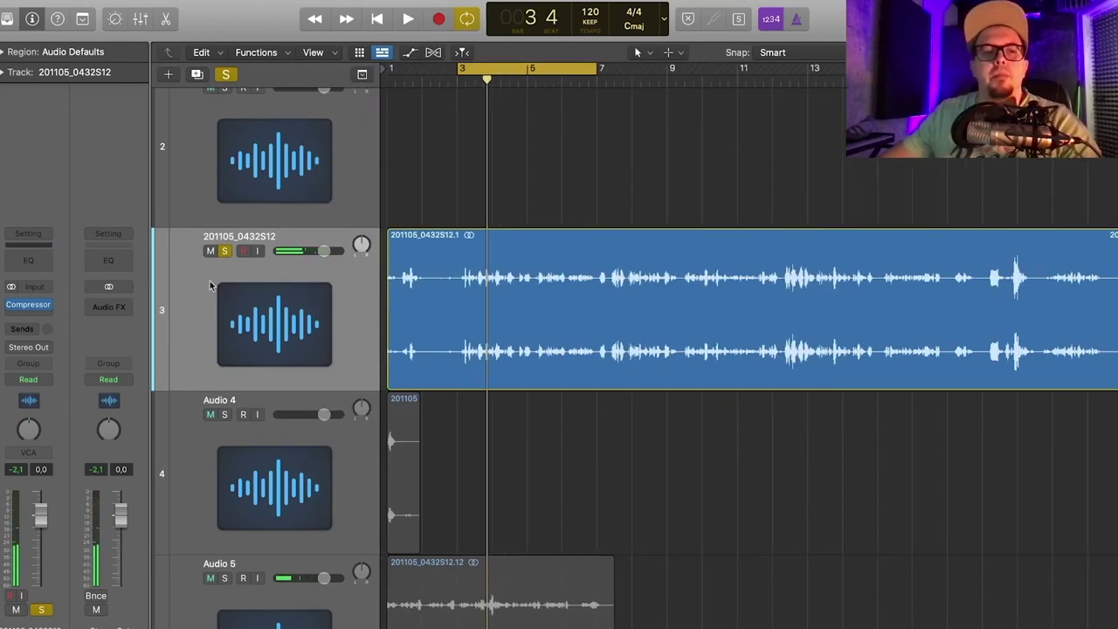
# - Check the Compressor's Classic Drums settings, close its window and listen to the compressed 201105_0432S12 track
pyautogui.click(29, 305)
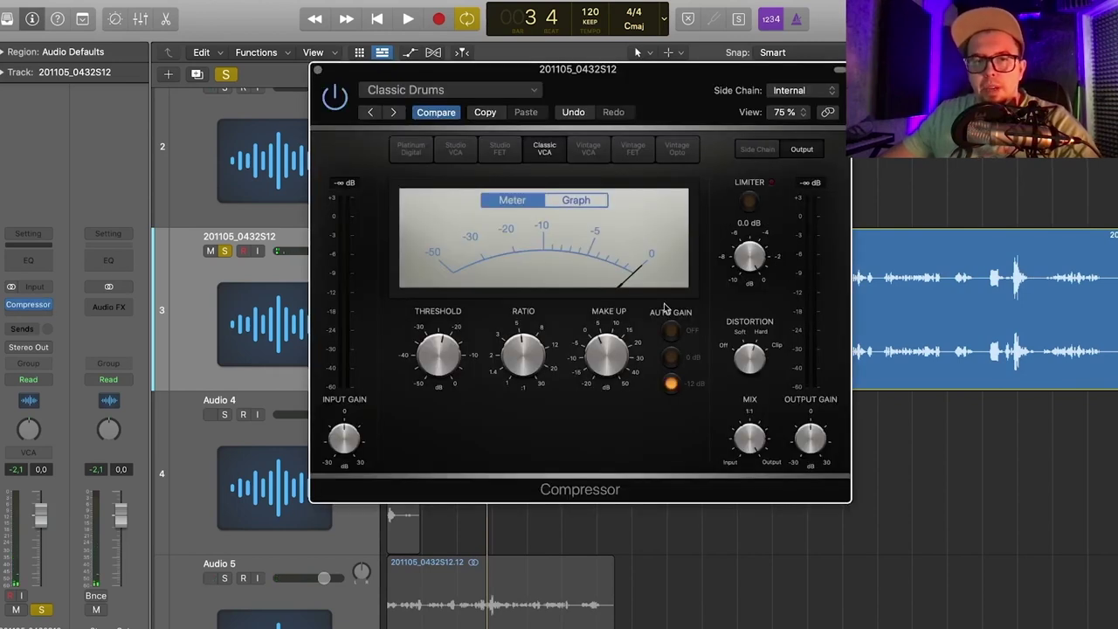
pyautogui.click(319, 71)
pyautogui.press('space')
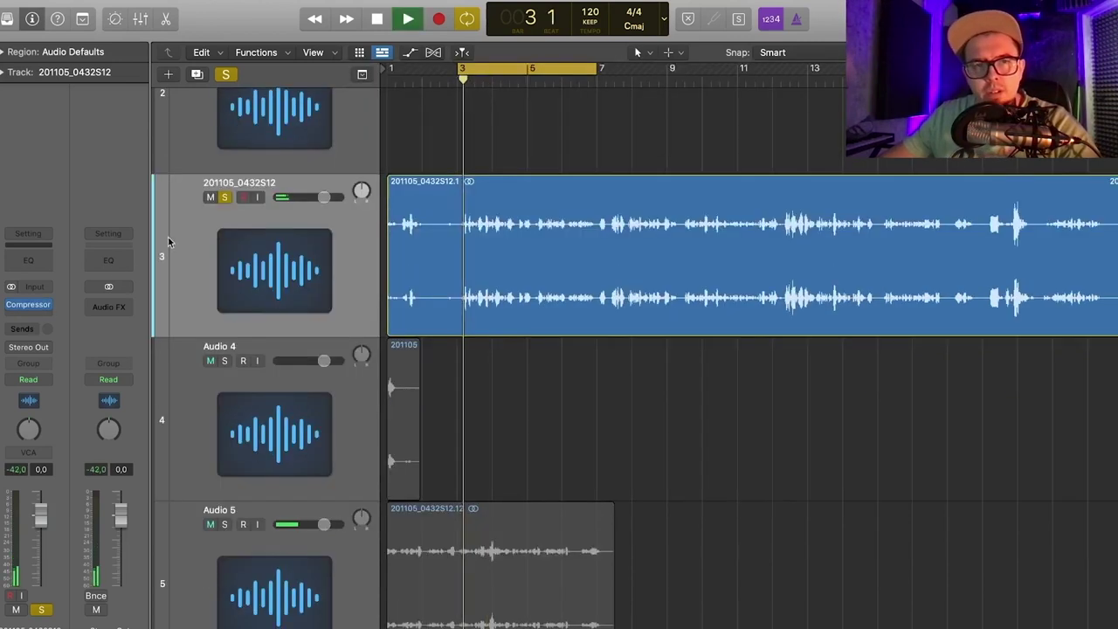
pyautogui.press('space')
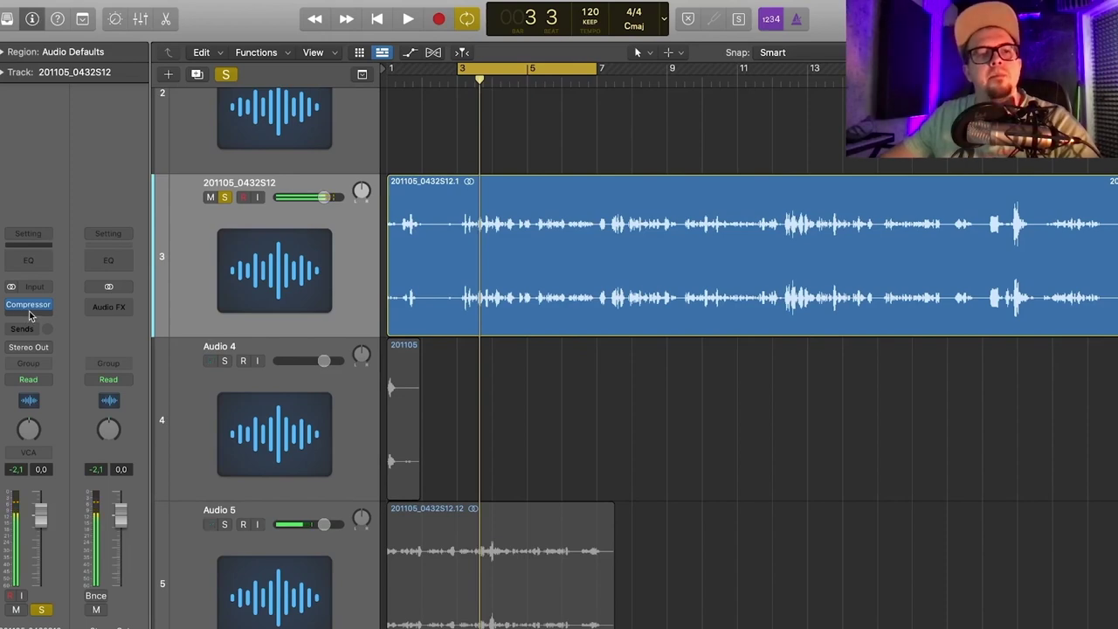
# - Insert the iZotope RX 7 De-reverb plug-in after the Compressor on the 201105_0432S12 track and reposition its window
pyautogui.click(48, 305)
pyautogui.moveTo(55, 571)
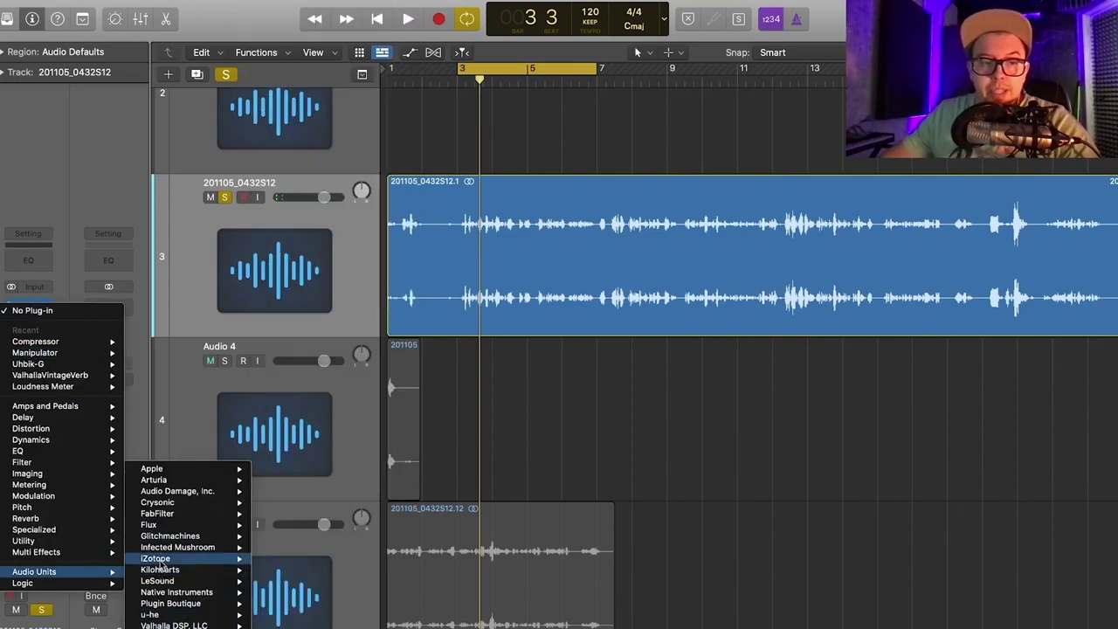
pyautogui.moveTo(201, 558)
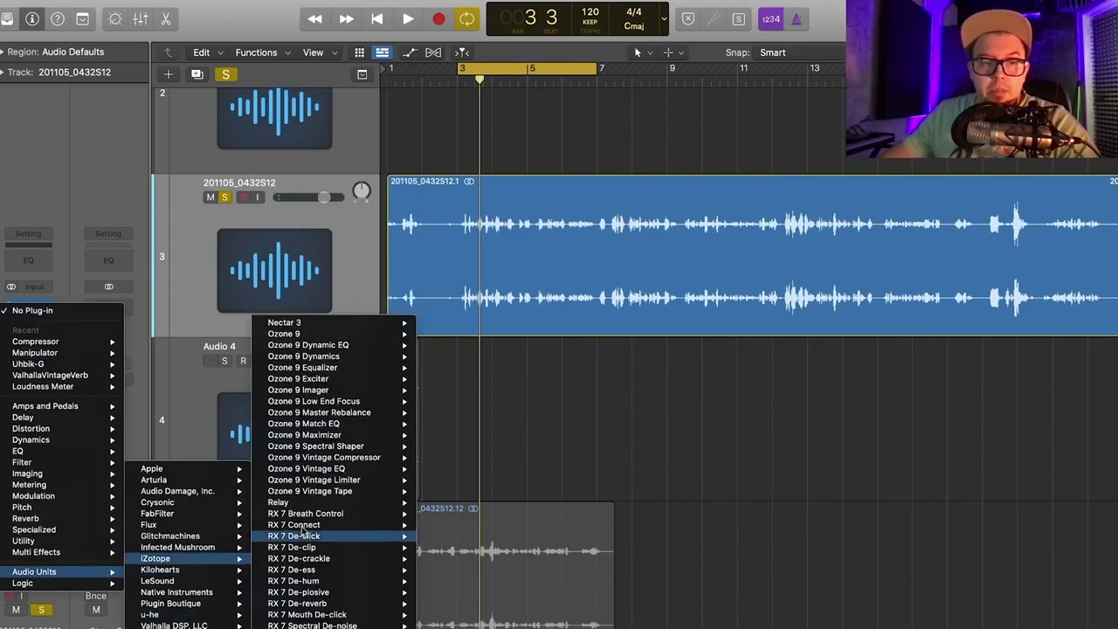
pyautogui.click(326, 609)
pyautogui.moveTo(614, 165); pyautogui.dragTo(737, 79)
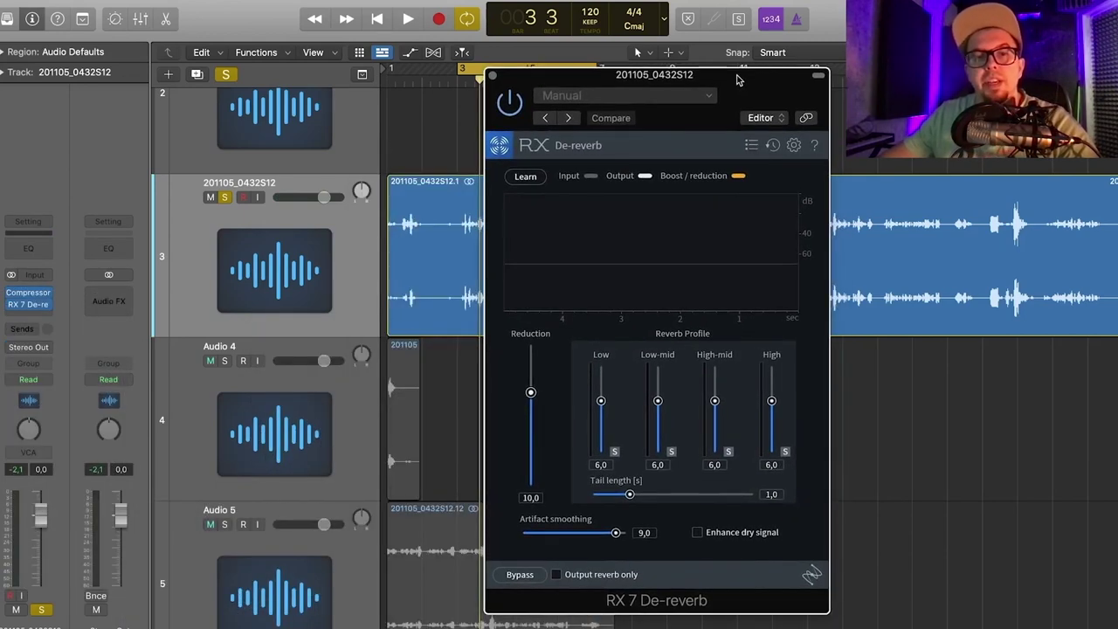
# - Have De-reverb learn the reverb profile from the recording while the cycled section plays
pyautogui.press('space')
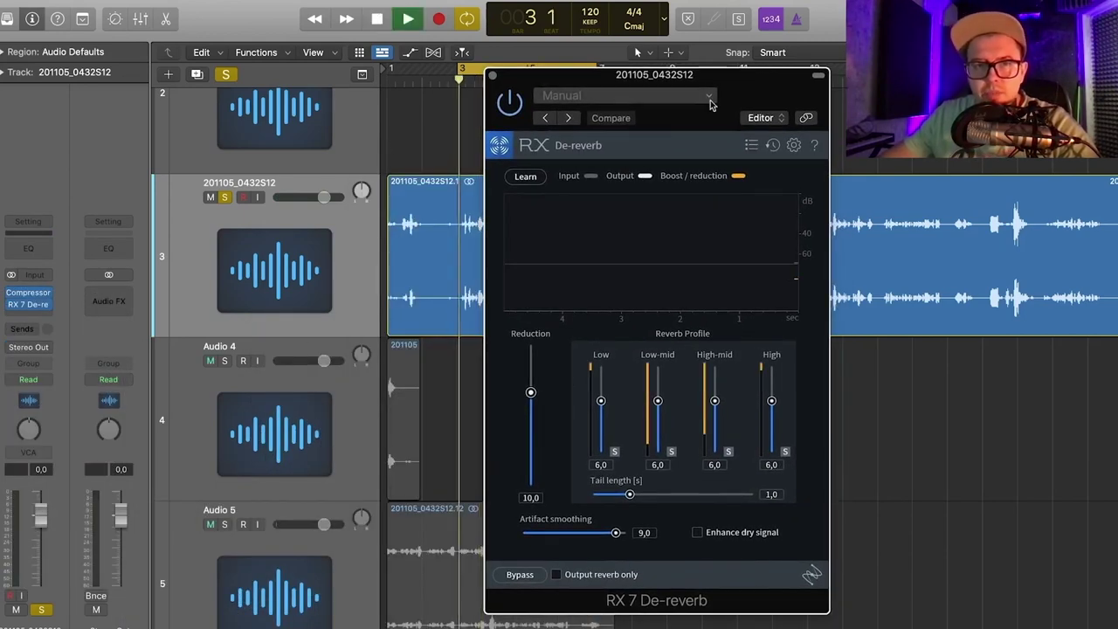
pyautogui.click(524, 178)
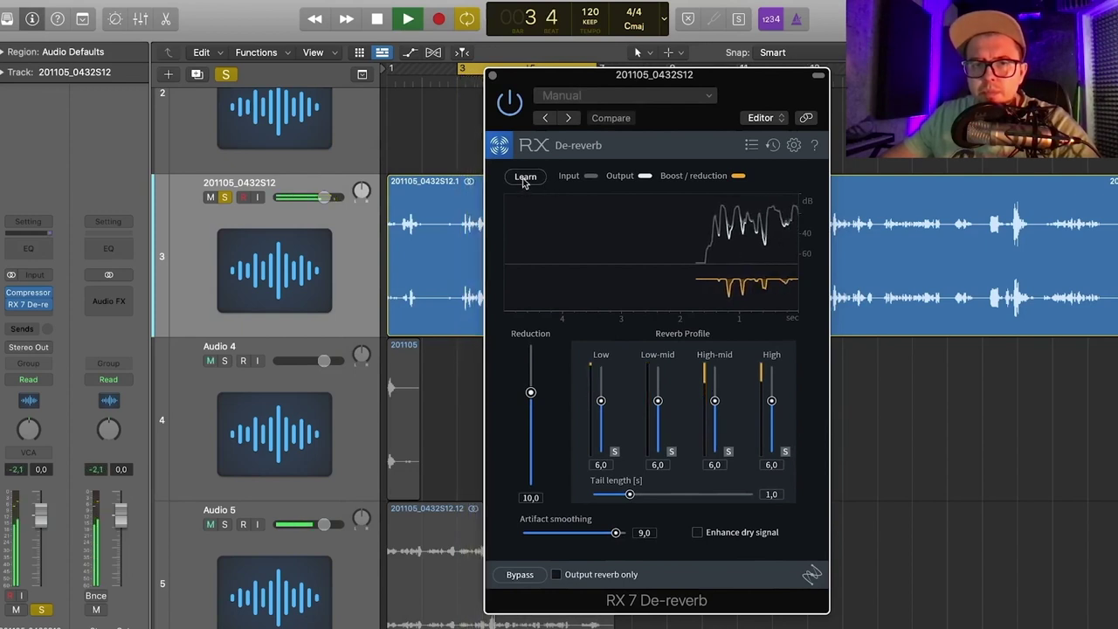
pyautogui.press('space')
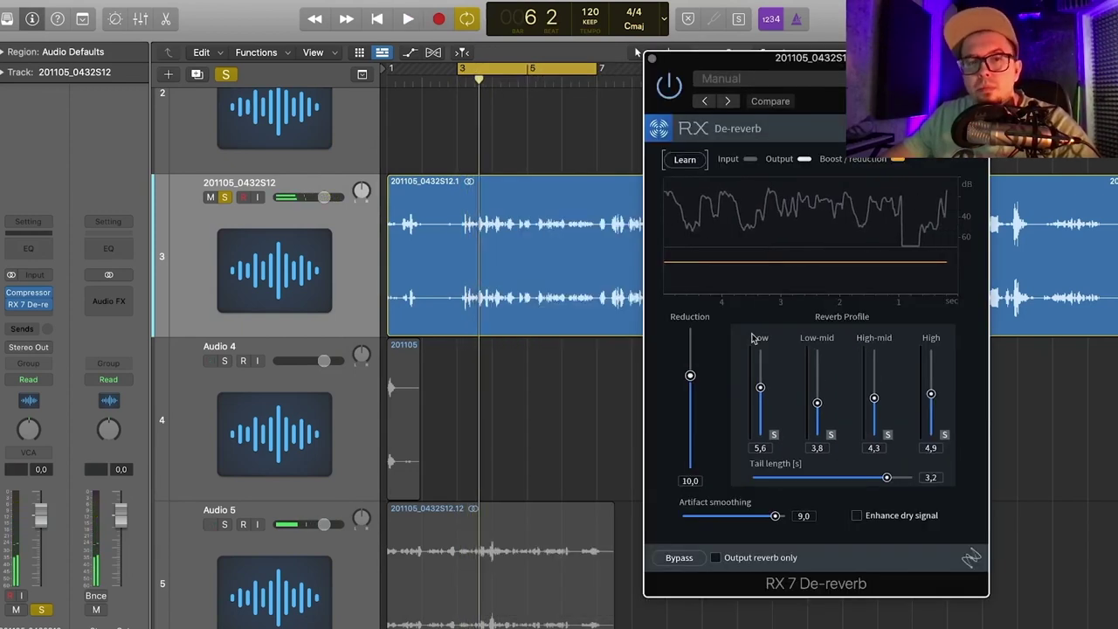
pyautogui.press('space')
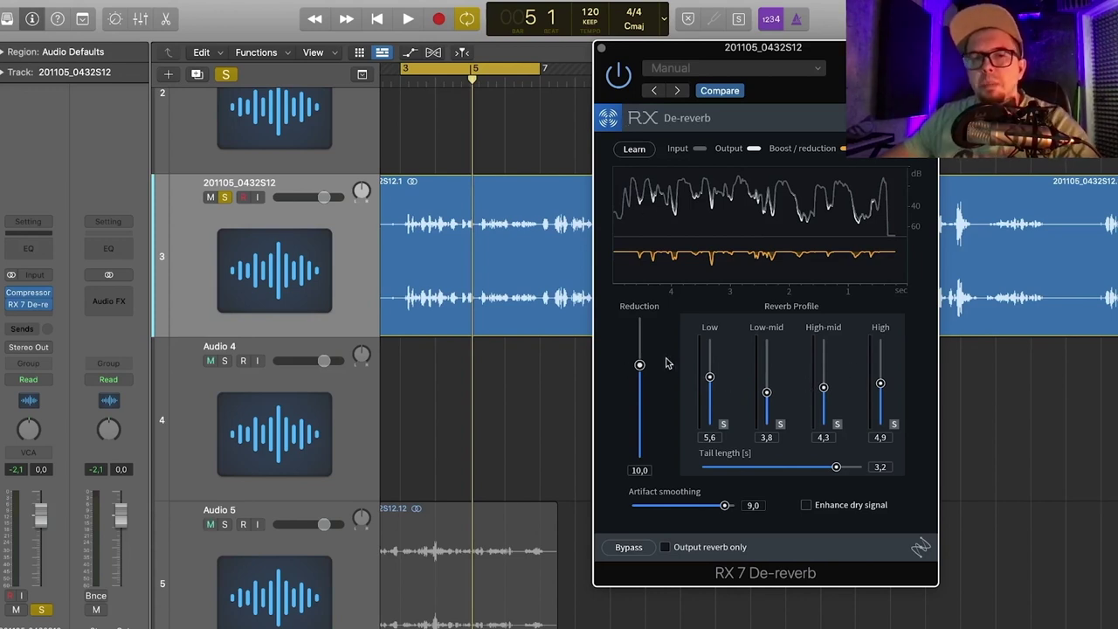
# - Audition the De-reverb Reduction at 20,0 during playback, lower it to 12,3 and close the plug-in
pyautogui.moveTo(639, 365); pyautogui.dragTo(640, 320)
pyautogui.press('space')
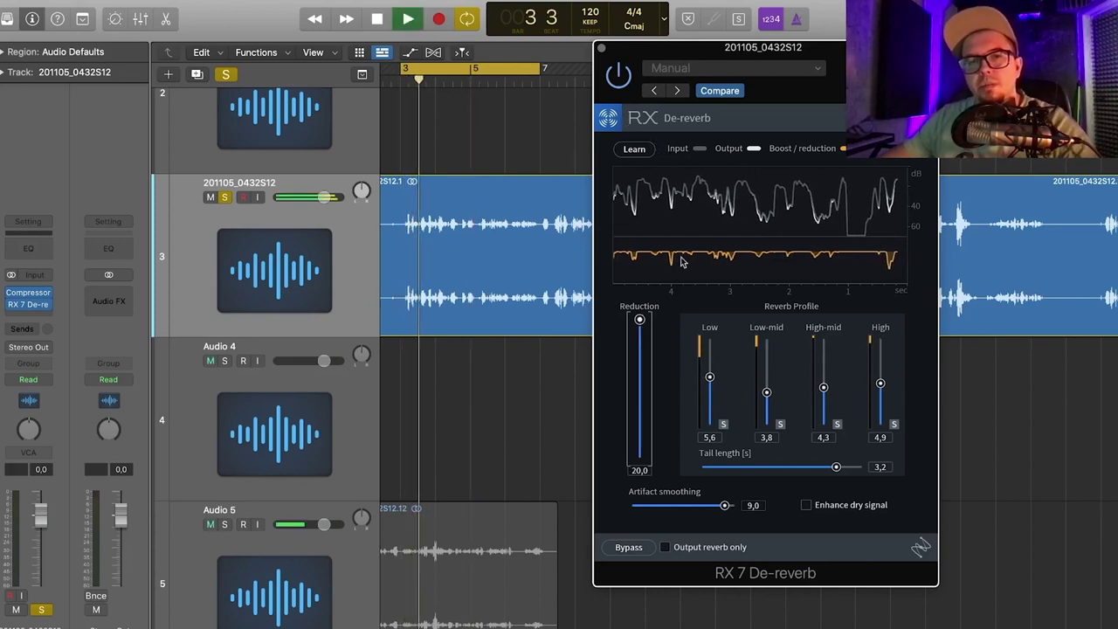
pyautogui.press('space')
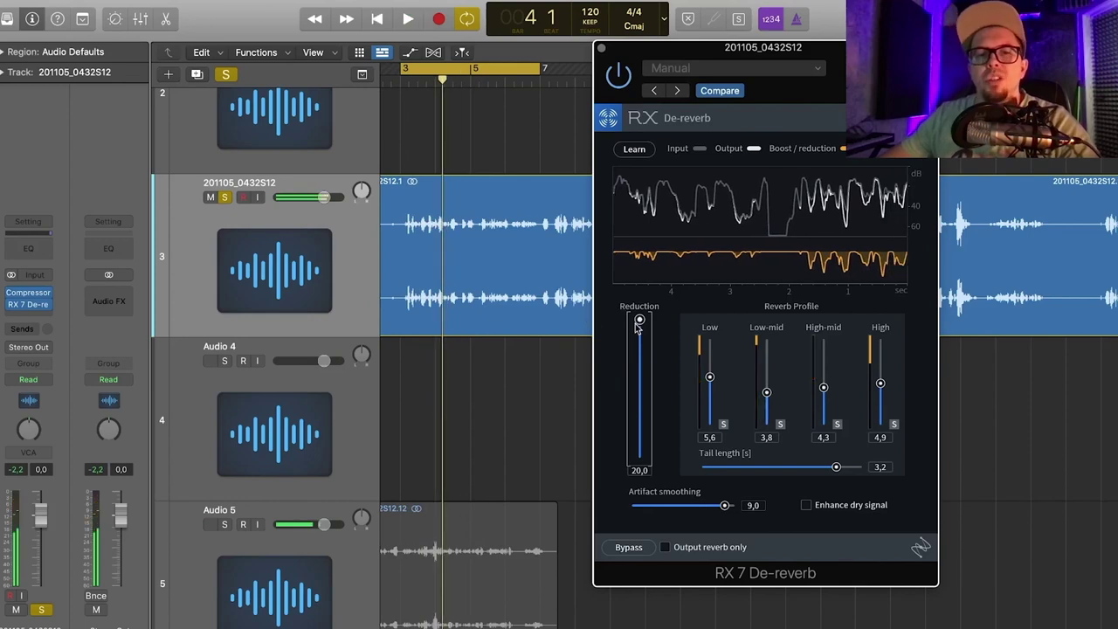
pyautogui.moveTo(639, 321); pyautogui.dragTo(640, 355)
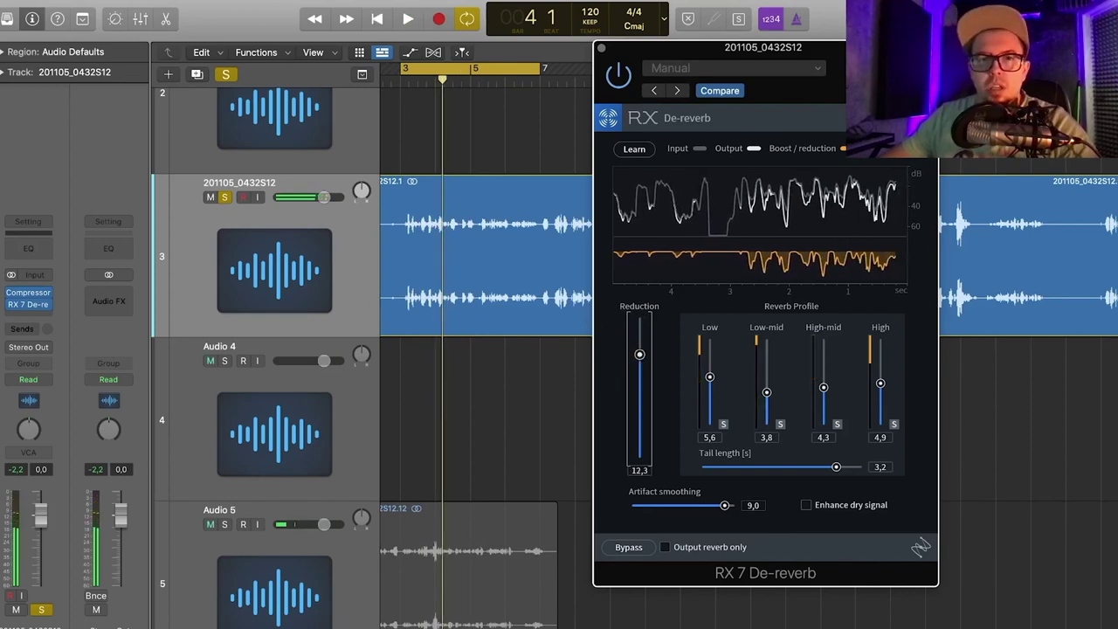
pyautogui.click(602, 51)
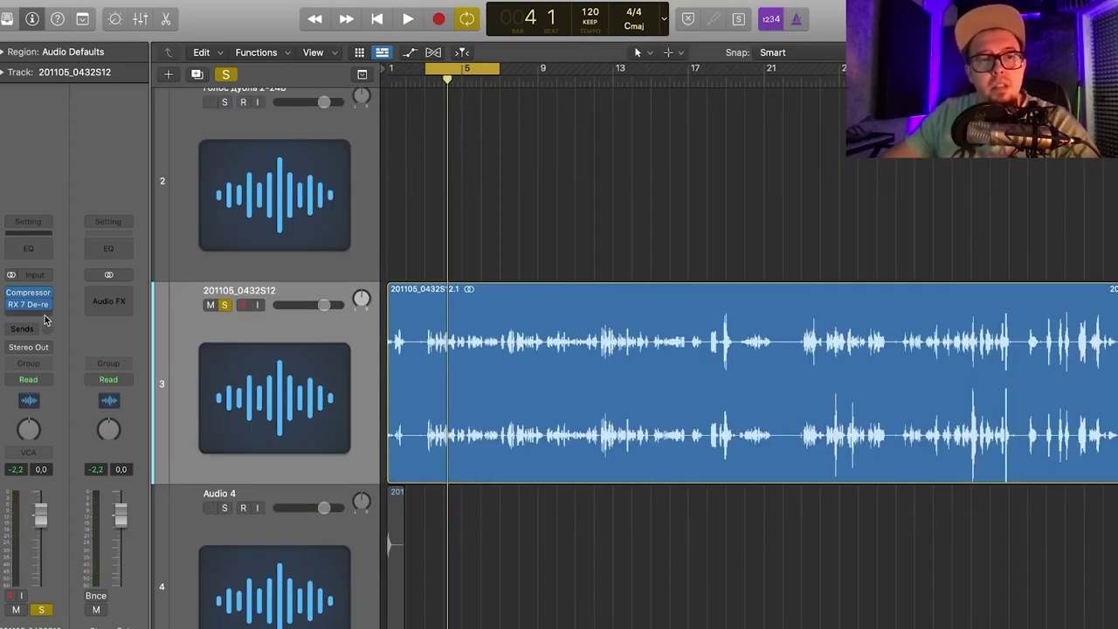
pyautogui.click(46, 319)
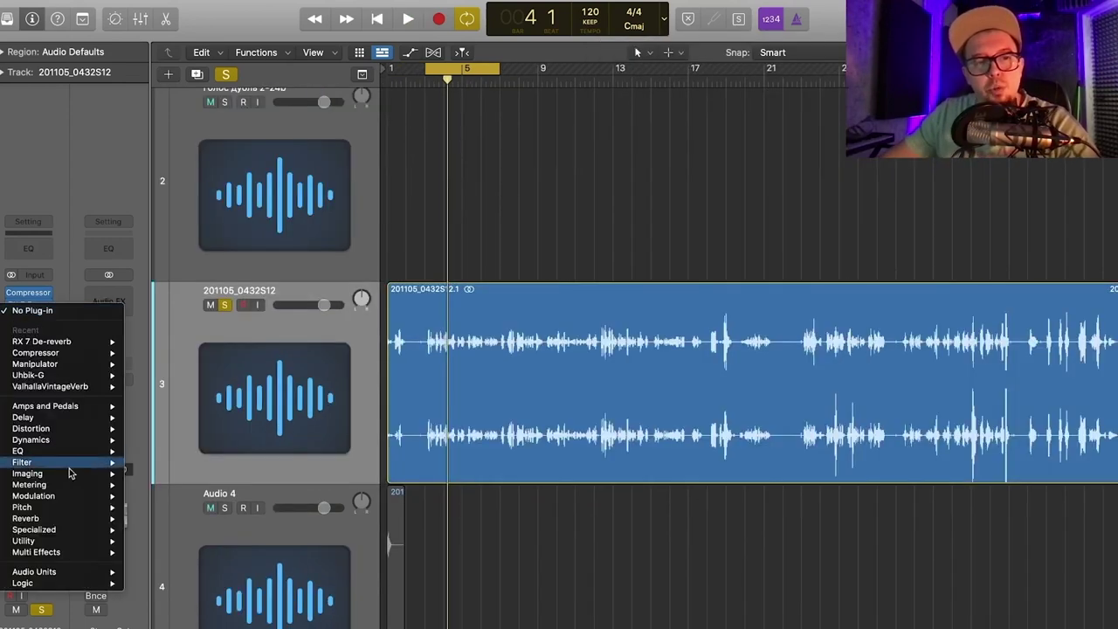
pyautogui.moveTo(70, 572)
pyautogui.moveTo(162, 563)
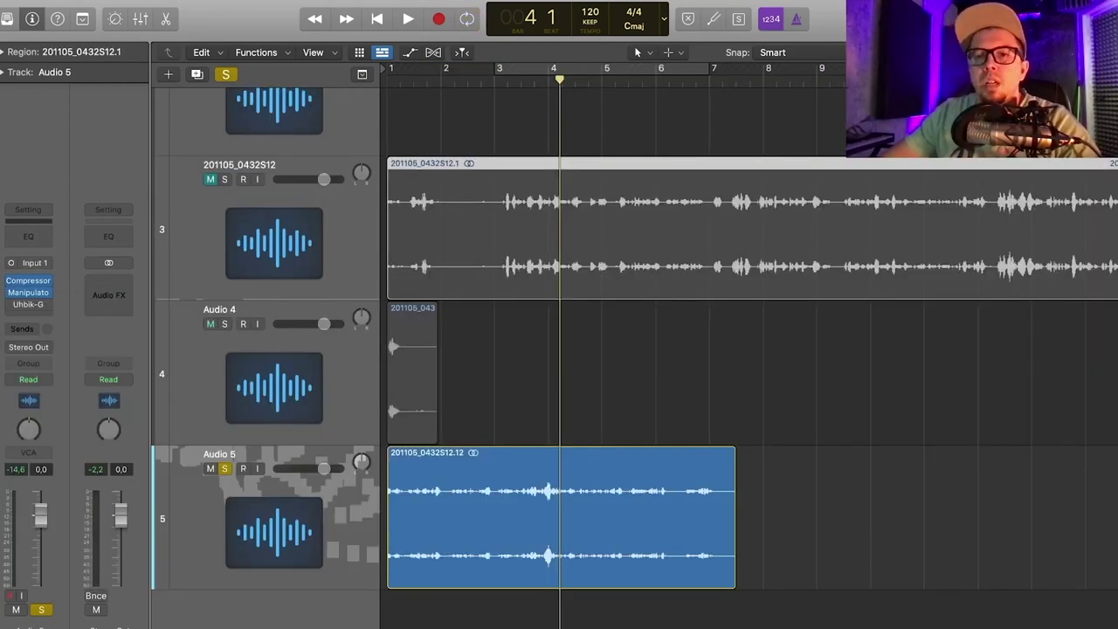
# - Play the soloed Audio 5 track and loop it with a cycle range from bar 1 to bar 8
pyautogui.scroll(2, 874, 428)
pyautogui.press('space')
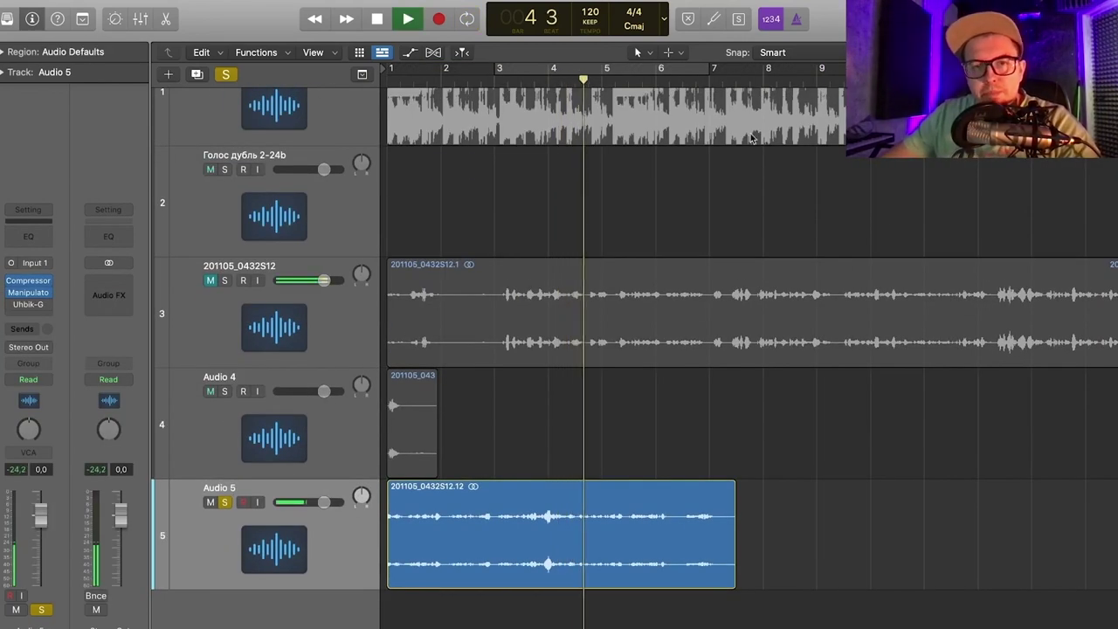
pyautogui.press('space')
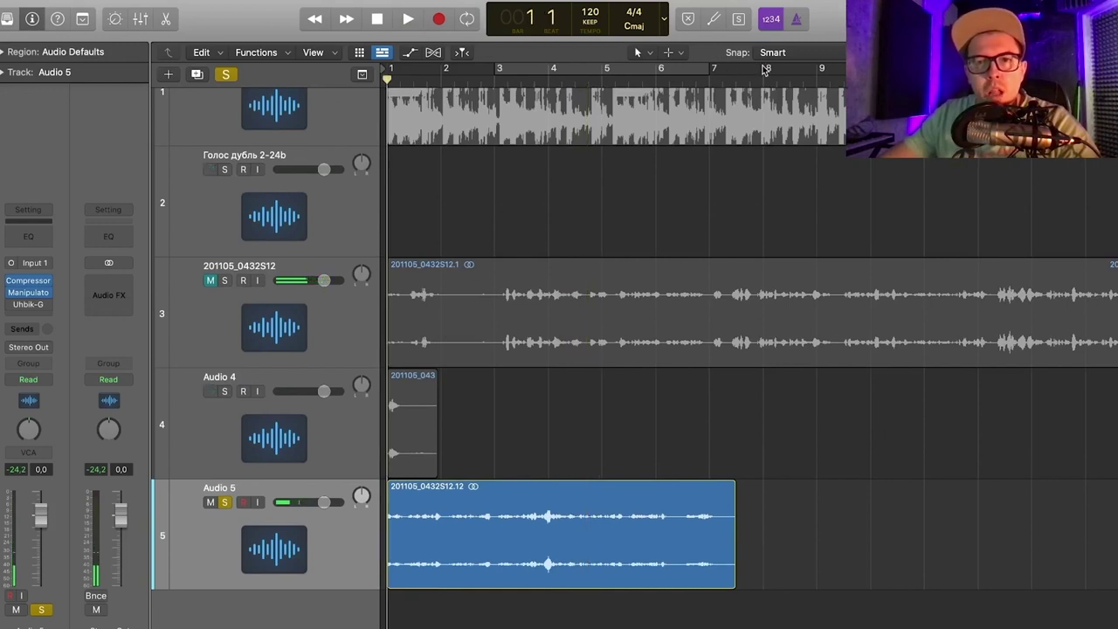
pyautogui.click(765, 70)
pyautogui.press('space')
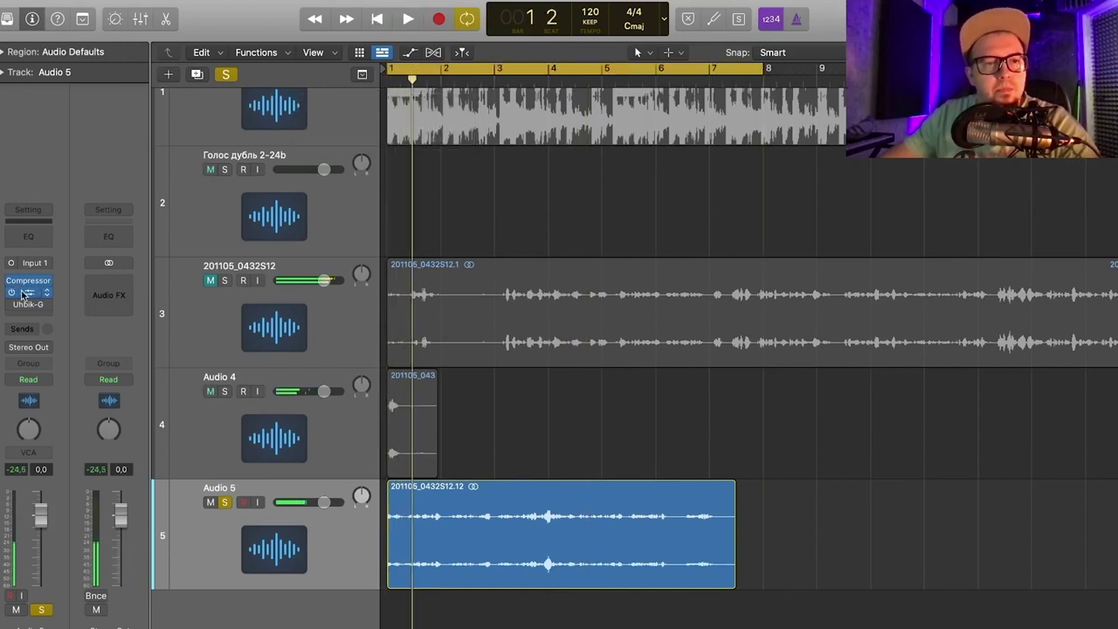
# - Switch the Compressor on the Audio 5 track to its next preset and close its window
pyautogui.click(33, 281)
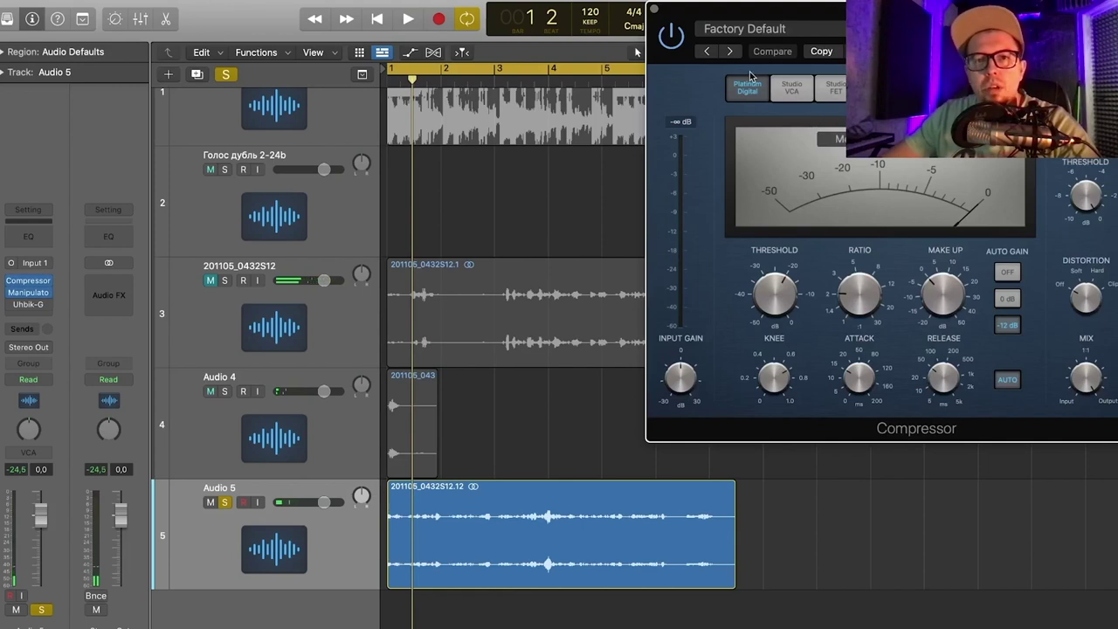
pyautogui.click(726, 53)
pyautogui.click(655, 12)
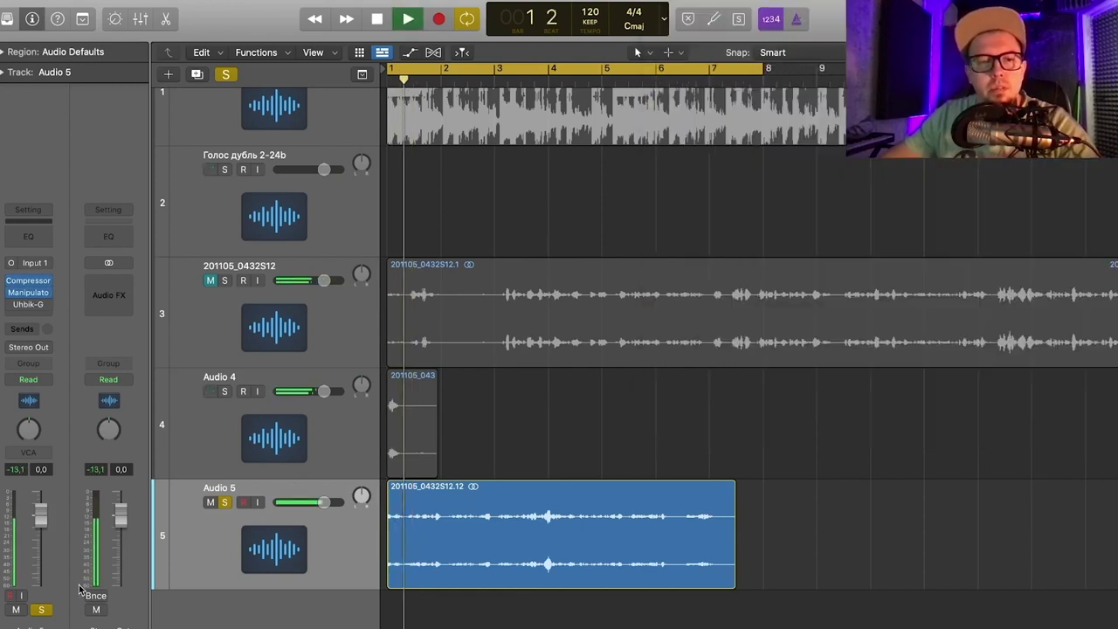
# - Open Manipulator on Audio 5 and, during playback, load another preset and lower its pitch to -14.00
pyautogui.click(39, 292)
pyautogui.moveTo(524, 151); pyautogui.dragTo(774, 13)
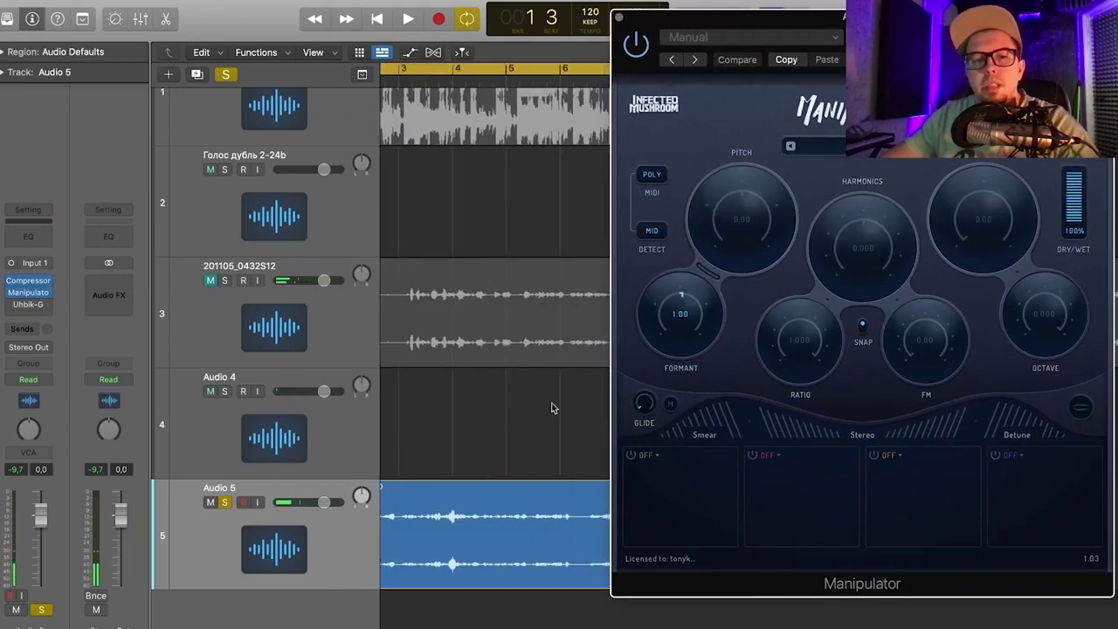
pyautogui.hscroll(-5, 513, 414)
pyautogui.press('space')
pyautogui.click(929, 148)
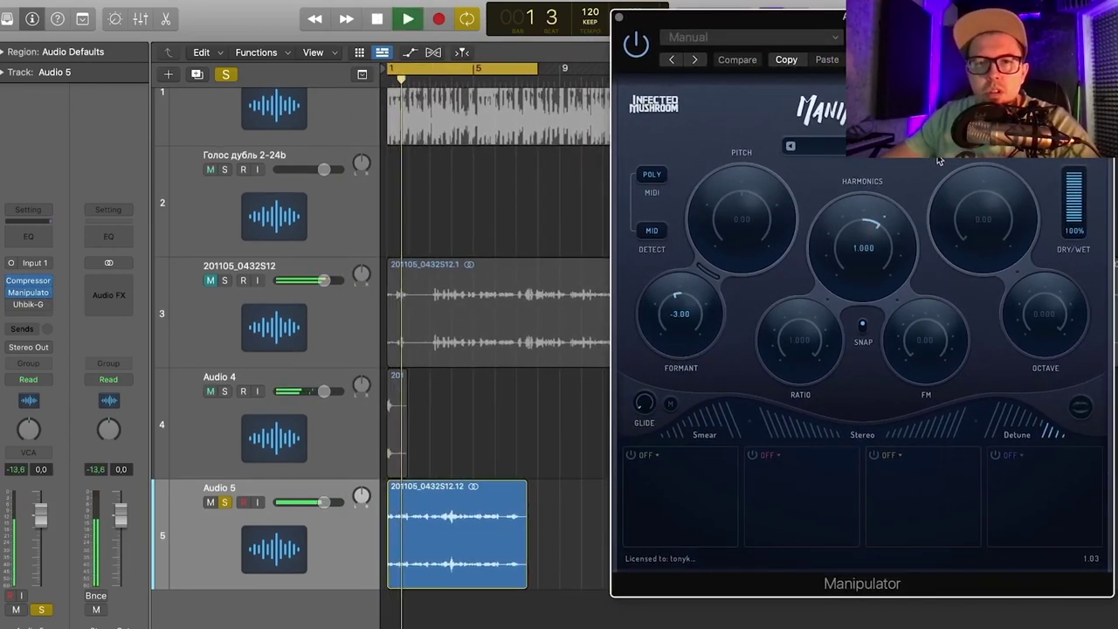
pyautogui.moveTo(784, 219); pyautogui.dragTo(732, 220)
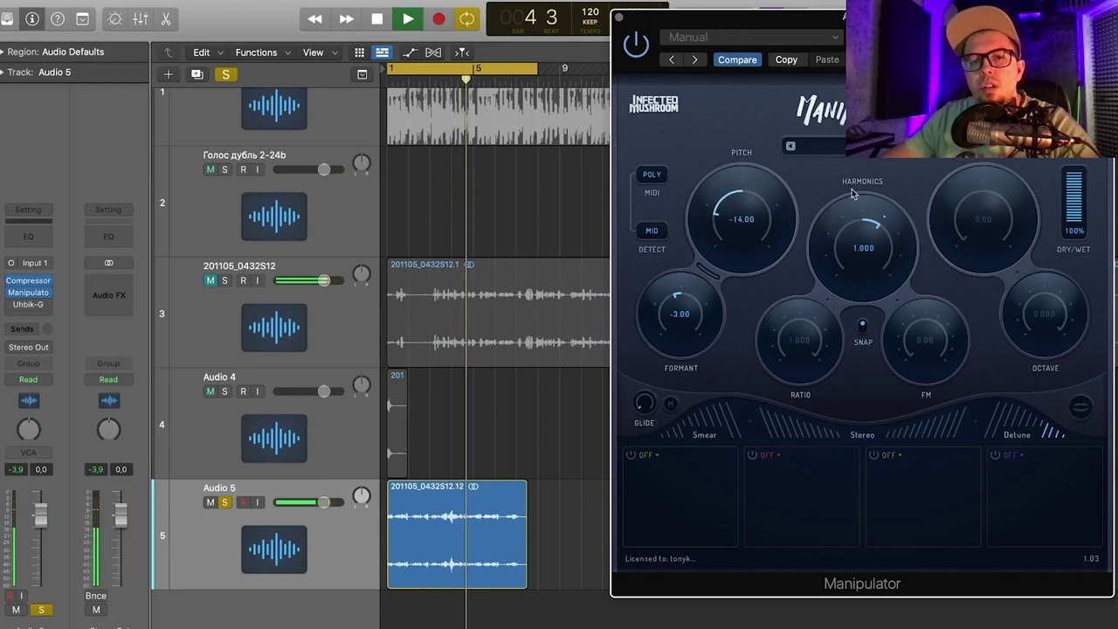
# - Audition further Manipulator presets, ending on one with pitch -12.00 and formant -6.00, and restart playback
pyautogui.click(934, 146)
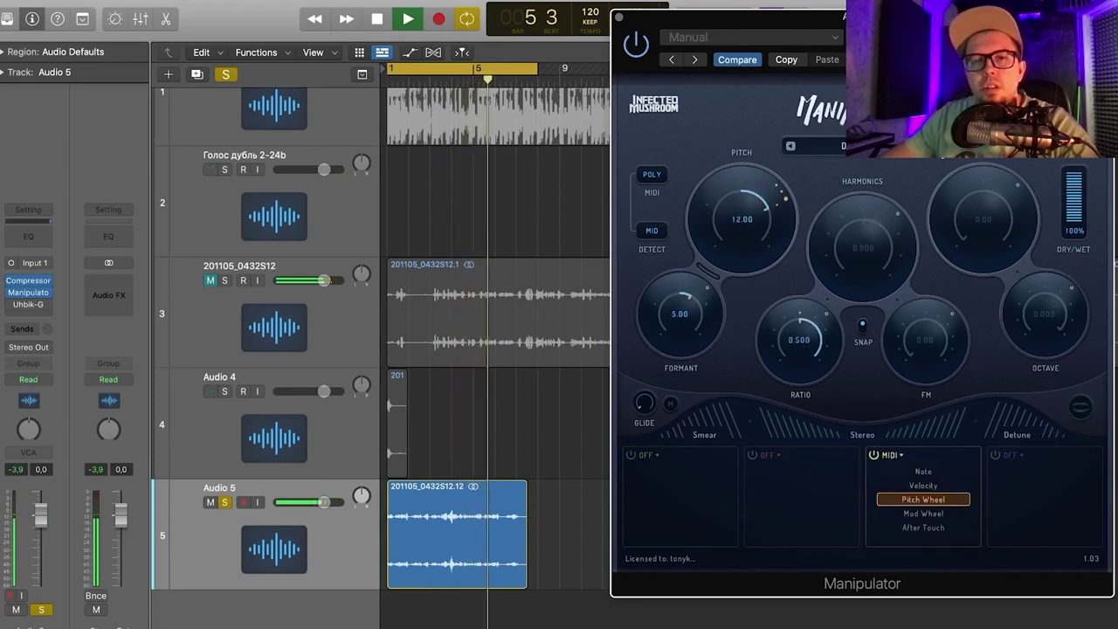
pyautogui.click(934, 146)
pyautogui.press('space')
pyautogui.press('space')
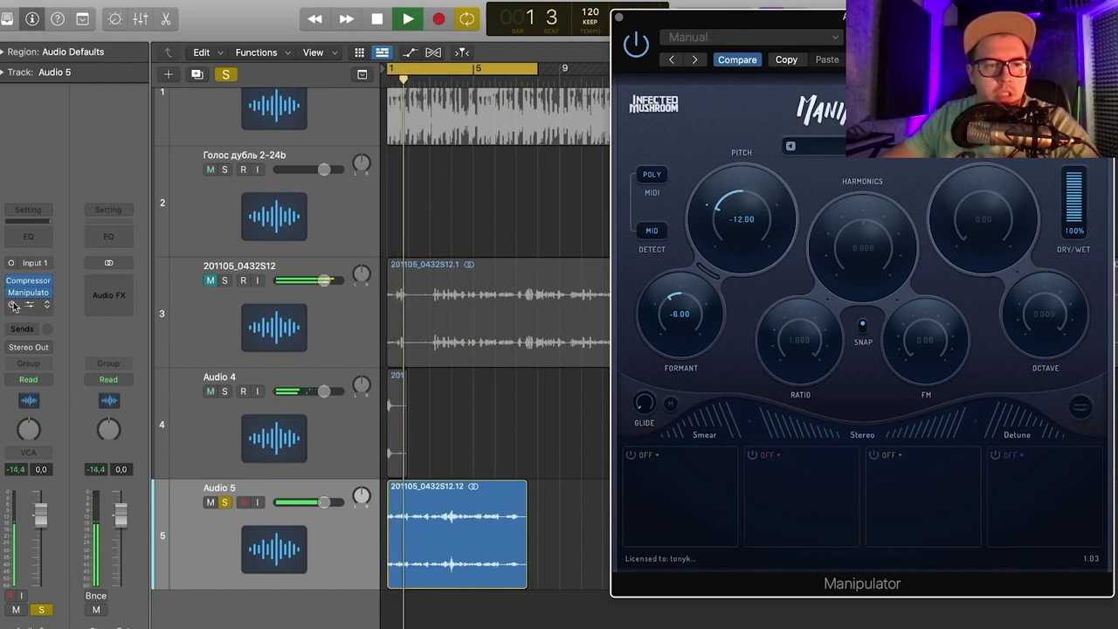
# - Switch Uhbik-G on Audio 5 on and off again during playback, and reopen Manipulator
pyautogui.click(12, 304)
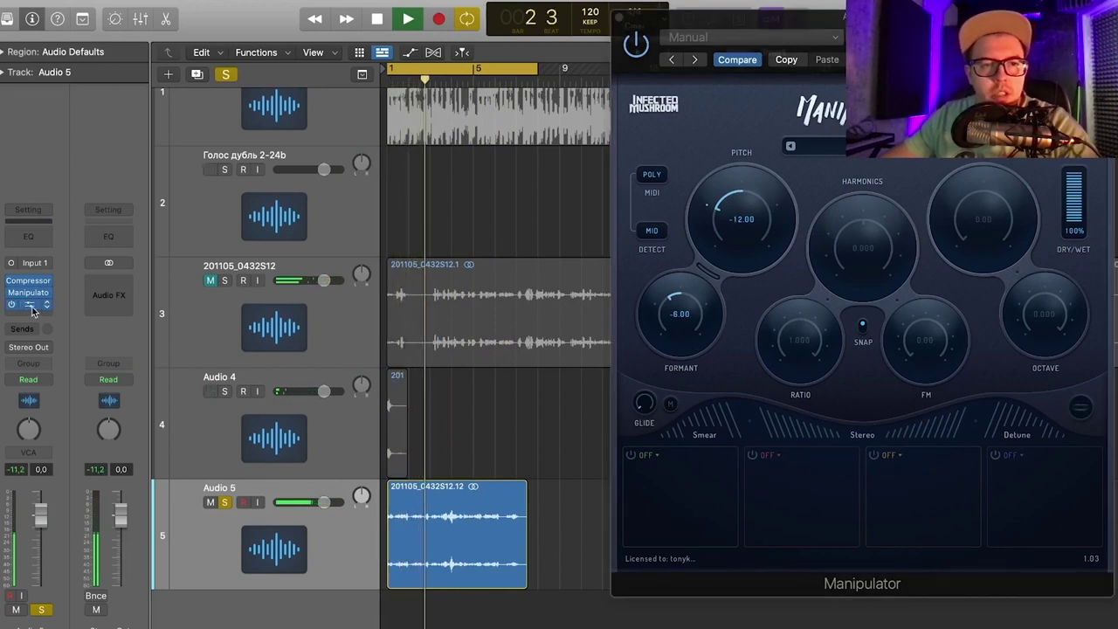
pyautogui.click(12, 305)
pyautogui.click(32, 295)
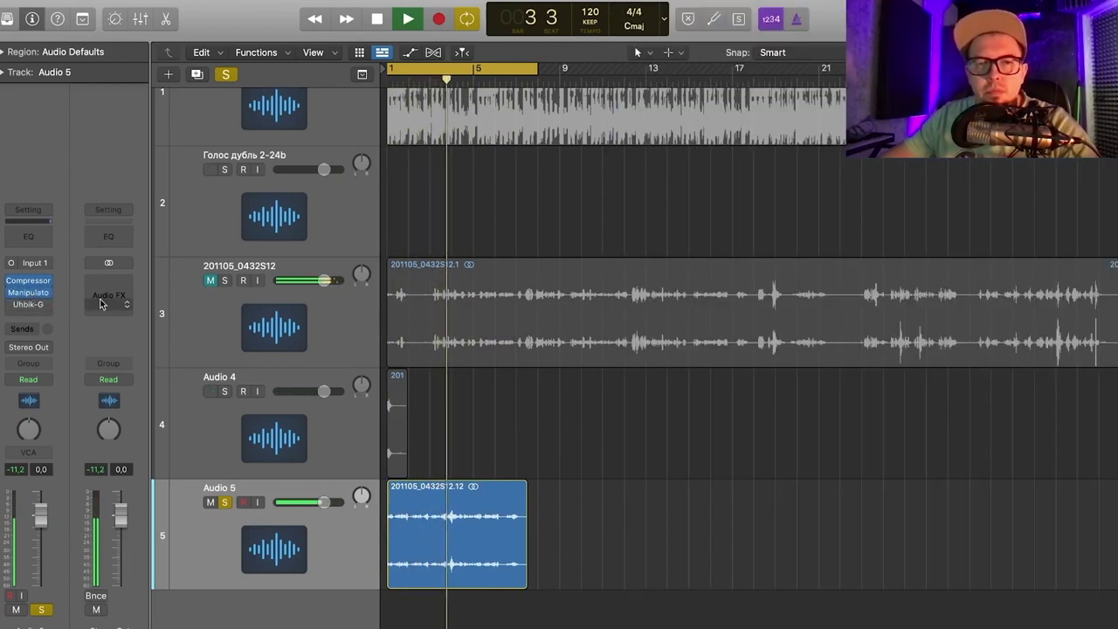
pyautogui.click(33, 295)
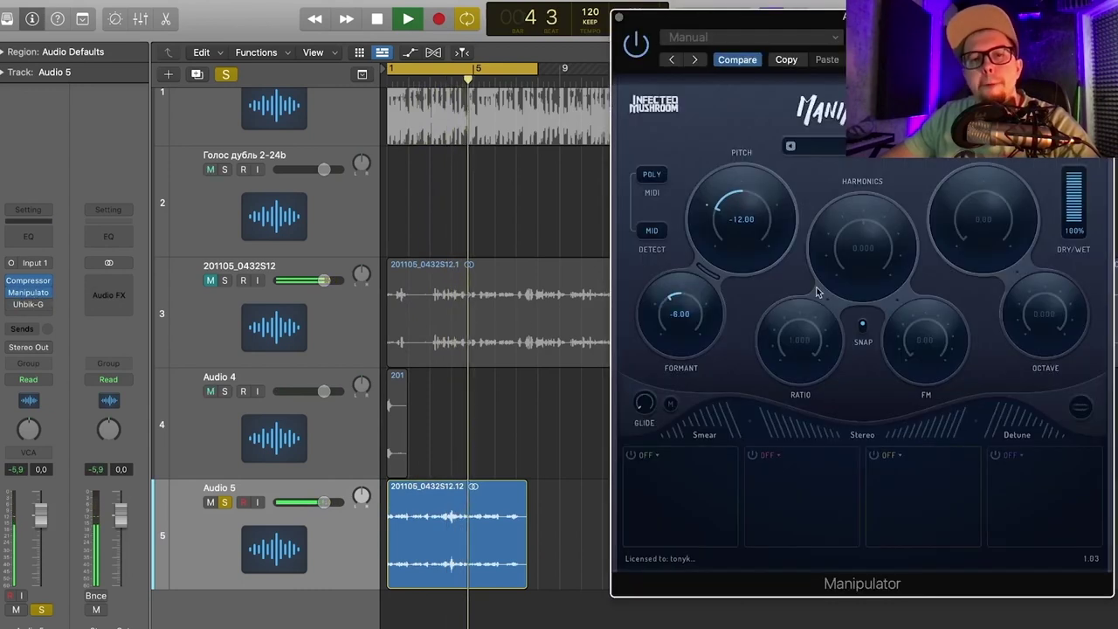
# - Step through the Manipulator presets past Mr Big to Octavia while the loop plays
pyautogui.moveTo(868, 59); pyautogui.dragTo(756, 55)
pyautogui.click(823, 127)
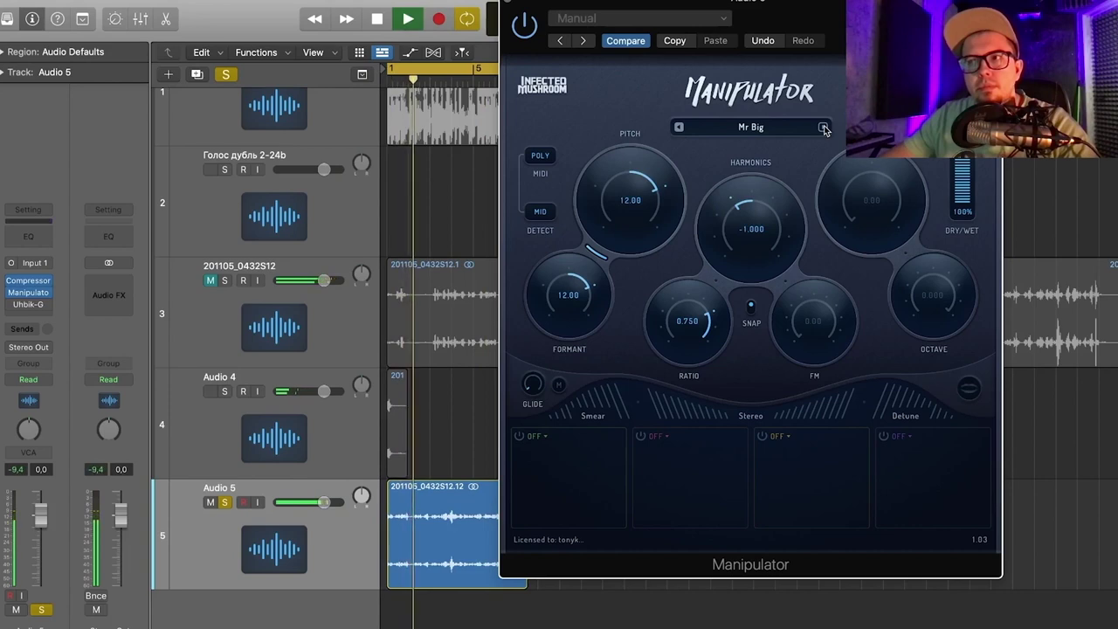
pyautogui.press('space')
pyautogui.click(823, 128)
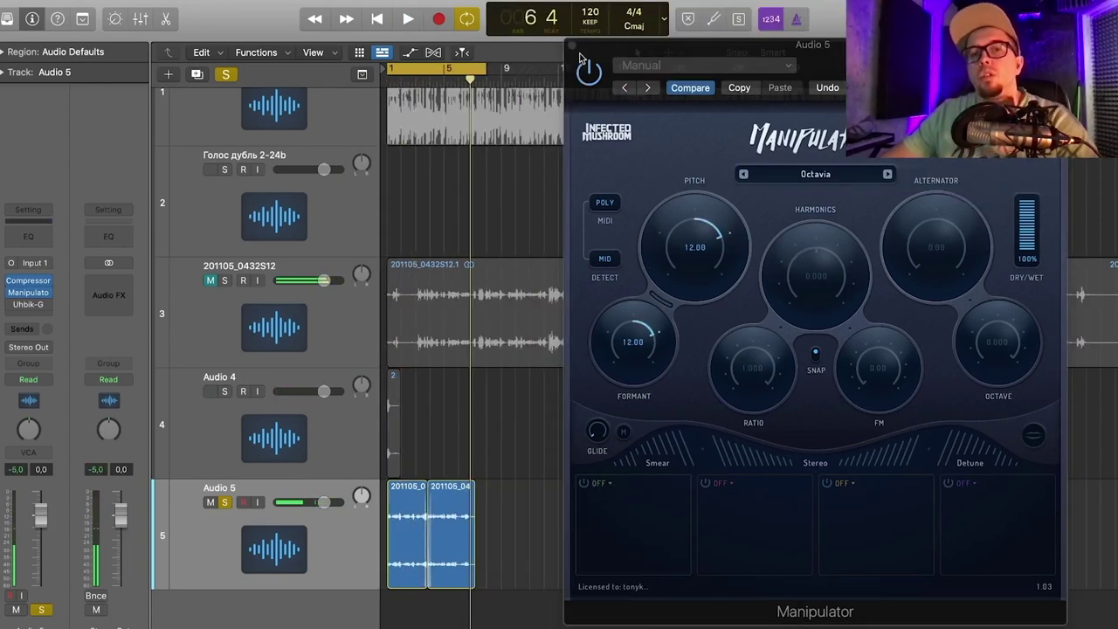
# - Bypass Manipulator, show Uhbik-G's controls and load its bitsy preset while Audio 5 plays
pyautogui.click(28, 294)
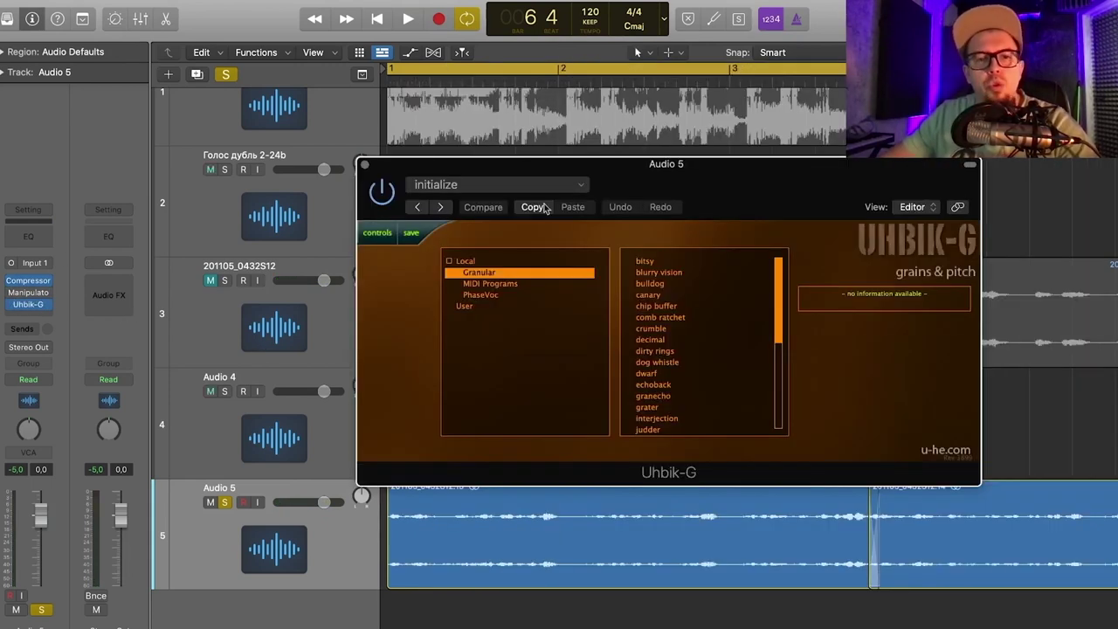
pyautogui.click(378, 234)
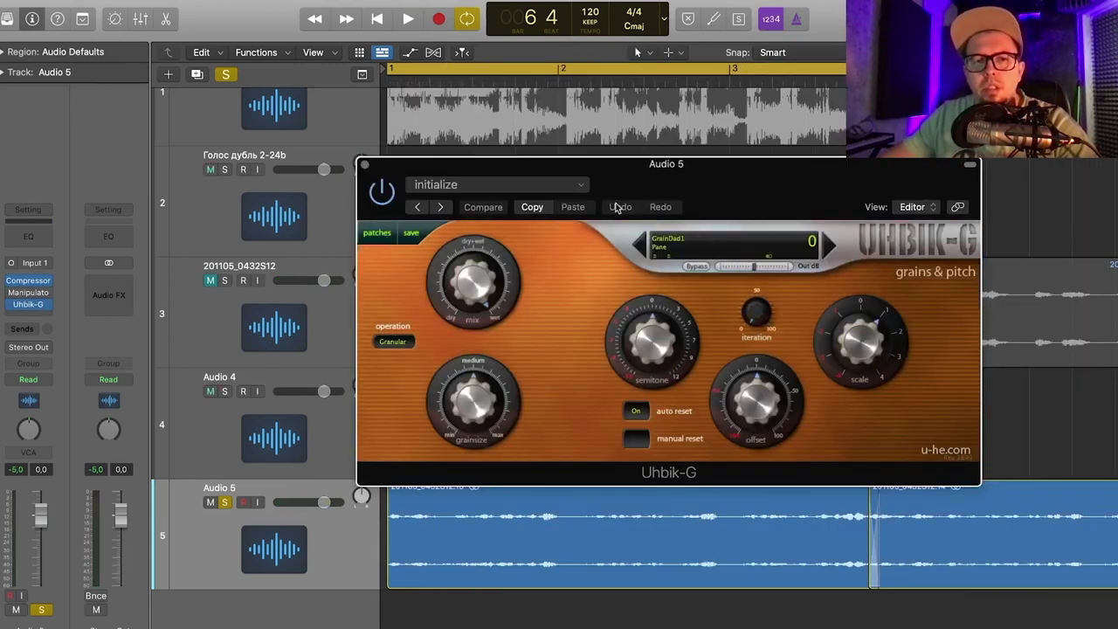
pyautogui.moveTo(728, 186); pyautogui.dragTo(644, 96)
pyautogui.press('space')
pyautogui.click(740, 158)
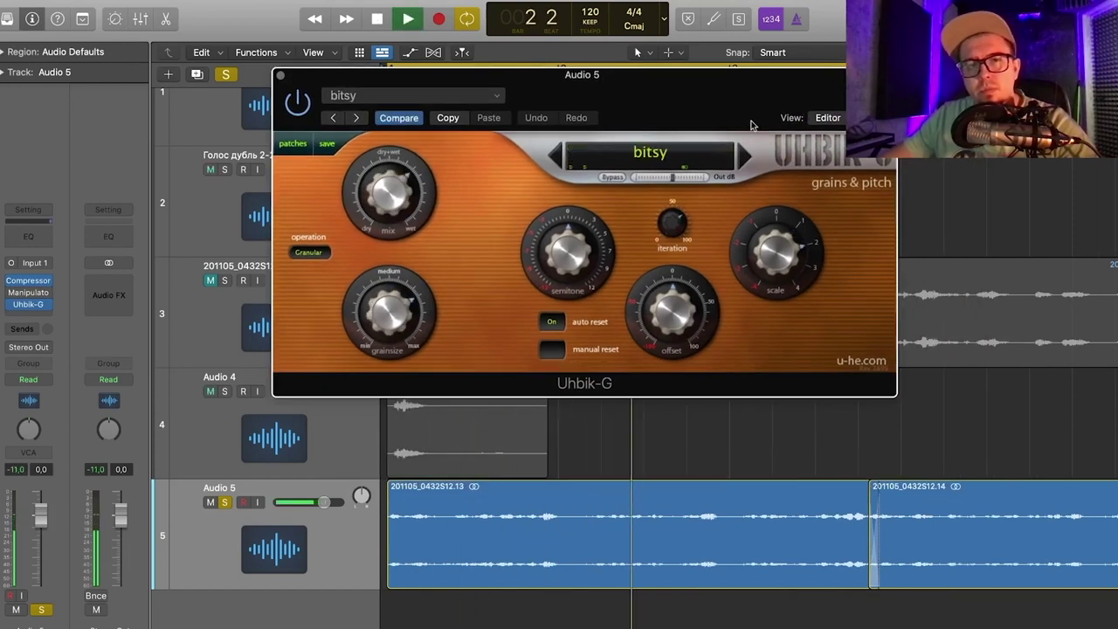
# - Load Uhbik-G's blurry vision preset and raise its scale to 0.80 during playback
pyautogui.moveTo(744, 151); pyautogui.dragTo(659, 92)
pyautogui.press('space')
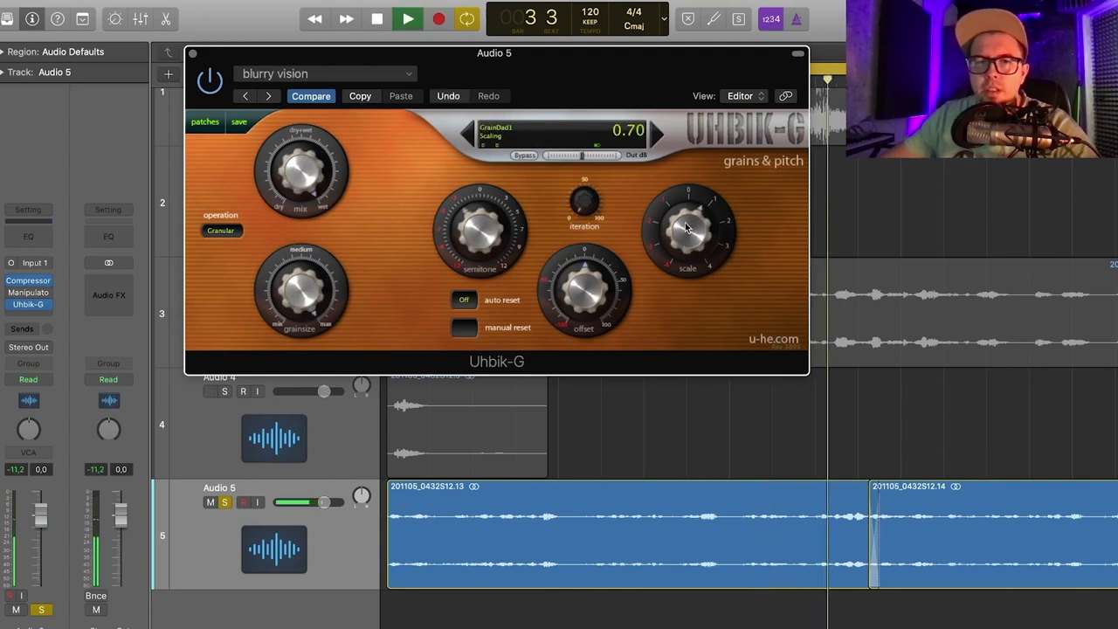
pyautogui.scroll(1, 687, 227)
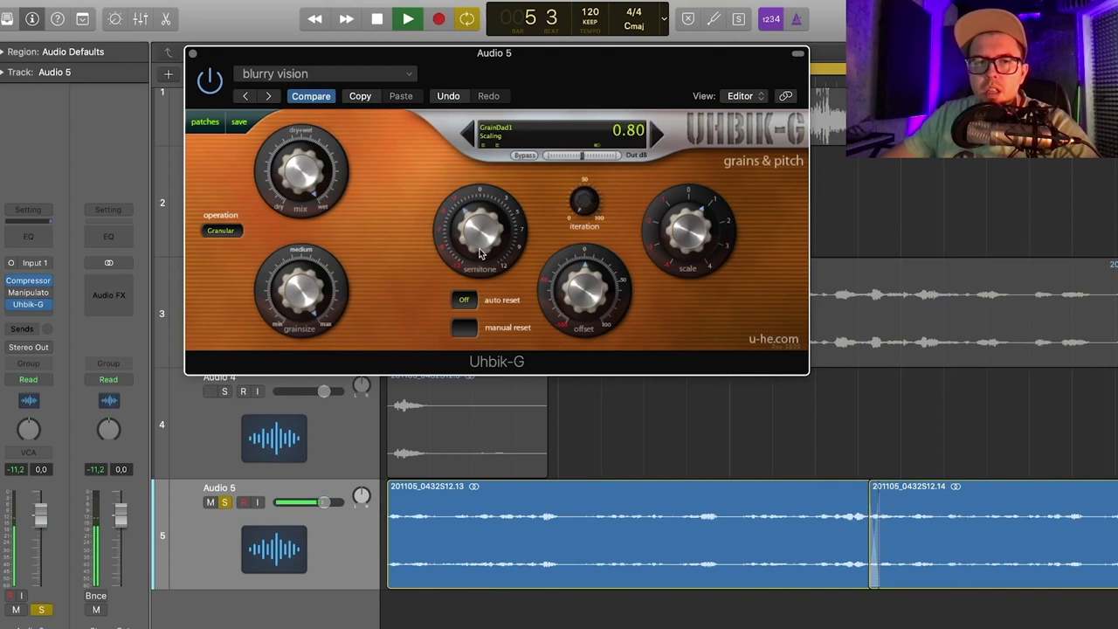
# - Audition the Uhbik-G presets from bulldog onwards past comb ratchet and close the plug-in
pyautogui.click(656, 138)
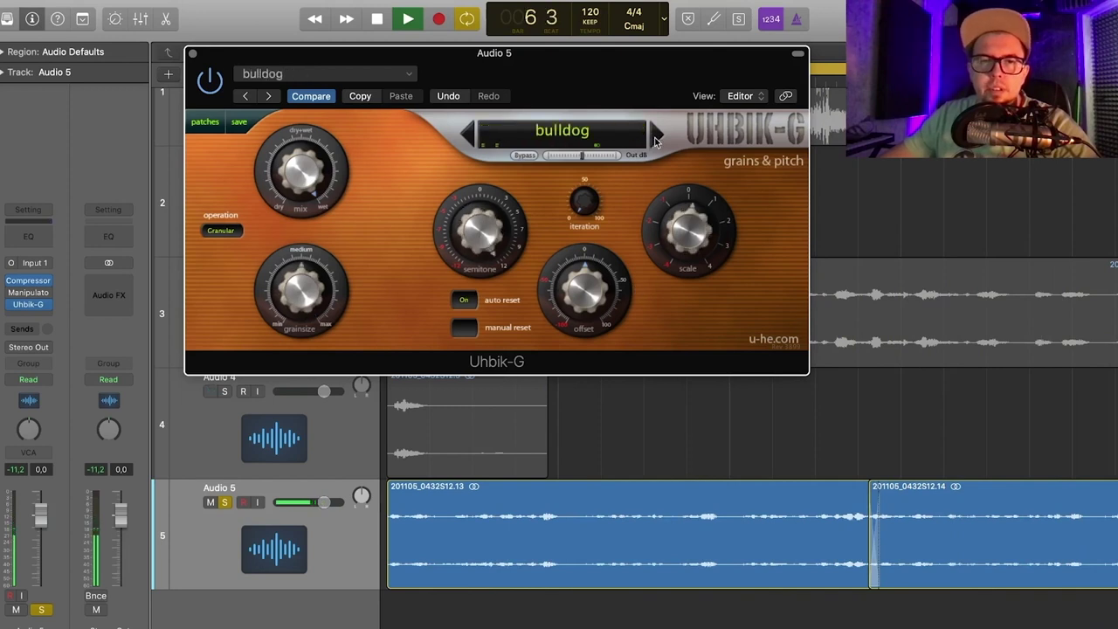
pyautogui.click(656, 137)
pyautogui.click(656, 137)
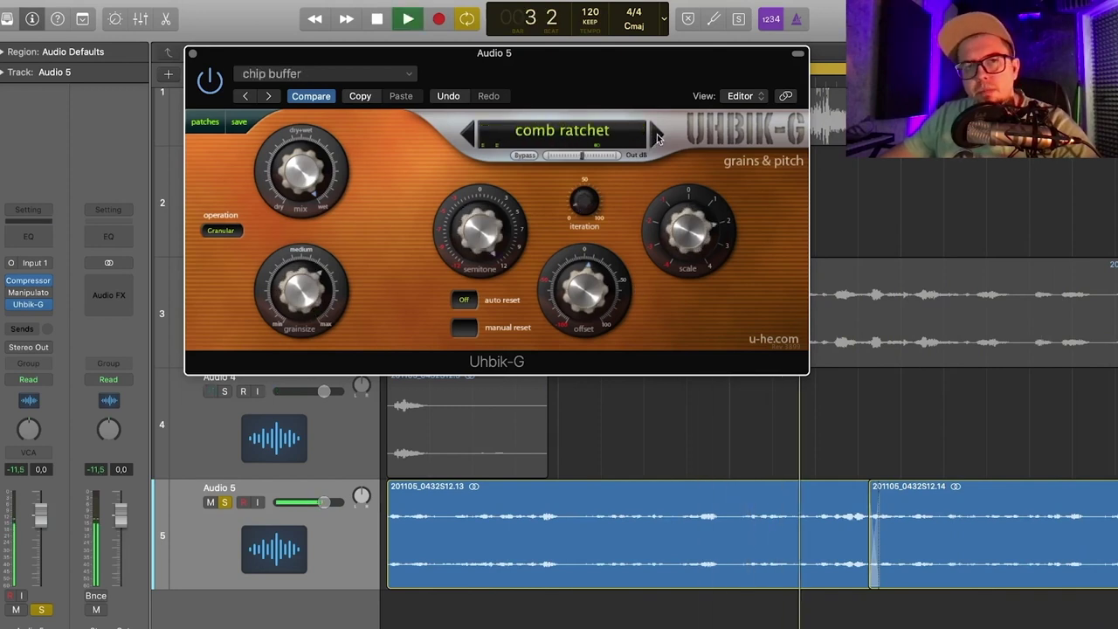
pyautogui.click(657, 138)
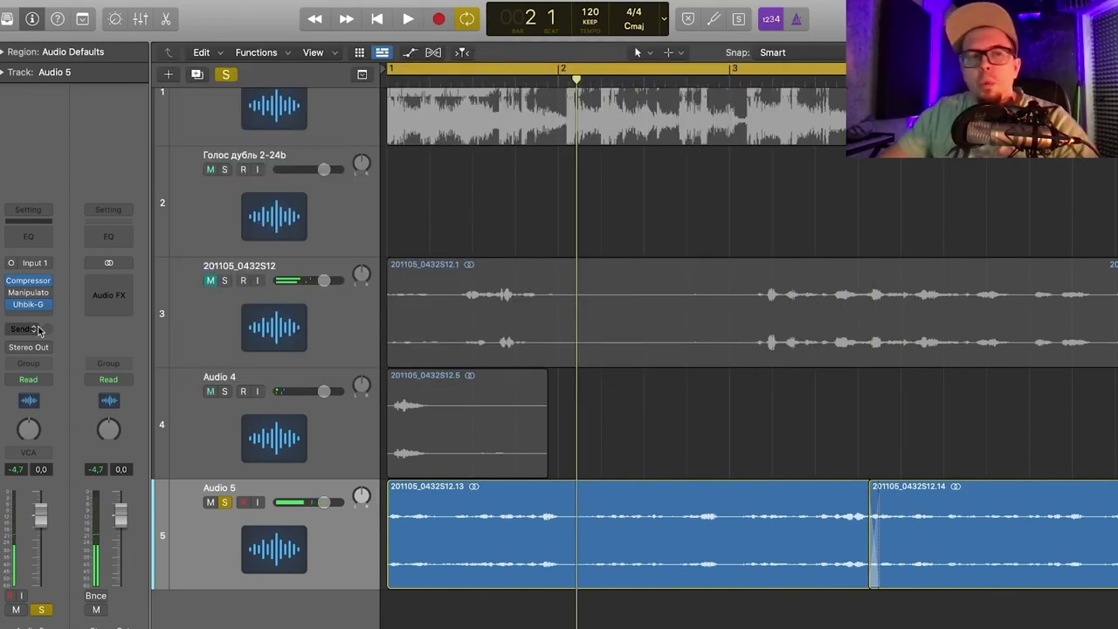
# - Add a Bus 1 send at -17,6 to Audio 5 and insert ValhallaVintageVerb on the new aux channel
pyautogui.click(28, 330)
pyautogui.moveTo(39, 350)
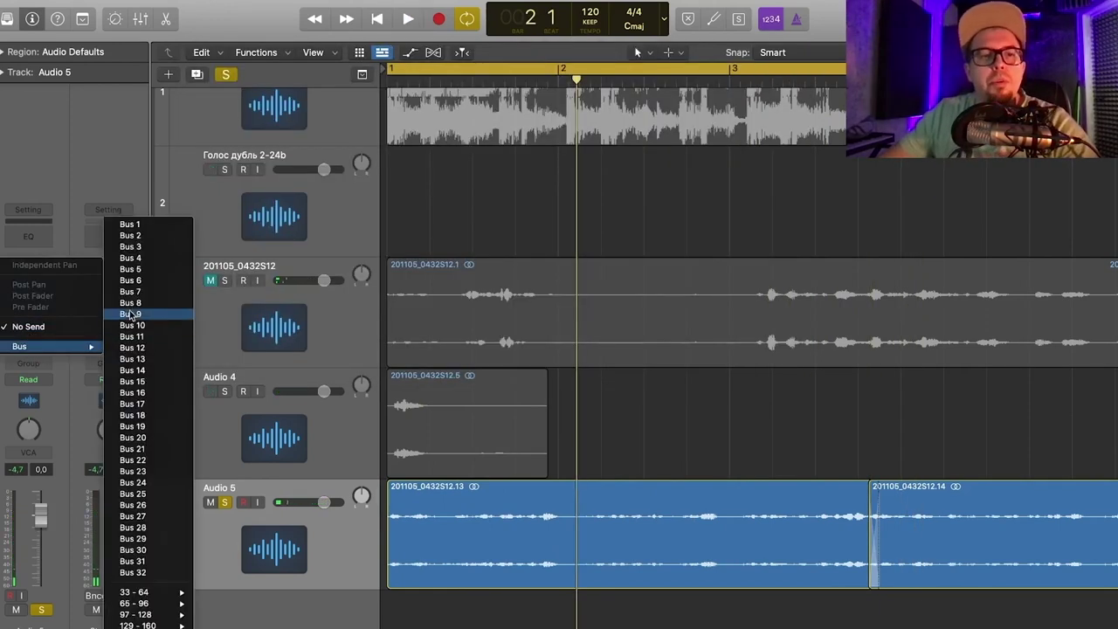
pyautogui.click(160, 230)
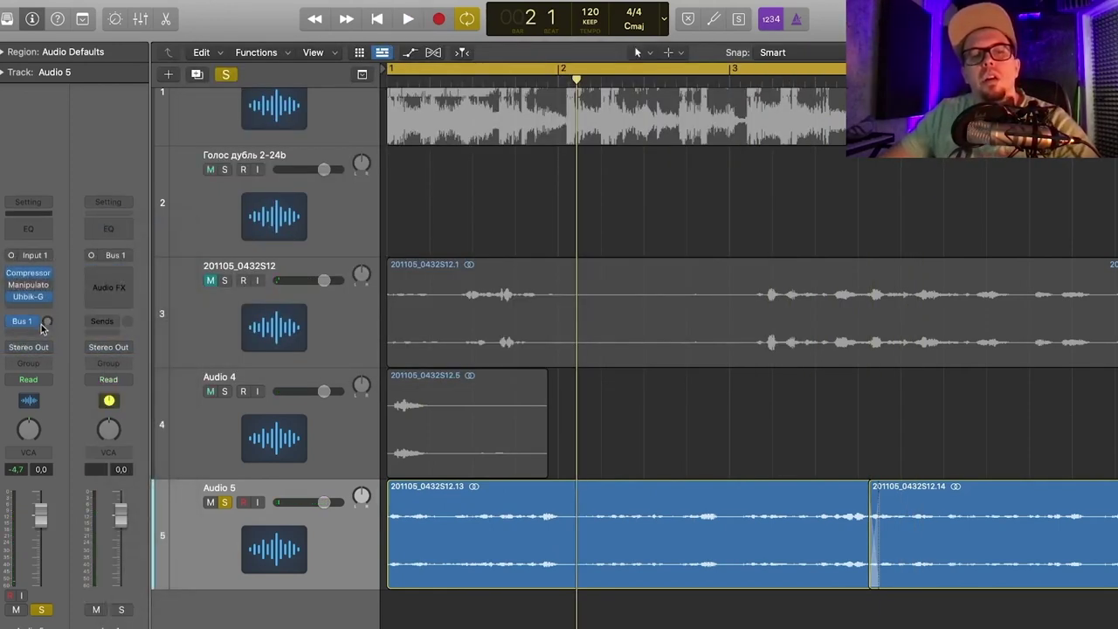
pyautogui.click(103, 277)
pyautogui.moveTo(114, 531)
pyautogui.moveTo(262, 625)
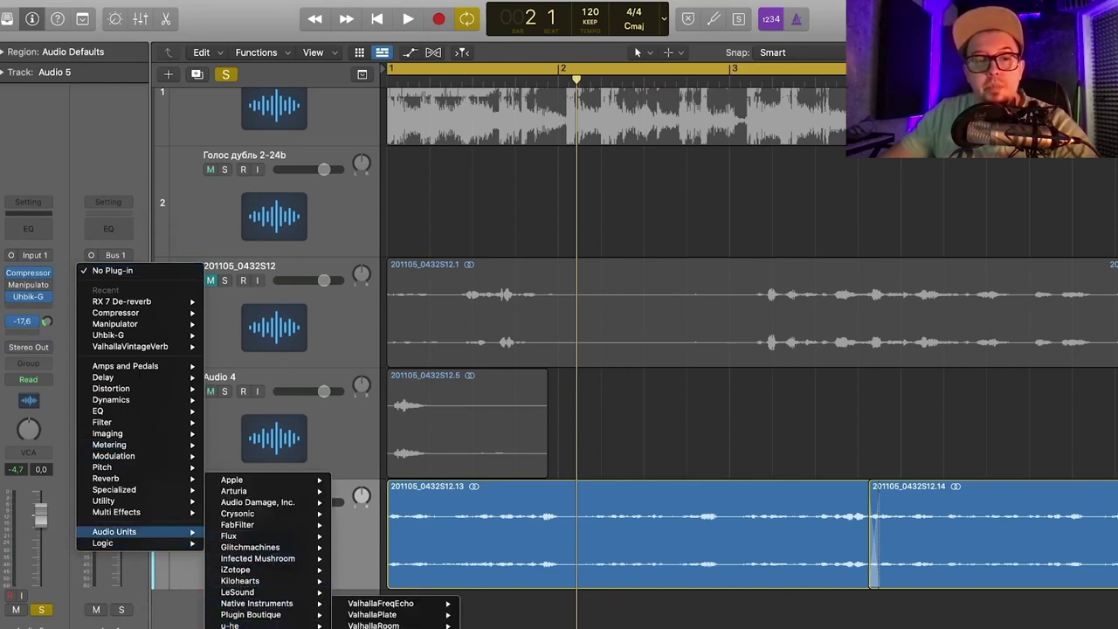
pyautogui.click(385, 627)
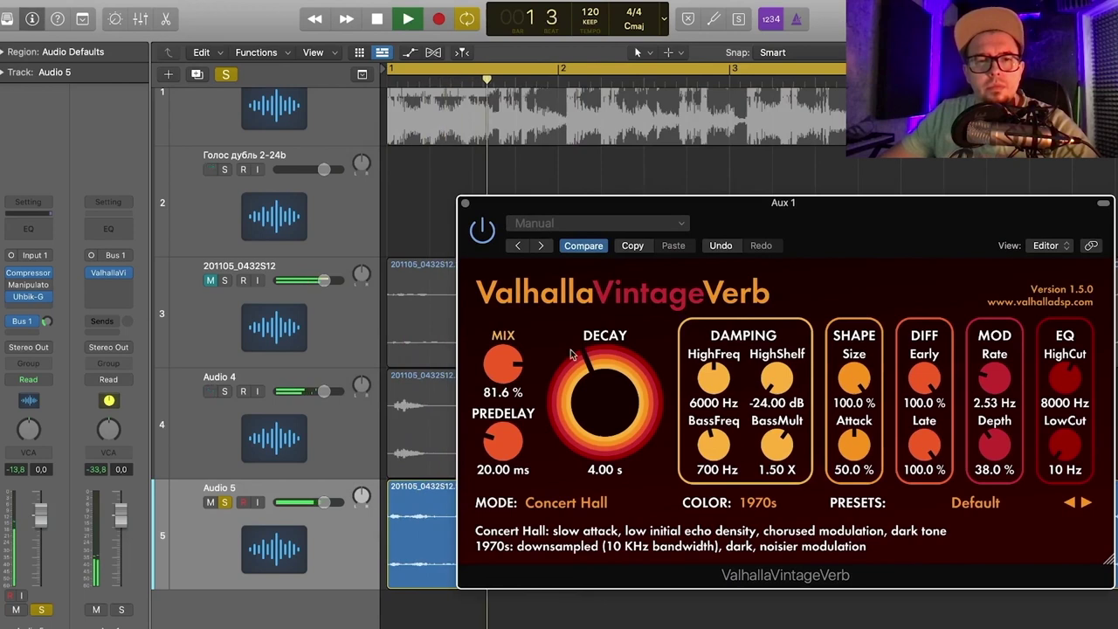
# - Set ValhallaVintageVerb's decay to 1.48 s and mix to 74.4 %, close it and stop playback
pyautogui.moveTo(589, 367); pyautogui.dragTo(591, 378)
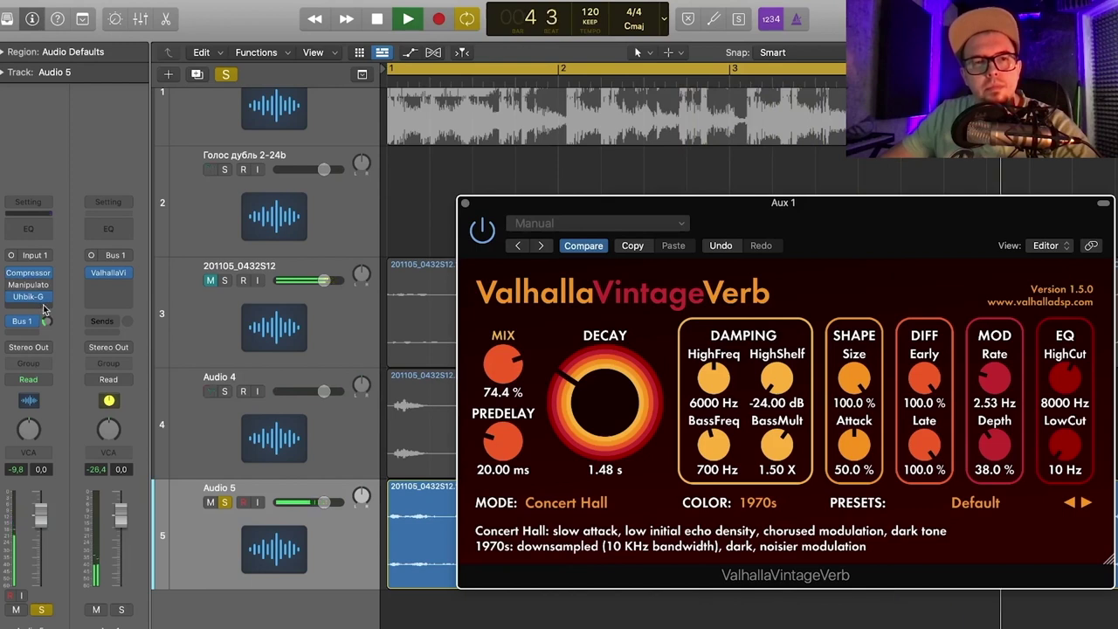
pyautogui.click(465, 203)
pyautogui.scroll(-5, 543, 318)
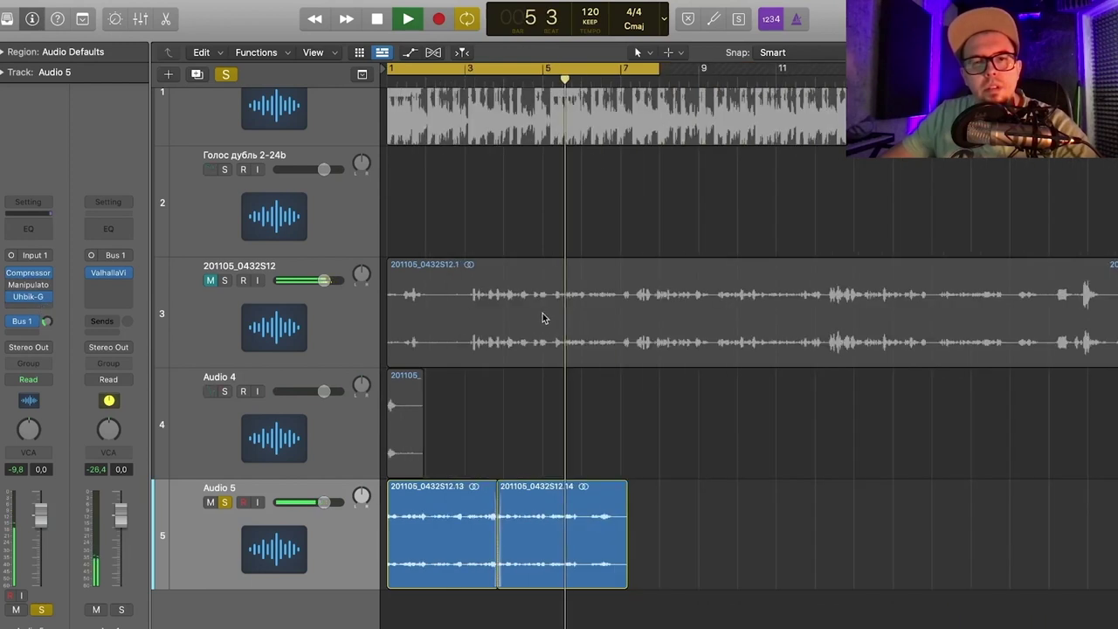
pyautogui.press('space')
# - Select both regions on Audio 5 and switch the track's solo off
pyautogui.moveTo(660, 518); pyautogui.dragTo(429, 534)
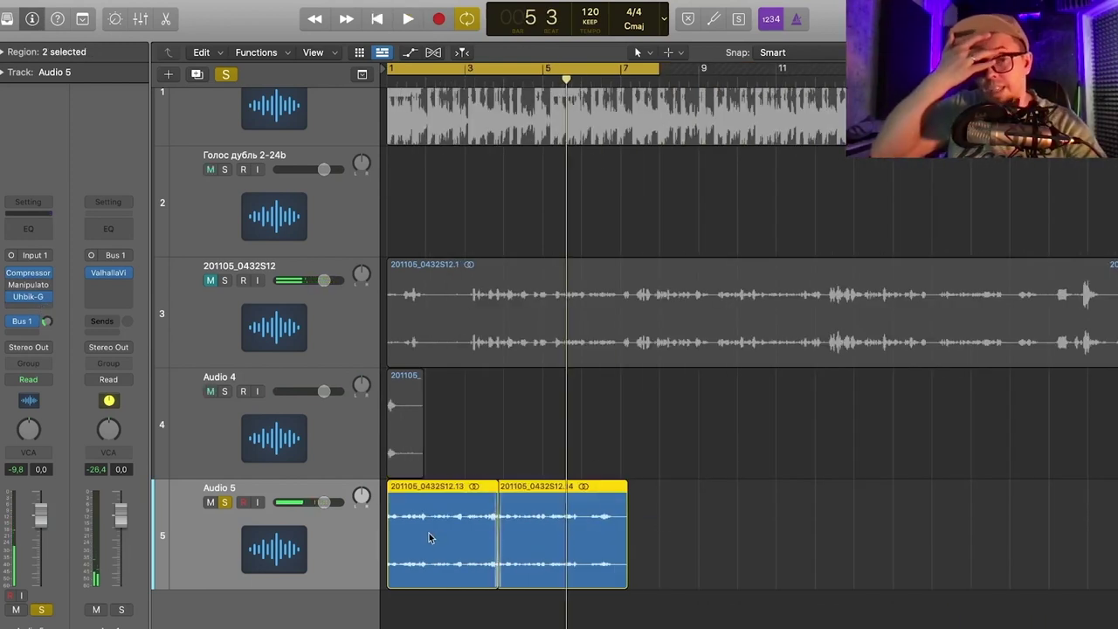
pyautogui.scroll(-10, 429, 535)
pyautogui.scroll(10, 424, 531)
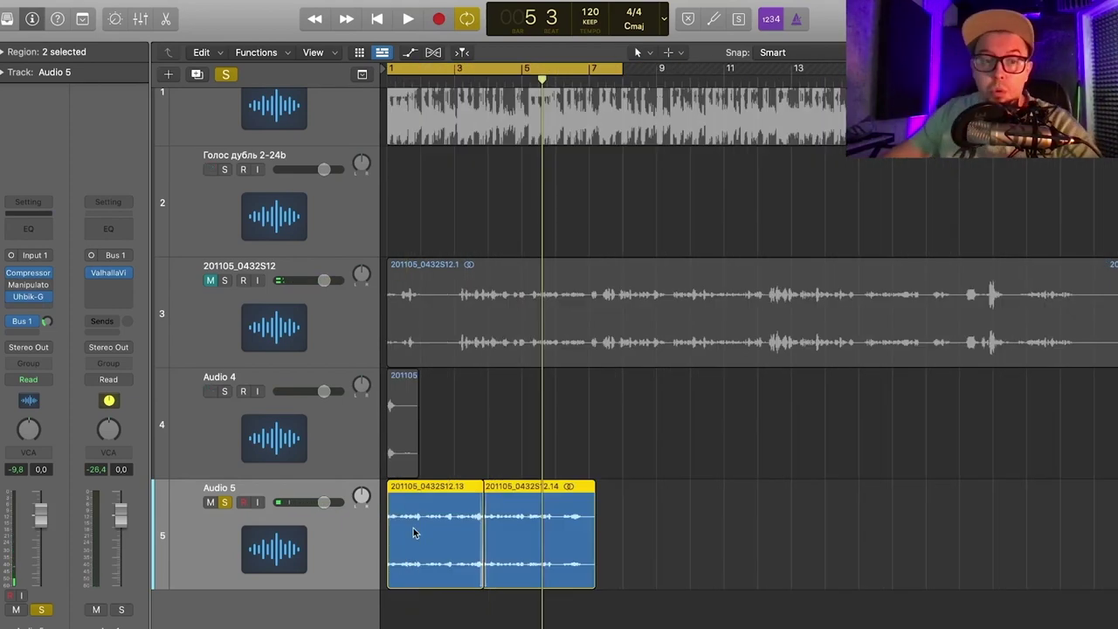
pyautogui.scroll(-5, 414, 530)
pyautogui.click(228, 76)
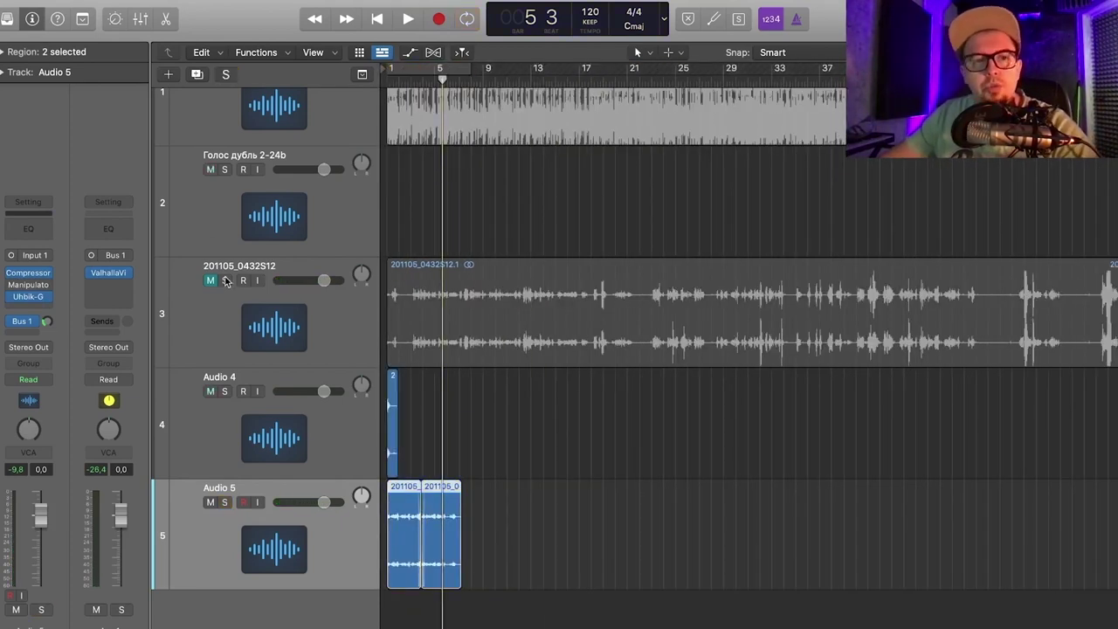
# - Solo the 201105_0432S12 track and play it from bar 66 and around bar 311 to find a suitable sound
pyautogui.click(225, 280)
pyautogui.scroll(-5, 446, 179)
pyautogui.click(664, 77)
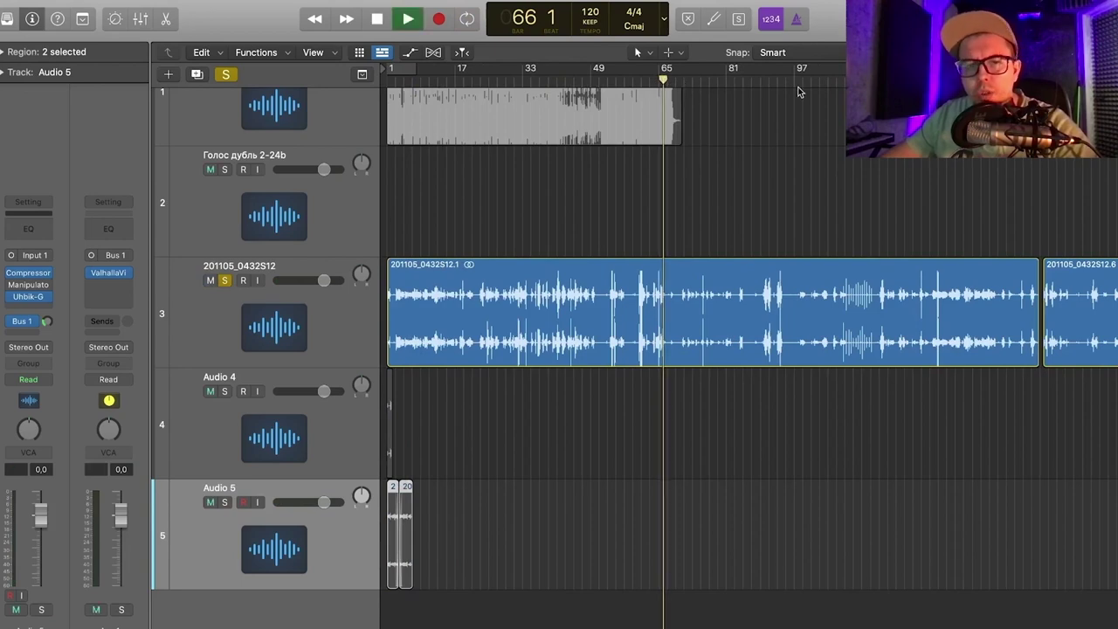
pyautogui.scroll(4, 798, 92)
pyautogui.click(526, 79)
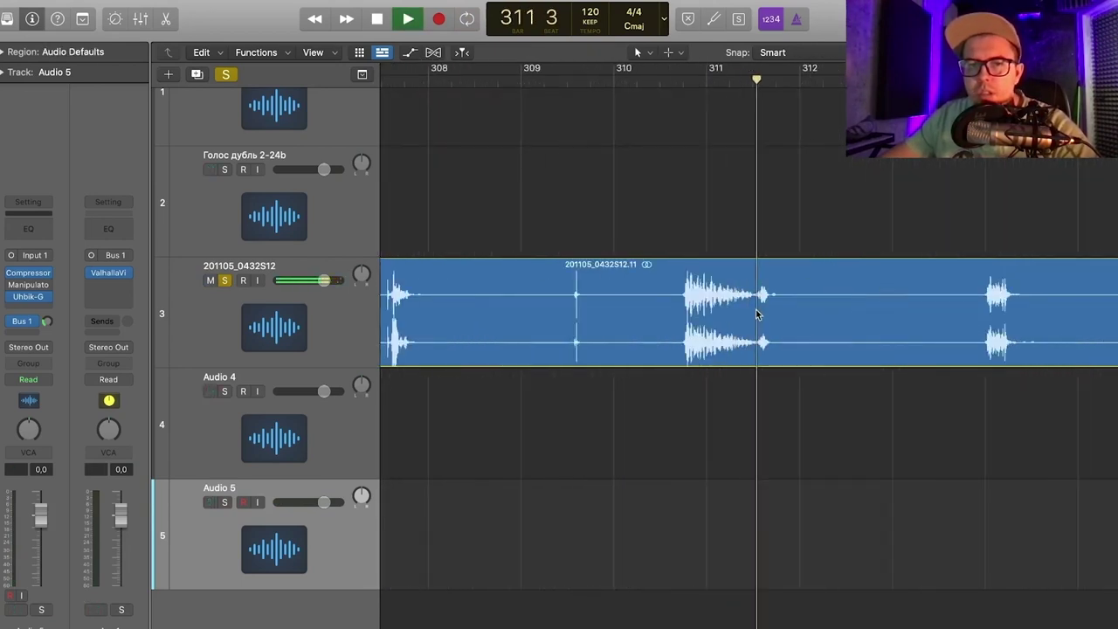
# - Split the recording at the start of the loud hit before bar 311 and place the clip on Audio 5 at bar 11
pyautogui.press('space')
pyautogui.press('t')
pyautogui.press('i')
pyautogui.click(684, 307)
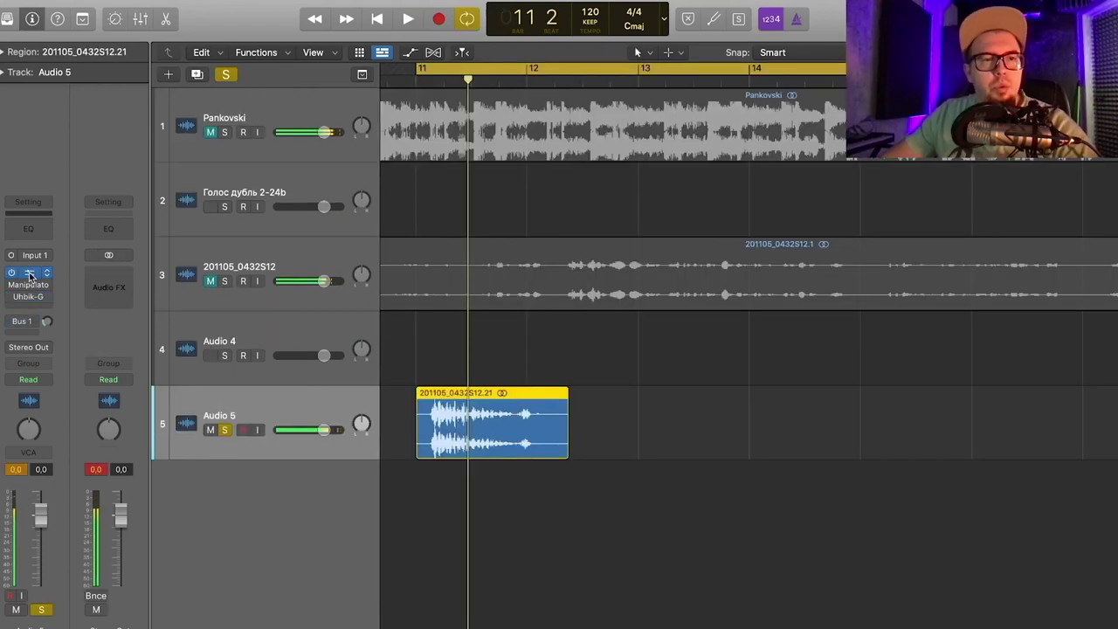
# - Open the Compressor on Audio 5 and move its window aside to check it with the new clip
pyautogui.click(28, 272)
pyautogui.moveTo(919, 13); pyautogui.dragTo(584, 23)
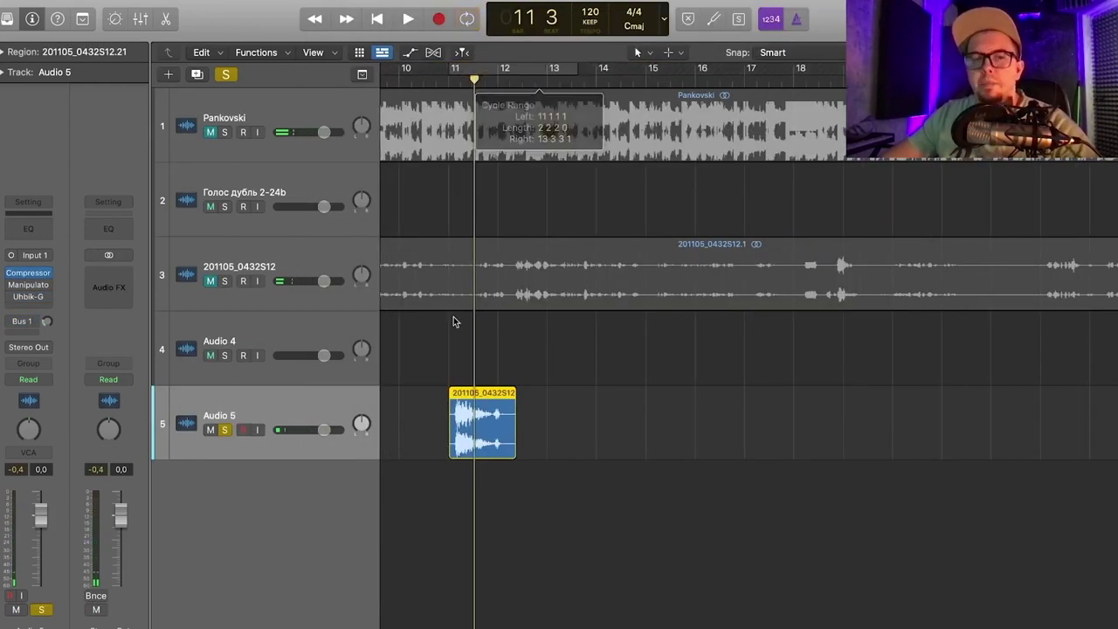
# - Time-stretch the short clip on Audio 5 so that it ends at about bar 15.6
pyautogui.press('super+Right')
pyautogui.press('super+Right')
pyautogui.press('super+Right')
pyautogui.hscroll(-5, 449, 334)
pyautogui.moveTo(579, 434); pyautogui.dragTo(610, 435)
pyautogui.hscroll(1, 683, 404)
pyautogui.hscroll(-3, 684, 404)
pyautogui.moveTo(575, 428); pyautogui.dragTo(795, 426)
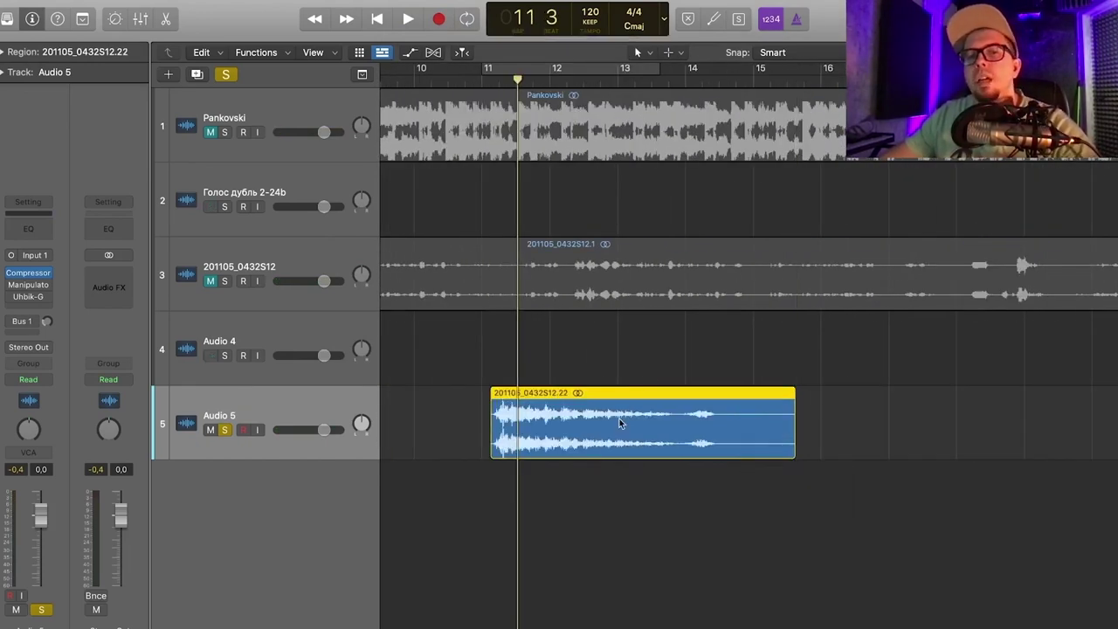
# - Play the stretched clip and loop it with a cycle range from just after bar 11 to shortly before bar 14
pyautogui.press('space')
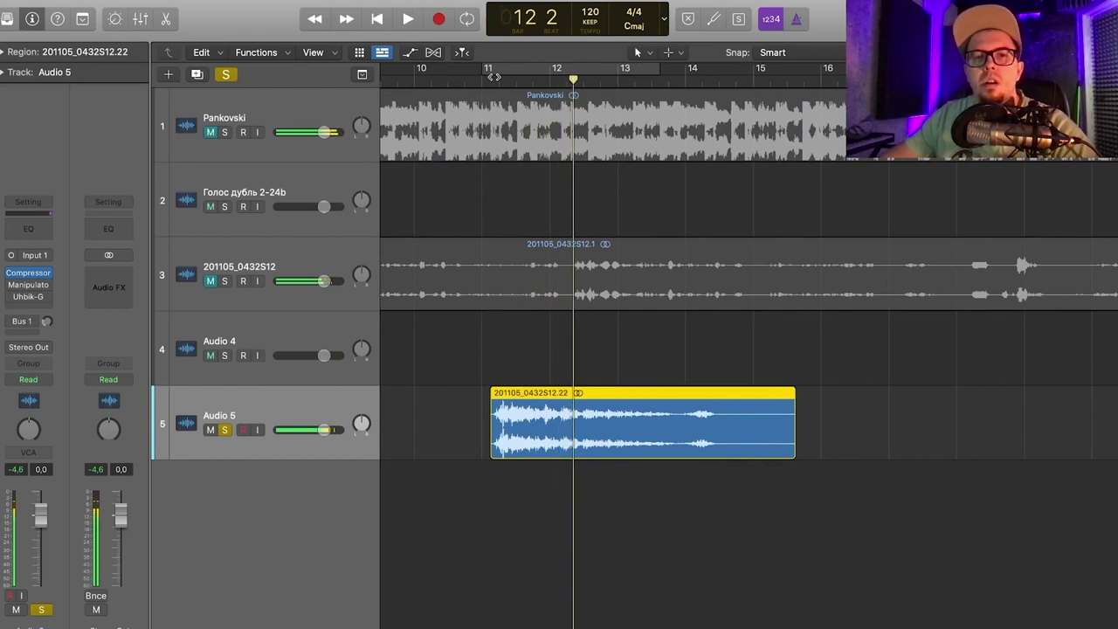
pyautogui.press('space')
pyautogui.click(495, 72)
pyautogui.moveTo(578, 72); pyautogui.dragTo(591, 72)
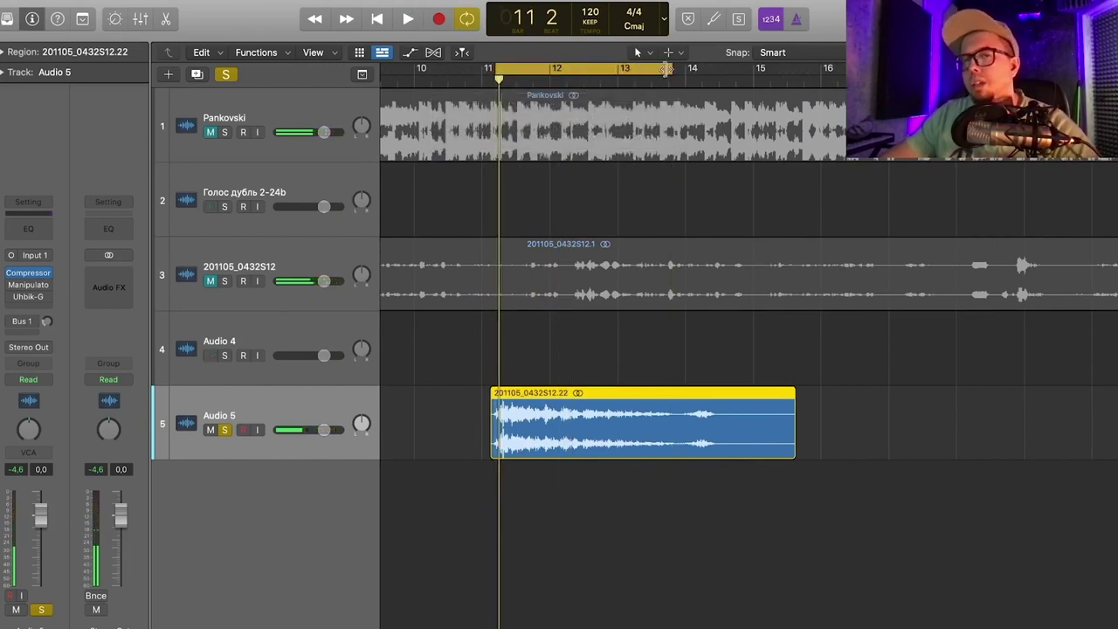
pyautogui.moveTo(669, 70); pyautogui.dragTo(673, 70)
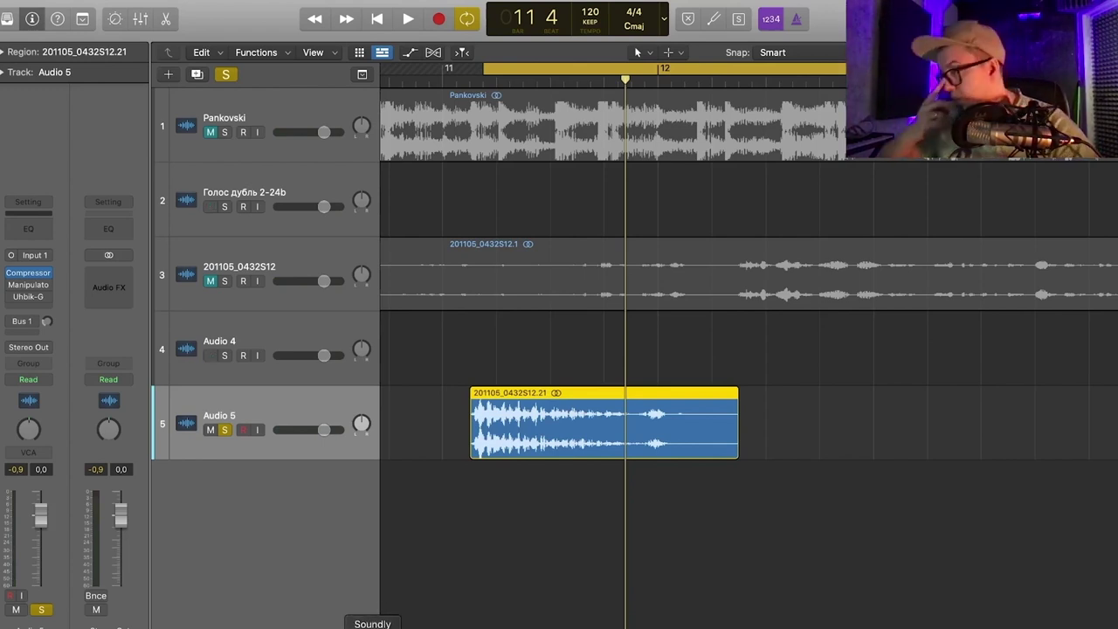
# - Switch to Soundly, search the cloud library for "squeak" and preview "Window, Glass, Rub, Clean, Squeaks 1"
pyautogui.click(372, 628)
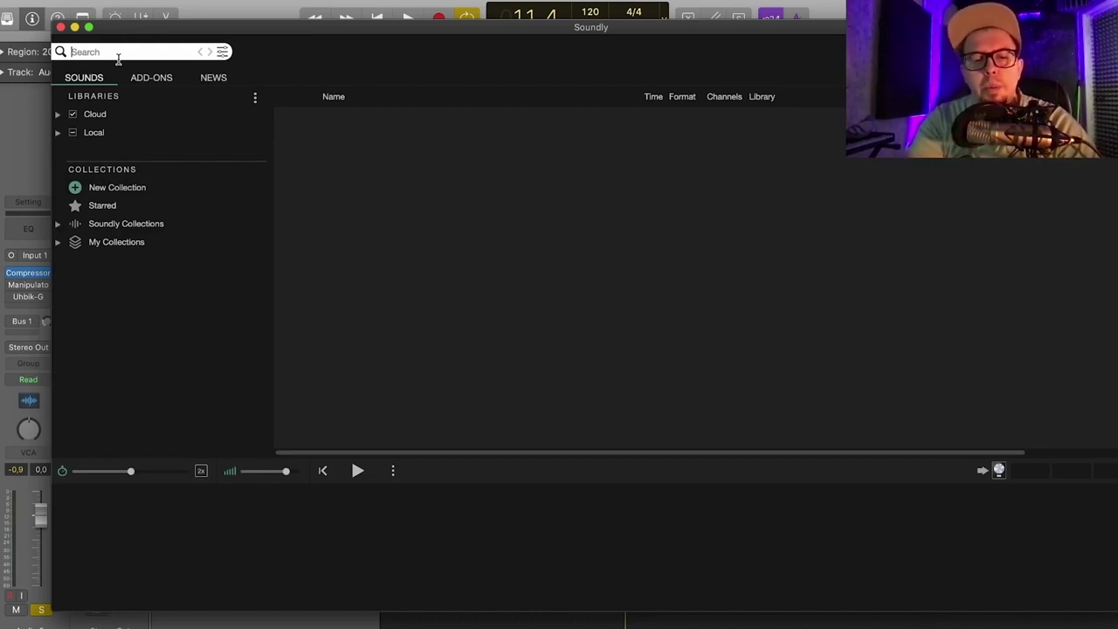
pyautogui.write('squ')
pyautogui.click(77, 90)
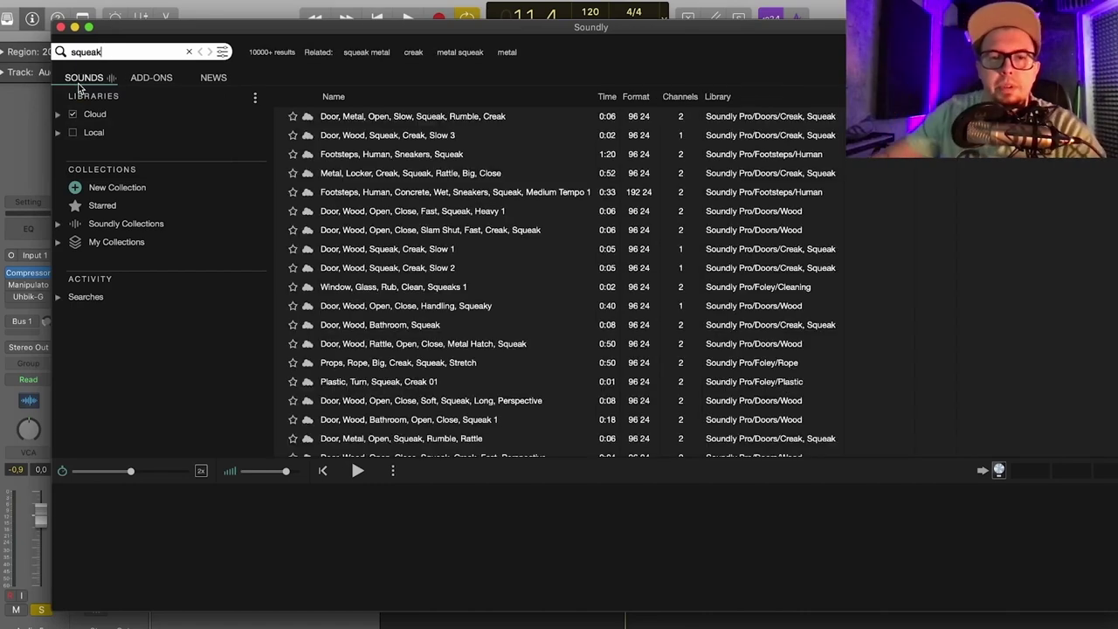
pyautogui.click(417, 301)
pyautogui.click(417, 287)
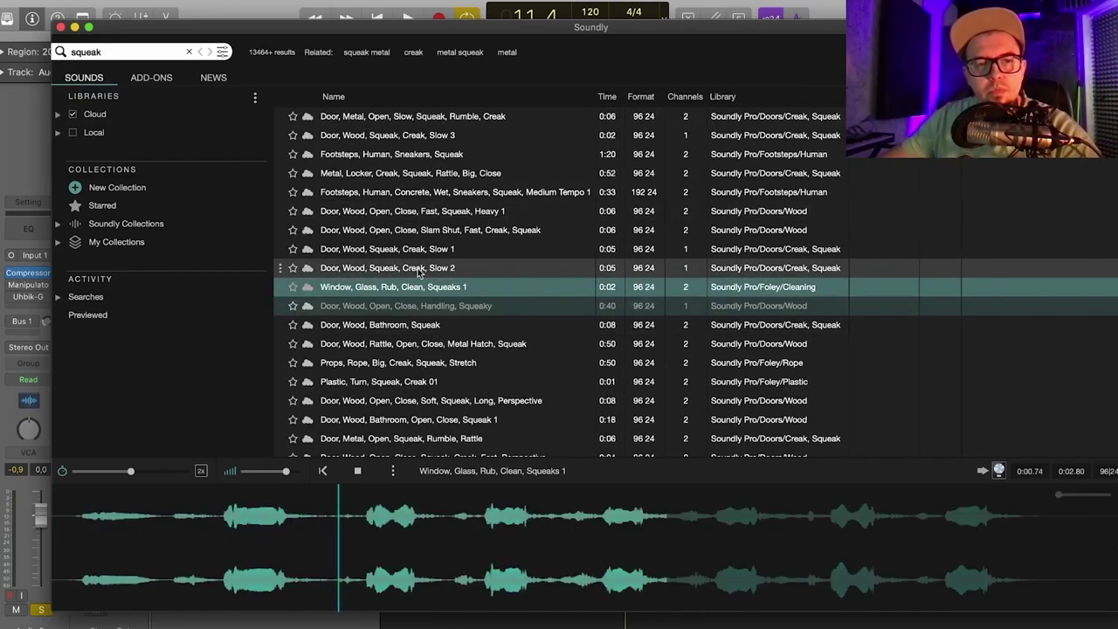
# - Select the opening of the glass squeak, slow its playback to 24% and place the excerpt on Audio 5 at bar 13 in Logic Pro
pyautogui.press('space')
pyautogui.moveTo(71, 527); pyautogui.dragTo(164, 527)
pyautogui.click(301, 527)
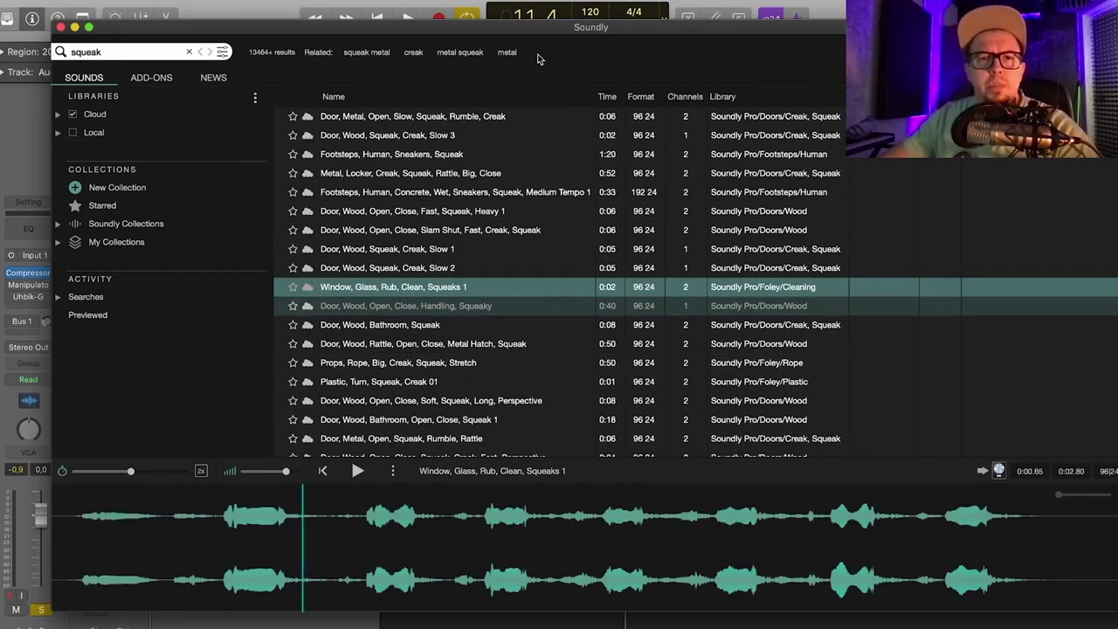
pyautogui.moveTo(527, 27); pyautogui.dragTo(526, 24)
pyautogui.press('space')
pyautogui.moveTo(212, 478); pyautogui.dragTo(870, 459)
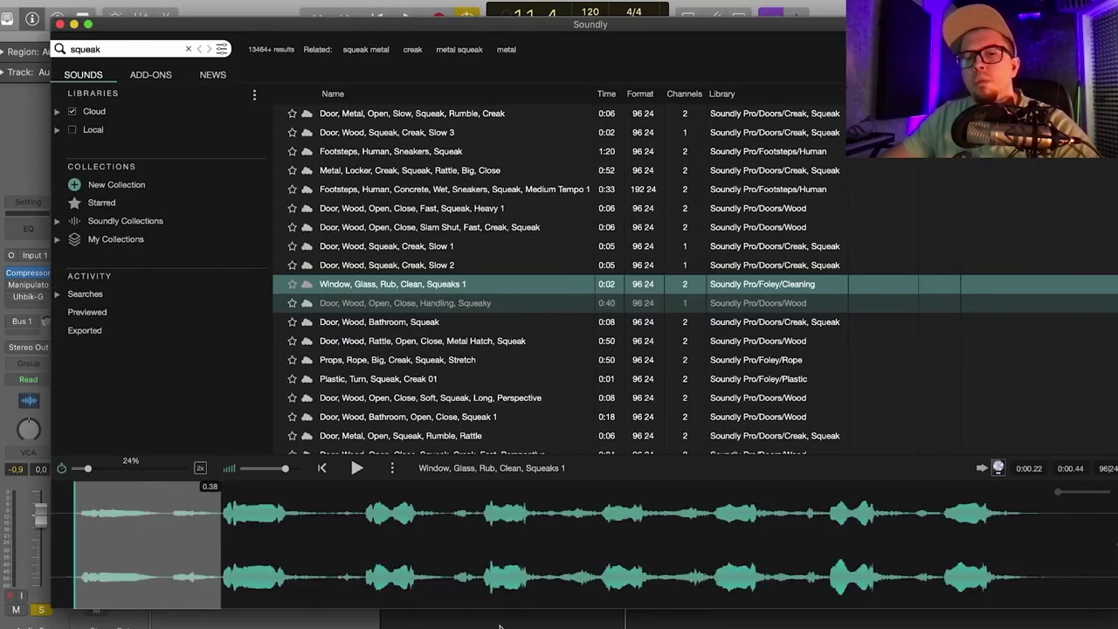
pyautogui.click(501, 625)
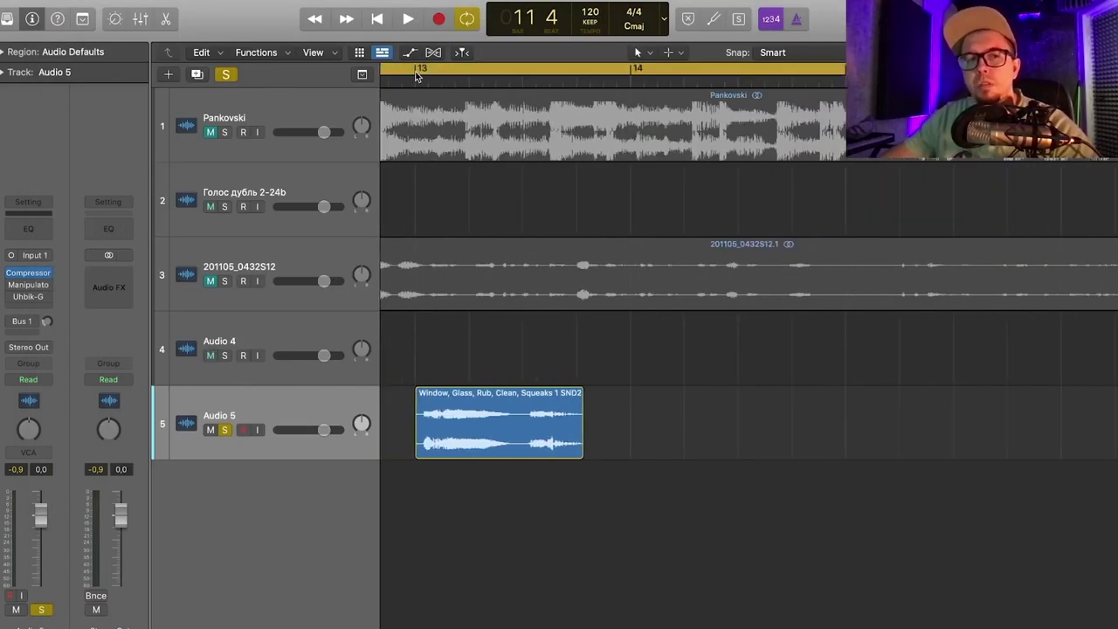
# - Play the squeak clip on Audio 5 and time-stretch it to end at about bar 14.7
pyautogui.press('space')
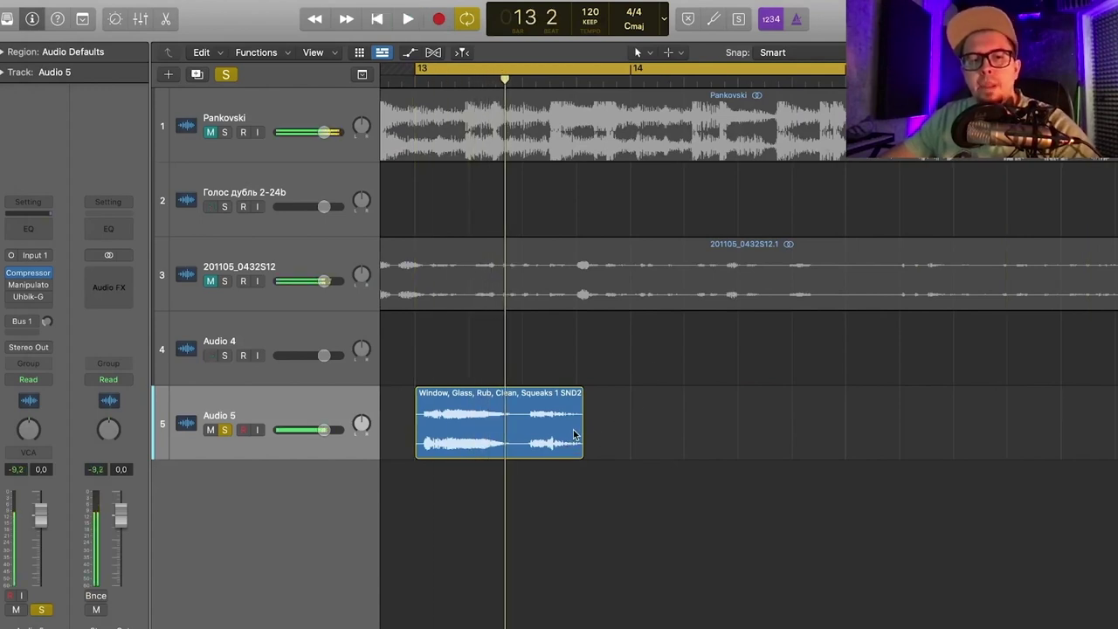
pyautogui.moveTo(578, 430); pyautogui.dragTo(776, 432)
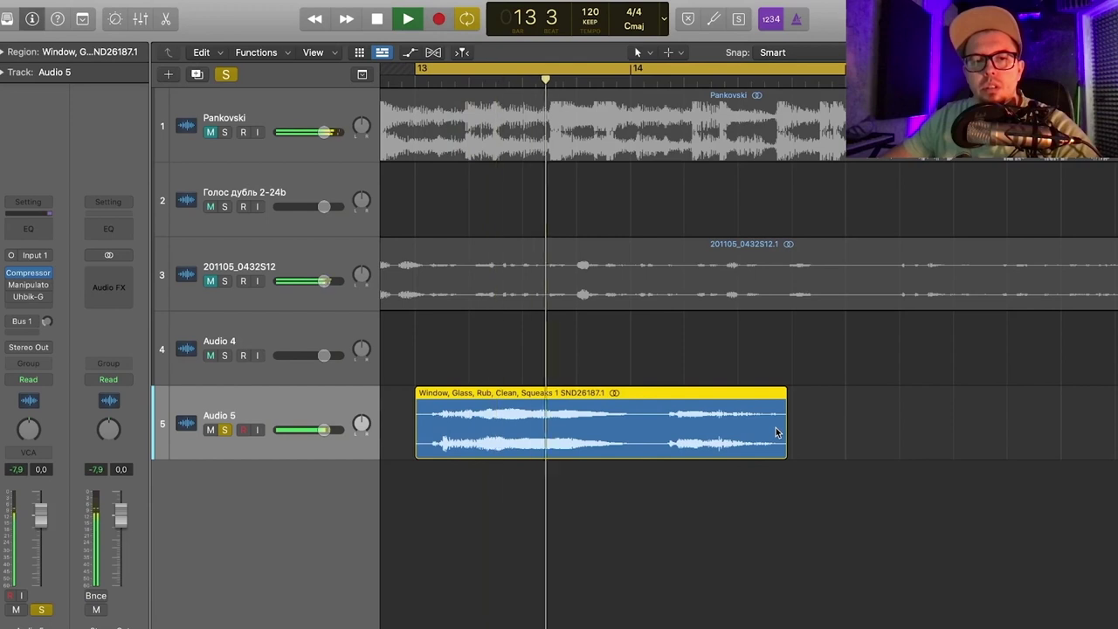
pyautogui.press('space')
pyautogui.press('super+Left')
pyautogui.press('super+Left')
pyautogui.press('super+Left')
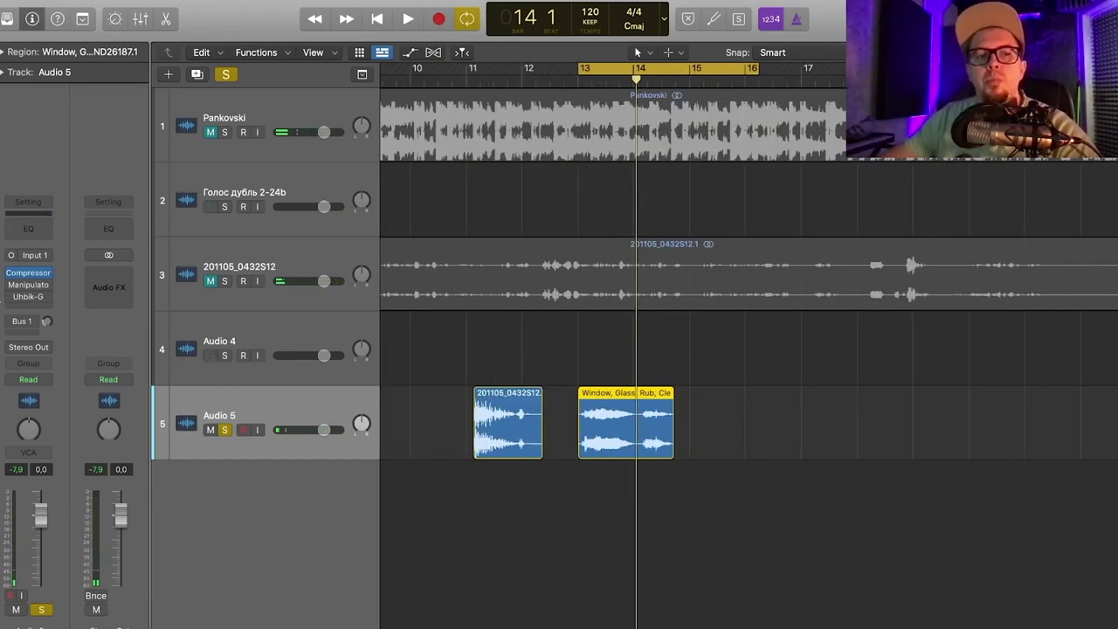
# - Enable Uhbik-G on Audio 5 and audition its Granular preset "blurry vision" on the looping squeak clip
pyautogui.press('space')
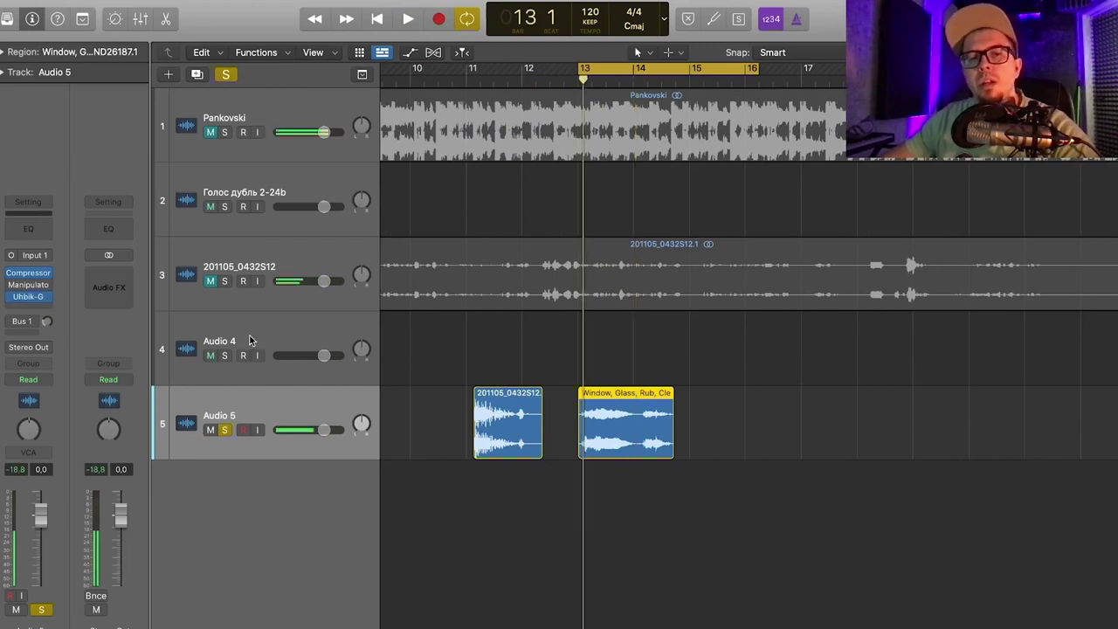
pyautogui.click(27, 299)
pyautogui.click(655, 133)
pyautogui.click(206, 123)
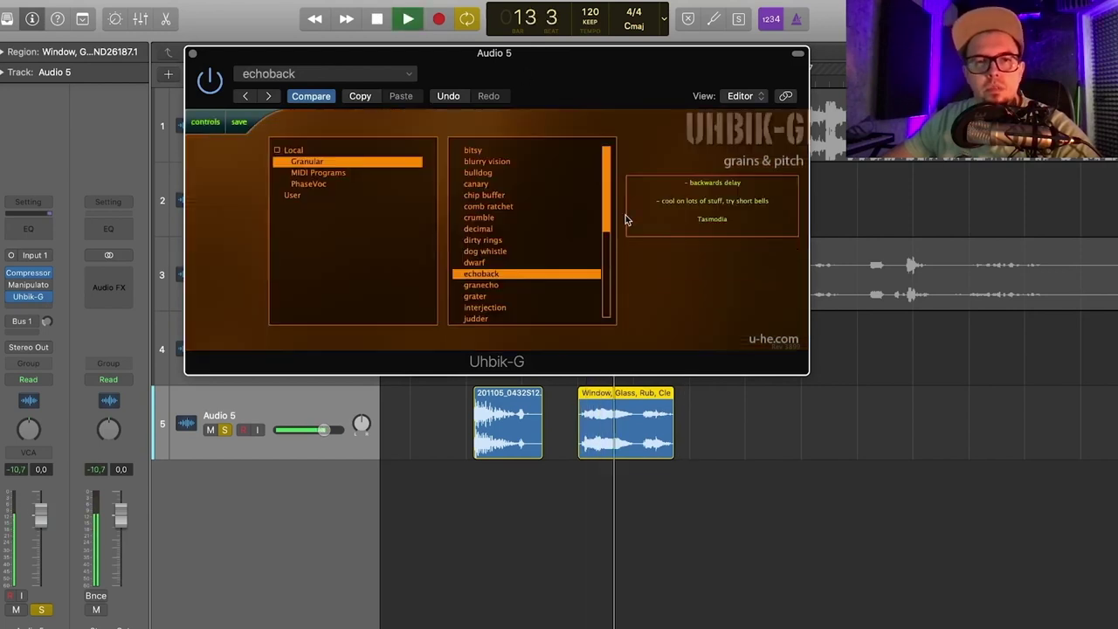
pyautogui.click(480, 161)
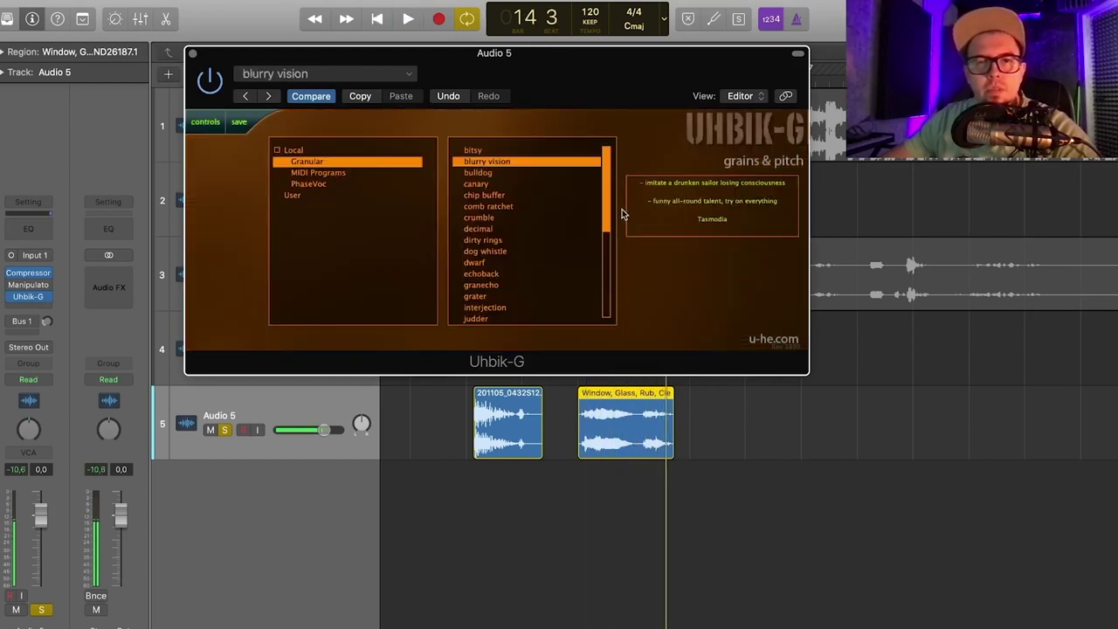
pyautogui.click(194, 55)
pyautogui.press('space')
# - Set the cycle range from bar 11 to bar 14 and move the squeak clip on Audio 5 to bar 16
pyautogui.click(689, 67)
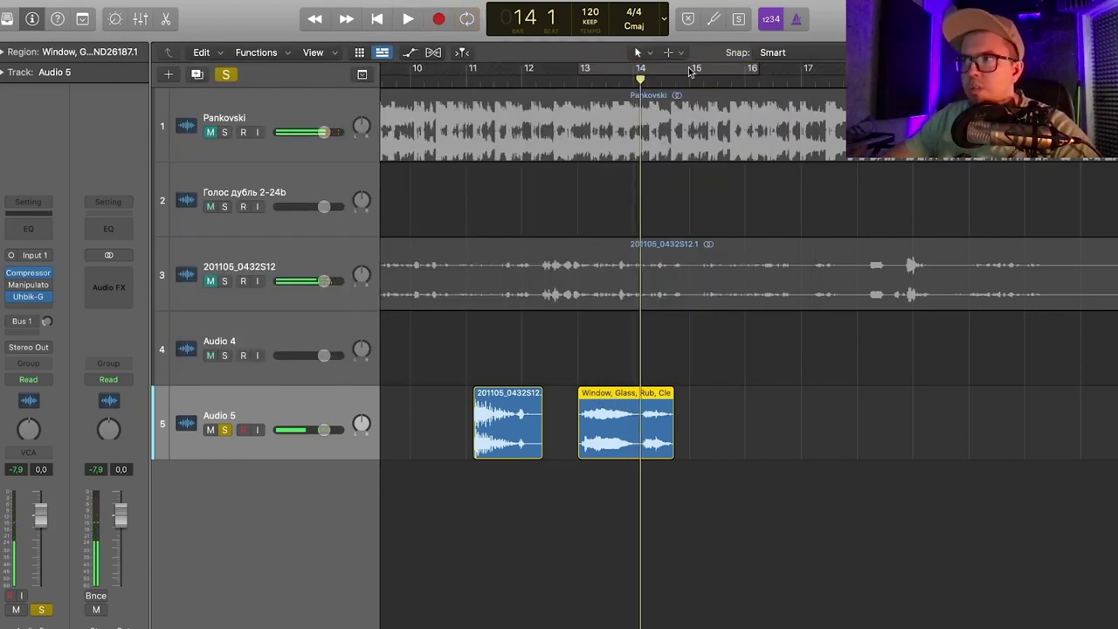
pyautogui.moveTo(627, 69); pyautogui.dragTo(469, 69)
pyautogui.click(718, 421)
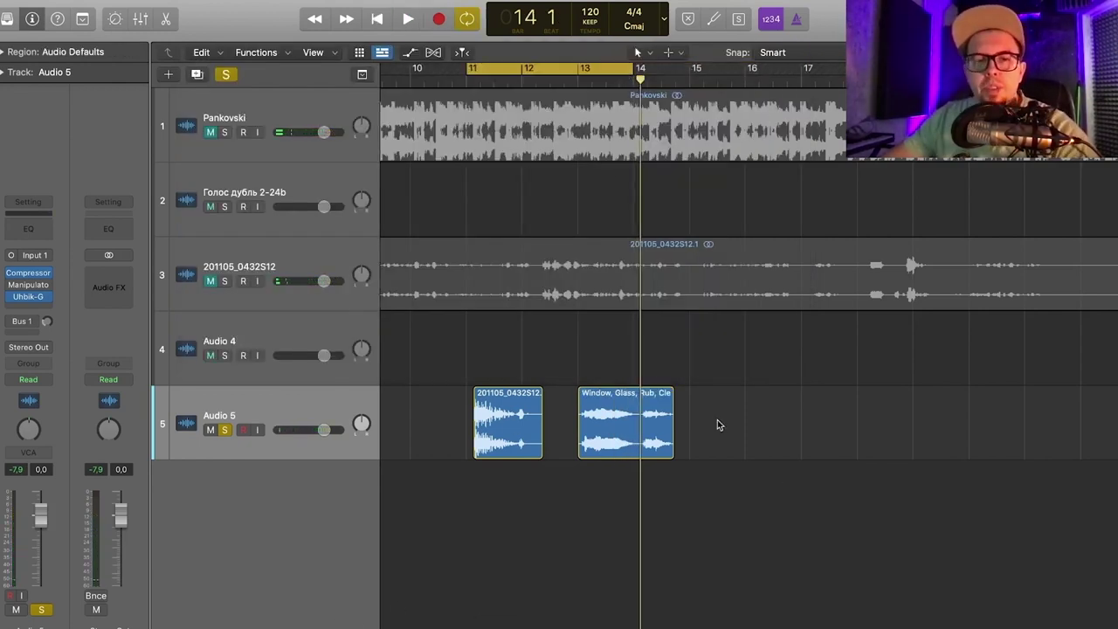
pyautogui.moveTo(634, 436); pyautogui.dragTo(804, 436)
pyautogui.click(589, 68)
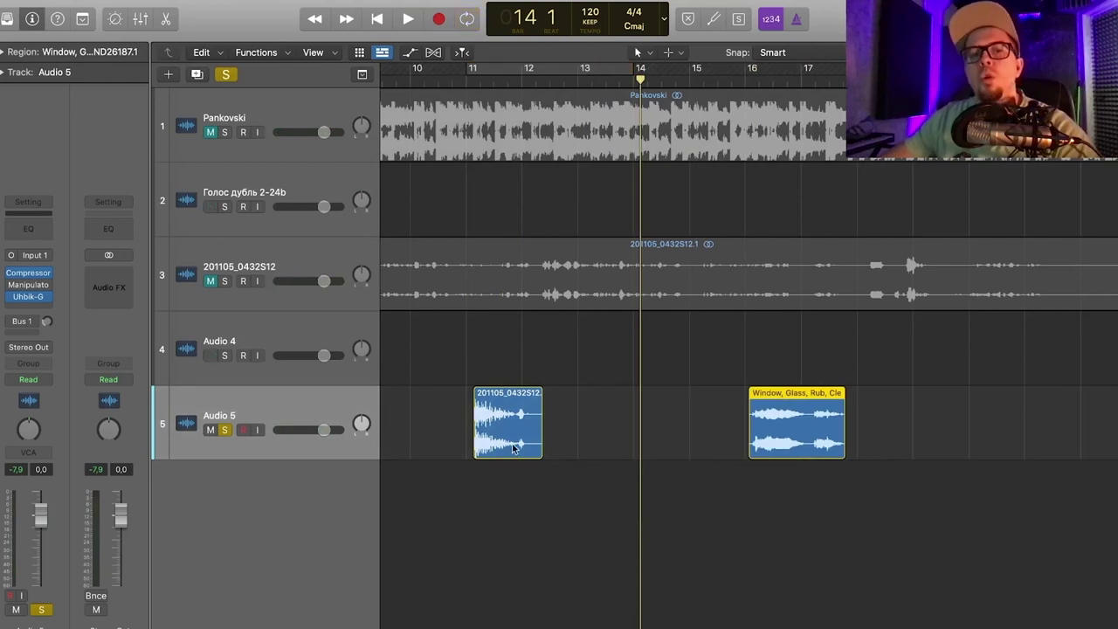
# - Open the hit clip on Audio 5 in the audio file editor and reverse it
pyautogui.scroll(5, 587, 262)
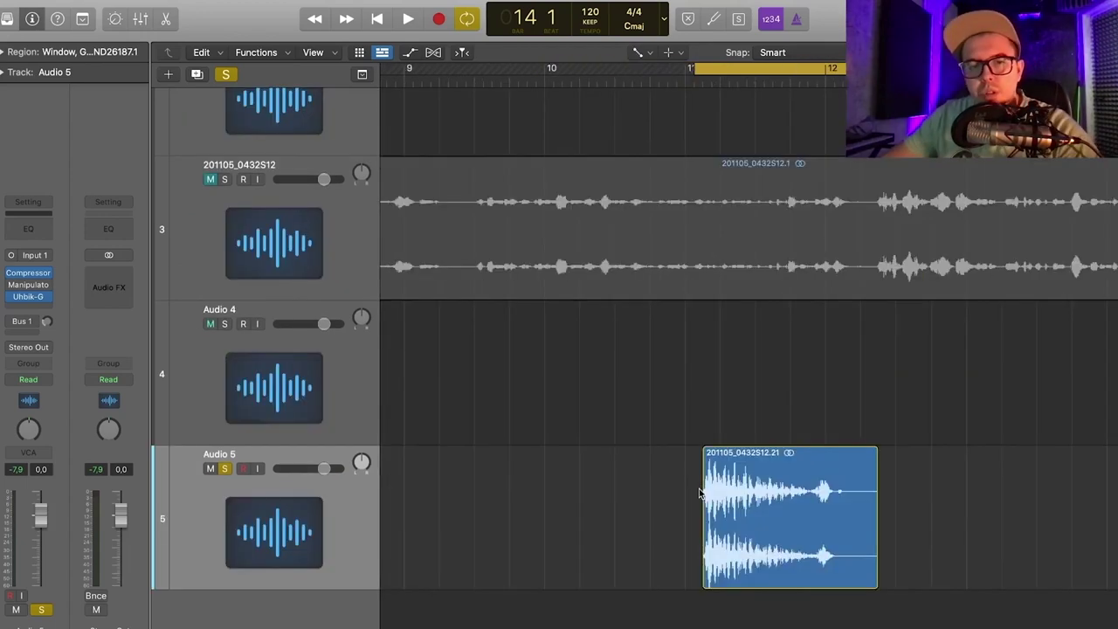
pyautogui.click(859, 480)
pyautogui.click(925, 479)
pyautogui.click(303, 393)
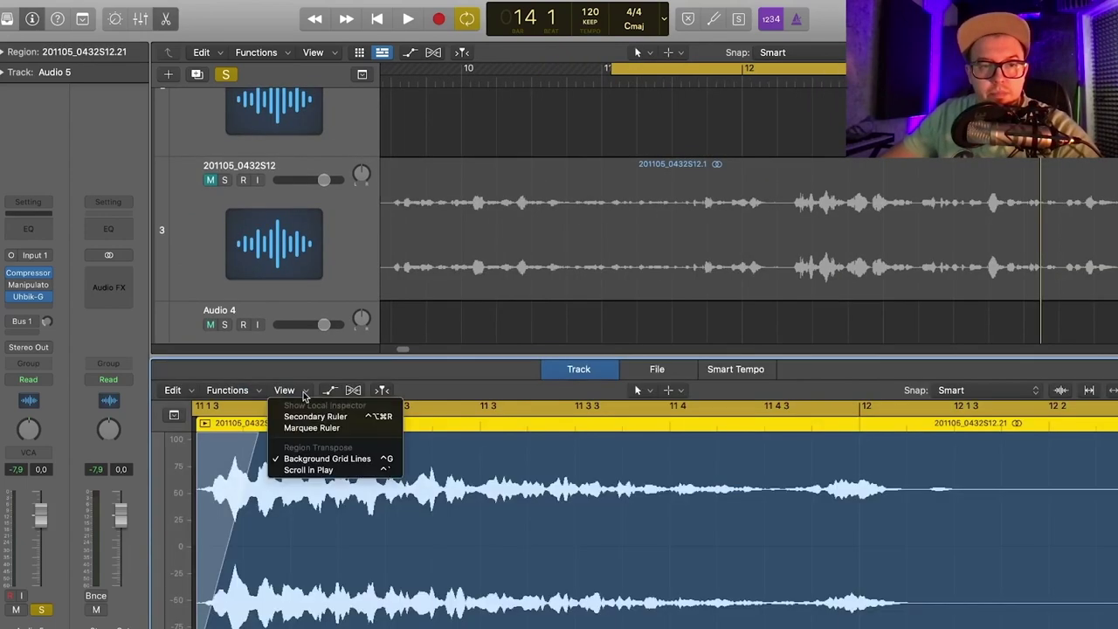
pyautogui.click(656, 368)
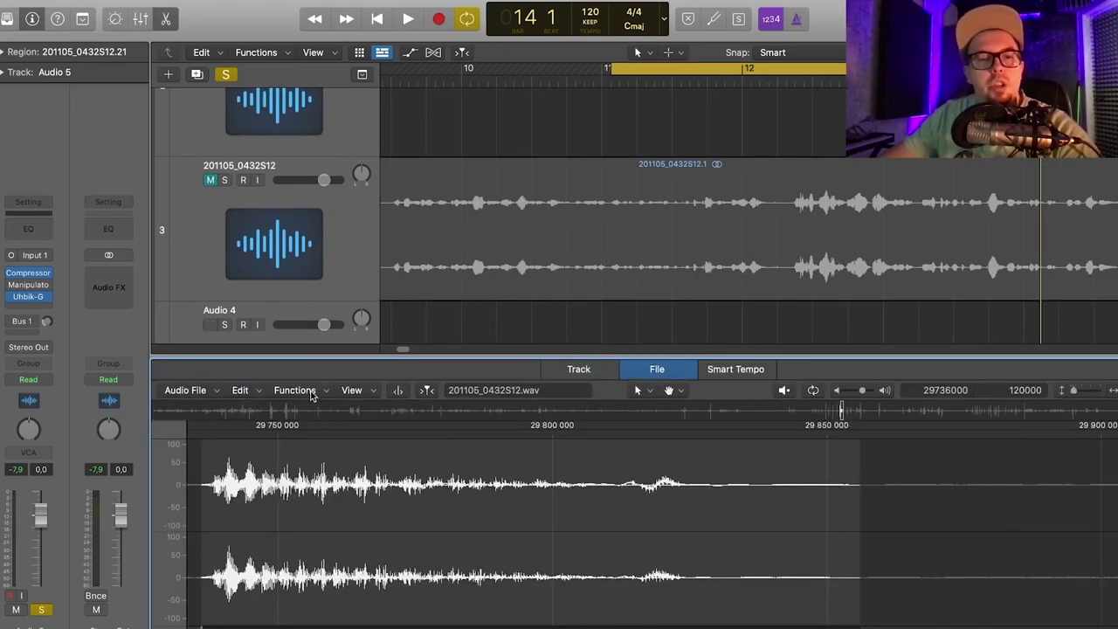
pyautogui.click(310, 395)
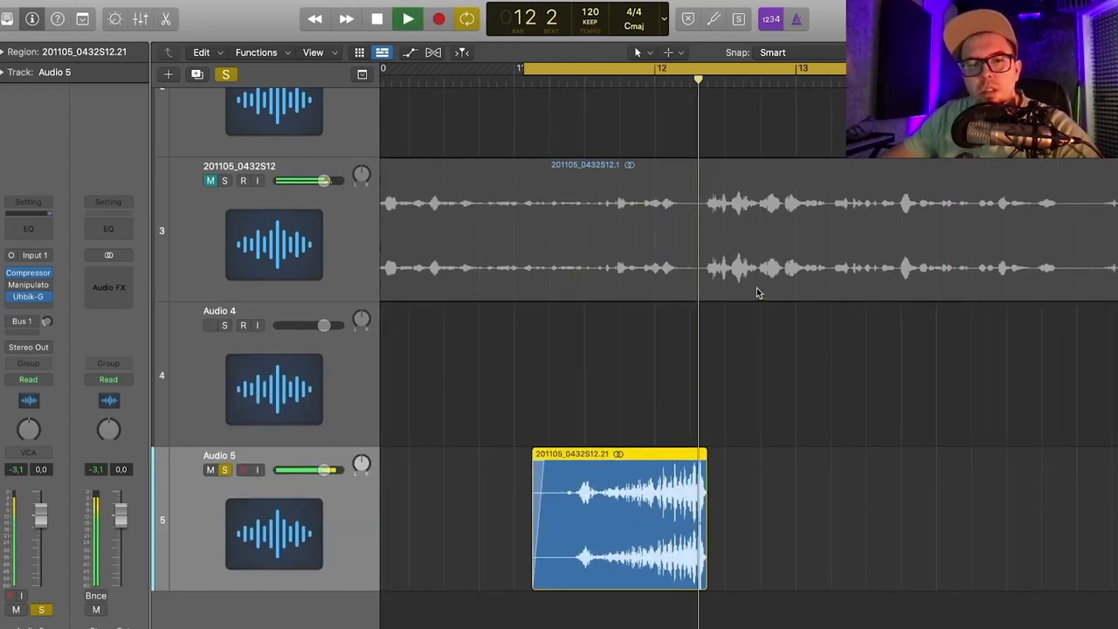
# - Bypass Uhbik-G, trim the reversed clip's start to about bar 11.5 and play it back
pyautogui.press('space')
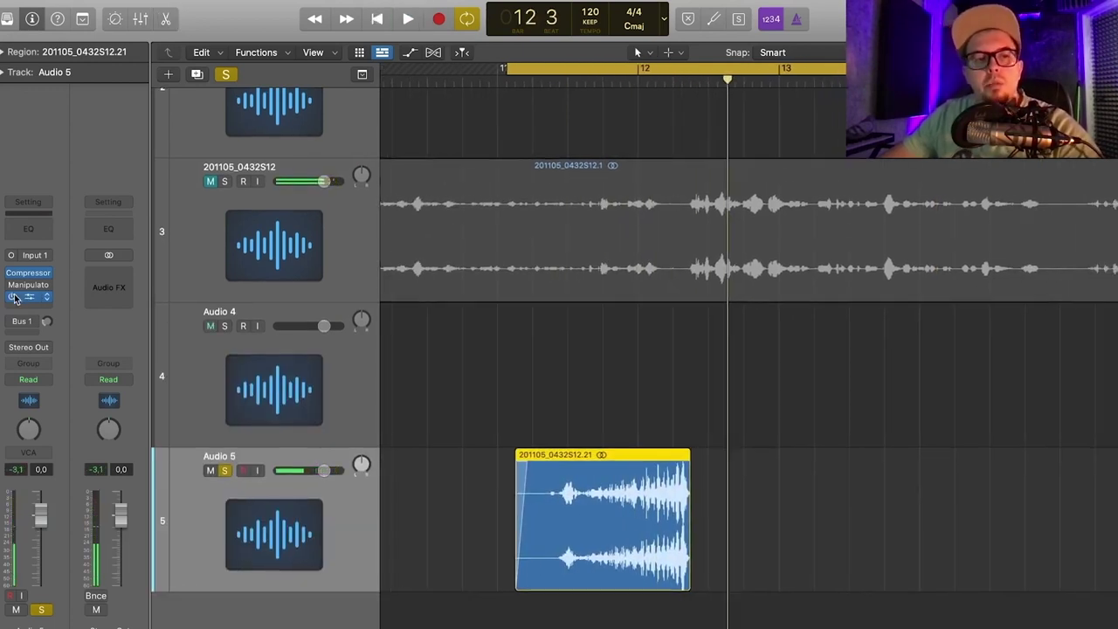
pyautogui.press('space')
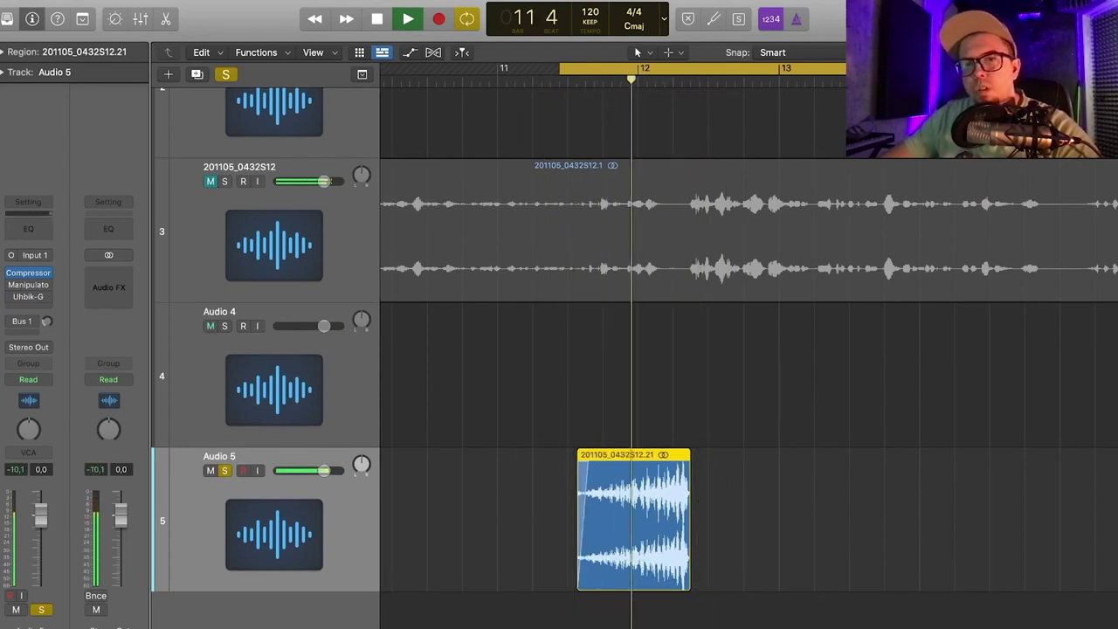
pyautogui.press('space')
# - Reverse the trimmed clip again in the audio file editor and play it in the loop
pyautogui.press('e')
pyautogui.click(296, 391)
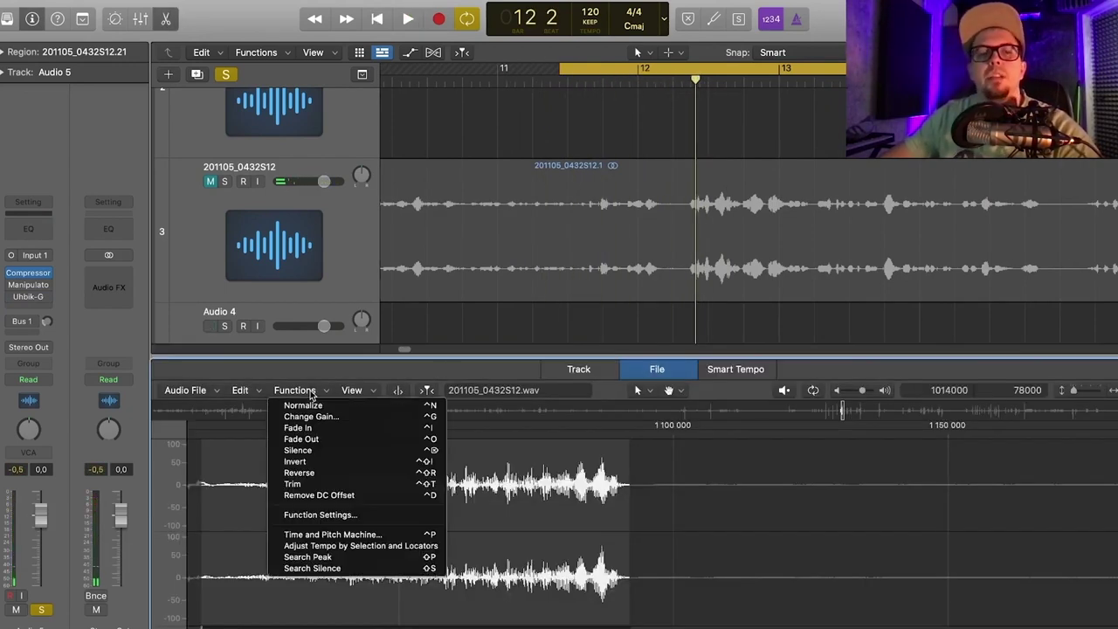
pyautogui.press('e')
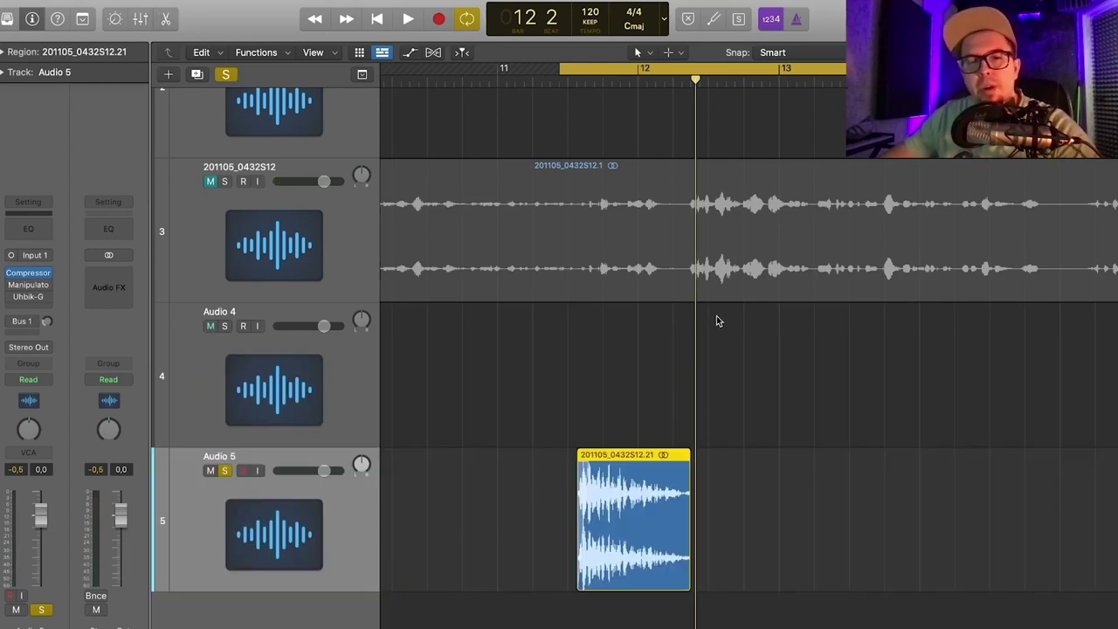
pyautogui.press('space')
pyautogui.scroll(2, 724, 275)
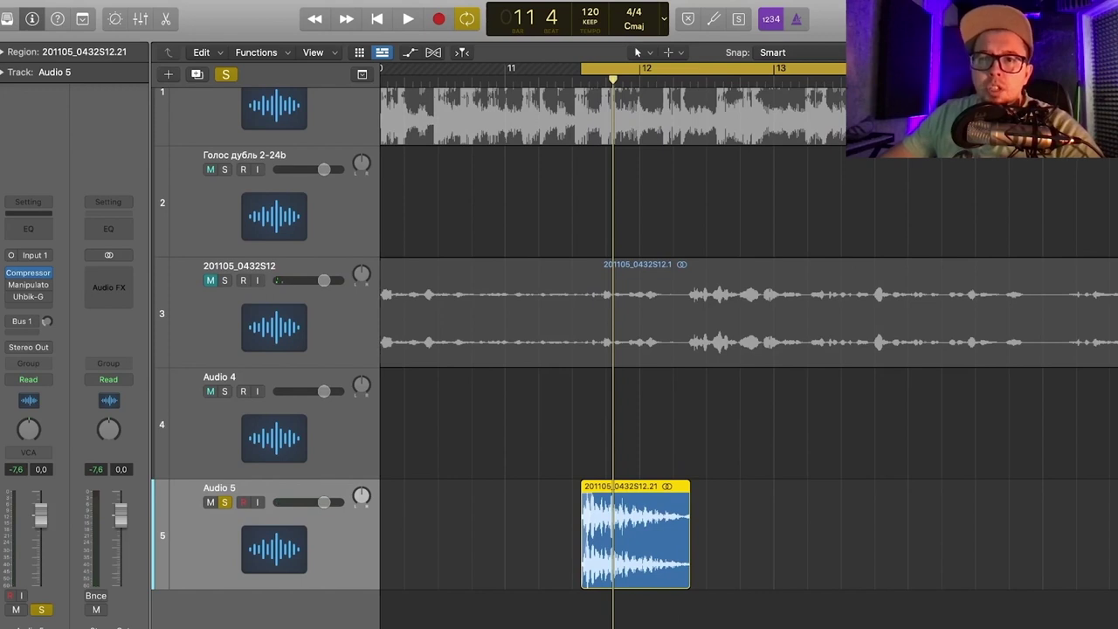
pyautogui.press('space')
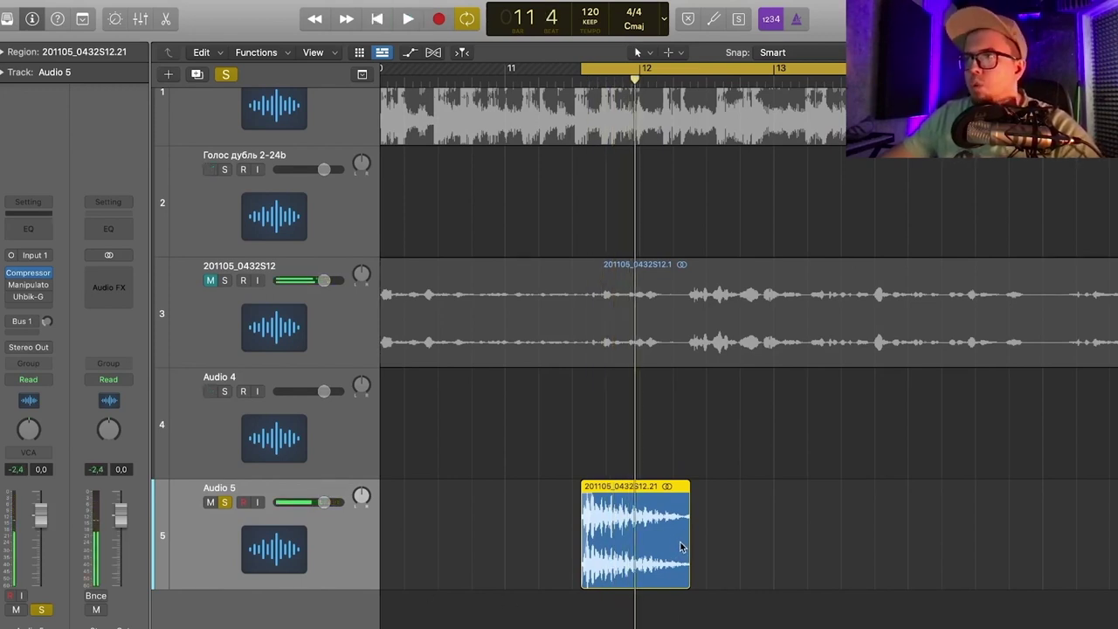
# - Time-stretch the hit clip to end at beat 4 of bar 11, remove its fade-in and play it
pyautogui.moveTo(684, 542); pyautogui.dragTo(607, 544)
pyautogui.press('space')
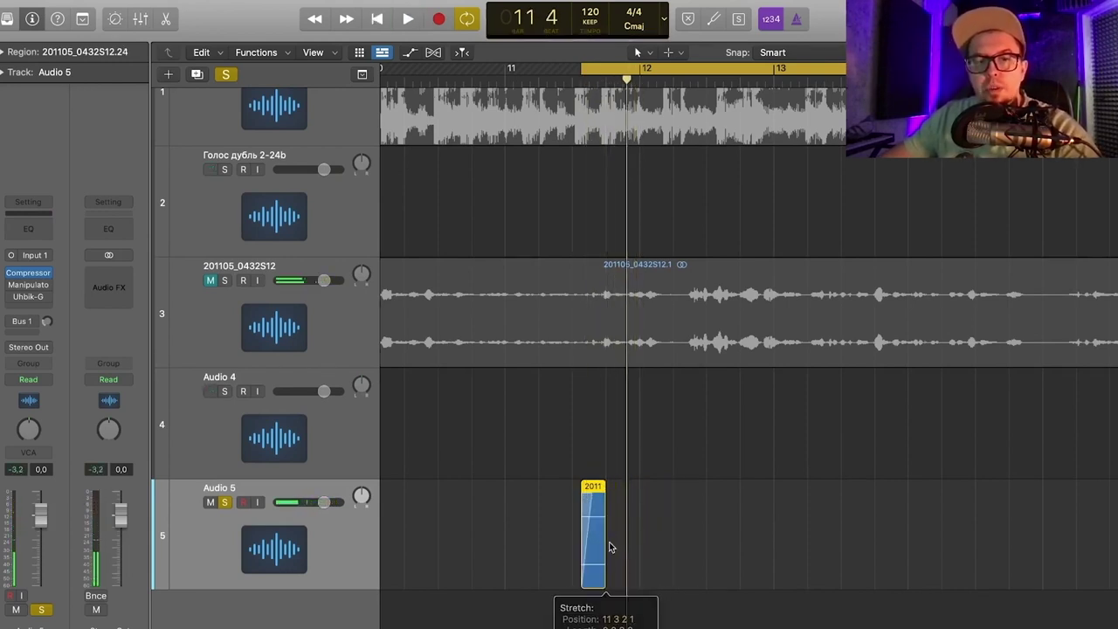
pyautogui.press('space')
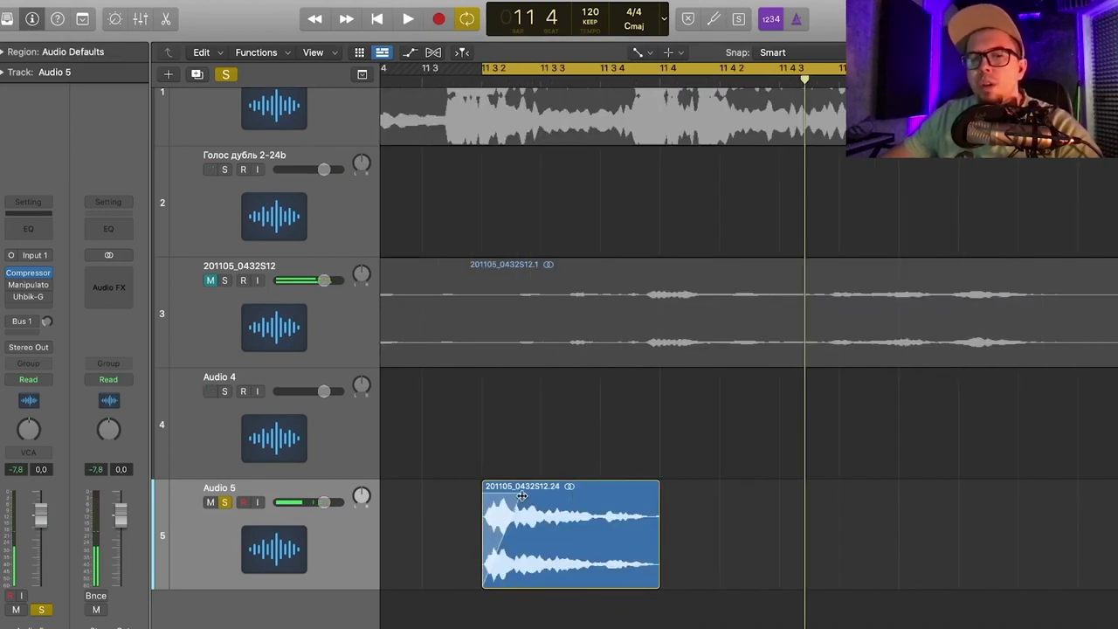
pyautogui.click(522, 496)
pyautogui.press('space')
pyautogui.press('space')
# - Adjust the cycle range to run from the short clip's start to about bar 12.2
pyautogui.moveTo(483, 69); pyautogui.dragTo(471, 69)
pyautogui.press('super+Left')
pyautogui.press('super+Left')
pyautogui.press('super+Left')
pyautogui.press('super+Left')
pyautogui.press('super+Left')
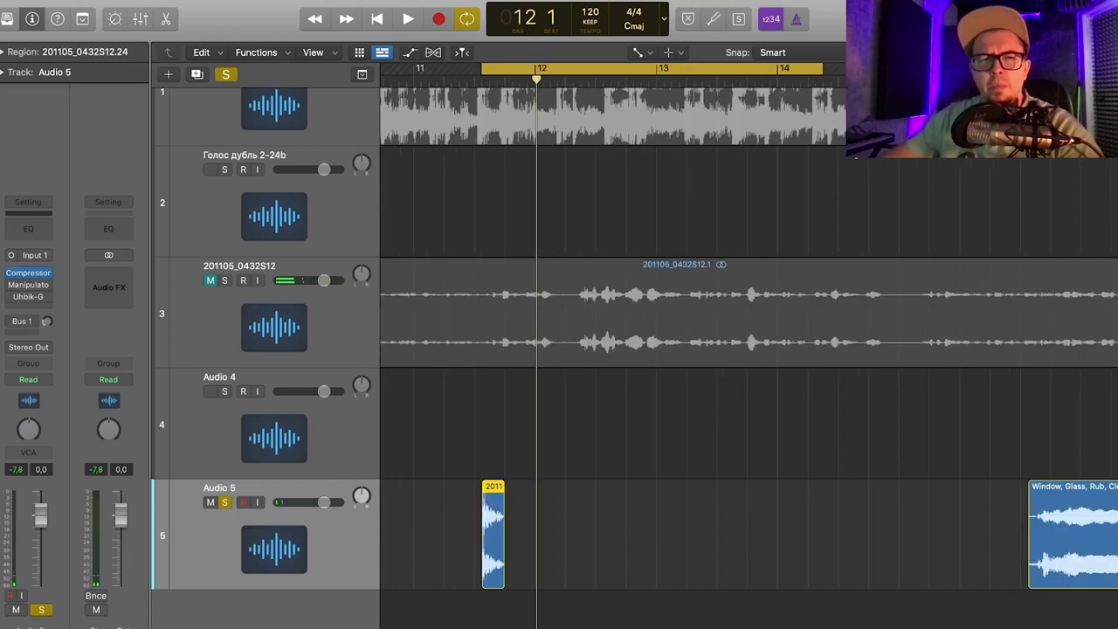
pyautogui.moveTo(824, 67); pyautogui.dragTo(565, 78)
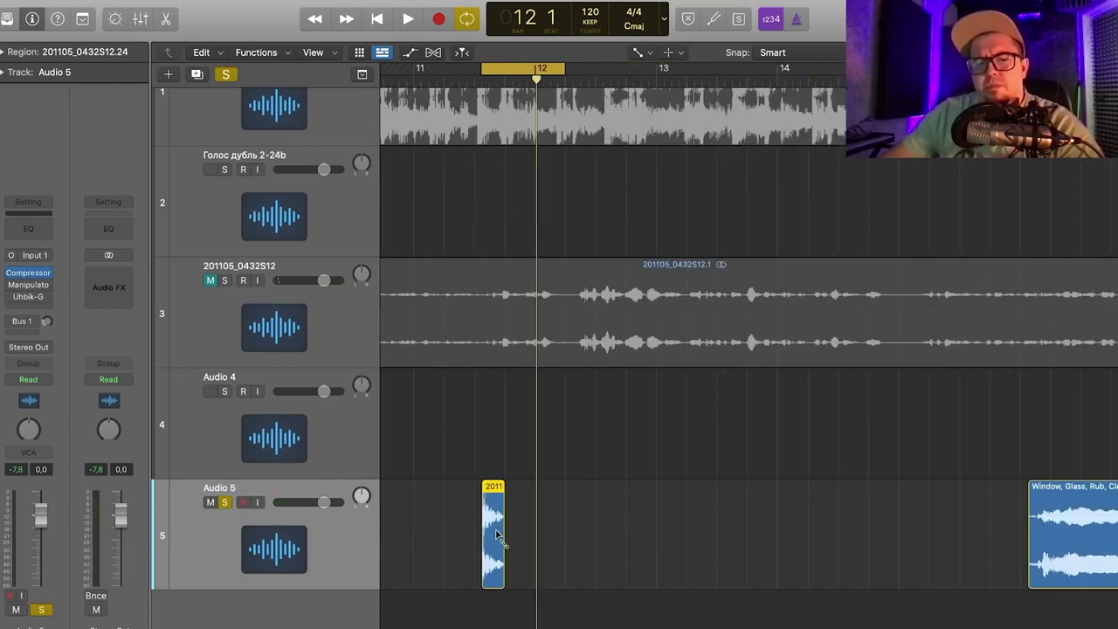
# - Add a fade-out at the end of the short clip and play it through Uhbik-G
pyautogui.press('super+Right')
pyautogui.press('super+Right')
pyautogui.press('space')
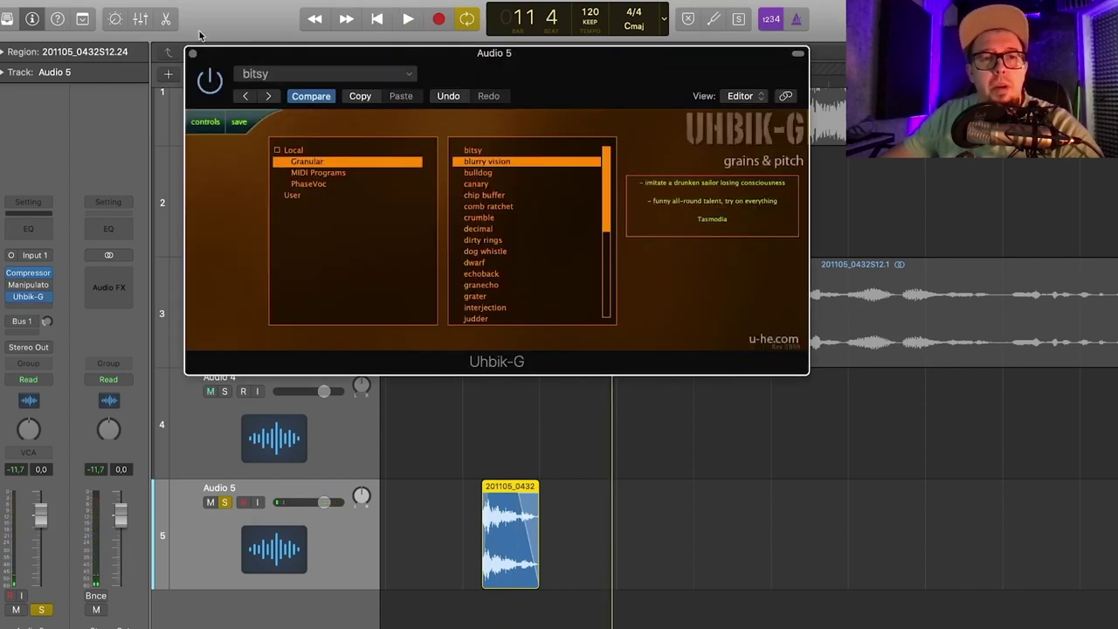
# - Load the PhaseVoc preset "bobsled" in Uhbik-G, return to its controls and play the looped clip
pyautogui.click(209, 123)
pyautogui.click(209, 124)
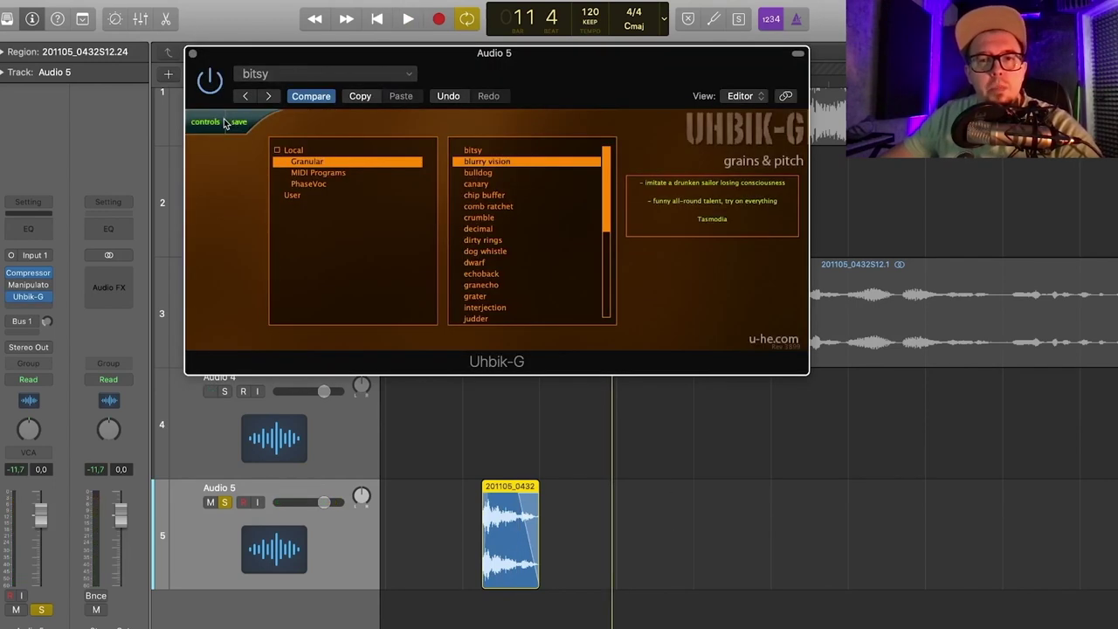
pyautogui.click(307, 184)
pyautogui.click(572, 152)
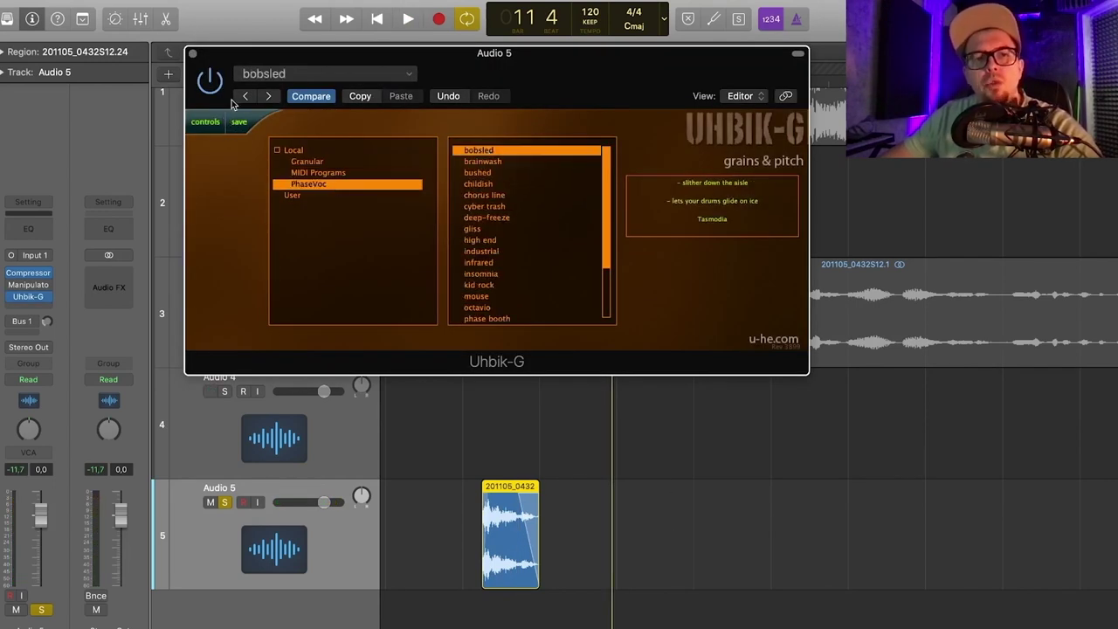
pyautogui.click(209, 124)
pyautogui.press('space')
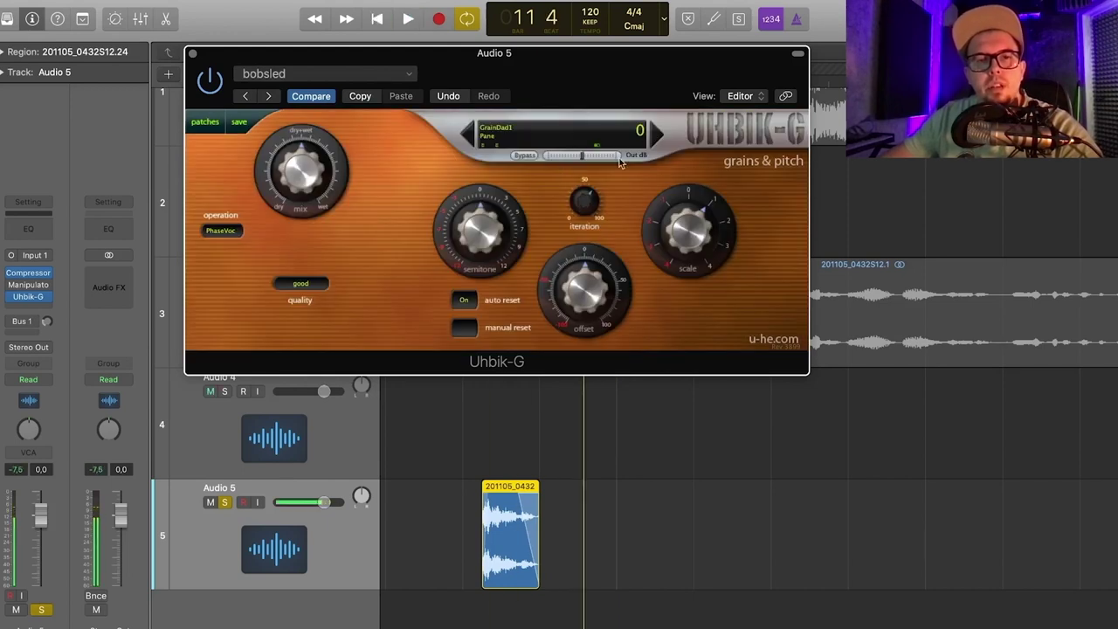
pyautogui.press('space')
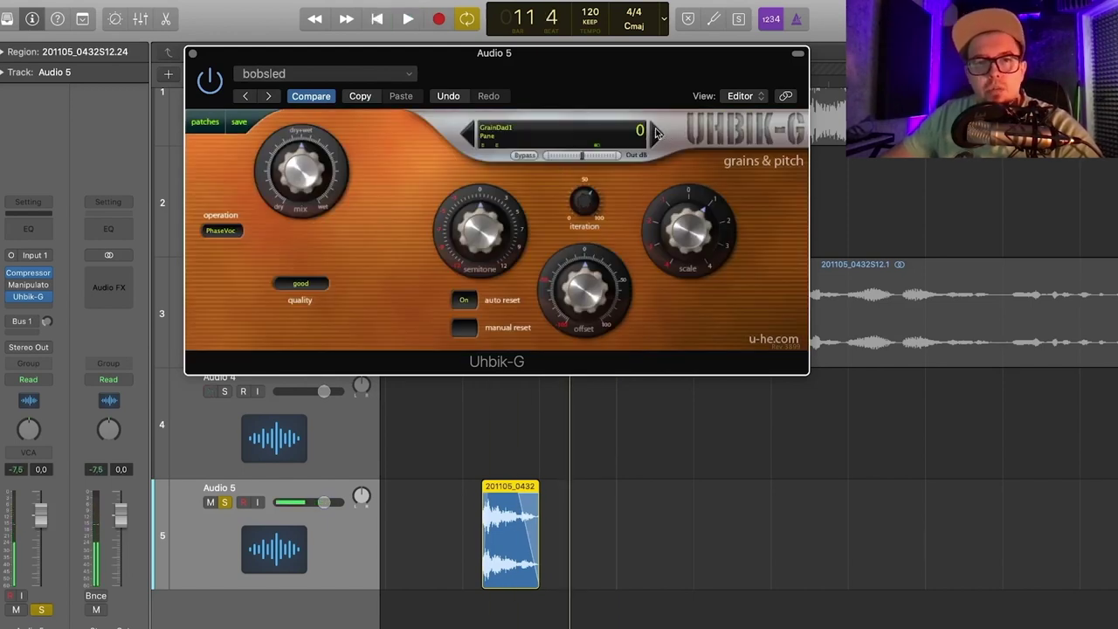
pyautogui.press('space')
pyautogui.press('space')
# - Insert the mono CLA-2A plug-in in the free effect slot below Uhbik-G on Audio 5
pyautogui.click(32, 309)
pyautogui.moveTo(54, 435)
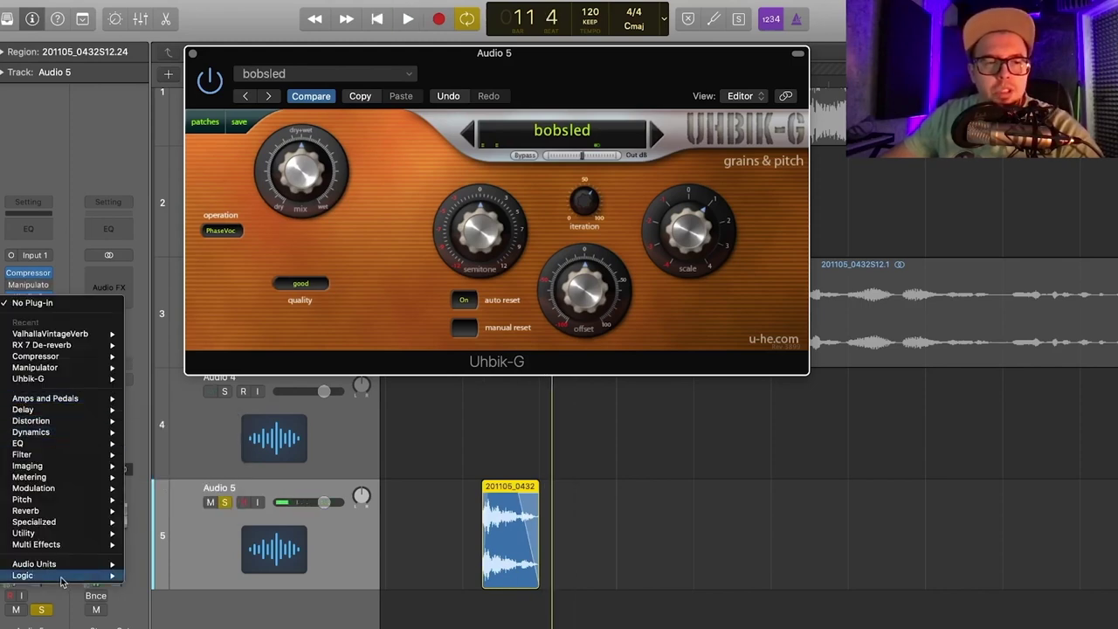
pyautogui.moveTo(59, 566)
pyautogui.moveTo(166, 628)
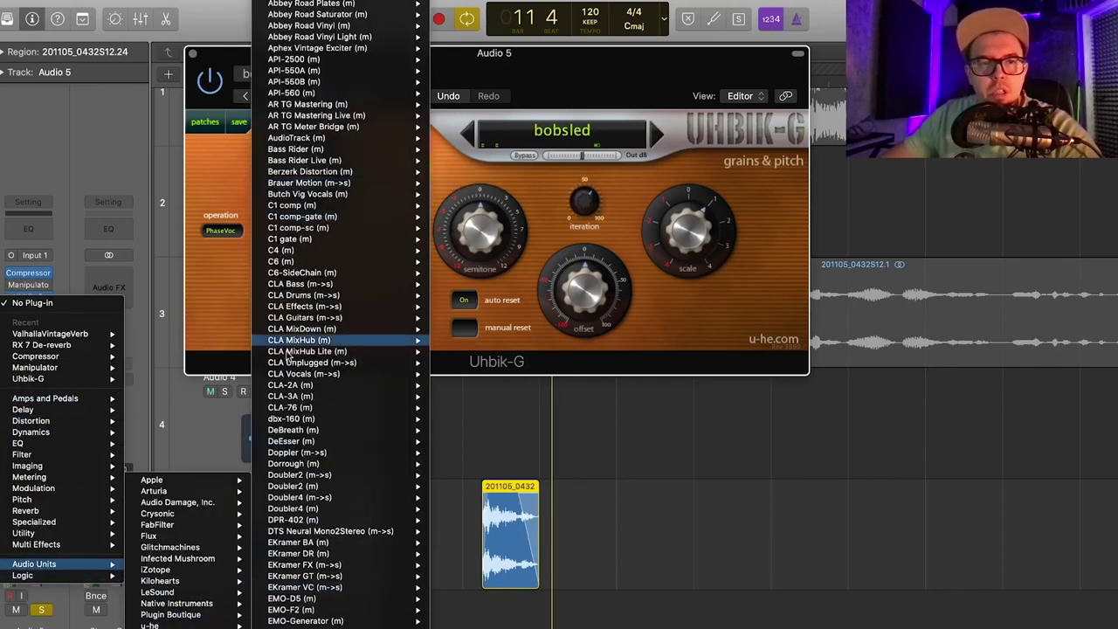
pyautogui.scroll(-4, 312, 467)
pyautogui.scroll(-10, 350, 577)
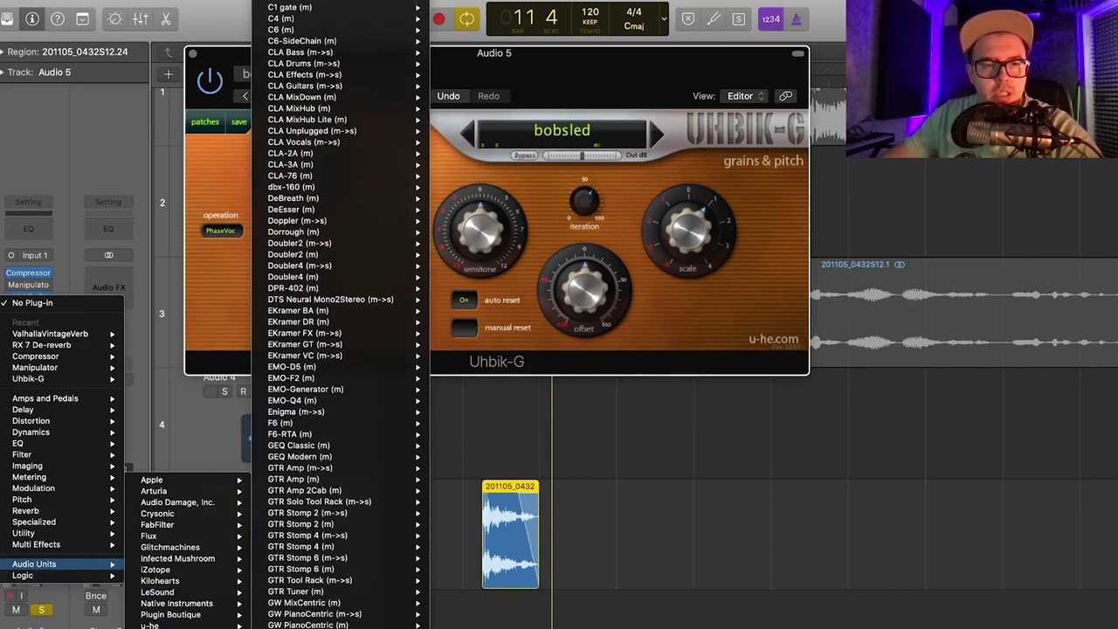
pyautogui.scroll(13, 289, 263)
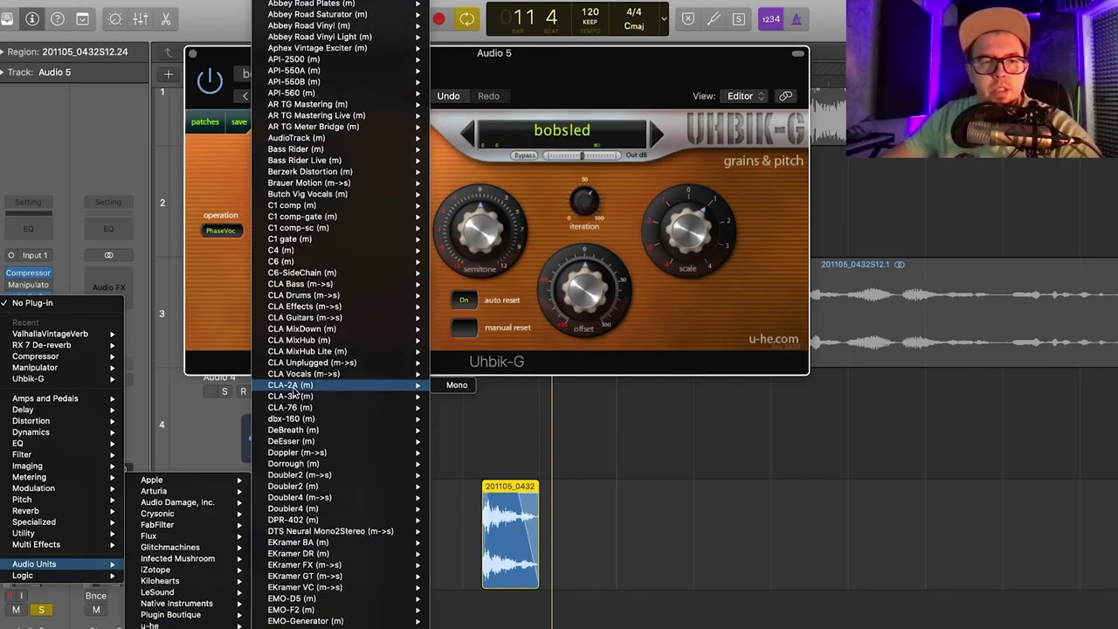
pyautogui.click(288, 384)
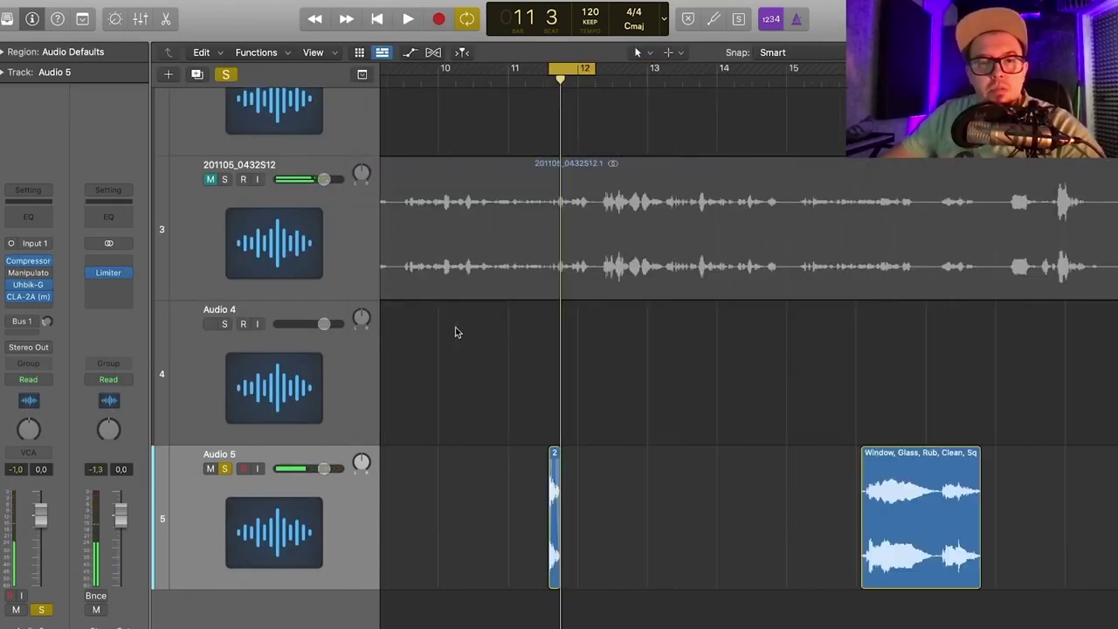
# - Switch the solo from Audio 5 to Audio 4 and play the Audio 4 clip from bar 12
pyautogui.scroll(-5, 525, 362)
pyautogui.hscroll(-5, 546, 368)
pyautogui.scroll(-5, 524, 367)
pyautogui.moveTo(400, 346); pyautogui.dragTo(616, 367)
pyautogui.scroll(3, 617, 367)
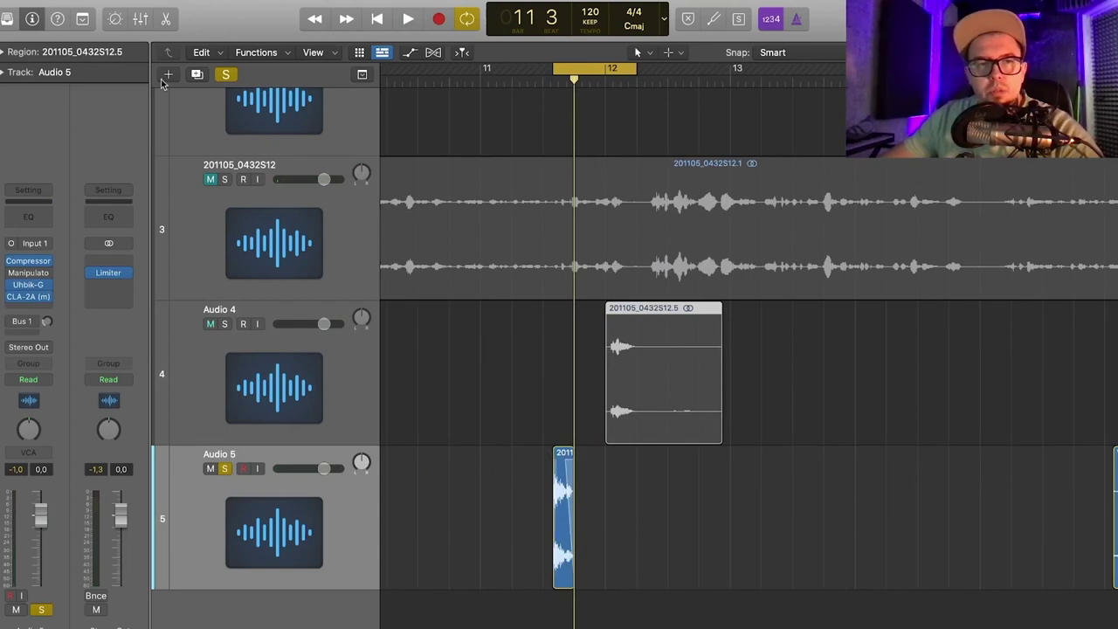
pyautogui.click(227, 75)
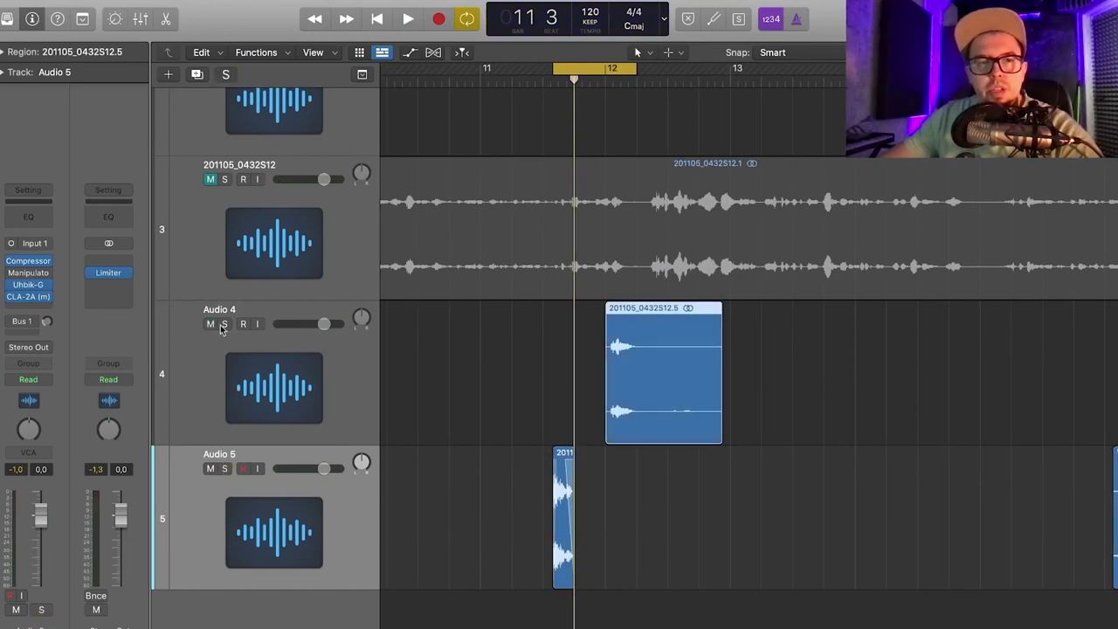
pyautogui.click(605, 79)
pyautogui.press('space')
pyautogui.press('space')
# - Move the bar 12 clip from Audio 4 down to Audio 5, trimming its start and adding a short fade-in
pyautogui.moveTo(655, 367); pyautogui.dragTo(655, 512)
pyautogui.press('super+Right')
pyautogui.press('super+Right')
pyautogui.press('super+Right')
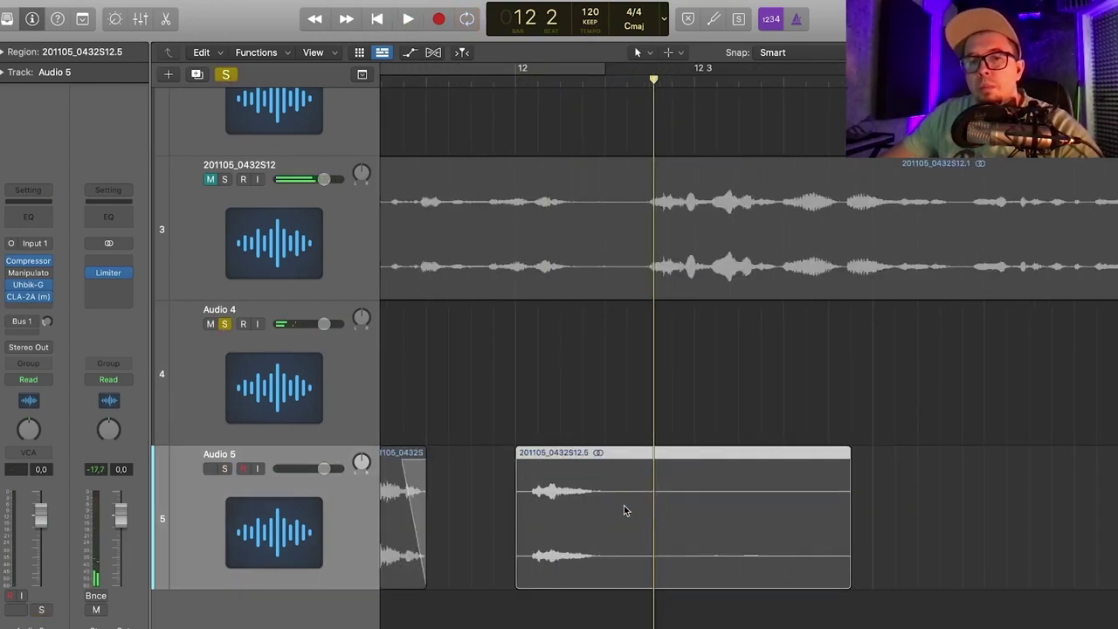
pyautogui.moveTo(530, 526); pyautogui.dragTo(543, 515)
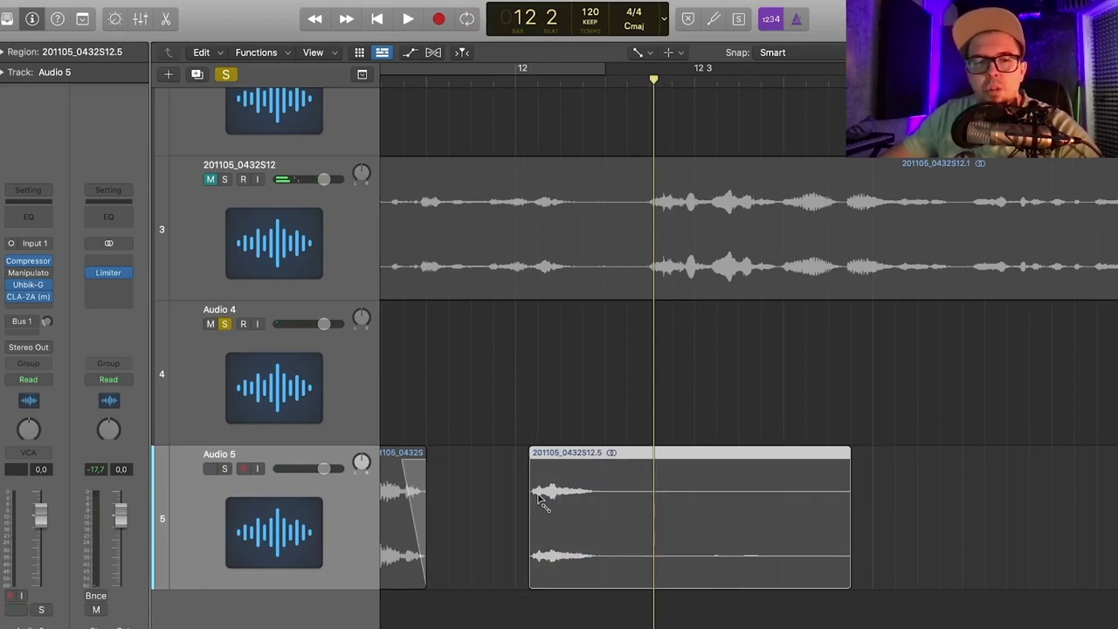
# - Solo Audio 5 instead of Audio 4 and loop playback from bar 12 to just before bar 13
pyautogui.click(226, 323)
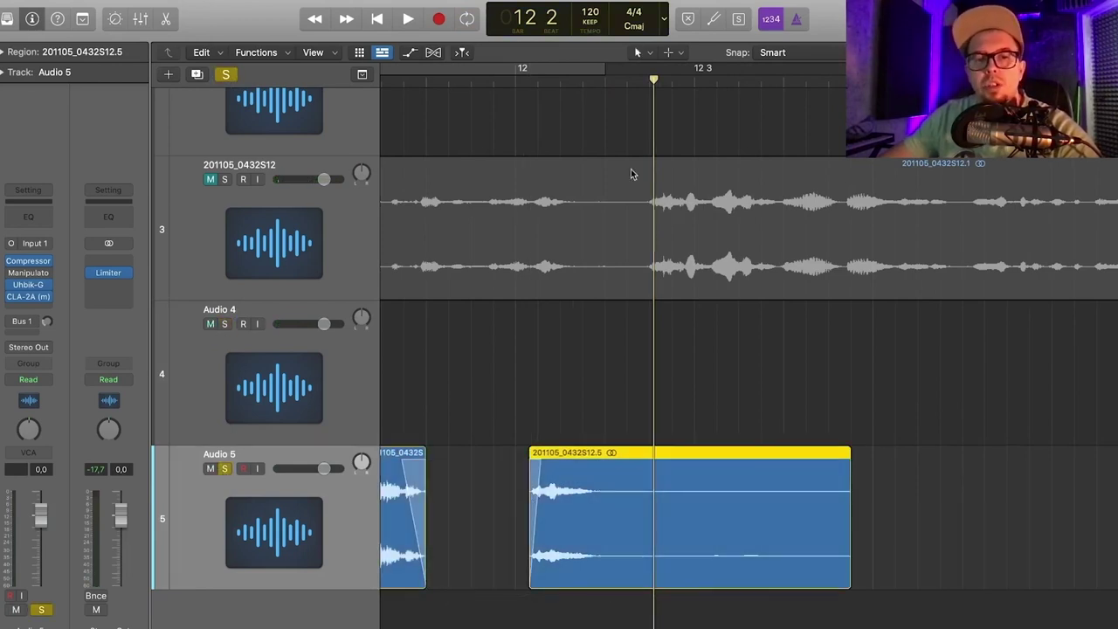
pyautogui.moveTo(518, 67); pyautogui.dragTo(846, 67)
pyautogui.press('space')
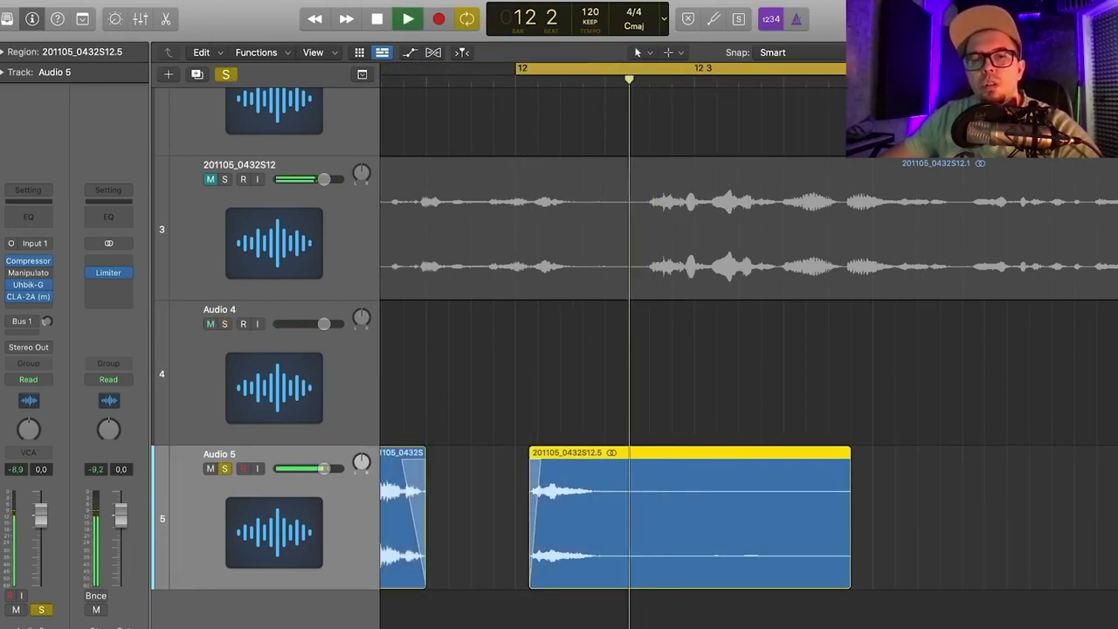
pyautogui.press('space')
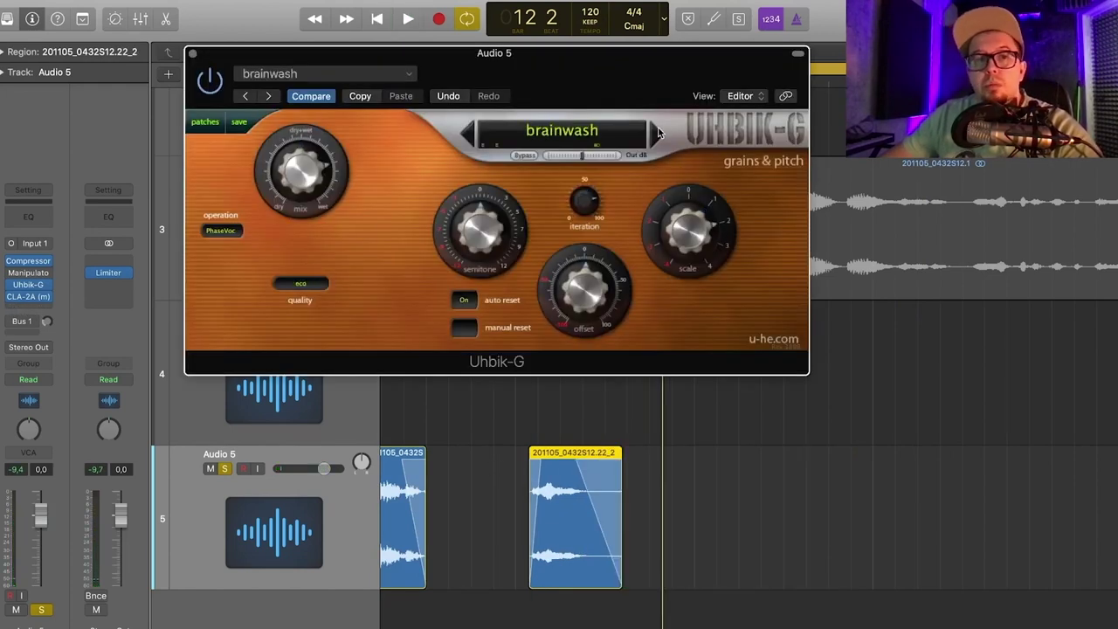
# - Step through the Uhbik-G presets during looped playback and stop on "cyber trash"
pyautogui.click(655, 131)
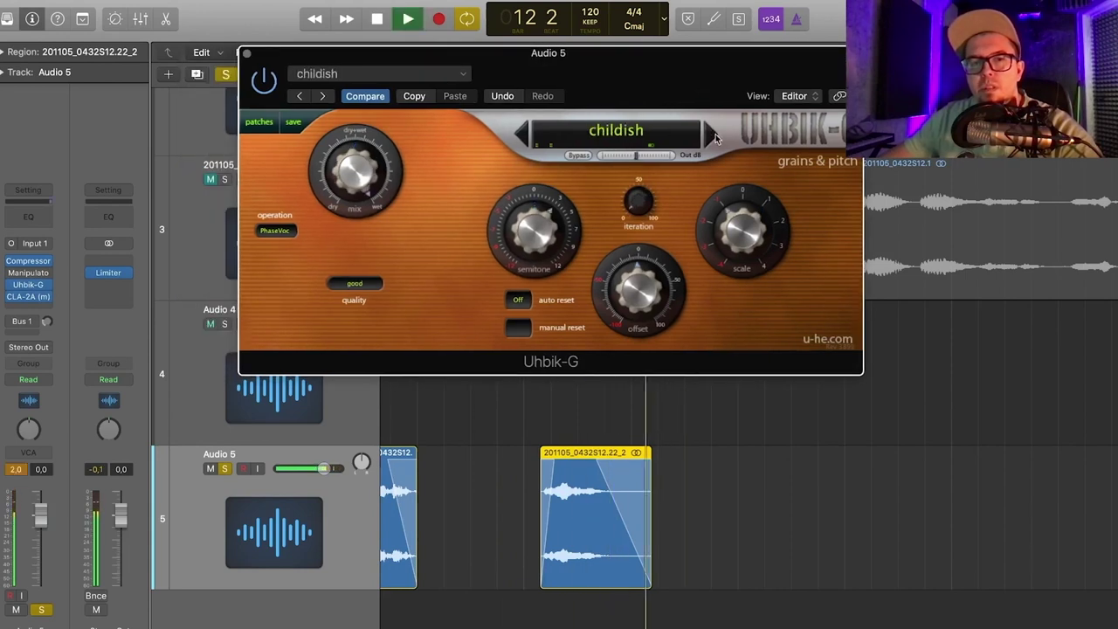
pyautogui.click(715, 134)
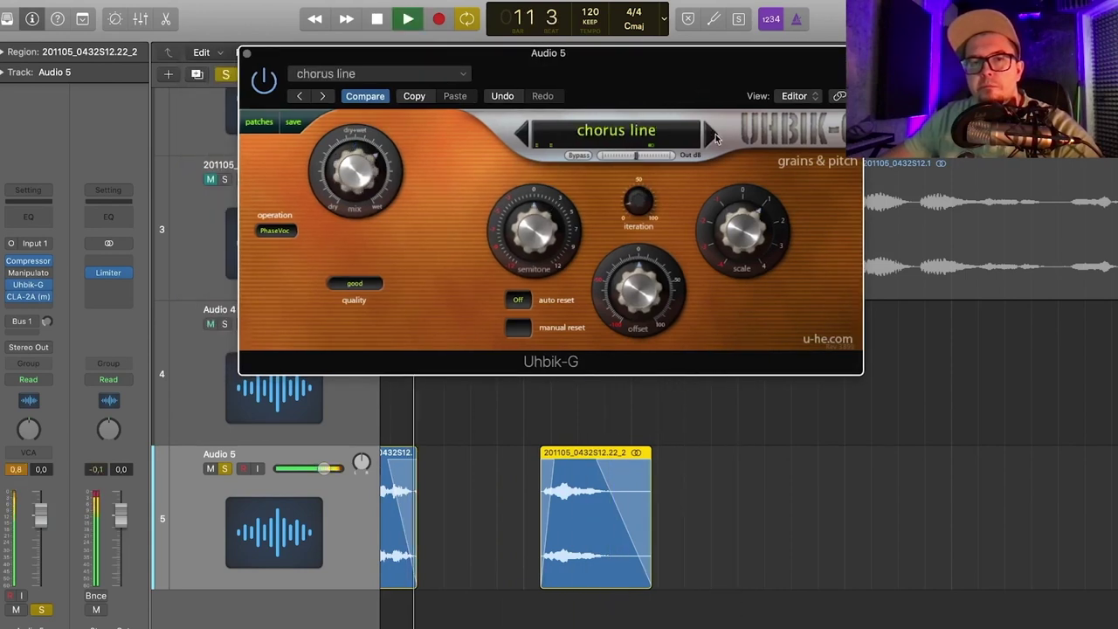
pyautogui.click(714, 134)
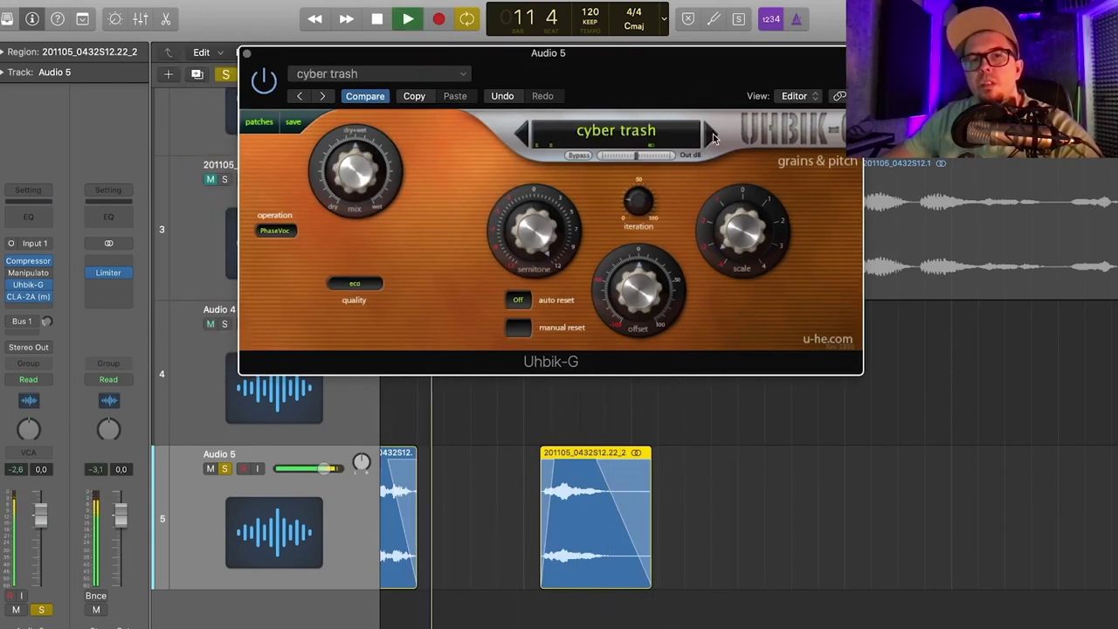
pyautogui.press('space')
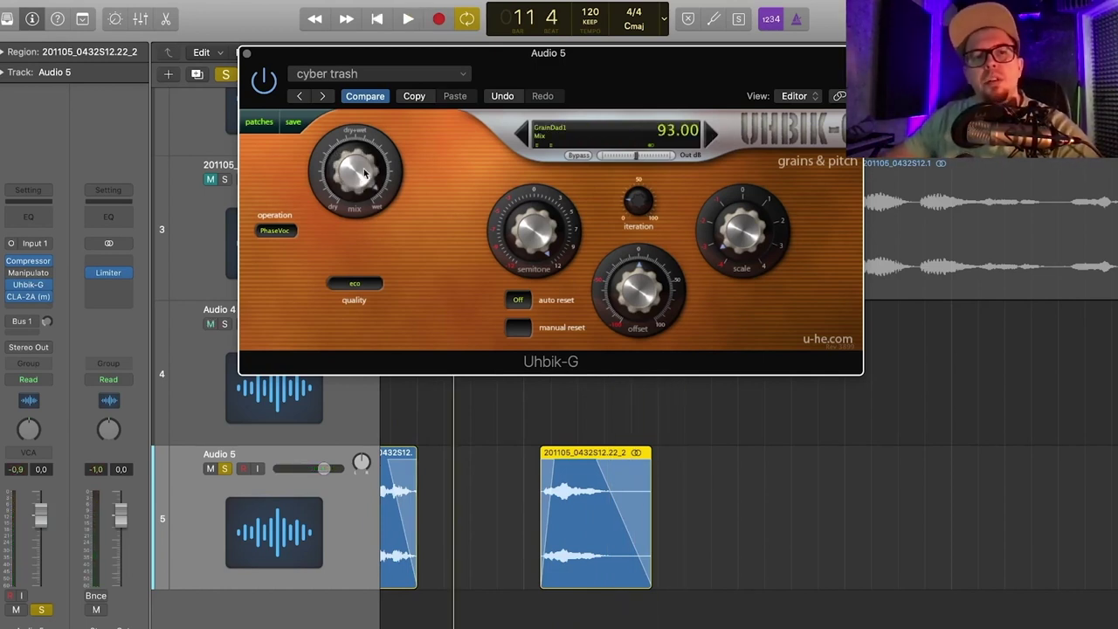
# - Lower the Uhbik-G mix to 67 and load the preset after "cyber trash"
pyautogui.moveTo(365, 164); pyautogui.dragTo(366, 159)
pyautogui.moveTo(572, 87); pyautogui.dragTo(590, 52)
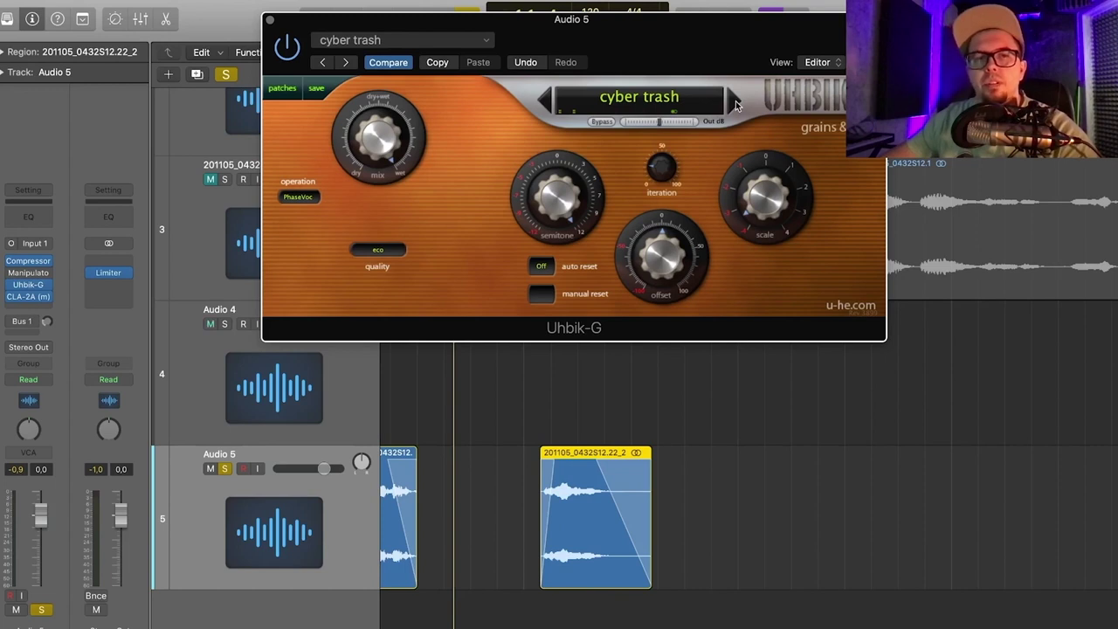
pyautogui.moveTo(378, 148); pyautogui.dragTo(380, 125)
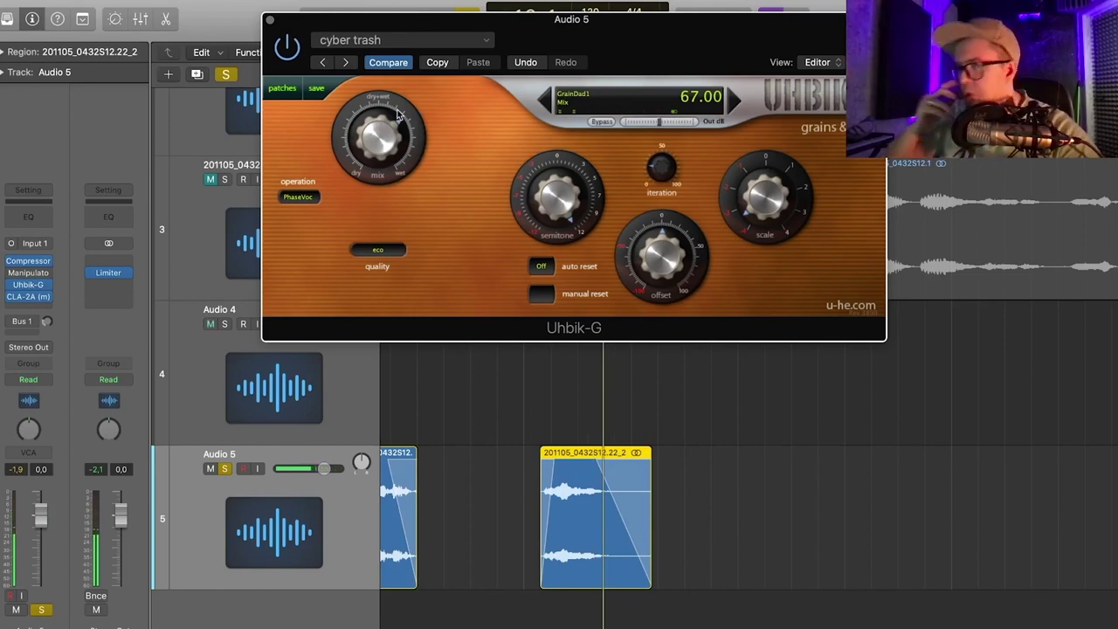
pyautogui.moveTo(650, 57); pyautogui.dragTo(569, 85)
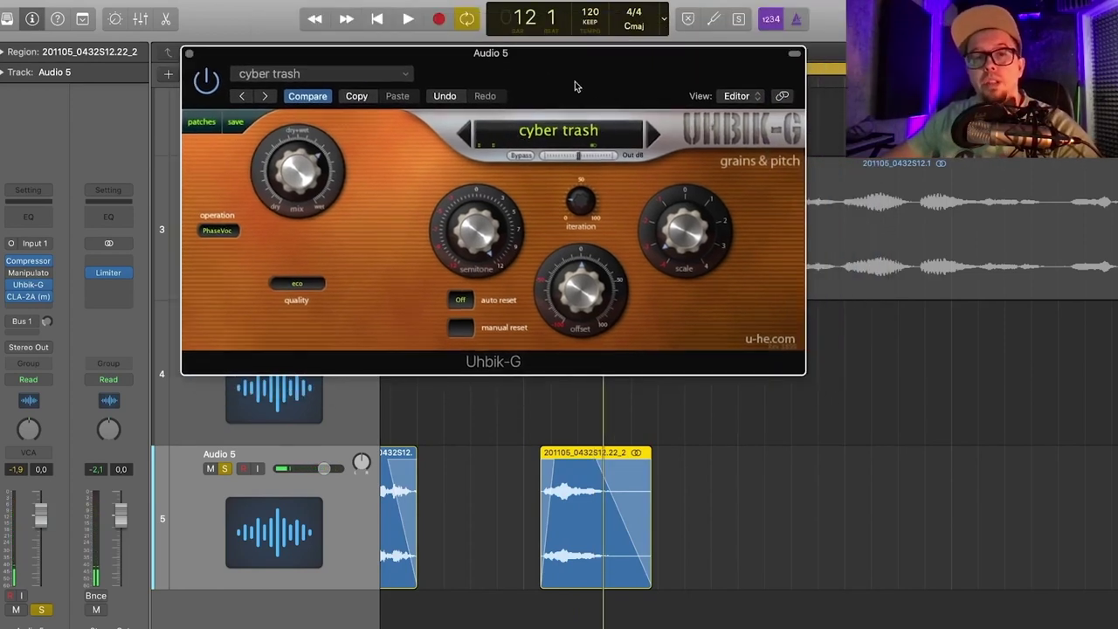
pyautogui.click(651, 137)
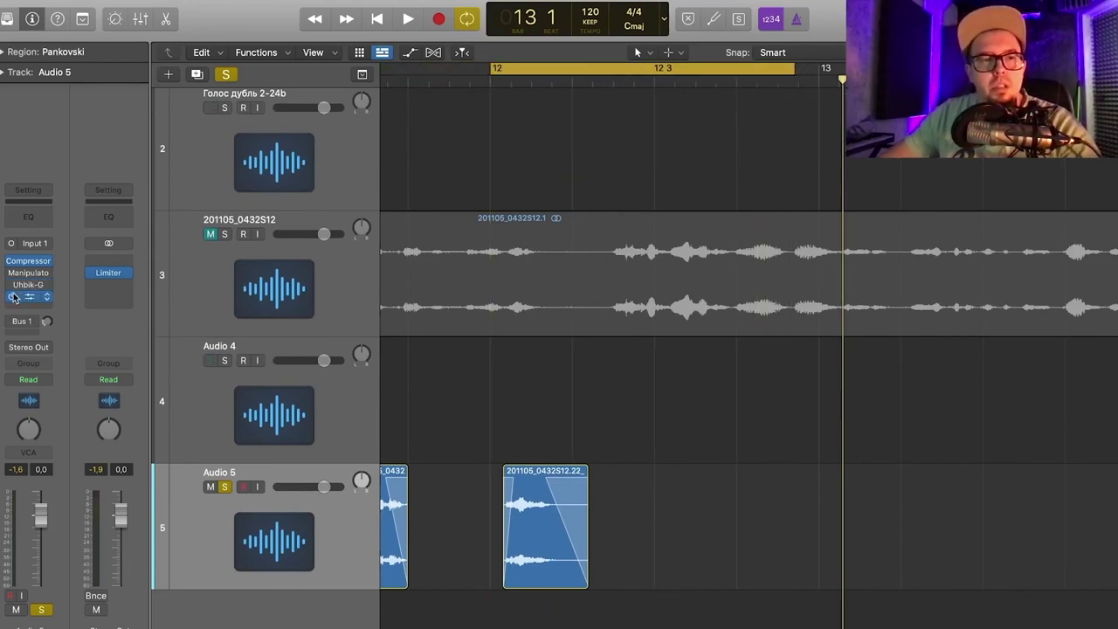
# - Play the looped clip with Uhbik-G and CLA-2A bypassed to compare the sound
pyautogui.press('space')
pyautogui.press('space')
pyautogui.press('space')
pyautogui.press('space')
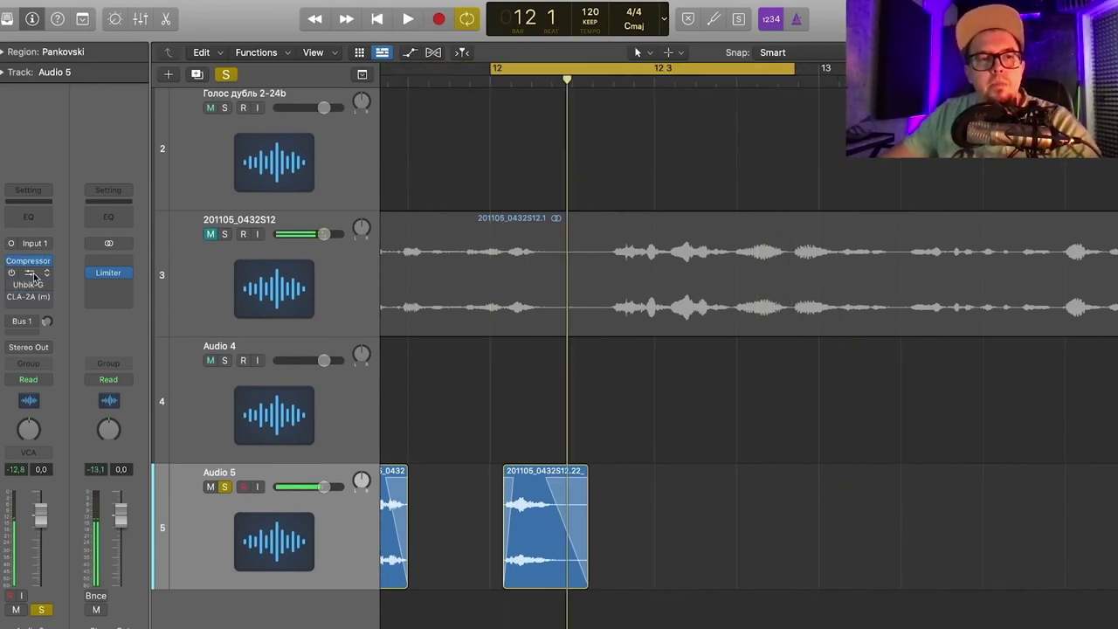
# - Insert Pitch Shifter below CLA-2A on Audio 5 and play the looped clip
pyautogui.click(37, 310)
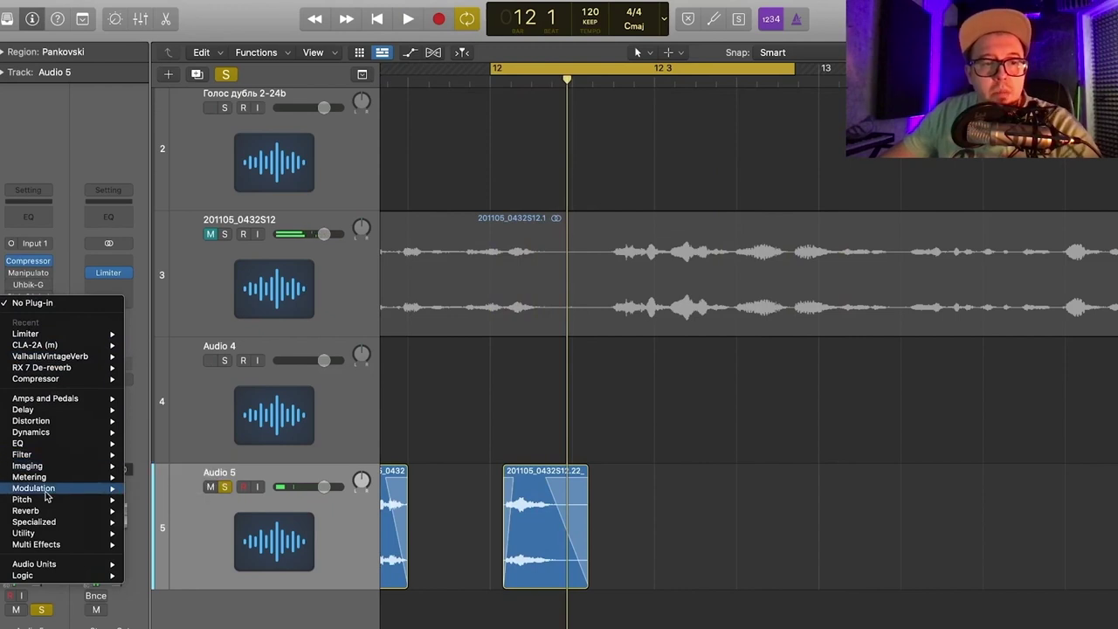
pyautogui.moveTo(56, 503)
pyautogui.click(164, 511)
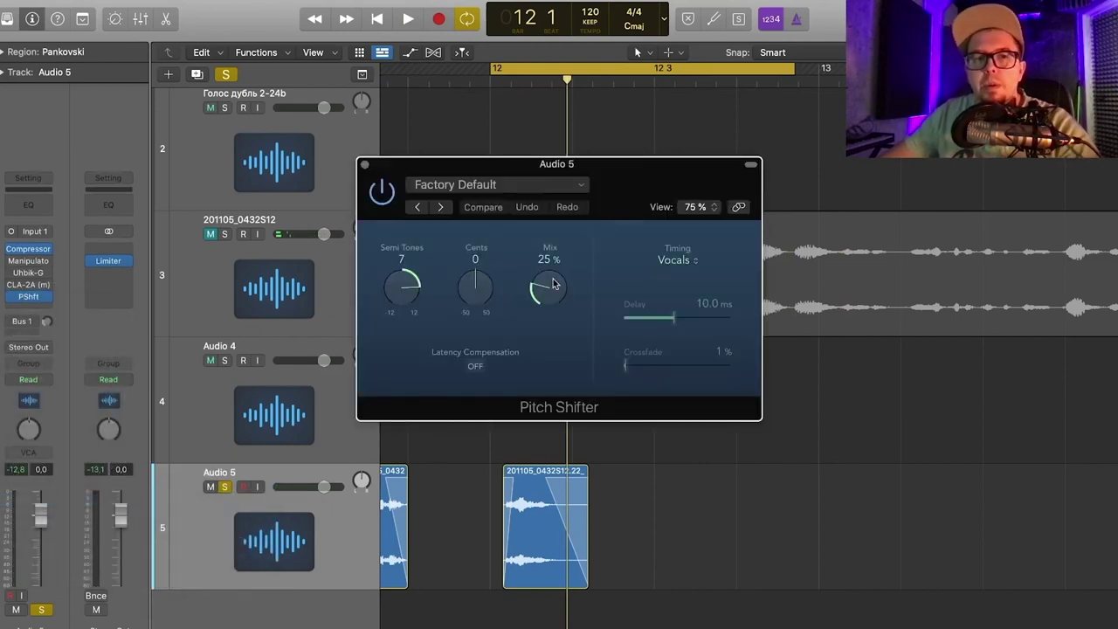
pyautogui.press('space')
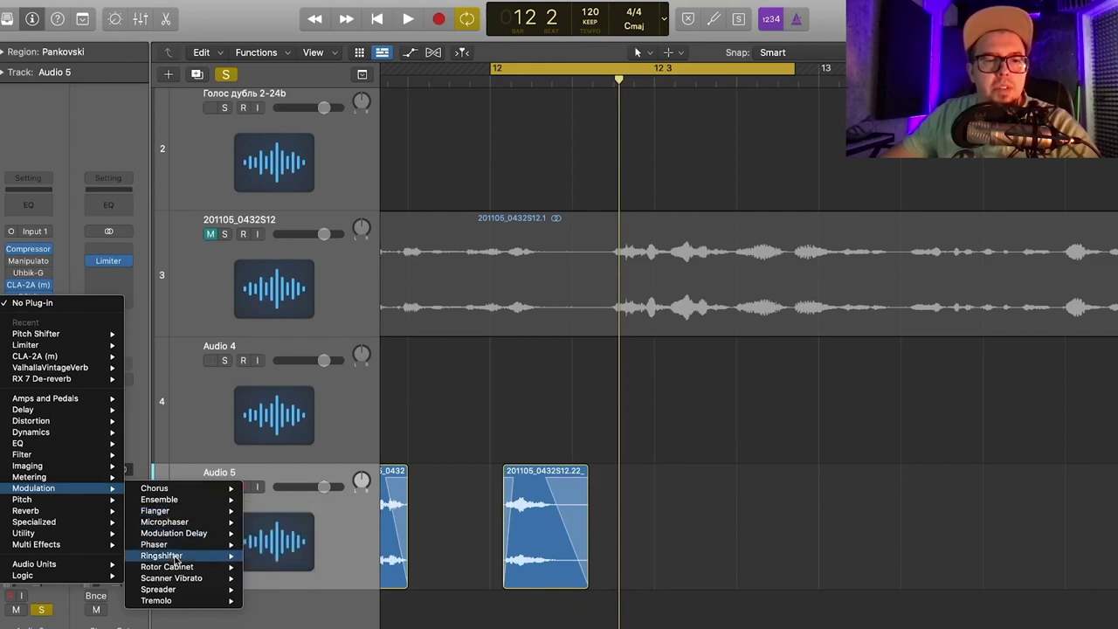
# - Insert a Flanger after the Pitch Shifter, set its mix to 100% and play the loop
pyautogui.moveTo(175, 559)
pyautogui.click(267, 510)
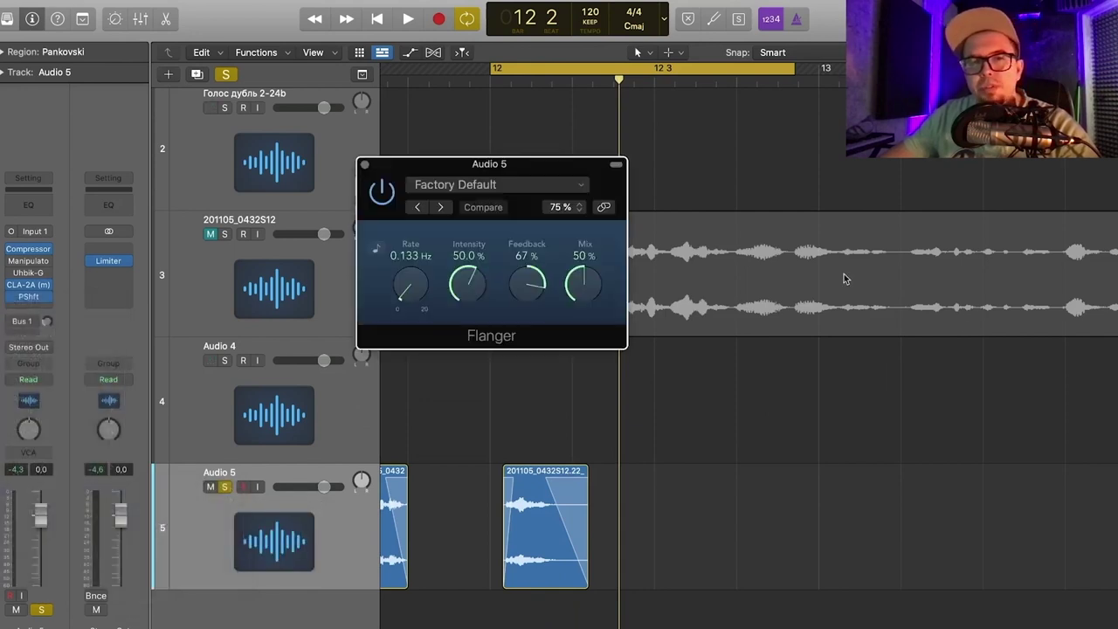
pyautogui.press('space')
pyautogui.press('space')
pyautogui.moveTo(589, 284); pyautogui.dragTo(589, 136)
pyautogui.press('space')
pyautogui.press('space')
# - Set the Flanger's rate to 20 Hz, intensity to 97% and feedback to 9% while listening
pyautogui.moveTo(411, 284); pyautogui.dragTo(411, 157)
pyautogui.moveTo(469, 285); pyautogui.dragTo(468, 210)
pyautogui.press('space')
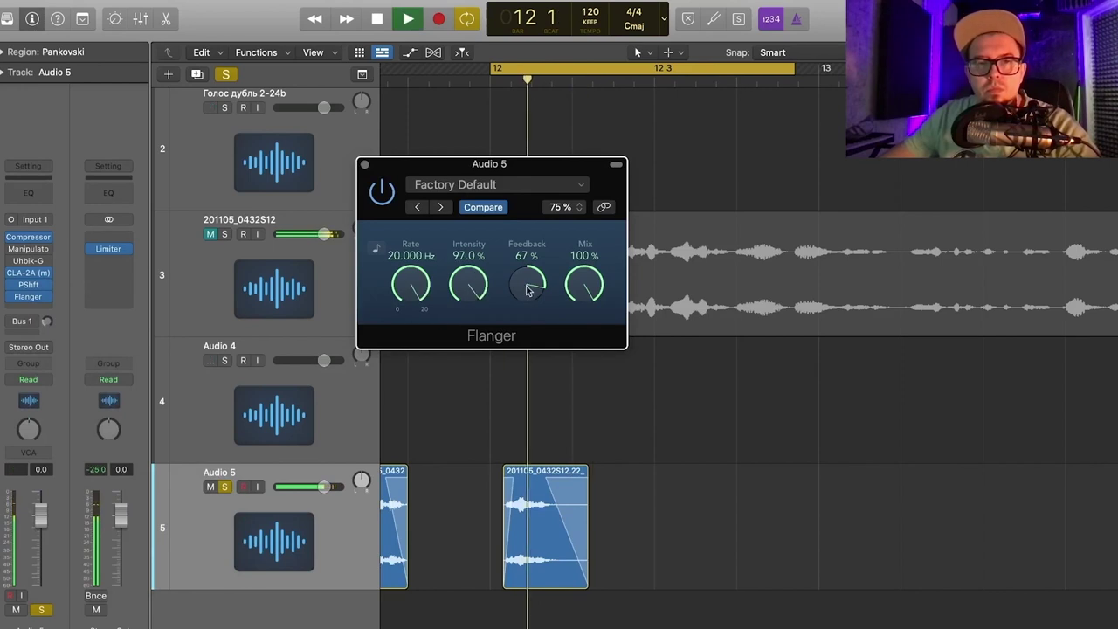
pyautogui.moveTo(529, 290); pyautogui.dragTo(522, 324)
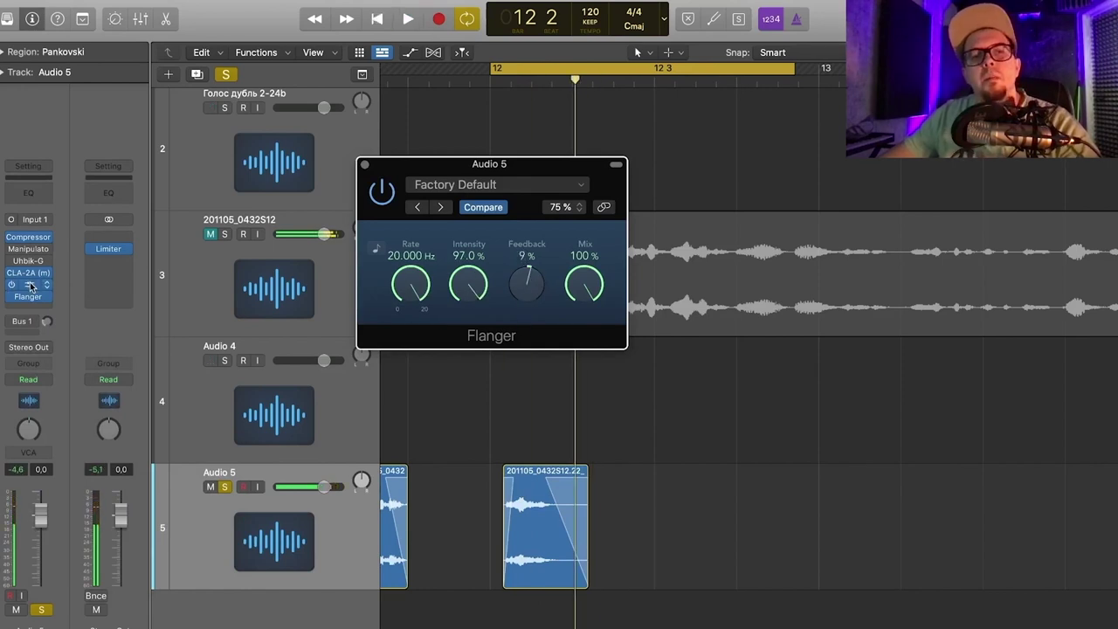
# - Lower the semitones in the Pitch Shifter on Audio 5 during looped playback
pyautogui.click(30, 285)
pyautogui.moveTo(414, 276); pyautogui.dragTo(414, 418)
pyautogui.press('space')
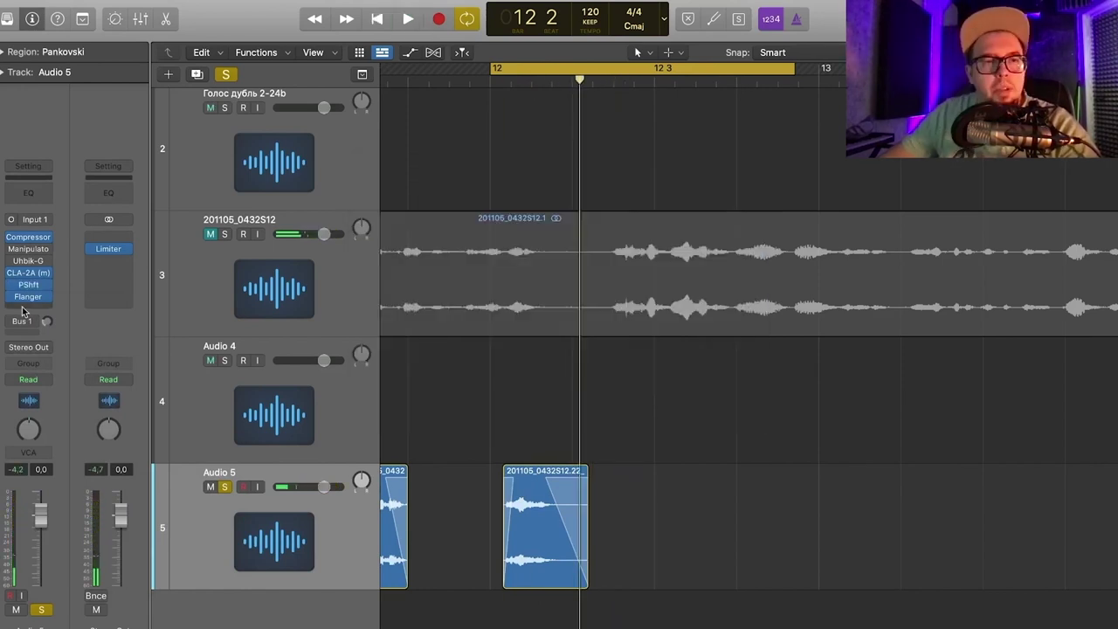
# - Insert a Chorus after the Flanger, set its mix to 100% and play the loop
pyautogui.click(24, 310)
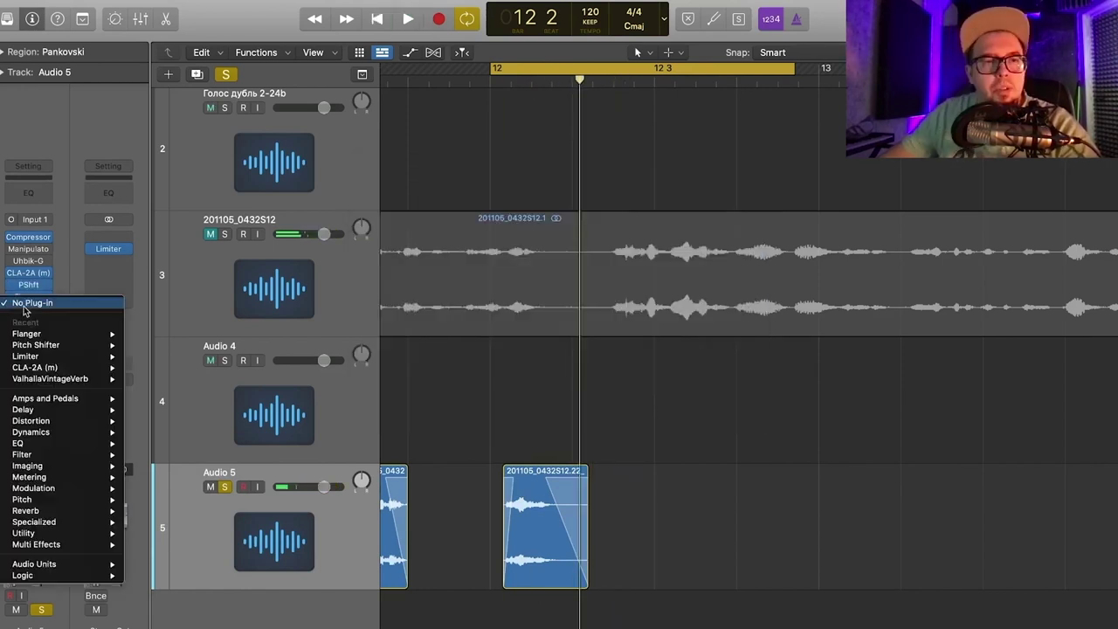
pyautogui.moveTo(77, 492)
pyautogui.moveTo(166, 489)
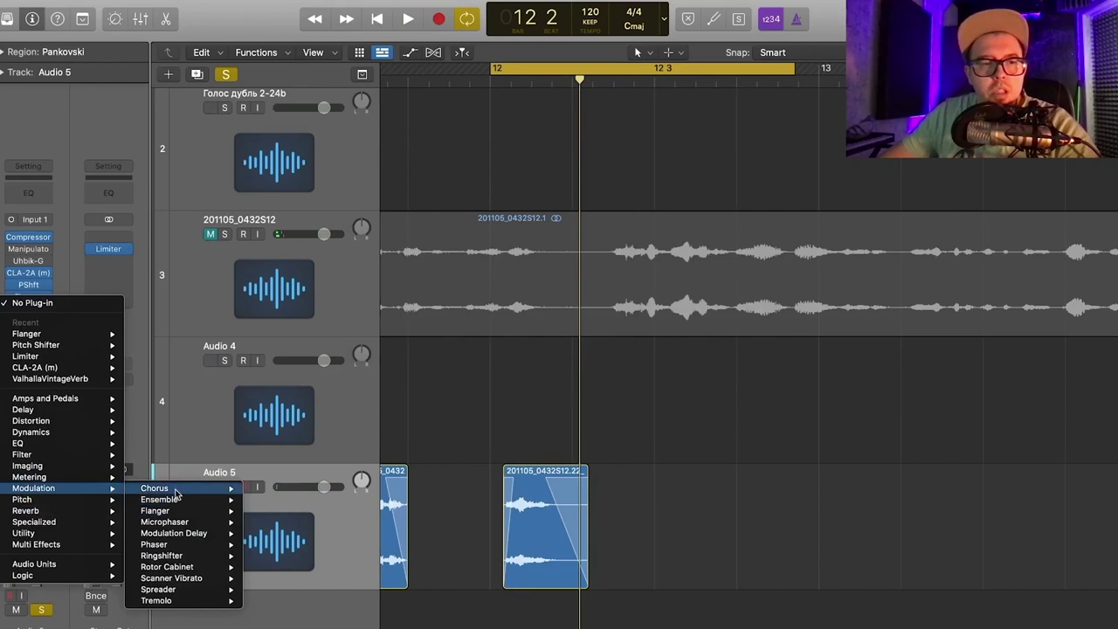
pyautogui.click(266, 488)
pyautogui.press('space')
pyautogui.moveTo(583, 286); pyautogui.dragTo(583, 187)
pyautogui.press('space')
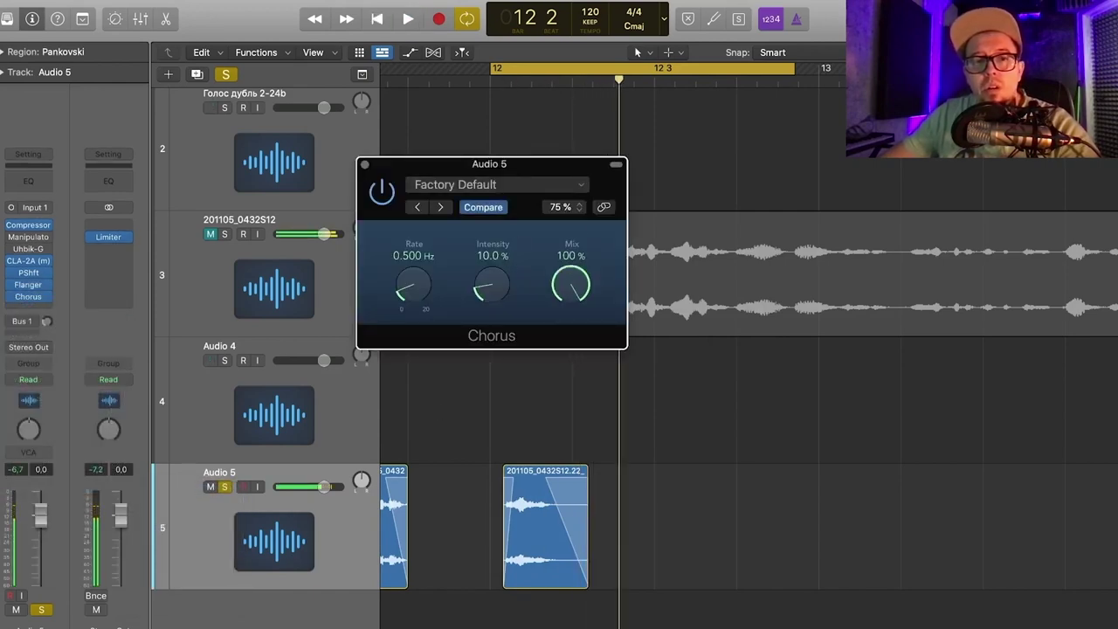
pyautogui.press('space')
pyautogui.press('space')
# - Insert a Tremolo in the next free effect slot after the Chorus on Audio 5
pyautogui.click(21, 274)
pyautogui.moveTo(53, 488)
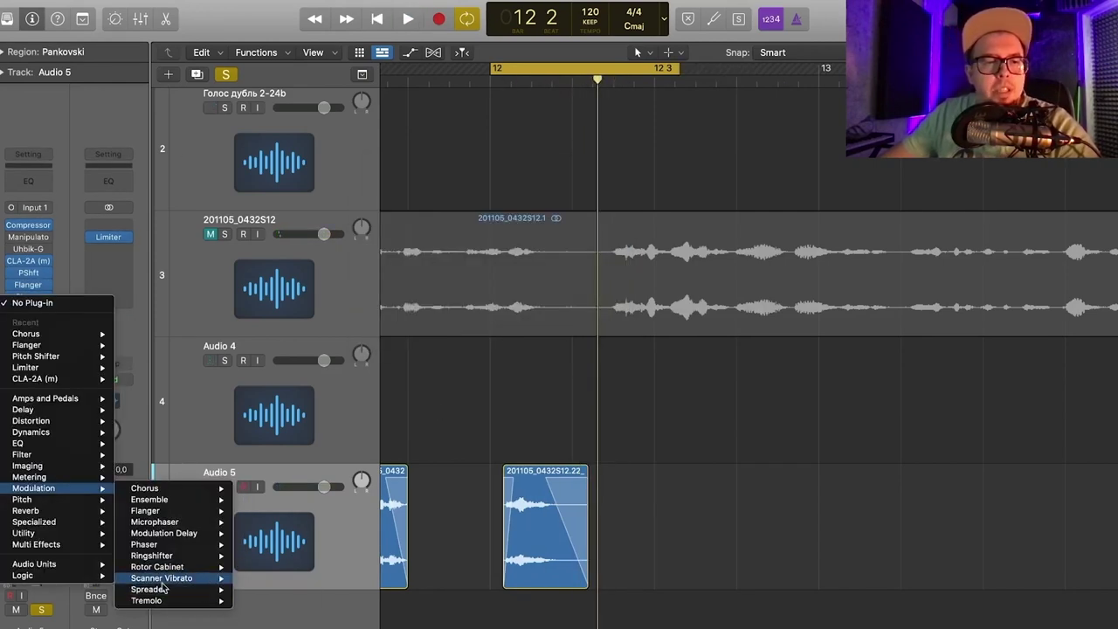
pyautogui.moveTo(161, 601)
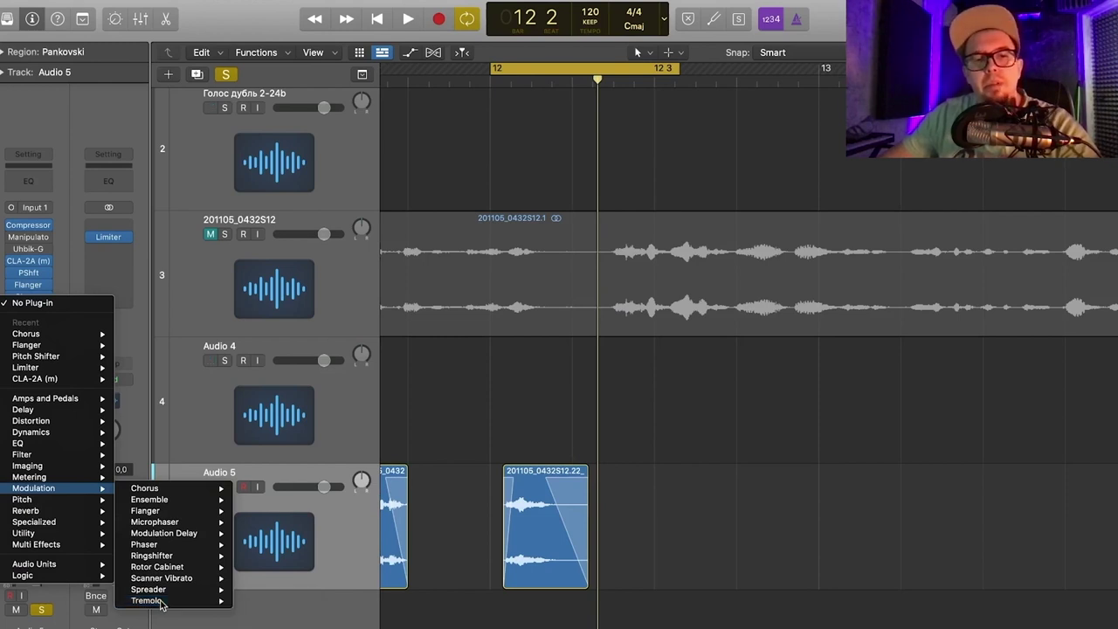
pyautogui.click(261, 601)
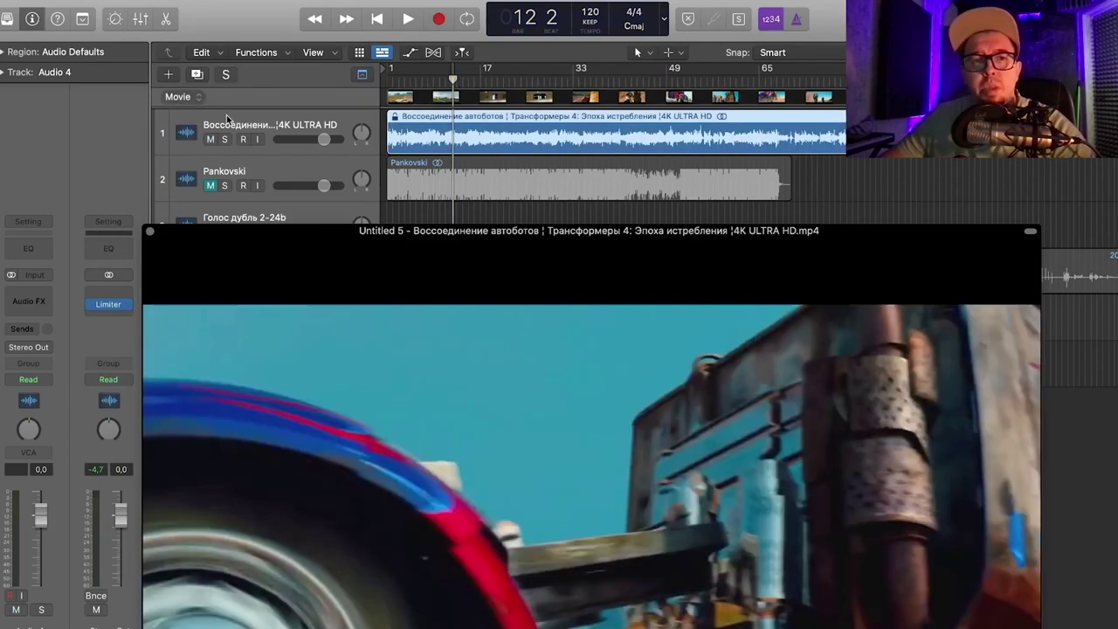
# - Solo the movie's original audio on track 1
pyautogui.click(228, 149)
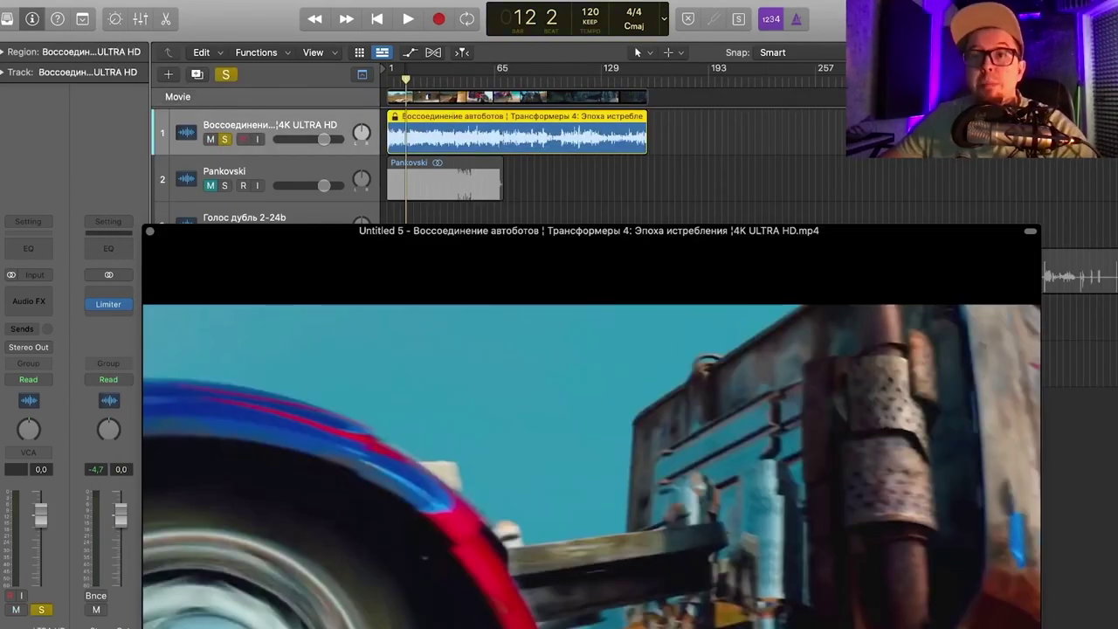
# - Play the movie's opening with its original audio, and turn off solo and mute track 1
pyautogui.press('super+Down')
pyautogui.moveTo(483, 250); pyautogui.dragTo(488, 277)
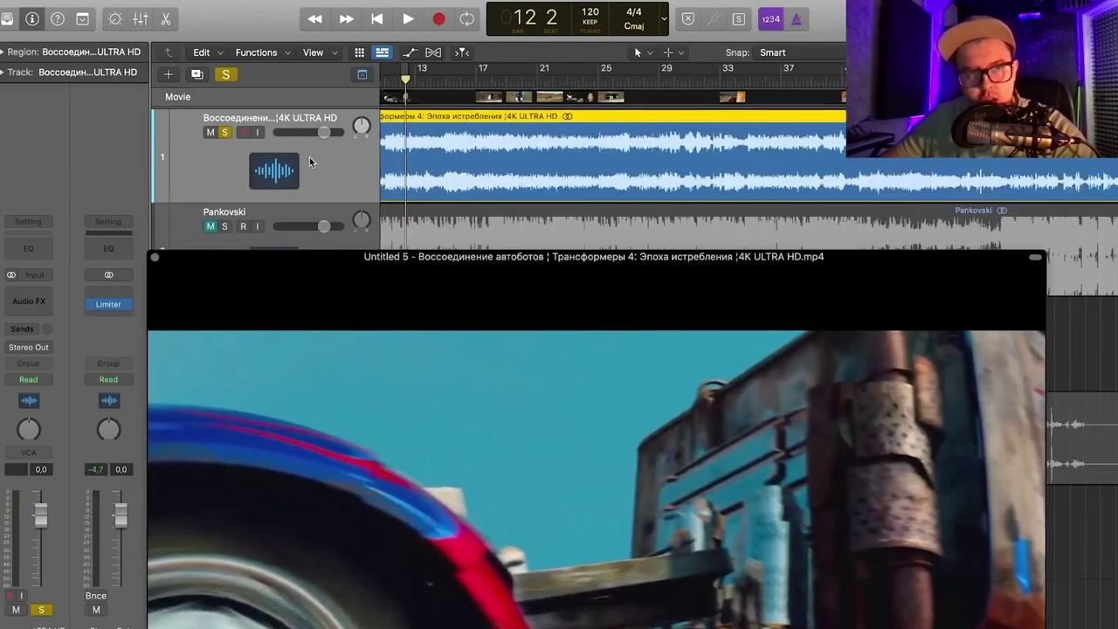
pyautogui.rightClick(599, 113)
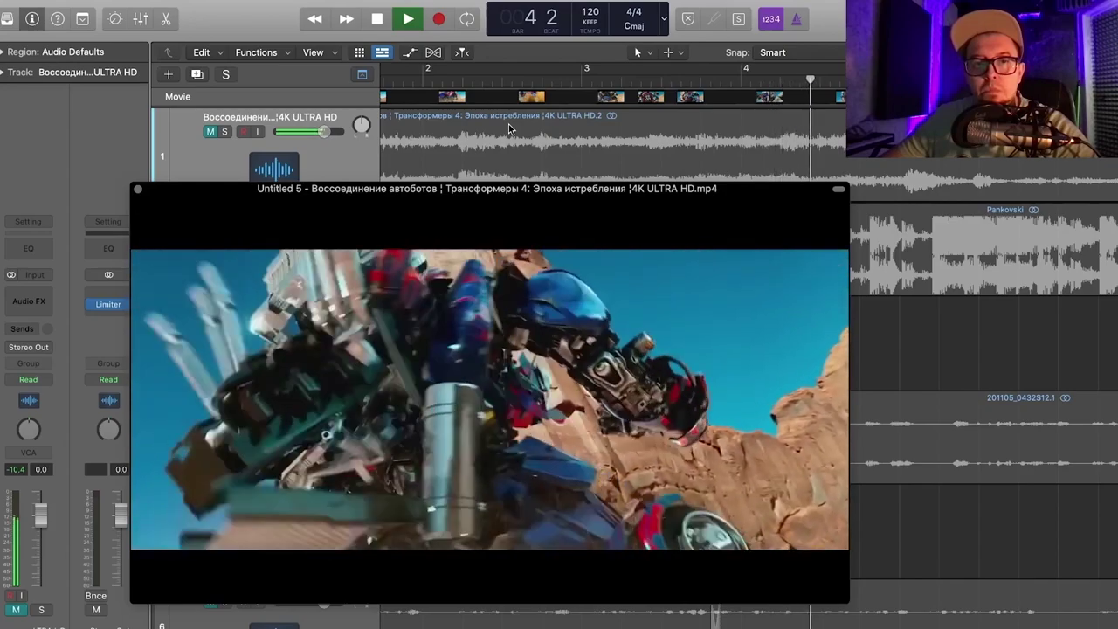
pyautogui.scroll(-5, 508, 124)
pyautogui.moveTo(591, 209); pyautogui.dragTo(641, 261)
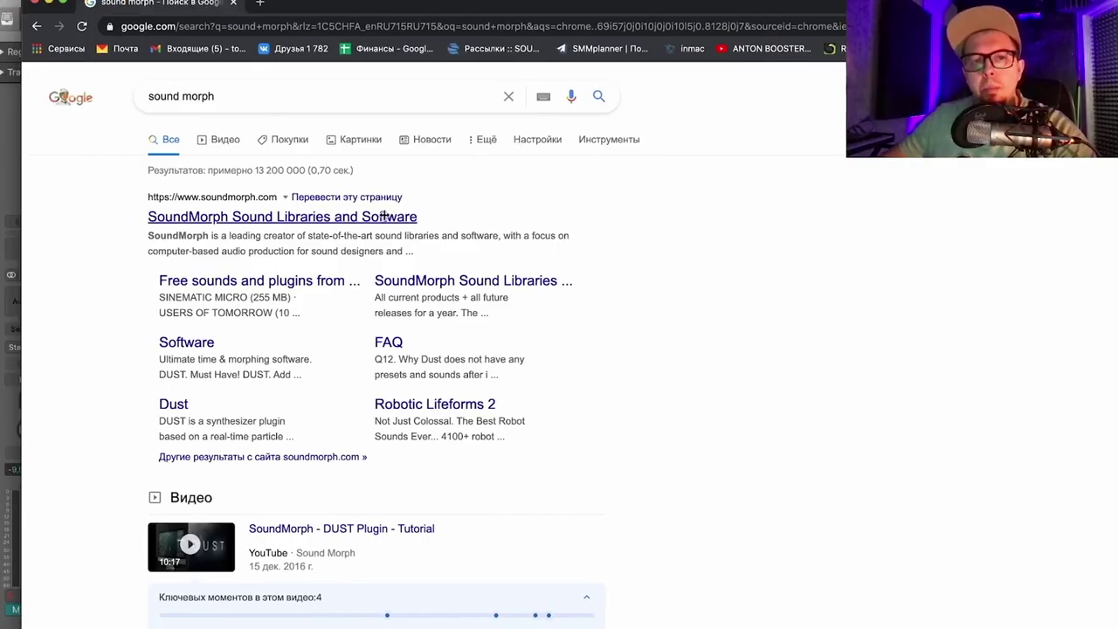
# - Open the SoundMorph sound library site from the browser's search results, look over its home page and dismiss the newsletter offer
pyautogui.click(385, 217)
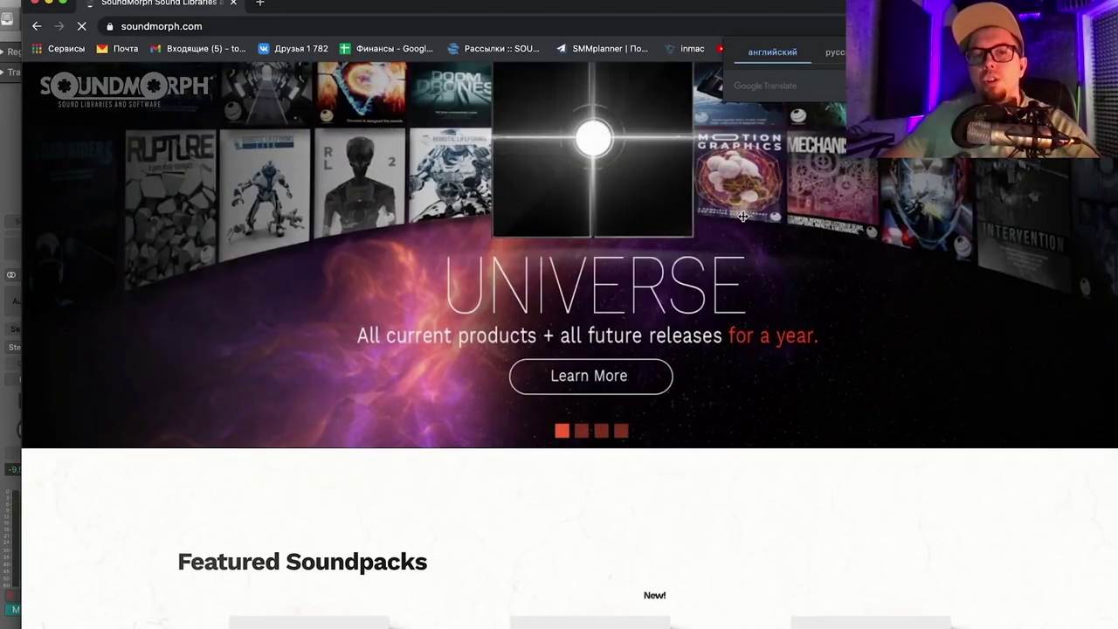
pyautogui.scroll(-5, 743, 216)
pyautogui.scroll(3, 558, 385)
pyautogui.scroll(5, 558, 385)
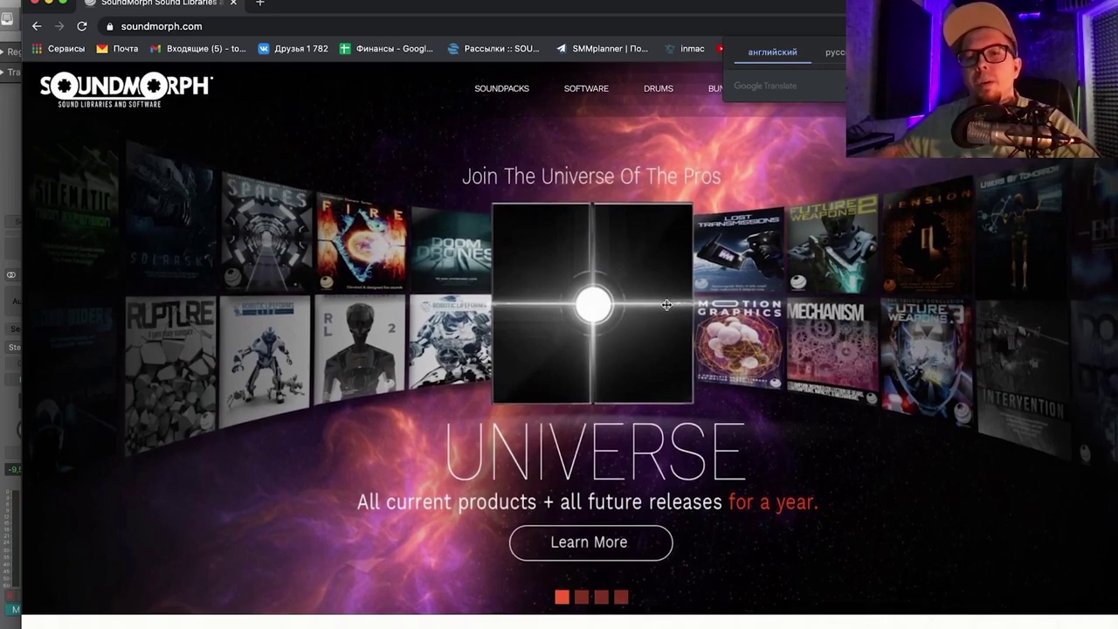
pyautogui.scroll(-2, 667, 314)
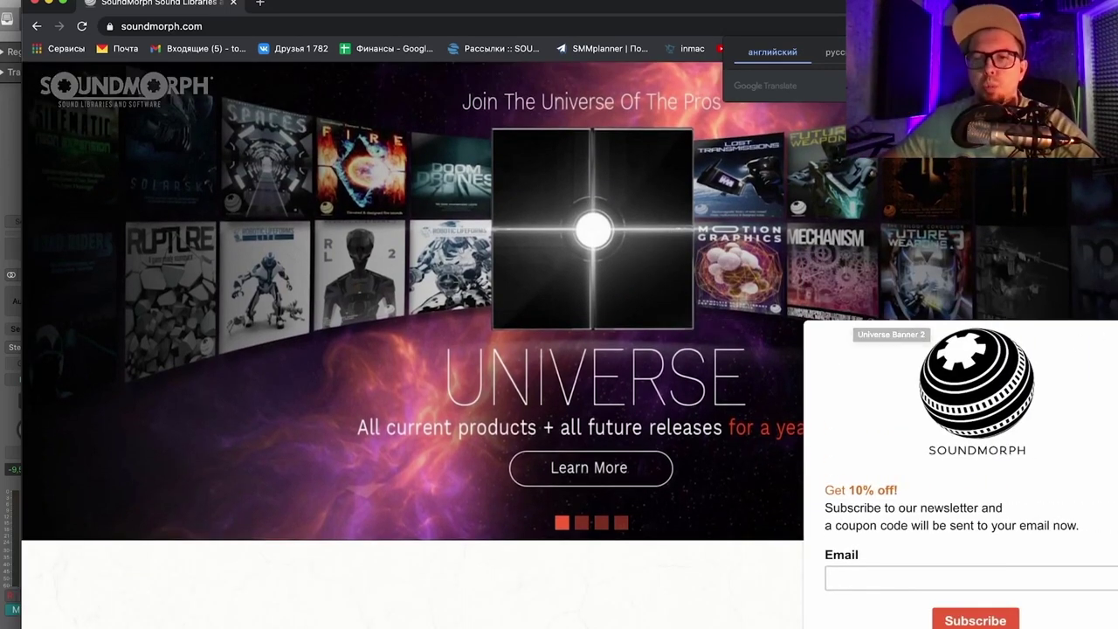
pyautogui.click(1109, 334)
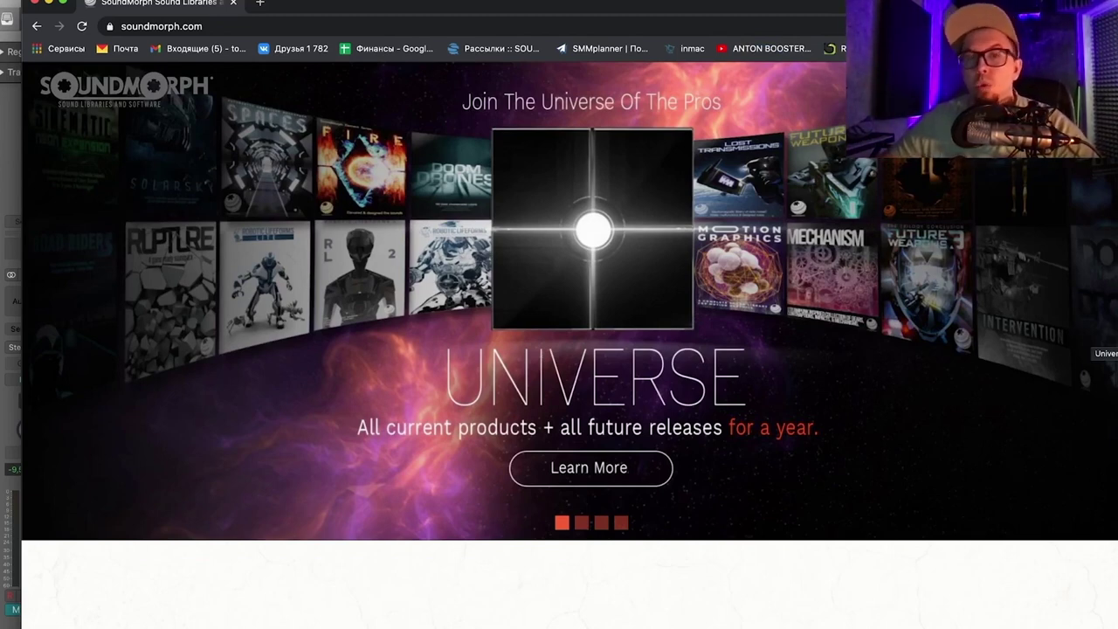
# - Browse the featured soundpacks and software on the SoundMorph home page and minimise the browser window
pyautogui.moveTo(457, 16); pyautogui.dragTo(487, 54)
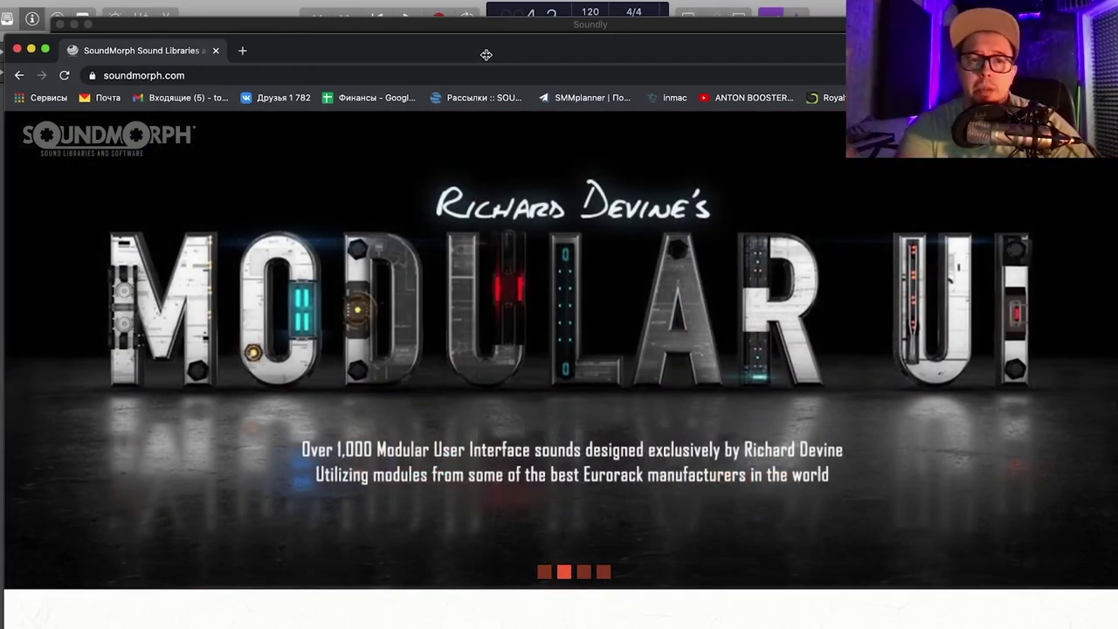
pyautogui.scroll(-10, 343, 168)
pyautogui.scroll(2, 343, 169)
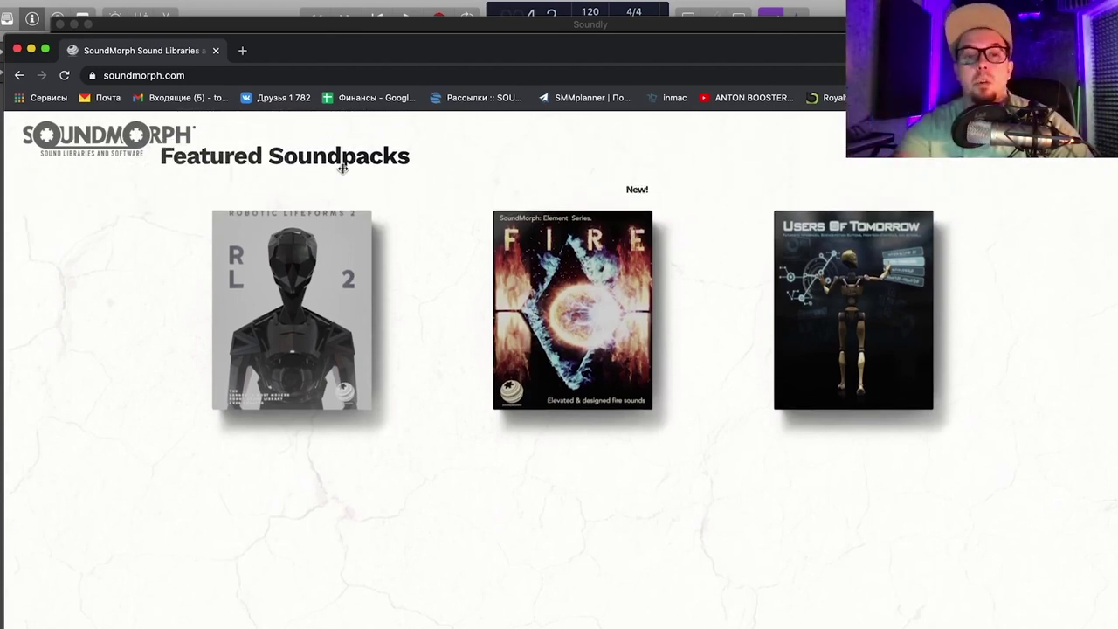
pyautogui.scroll(1, 343, 169)
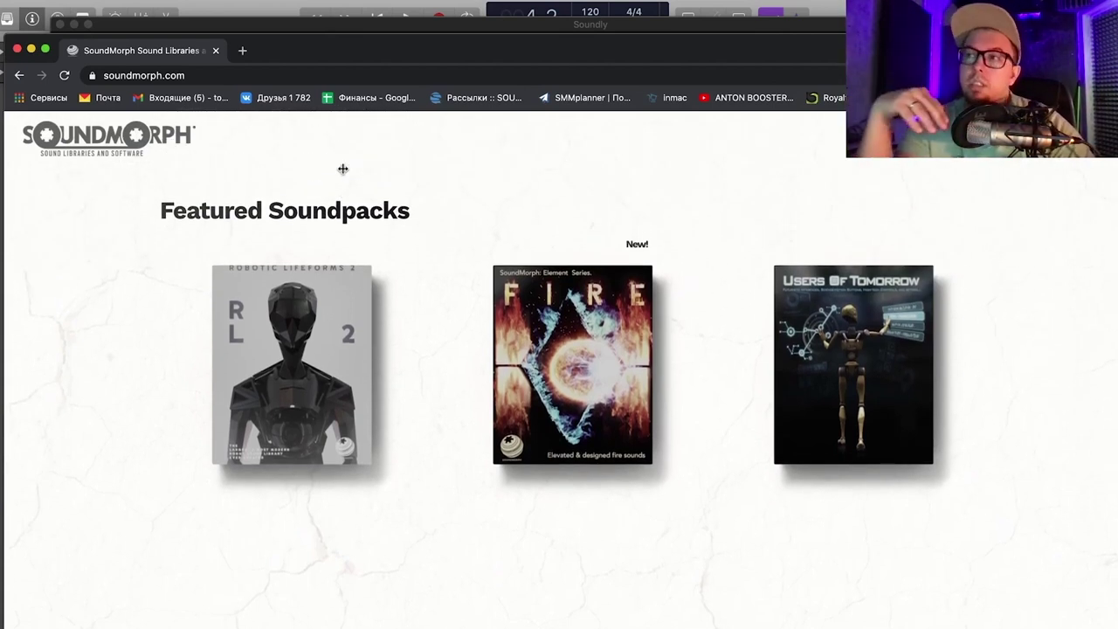
pyautogui.scroll(1, 343, 169)
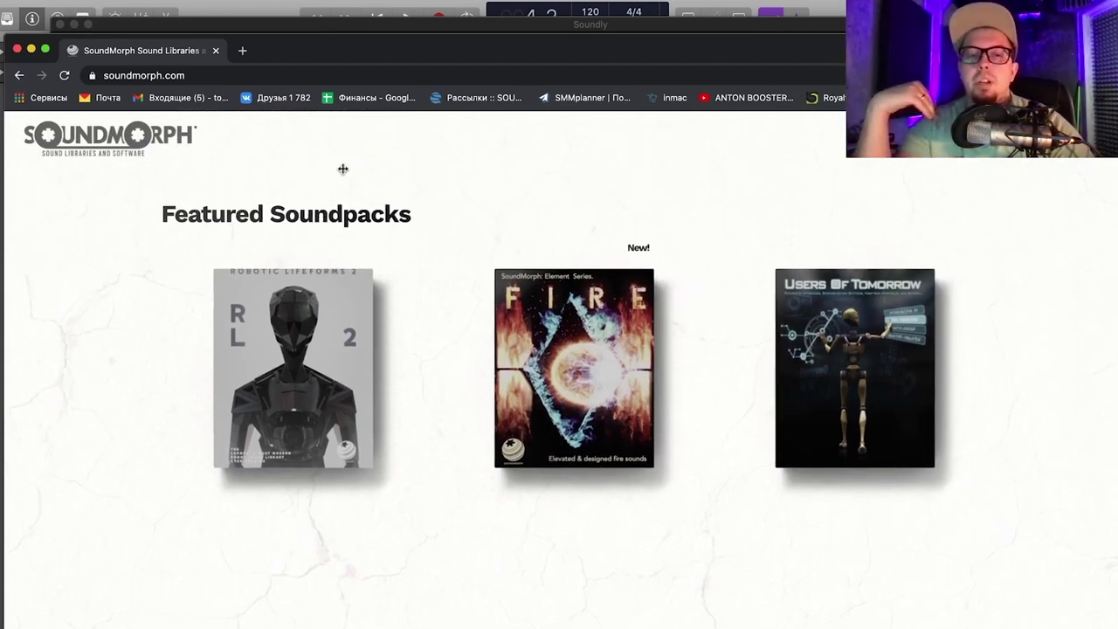
pyautogui.scroll(-2, 343, 169)
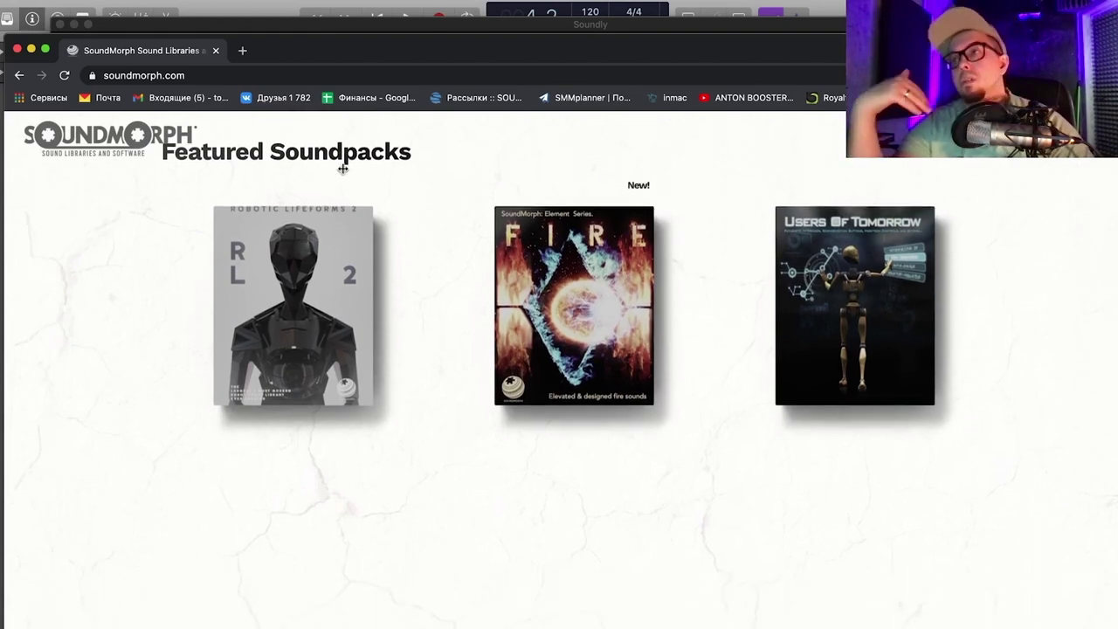
pyautogui.scroll(3, 343, 169)
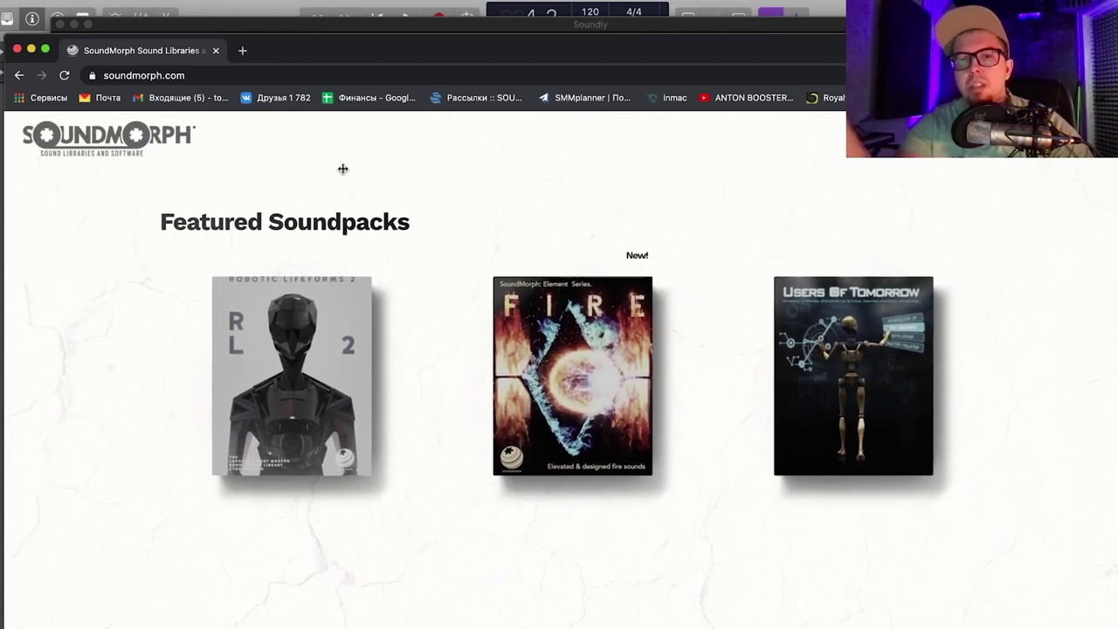
pyautogui.scroll(-1, 343, 169)
pyautogui.scroll(-3, 343, 168)
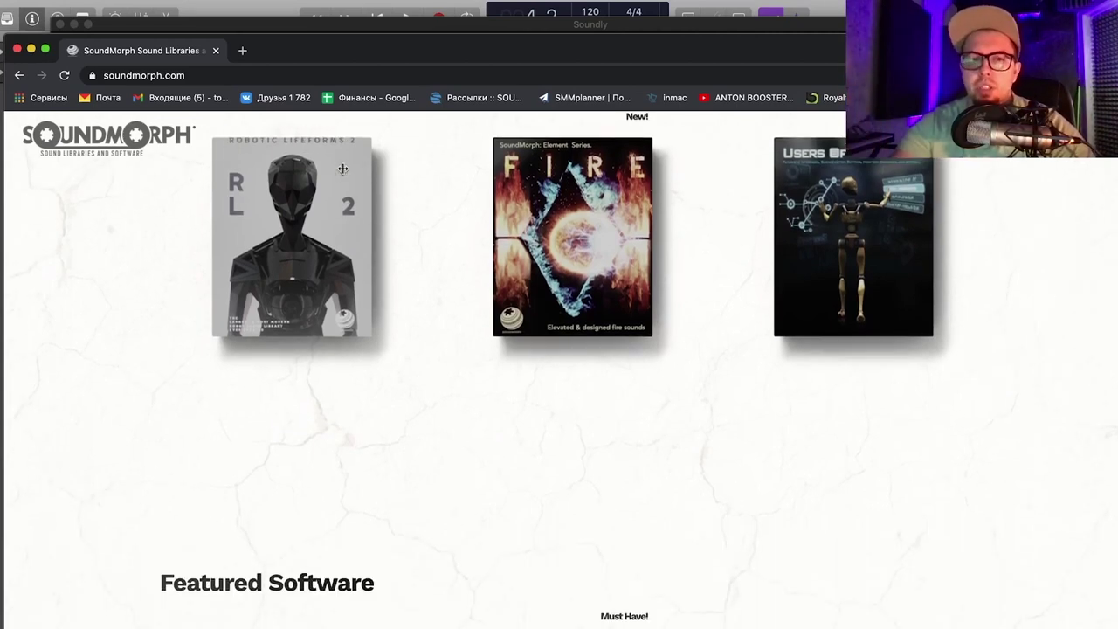
pyautogui.scroll(-6, 342, 169)
pyautogui.scroll(5, 342, 169)
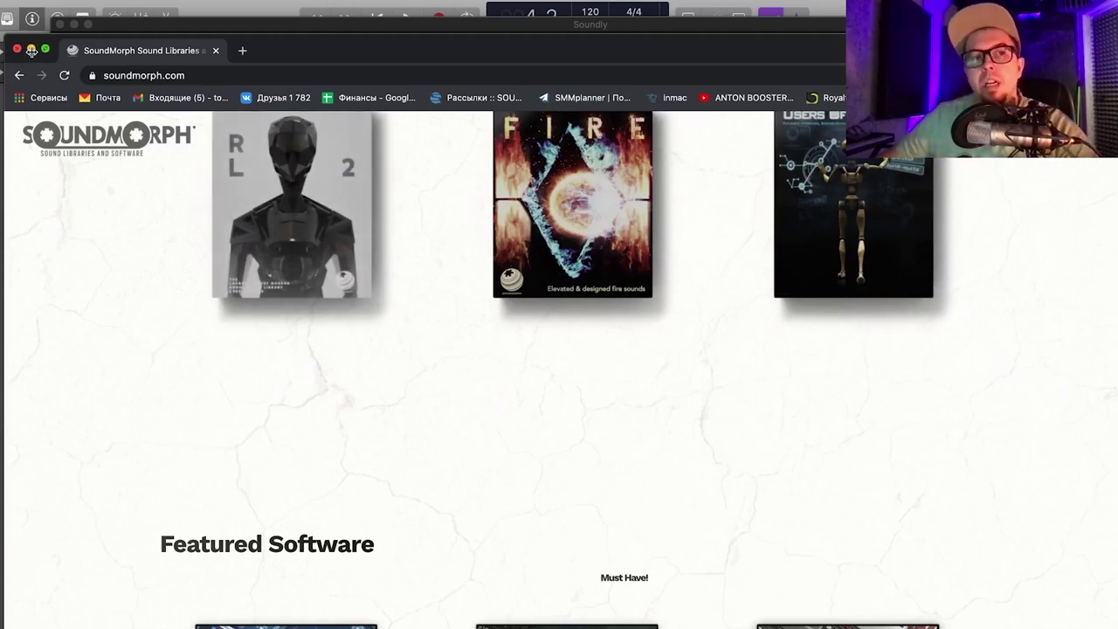
pyautogui.click(31, 50)
# - Scrub through the start of bar 1 to examine the truck's first transformation movements
pyautogui.moveTo(658, 71); pyautogui.dragTo(390, 70)
pyautogui.press('super+Right')
pyautogui.press('super+Right')
pyautogui.press('super+Right')
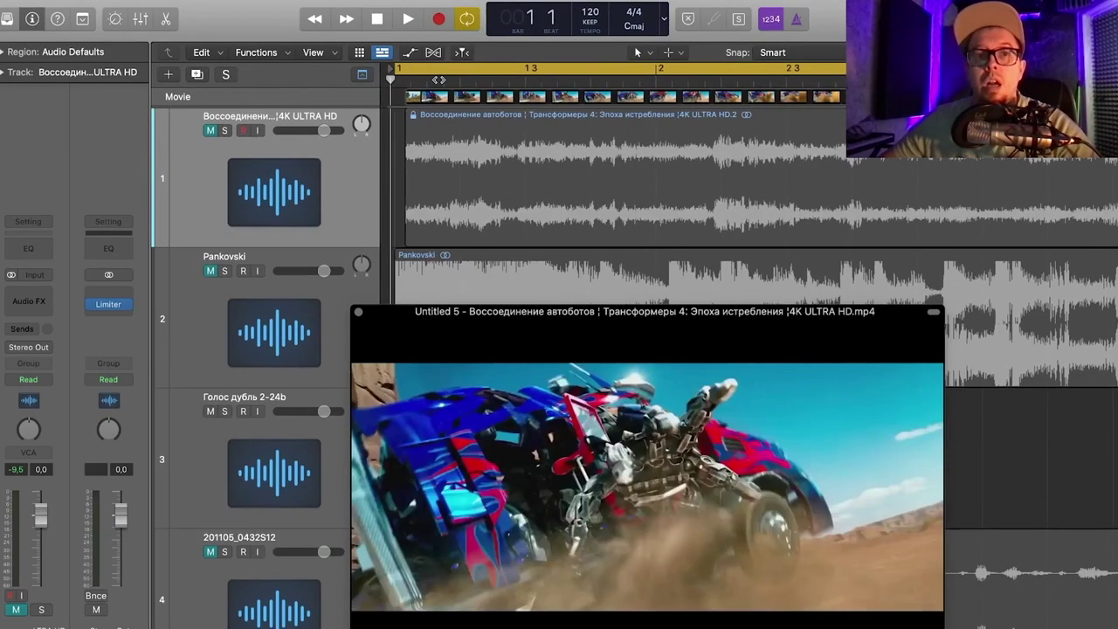
pyautogui.press('super+Right')
pyautogui.press('super+Right')
pyautogui.moveTo(439, 97); pyautogui.dragTo(544, 81)
pyautogui.scroll(-5, 611, 160)
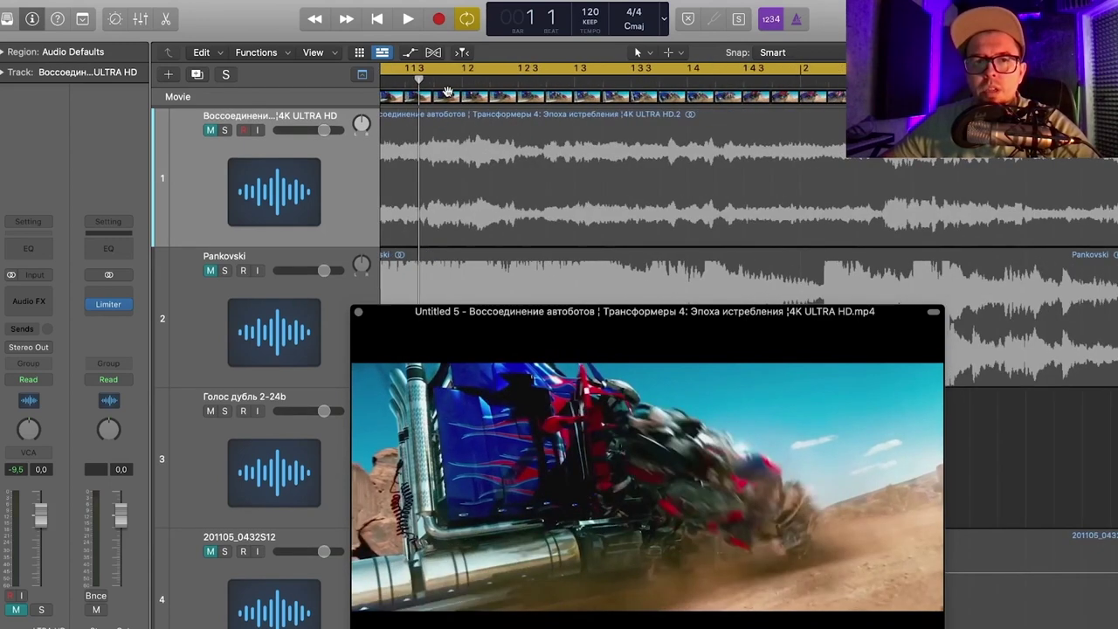
# - Move the movie window aside, turn off the cycle range and scrub the movie from bar 1 into bar 2
pyautogui.scroll(3, 441, 100)
pyautogui.moveTo(440, 86); pyautogui.dragTo(534, 92)
pyautogui.moveTo(500, 428); pyautogui.dragTo(311, 428)
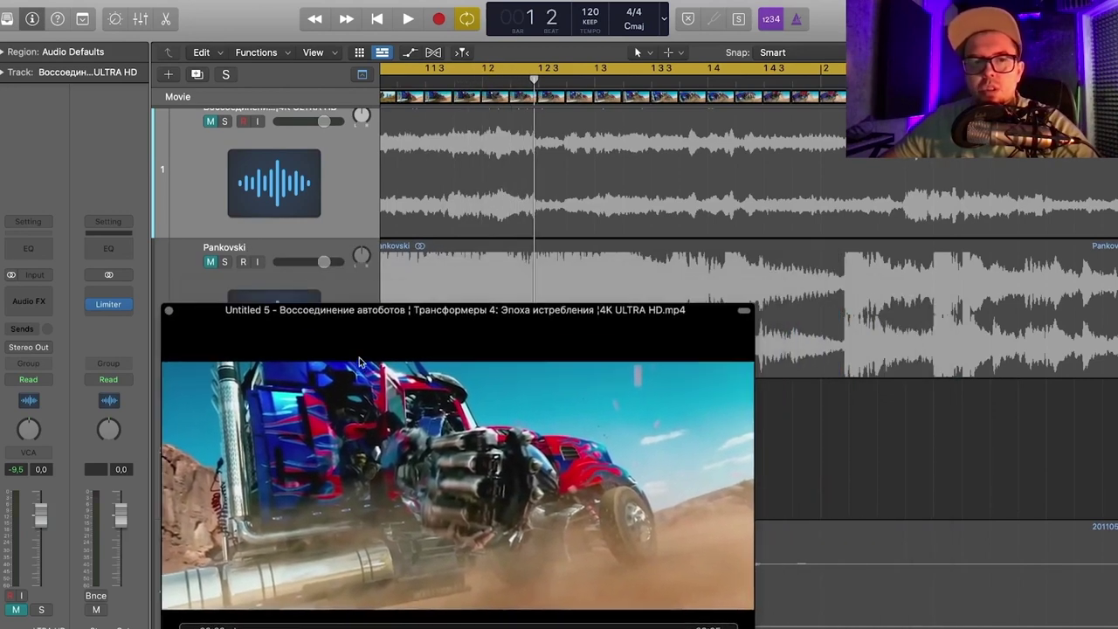
pyautogui.click(540, 69)
pyautogui.moveTo(535, 79); pyautogui.dragTo(878, 80)
pyautogui.hscroll(8, 703, 151)
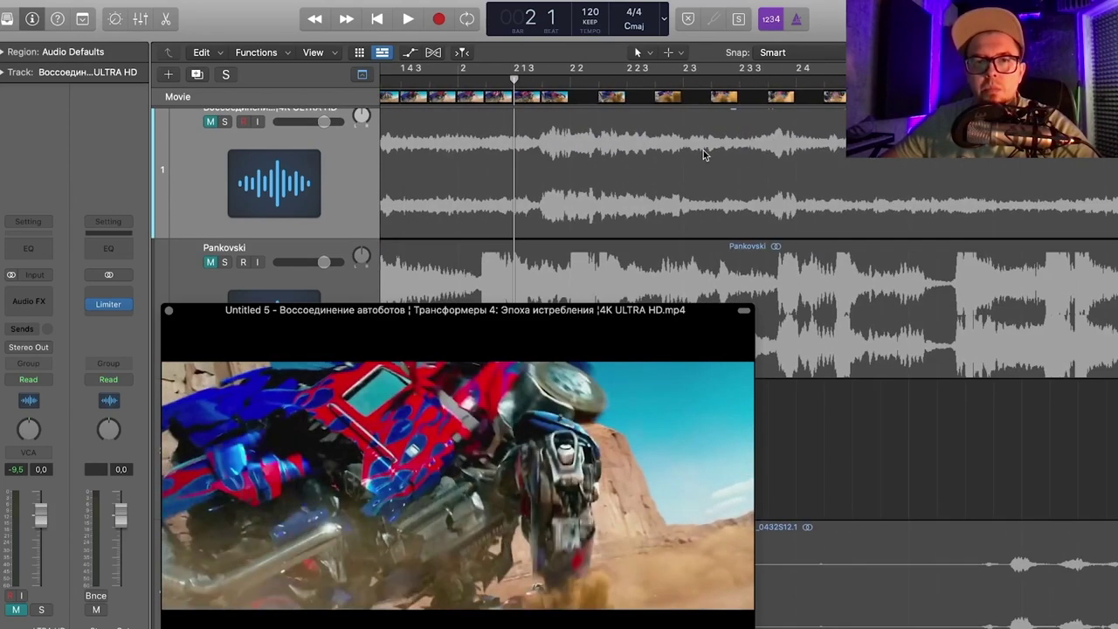
# - Scrub the movie from bar 2 through bar 4 to study the rest of the transformation movements
pyautogui.moveTo(515, 81); pyautogui.dragTo(634, 81)
pyautogui.scroll(-5, 635, 80)
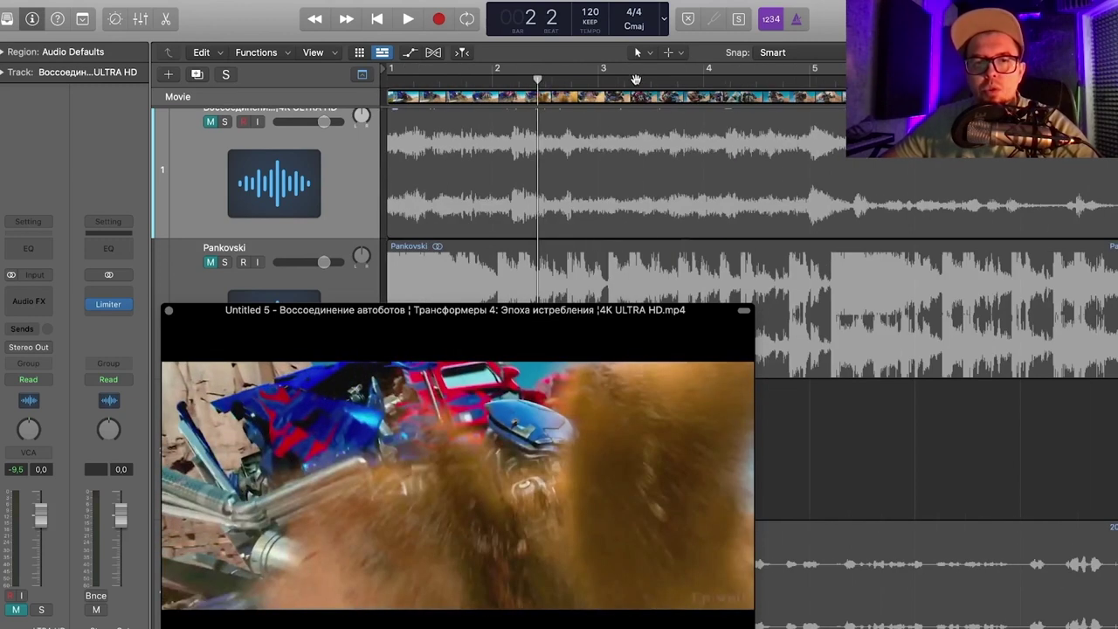
pyautogui.moveTo(537, 81); pyautogui.dragTo(784, 79)
pyautogui.hscroll(5, 587, 194)
pyautogui.scroll(2, 587, 194)
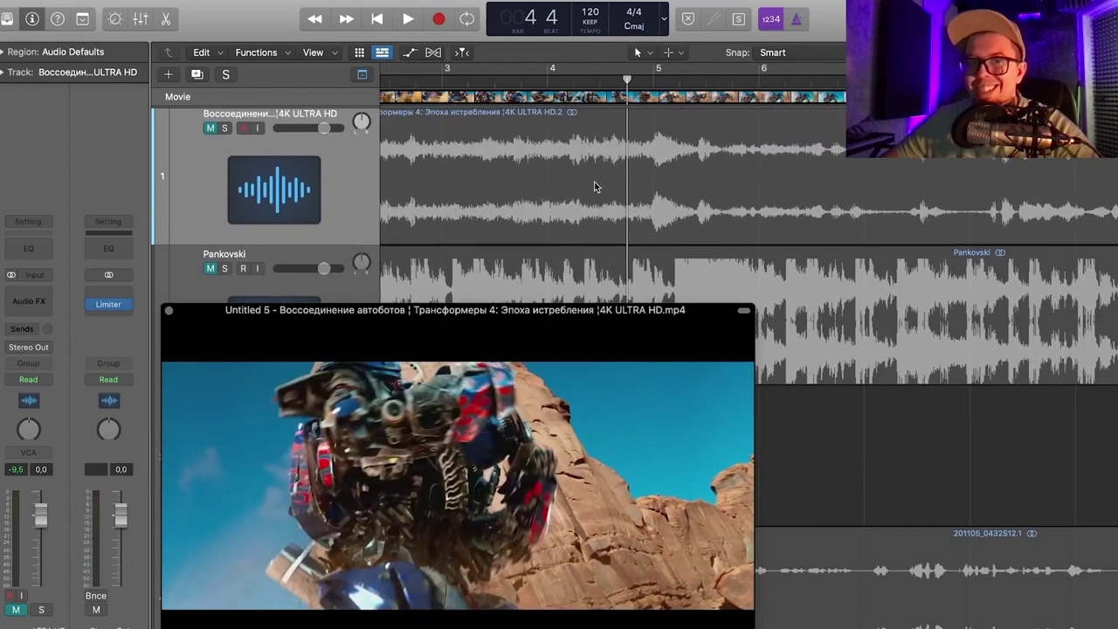
pyautogui.moveTo(541, 81); pyautogui.dragTo(624, 94)
pyautogui.scroll(5, 568, 80)
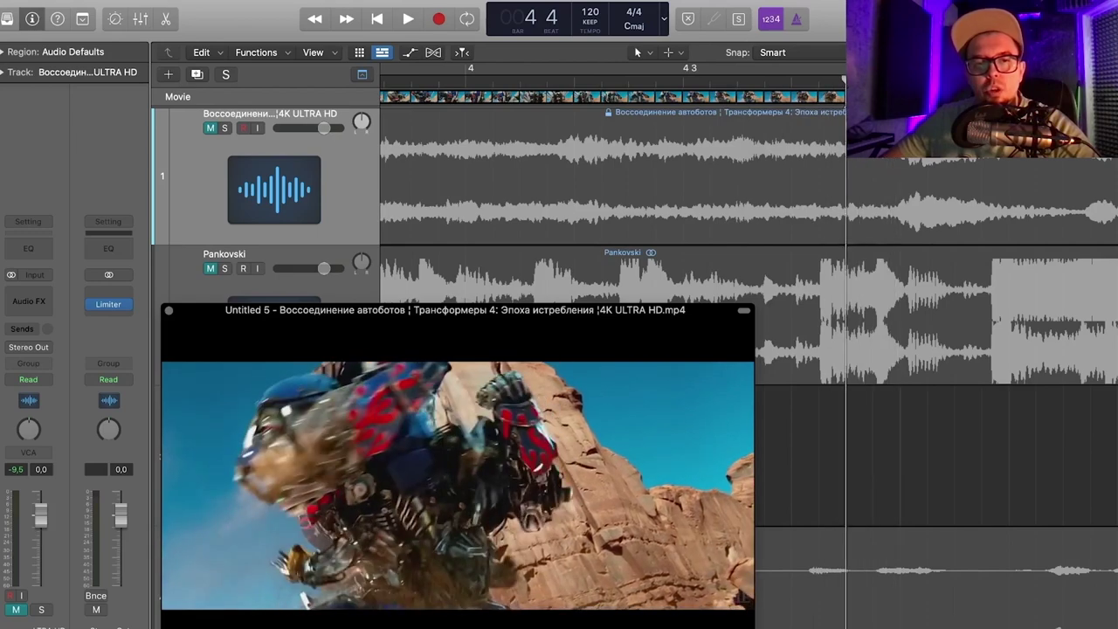
pyautogui.moveTo(763, 85); pyautogui.dragTo(748, 112)
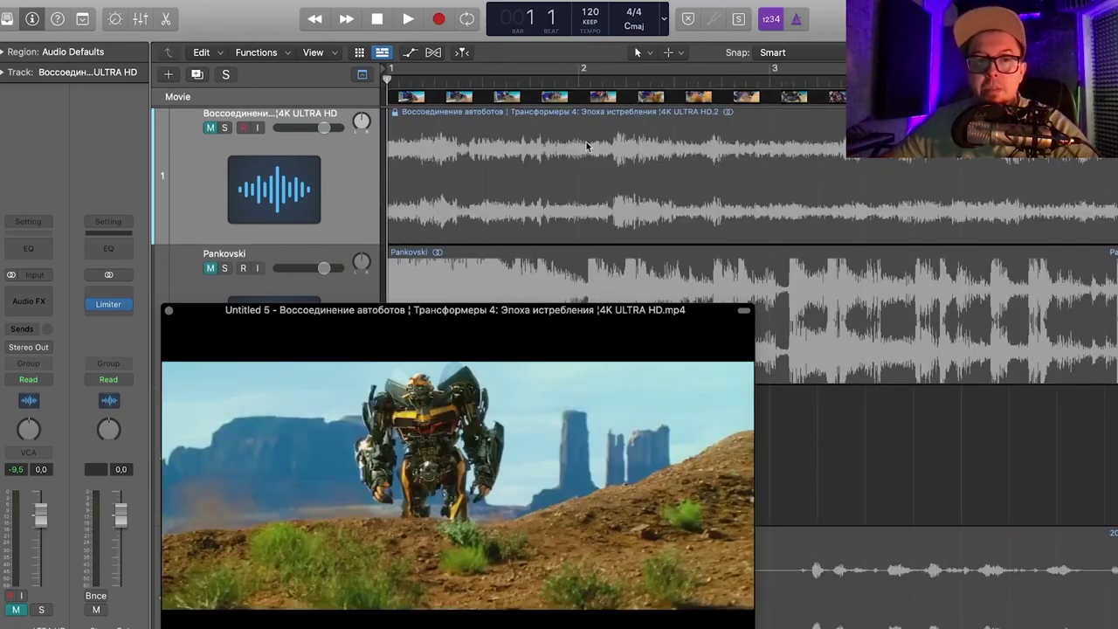
# - Return to the movie's start, lower the movie window, and scrub and play the opening transformation again
pyautogui.press('super+Right')
pyautogui.press('super+Right')
pyautogui.moveTo(467, 425); pyautogui.dragTo(435, 463)
pyautogui.moveTo(390, 81); pyautogui.dragTo(448, 74)
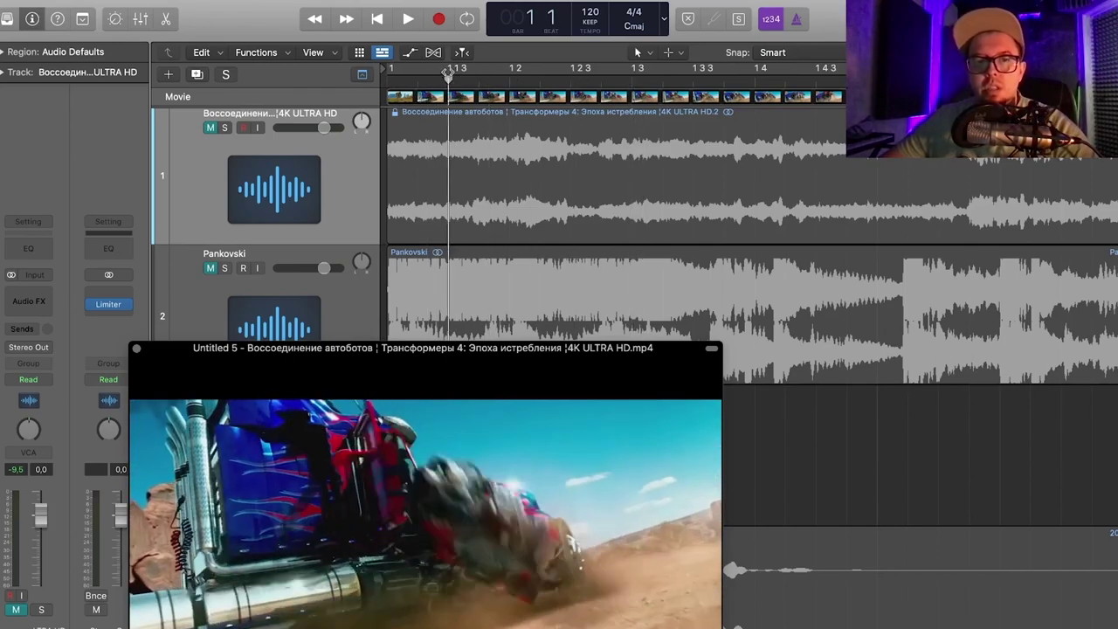
pyautogui.press('space')
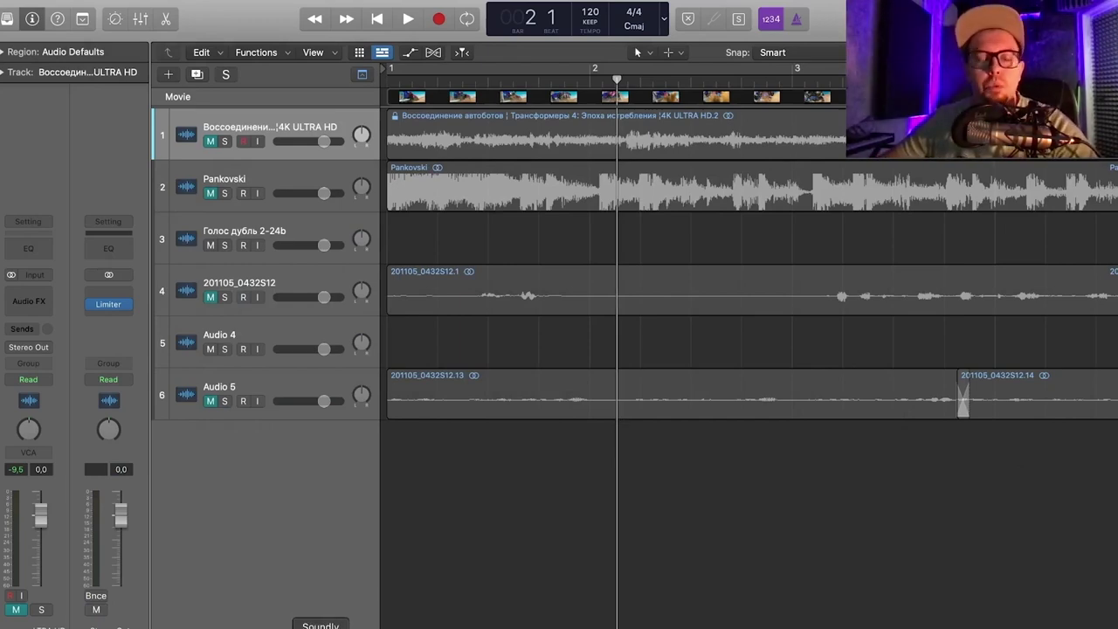
# - Switch to Soundly and browse its ready-made collections, including At The Beach, City By Day and Courtroom
pyautogui.click(321, 627)
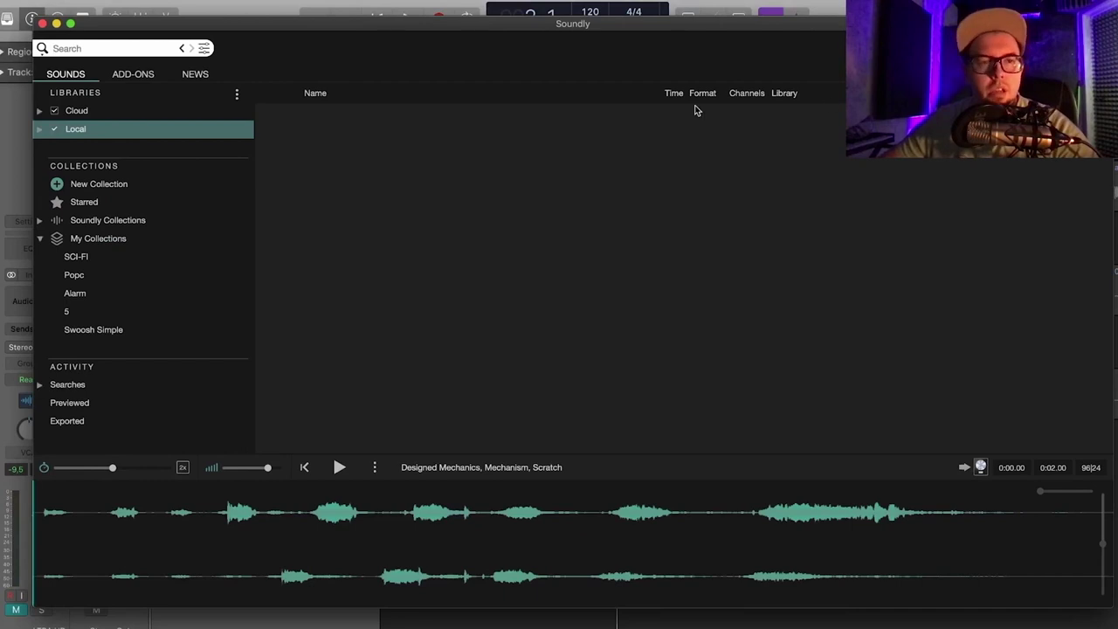
pyautogui.click(40, 221)
pyautogui.click(99, 268)
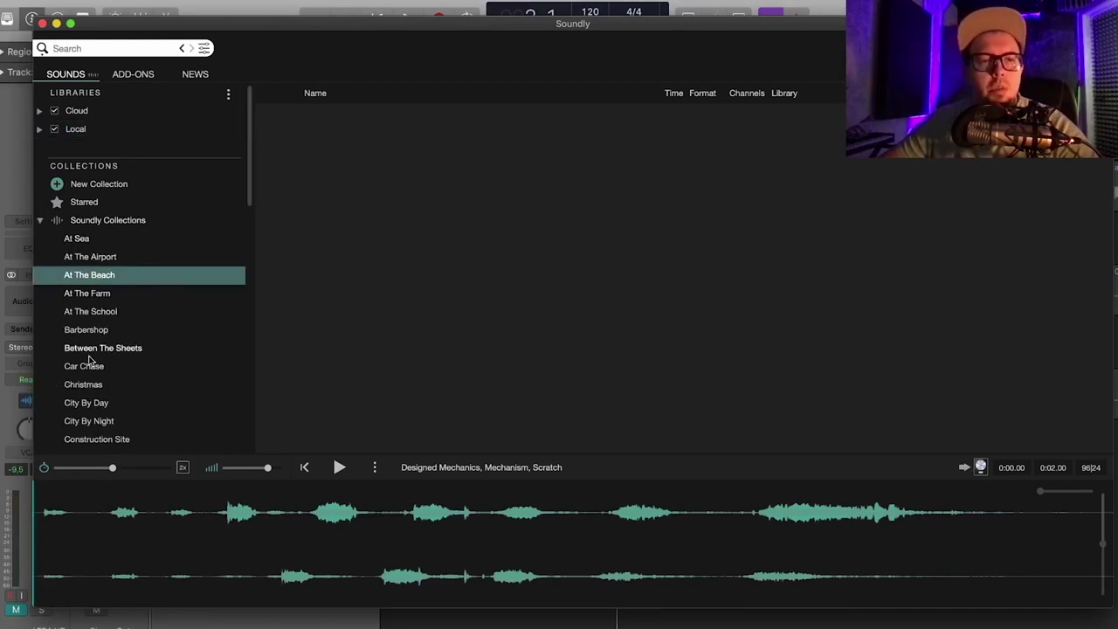
pyautogui.click(88, 404)
pyautogui.scroll(-3, 140, 349)
pyautogui.click(106, 312)
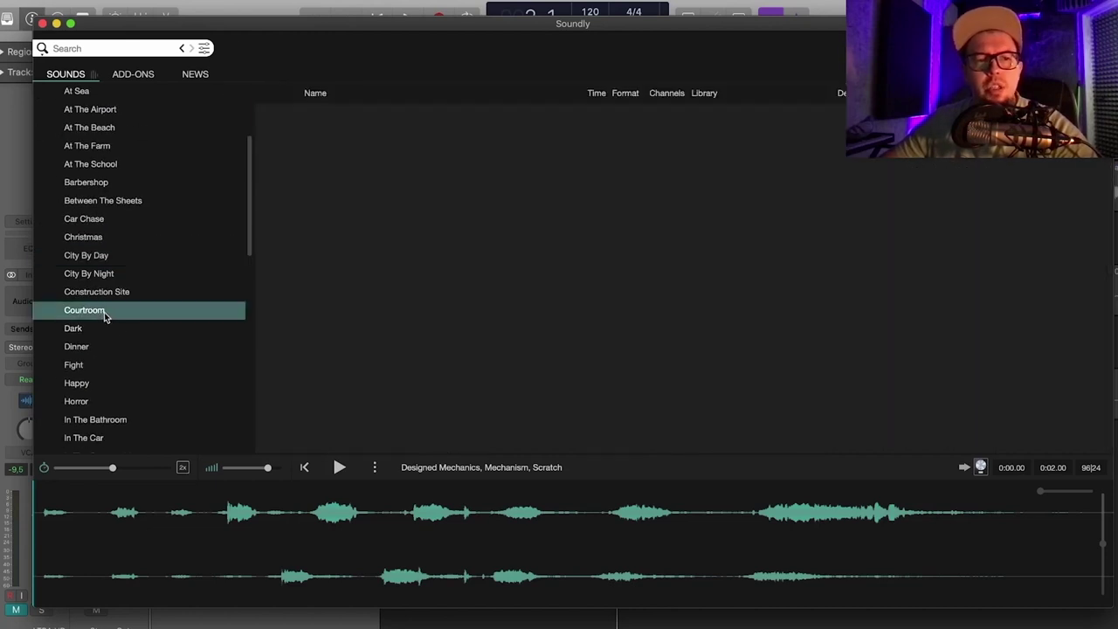
pyautogui.scroll(3, 141, 229)
# - Search for "mechanism" and restrict the search to the Cloud library
pyautogui.click(98, 48)
pyautogui.write('mwe')
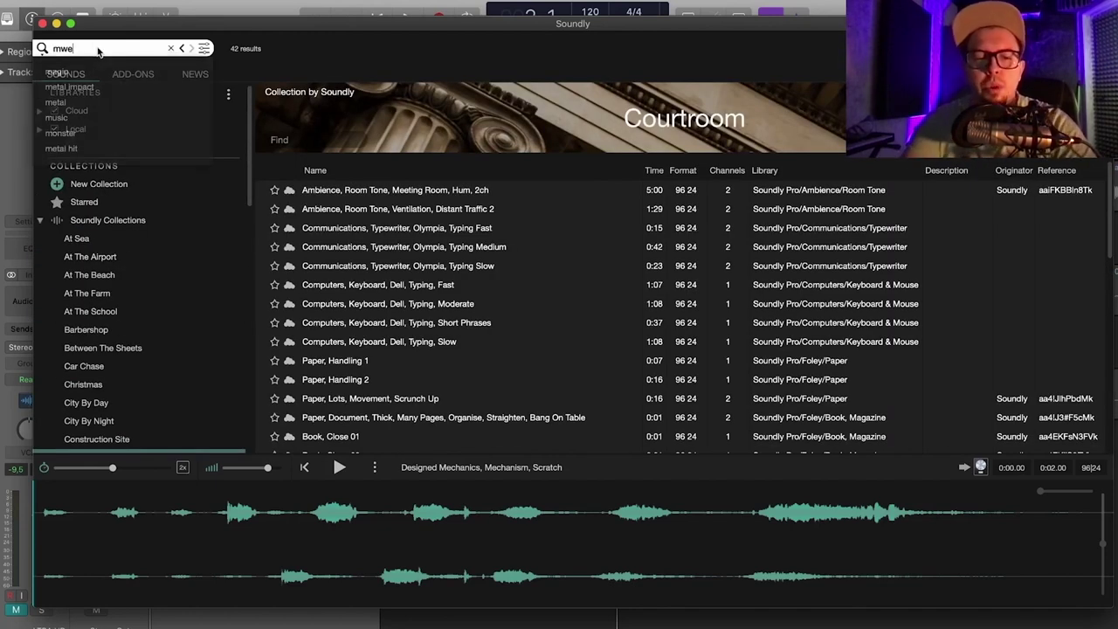
pyautogui.press('BackSpace')
pyautogui.write('e')
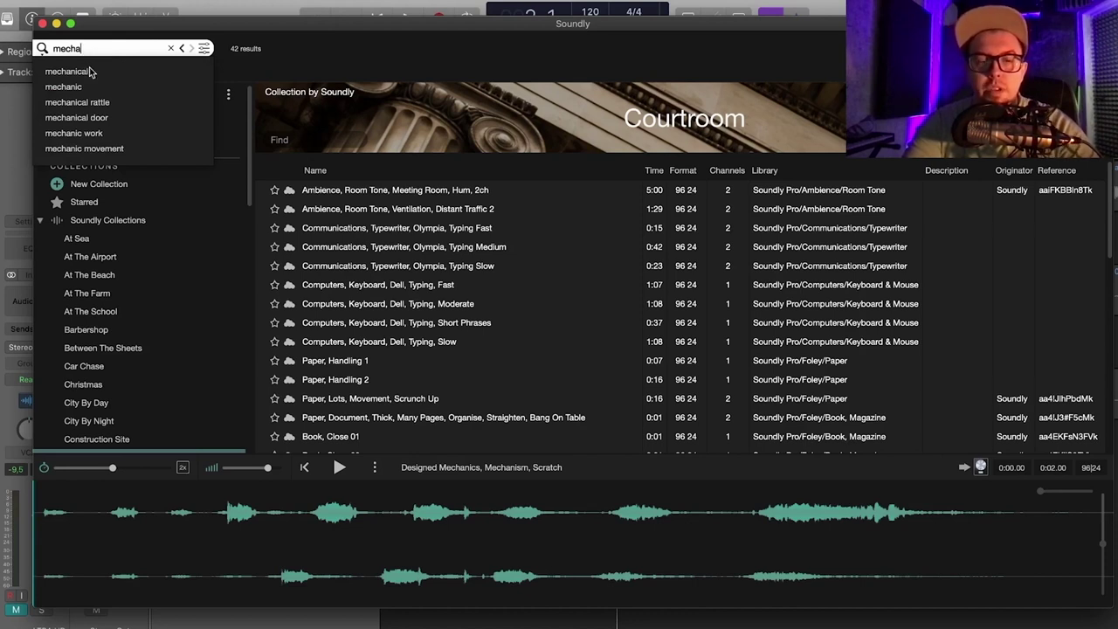
pyautogui.write('sm')
pyautogui.press('Return')
pyautogui.click(77, 110)
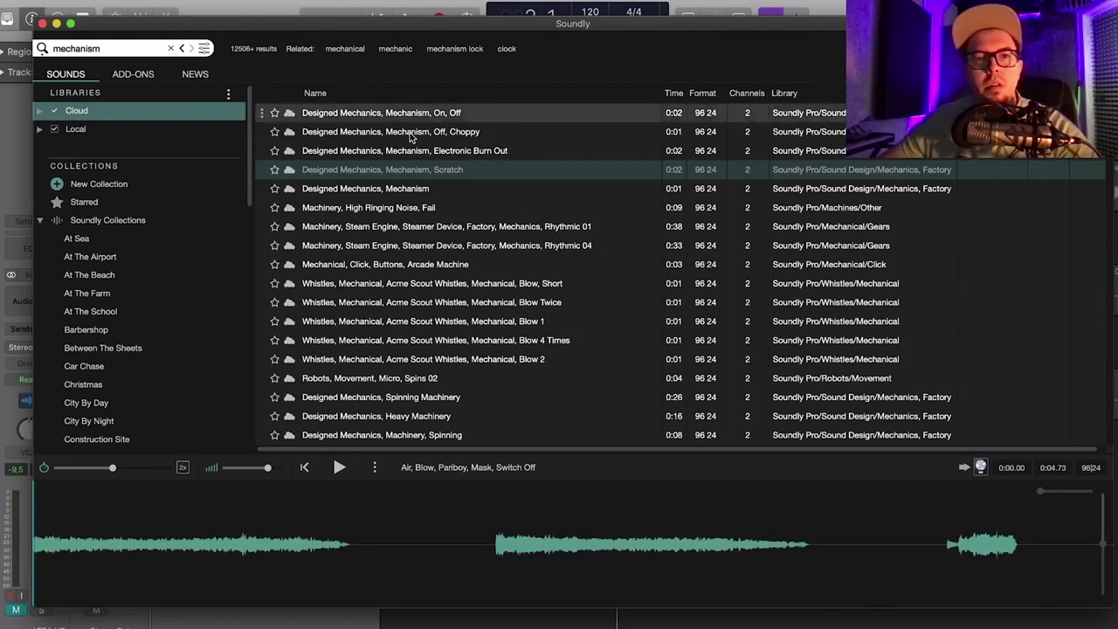
# - Audition the mechanism sounds and place "Designed Mechanics, Computer, Starting" on a new track 7 at the project's start
pyautogui.click(411, 227)
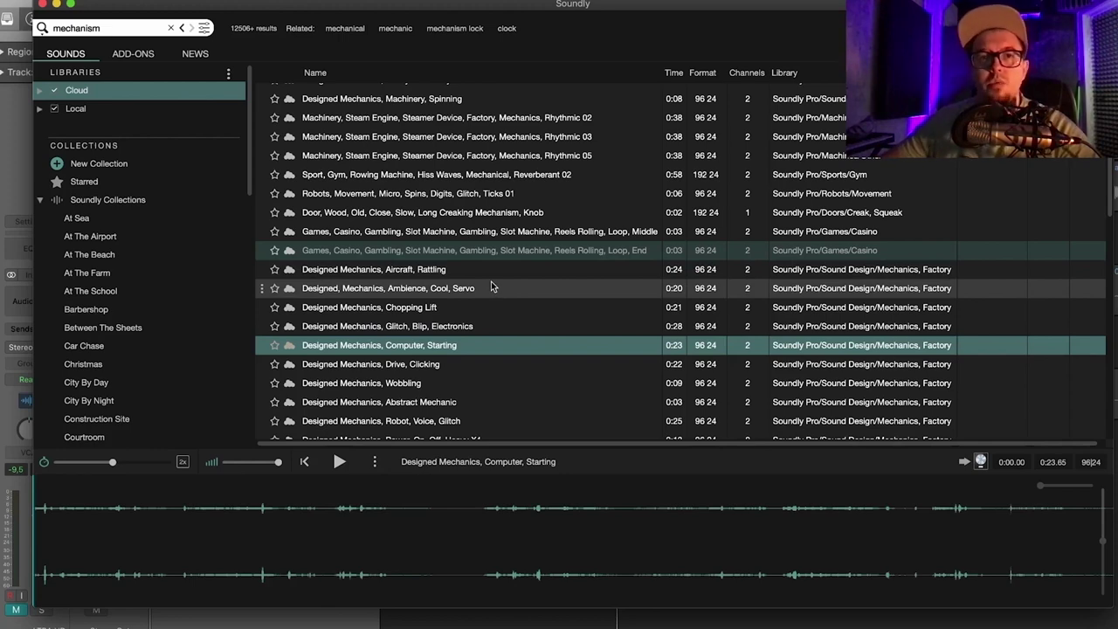
pyautogui.scroll(-3, 492, 287)
pyautogui.press('space')
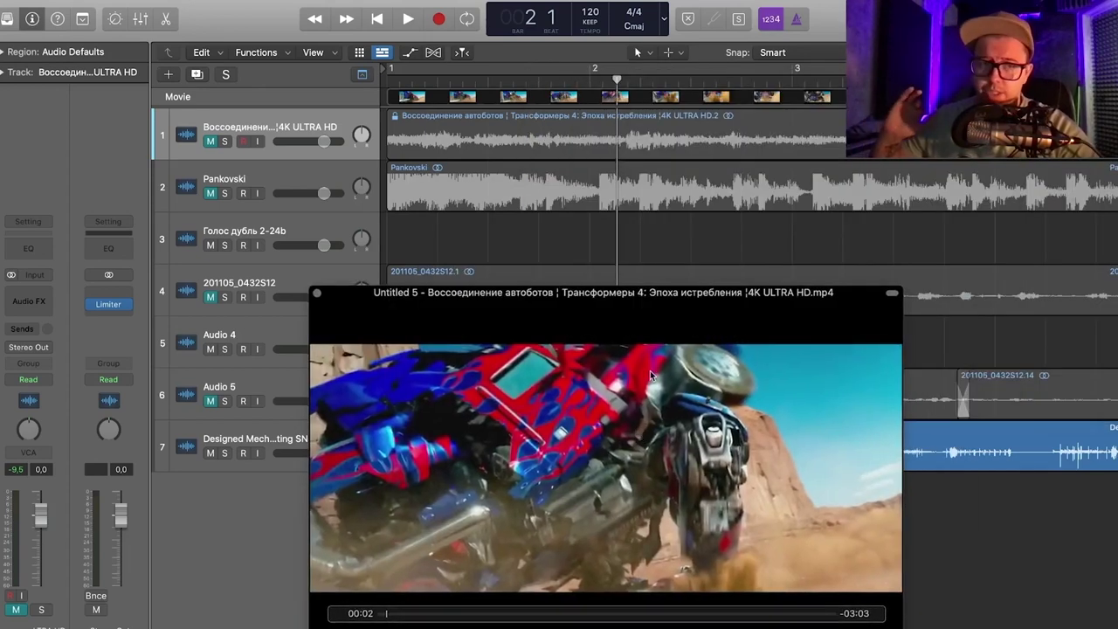
# - Move the movie window clear of the new mechanics region on track 7 and show the region's full length
pyautogui.moveTo(651, 370); pyautogui.dragTo(354, 83)
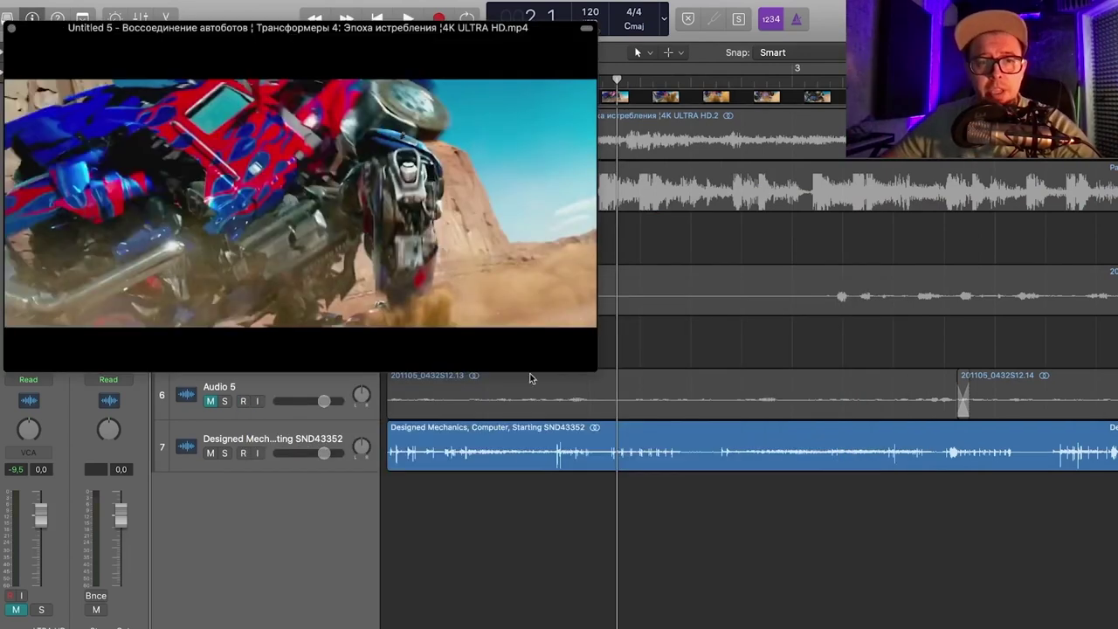
pyautogui.scroll(-5, 645, 446)
pyautogui.moveTo(463, 271)
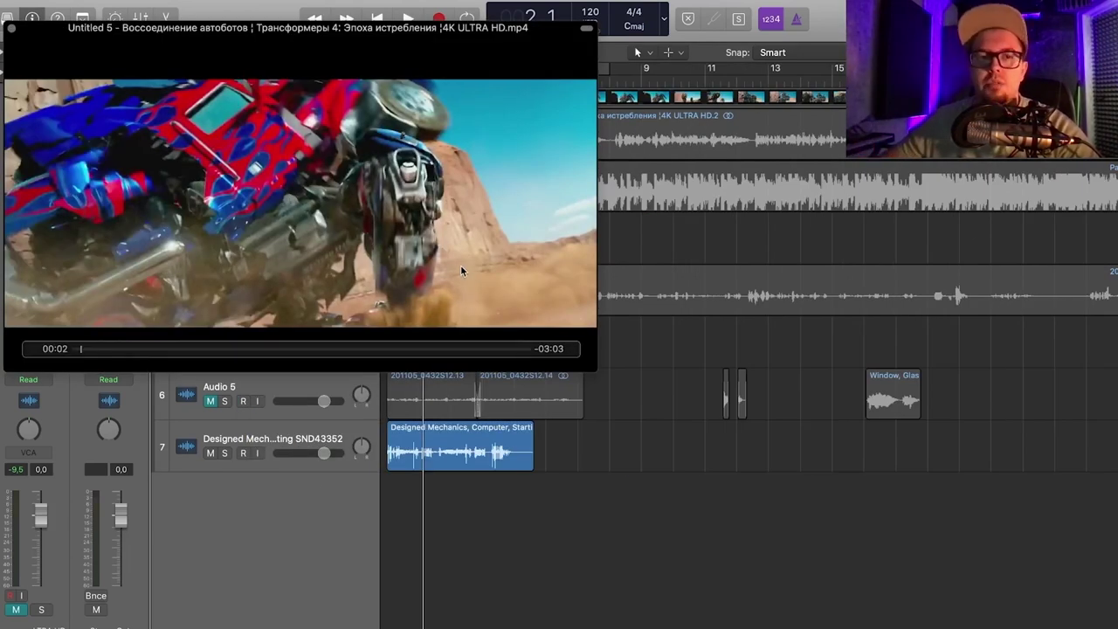
# - Audition more of Soundly's mechanism sounds and place the second burst of "Designed Mechanics, Power, On, Off, Heavy X4" on a new track 8
pyautogui.click(326, 624)
pyautogui.scroll(-3, 420, 262)
pyautogui.click(411, 264)
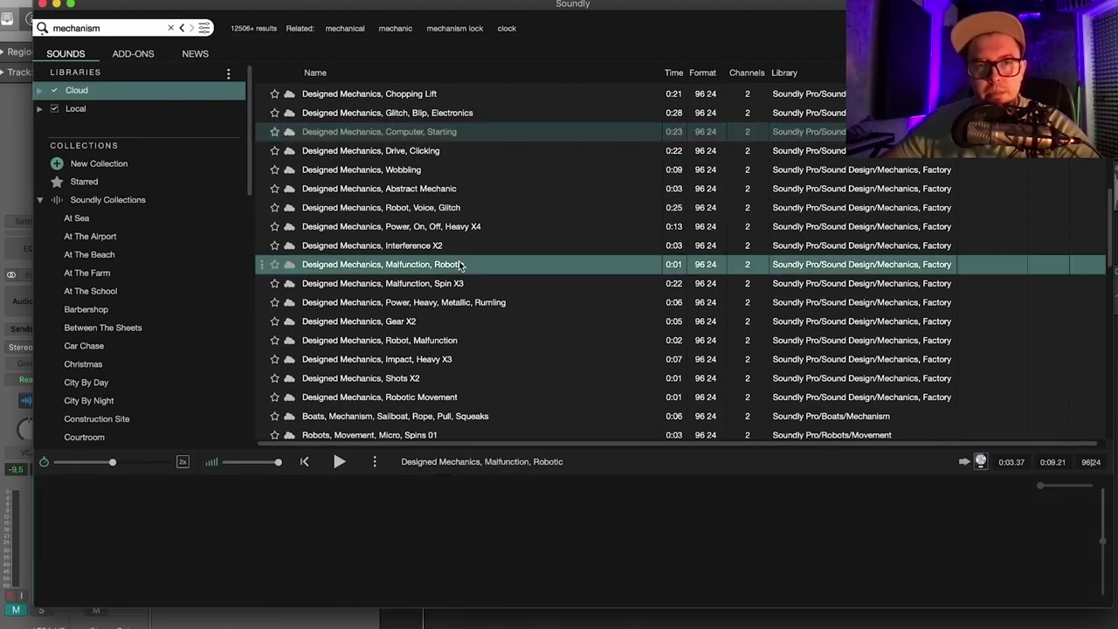
pyautogui.click(411, 207)
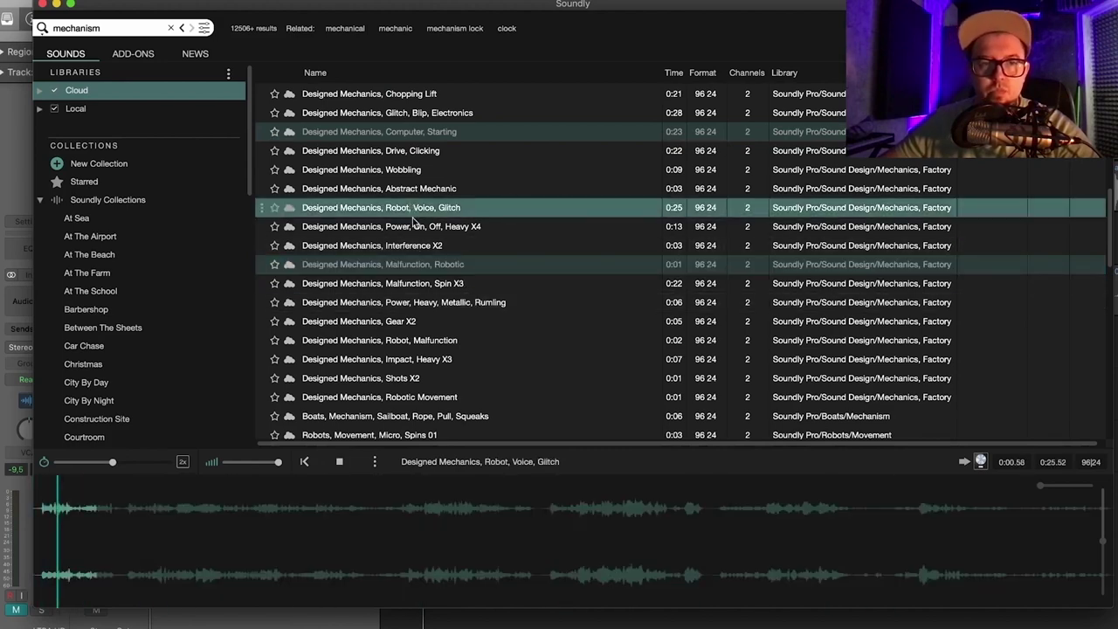
pyautogui.scroll(3, 411, 210)
pyautogui.click(413, 220)
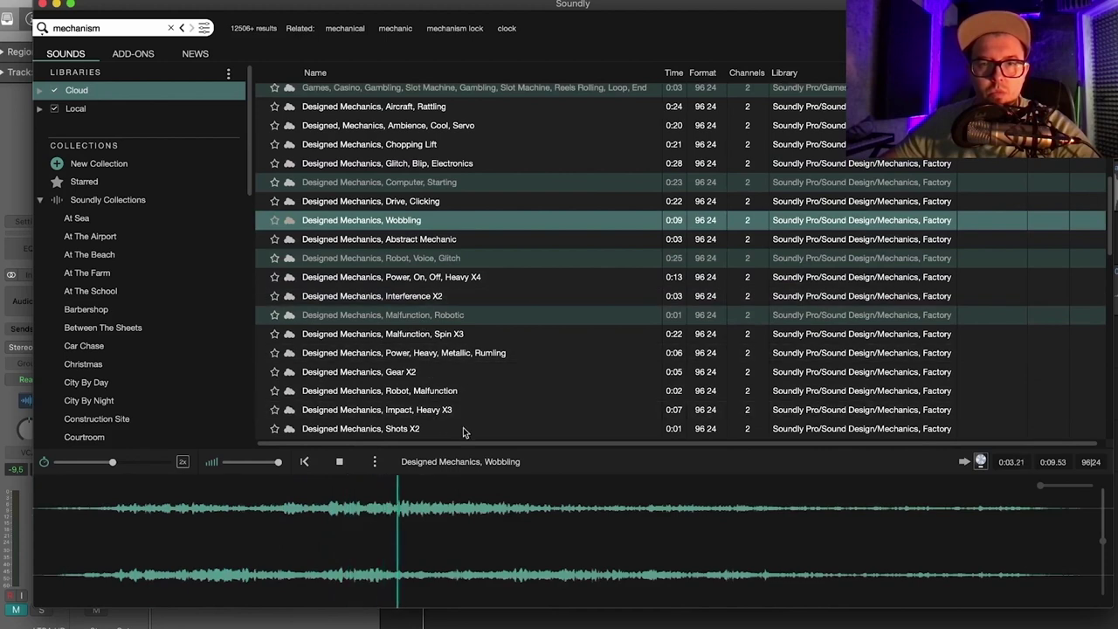
pyautogui.click(339, 461)
pyautogui.click(406, 277)
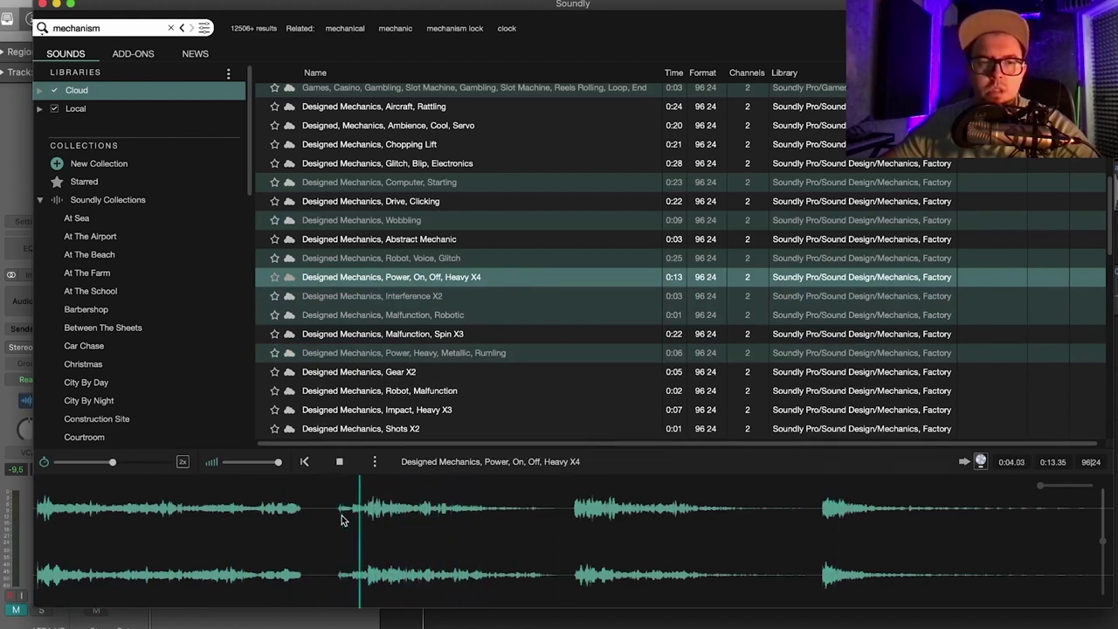
pyautogui.moveTo(334, 517); pyautogui.dragTo(422, 517)
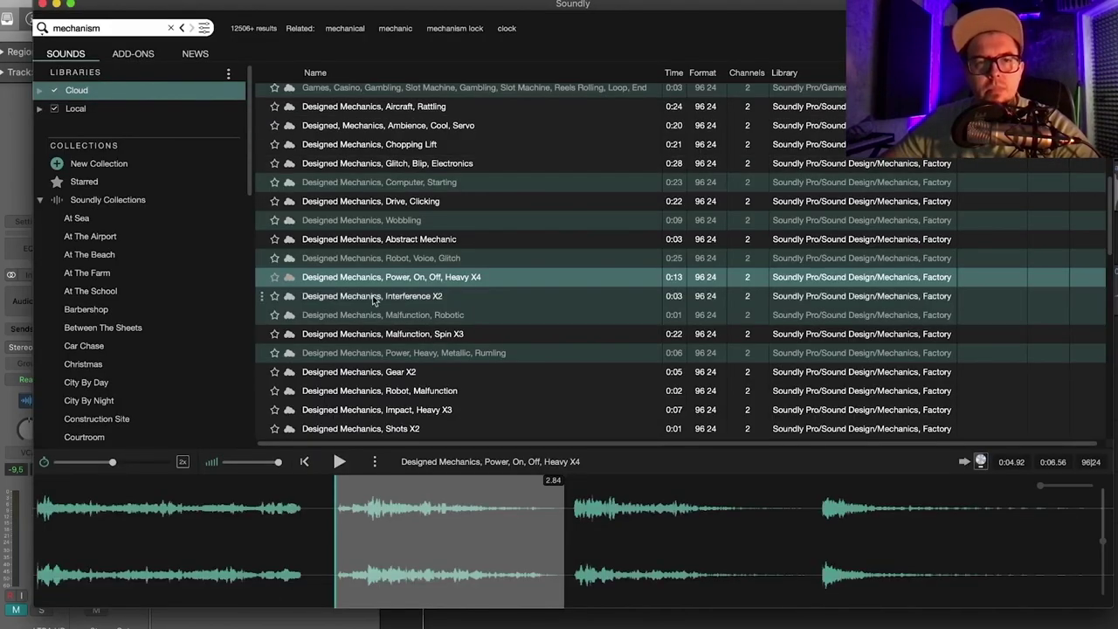
# - Place the first gear movement from "Designed Mechanics, Gear X2" on a new track 9 in the project
pyautogui.click(358, 371)
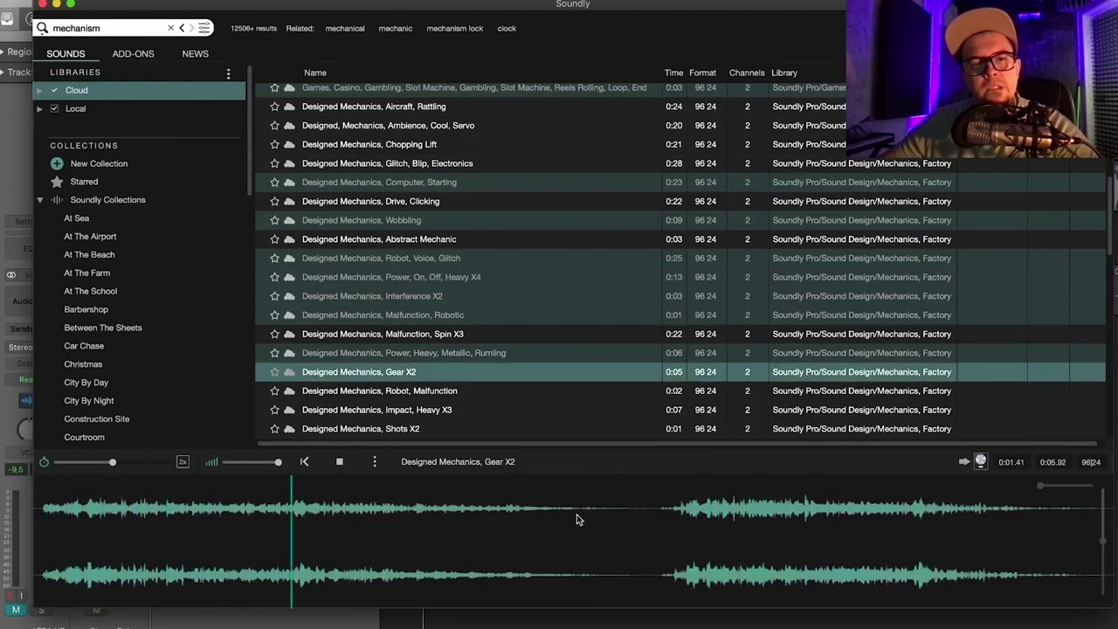
pyautogui.moveTo(604, 524); pyautogui.dragTo(33, 524)
pyautogui.moveTo(278, 523); pyautogui.dragTo(431, 543)
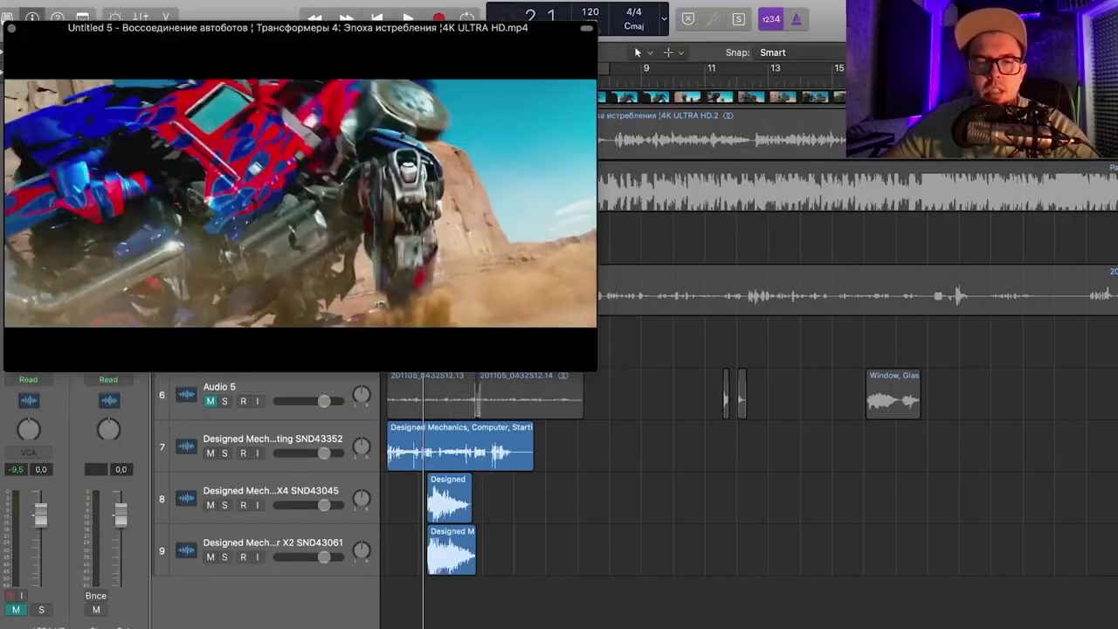
# - Move the Gear X2 region on track 9 to the project's start and solo that track
pyautogui.press('super+Right')
pyautogui.press('super+Right')
pyautogui.press('super+Right')
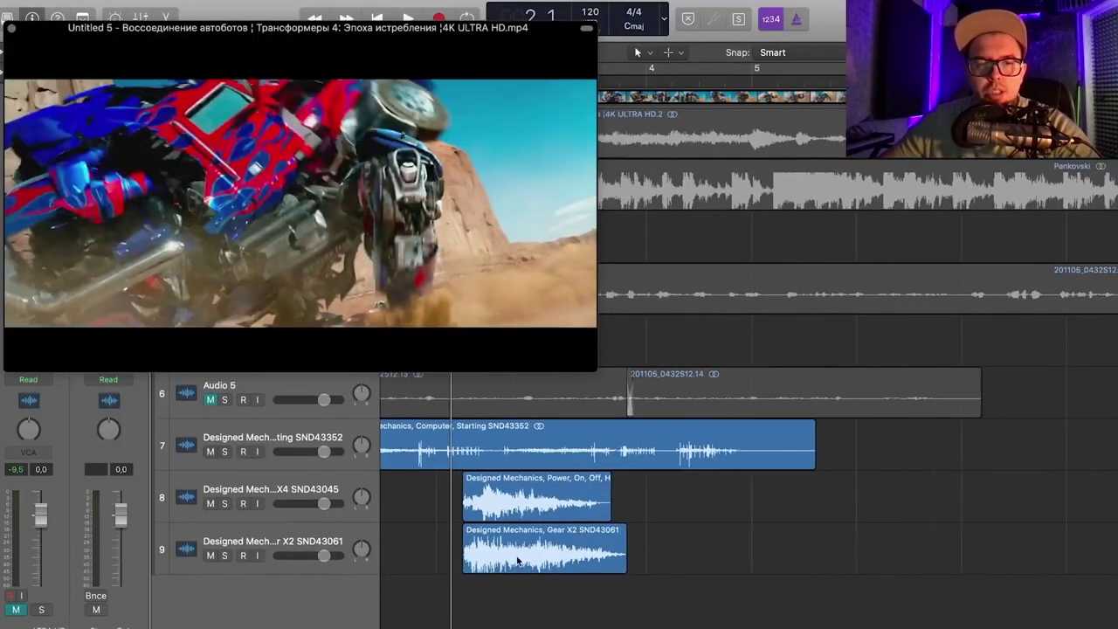
pyautogui.moveTo(599, 552); pyautogui.dragTo(468, 551)
pyautogui.click(224, 556)
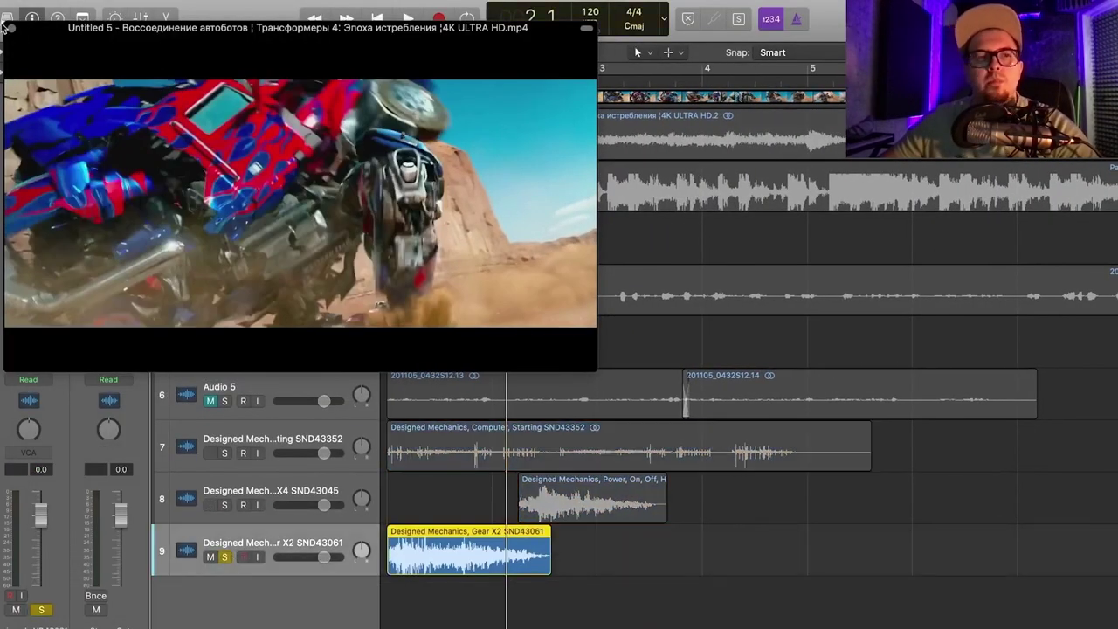
# - Close the floating movie window to uncover the full track list
pyautogui.click(11, 28)
pyautogui.press('super+Down')
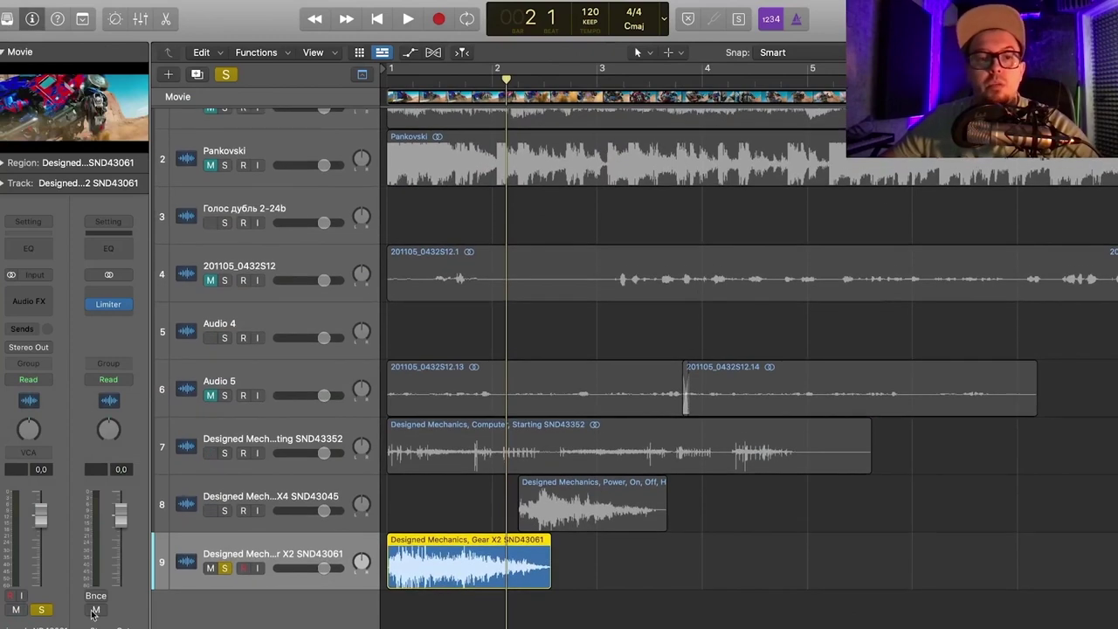
pyautogui.press('super+Up')
# - Search Soundly for "squeak" and place "Door, Wood, Squeak, Creak, Fast 1" at the project's start on a new track 10
pyautogui.write('ыйг')
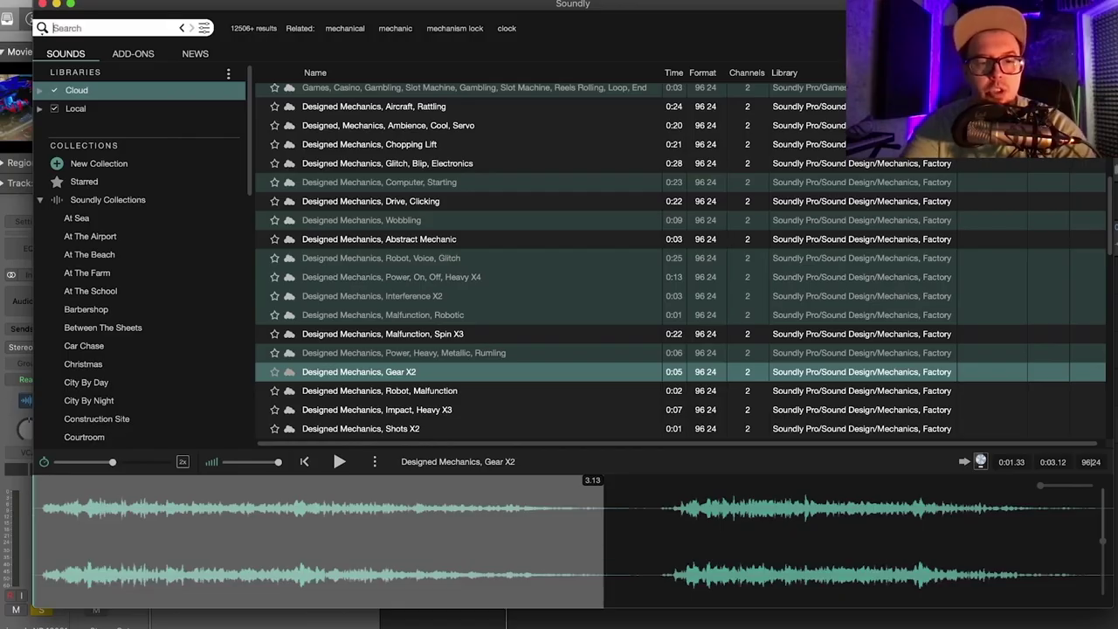
pyautogui.write('squ')
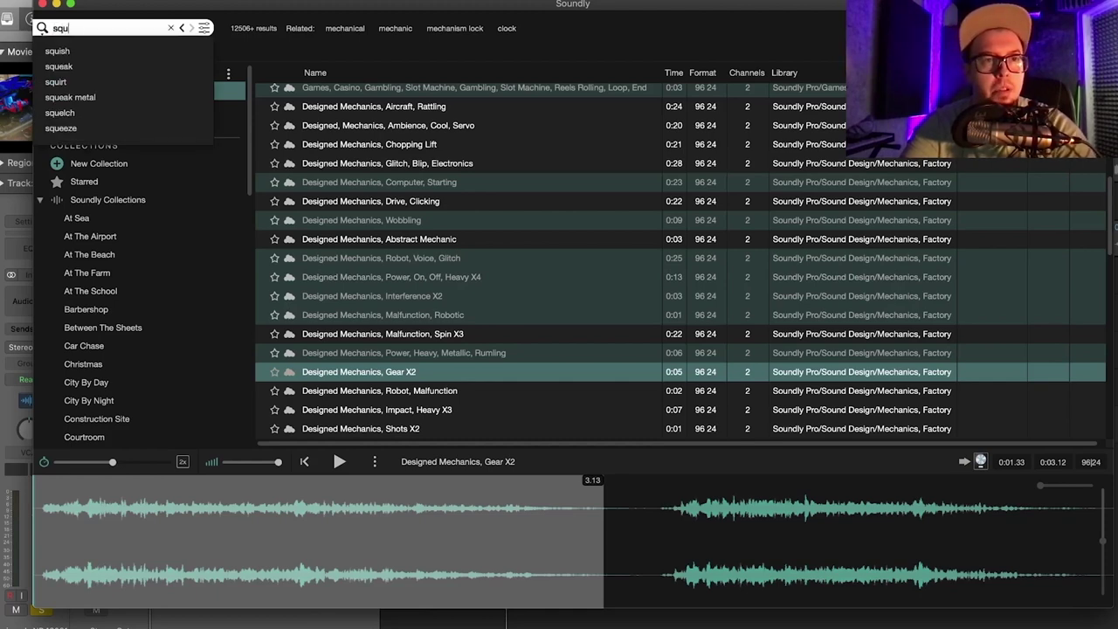
pyautogui.click(56, 69)
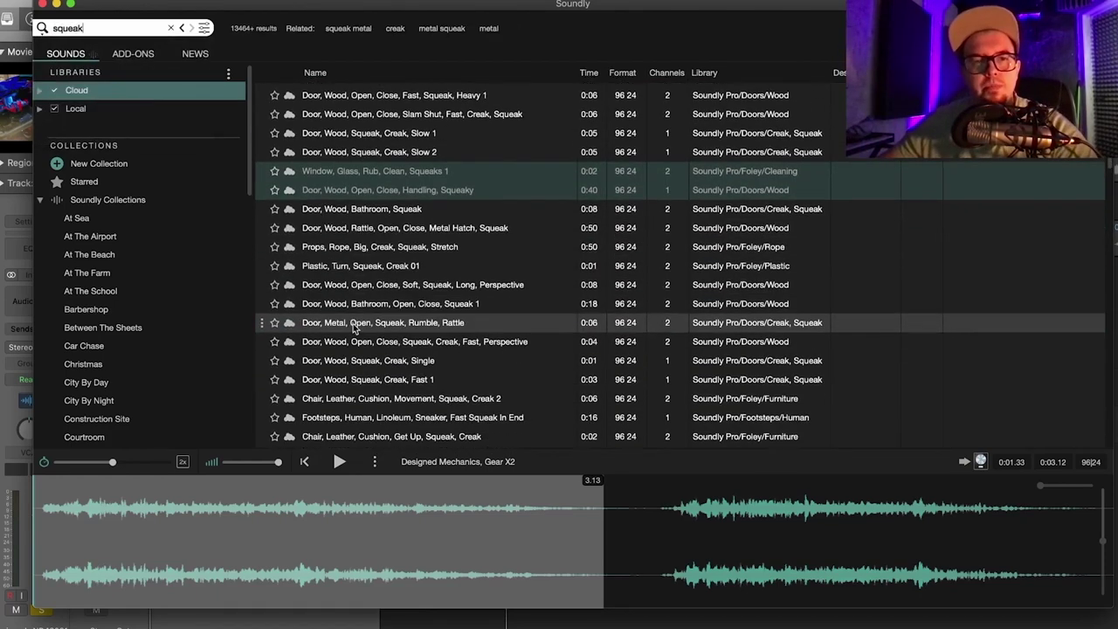
pyautogui.click(338, 337)
pyautogui.scroll(-3, 399, 394)
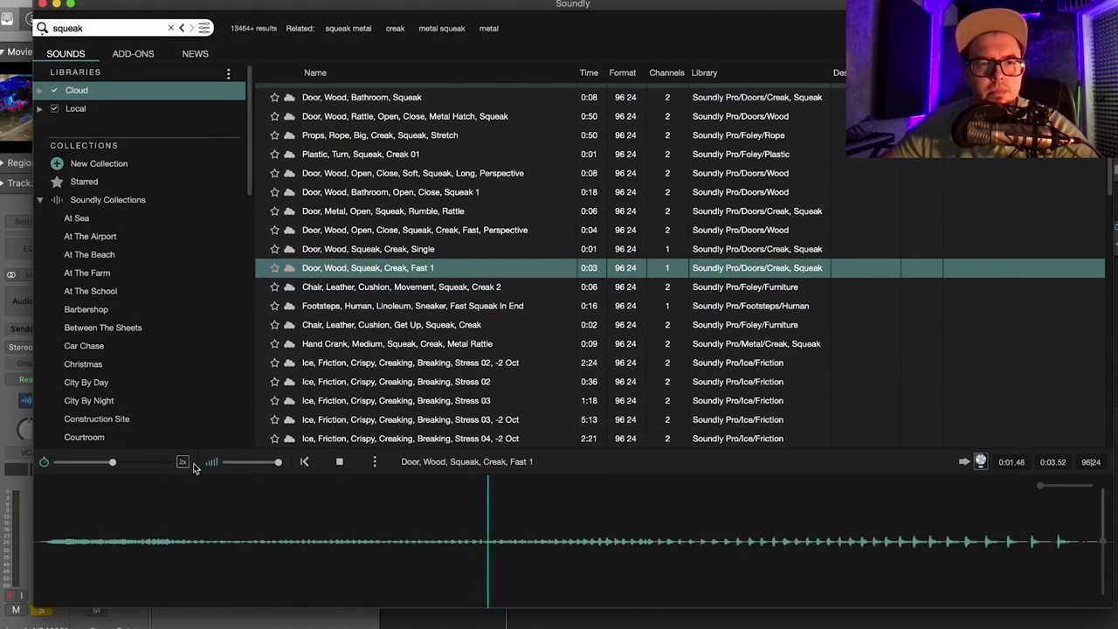
pyautogui.click(586, 543)
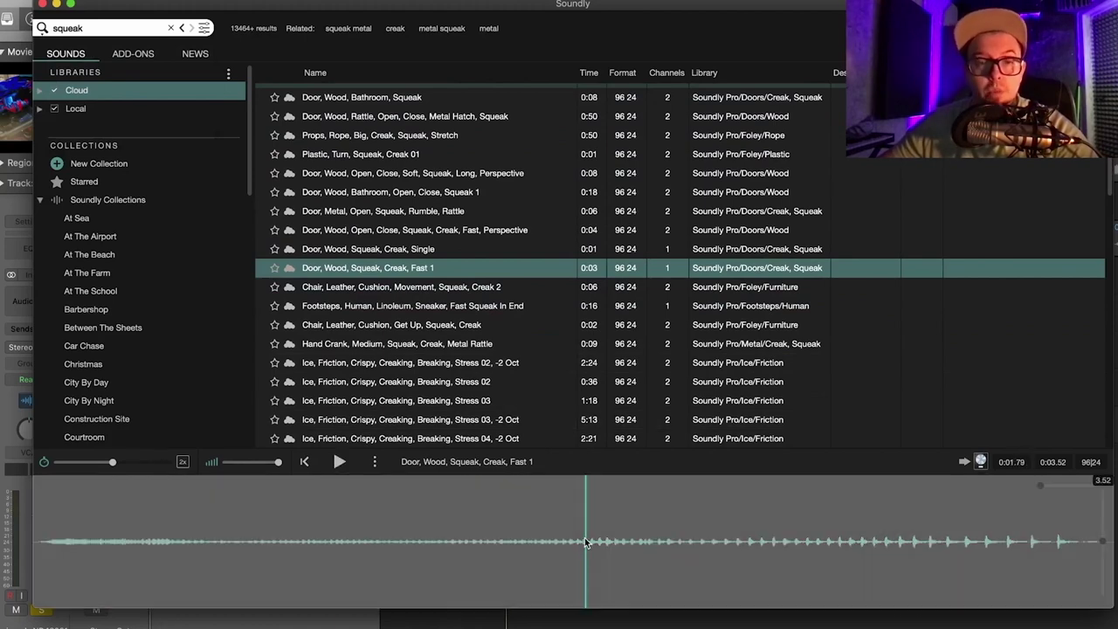
pyautogui.moveTo(871, 491); pyautogui.dragTo(400, 509)
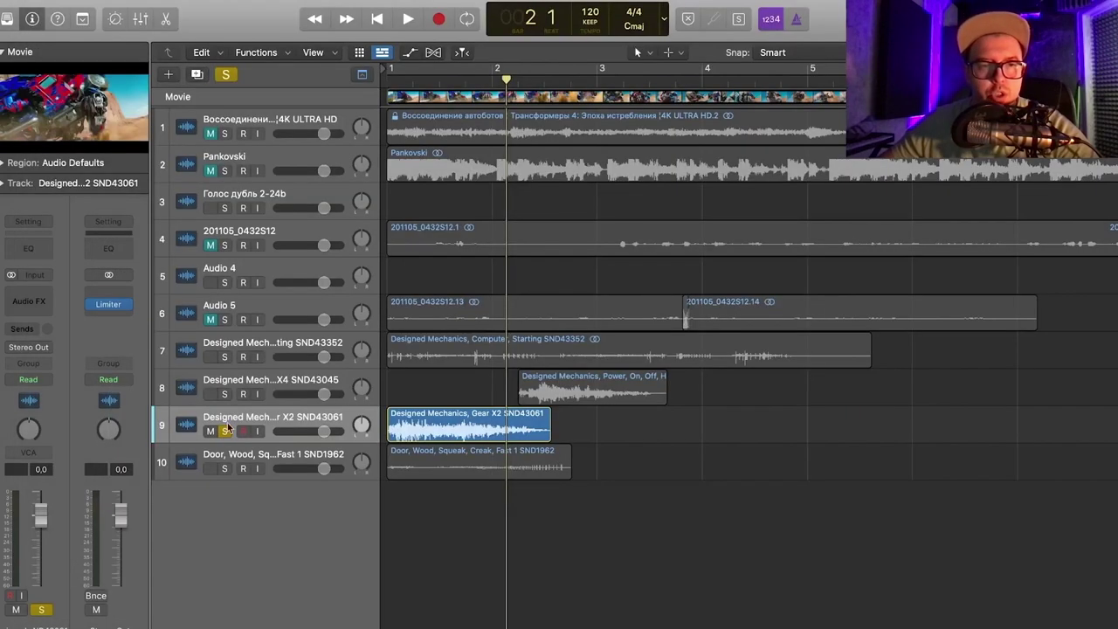
# - Solo the door squeak on track 10 instead of track 9 and set the cycle range from bar 1 to bar 3
pyautogui.click(224, 431)
pyautogui.click(224, 468)
pyautogui.press('super+Down')
pyautogui.press('super+Down')
pyautogui.press('super+Down')
pyautogui.press('super+Down')
pyautogui.press('super+Down')
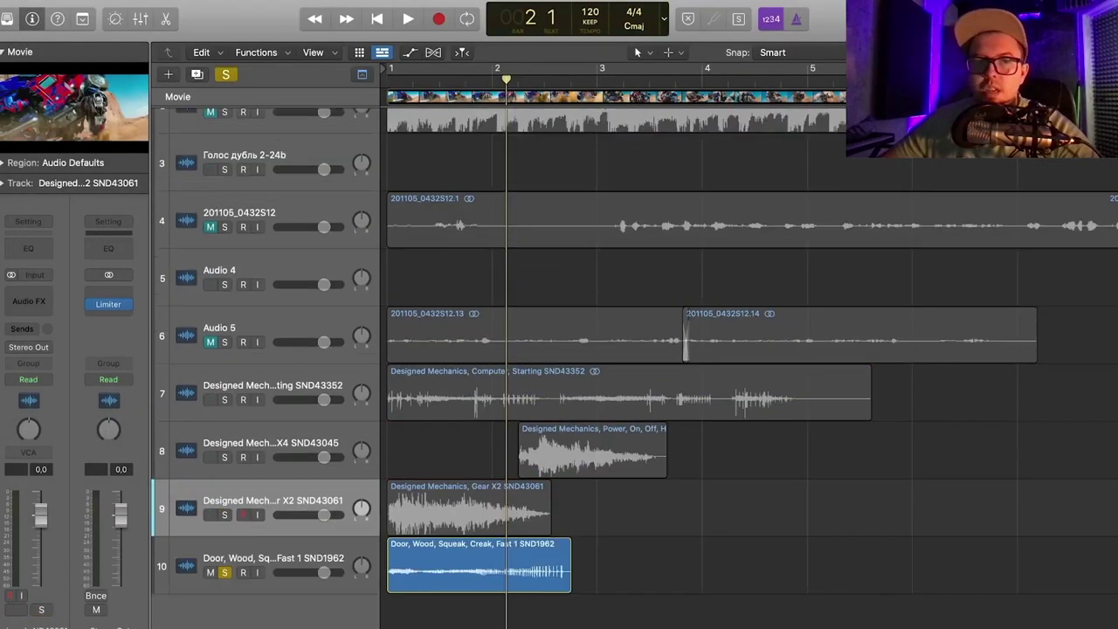
pyautogui.moveTo(599, 74); pyautogui.dragTo(133, 140)
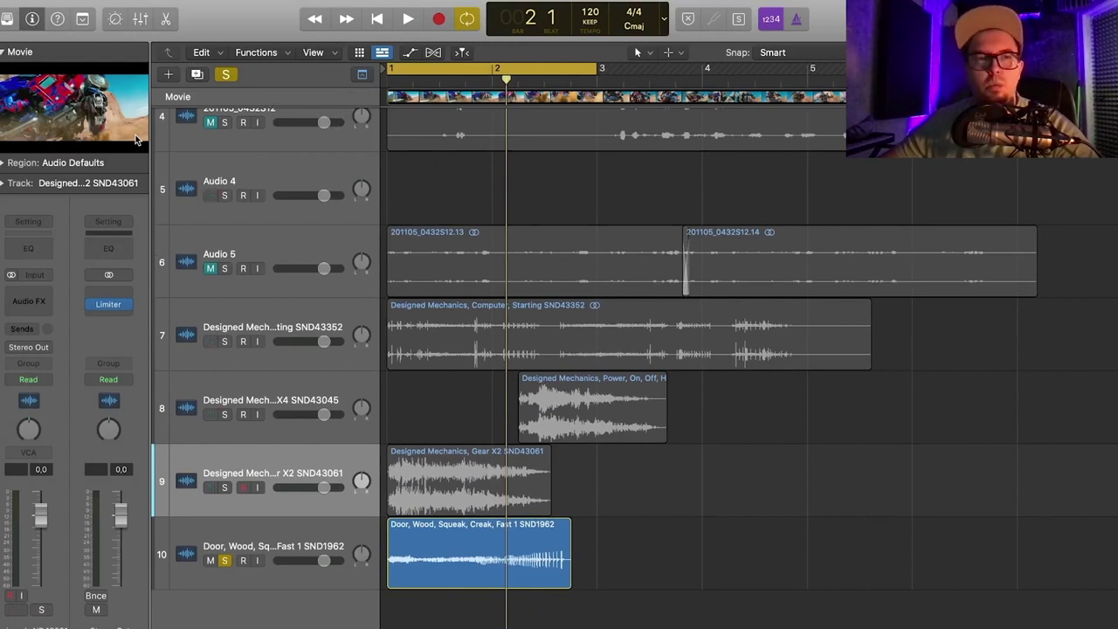
# - Add a Compressor to the door squeak track and lower its threshold while the region plays
pyautogui.click(40, 300)
pyautogui.press('Escape')
pyautogui.click(29, 301)
pyautogui.click(249, 430)
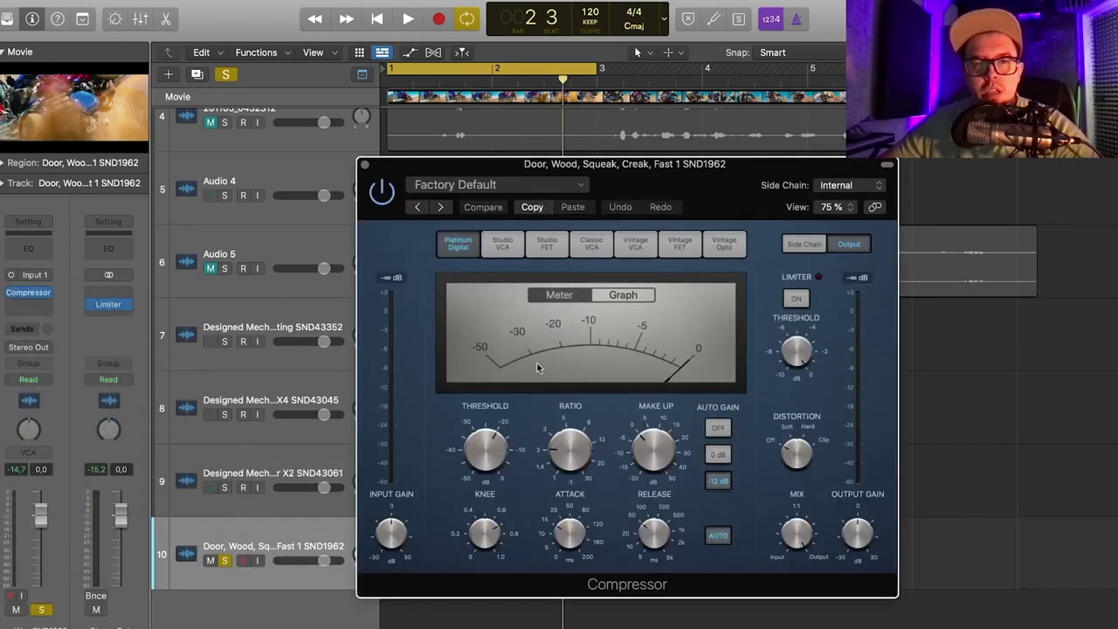
pyautogui.press('space')
pyautogui.moveTo(481, 454); pyautogui.dragTo(475, 465)
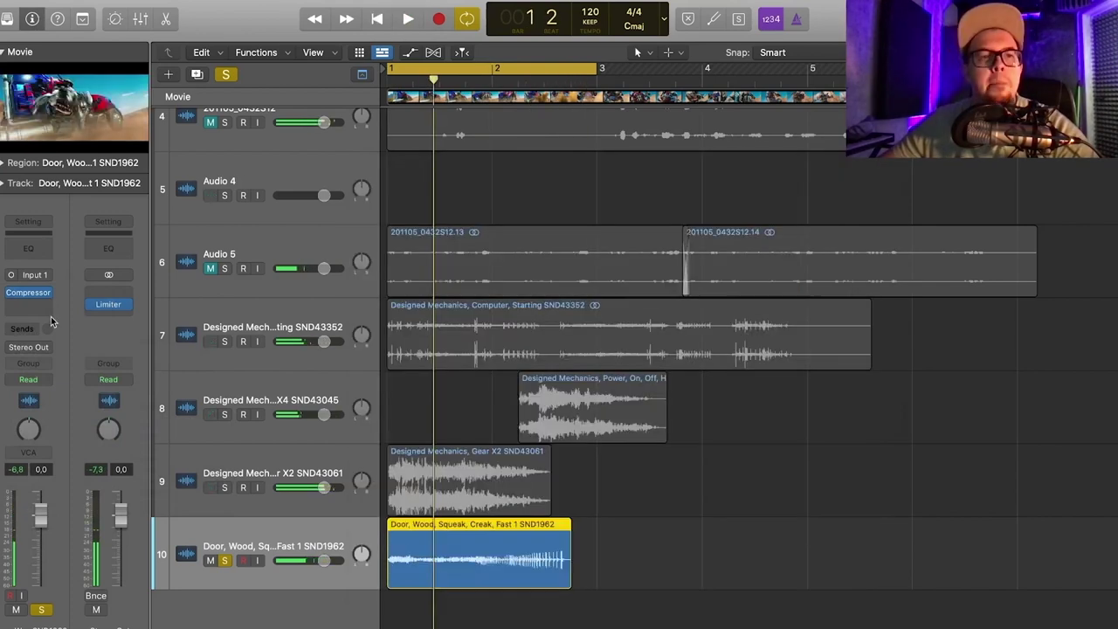
pyautogui.click(31, 305)
pyautogui.moveTo(96, 575)
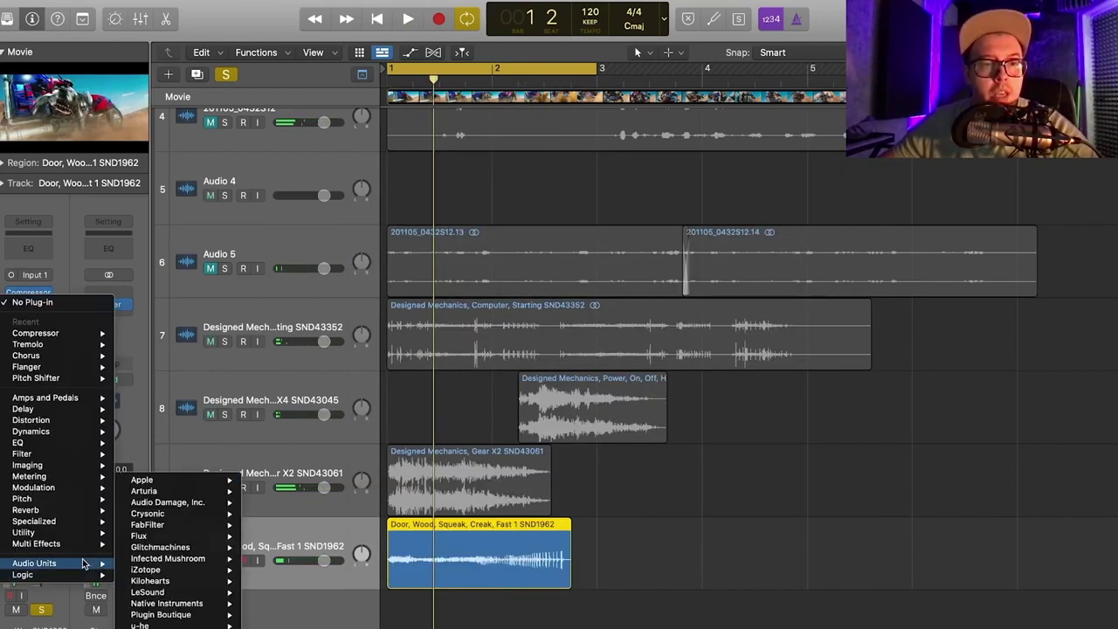
pyautogui.moveTo(154, 537)
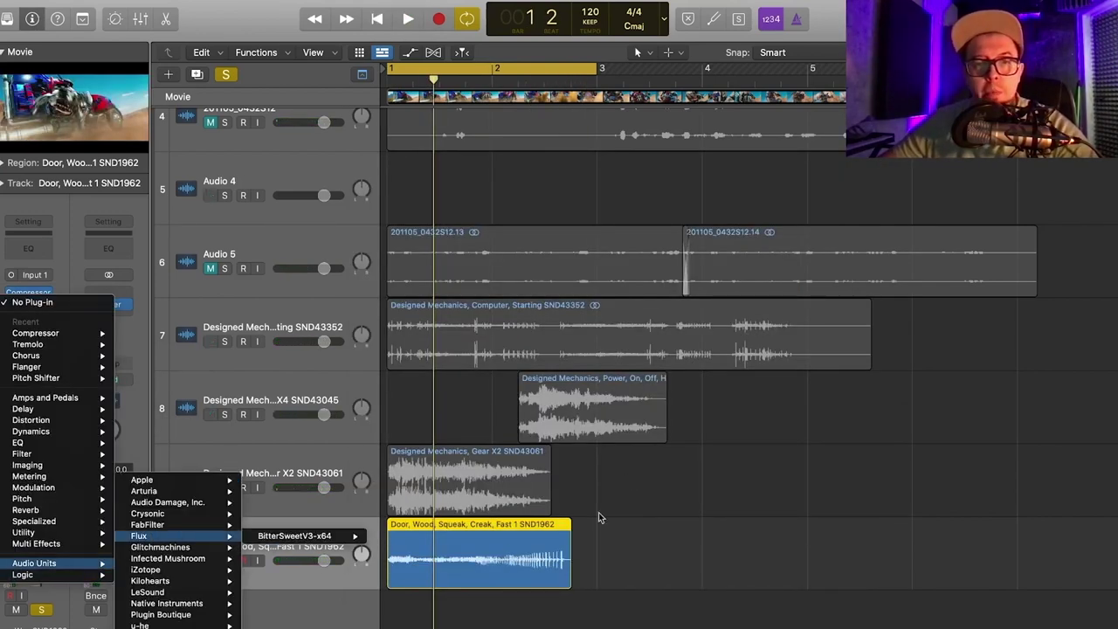
pyautogui.click(185, 270)
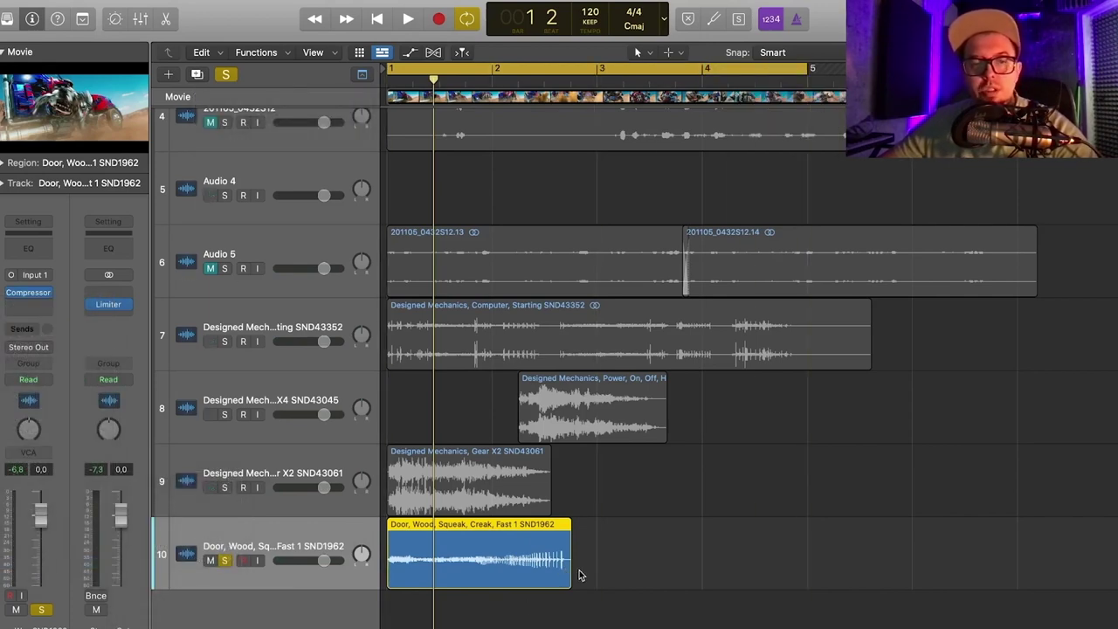
# - Extend the cycle range to bar 5, time-stretch the door squeak region to about 3.4 bars long
pyautogui.moveTo(564, 562); pyautogui.dragTo(734, 569)
pyautogui.press('space')
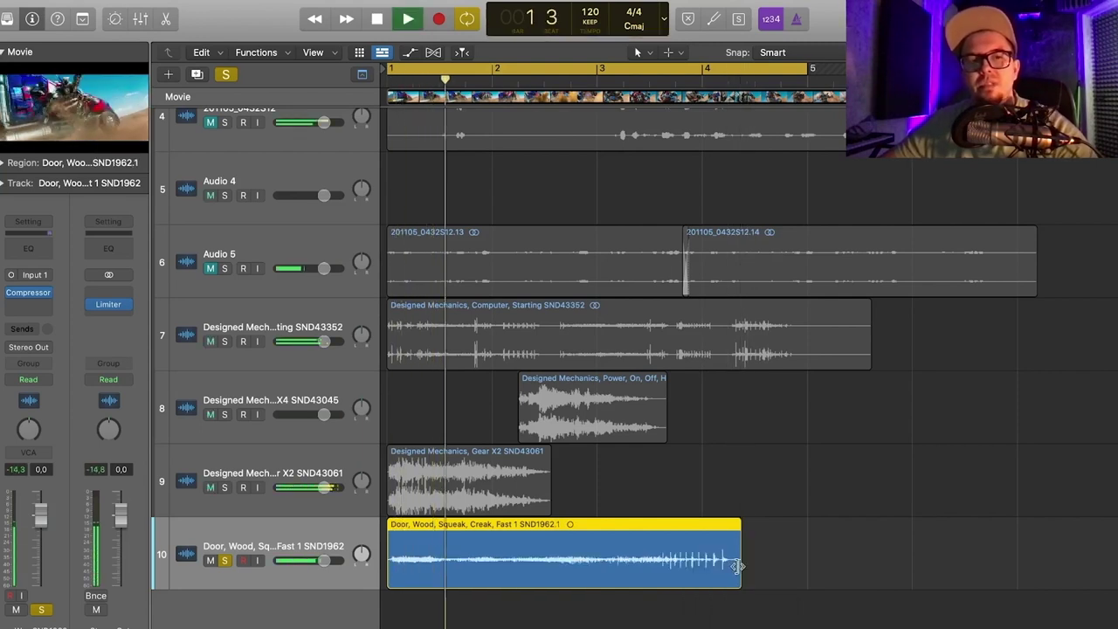
pyautogui.press('space')
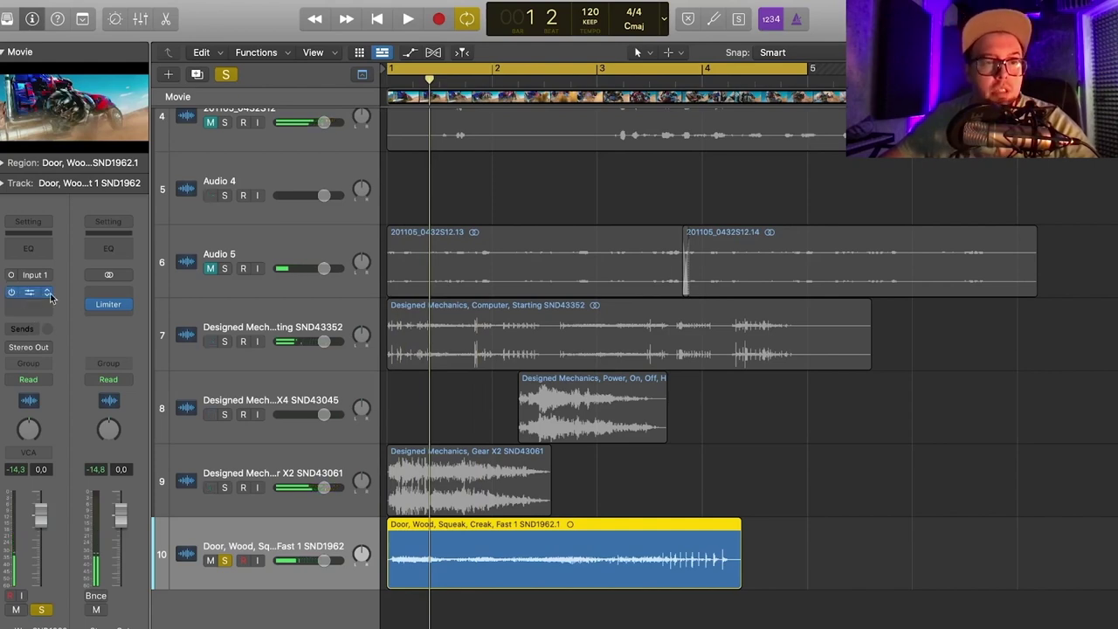
# - Add a Channel EQ to the door squeak track and set its third band to 78 Hz at -1.2 dB
pyautogui.click(49, 298)
pyautogui.moveTo(35, 564)
pyautogui.click(29, 248)
pyautogui.click(29, 248)
pyautogui.click(427, 445)
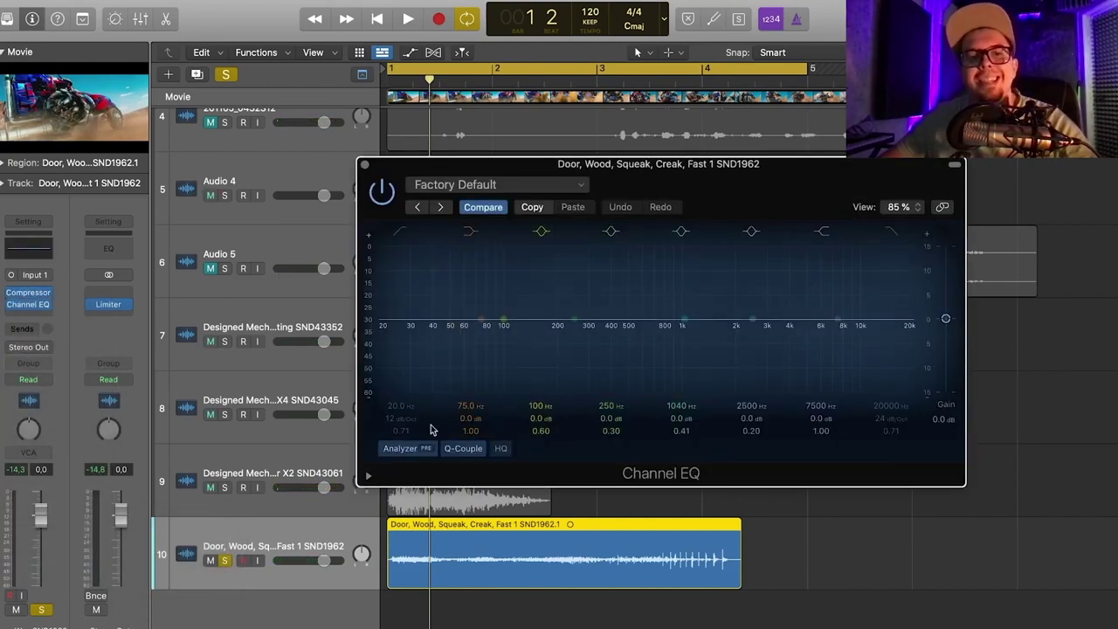
pyautogui.moveTo(661, 163); pyautogui.dragTo(806, 56)
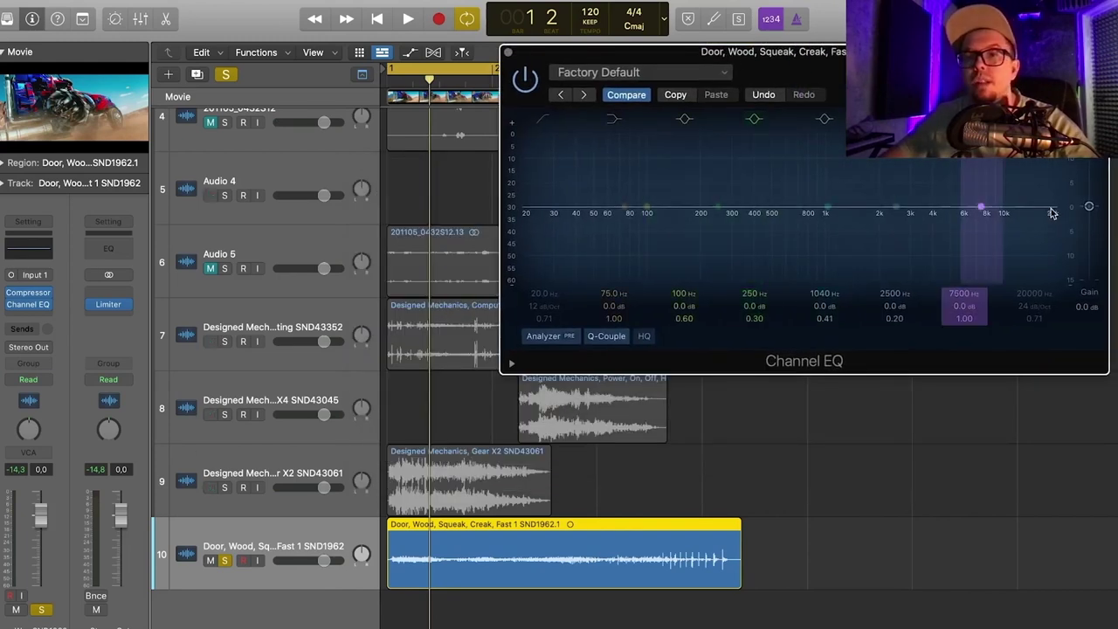
pyautogui.moveTo(647, 210)
pyautogui.mouseDown()
pyautogui.moveTo(656, 180)
pyautogui.moveTo(612, 282)
pyautogui.moveTo(630, 216)
pyautogui.mouseUp()
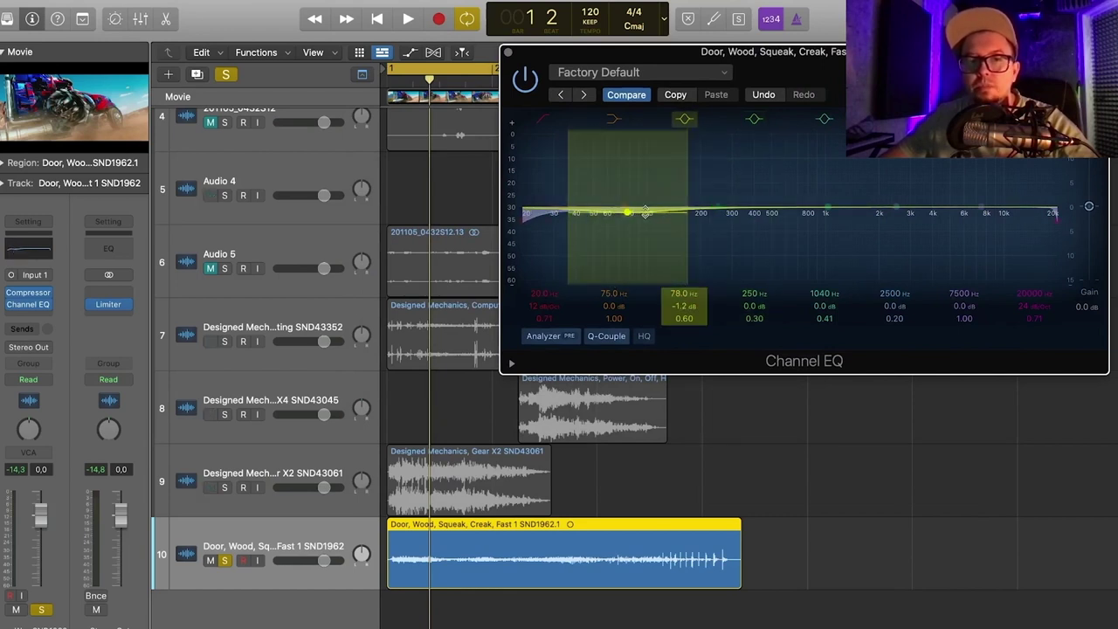
# - Record automation for the door squeak track by sweeping the Channel EQ's third band upward in frequency during playback
pyautogui.click(45, 380)
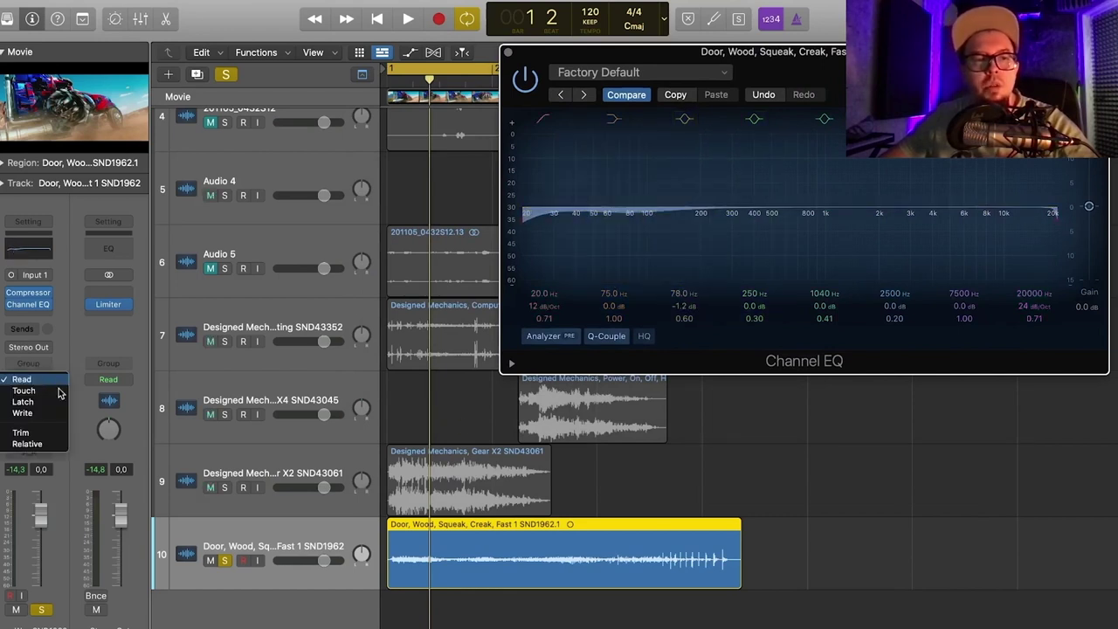
pyautogui.click(797, 311)
pyautogui.press('space')
pyautogui.moveTo(636, 229); pyautogui.dragTo(708, 214)
# - Add the Ringshifter modulation effect to the door squeak track and give it the "Groove Shadow 07" preset
pyautogui.click(43, 304)
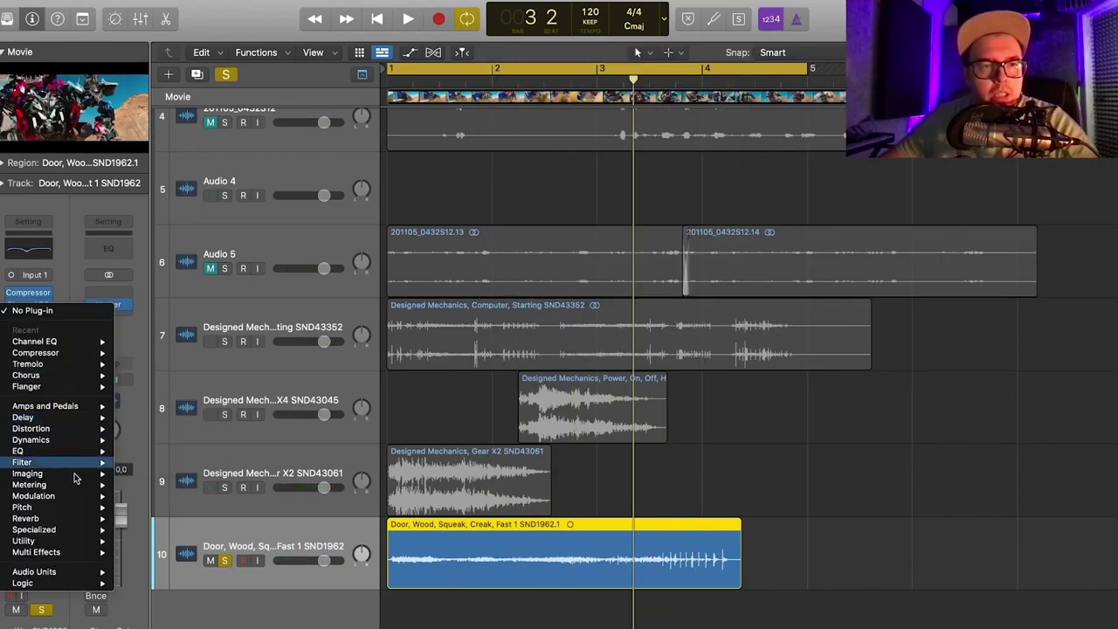
pyautogui.moveTo(44, 496)
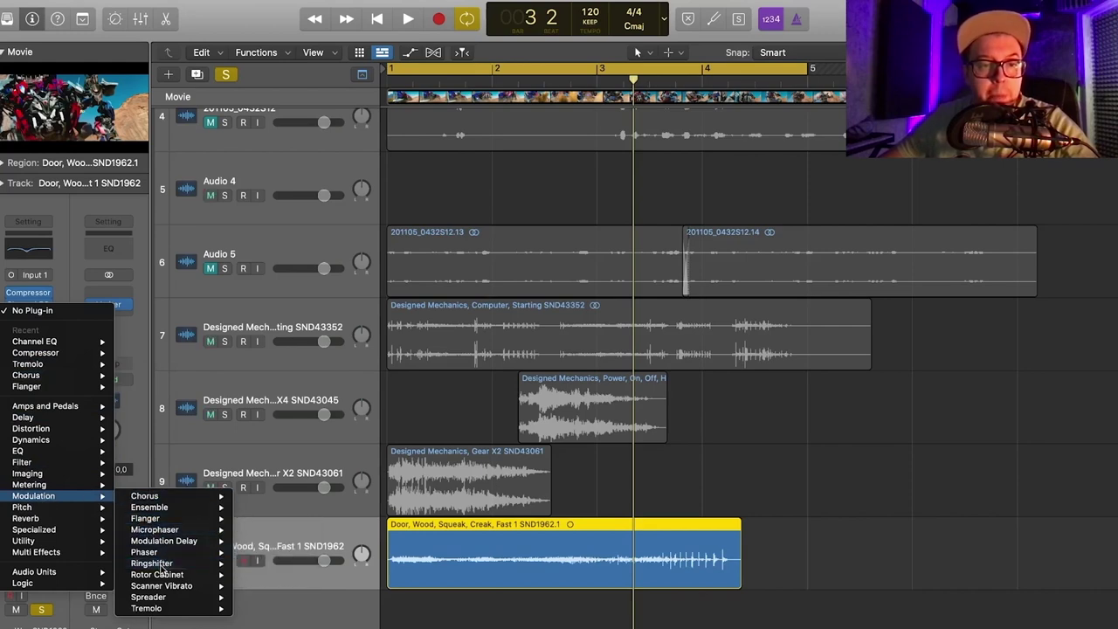
pyautogui.click(251, 563)
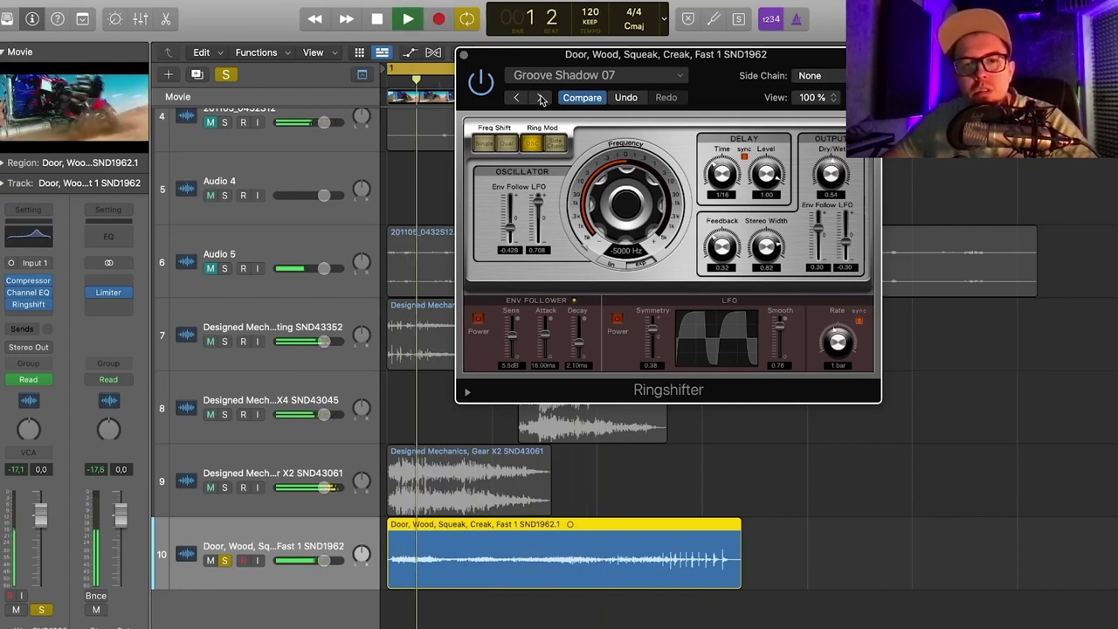
pyautogui.click(462, 56)
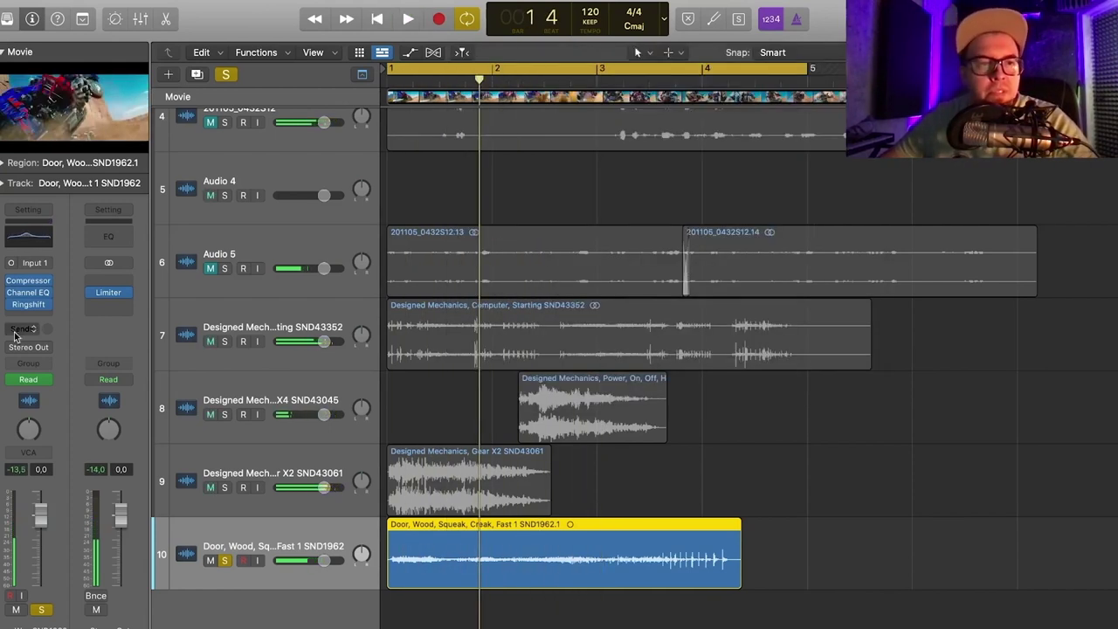
# - Add the Uhbik-G grain and pitch plug-in after the Ringshifter on the door squeak track and start playback
pyautogui.click(35, 320)
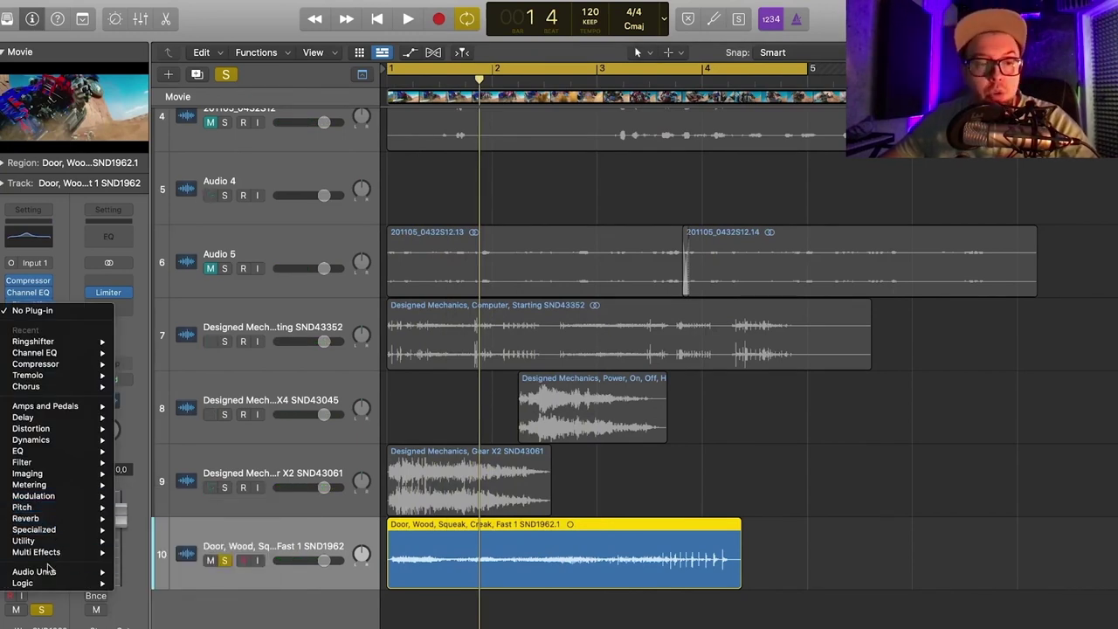
pyautogui.moveTo(35, 571)
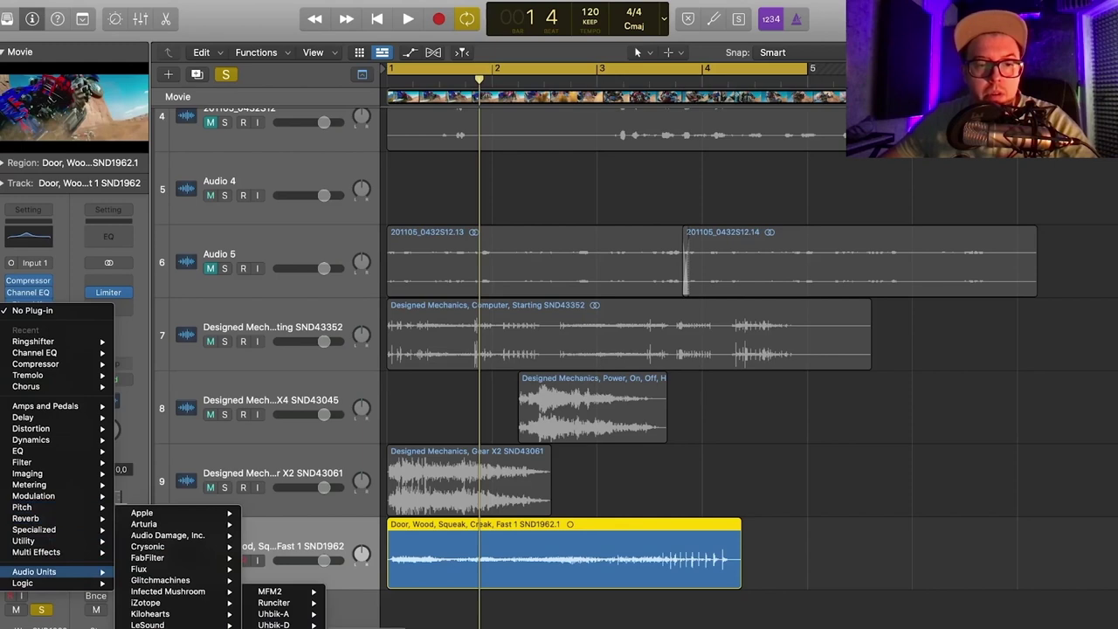
pyautogui.click(360, 628)
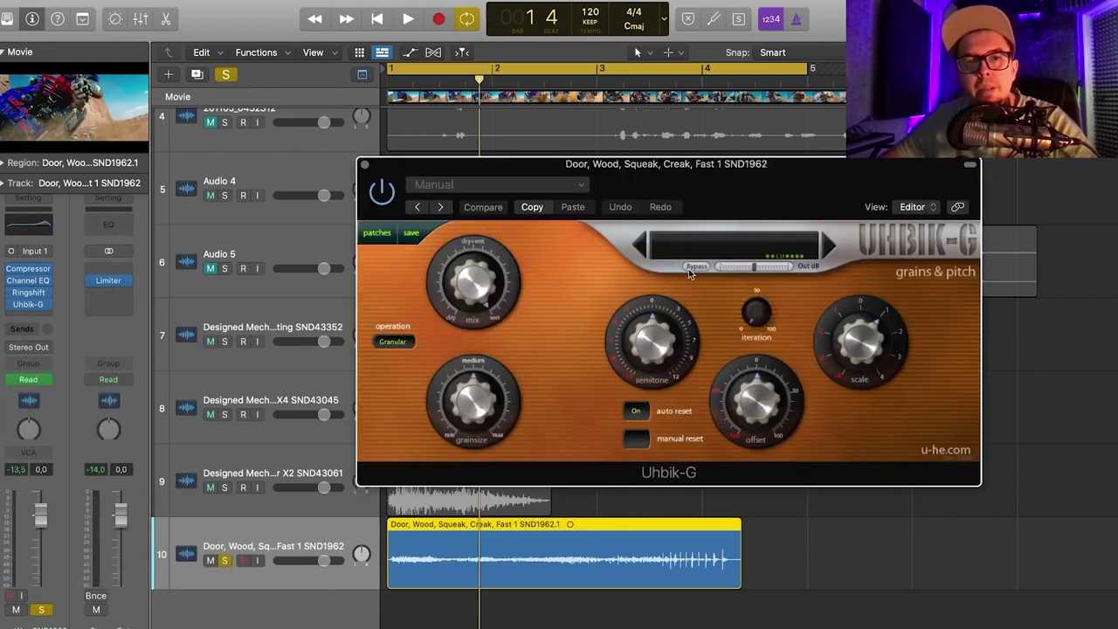
pyautogui.press('space')
# - Load Uhbik-G's "blurry vision" preset, set its scale to 1.30 and adjust the semitone amount while listening
pyautogui.click(832, 247)
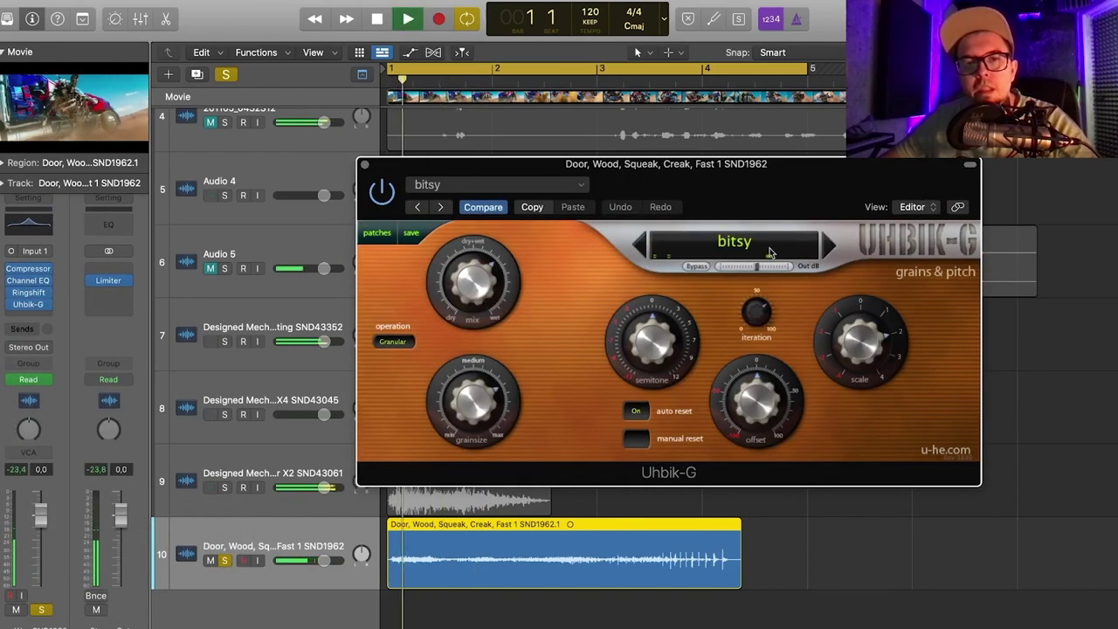
pyautogui.moveTo(487, 273); pyautogui.dragTo(499, 167)
pyautogui.click(832, 247)
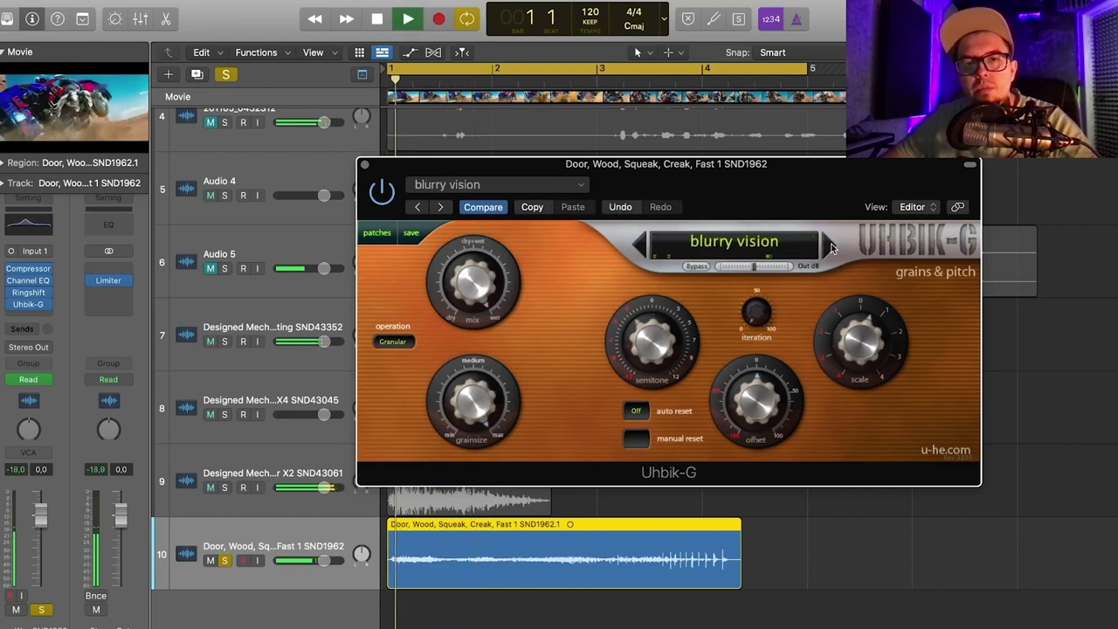
pyautogui.moveTo(844, 299); pyautogui.dragTo(856, 332)
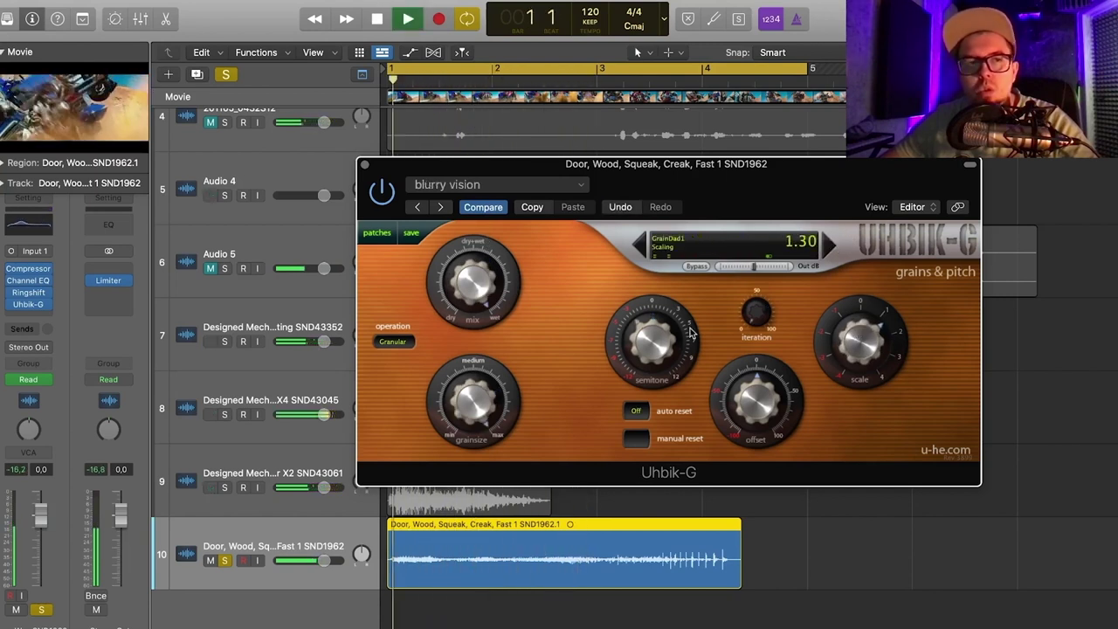
pyautogui.moveTo(643, 353); pyautogui.dragTo(644, 374)
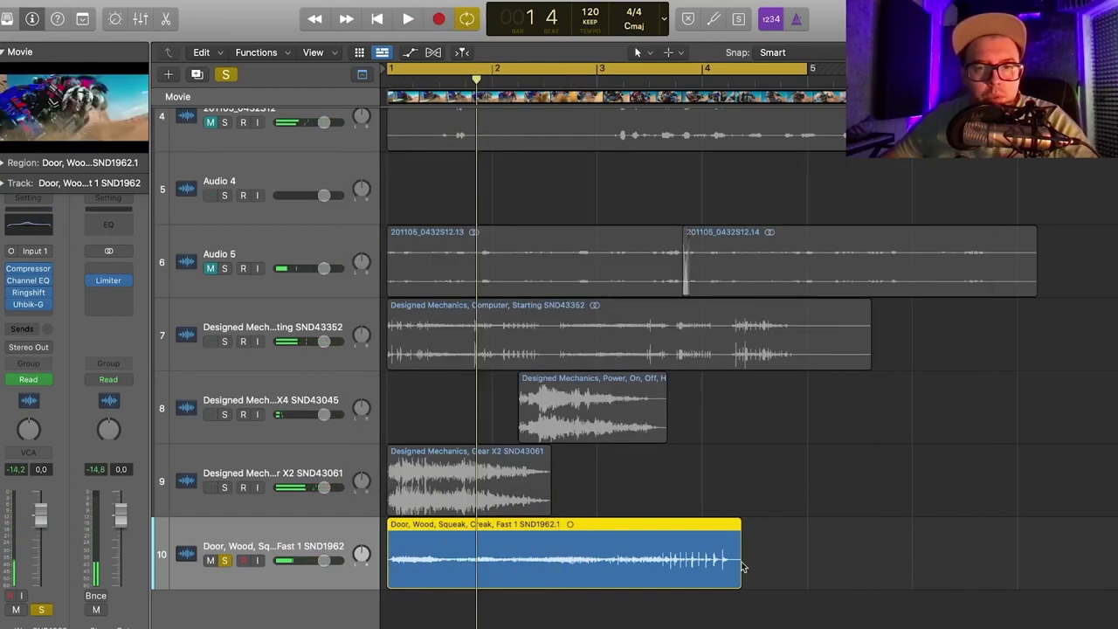
# - Time-stretch the door squeak region to about 4.8 bars long and play it back
pyautogui.moveTo(738, 560); pyautogui.dragTo(889, 563)
pyautogui.press('space')
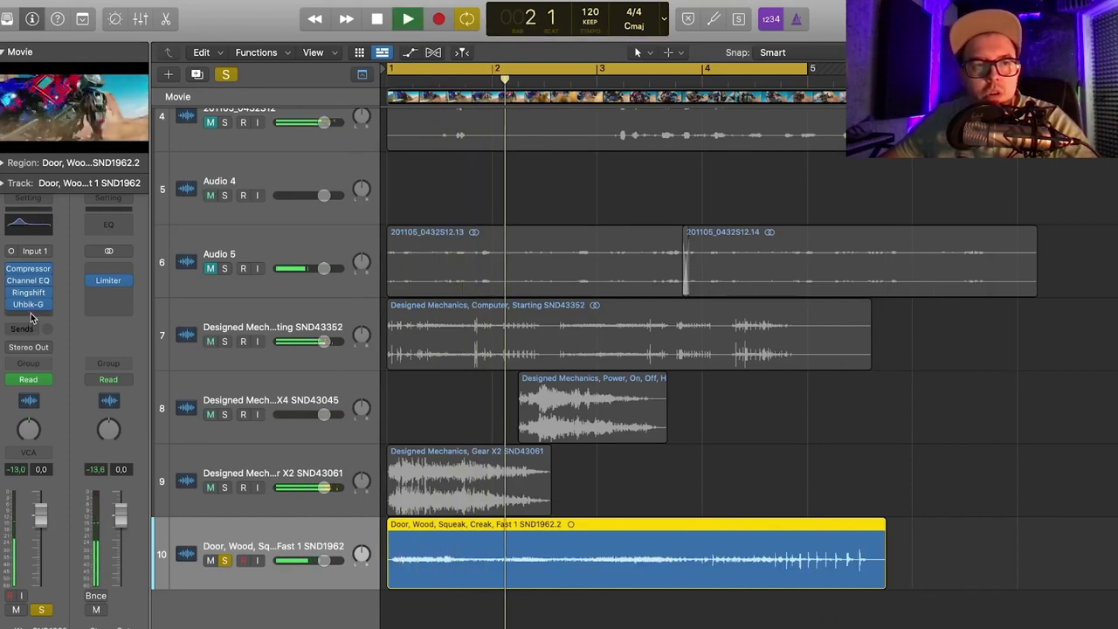
# - Add the Phaser modulation effect after Uhbik-G on the door squeak track
pyautogui.click(105, 316)
pyautogui.moveTo(79, 572)
pyautogui.moveTo(196, 594)
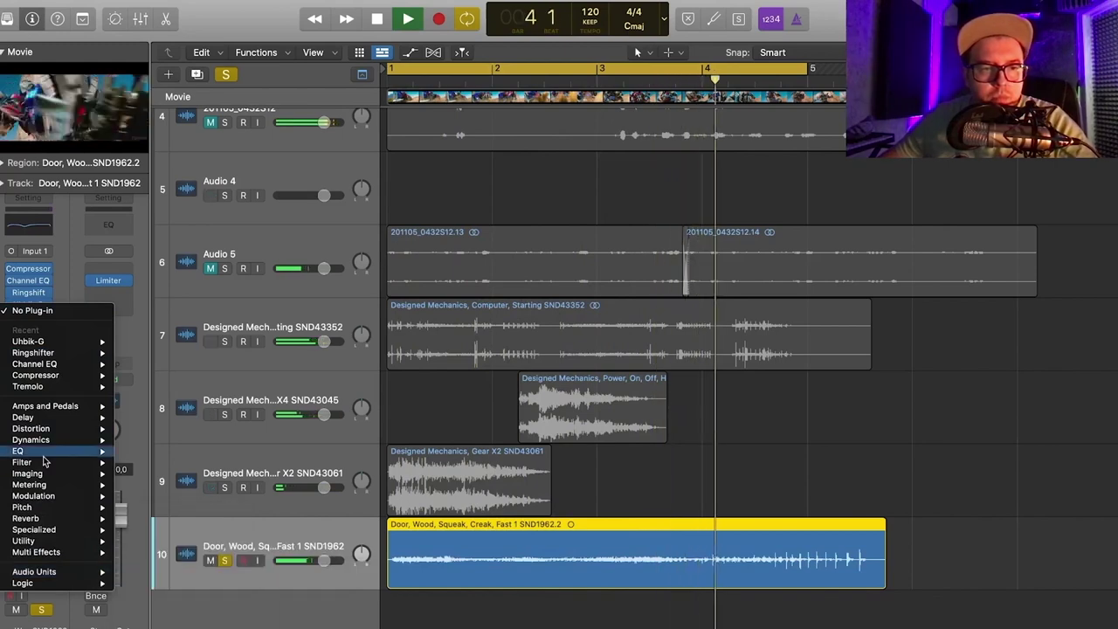
pyautogui.moveTo(39, 488)
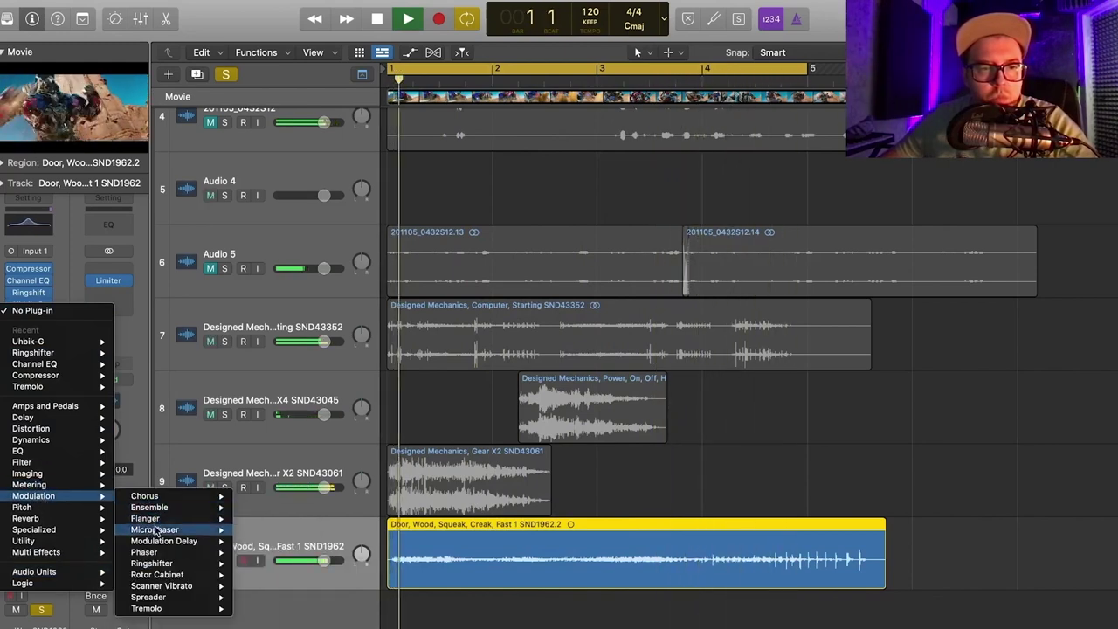
pyautogui.moveTo(79, 495)
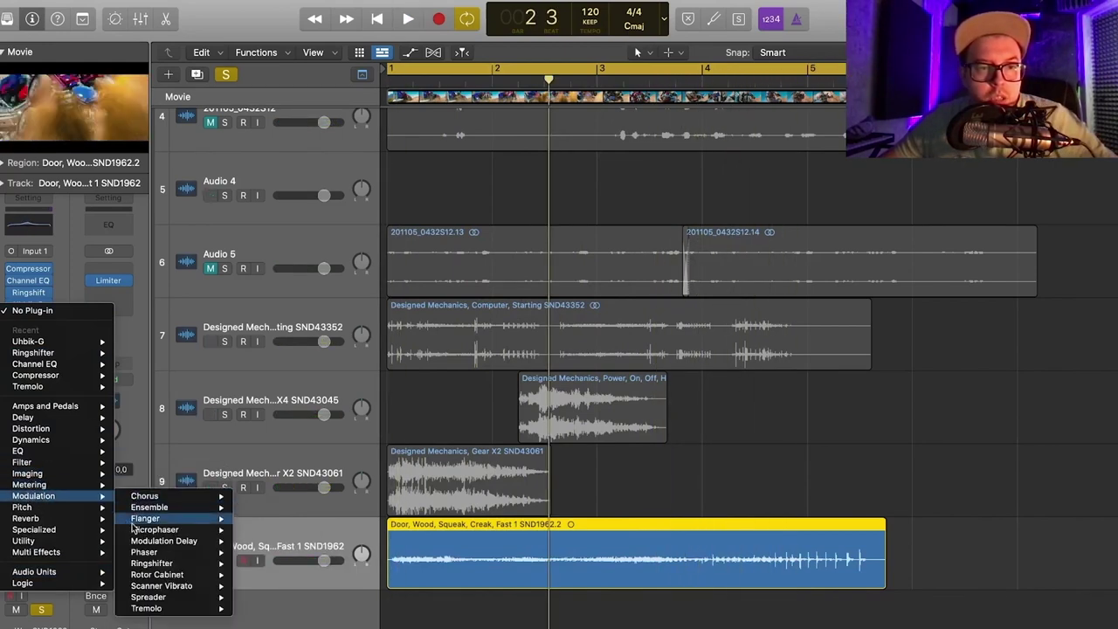
pyautogui.click(175, 552)
pyautogui.press('space')
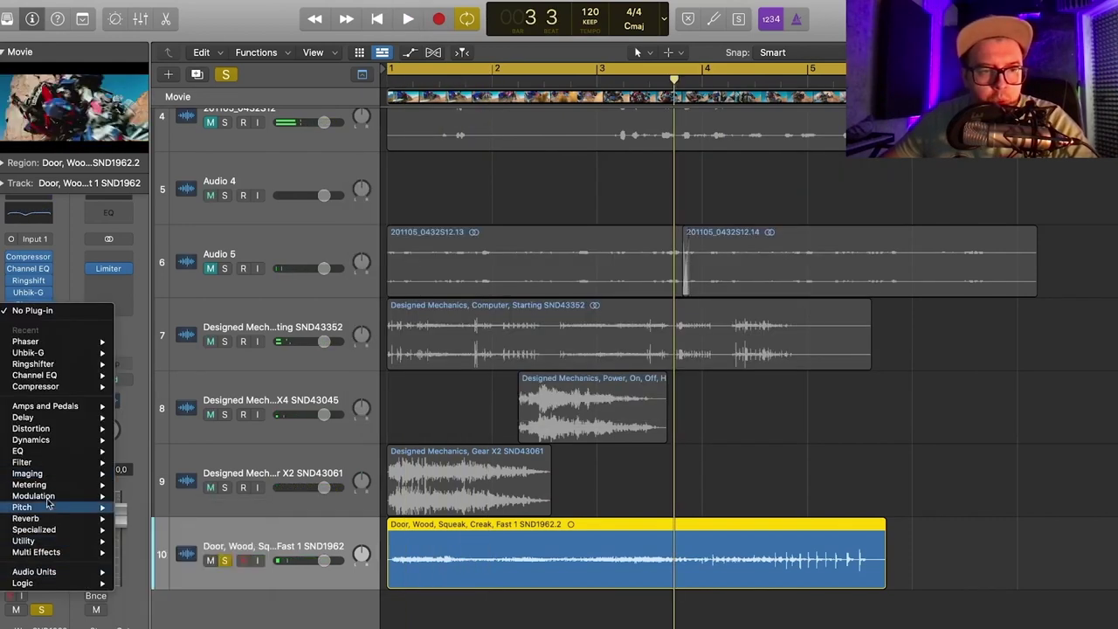
# - Add the Tremolo modulation effect after the Phaser and adjust it during playback
pyautogui.moveTo(52, 495)
pyautogui.moveTo(191, 522)
pyautogui.click(147, 608)
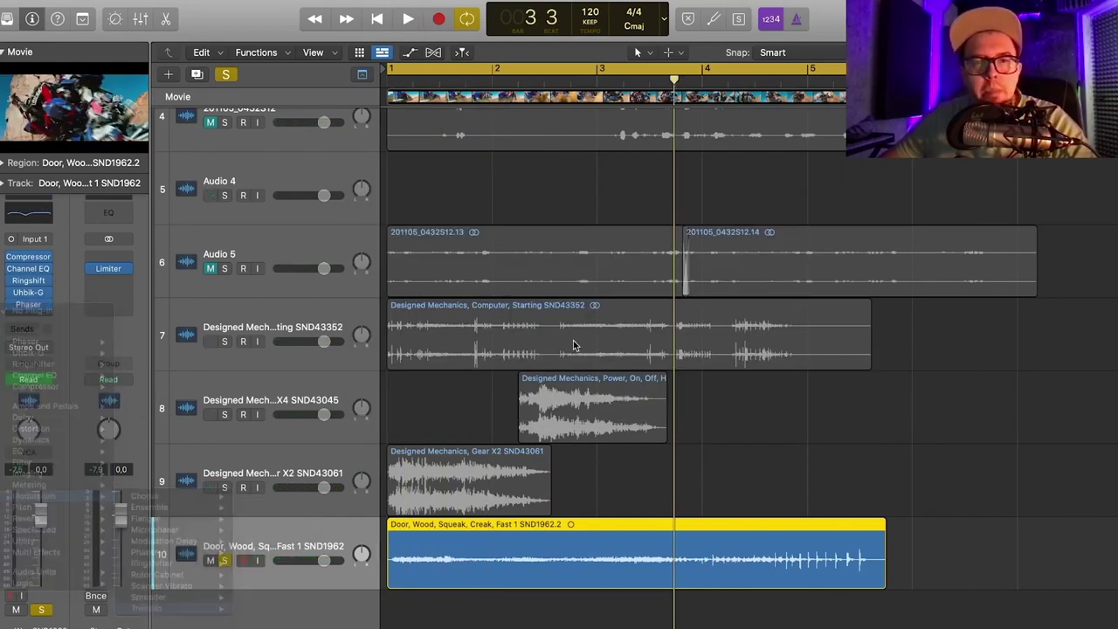
pyautogui.press('space')
pyautogui.moveTo(405, 281); pyautogui.dragTo(403, 287)
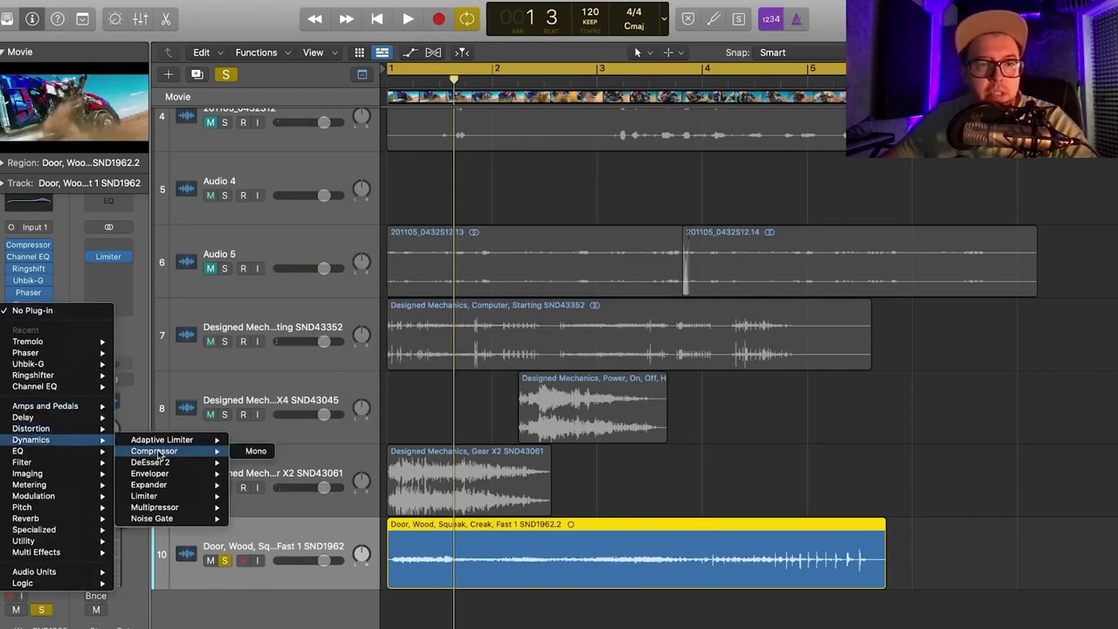
# - Add a second Compressor at the end of the door squeak track's effect chain and audition it
pyautogui.press('Escape')
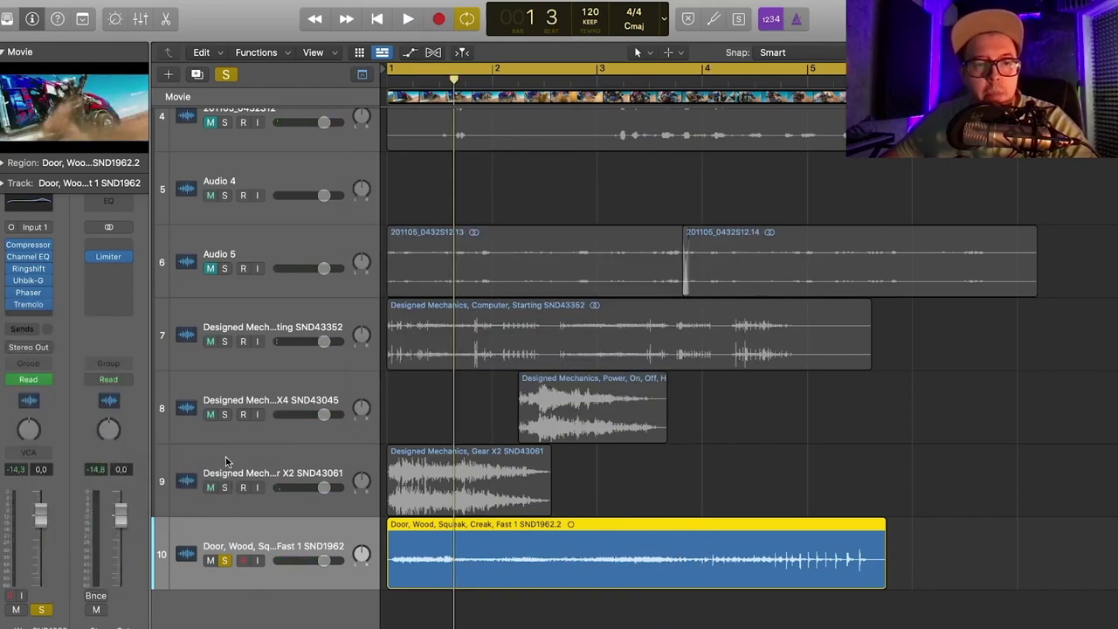
pyautogui.press('space')
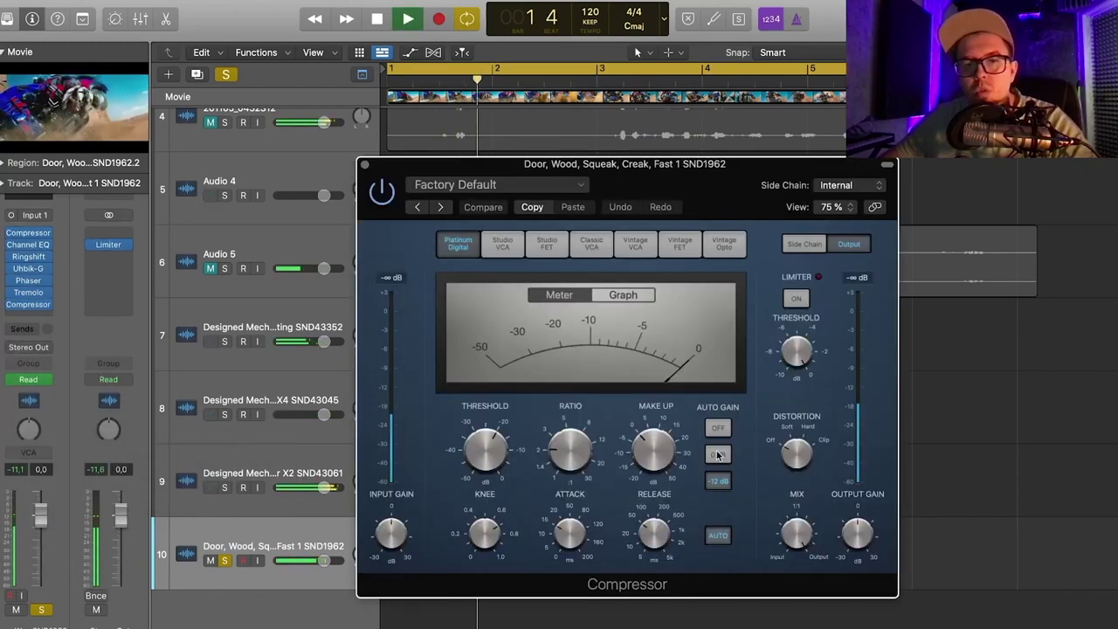
pyautogui.press('super+w')
# - Watch the transformation scene in an enlarged movie window together with the processed door squeak
pyautogui.click(110, 118)
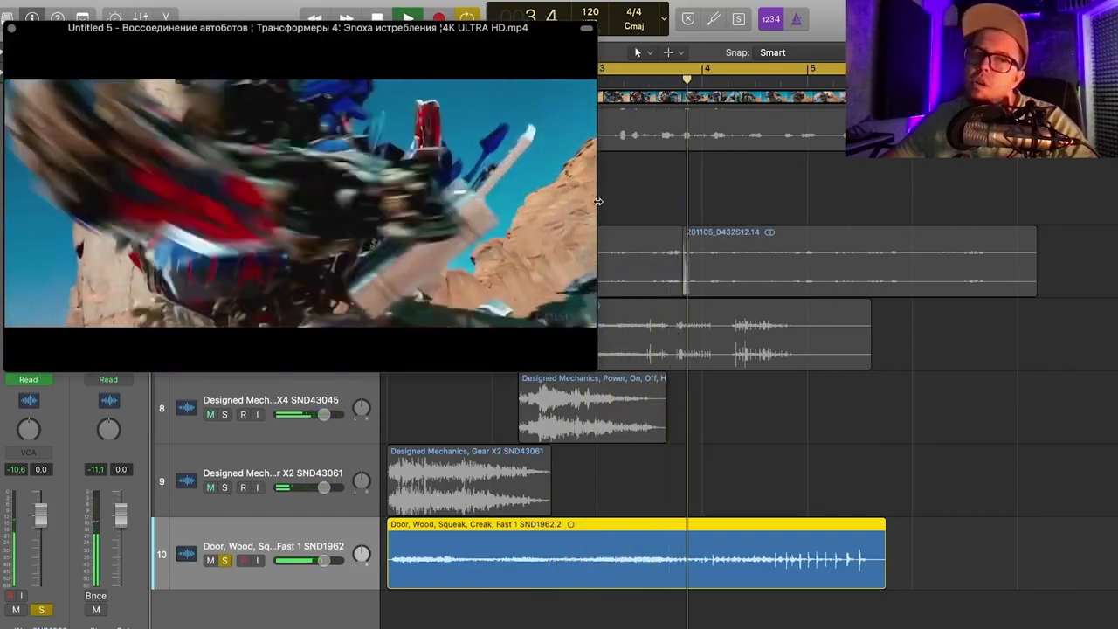
pyautogui.moveTo(585, 176)
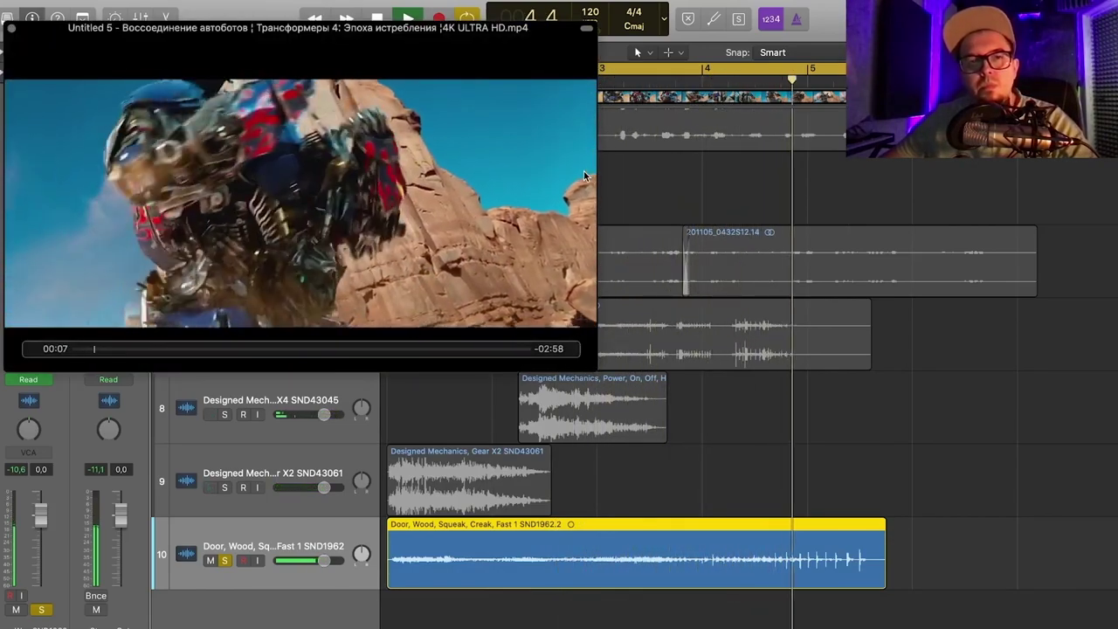
pyautogui.press('super+w')
pyautogui.press('space')
# - Collapse the movie preview in the inspector to make room for the channel strip
pyautogui.press('super+Left')
pyautogui.press('super+Left')
pyautogui.press('super+Left')
pyautogui.press('super+Up')
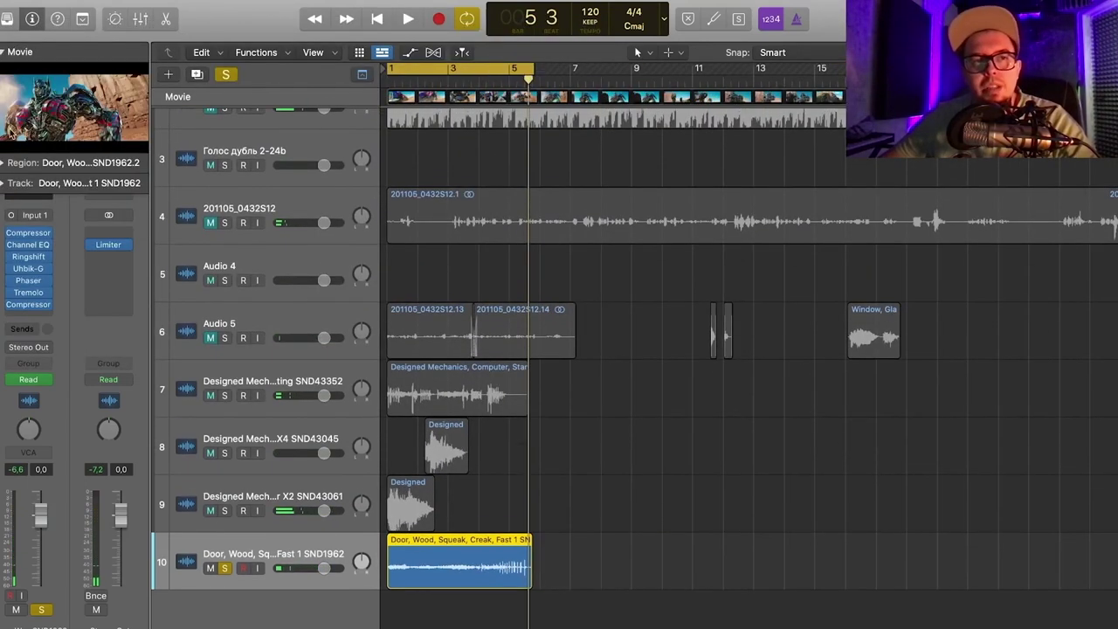
pyautogui.press('super+Down')
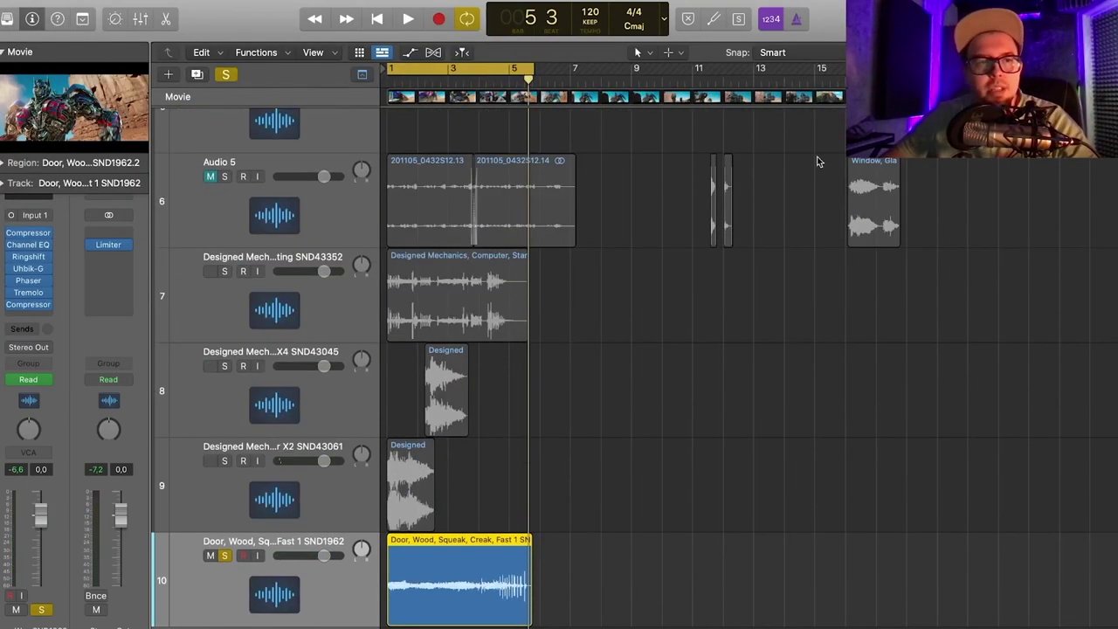
pyautogui.click(2, 52)
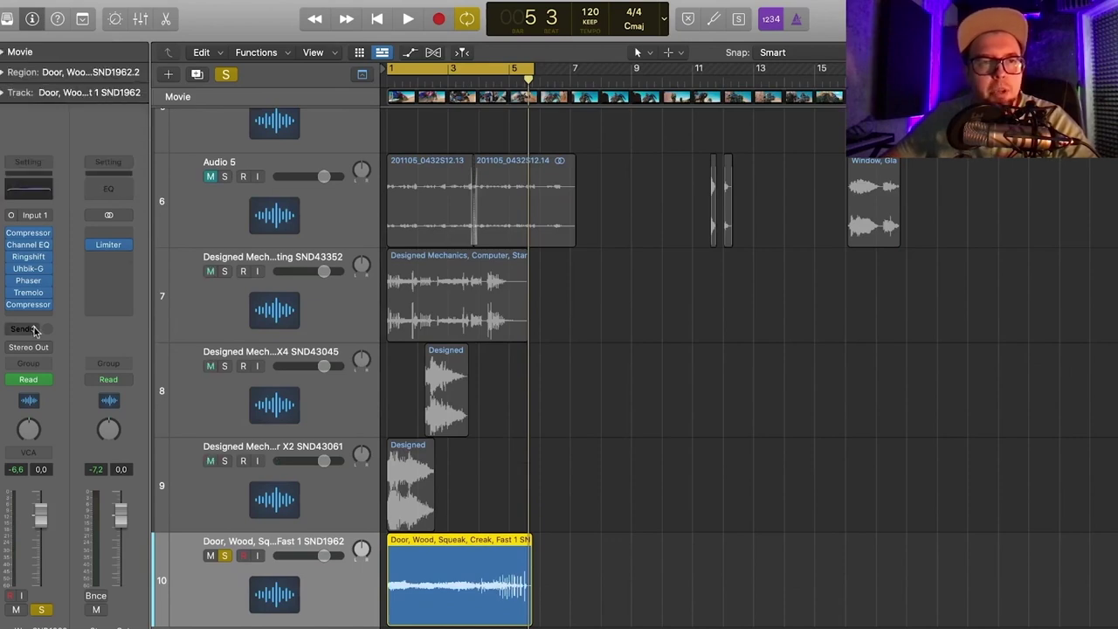
# - Add the Guitar Rig plug-in to the end of the door squeak track's effect chain and show its component categories
pyautogui.click(12, 315)
pyautogui.click(207, 268)
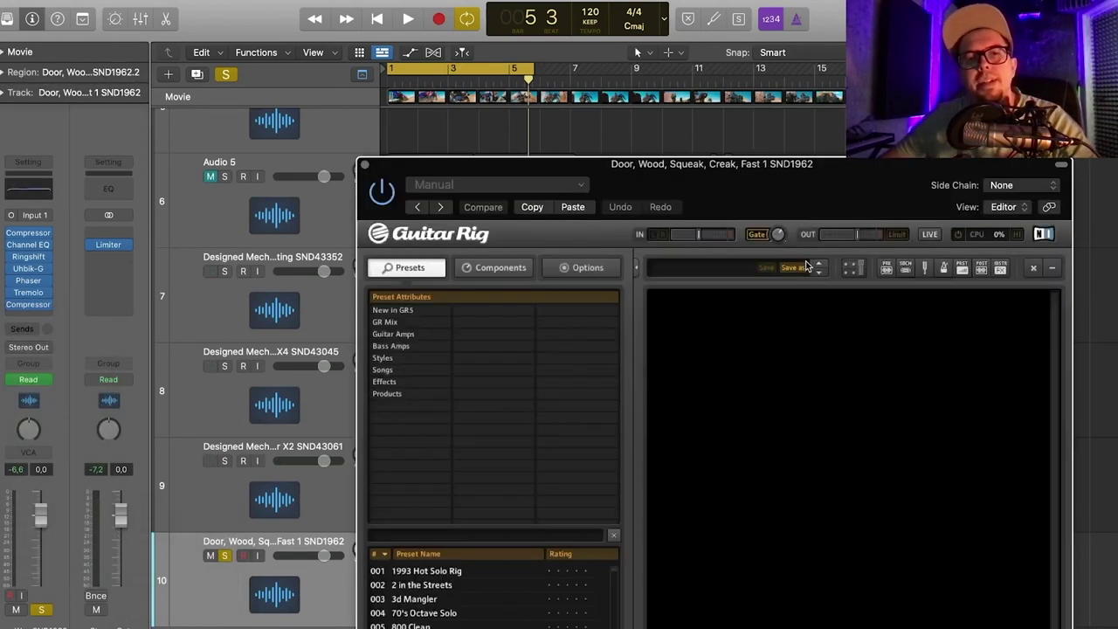
pyautogui.moveTo(777, 194); pyautogui.dragTo(739, 45)
pyautogui.click(468, 138)
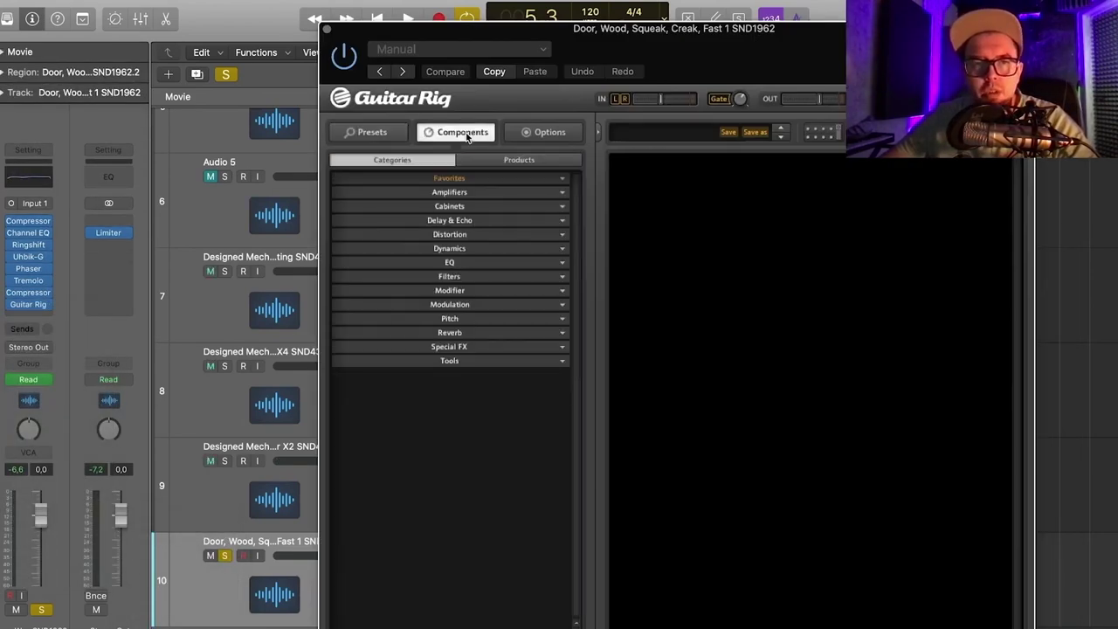
# - Add the Pitch Pedal component from the Pitch category to the empty Guitar Rig rack
pyautogui.click(385, 133)
pyautogui.click(362, 199)
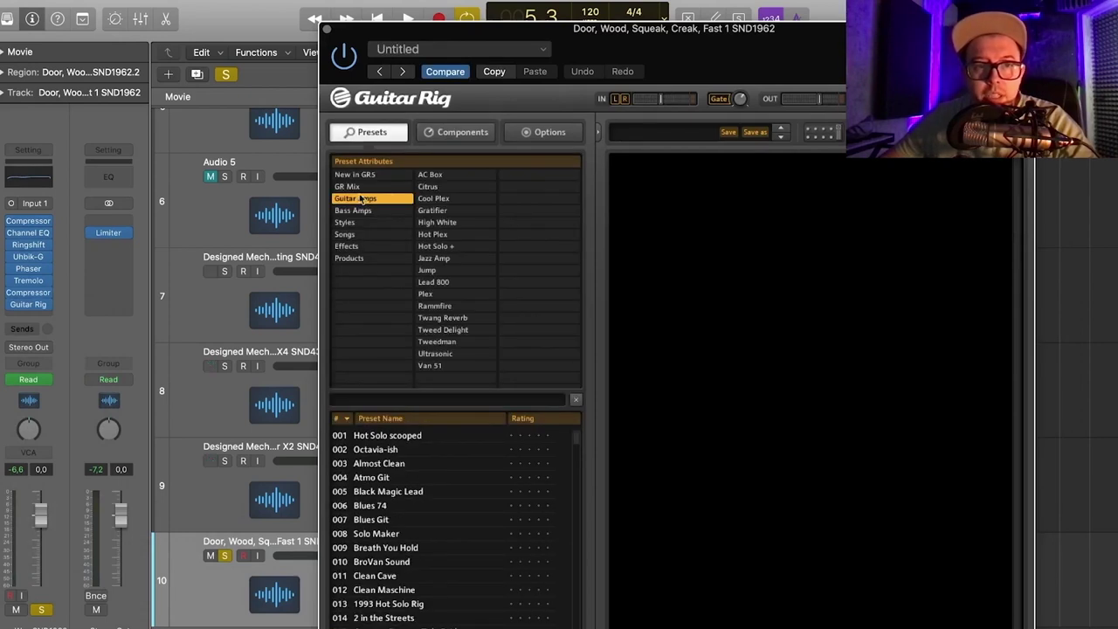
pyautogui.click(463, 132)
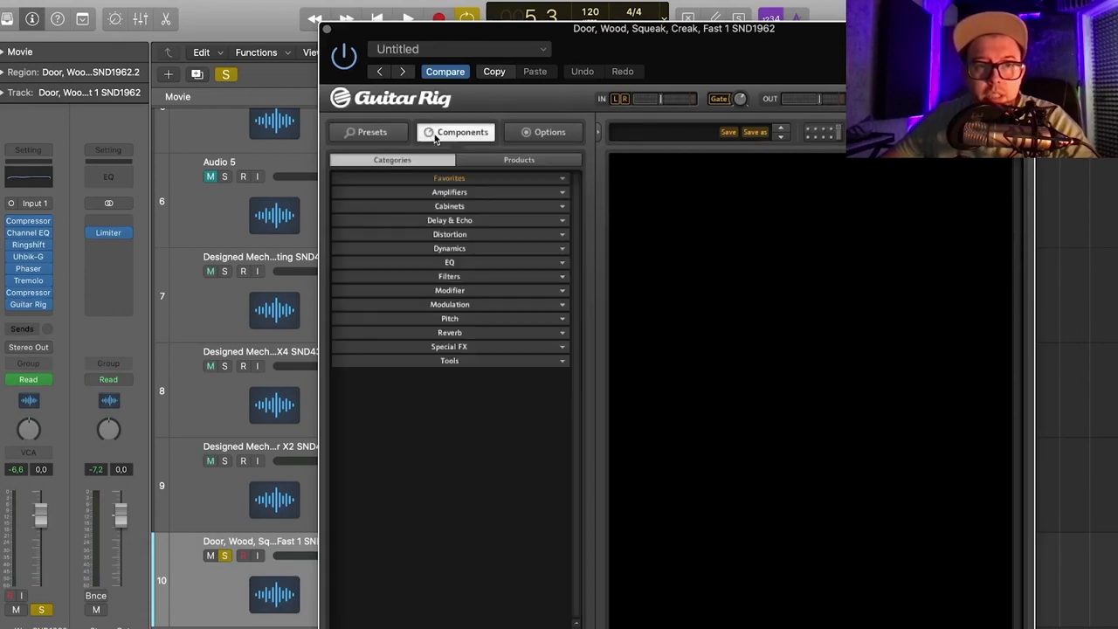
pyautogui.click(460, 319)
pyautogui.moveTo(382, 378); pyautogui.dragTo(725, 177)
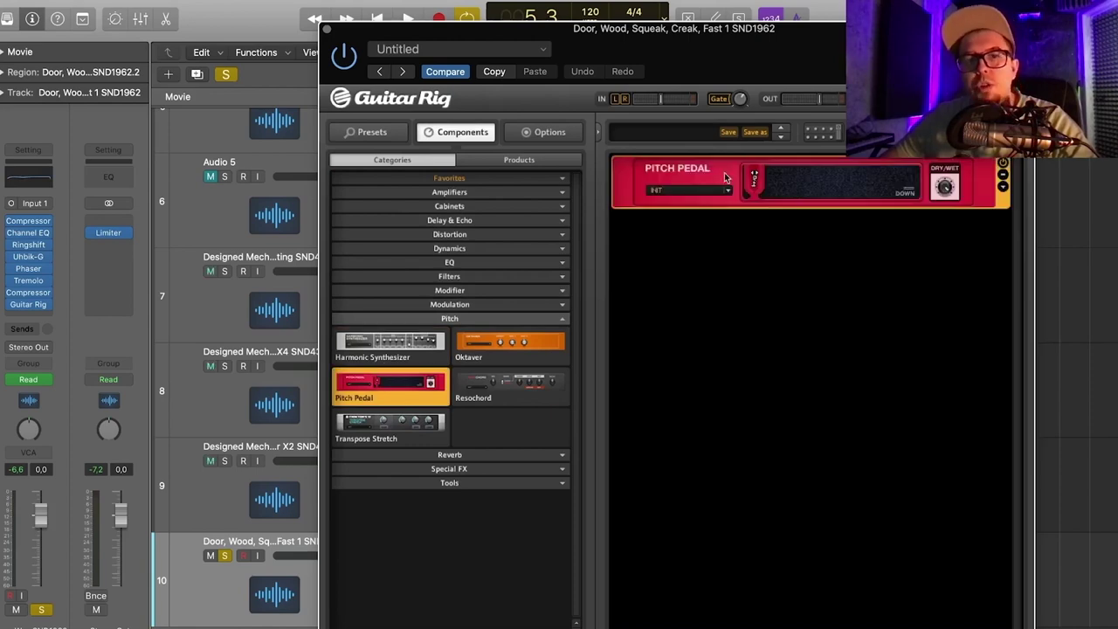
# - Reposition the Guitar Rig window and load the Harmony +Oct/-Oct preset in the Pitch Pedal
pyautogui.moveTo(731, 51); pyautogui.dragTo(416, 329)
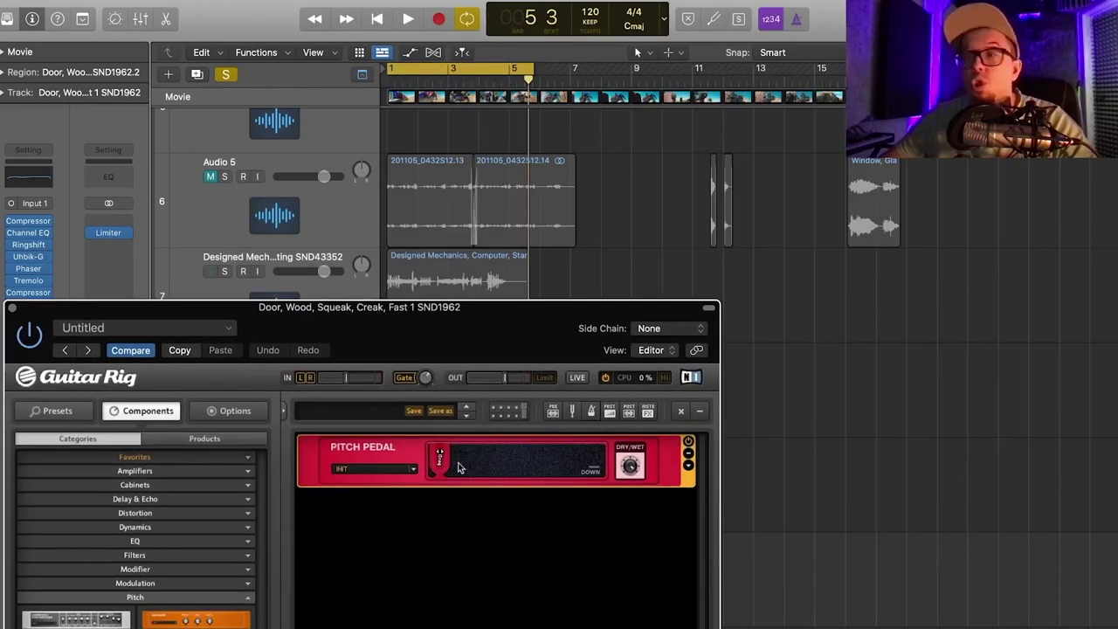
pyautogui.moveTo(521, 332); pyautogui.dragTo(680, 196)
pyautogui.click(573, 334)
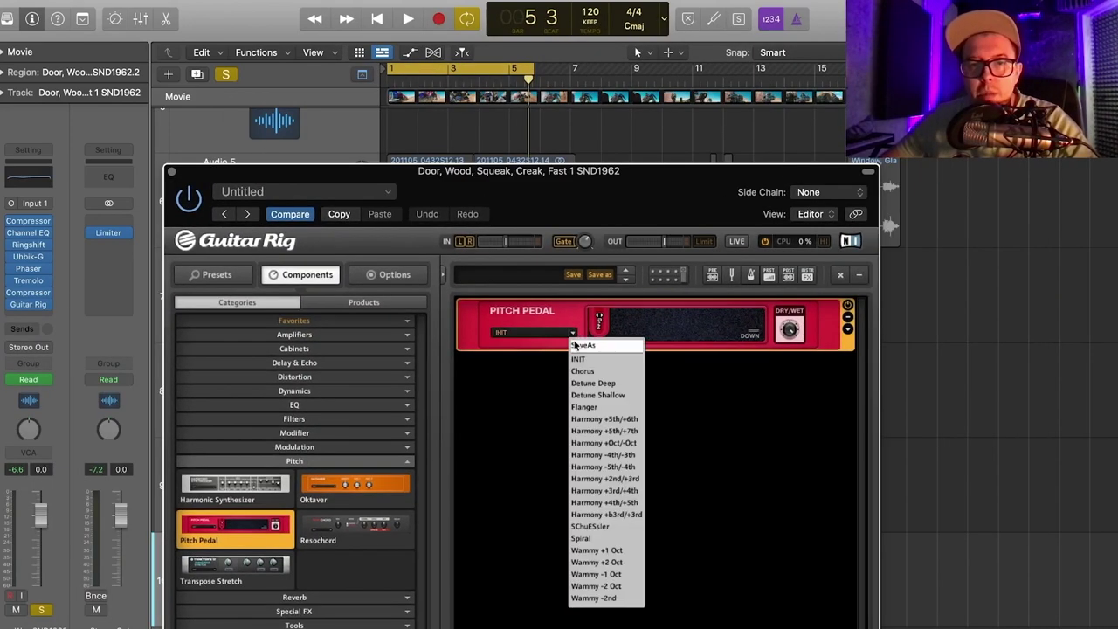
pyautogui.click(610, 444)
pyautogui.moveTo(553, 159); pyautogui.dragTo(548, 99)
# - Play the loop while working the Pitch Pedal and adjusting its dry/wet mix, and stop playback
pyautogui.press('space')
pyautogui.moveTo(704, 264); pyautogui.dragTo(736, 264)
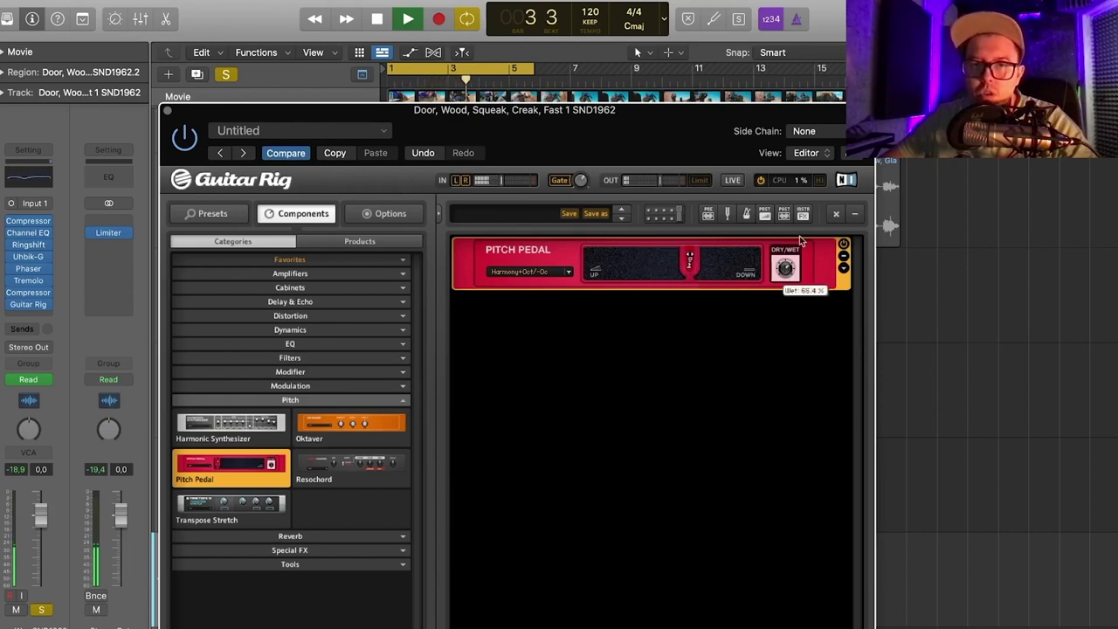
pyautogui.moveTo(530, 122); pyautogui.dragTo(695, 113)
pyautogui.press('space')
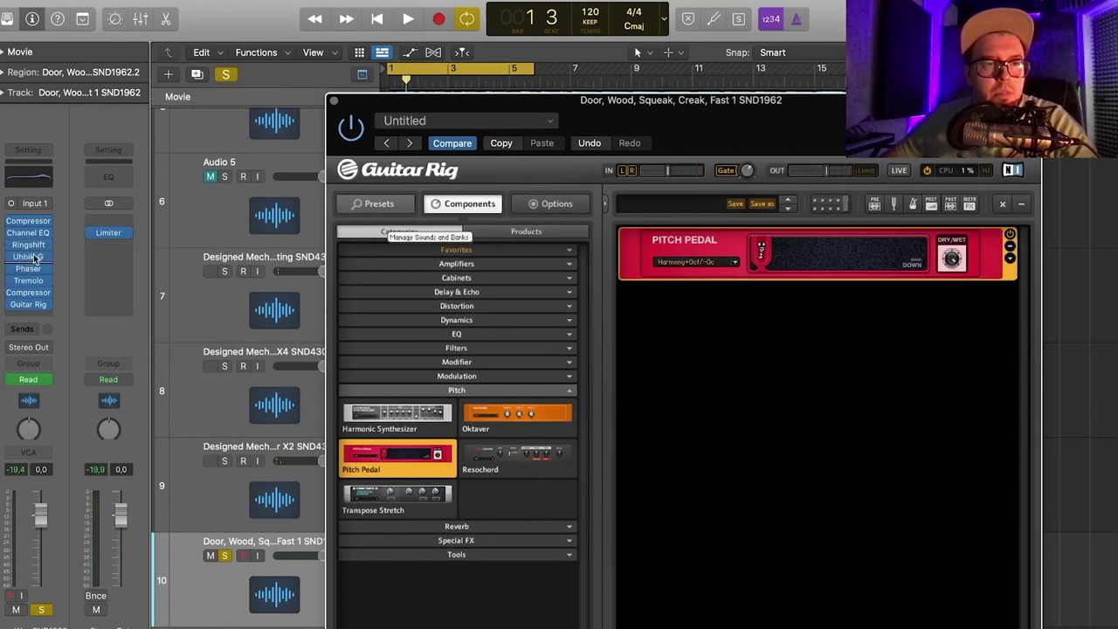
# - Move the Guitar Rig insert between Uhbik-G and Phaser in the door squeak track's effect chain
pyautogui.moveTo(35, 260); pyautogui.dragTo(35, 262)
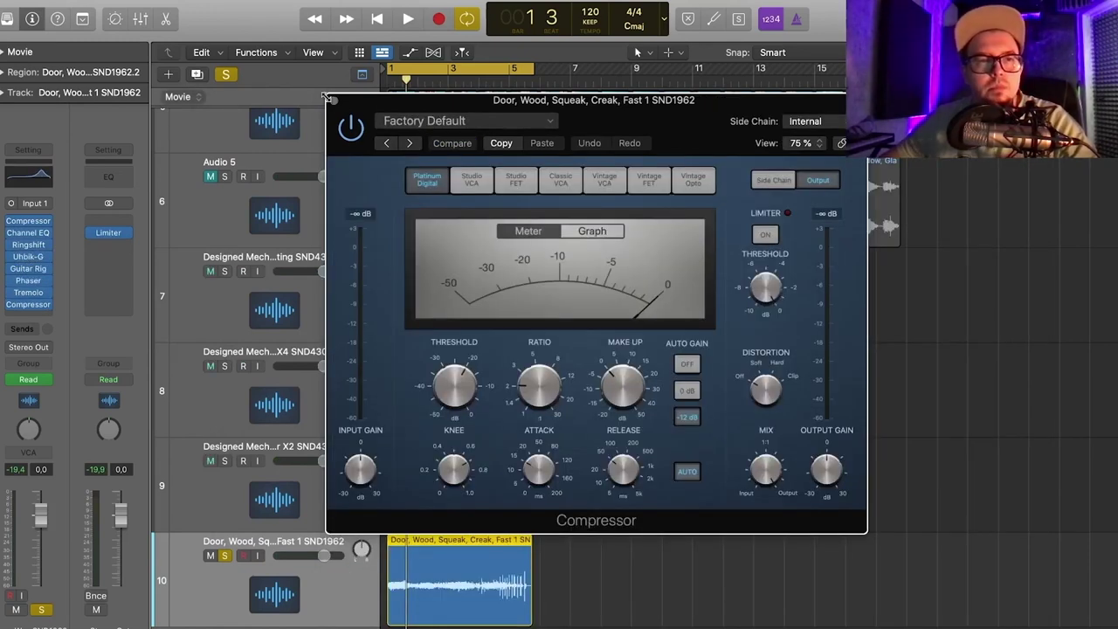
pyautogui.click(333, 100)
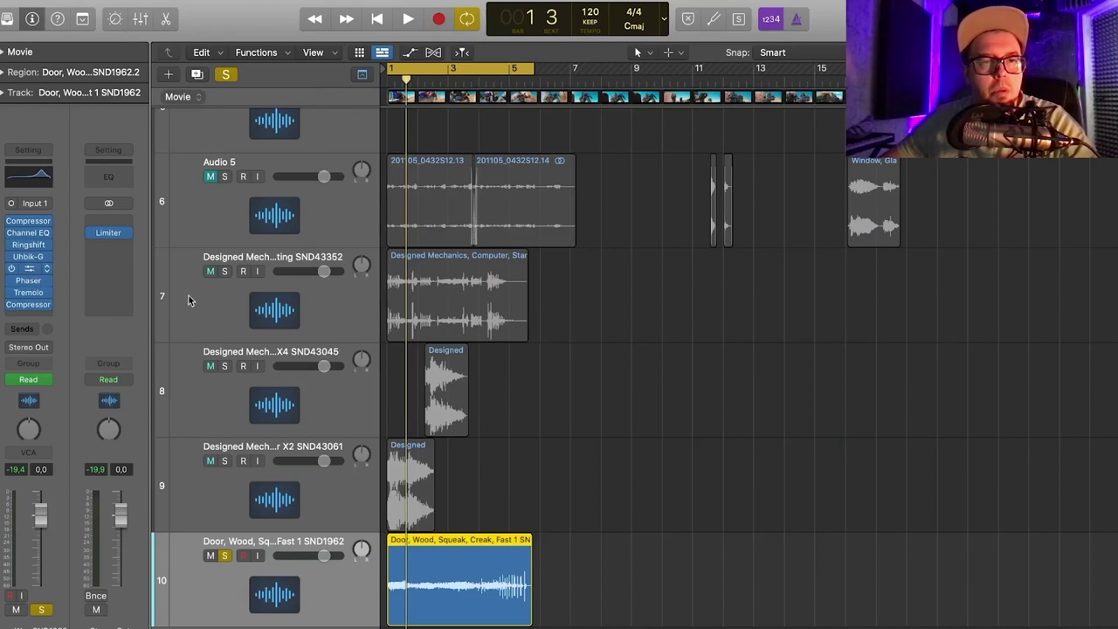
# - Play the loop to check Guitar Rig and the last Compressor, and close both plug-in windows
pyautogui.click(28, 268)
pyautogui.press('space')
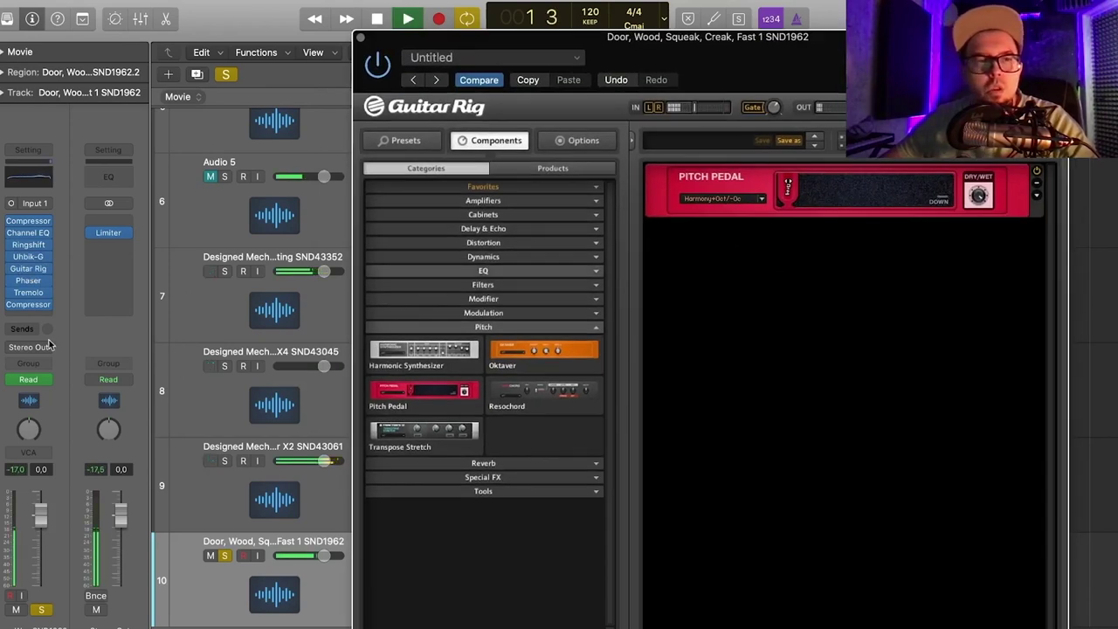
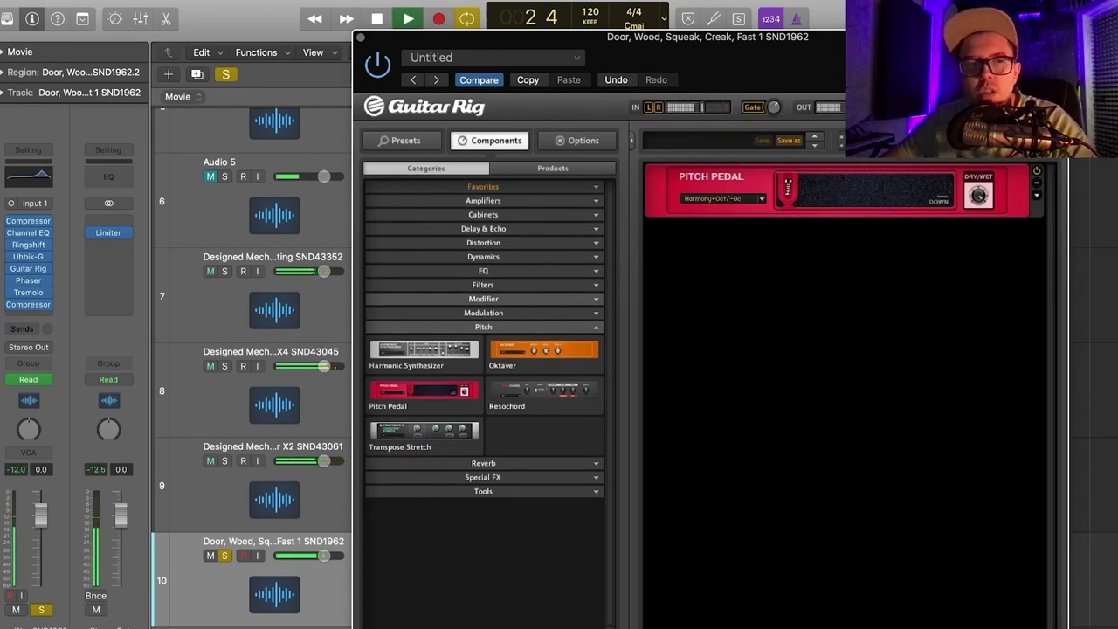
pyautogui.click(28, 307)
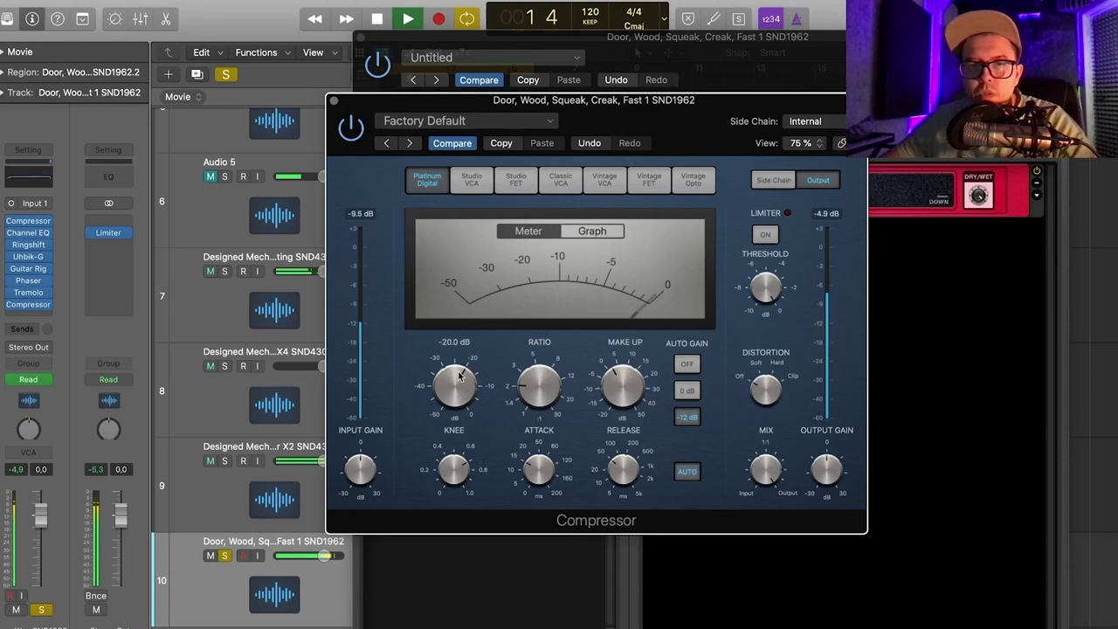
pyautogui.click(334, 101)
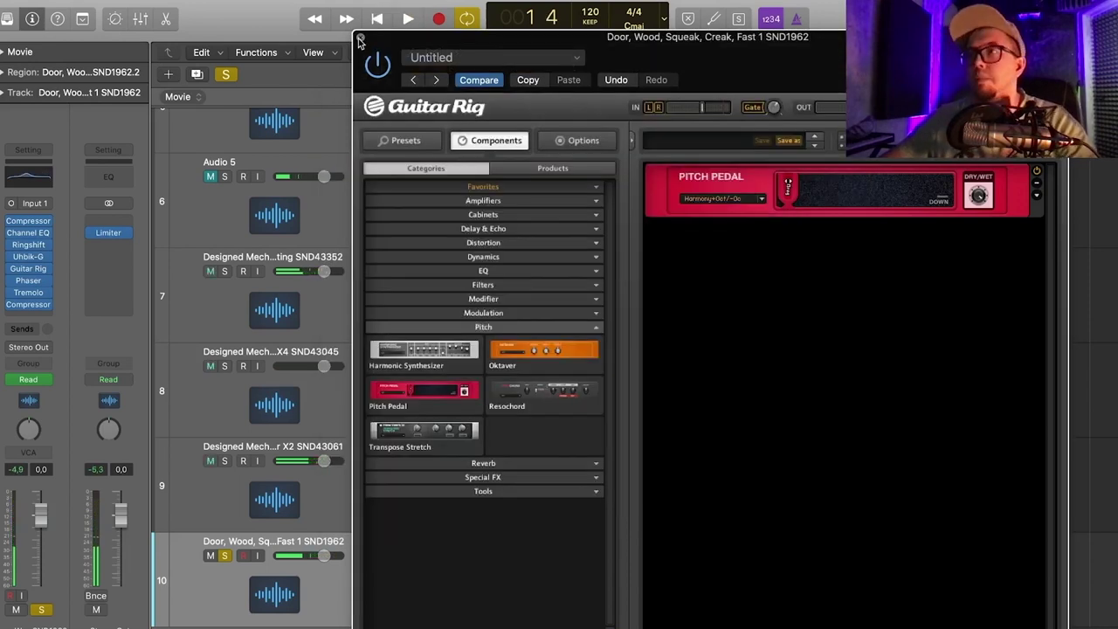
pyautogui.click(359, 40)
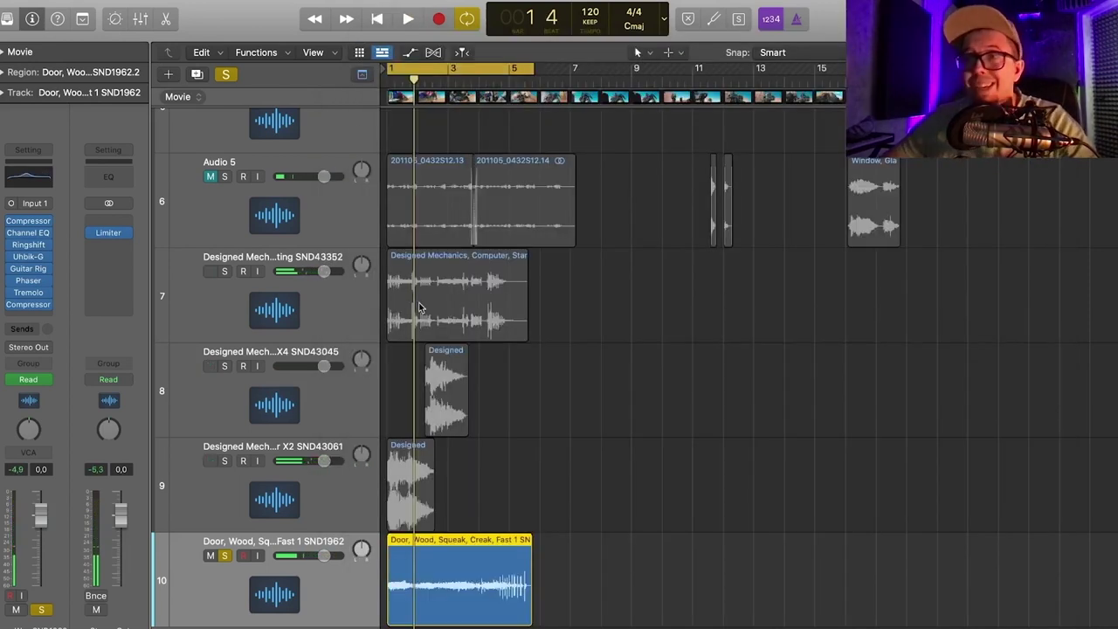
# - Open the project movie in a floating window, resize it and enlarge the regions in the timeline
pyautogui.click(4, 51)
pyautogui.doubleClick(82, 114)
pyautogui.moveTo(599, 370); pyautogui.dragTo(428, 261)
pyautogui.moveTo(319, 147); pyautogui.dragTo(1069, 528)
pyautogui.press('super+Up')
pyautogui.press('super+Up')
pyautogui.press('super+Right')
pyautogui.press('super+Right')
pyautogui.press('super+Right')
pyautogui.press('super+Right')
# - Set the door squeak track's automation mode to Touch
pyautogui.click(43, 381)
pyautogui.click(26, 393)
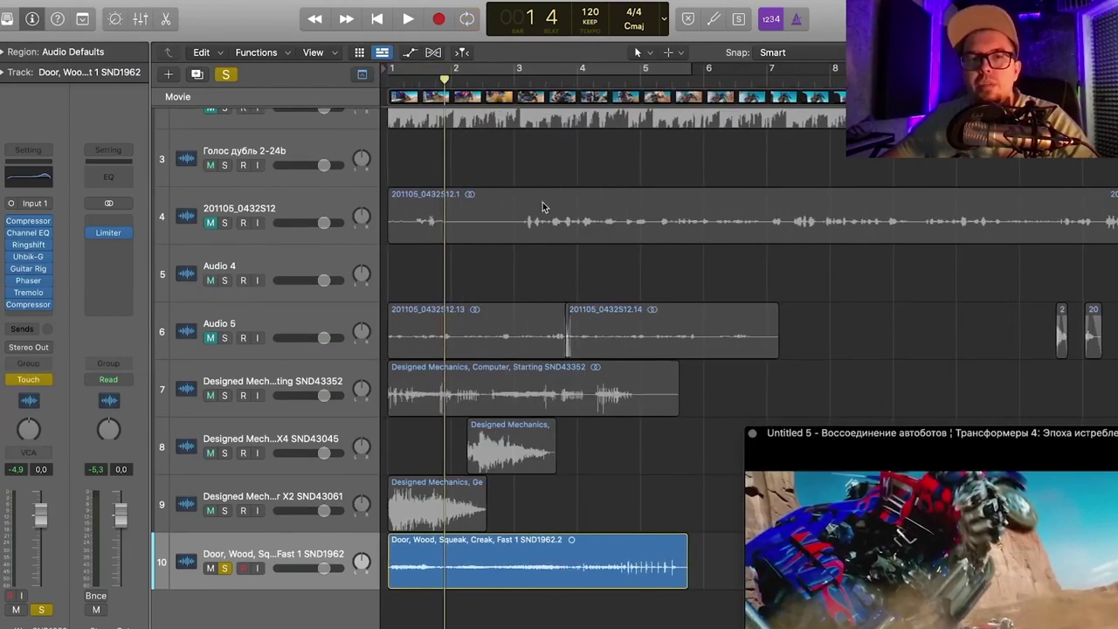
# - Scrub the movie to the transformation around bar 3 and move the door squeak region to start at bar 3
pyautogui.moveTo(987, 429); pyautogui.dragTo(258, 50)
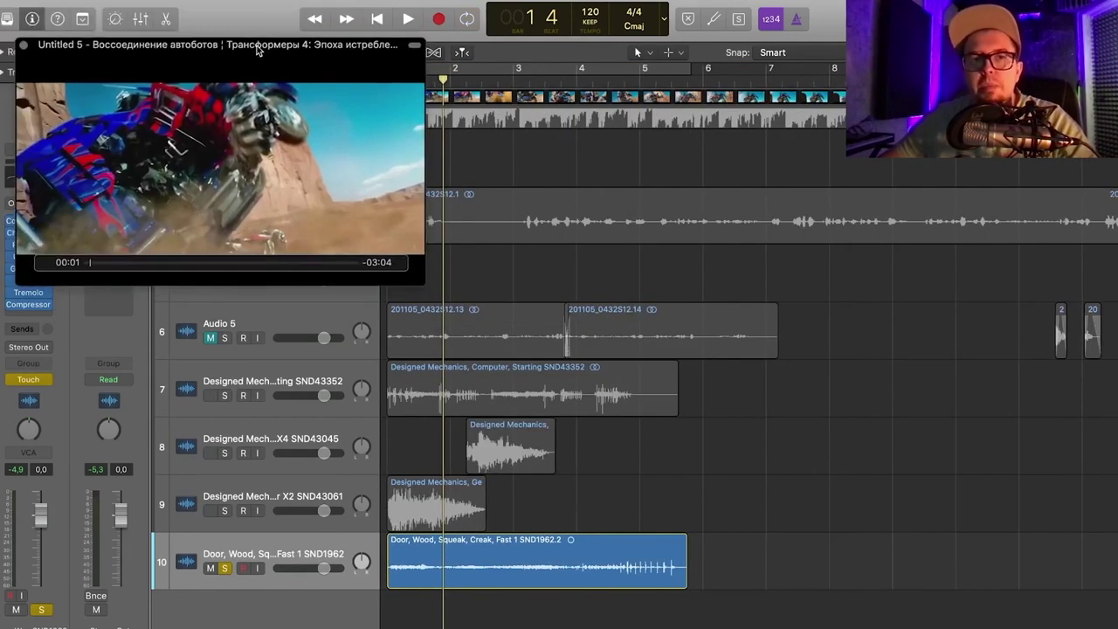
pyautogui.press('super+Right')
pyautogui.moveTo(463, 80); pyautogui.dragTo(668, 99)
pyautogui.press('super+Right')
pyautogui.press('super+Right')
pyautogui.press('super+Right')
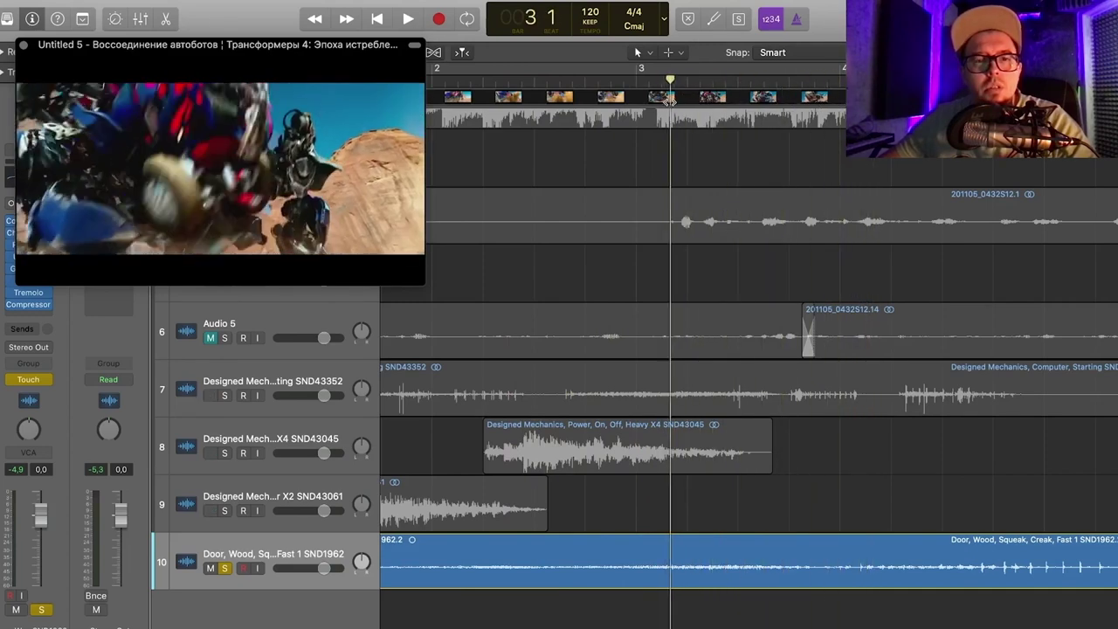
pyautogui.press('super+Left')
pyautogui.moveTo(497, 582); pyautogui.dragTo(615, 583)
pyautogui.moveTo(126, 165); pyautogui.dragTo(748, 364)
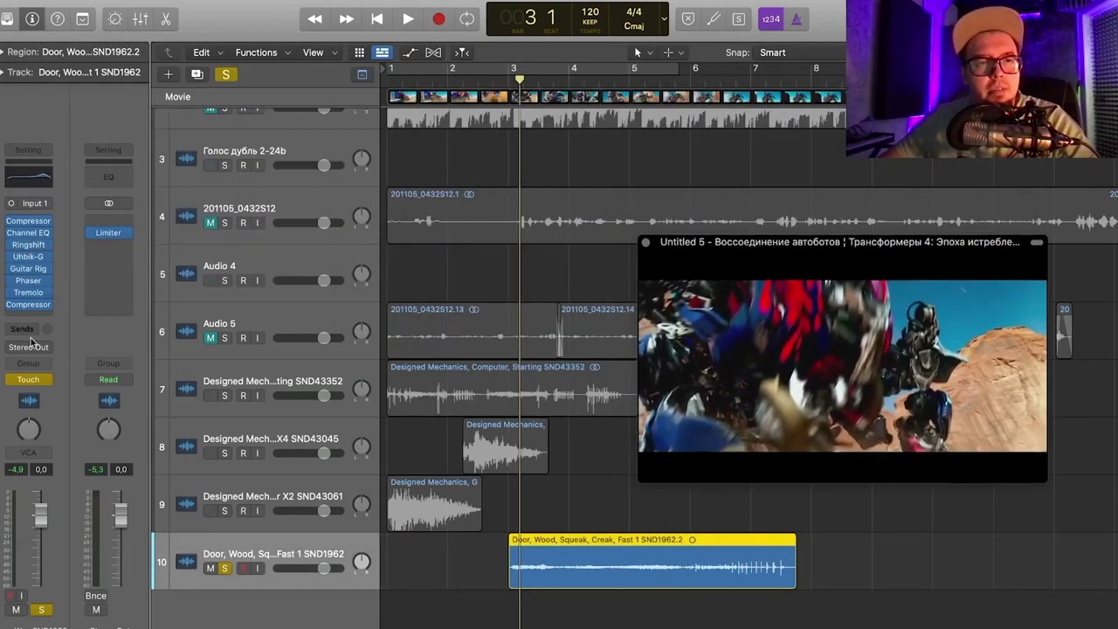
# - Open Guitar Rig from the door squeak track and arrange it beside the movie window
pyautogui.click(29, 274)
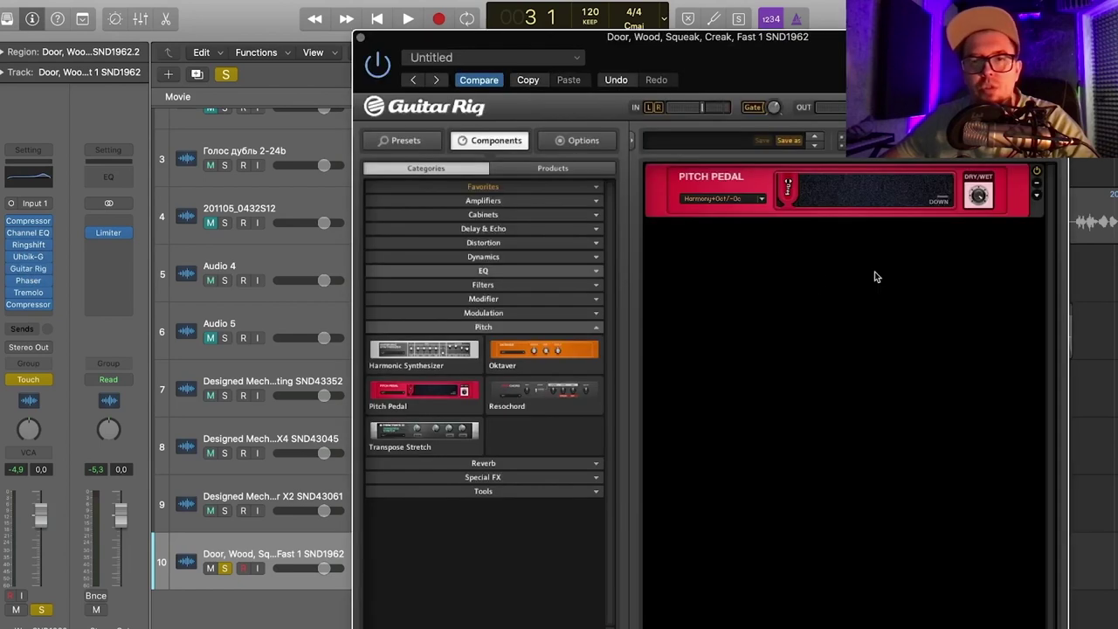
pyautogui.moveTo(766, 58); pyautogui.dragTo(306, 8)
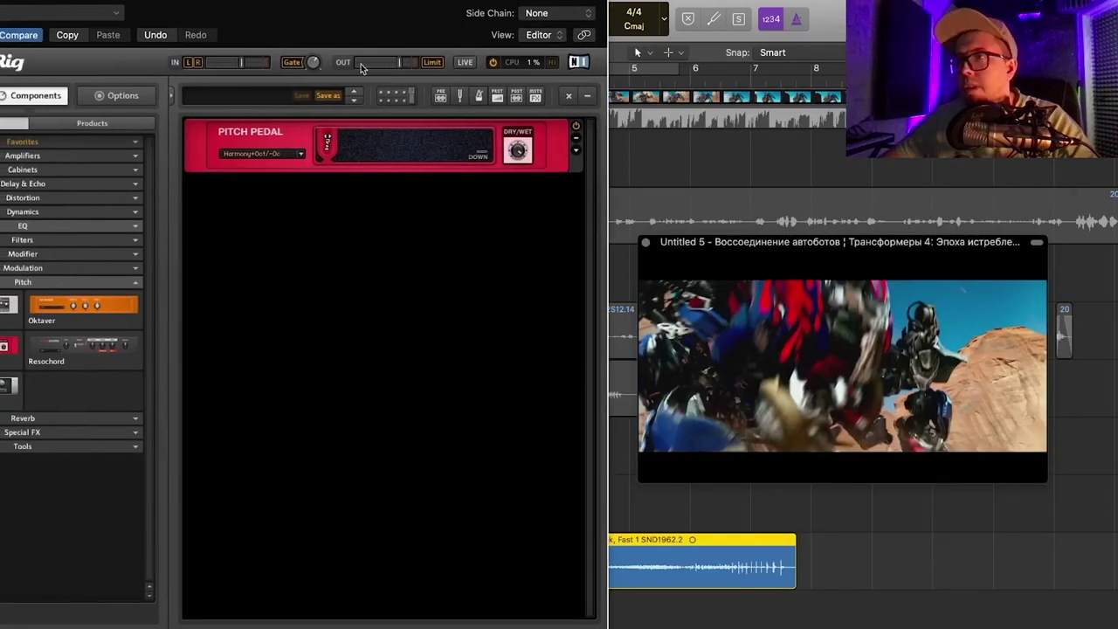
pyautogui.moveTo(813, 297); pyautogui.dragTo(861, 281)
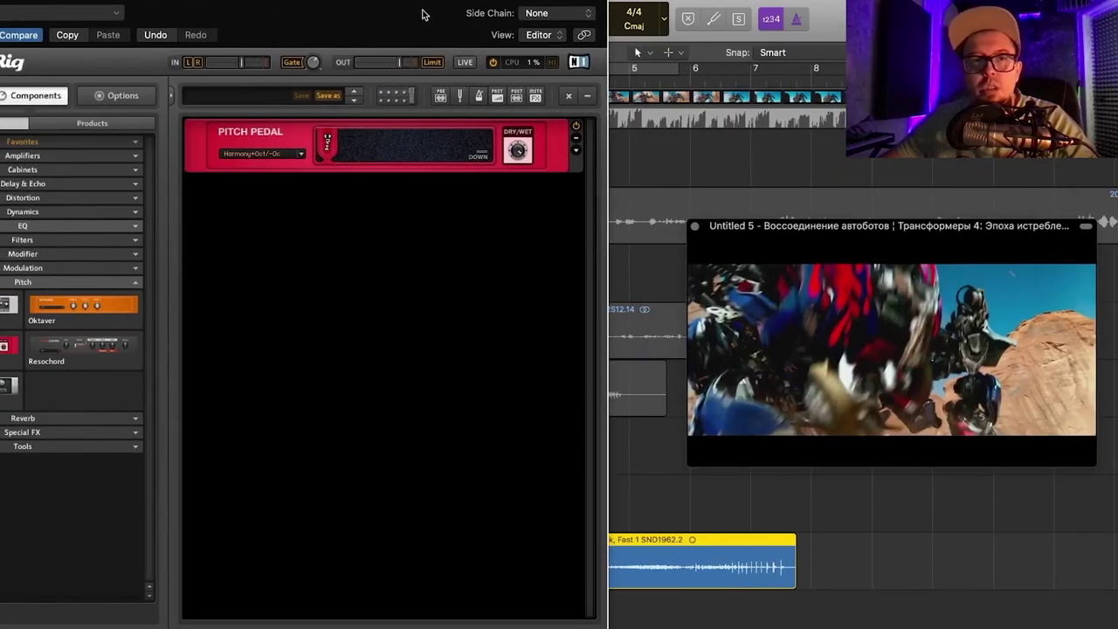
pyautogui.moveTo(423, 11); pyautogui.dragTo(328, 10)
# - Record Pitch Pedal movements as automation while the door squeak region plays against the movie
pyautogui.press(',')
pyautogui.moveTo(149, 19); pyautogui.dragTo(243, 22)
pyautogui.moveTo(896, 362); pyautogui.dragTo(837, 273)
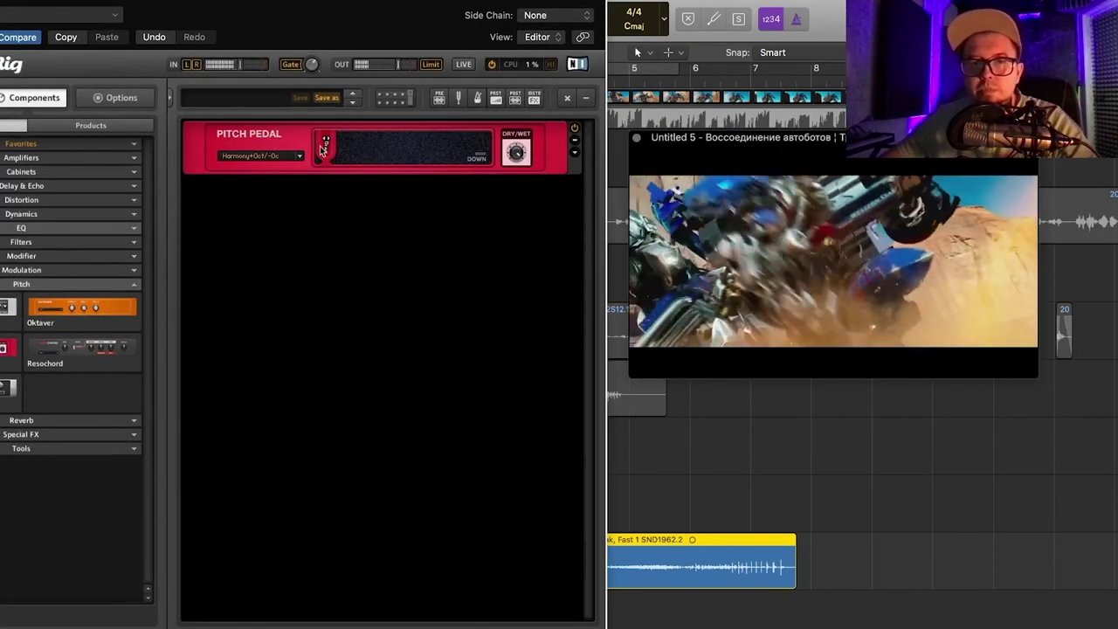
pyautogui.moveTo(324, 149); pyautogui.dragTo(291, 179)
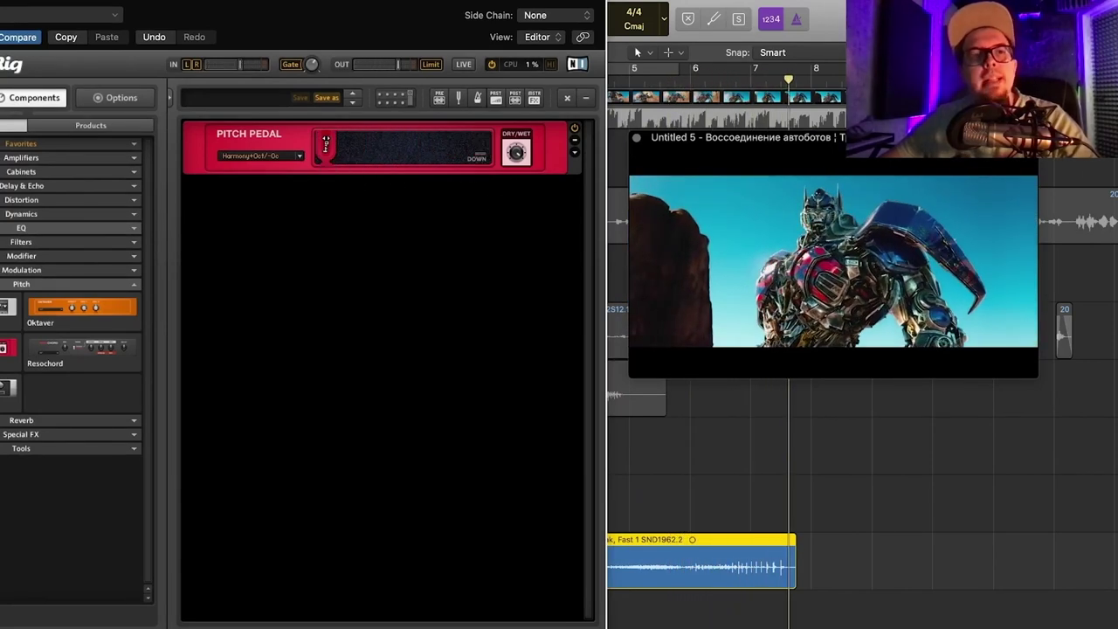
# - Close Guitar Rig and set the door squeak track's automation mode to Read
pyautogui.moveTo(108, 0); pyautogui.dragTo(330, 33)
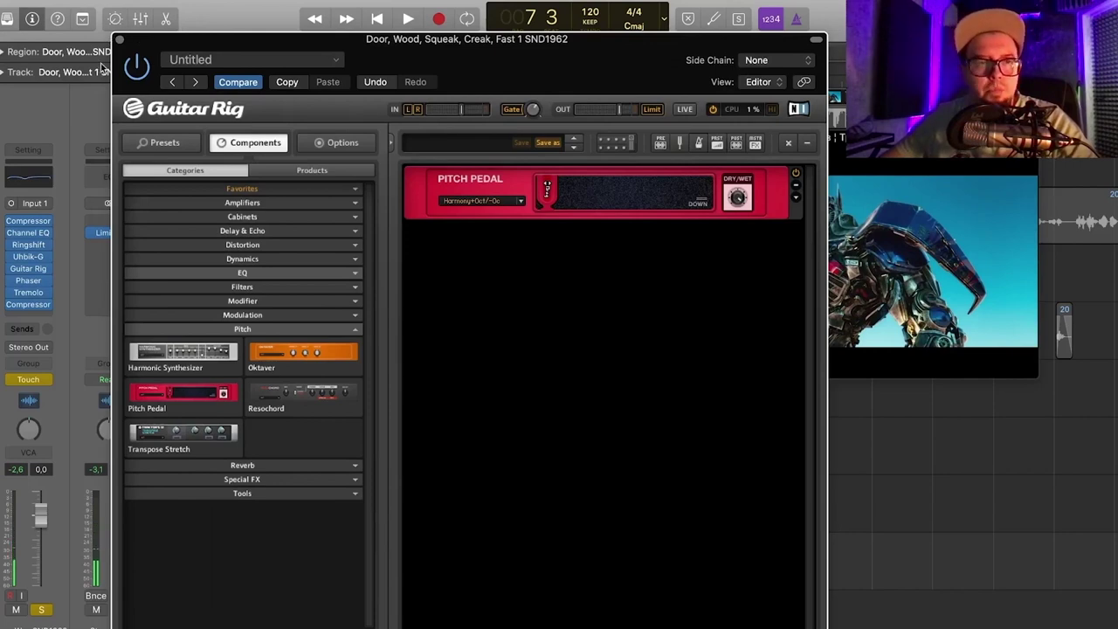
pyautogui.click(119, 39)
pyautogui.click(48, 380)
pyautogui.click(48, 383)
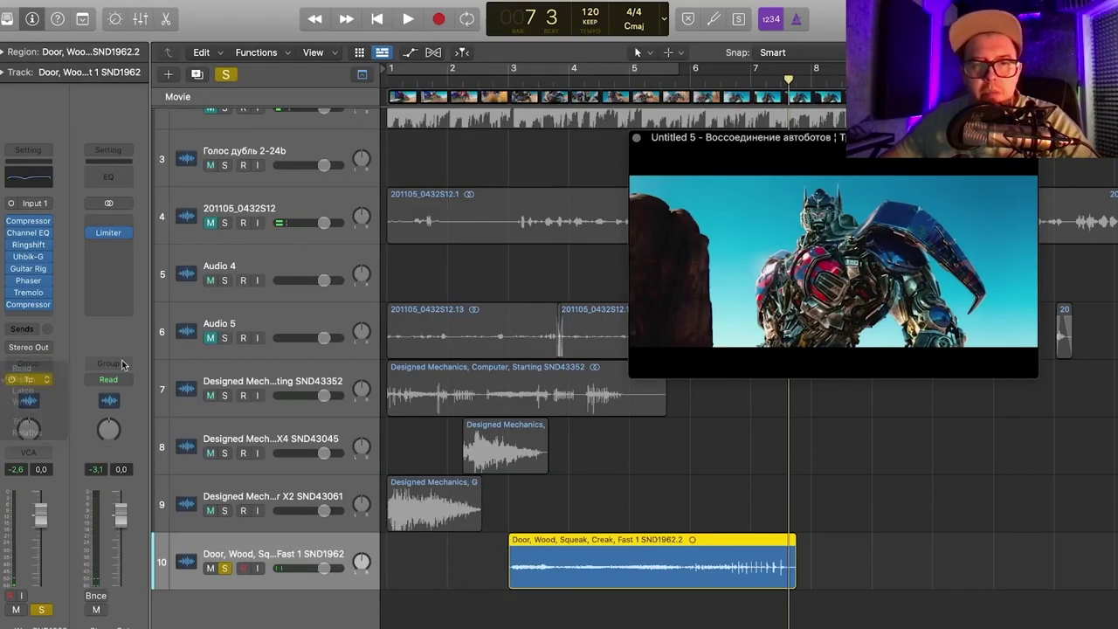
pyautogui.click(49, 382)
pyautogui.click(48, 364)
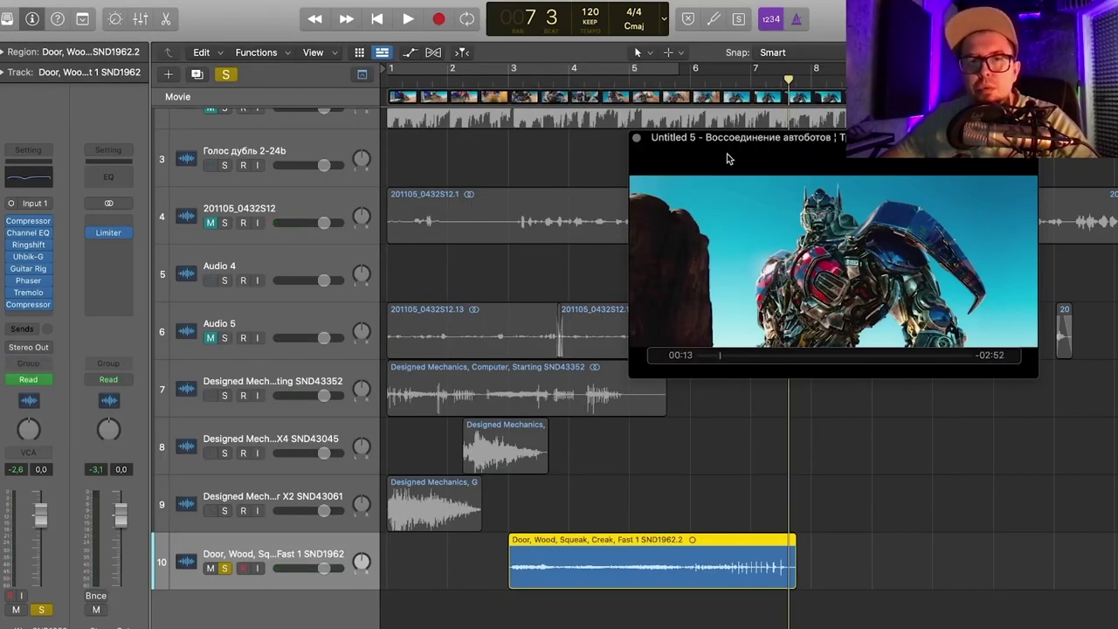
# - Enlarge the tracks and display their automation lanes, keeping the movie window clear of the door squeak region
pyautogui.moveTo(657, 138); pyautogui.dragTo(246, 12)
pyautogui.press('super+Down')
pyautogui.press('super+Down')
pyautogui.press('super+Down')
pyautogui.press('super+Down')
pyautogui.moveTo(568, 12); pyautogui.dragTo(361, 110)
pyautogui.click(409, 53)
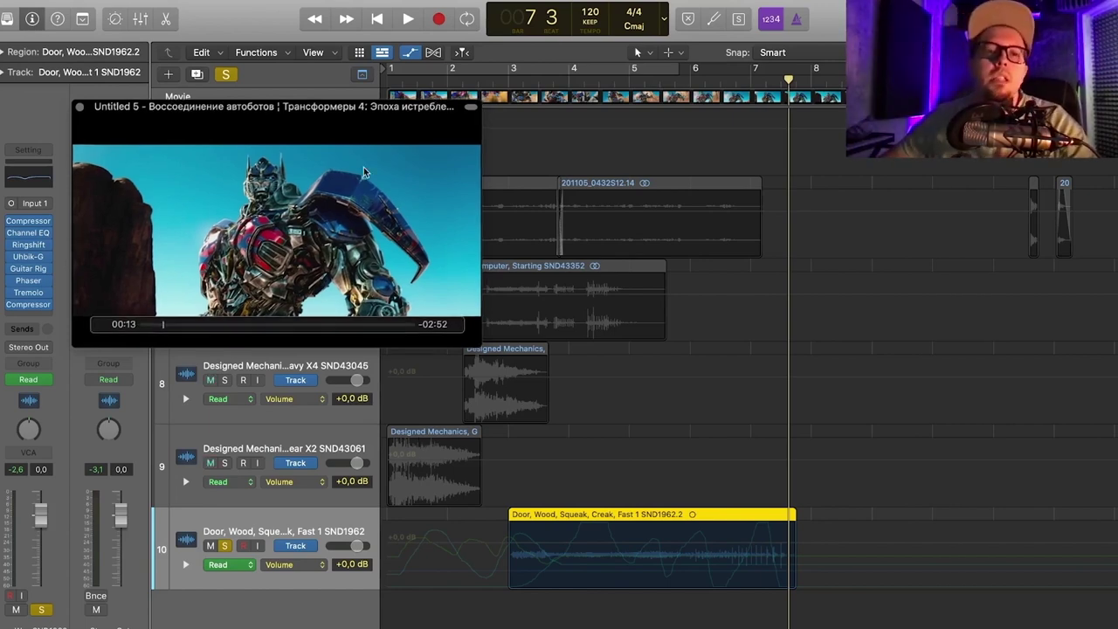
pyautogui.moveTo(350, 108); pyautogui.dragTo(299, 69)
pyautogui.press('super+Down')
pyautogui.press('super+Down')
pyautogui.press('super+Down')
pyautogui.press('super+Down')
pyautogui.press('super+Down')
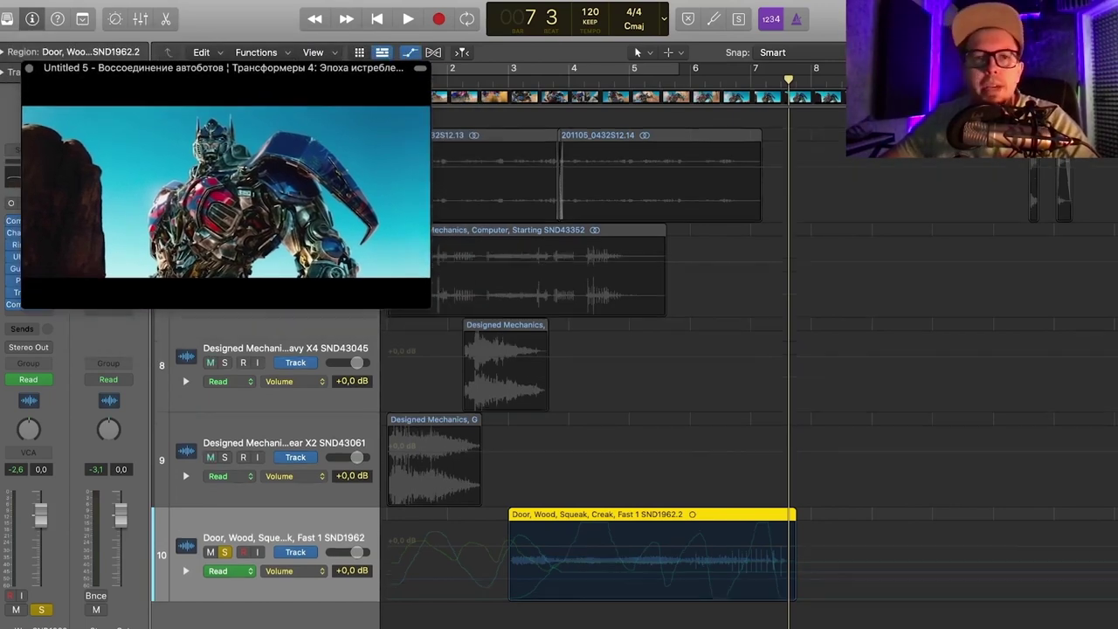
pyautogui.press('super+Right')
pyautogui.press('super+Right')
pyautogui.moveTo(185, 112); pyautogui.dragTo(187, 185)
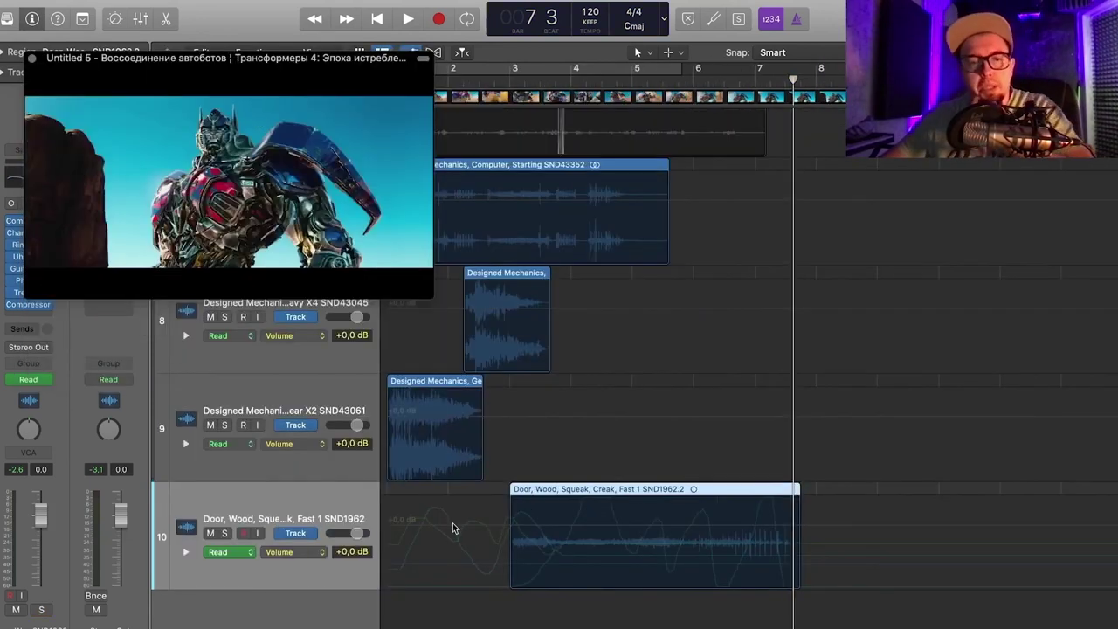
# - Display the Channel EQ Peak 1 Q-Factor automation on the door squeak track
pyautogui.click(289, 552)
pyautogui.click(276, 480)
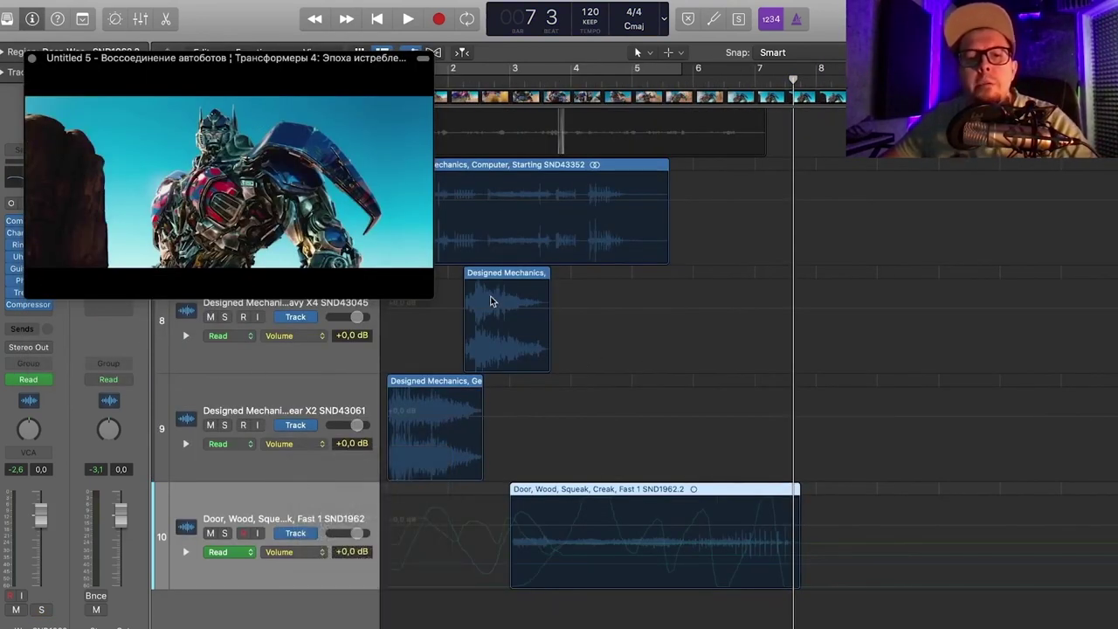
pyautogui.click(304, 548)
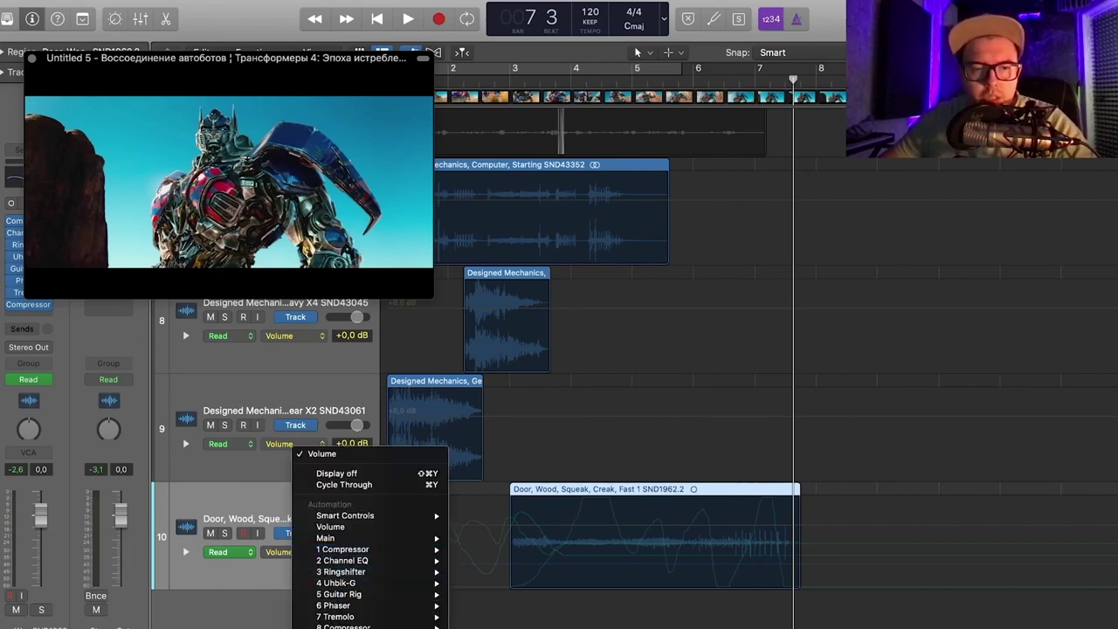
pyautogui.click(466, 569)
pyautogui.click(297, 551)
pyautogui.click(464, 510)
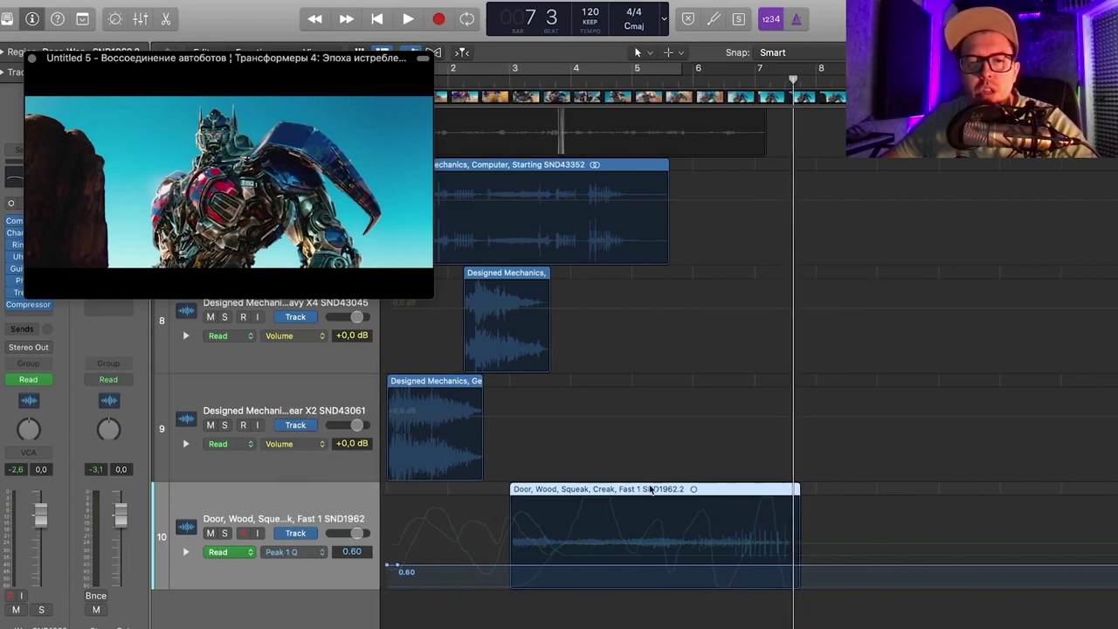
# - Display the Channel EQ Peak 1 Gain automation and shift its curve to the start of the door squeak region at bar 3
pyautogui.scroll(-5, 657, 490)
pyautogui.click(318, 553)
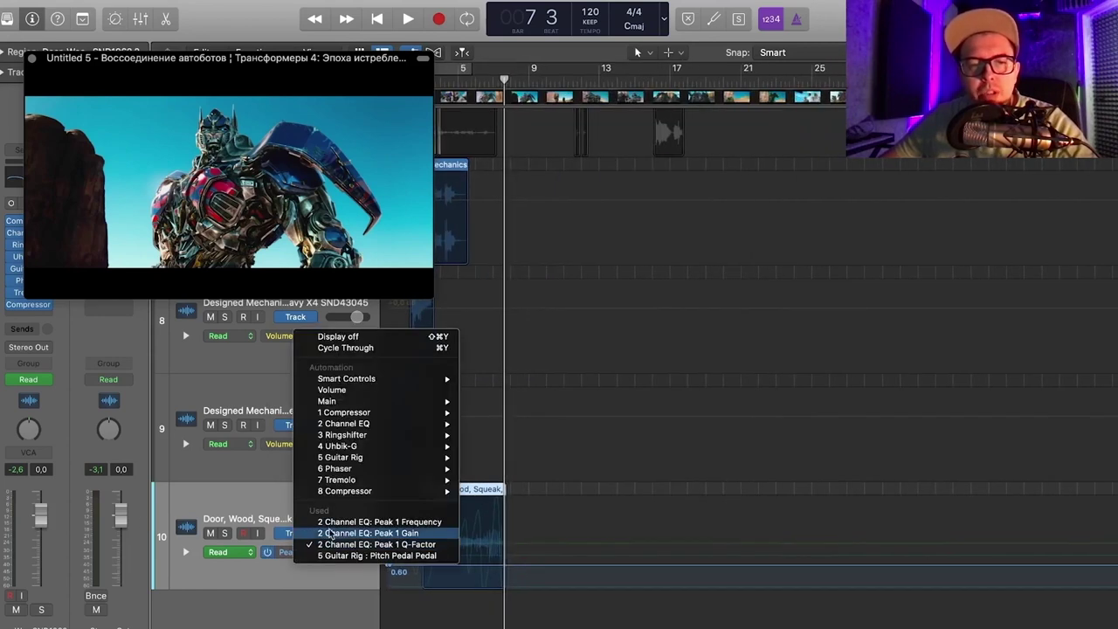
pyautogui.click(367, 529)
pyautogui.scroll(5, 408, 546)
pyautogui.hscroll(-10, 408, 546)
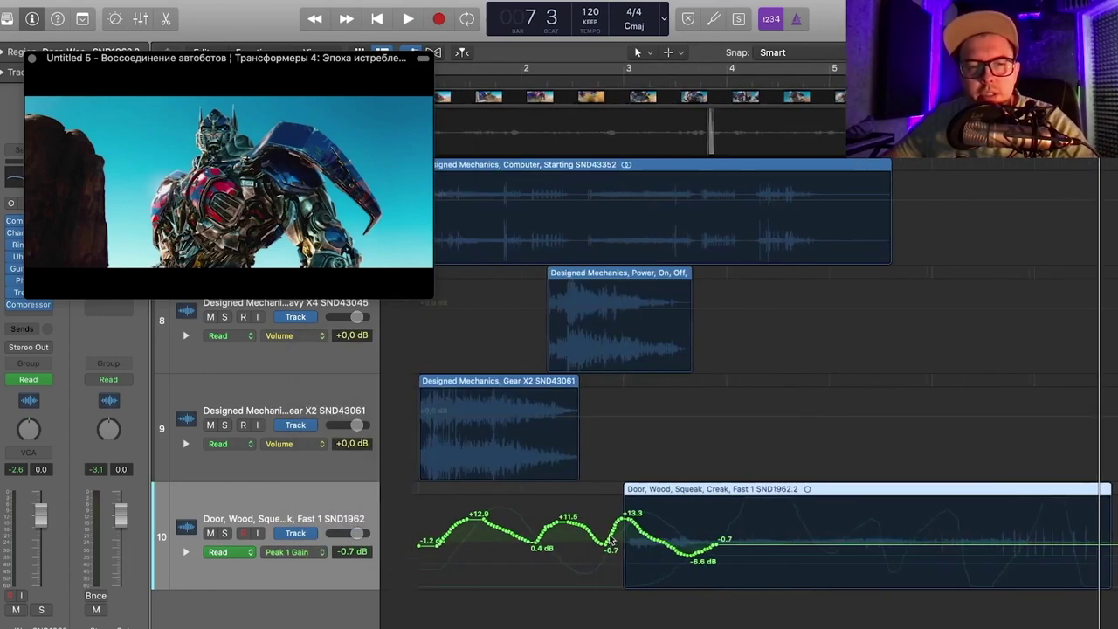
pyautogui.moveTo(410, 528); pyautogui.dragTo(568, 556)
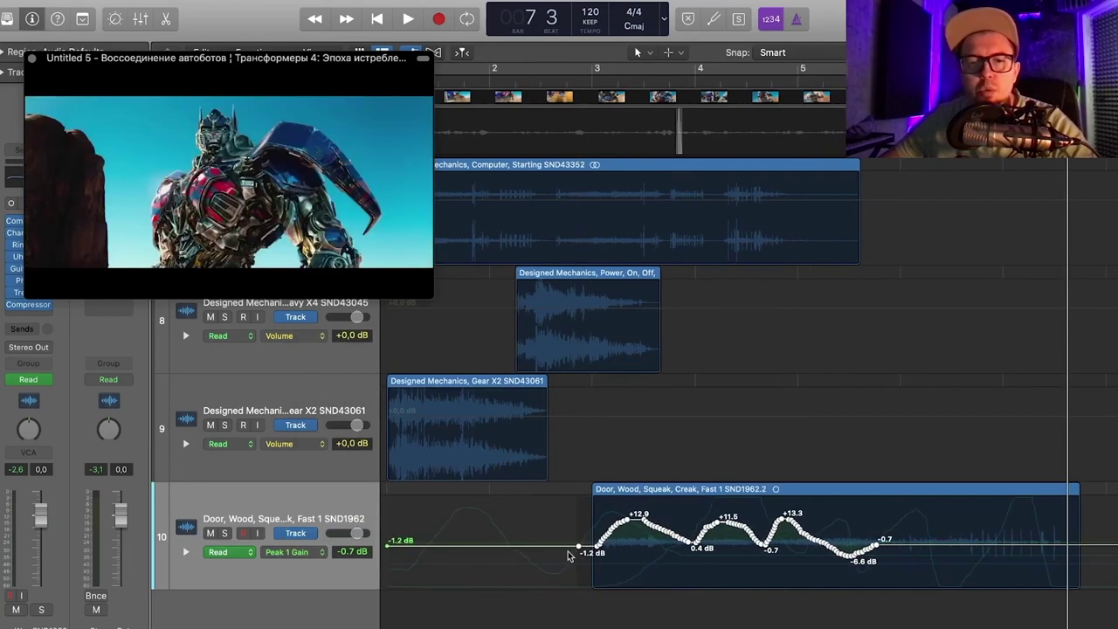
# - Display the Channel EQ Peak 1 Frequency automation on the door squeak track and shift its curve to the region's start at bar 3
pyautogui.click(319, 551)
pyautogui.click(327, 536)
pyautogui.moveTo(437, 524); pyautogui.dragTo(619, 535)
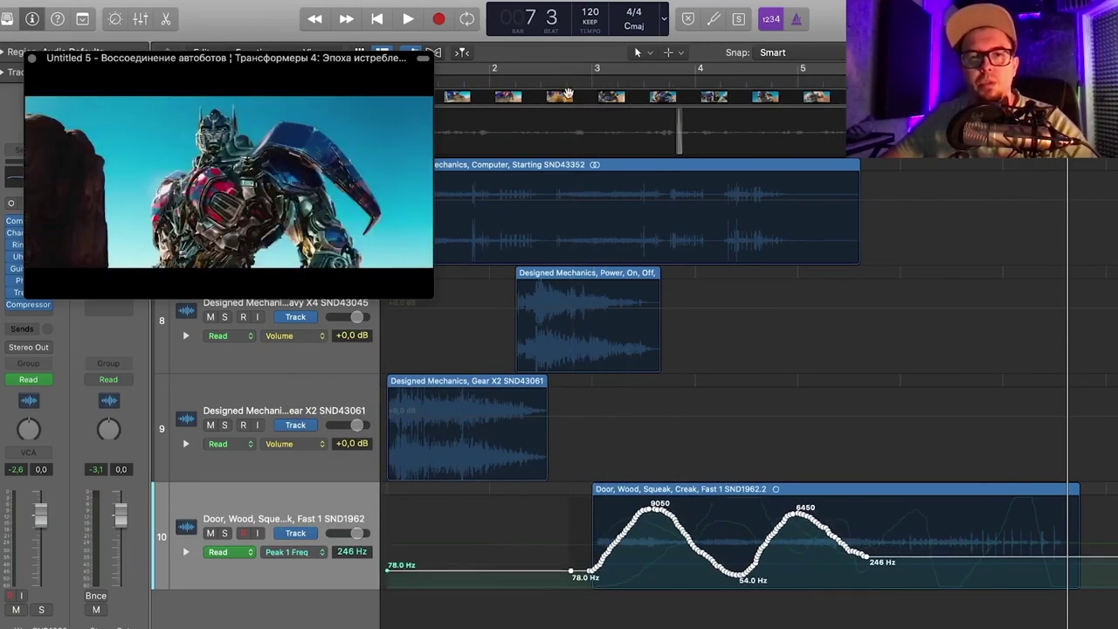
# - Play the sequence from bar 3 and solo the door squeak track
pyautogui.click(568, 94)
pyautogui.press('space')
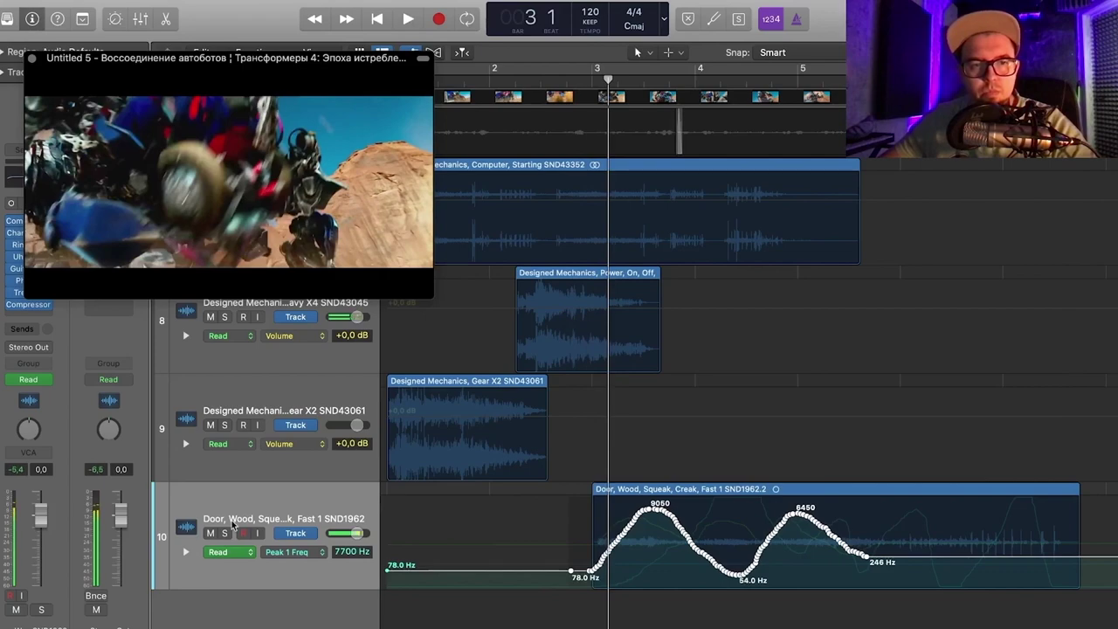
pyautogui.click(225, 533)
pyautogui.scroll(1, 229, 530)
pyautogui.press('space')
pyautogui.hscroll(2, 642, 522)
pyautogui.press('space')
pyautogui.scroll(5, 692, 292)
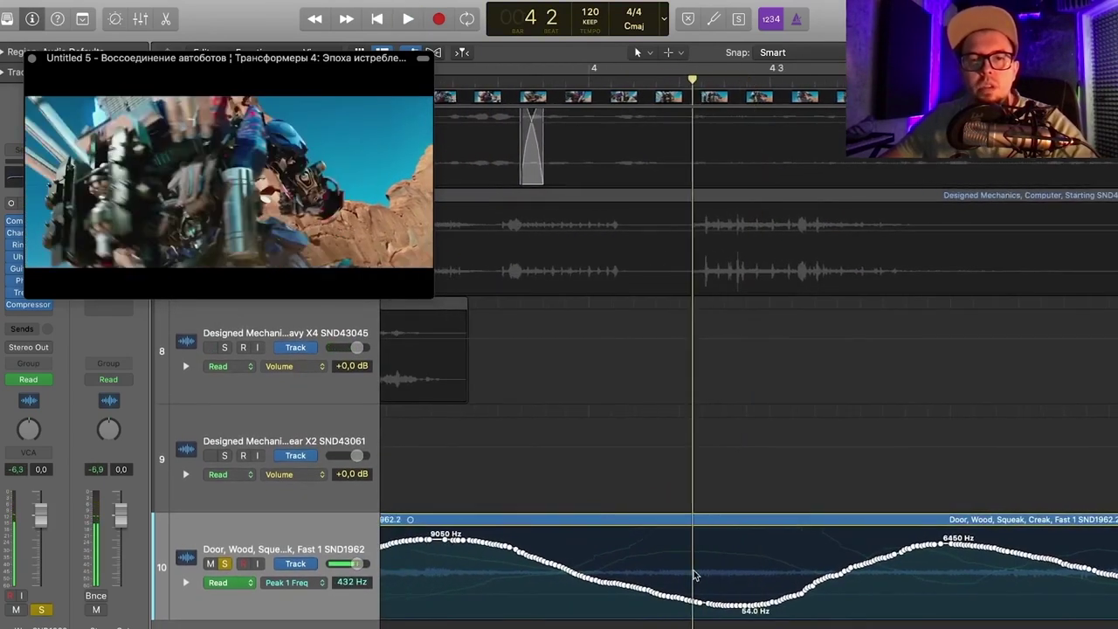
# - Listen to the soloed door squeak from about bar 3 beat 4 against the movie clip
pyautogui.scroll(-5, 696, 577)
pyautogui.scroll(-1, 776, 571)
pyautogui.scroll(3, 846, 187)
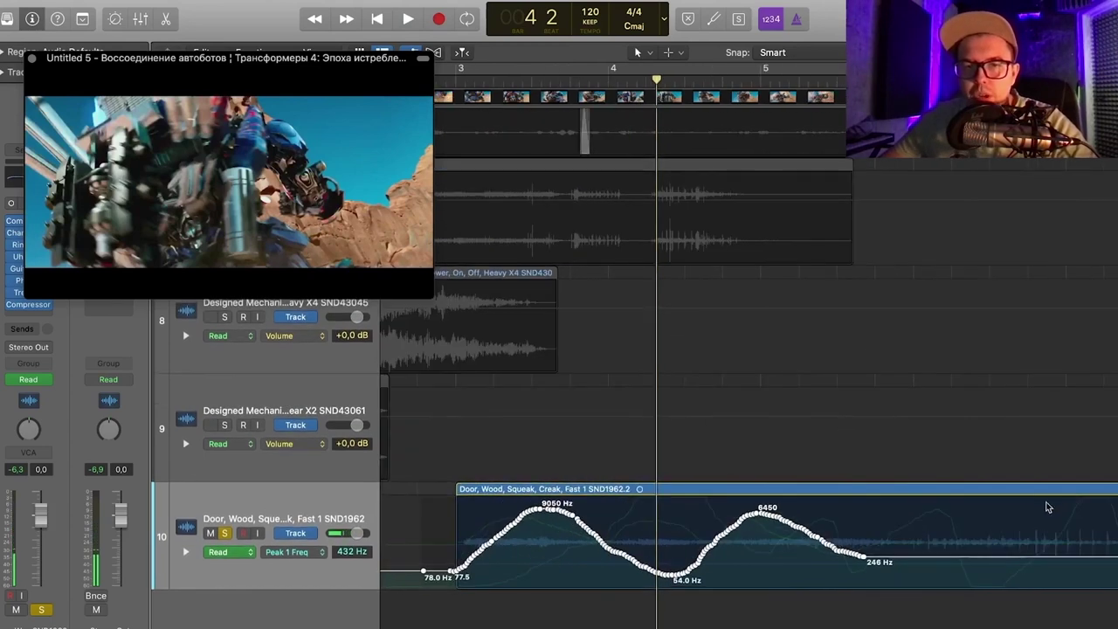
pyautogui.scroll(-2, 1039, 515)
pyautogui.click(530, 509)
pyautogui.moveTo(604, 493); pyautogui.dragTo(557, 526)
pyautogui.click(583, 519)
pyautogui.scroll(5, 557, 526)
pyautogui.hscroll(-2, 555, 515)
pyautogui.moveTo(472, 85); pyautogui.dragTo(530, 83)
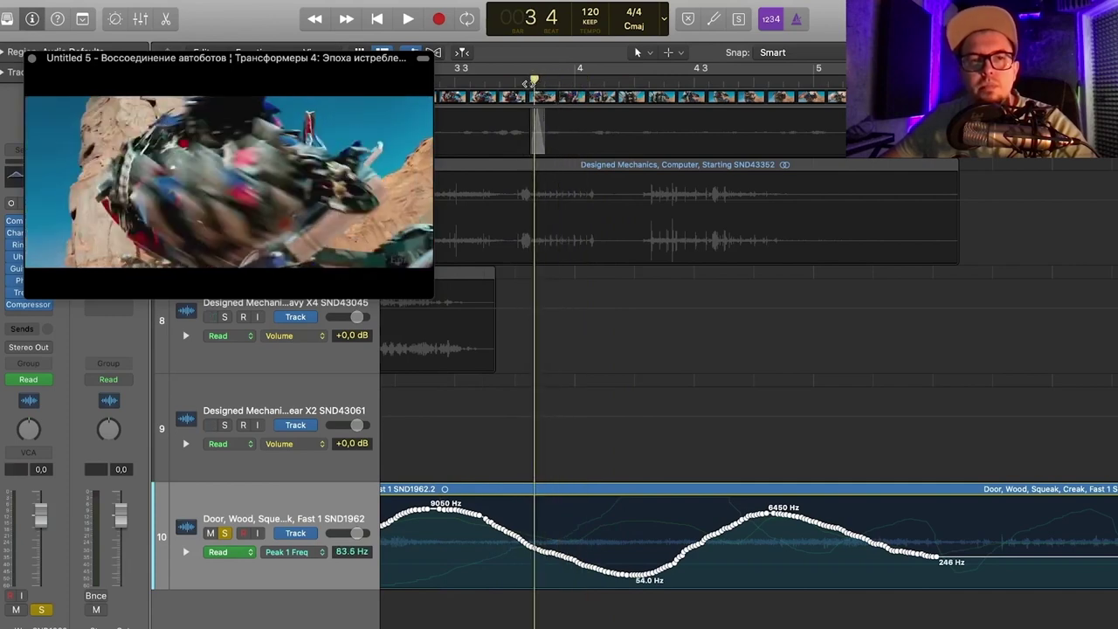
pyautogui.press('space')
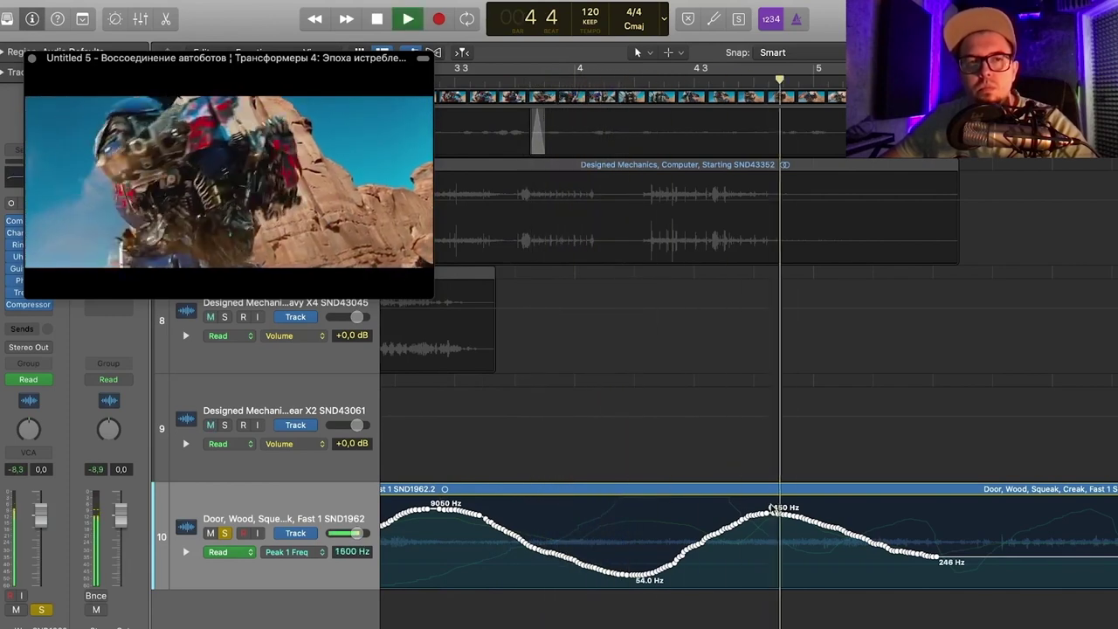
pyautogui.press('space')
# - Shorten the door squeak region to end just past bar 5 with a short fade-out, and cue playback near bar 3 beat 3
pyautogui.press('super+Left')
pyautogui.moveTo(1086, 495); pyautogui.dragTo(831, 523)
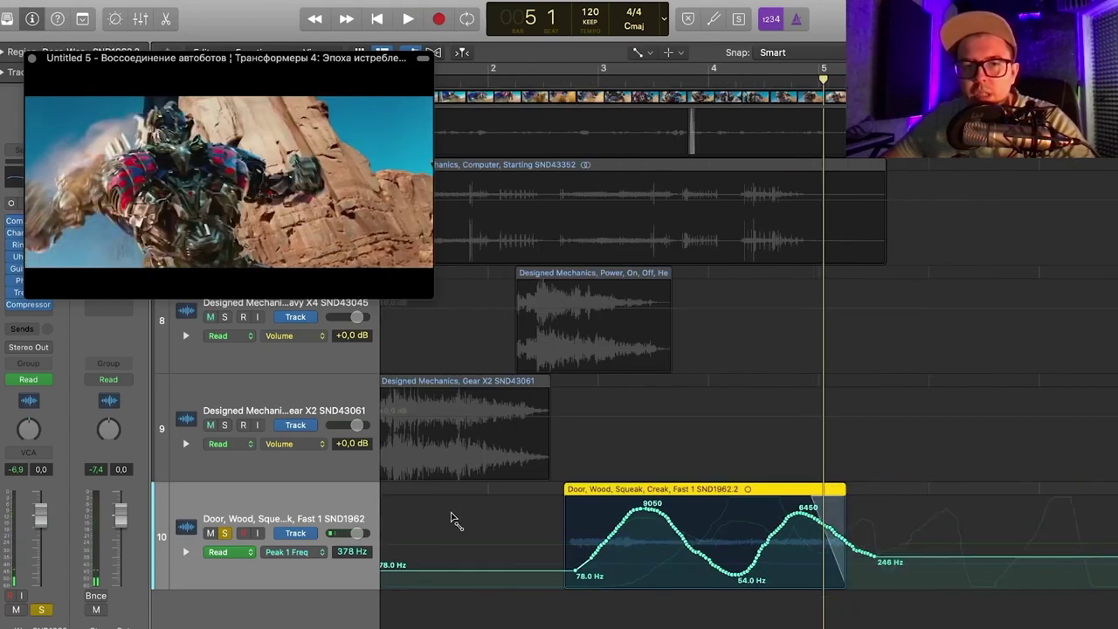
pyautogui.click(631, 86)
pyautogui.press('space')
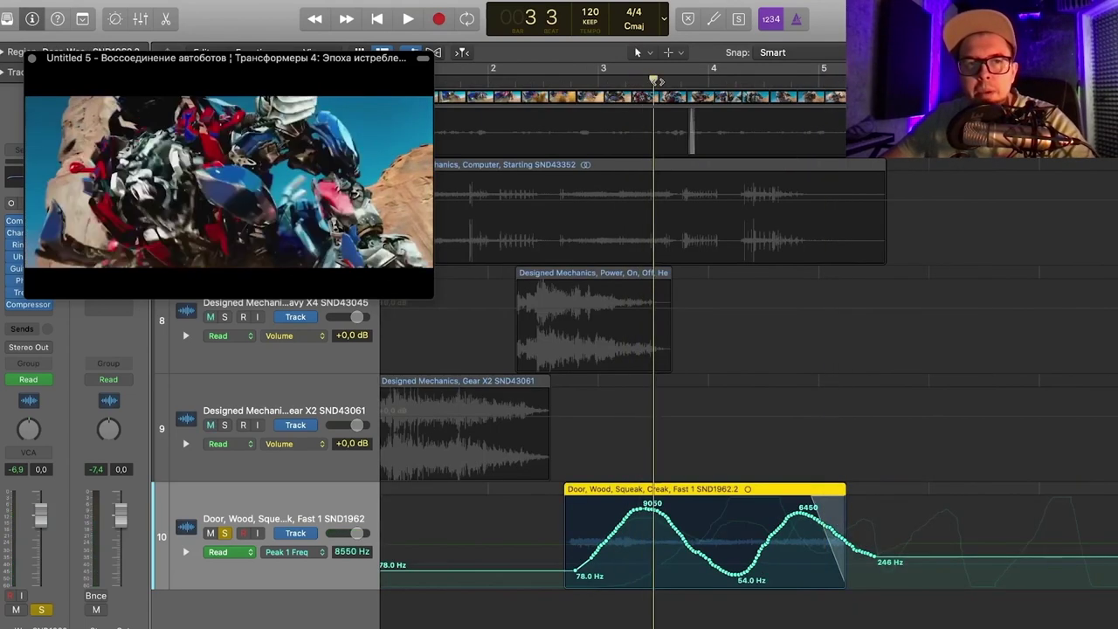
# - Trim the start of the door squeak region to about bar 3 beat 4 with a short fade-in, and play it
pyautogui.moveTo(567, 489); pyautogui.dragTo(682, 490)
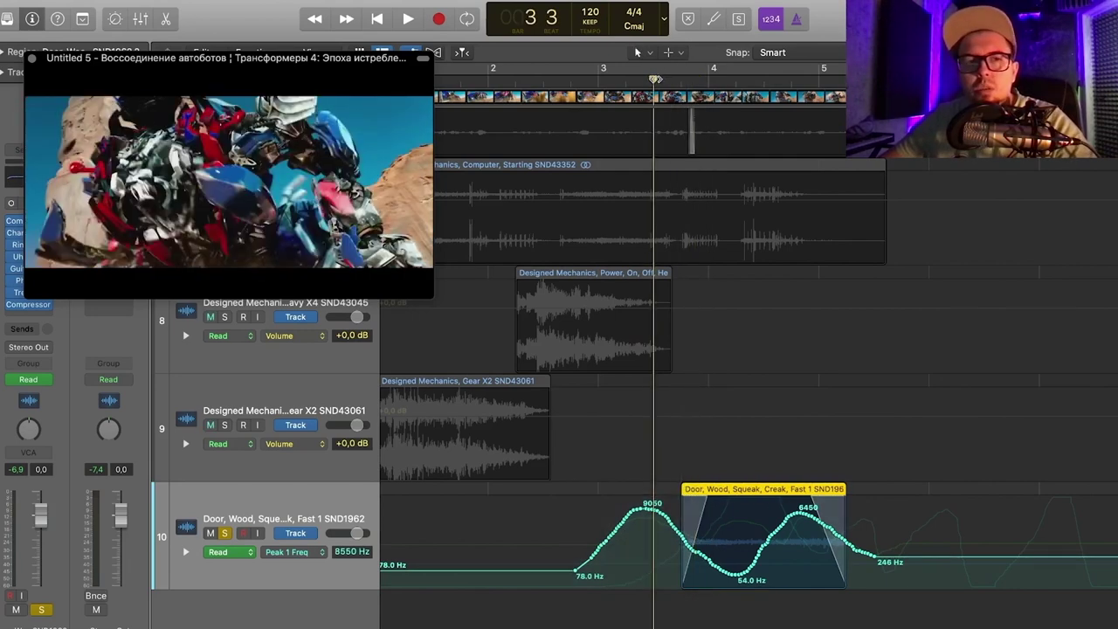
pyautogui.press('space')
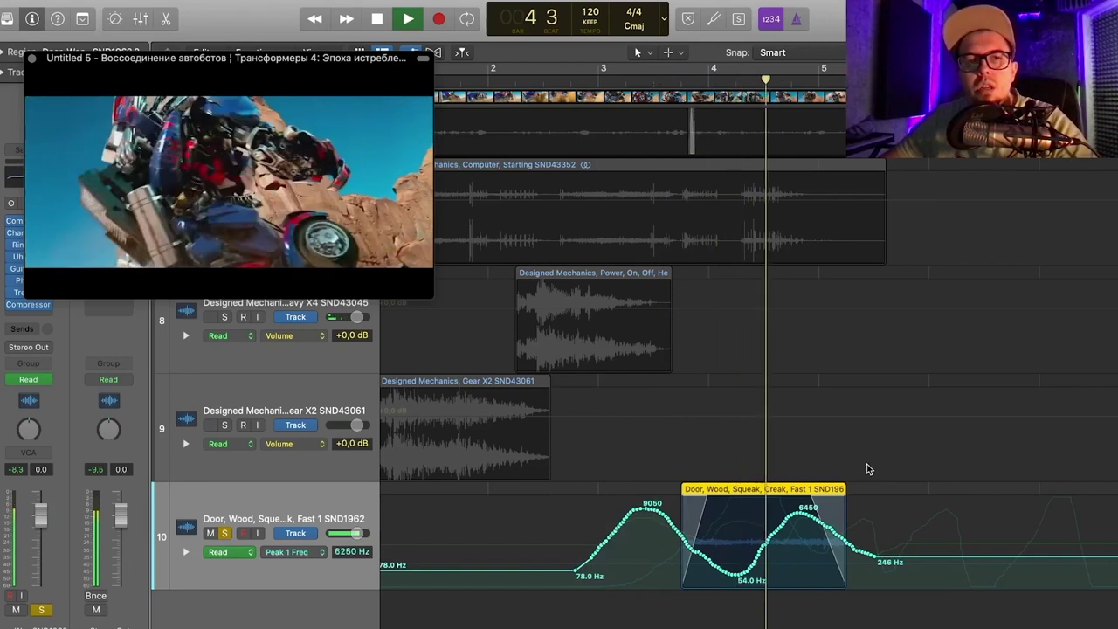
pyautogui.press('space')
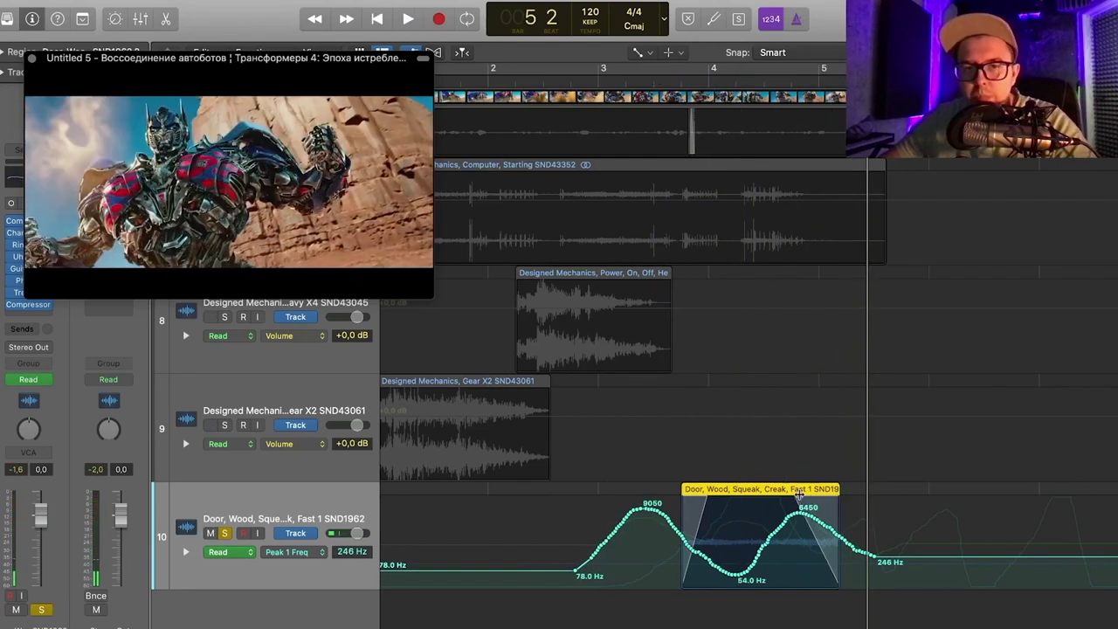
# - Give the door squeak region a longer curved fade-out, trim its end to just before bar 5, and play it back
pyautogui.click(667, 80)
pyautogui.hscroll(2, 727, 288)
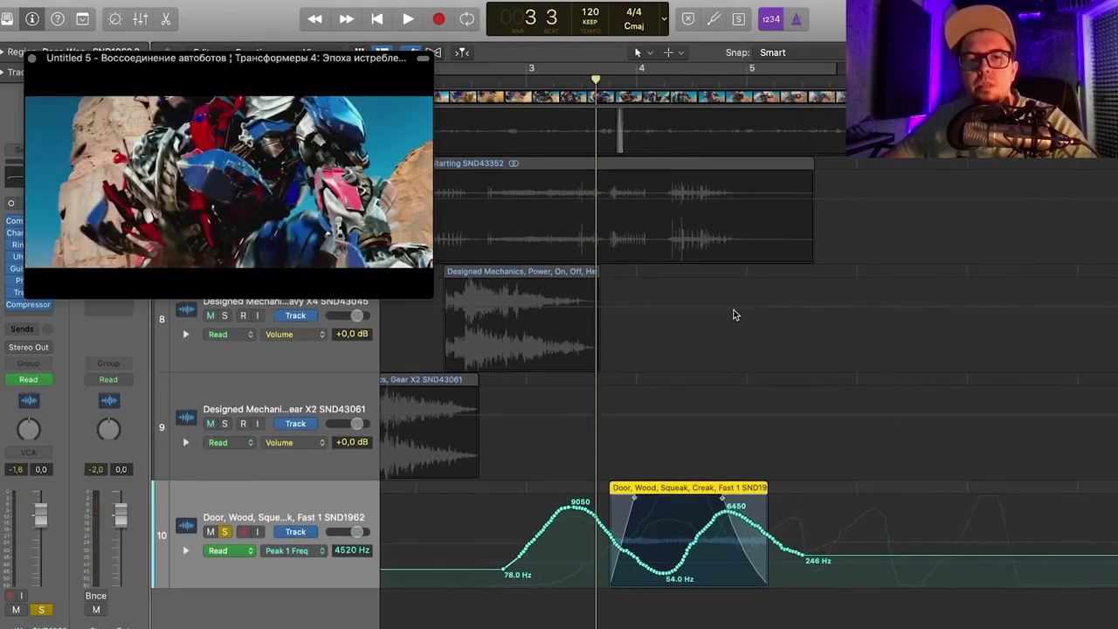
pyautogui.press('space')
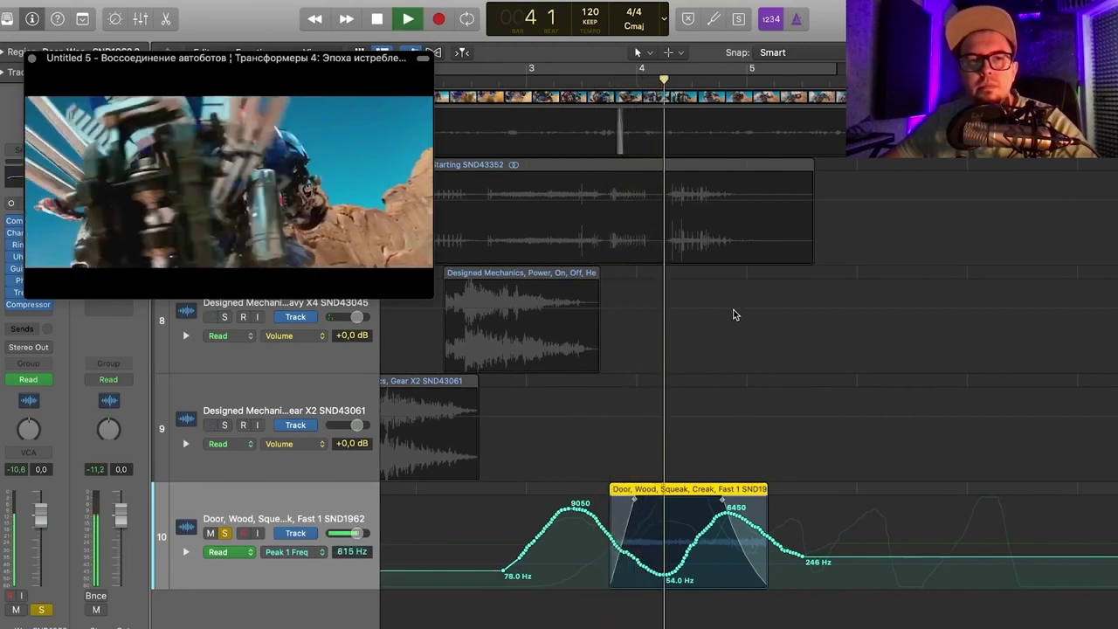
pyautogui.press('space')
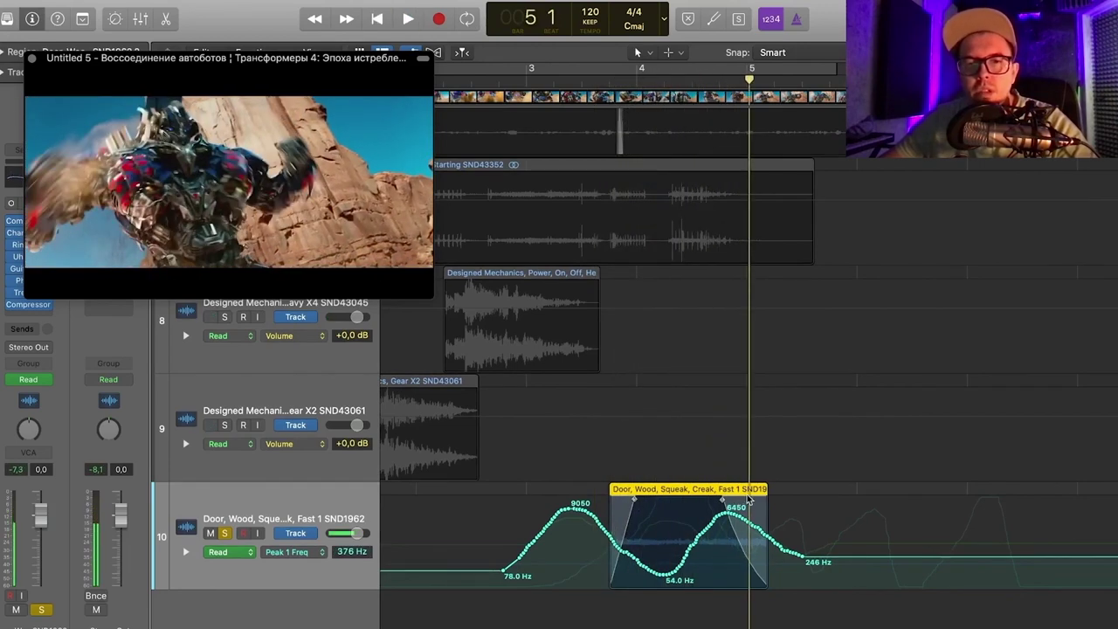
pyautogui.moveTo(765, 488); pyautogui.dragTo(733, 489)
pyautogui.click(610, 83)
pyautogui.press('space')
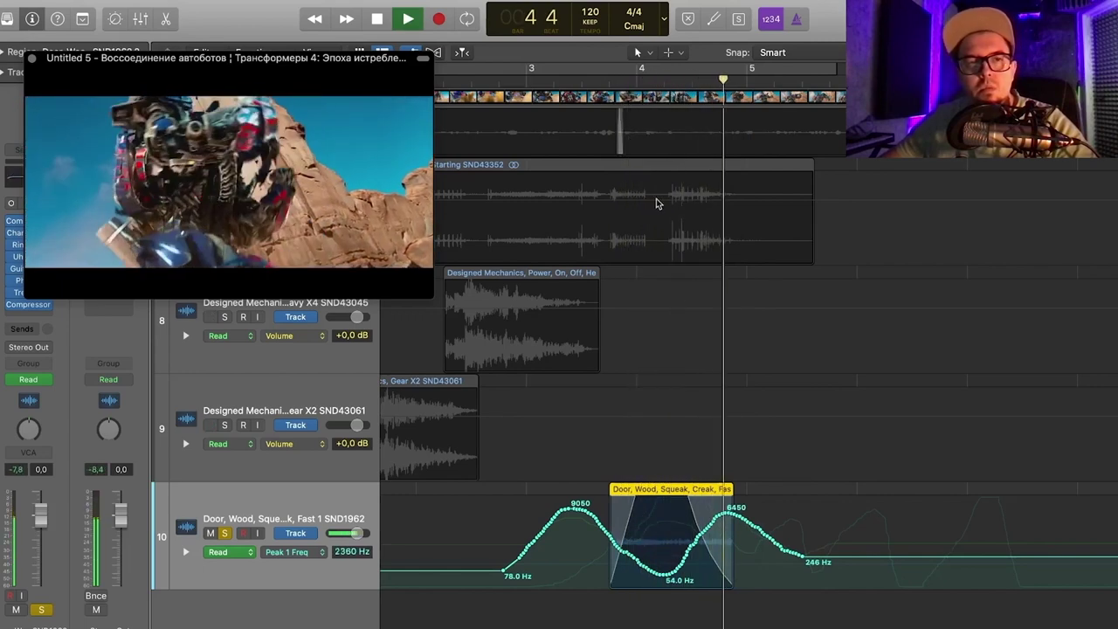
pyautogui.press('space')
# - Scrub the movie across the door squeak region from bar 3 beat 4 to bar 4 to examine the robot's movement, repositioning the movie window
pyautogui.press('super+Down')
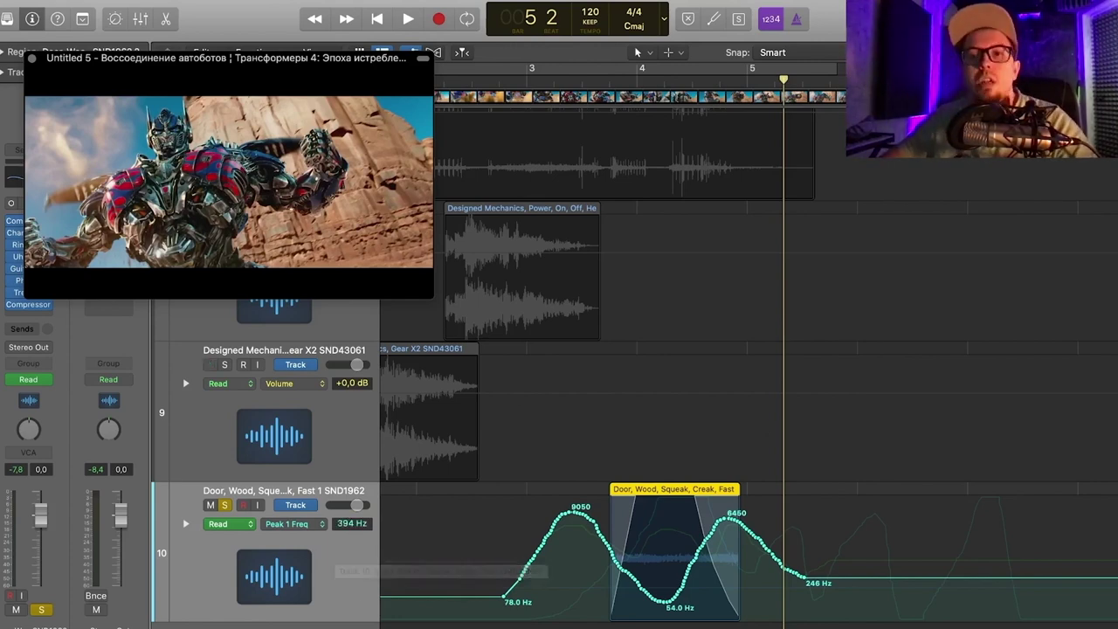
pyautogui.scroll(2, 712, 434)
pyautogui.scroll(5, 734, 405)
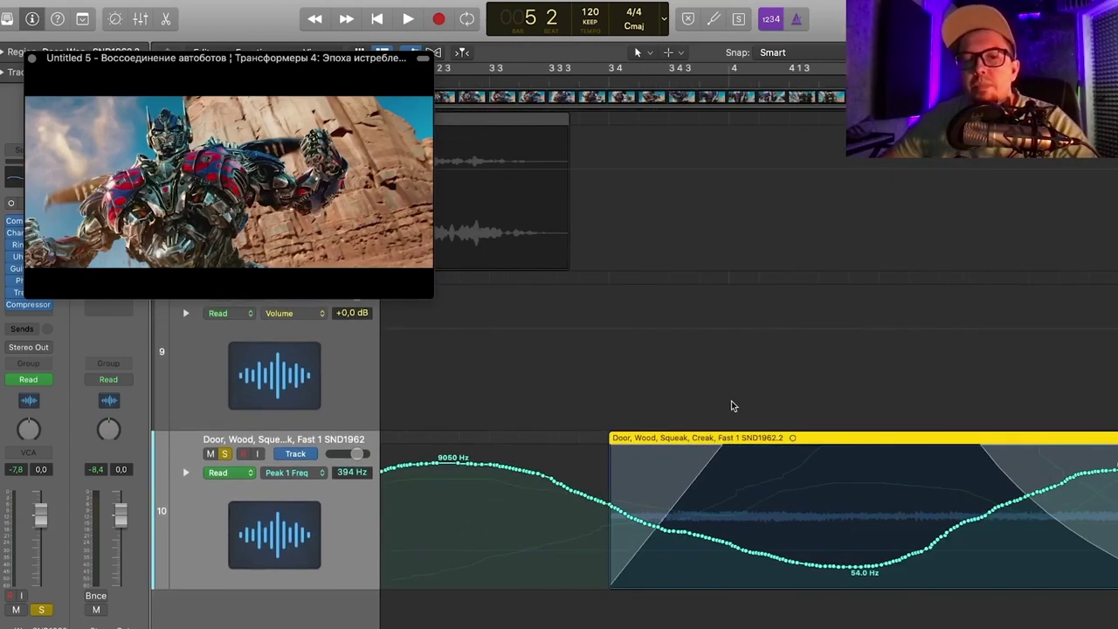
pyautogui.scroll(-4, 696, 159)
pyautogui.moveTo(606, 80); pyautogui.dragTo(628, 81)
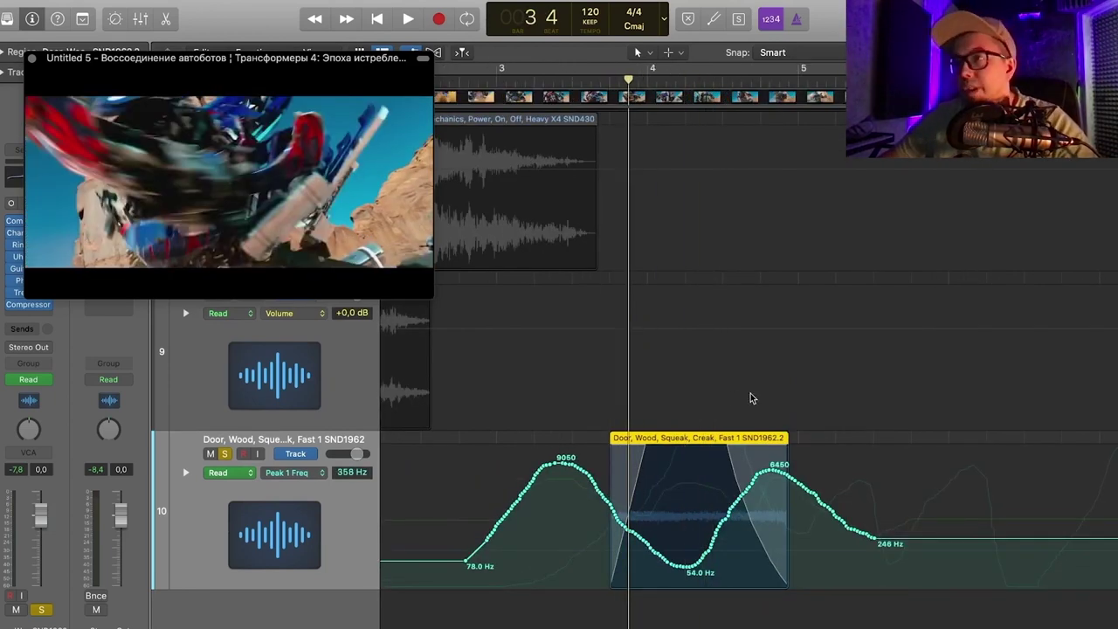
pyautogui.moveTo(287, 133); pyautogui.dragTo(321, 83)
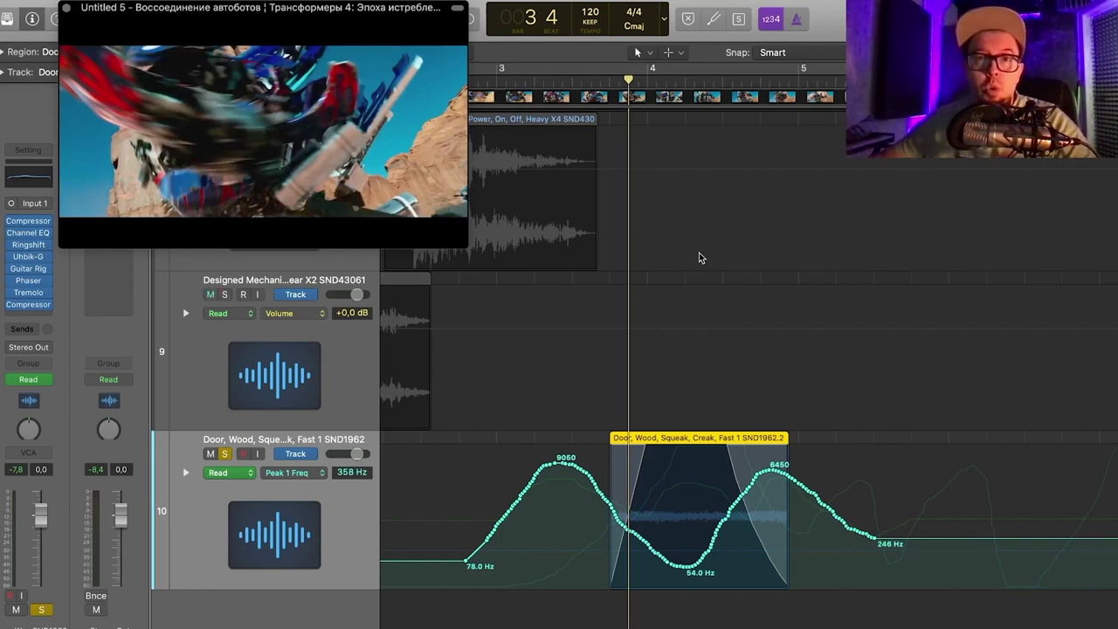
pyautogui.moveTo(375, 97); pyautogui.dragTo(403, 127)
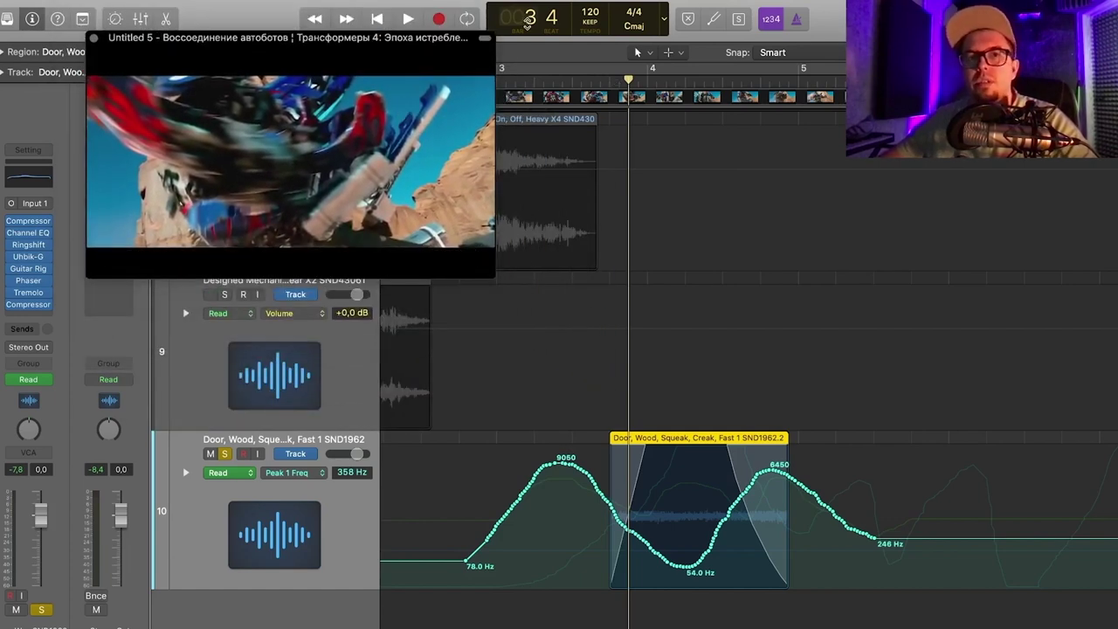
pyautogui.moveTo(154, 110); pyautogui.dragTo(130, 91)
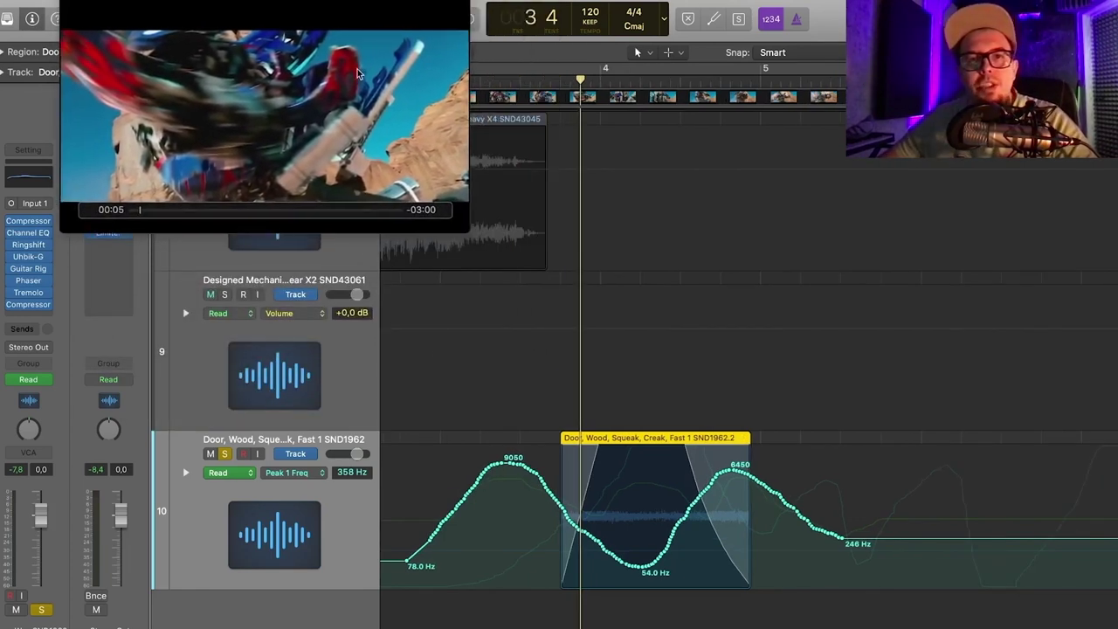
pyautogui.moveTo(554, 86); pyautogui.dragTo(601, 85)
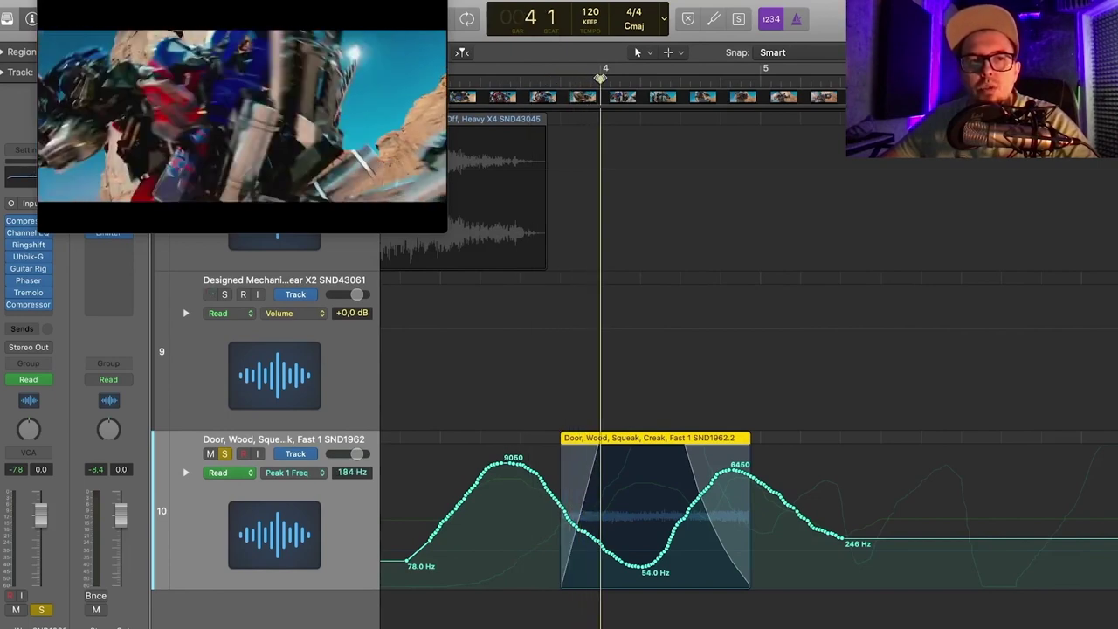
pyautogui.press('space')
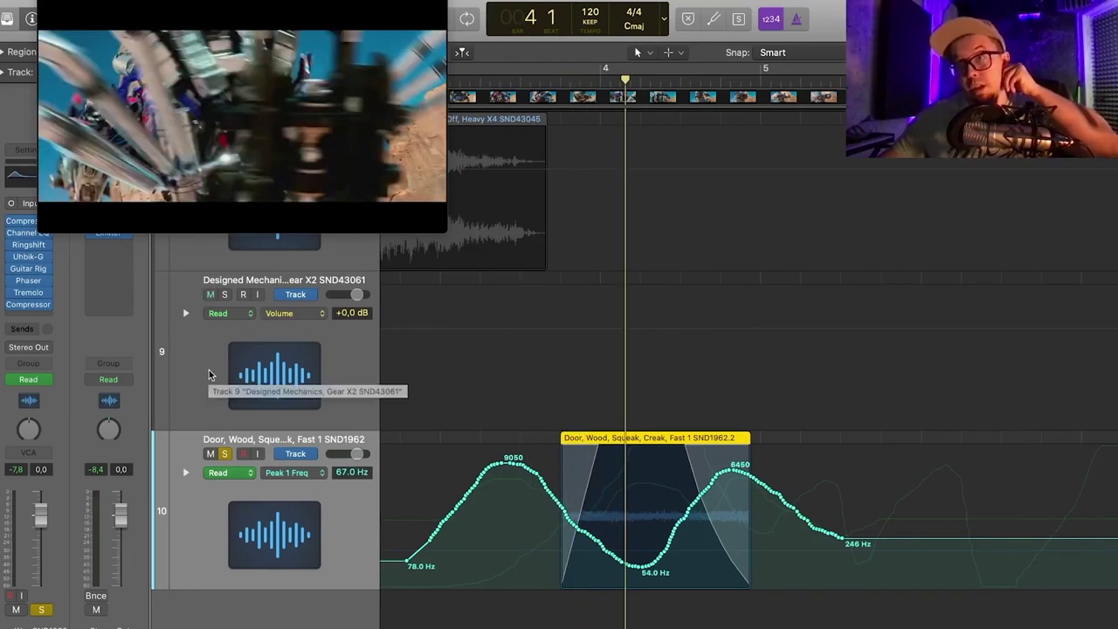
# - Display the absolute Pan automation on the door squeak track
pyautogui.click(320, 473)
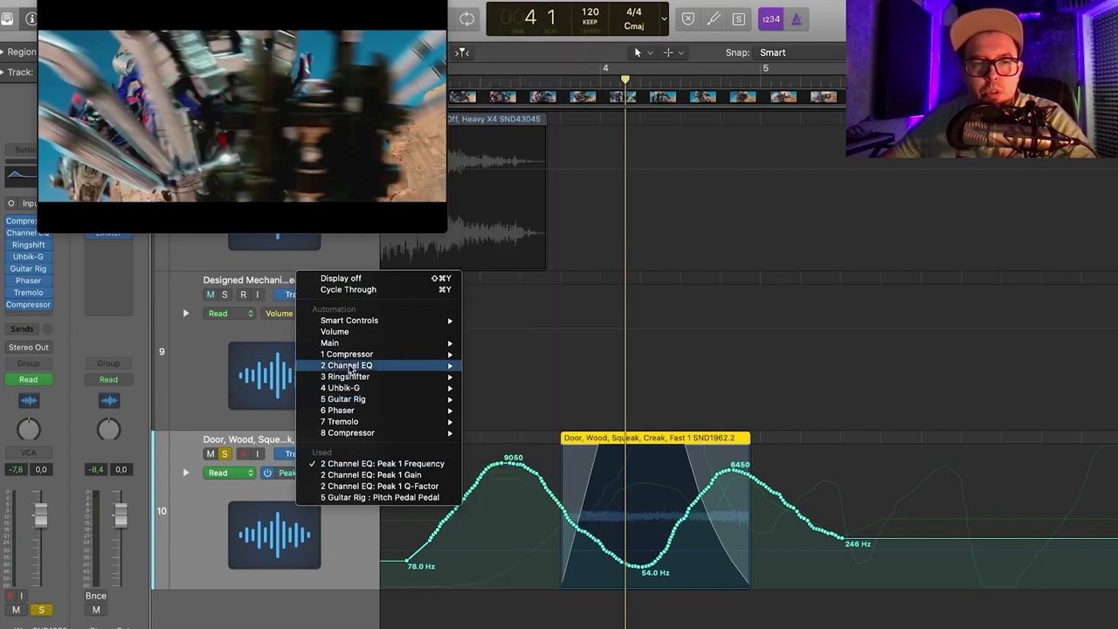
pyautogui.moveTo(367, 342)
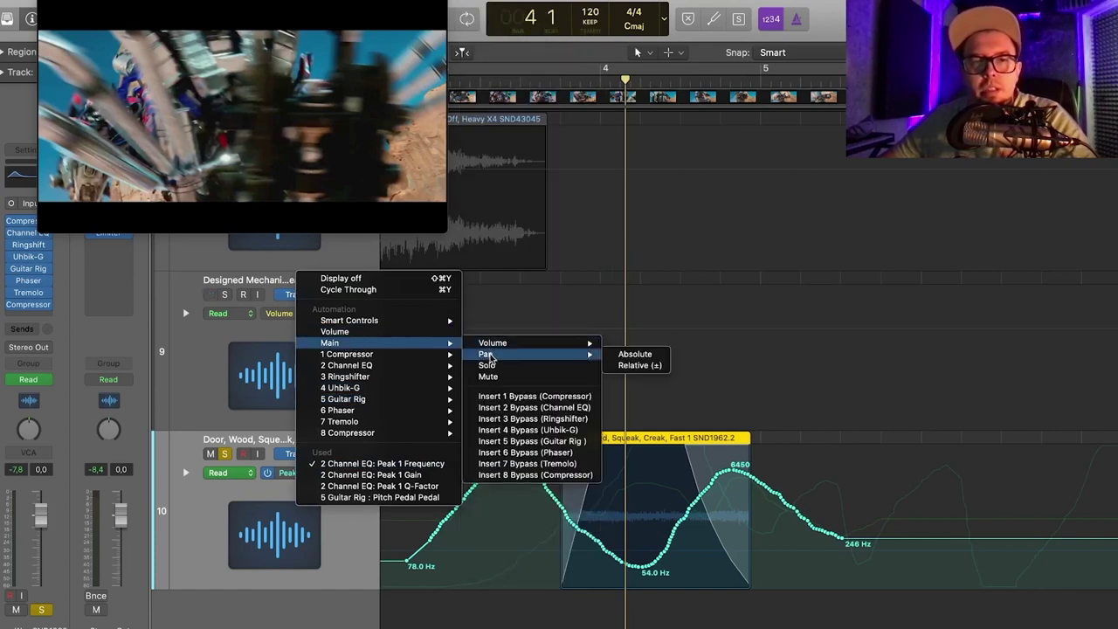
pyautogui.click(635, 354)
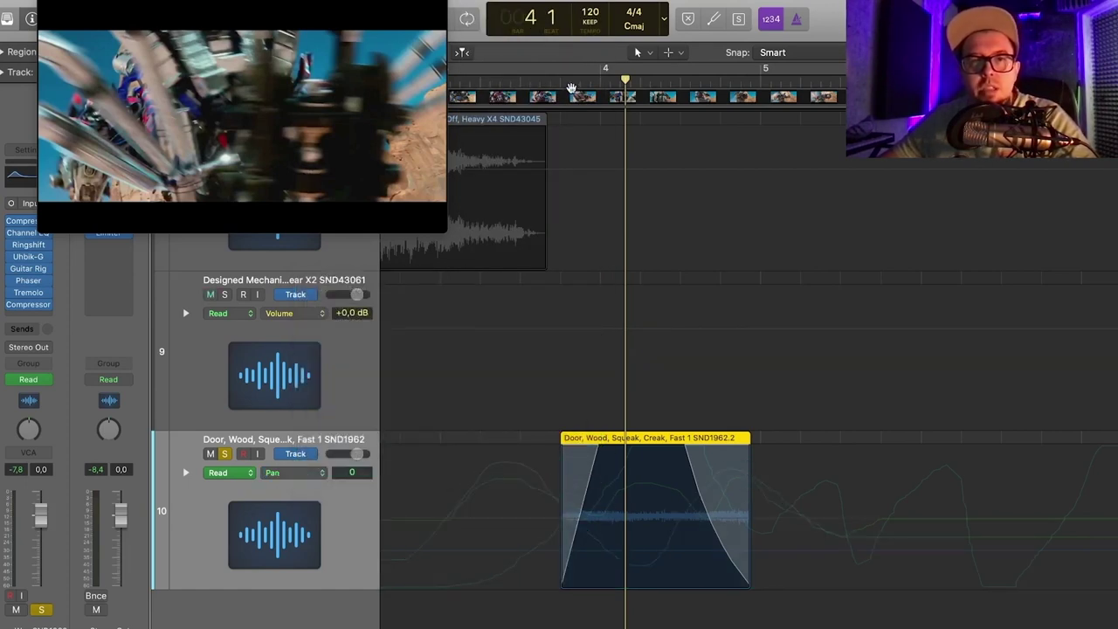
# - Set the secondary tool to the Pencil and enlarge the door squeak region, keeping the movie window clear of it
pyautogui.click(571, 90)
pyautogui.click(681, 54)
pyautogui.click(699, 91)
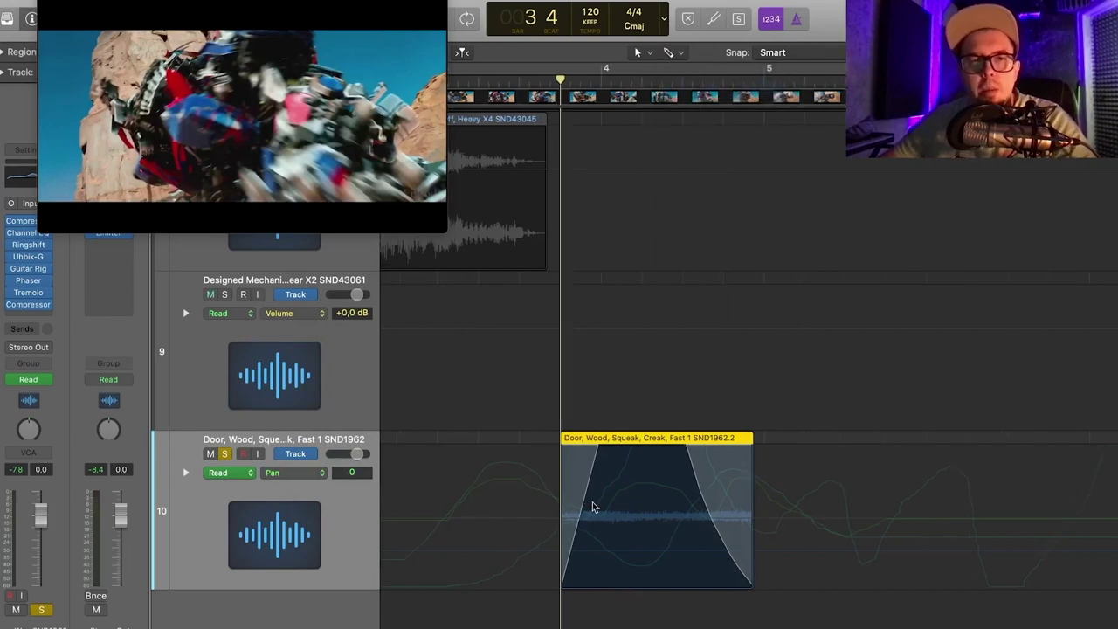
pyautogui.scroll(5, 583, 502)
pyautogui.scroll(-3, 584, 247)
pyautogui.moveTo(526, 104); pyautogui.dragTo(688, 81)
pyautogui.moveTo(360, 86)
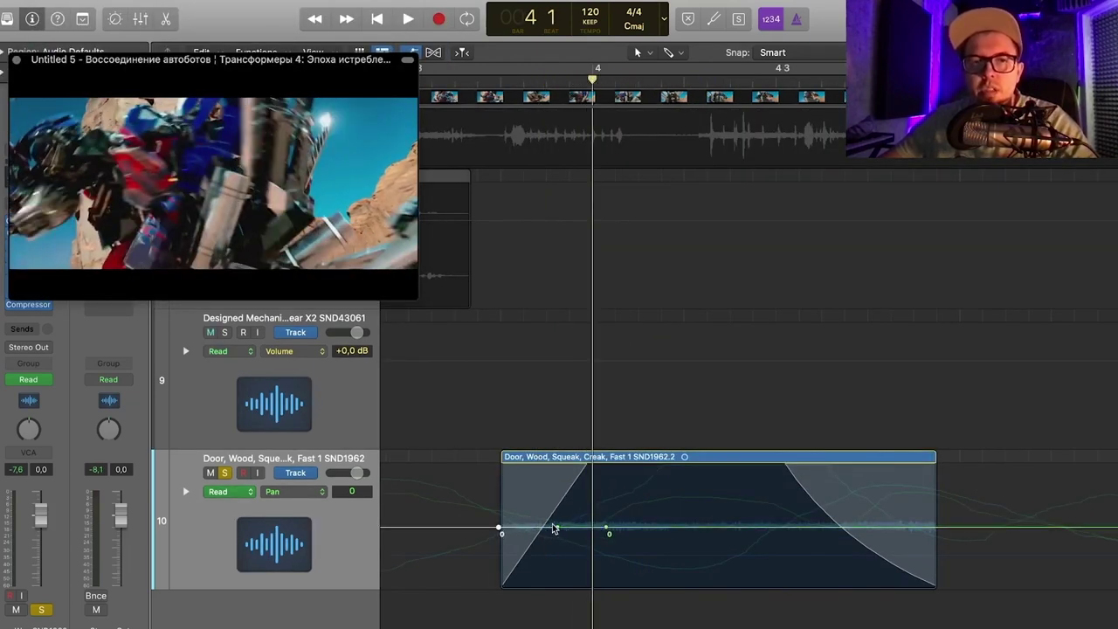
# - Draw a pan curve over the door squeak region, reaching about +43 near bar 4 and about -45 near bar 4 beat 3, and play it
pyautogui.moveTo(561, 540); pyautogui.dragTo(608, 556)
pyautogui.moveTo(520, 79); pyautogui.dragTo(609, 116)
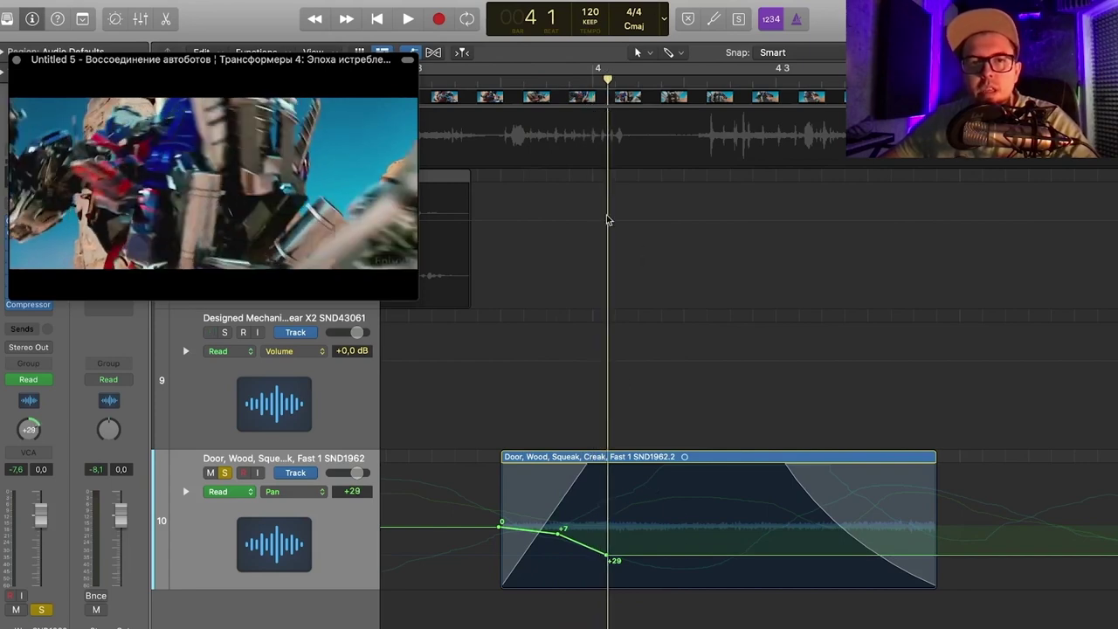
pyautogui.moveTo(603, 561)
pyautogui.mouseDown()
pyautogui.moveTo(644, 579)
pyautogui.moveTo(603, 552)
pyautogui.moveTo(591, 568)
pyautogui.moveTo(614, 575)
pyautogui.moveTo(729, 500)
pyautogui.moveTo(811, 479)
pyautogui.moveTo(861, 514)
pyautogui.moveTo(963, 543)
pyautogui.mouseUp()
pyautogui.press('space')
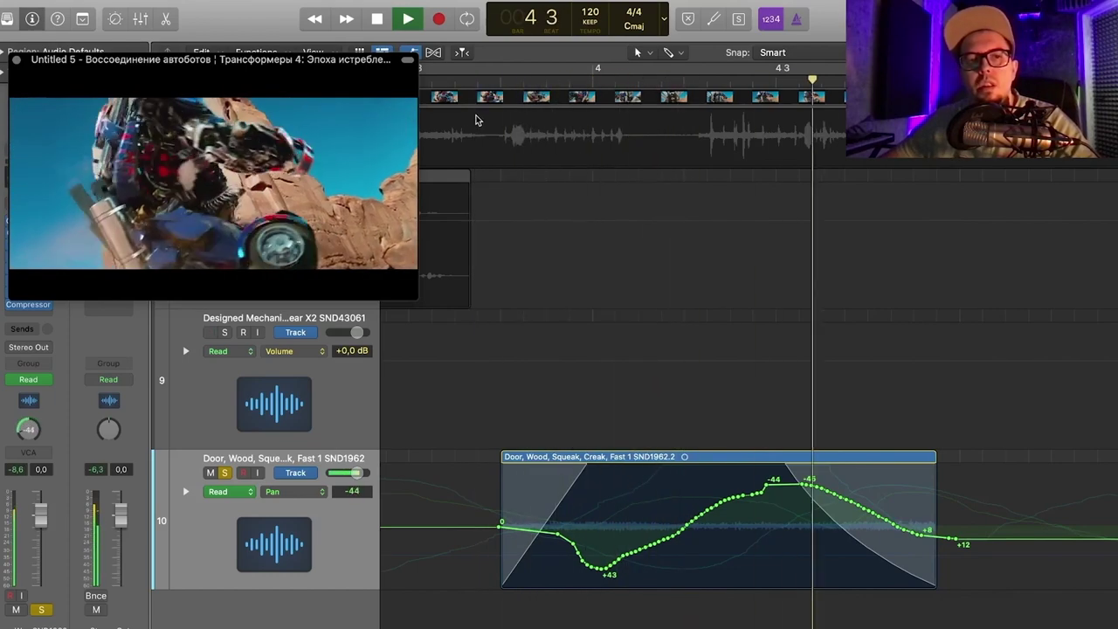
# - Redraw the pan curve's second half to peak at about -37 past bar 4 beat 2 and return to about +6, and play the region
pyautogui.moveTo(629, 84); pyautogui.dragTo(758, 85)
pyautogui.moveTo(736, 500)
pyautogui.mouseDown()
pyautogui.moveTo(821, 524)
pyautogui.moveTo(915, 524)
pyautogui.mouseUp()
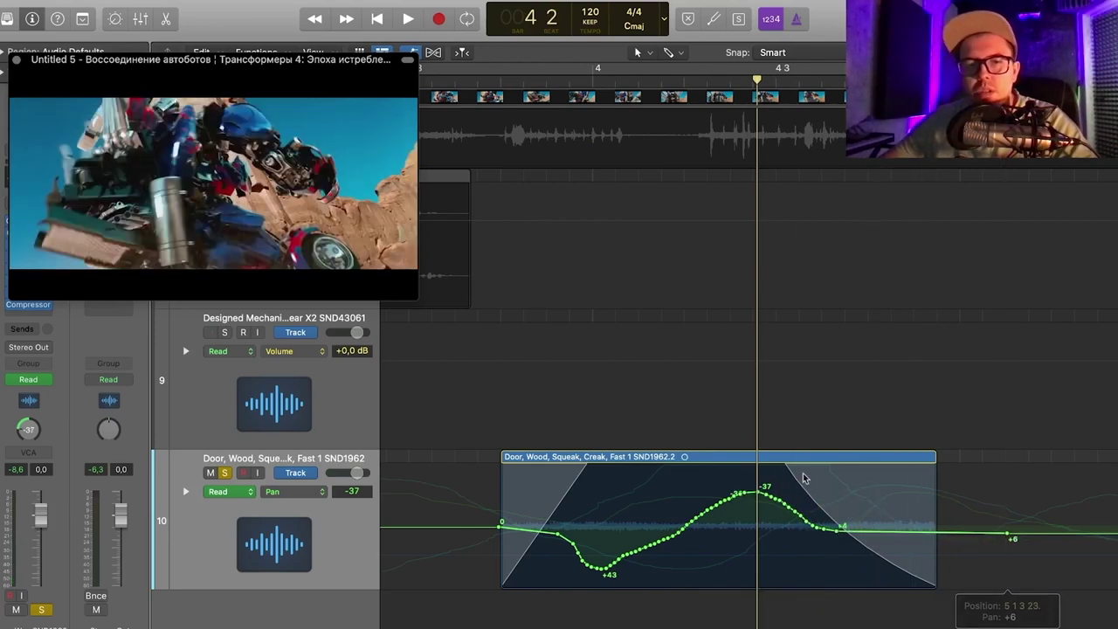
pyautogui.click(445, 75)
pyautogui.press('space')
pyautogui.click(474, 81)
pyautogui.press('space')
pyautogui.press('space')
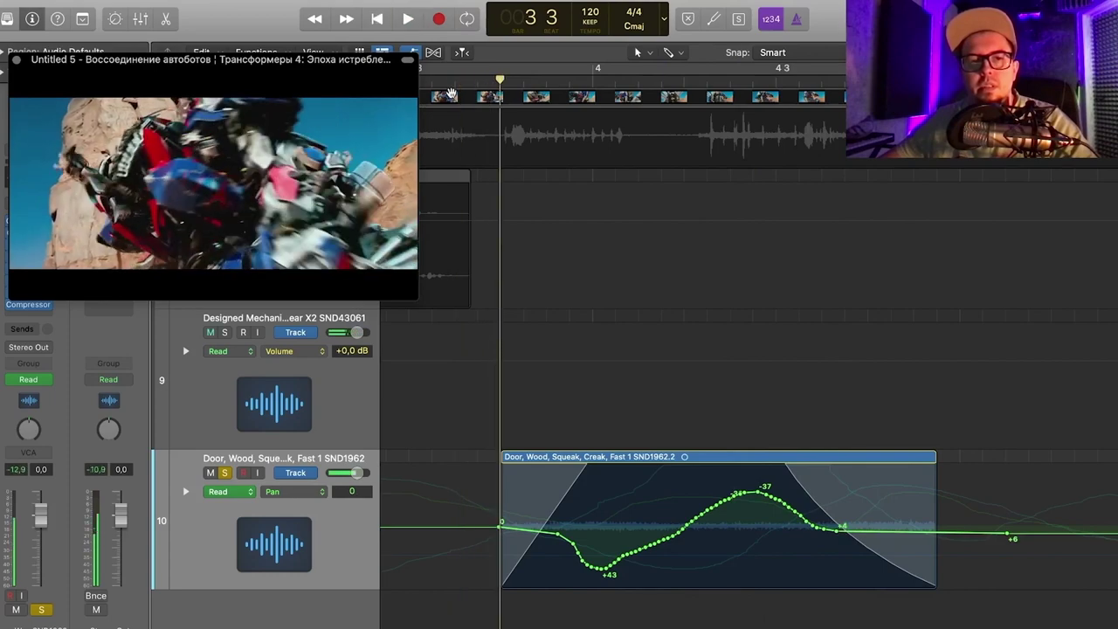
pyautogui.click(443, 85)
pyautogui.press('space')
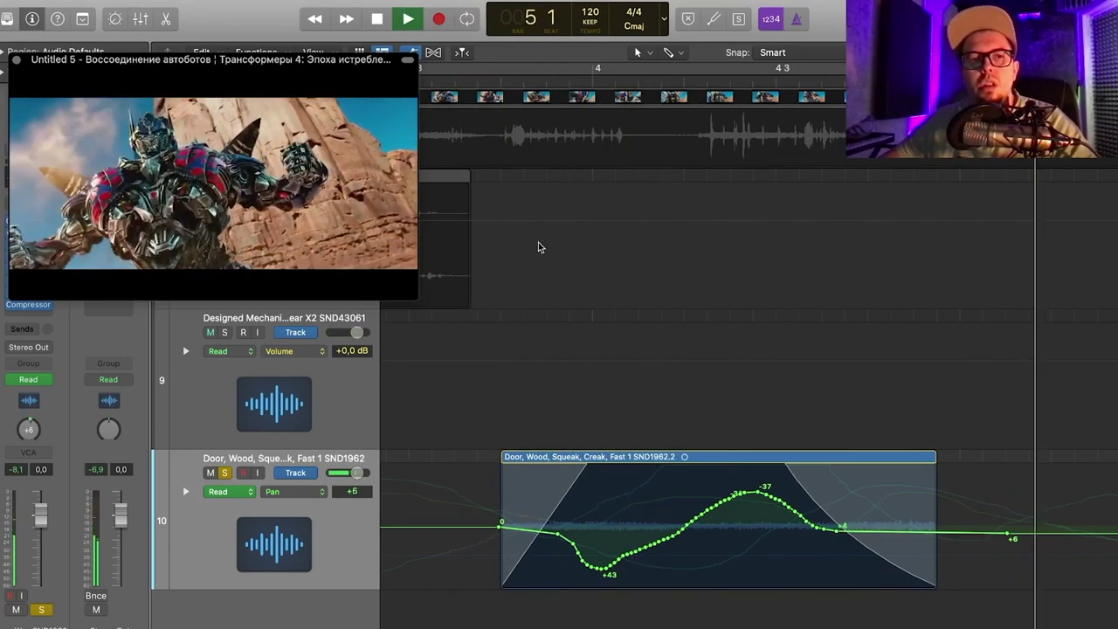
pyautogui.press('space')
# - Fit more of the arrangement in view and play the soloed door squeak from about bar 3 beat 4
pyautogui.press('z')
pyautogui.press('super+Left')
pyautogui.press('super+Left')
pyautogui.press('super+Left')
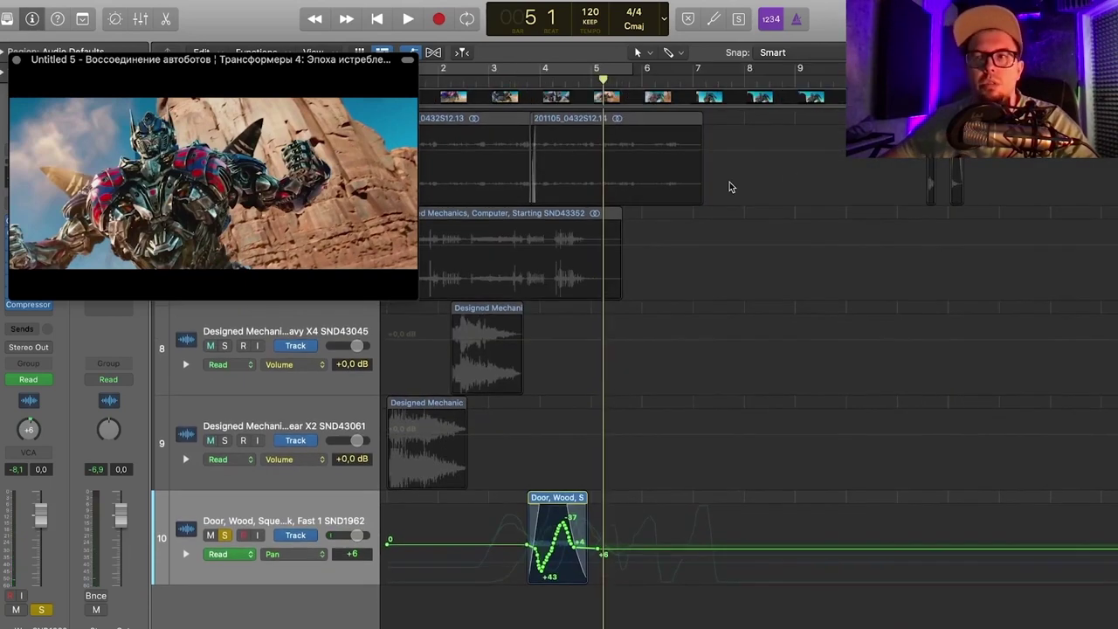
pyautogui.press('super+Right')
pyautogui.press('super+Right')
pyautogui.hscroll(-4, 571, 146)
pyautogui.click(616, 86)
pyautogui.press('space')
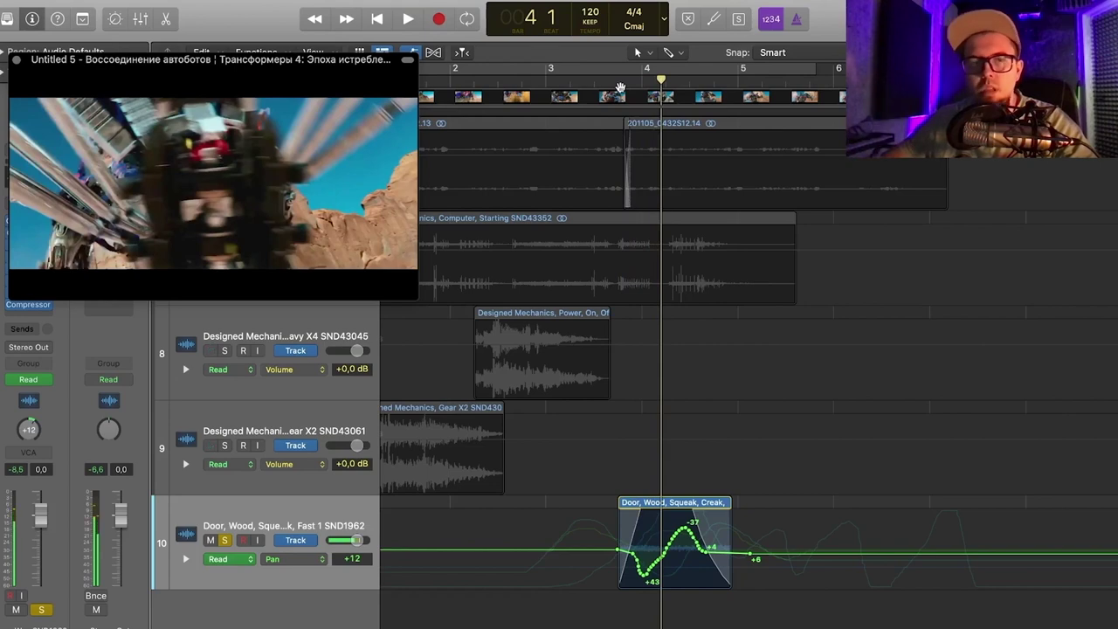
# - Switch to Soundly, search the library for "bass drop" and audition a few of the short bass dive sounds
pyautogui.press('z')
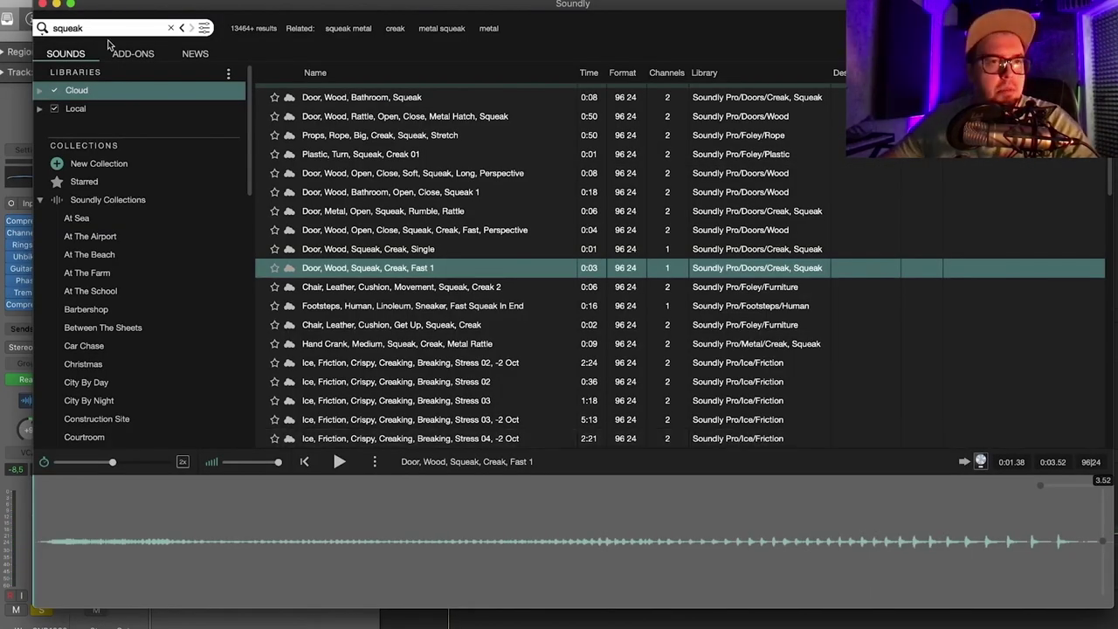
pyautogui.write('bass drop')
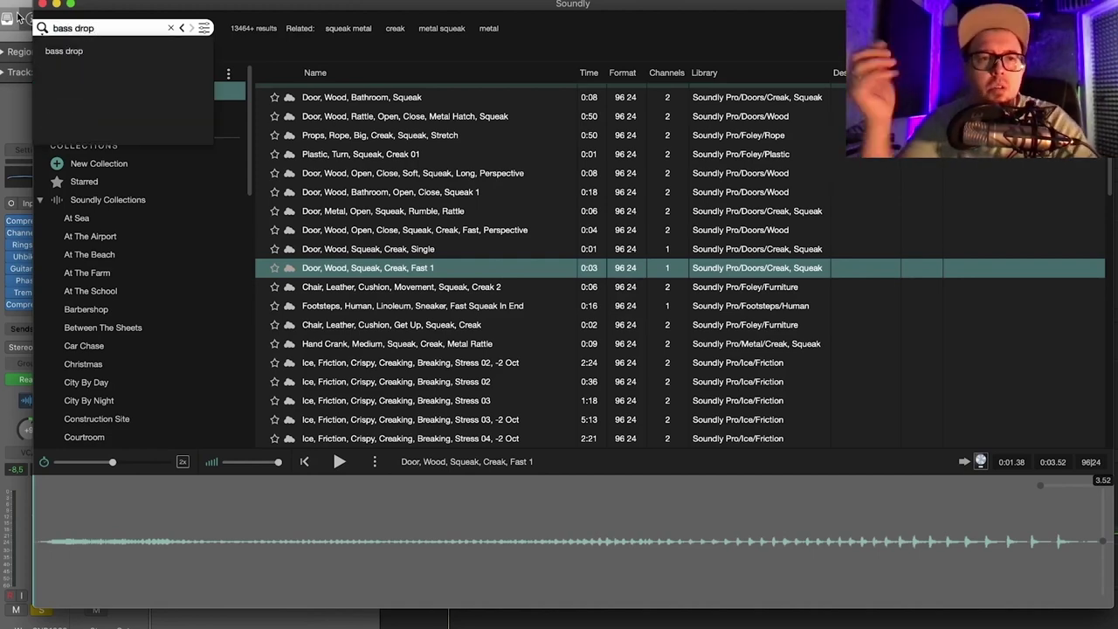
pyautogui.click(202, 49)
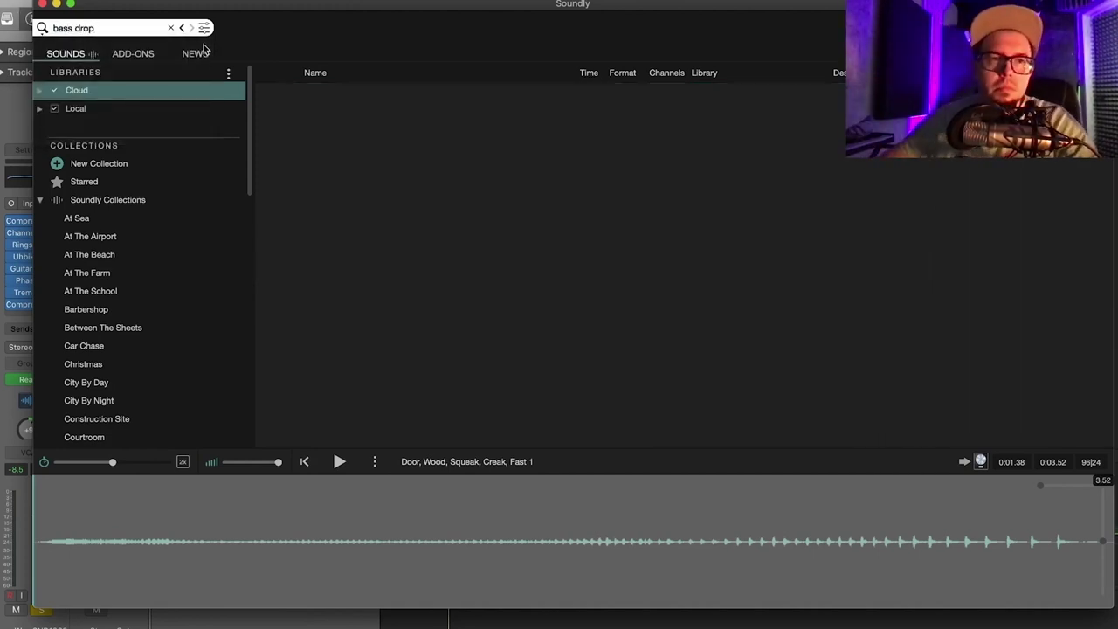
pyautogui.click(391, 230)
pyautogui.click(393, 320)
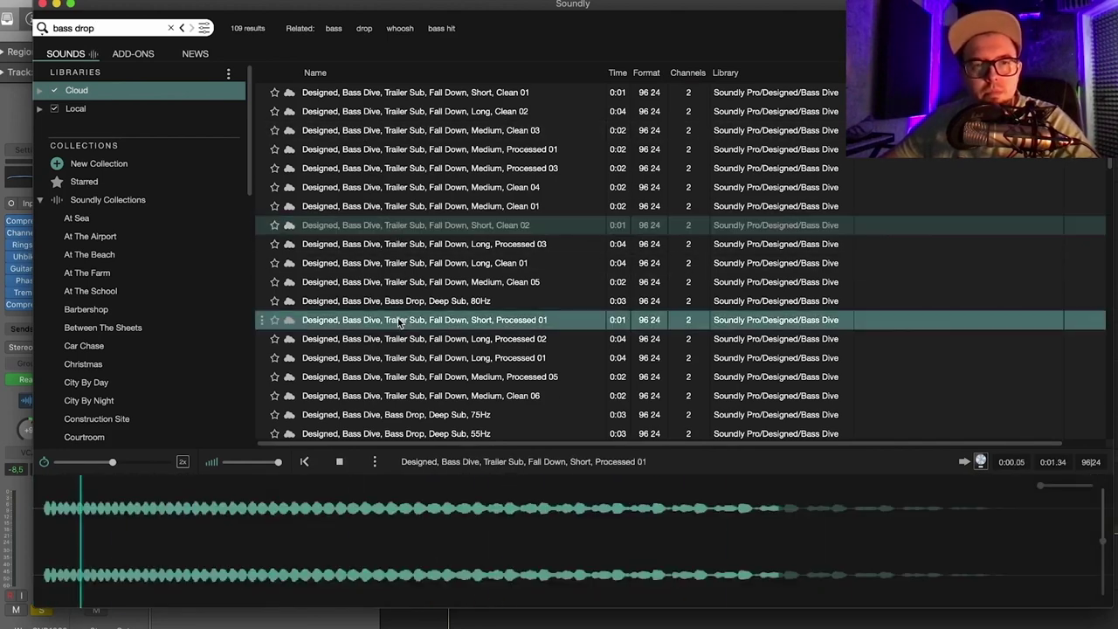
# - Place "Designed, Bass Dive, Trailer Sub, Fall Down, Medium, Clean 04" on a new track below the door squeak in Logic Pro, at 3 4 1 1
pyautogui.click(392, 189)
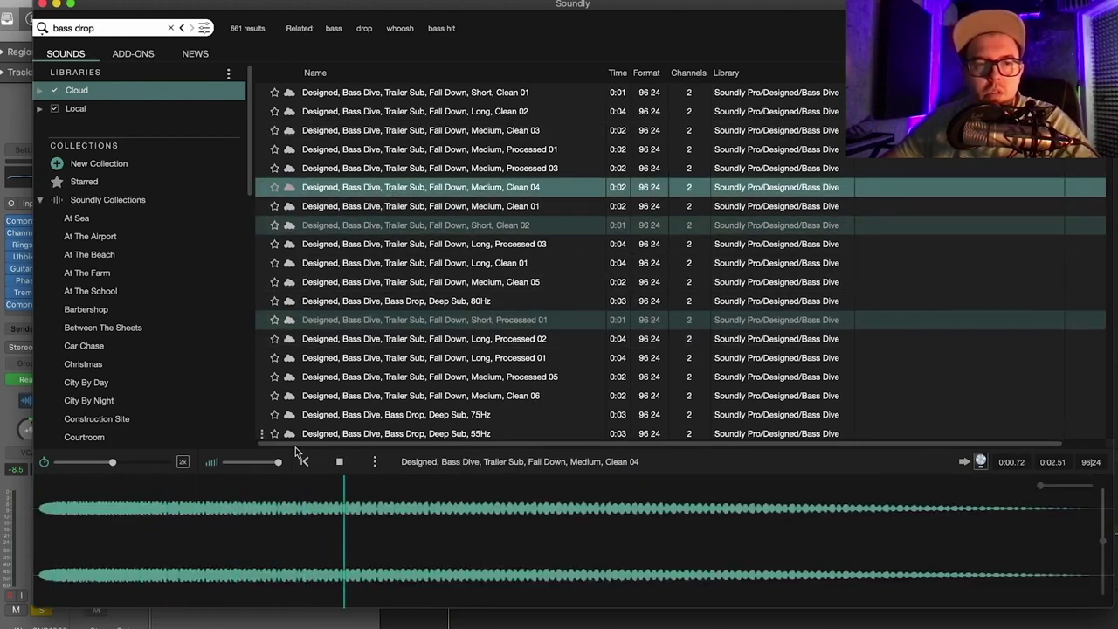
pyautogui.doubleClick(230, 524)
pyautogui.moveTo(230, 525); pyautogui.dragTo(400, 615)
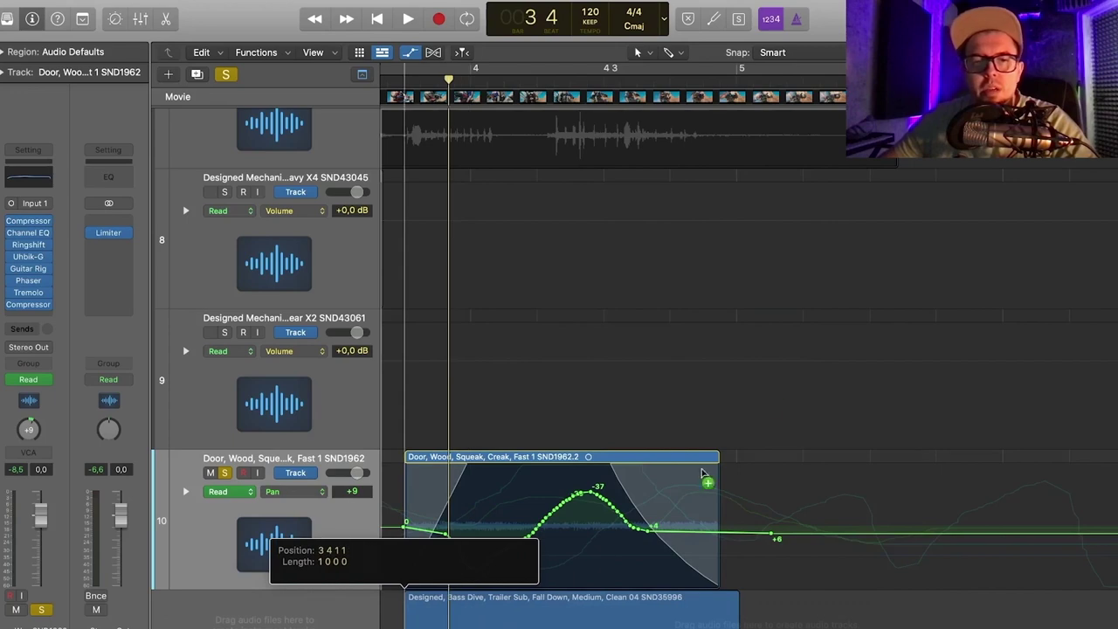
pyautogui.click(367, 620)
# - Fit the bass dive region from about the middle of bar 3 beat 4 to just past bar 4 beat 4, fading both ends
pyautogui.scroll(5, 411, 559)
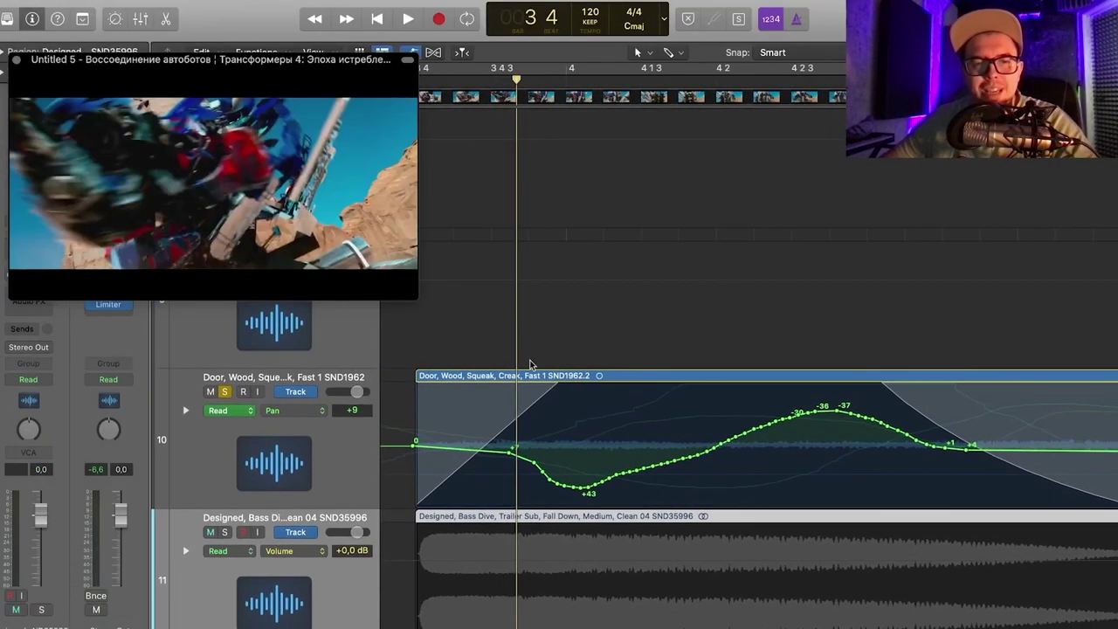
pyautogui.click(624, 97)
pyautogui.moveTo(542, 521); pyautogui.dragTo(678, 545)
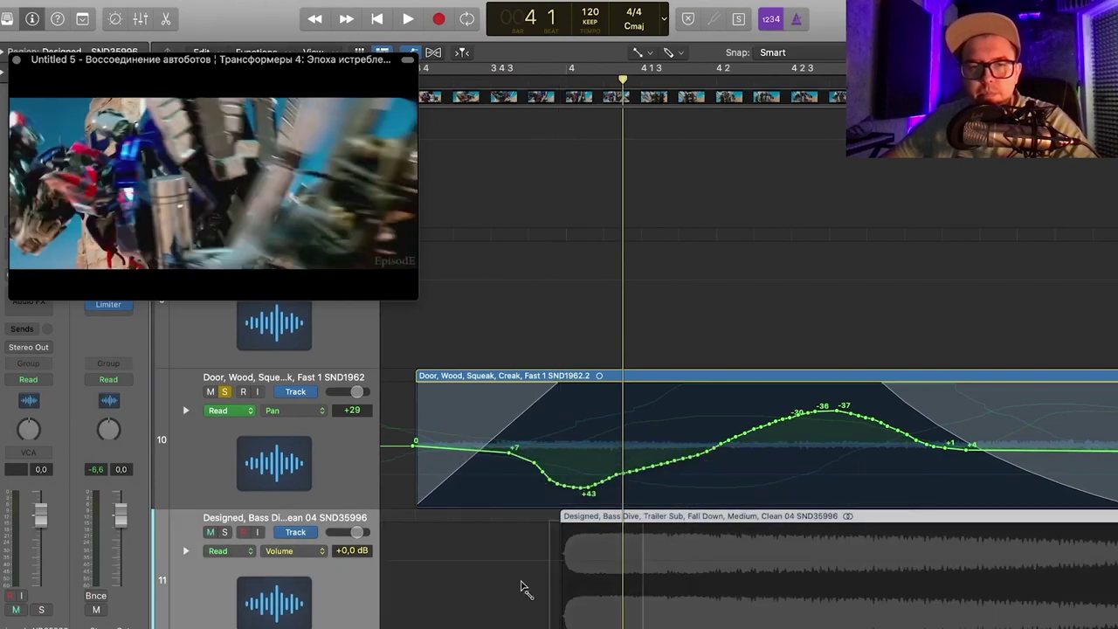
pyautogui.moveTo(616, 566); pyautogui.dragTo(594, 567)
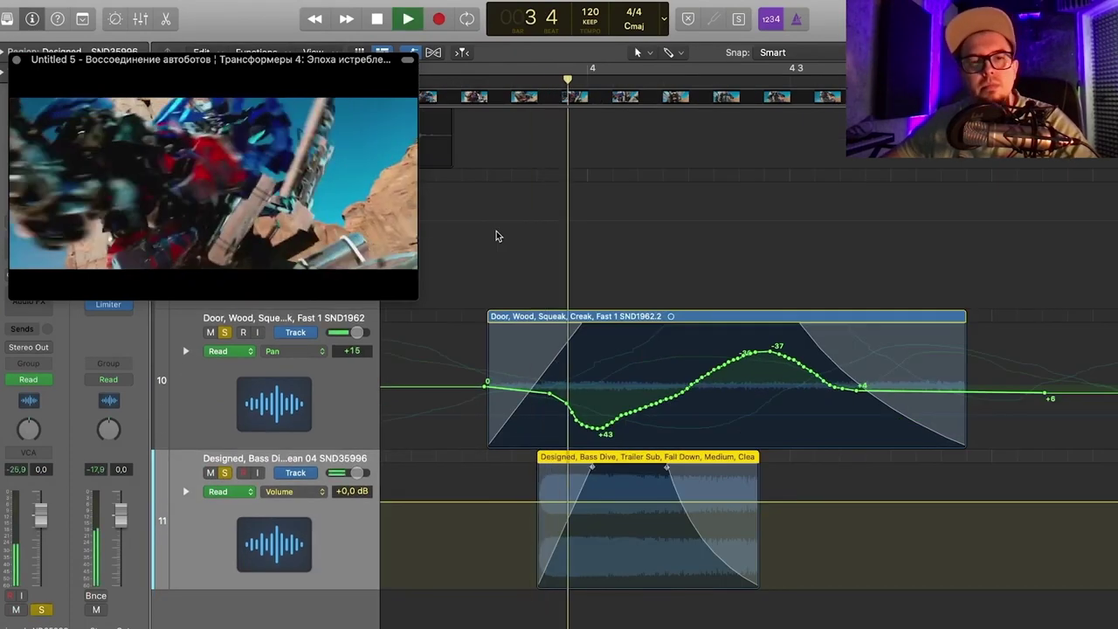
pyautogui.moveTo(761, 456); pyautogui.dragTo(845, 467)
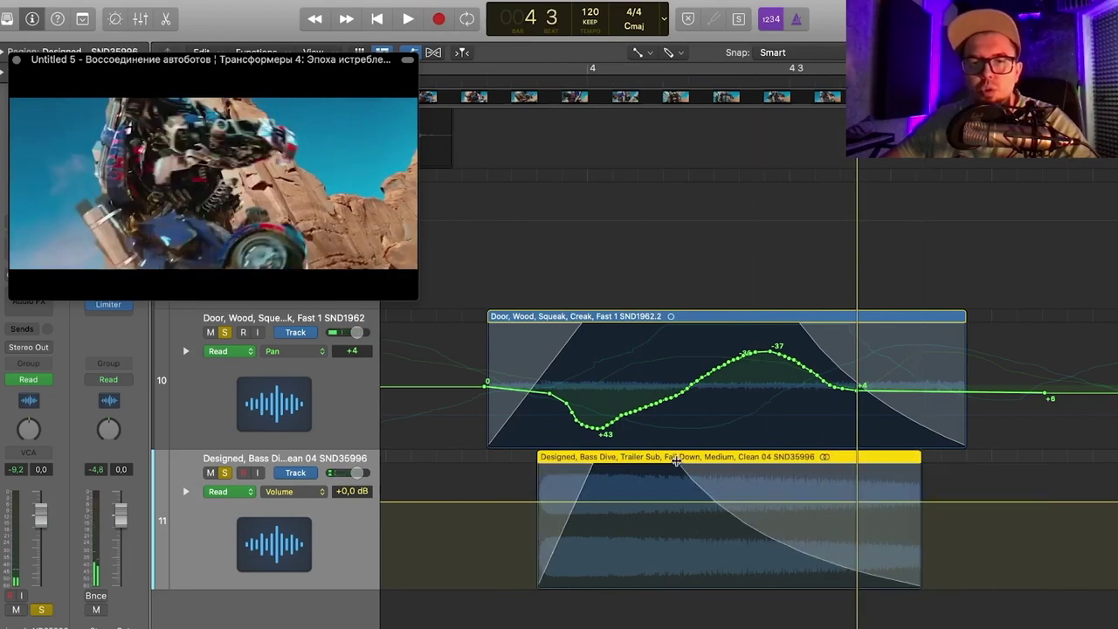
# - Lower the bass dive track's volume to -4.4 dB and play it together with the door squeak
pyautogui.click(467, 79)
pyautogui.press('space')
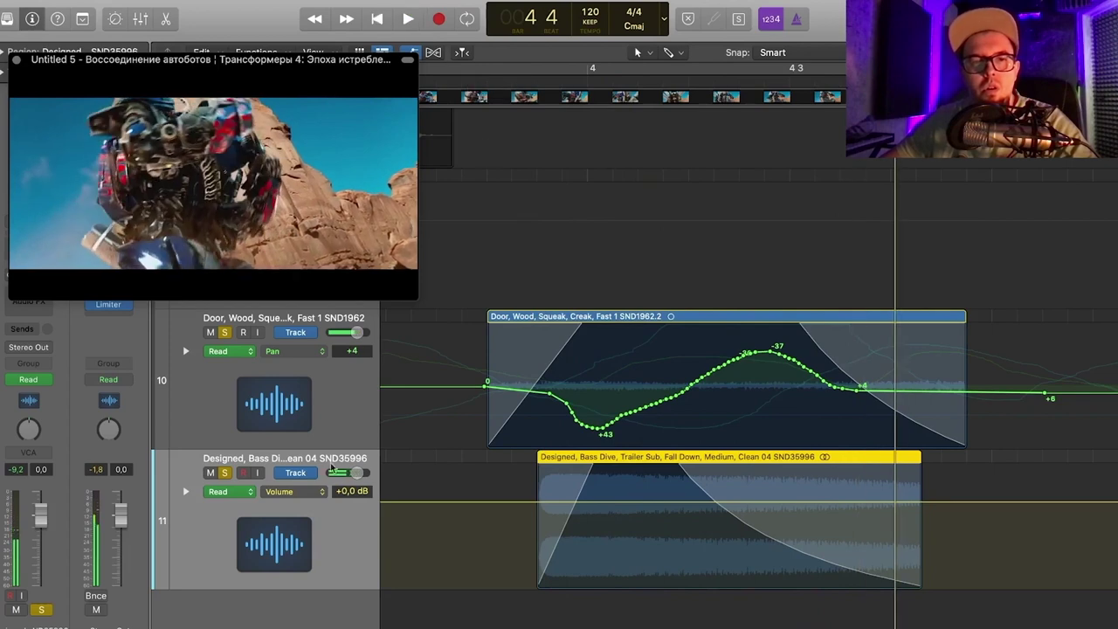
pyautogui.moveTo(357, 473); pyautogui.dragTo(350, 473)
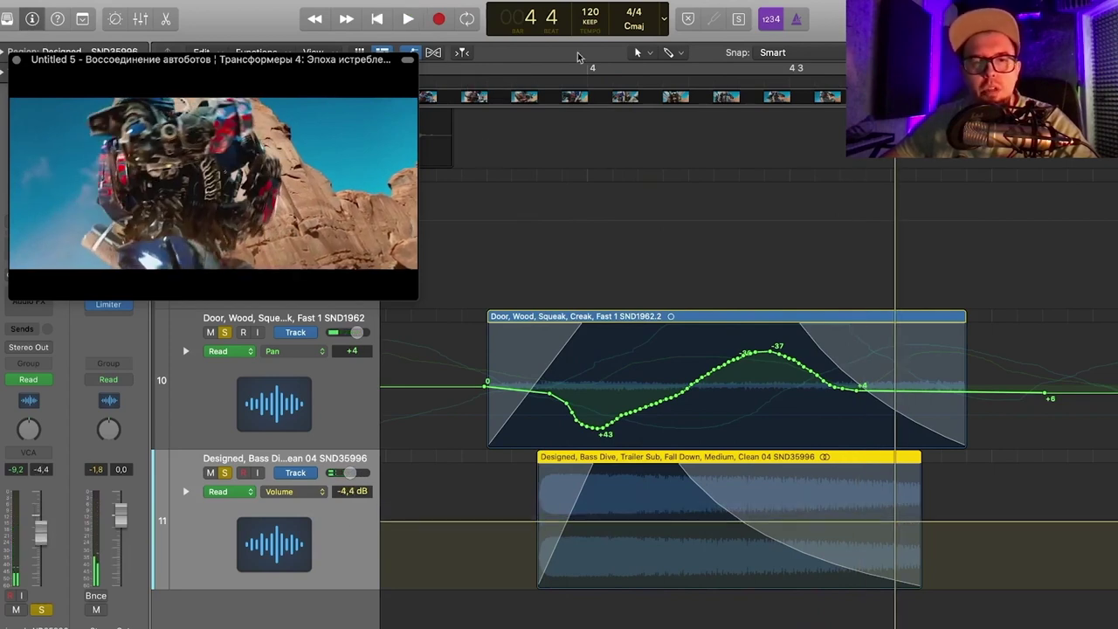
pyautogui.click(487, 80)
pyautogui.press('space')
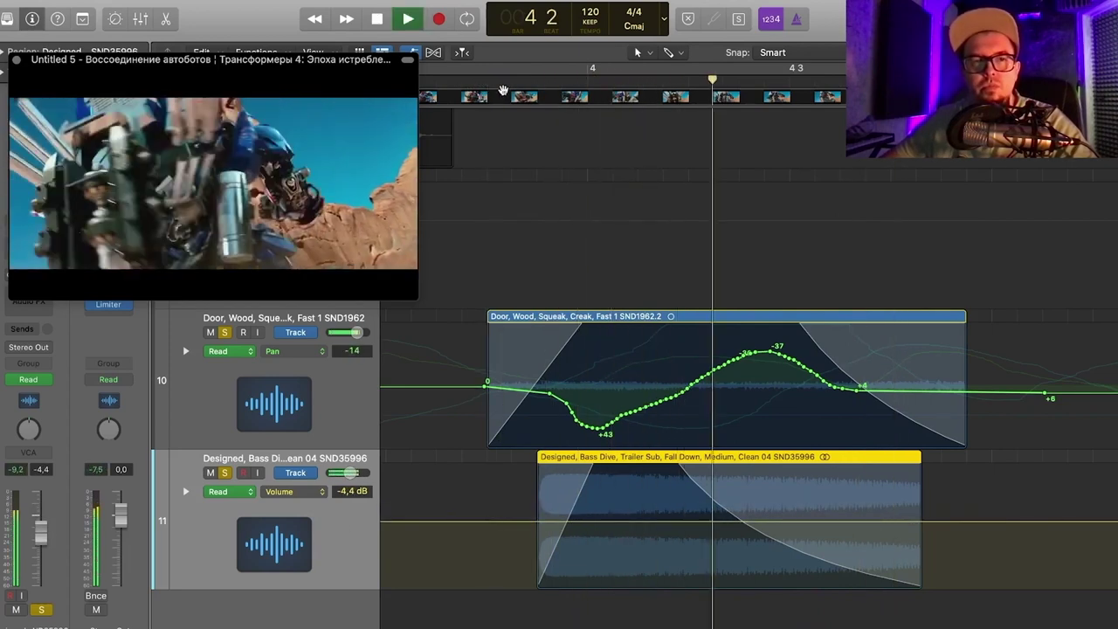
# - Copy the door squeak's pan curve onto the bass dive track, align it under the original curve, and play both
pyautogui.moveTo(954, 397); pyautogui.dragTo(472, 395)
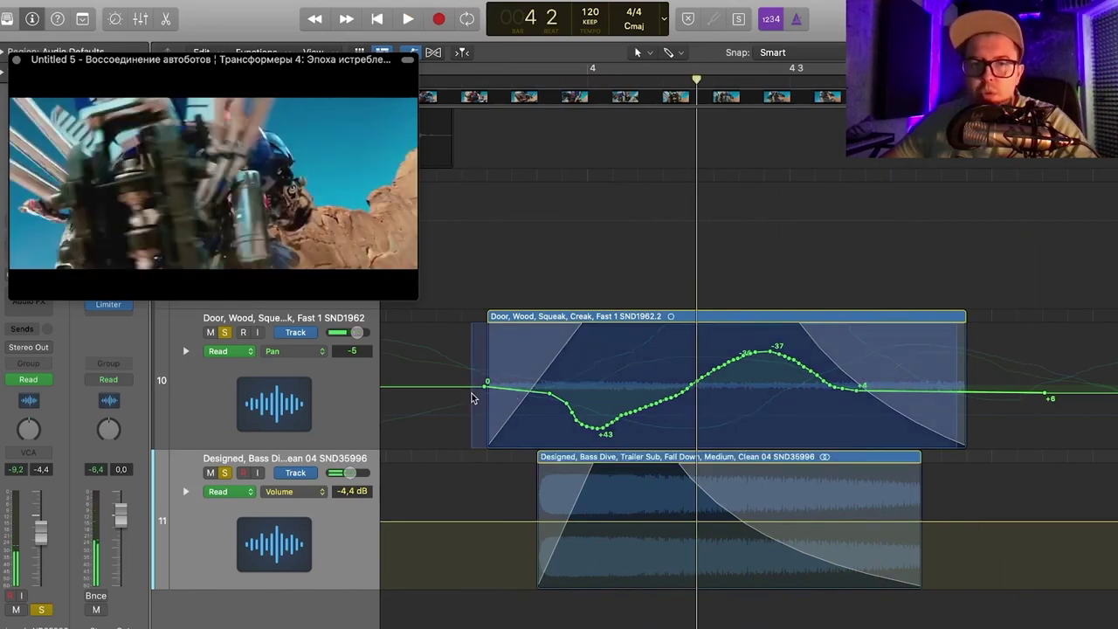
pyautogui.click(549, 88)
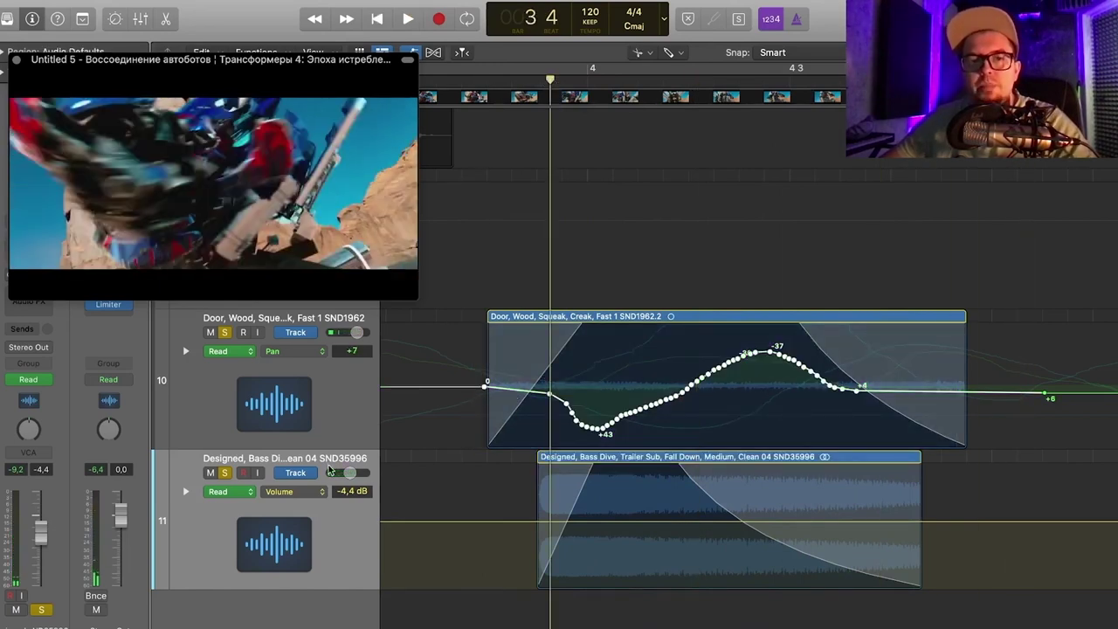
pyautogui.click(358, 523)
pyautogui.press('super+v')
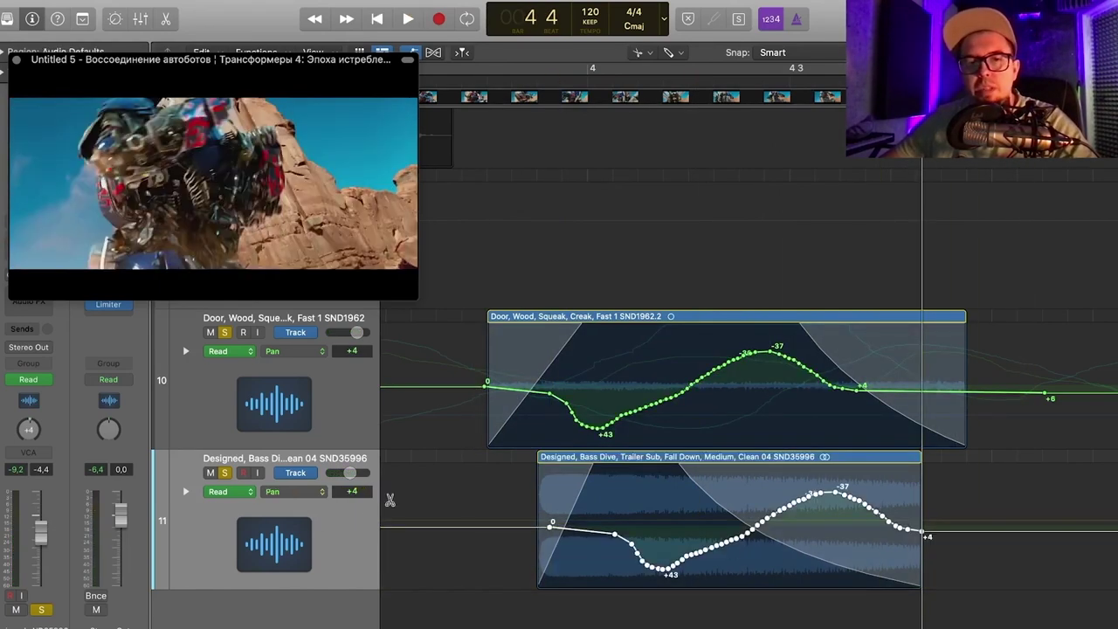
pyautogui.moveTo(702, 552); pyautogui.dragTo(638, 552)
pyautogui.click(464, 81)
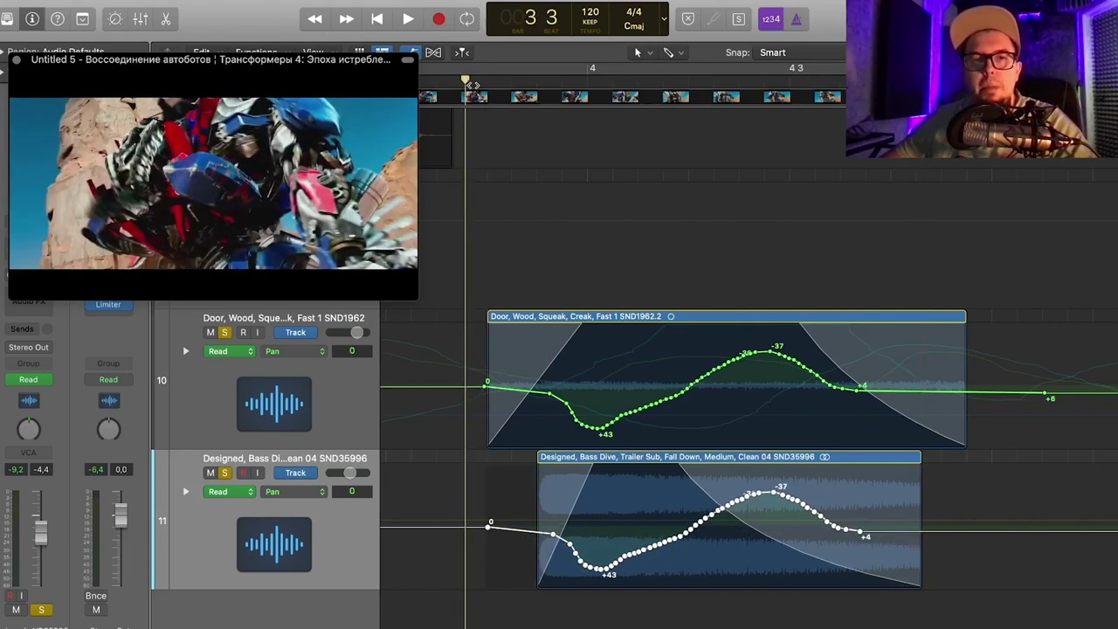
pyautogui.press('space')
pyautogui.press('space')
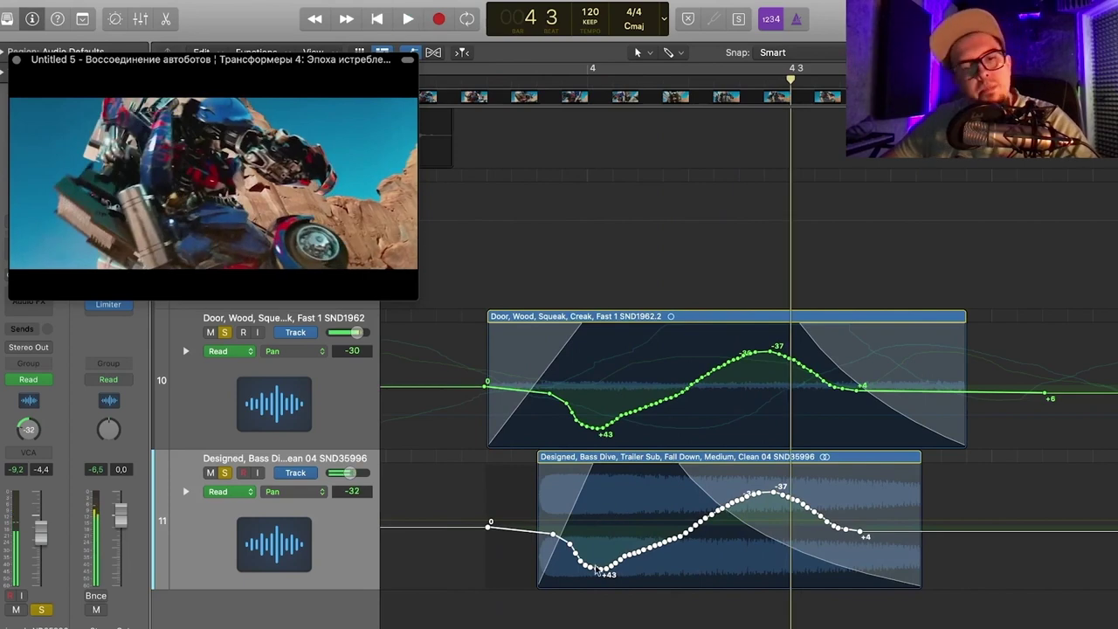
# - Scale the bass dive's pan curve down to peaks of about +17 and -15, and play the result
pyautogui.moveTo(609, 573); pyautogui.dragTo(612, 531)
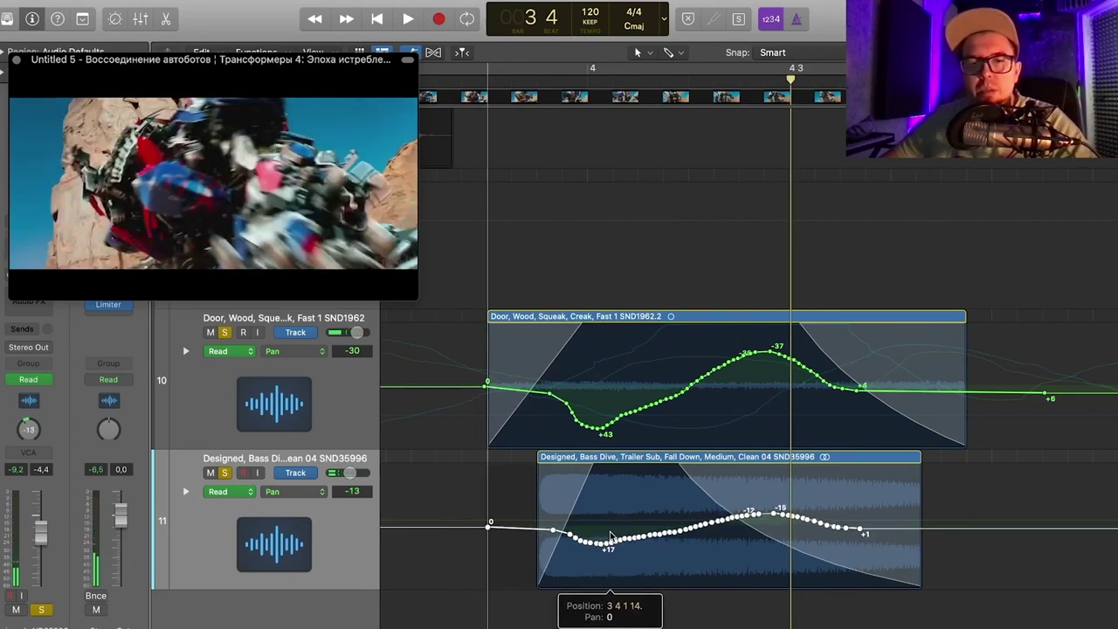
pyautogui.click(516, 77)
pyautogui.press('space')
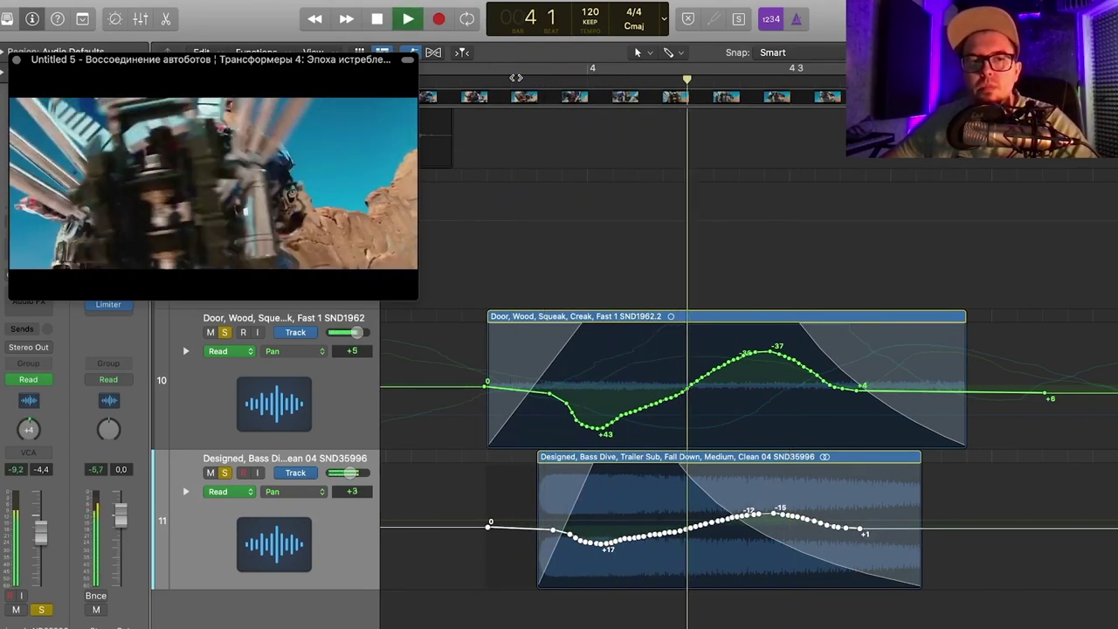
pyautogui.press('space')
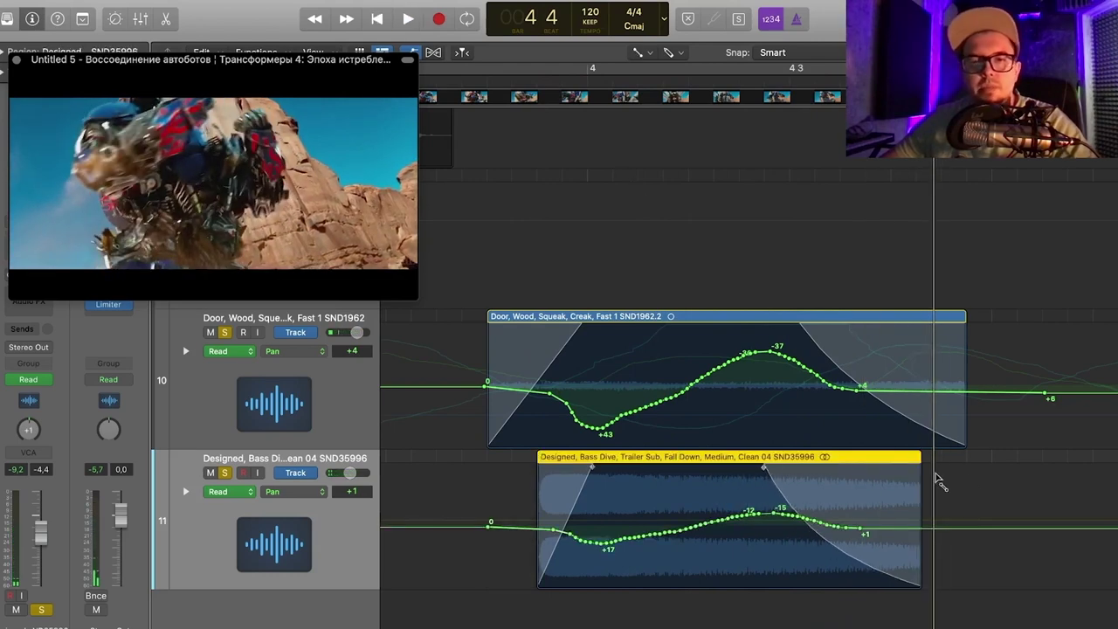
# - Extend the end of the bass dive region slightly and play it from the middle of bar 3 beat 4
pyautogui.moveTo(921, 459); pyautogui.dragTo(938, 463)
pyautogui.click(512, 82)
pyautogui.press('space')
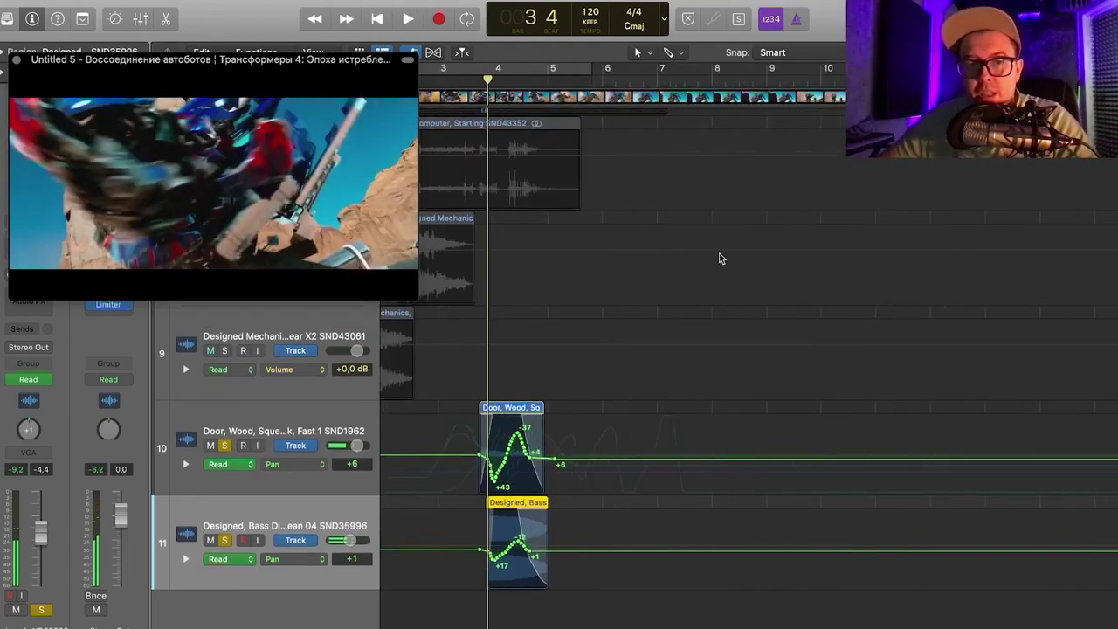
# - Move the movie window off the "Designed Mechanics, Computer, Starting" track and play that region soloed from bar 3 beat 4
pyautogui.scroll(5, 722, 257)
pyautogui.scroll(-5, 509, 396)
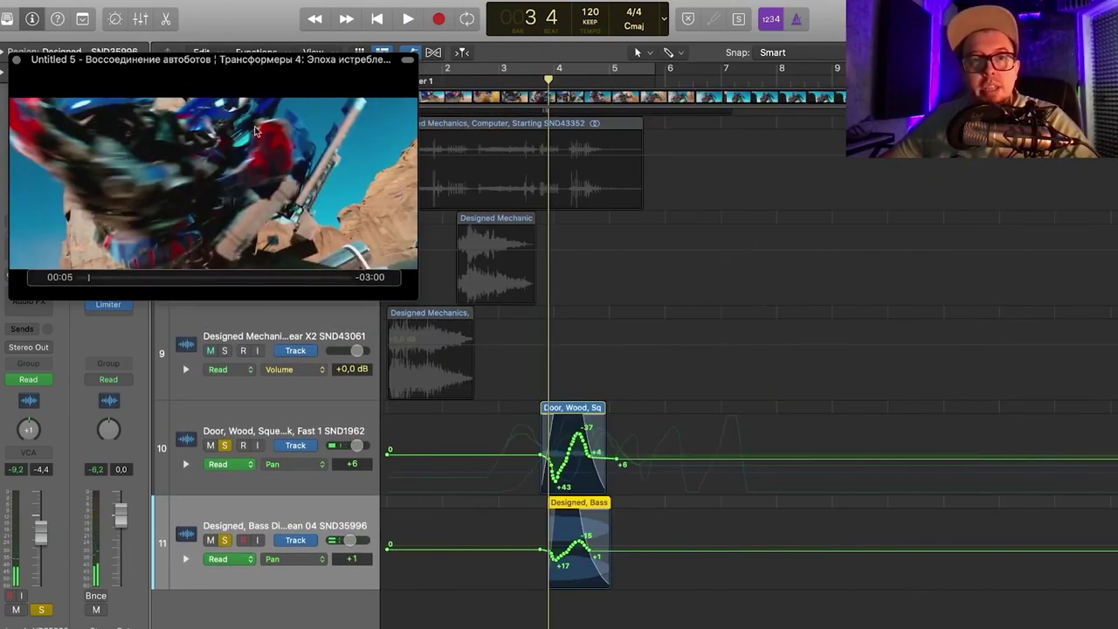
pyautogui.moveTo(219, 115); pyautogui.dragTo(149, 273)
pyautogui.click(544, 140)
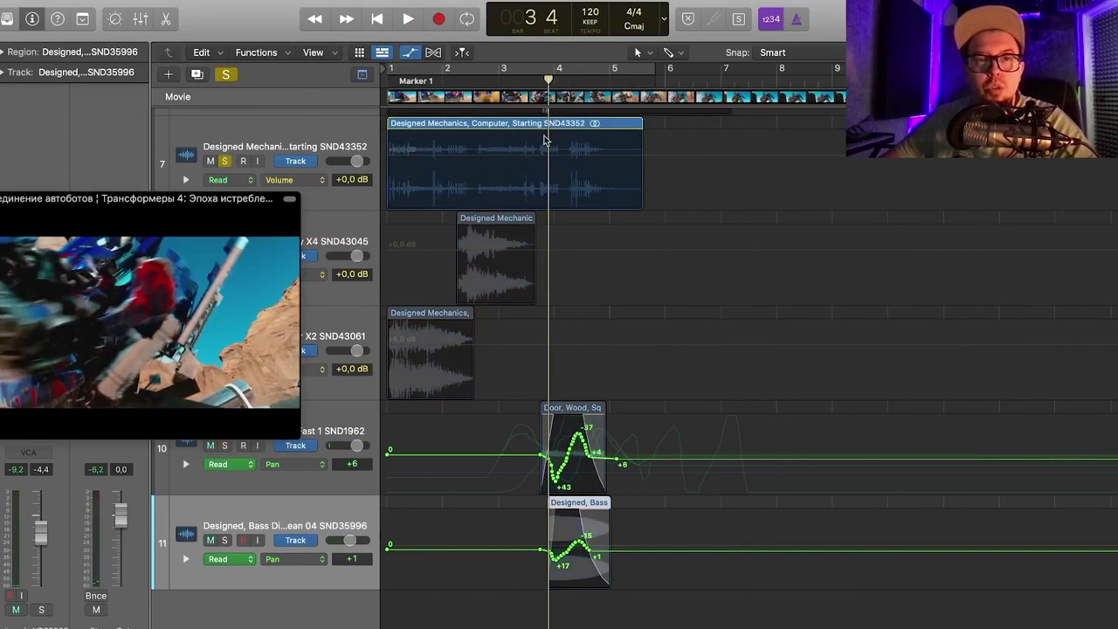
pyautogui.press('space')
pyautogui.scroll(3, 537, 147)
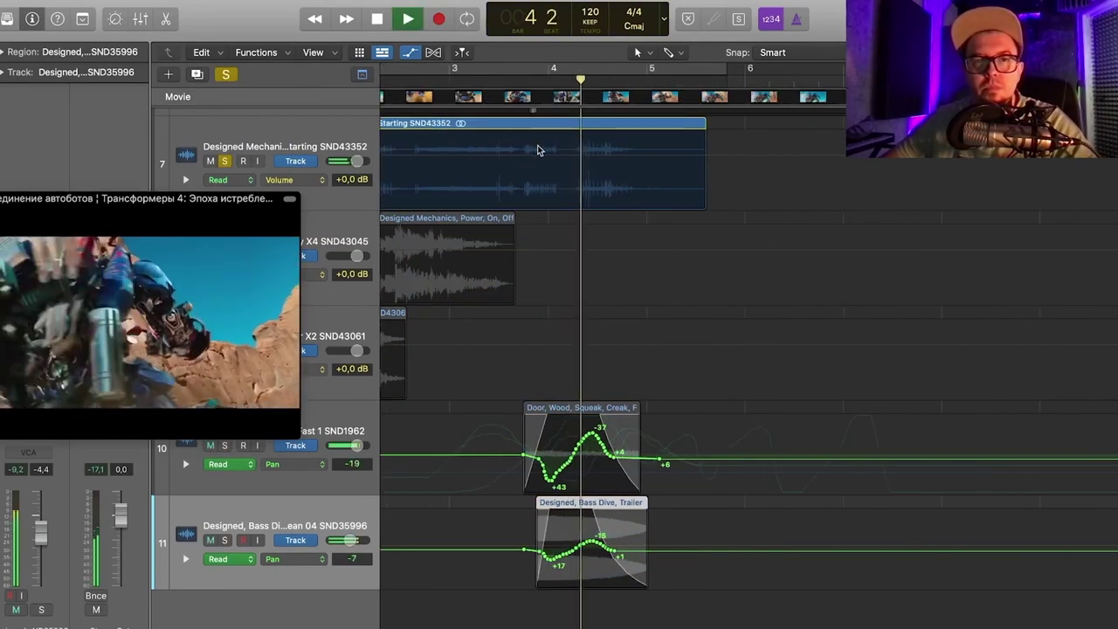
pyautogui.press('space')
# - Play the soloed "Computer, Starting" region from near bar 1 to bar 4 beat 1
pyautogui.hscroll(-3, 541, 141)
pyautogui.scroll(-3, 540, 139)
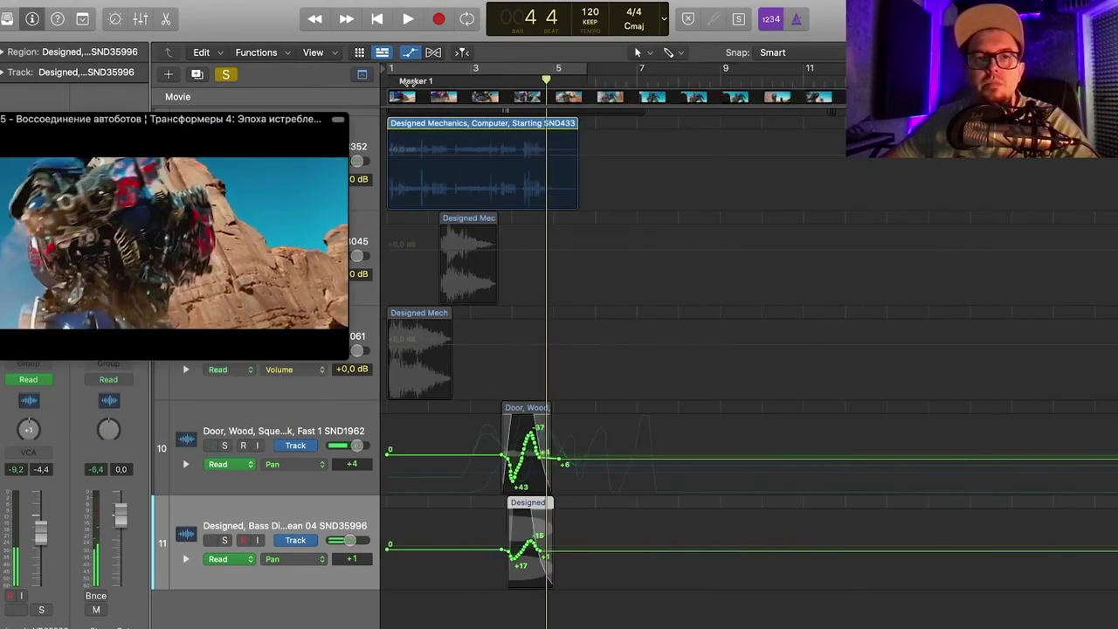
pyautogui.click(411, 80)
pyautogui.press('space')
pyautogui.scroll(5, 549, 150)
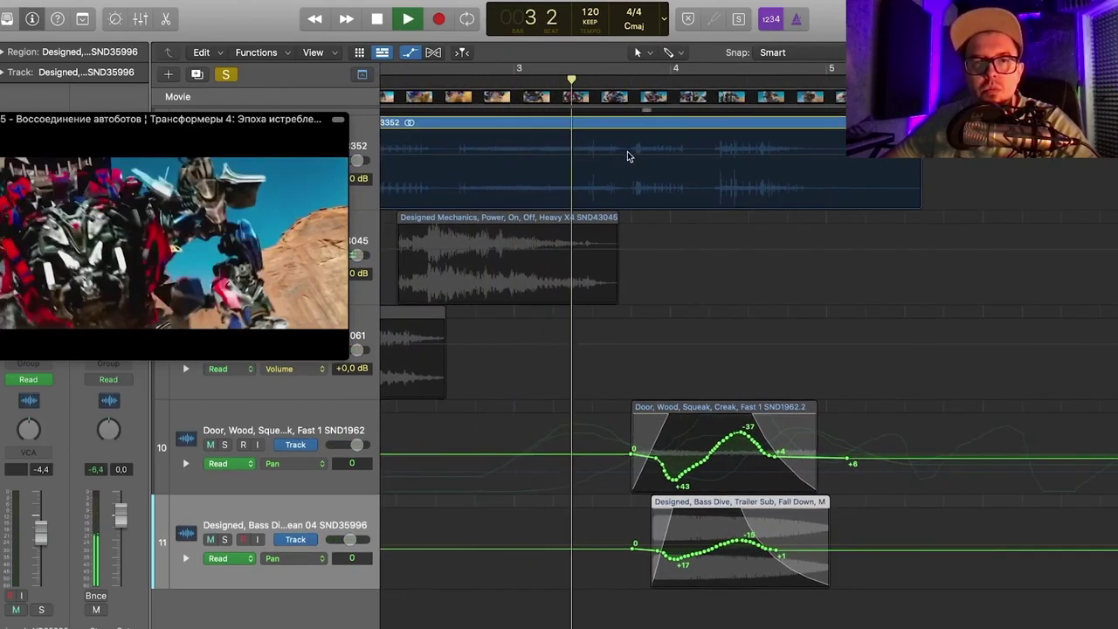
pyautogui.hscroll(-3, 676, 156)
pyautogui.press('space')
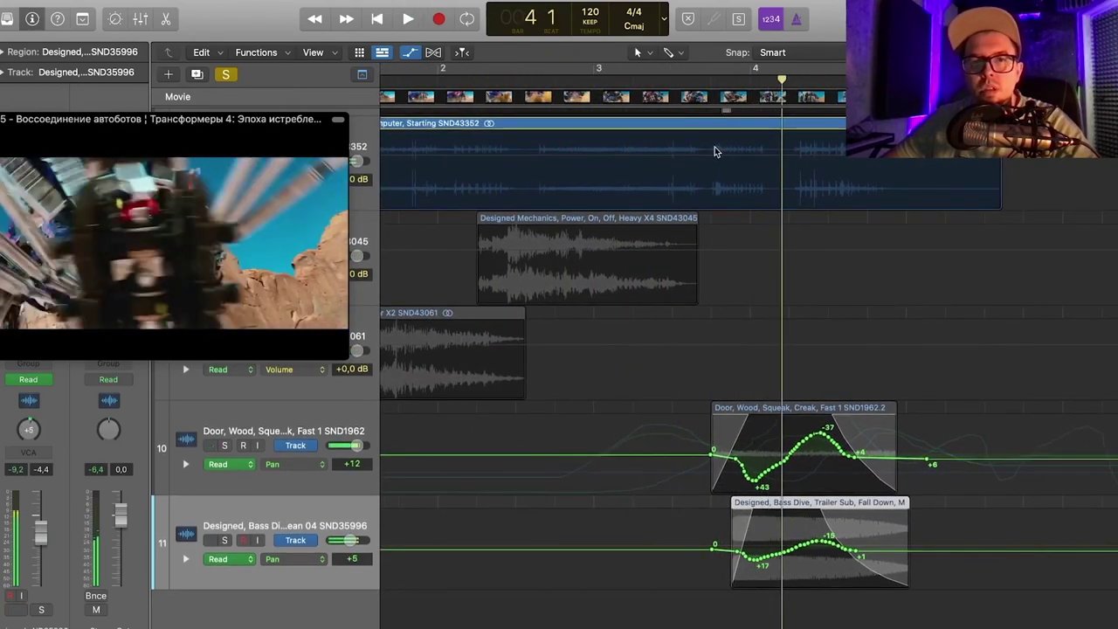
# - Split the "Computer, Starting" region shortly before bar 3 beat 4 and again at the playhead in bar 4 beat 1
pyautogui.press('t')
pyautogui.press('i')
pyautogui.click(706, 148)
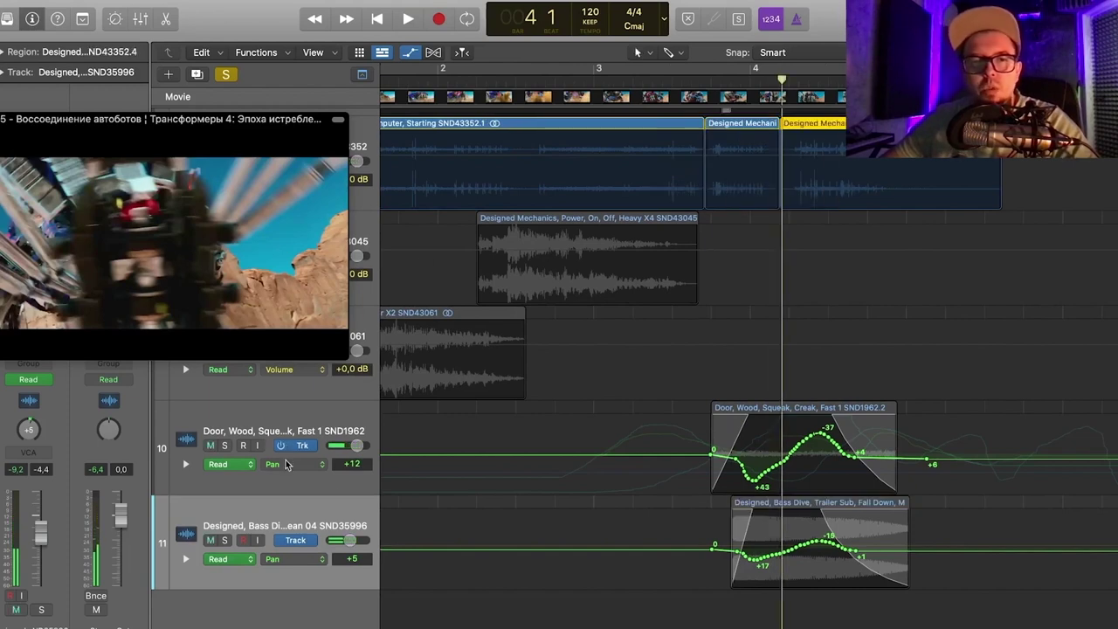
# - Move the middle piece of the split region onto a new audio track below the bass dive, and hide track automation
pyautogui.click(199, 76)
pyautogui.moveTo(155, 197); pyautogui.dragTo(353, 86)
pyautogui.scroll(-3, 519, 257)
pyautogui.moveTo(454, 157); pyautogui.dragTo(370, 284)
pyautogui.scroll(-2, 559, 367)
pyautogui.press('super+Up')
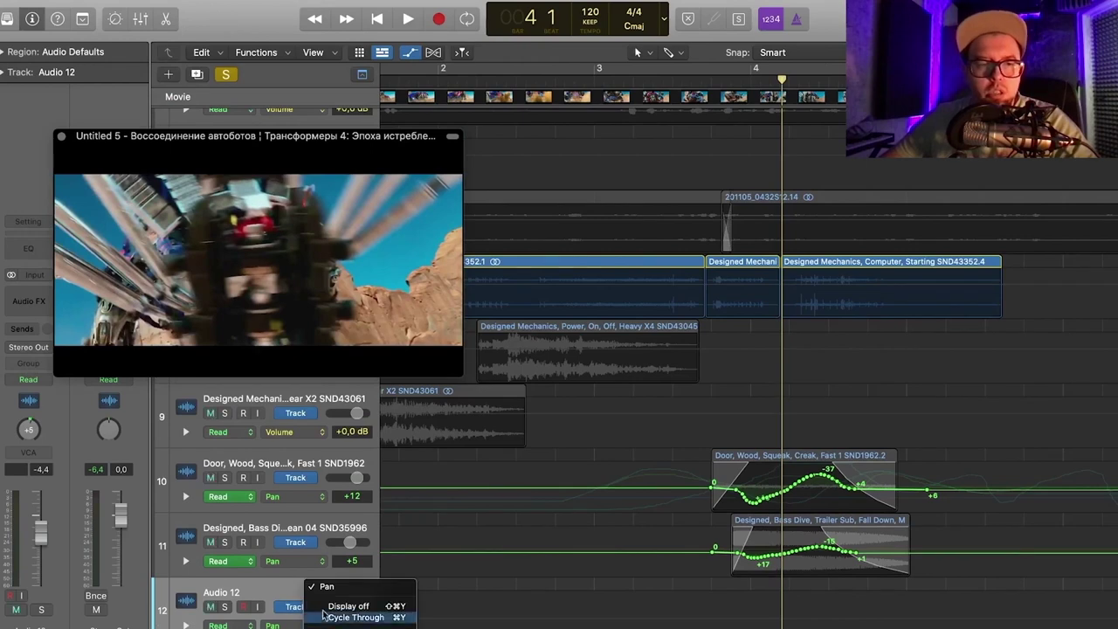
pyautogui.click(411, 52)
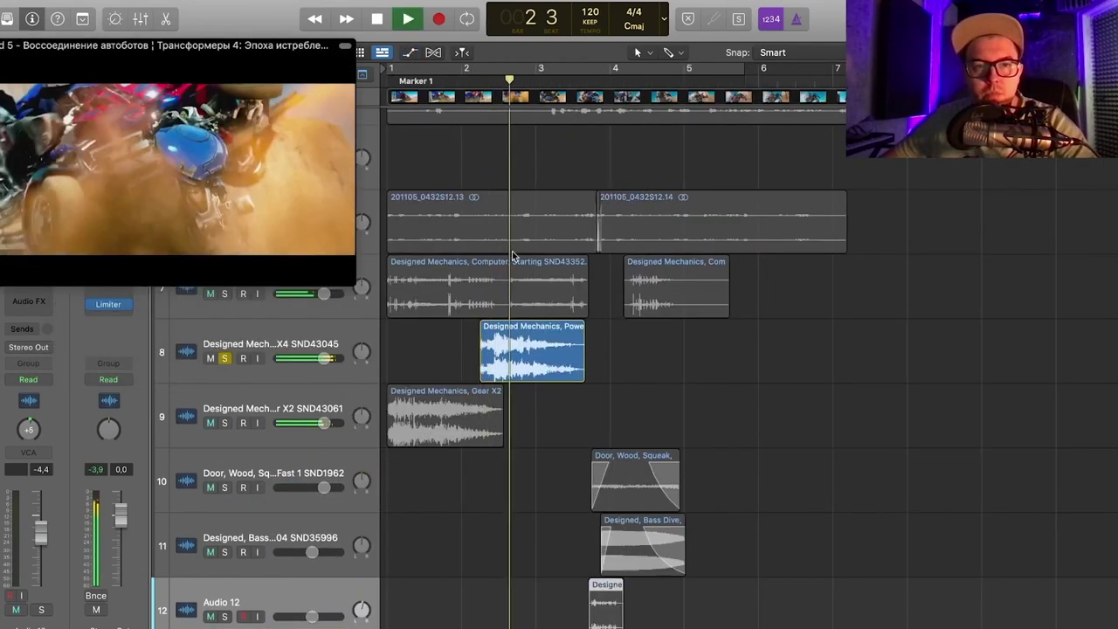
# - Move the "Power, On, Off, Heavy X4" region onto a new track below Audio 12, starting about bar 3 beat 4, and fade it in
pyautogui.press('space')
pyautogui.moveTo(525, 355); pyautogui.dragTo(649, 601)
pyautogui.press('super+Right')
pyautogui.press('super+Right')
pyautogui.press('super+Right')
pyautogui.hscroll(3, 542, 617)
pyautogui.press('super+Left')
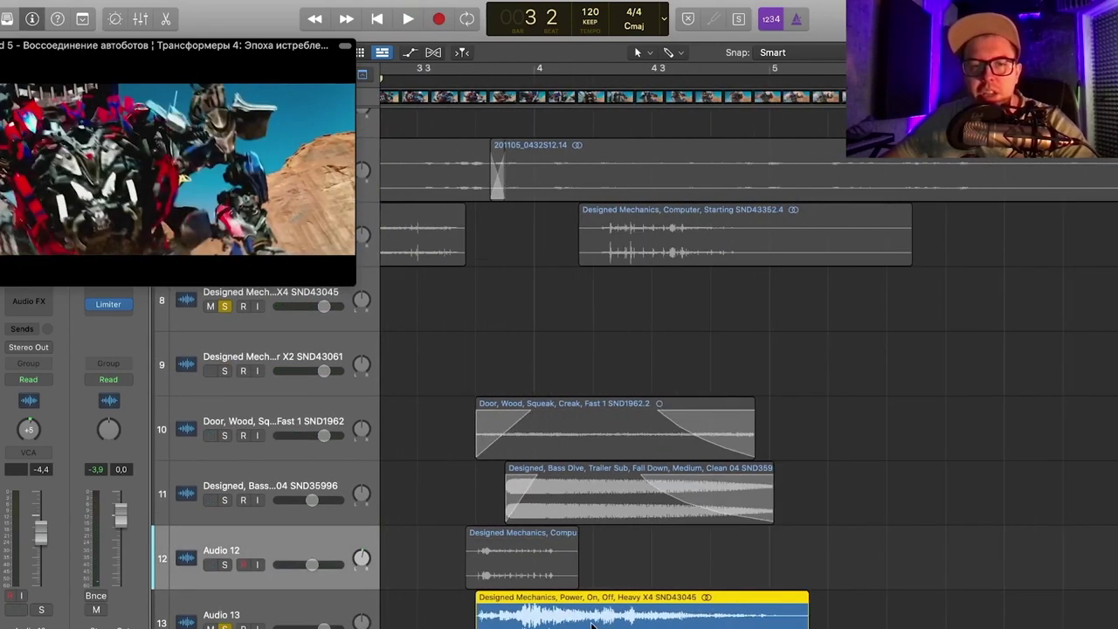
pyautogui.scroll(-1, 542, 617)
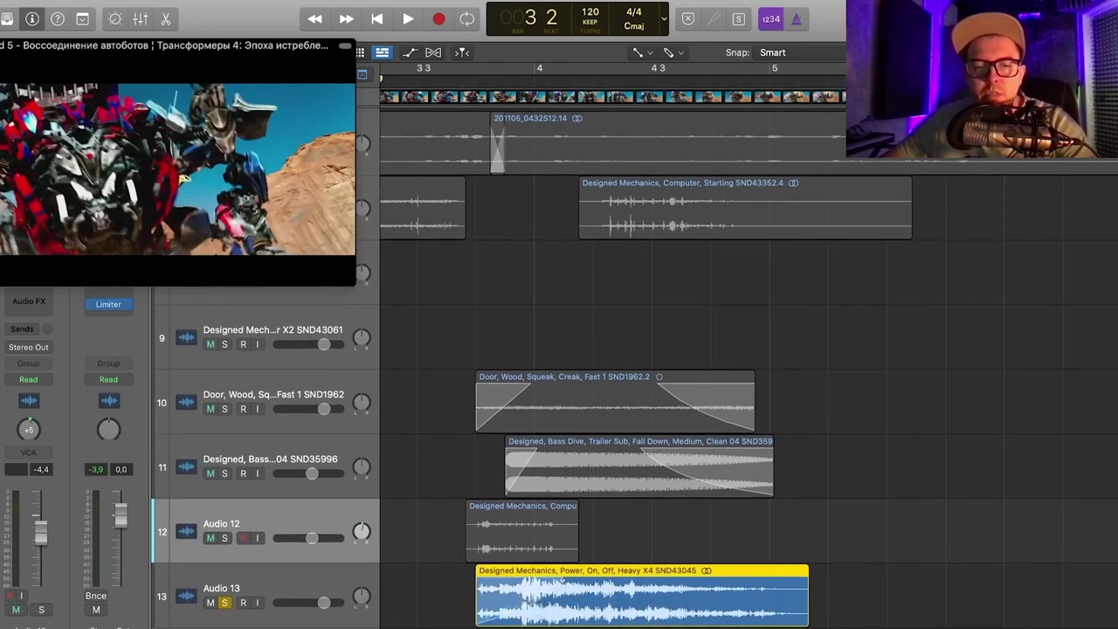
# - Shift the computer piece on Audio 12 to start just after bar 4, and play it soloed with tracks 9 to 13 from about bar 3 beat 4
pyautogui.click(229, 539)
pyautogui.moveTo(503, 535); pyautogui.dragTo(582, 536)
pyautogui.click(476, 78)
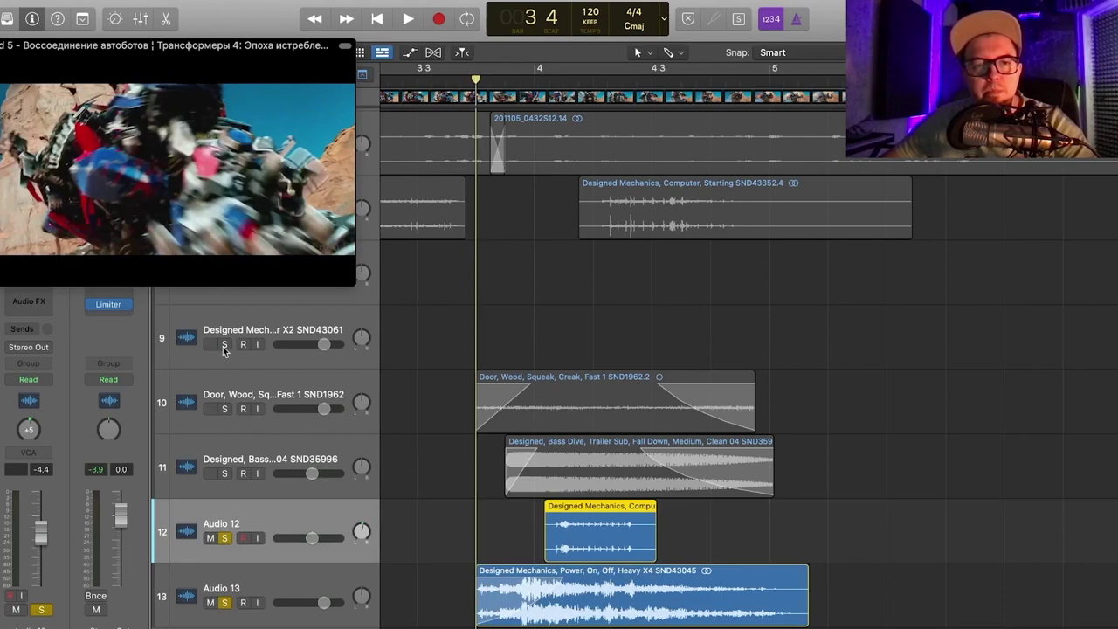
pyautogui.moveTo(224, 409); pyautogui.dragTo(224, 473)
pyautogui.press('space')
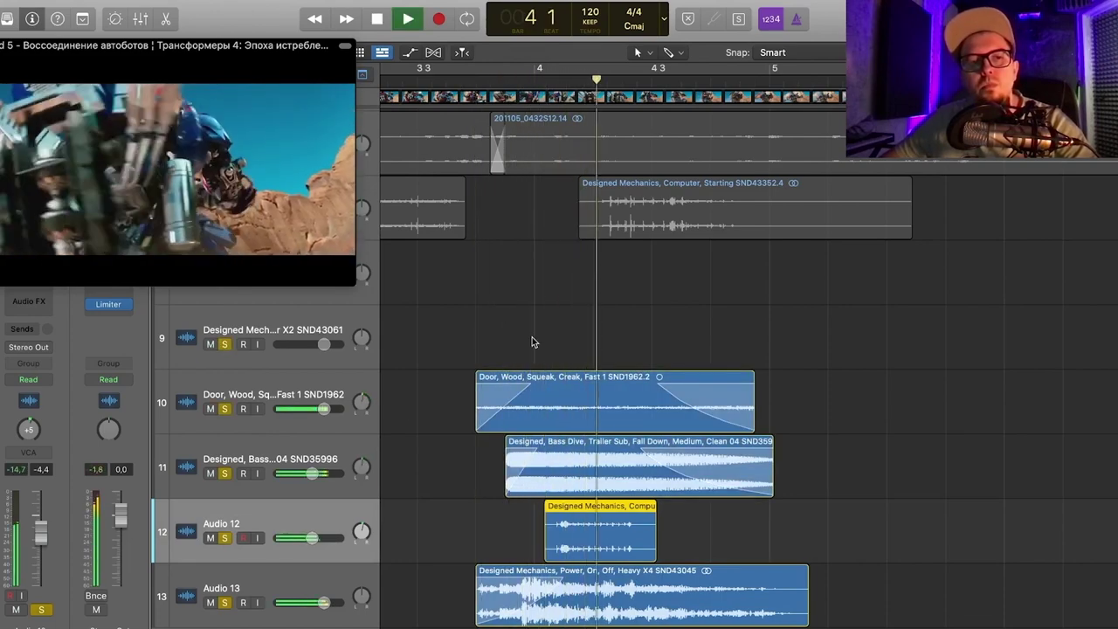
# - Stop playback, clear all solos, and solo only the "Designed Mechanics, Gear X2" track
pyautogui.moveTo(203, 152); pyautogui.dragTo(297, 119)
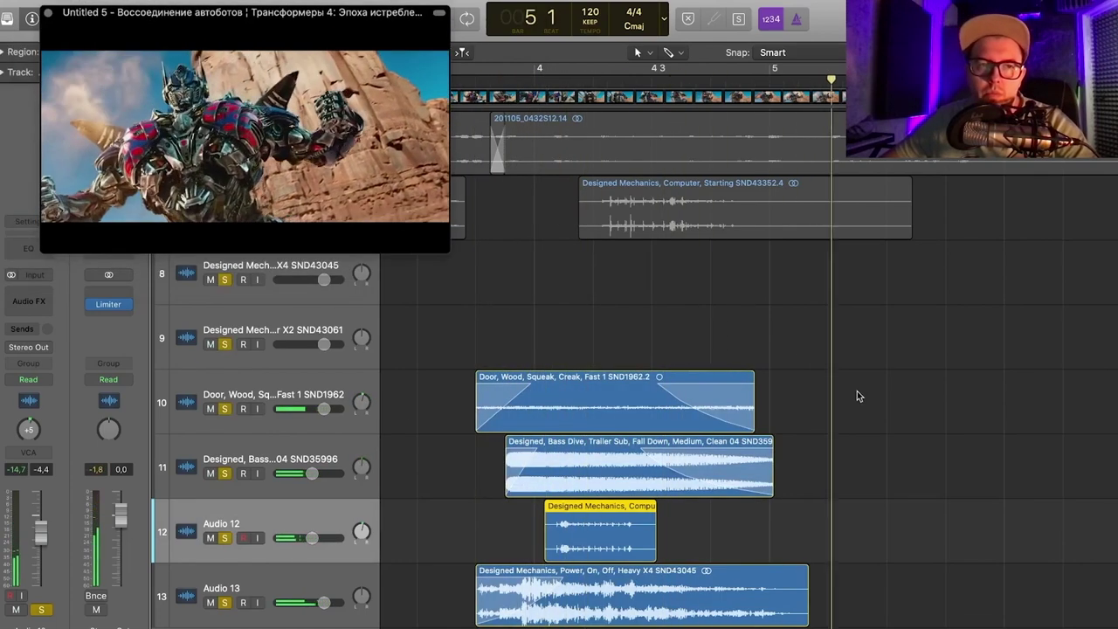
pyautogui.press('space')
pyautogui.scroll(-1, 674, 337)
pyautogui.scroll(-3, 675, 337)
pyautogui.moveTo(232, 44); pyautogui.dragTo(227, 19)
pyautogui.click(223, 75)
pyautogui.click(228, 342)
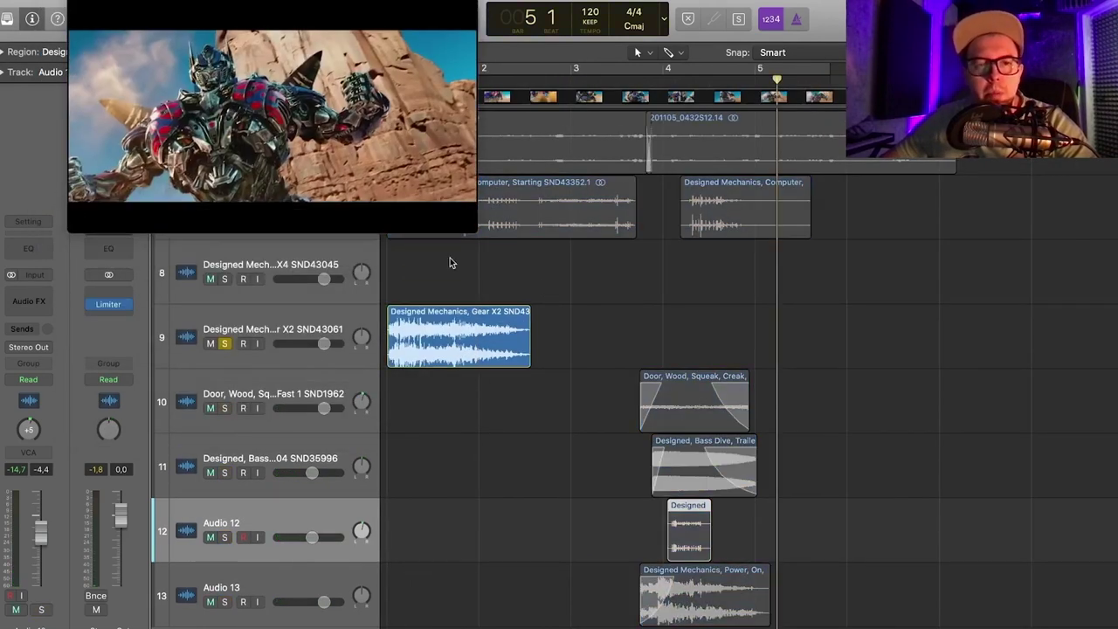
# - Cycle from the project start to about bar 3 and play the soloed Gear X2 region
pyautogui.moveTo(332, 26); pyautogui.dragTo(204, 38)
pyautogui.moveTo(577, 70); pyautogui.dragTo(387, 70)
pyautogui.press('space')
pyautogui.moveTo(159, 166); pyautogui.dragTo(299, 151)
pyautogui.press('super+Right')
pyautogui.press('super+Right')
pyautogui.hscroll(-4, 647, 324)
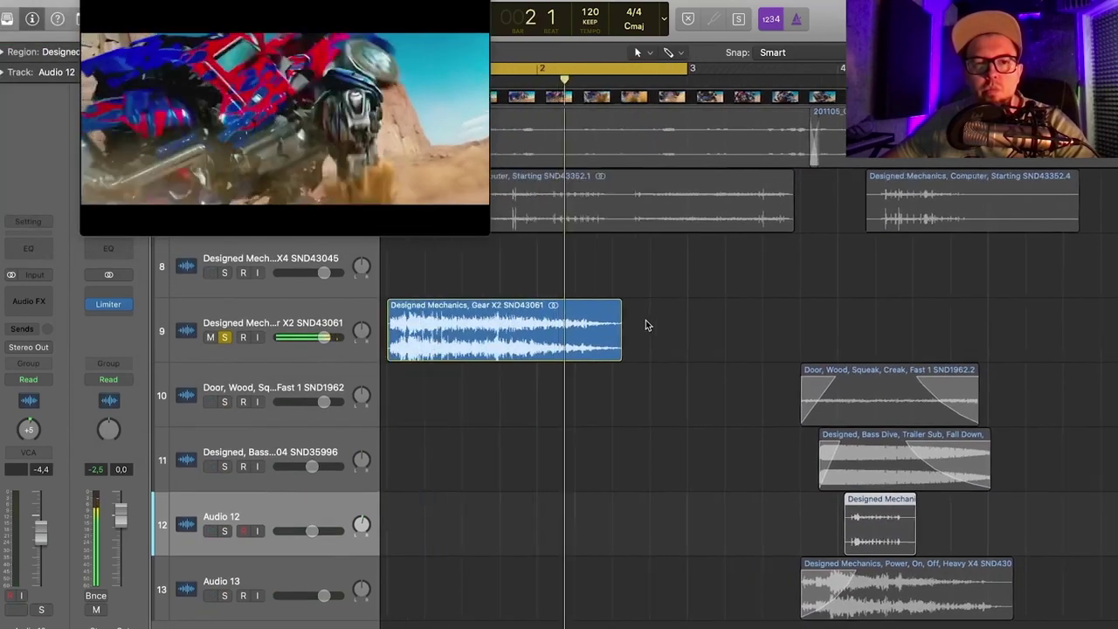
# - Move the Gear X2 region onto a new track below Audio 13, starting just after bar 3, and play it against the picture
pyautogui.click(193, 312)
pyautogui.scroll(-5, 476, 335)
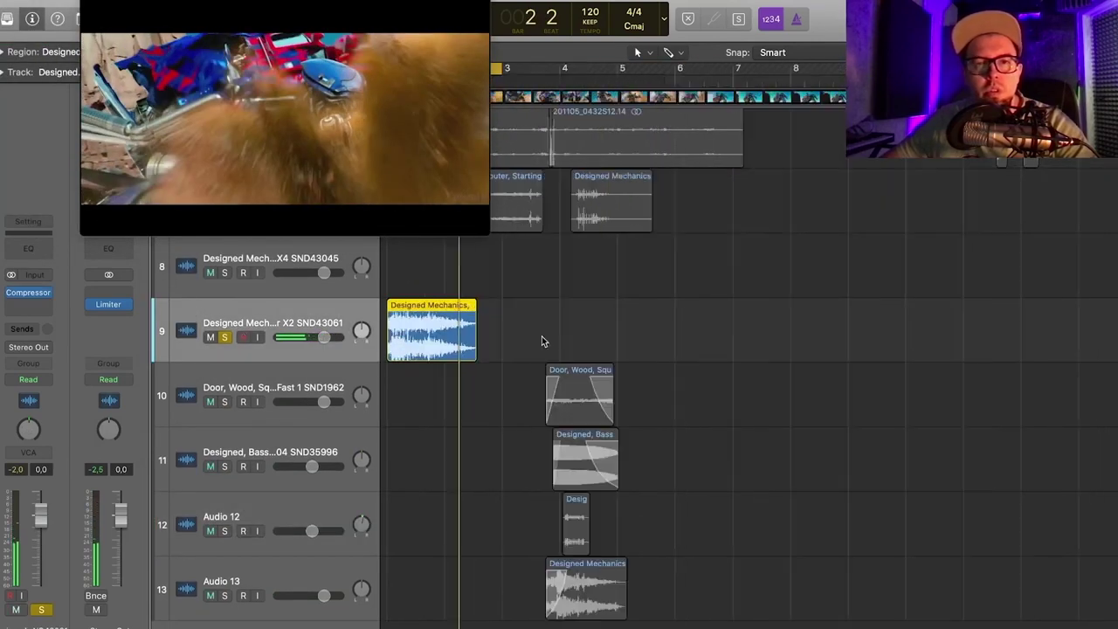
pyautogui.moveTo(437, 78); pyautogui.dragTo(298, 76)
pyautogui.moveTo(410, 265); pyautogui.dragTo(516, 591)
pyautogui.press('super+Right')
pyautogui.press('super+Right')
pyautogui.press('super+Right')
pyautogui.moveTo(518, 86); pyautogui.dragTo(466, 123)
pyautogui.press('space')
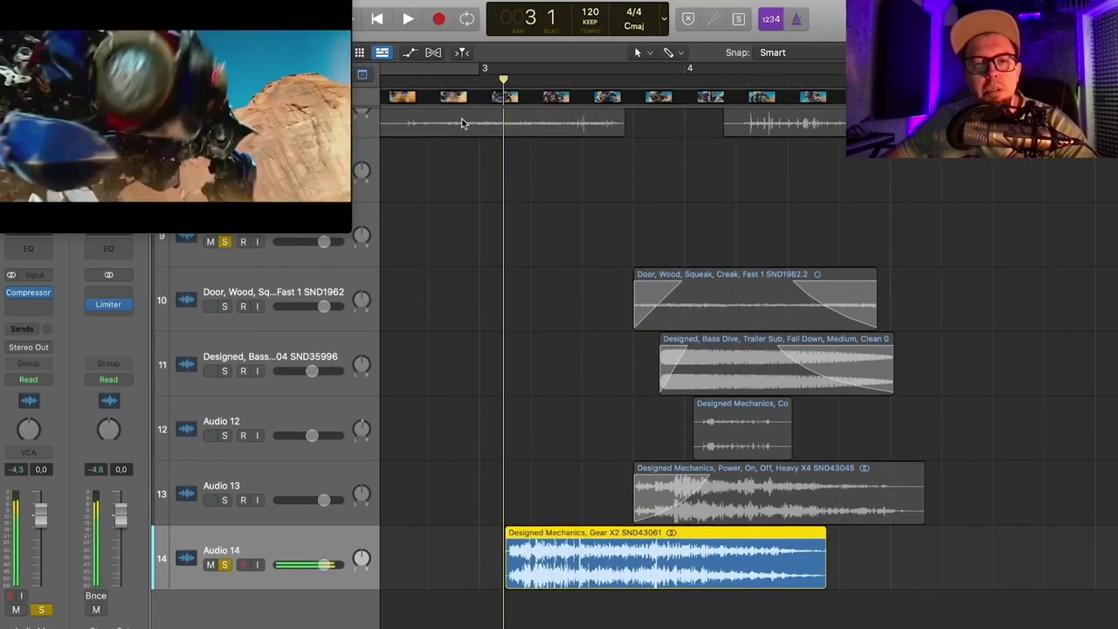
pyautogui.press('space')
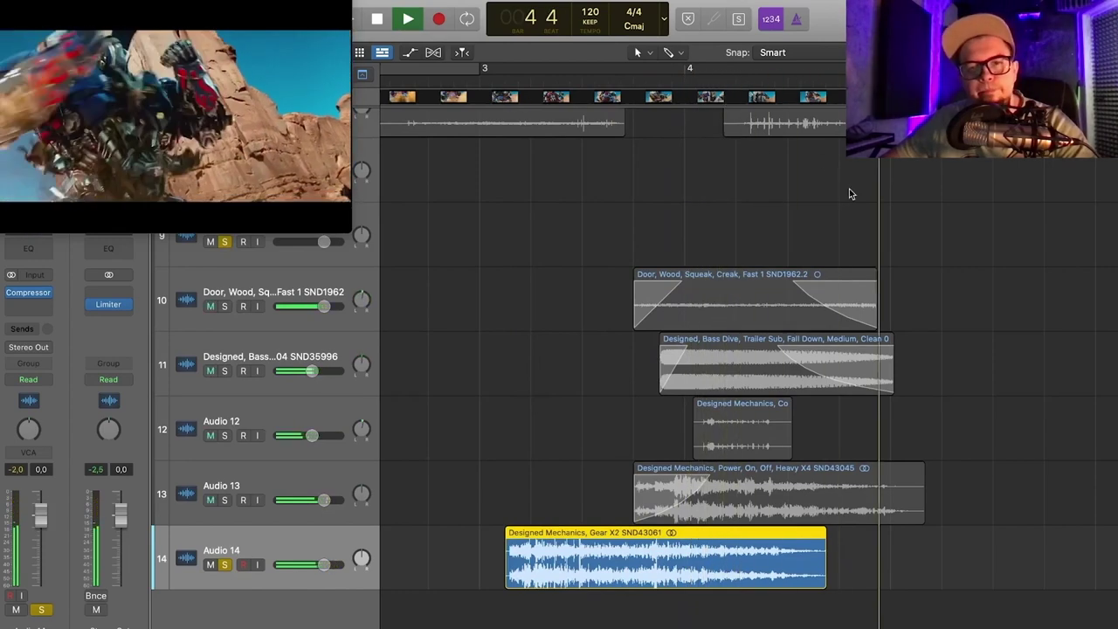
# - Stretch the Gear X2 region to about bar 5 beat 2, fade it out, and set the cycle from just before bar 3 past bar 5
pyautogui.moveTo(824, 572); pyautogui.dragTo(947, 572)
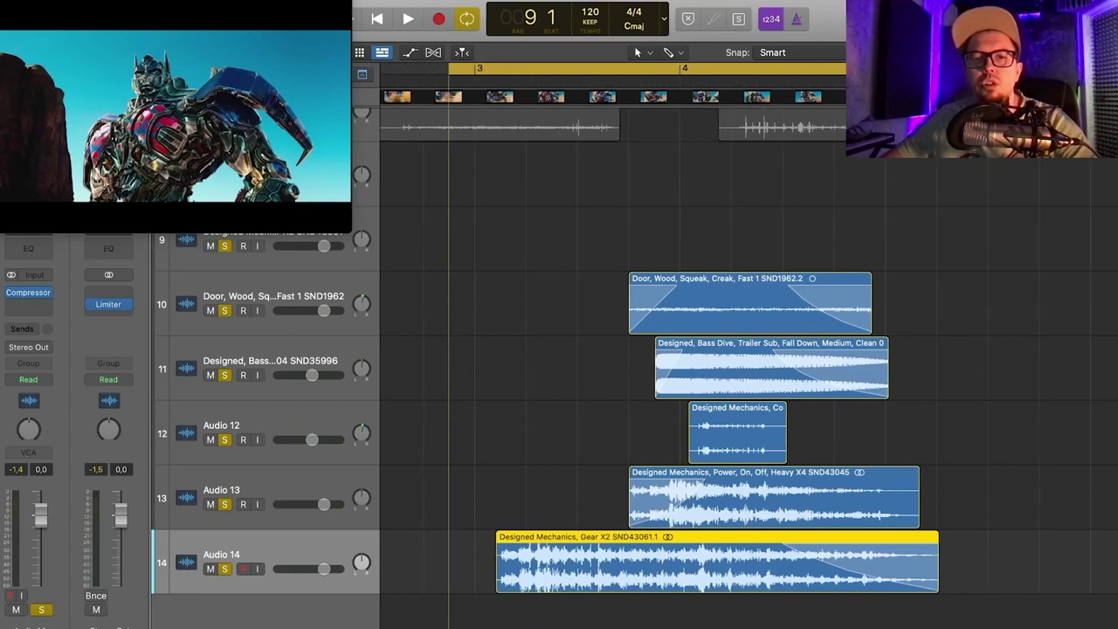
pyautogui.moveTo(484, 69); pyautogui.dragTo(1040, 68)
pyautogui.press('super+Left')
pyautogui.press('super+Right')
pyautogui.press('super+Right')
pyautogui.press('super+Right')
pyautogui.moveTo(402, 69); pyautogui.dragTo(409, 69)
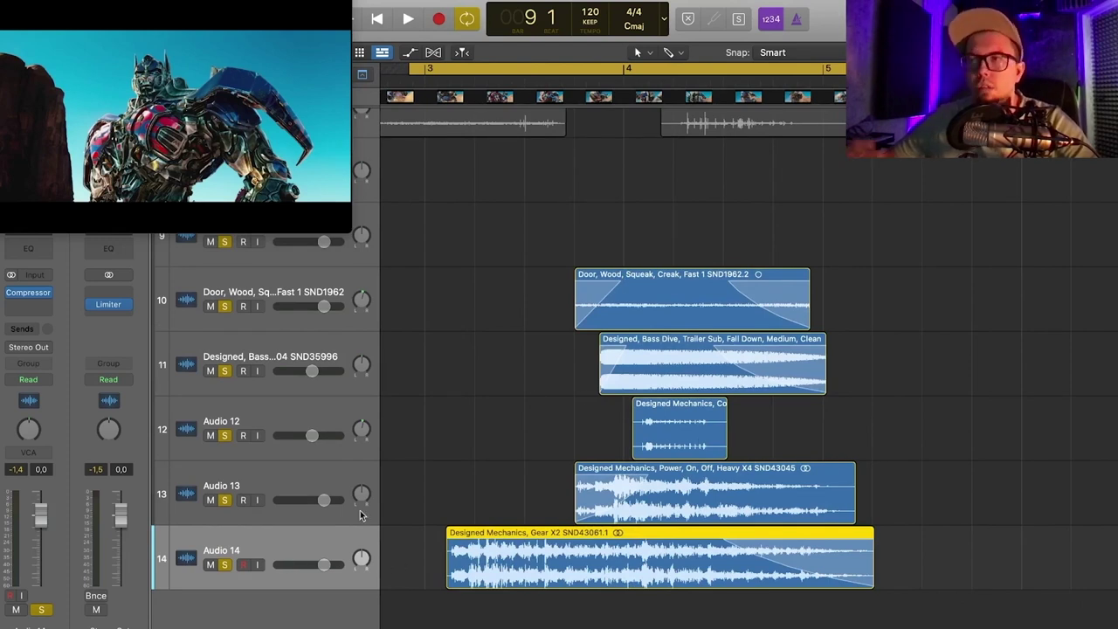
# - Clear all track solos and reopen the movie in its floating window
pyautogui.moveTo(170, 150); pyautogui.dragTo(317, 231)
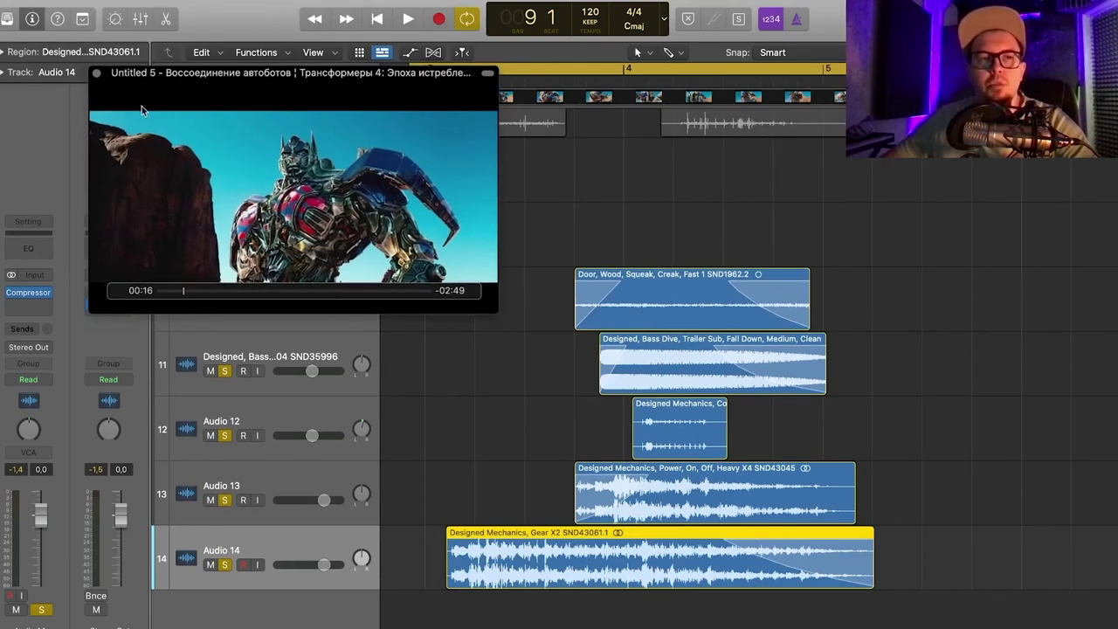
pyautogui.click(97, 74)
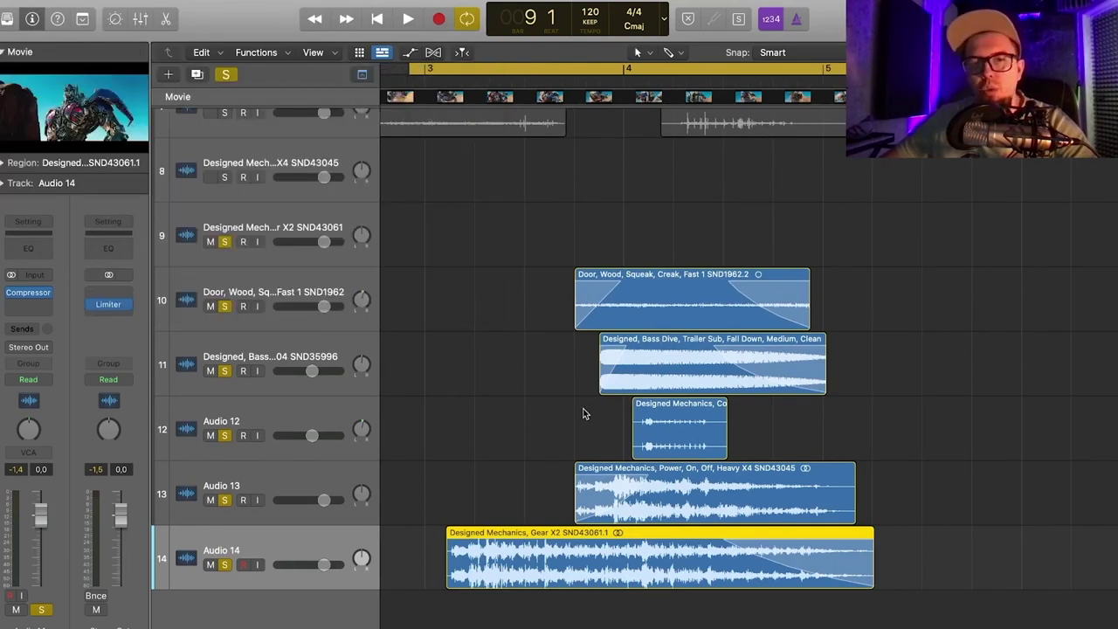
pyautogui.click(225, 75)
pyautogui.doubleClick(48, 96)
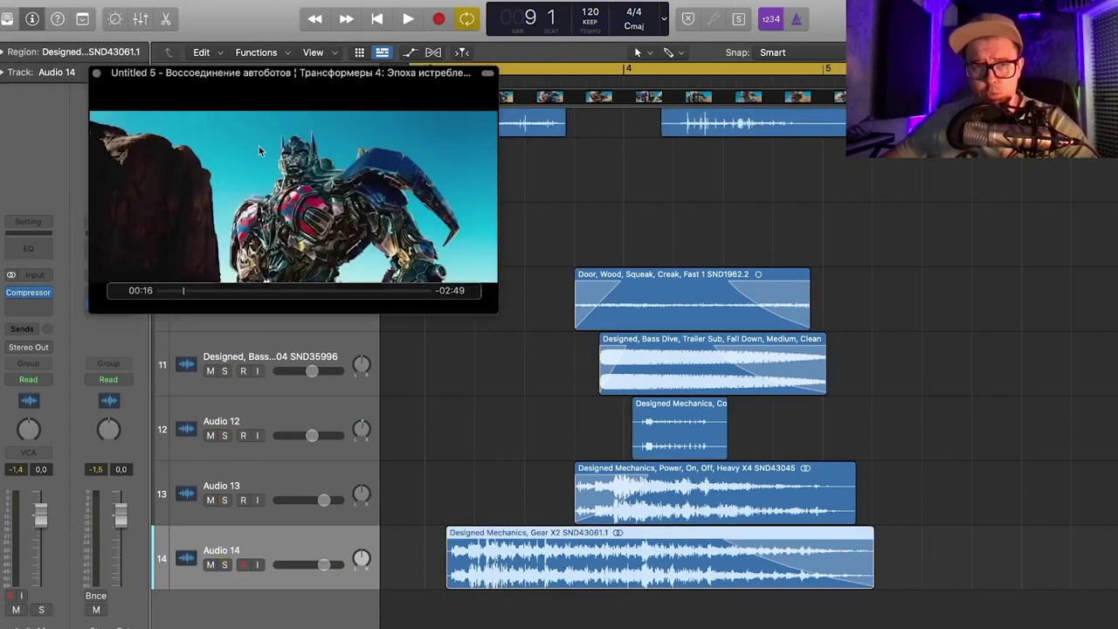
# - Lower Audio 13's volume slightly and set Audio 14's volume to -5.8 dB while playing the cycle
pyautogui.moveTo(192, 166); pyautogui.dragTo(146, 141)
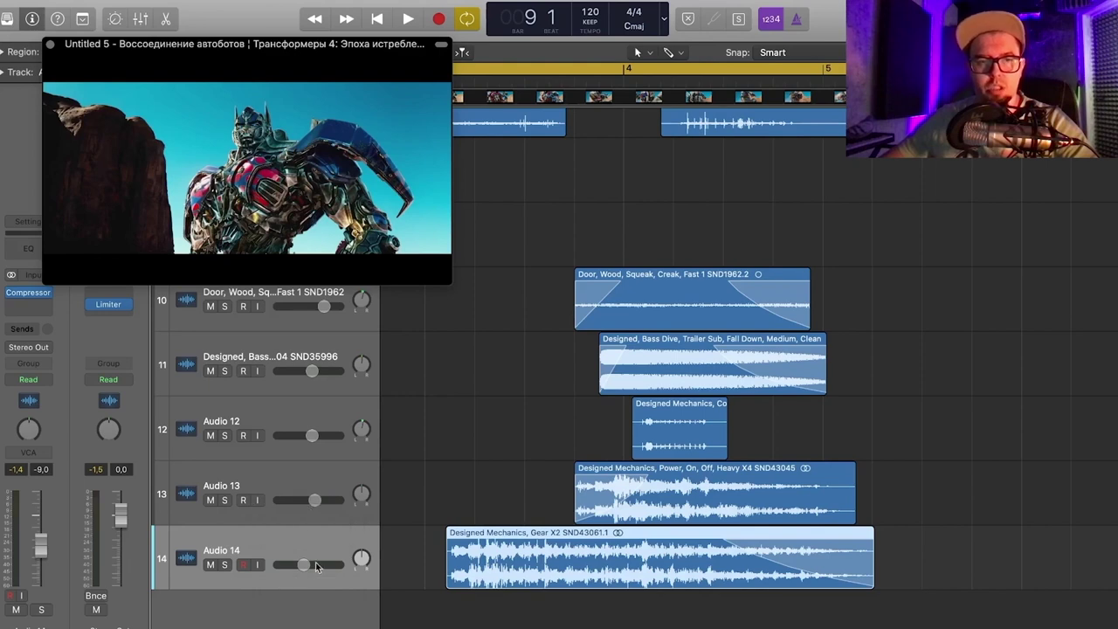
pyautogui.press('space')
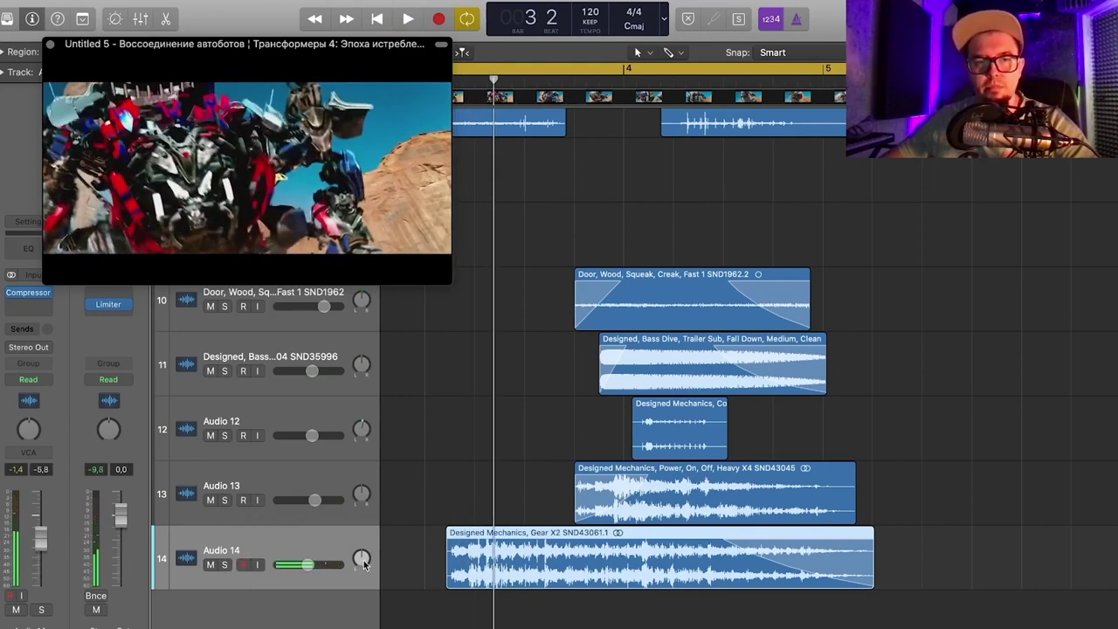
pyautogui.press('space')
# - Mute the earlier sound tracks above the transformation layers, including the computer track, and play the layers in the cycle
pyautogui.scroll(2, 364, 559)
pyautogui.moveTo(192, 48); pyautogui.dragTo(205, 73)
pyautogui.click(213, 178)
pyautogui.scroll(8, 532, 352)
pyautogui.scroll(-9, 533, 274)
pyautogui.press('space')
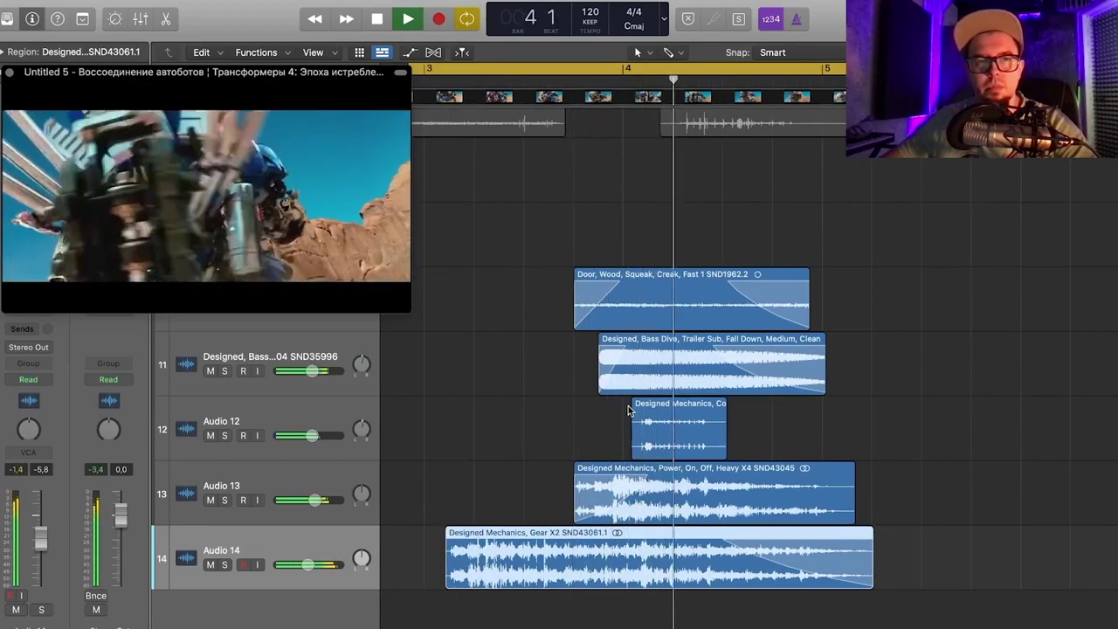
pyautogui.press('super+Left')
pyautogui.press('super+Left')
pyautogui.press('super+Left')
pyautogui.press('space')
pyautogui.moveTo(205, 73); pyautogui.dragTo(195, 4)
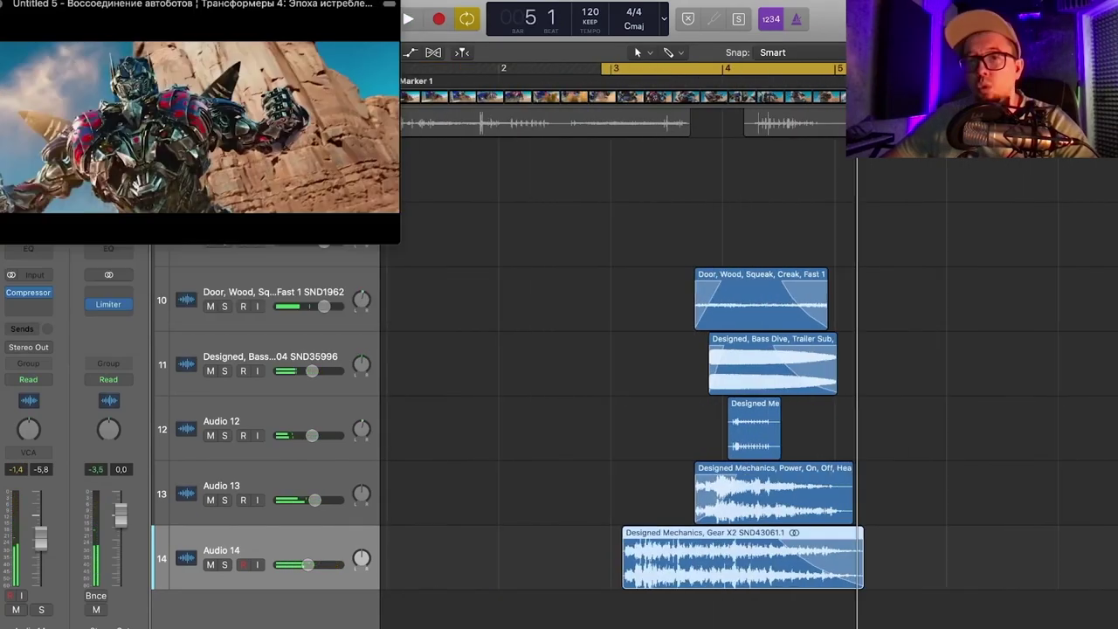
pyautogui.press('super+Up')
pyautogui.press('super+Up')
pyautogui.press('super+Up')
pyautogui.press('super+Up')
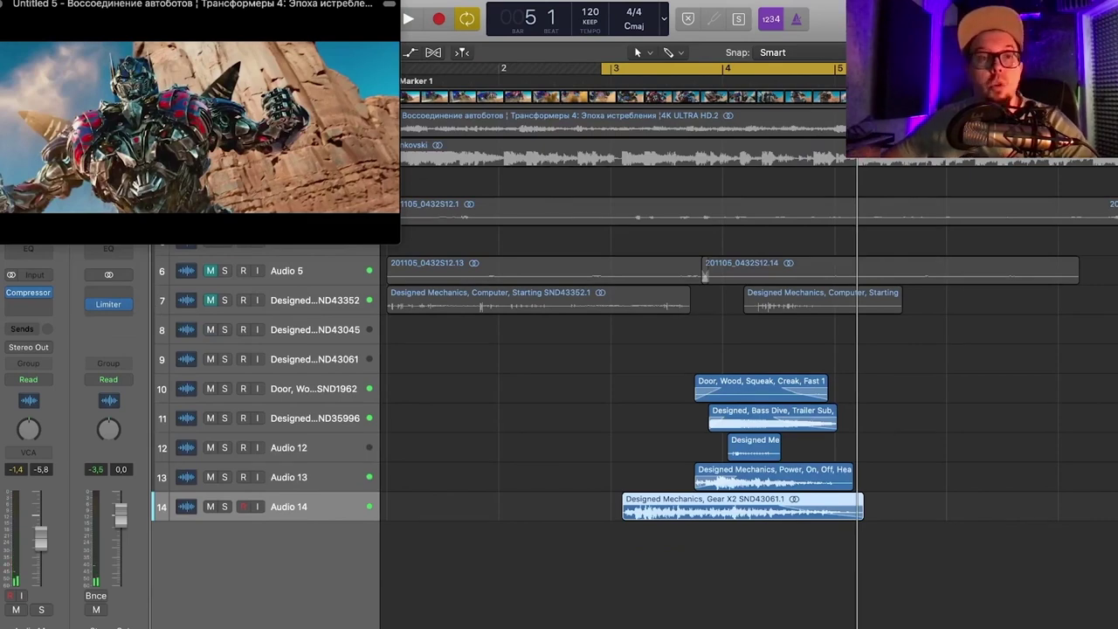
pyautogui.press('super+Down')
pyautogui.press('super+Down')
pyautogui.press('super+Down')
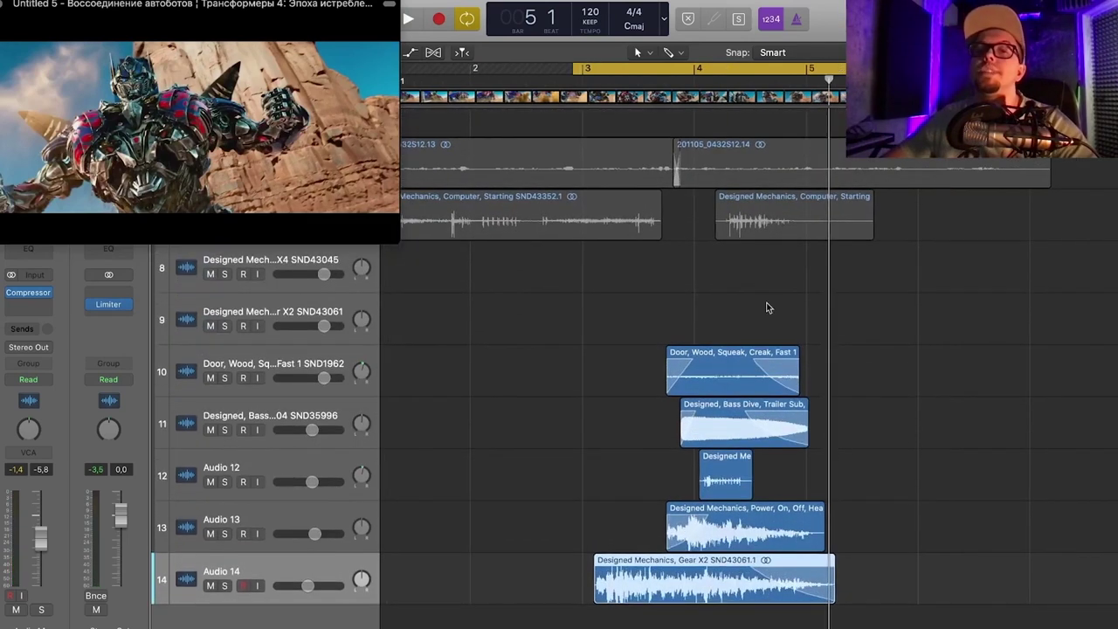
pyautogui.press('super+Left')
pyautogui.press('super+Left')
pyautogui.scroll(1, 559, 393)
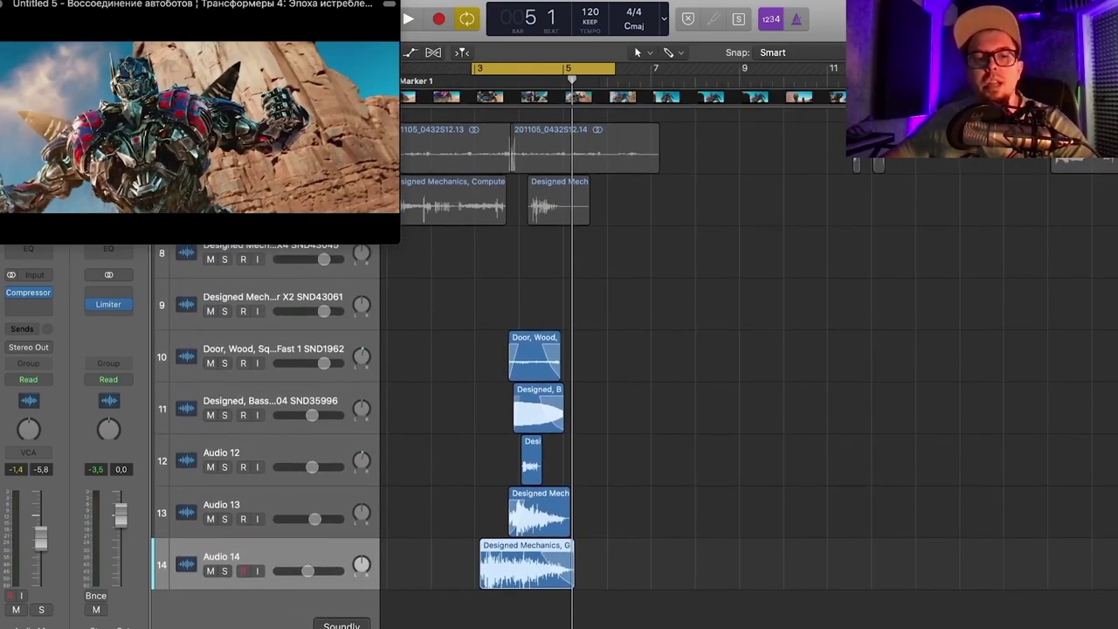
# - Switch to Soundly, search for mechanical, and add a section of "Machinery, Switchboard, Mechanical Action Click" on a new track at about bar 3 beat 4
pyautogui.click(342, 628)
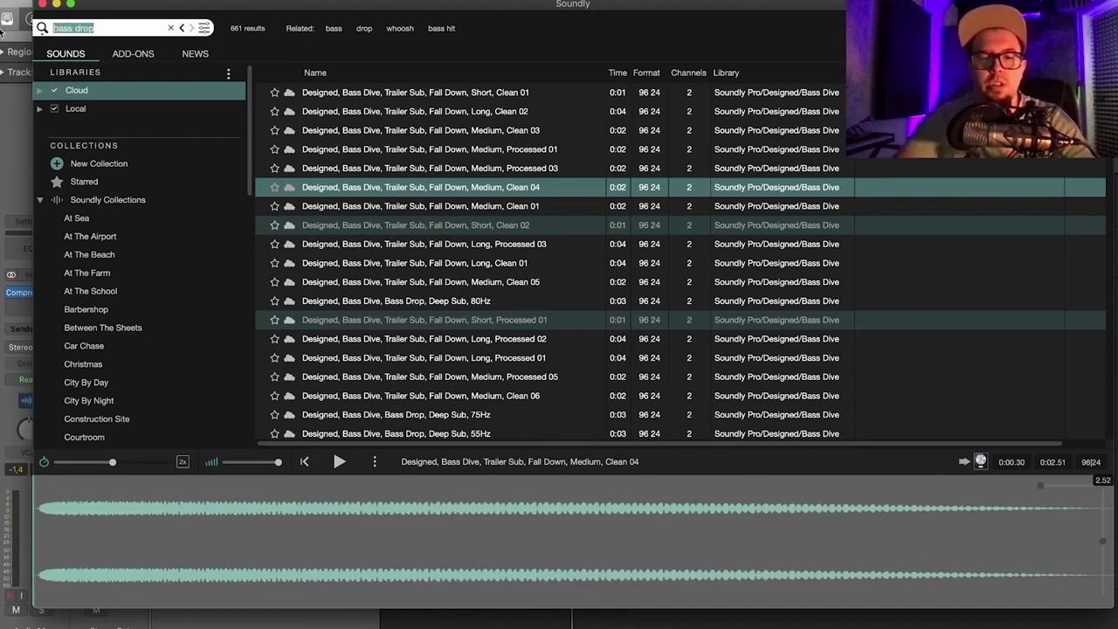
pyautogui.write('mechanical')
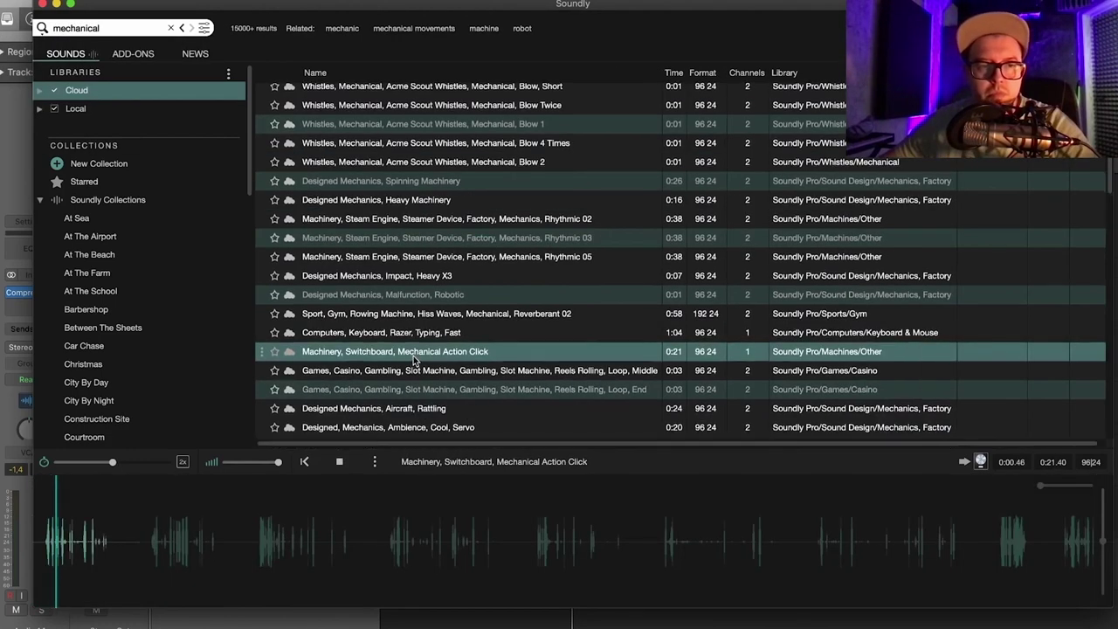
pyautogui.scroll(-5, 279, 411)
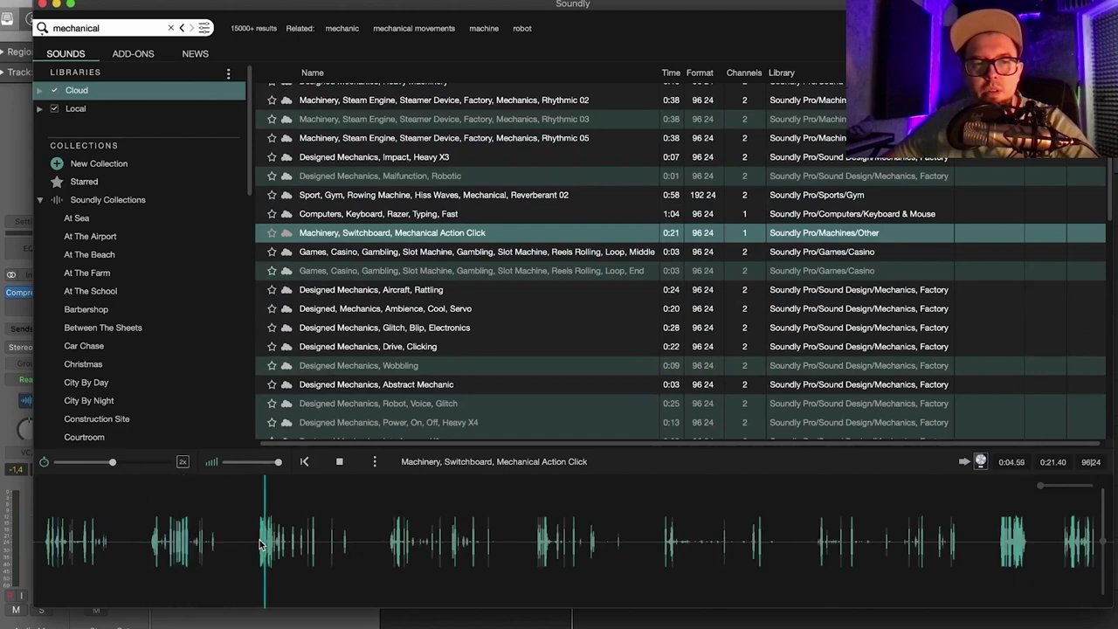
pyautogui.moveTo(368, 543); pyautogui.dragTo(499, 599)
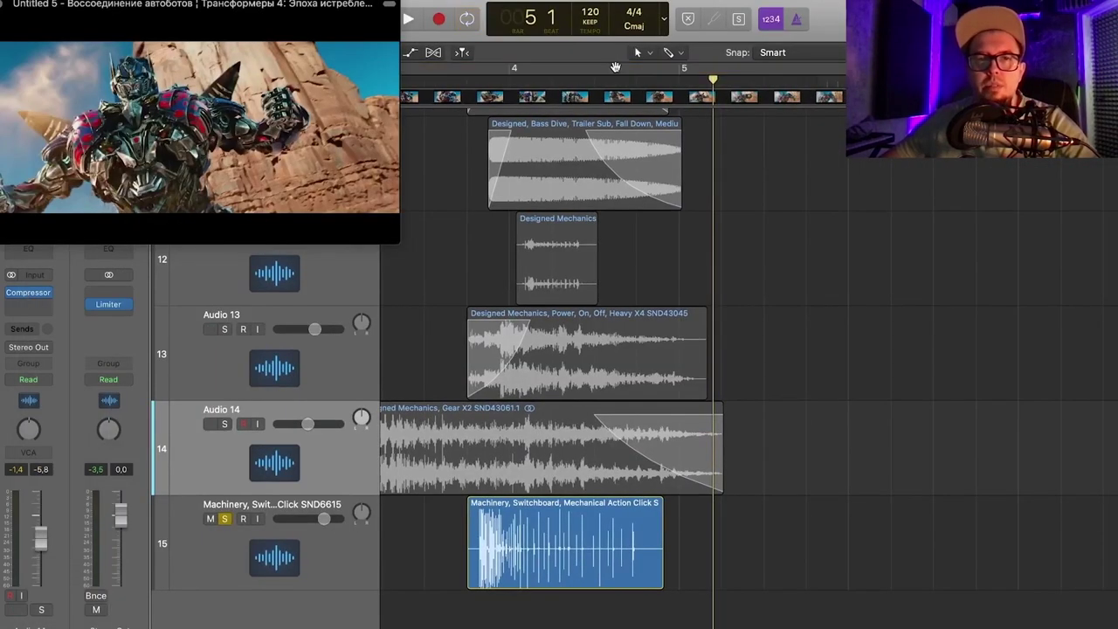
# - Play the soloed switchboard click region against the picture from before bar 4
pyautogui.hscroll(-3, 579, 142)
pyautogui.scroll(3, 638, 173)
pyautogui.scroll(-3, 639, 173)
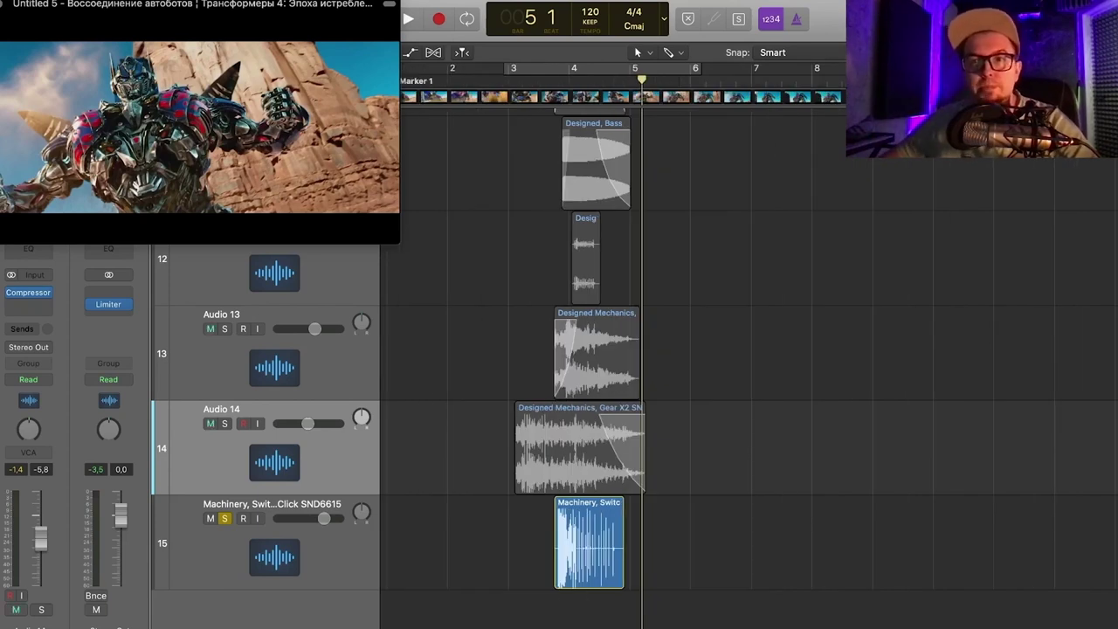
pyautogui.press('super+Up')
pyautogui.press('super+Up')
pyautogui.press('super+Right')
pyautogui.press('super+Right')
pyautogui.press('super+Right')
pyautogui.press('super+Right')
pyautogui.press('super+Right')
pyautogui.hscroll(-8, 672, 200)
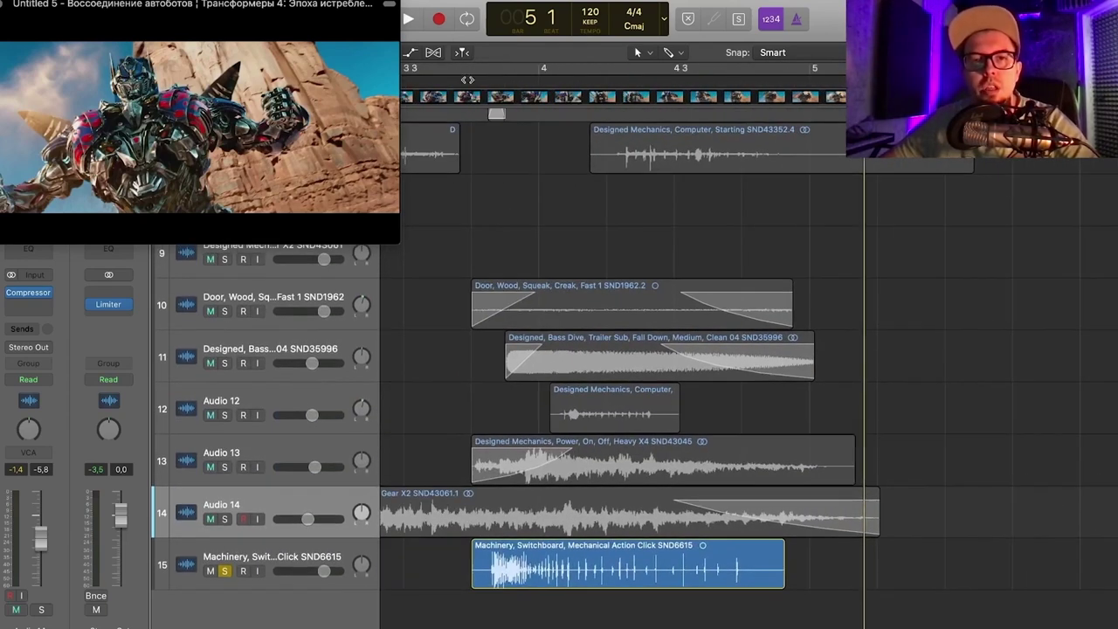
pyautogui.click(469, 77)
pyautogui.press('space')
pyautogui.moveTo(513, 91); pyautogui.dragTo(438, 89)
pyautogui.press('space')
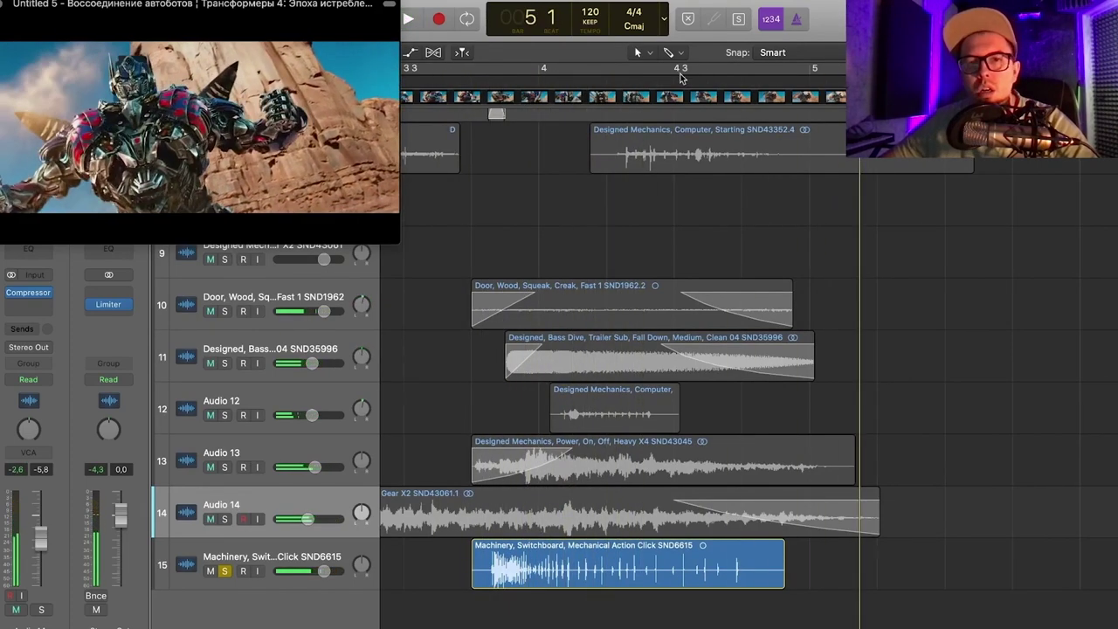
# - Shift the switchboard click region to start just after bar 4 and end at about bar 5 beat 2
pyautogui.hscroll(2, 680, 76)
pyautogui.moveTo(685, 82); pyautogui.dragTo(774, 83)
pyautogui.moveTo(721, 581); pyautogui.dragTo(814, 581)
pyautogui.press('super+Right')
pyautogui.moveTo(618, 77); pyautogui.dragTo(708, 83)
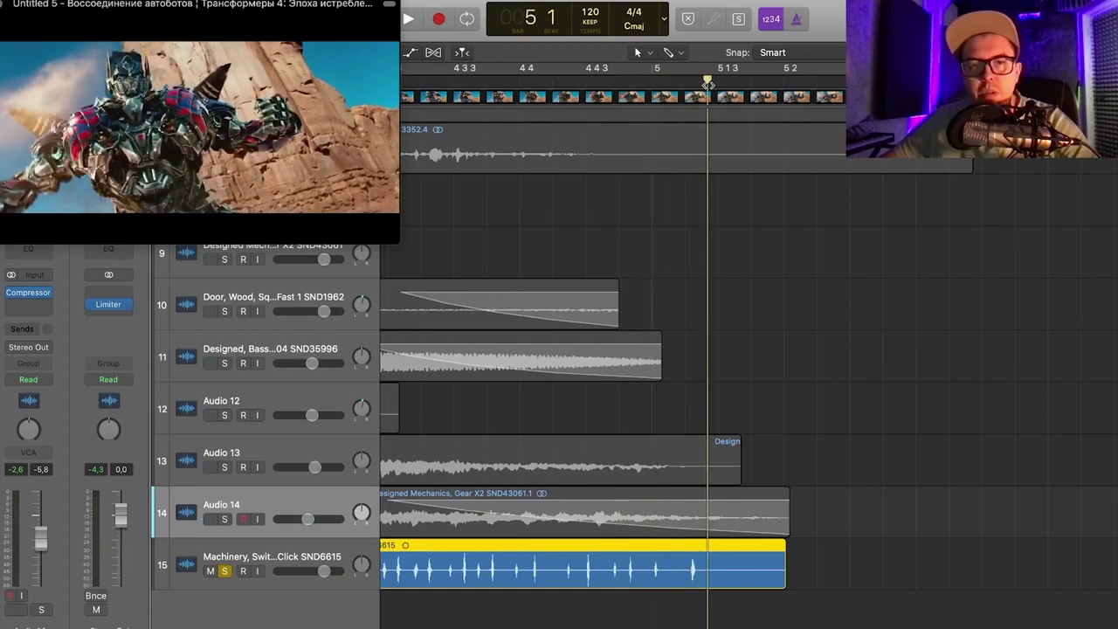
pyautogui.press('super+Right')
pyautogui.press('super+Right')
pyautogui.press('super+Right')
pyautogui.moveTo(816, 571); pyautogui.dragTo(743, 569)
pyautogui.press('super+Left')
pyautogui.press('super+Left')
pyautogui.press('super+Left')
pyautogui.press('super+Left')
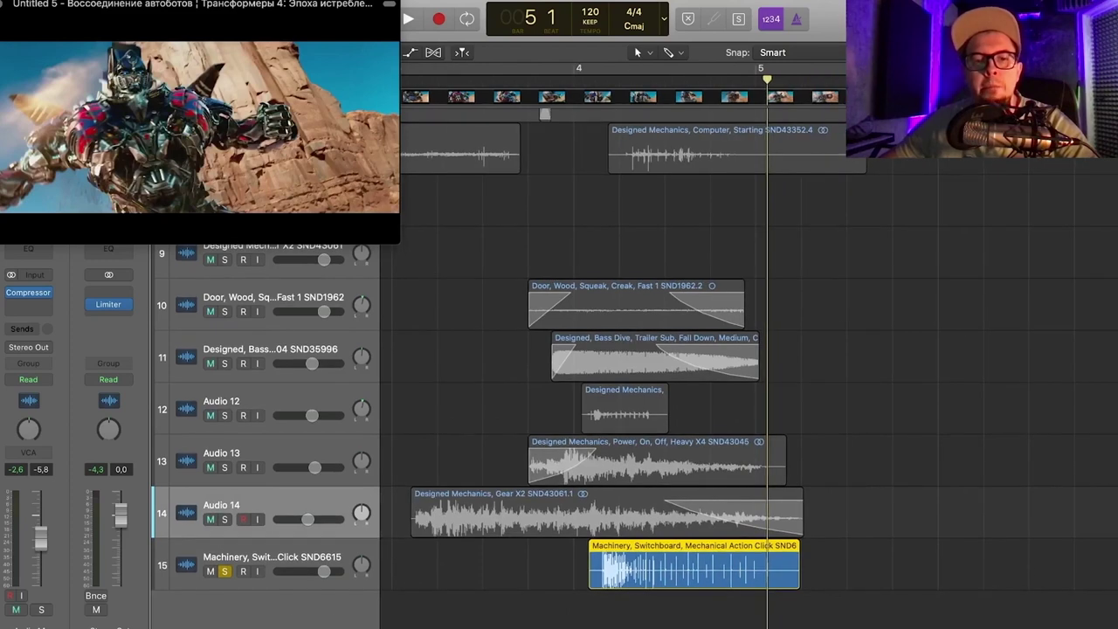
# - Switch to Soundly and add a 4.22-second section of "Designed Mechanics, Glitch, Blip, Electronics" on a new track at about bar 3 beat 2
pyautogui.click(328, 628)
pyautogui.click(422, 331)
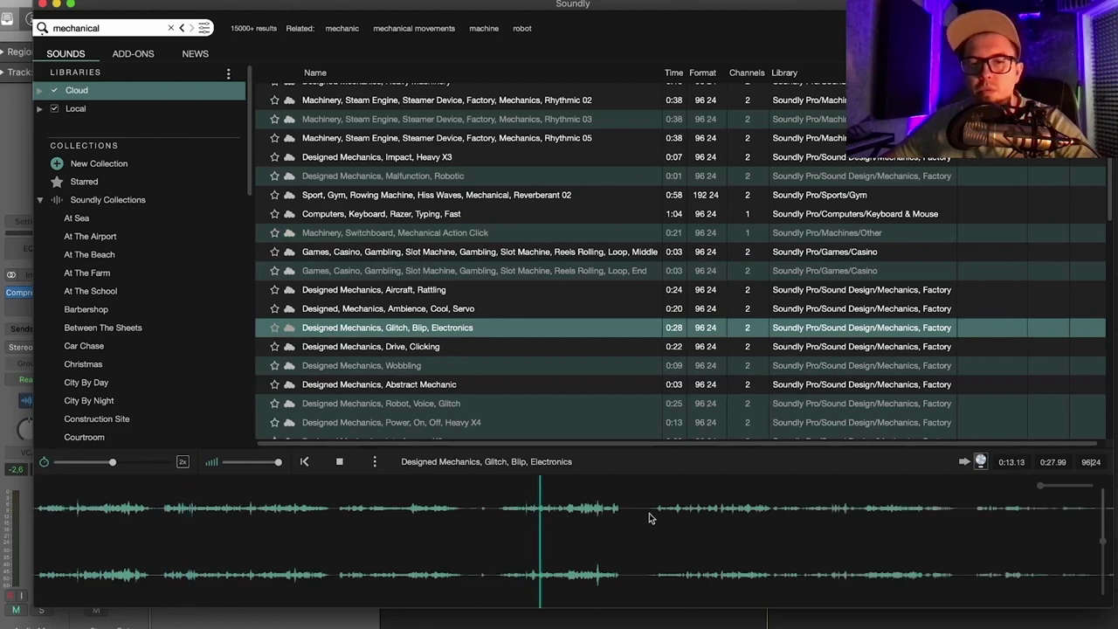
pyautogui.moveTo(658, 512); pyautogui.dragTo(402, 622)
pyautogui.click(402, 622)
# - Solo tracks 14 to 16 together, lower the glitch track's volume, and set the cycle from just after bar 3 past bar 5
pyautogui.click(224, 602)
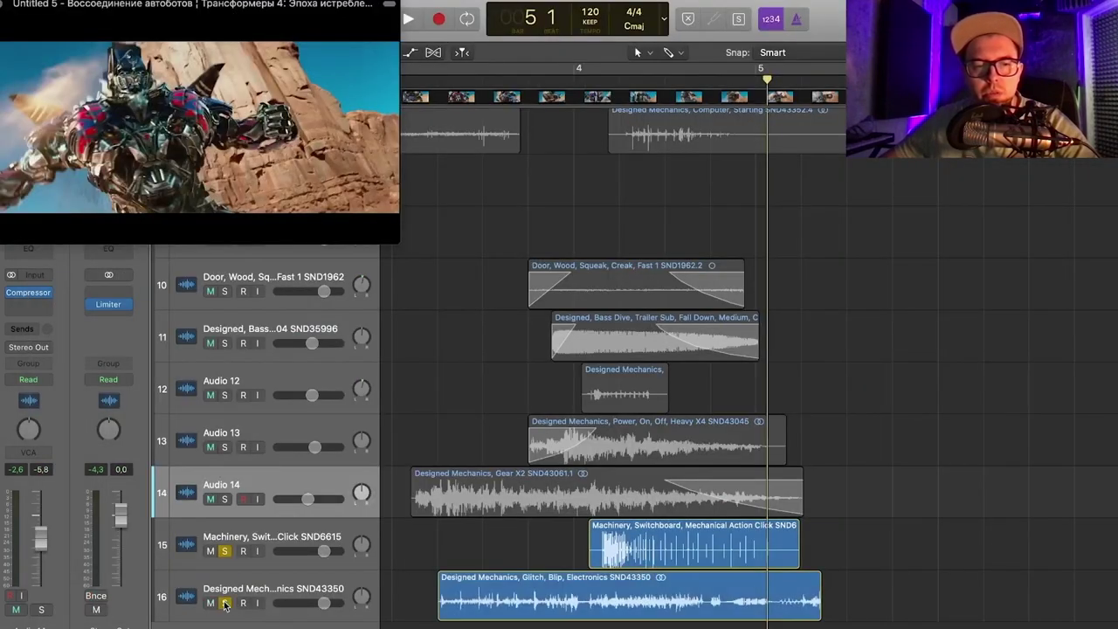
pyautogui.click(224, 499)
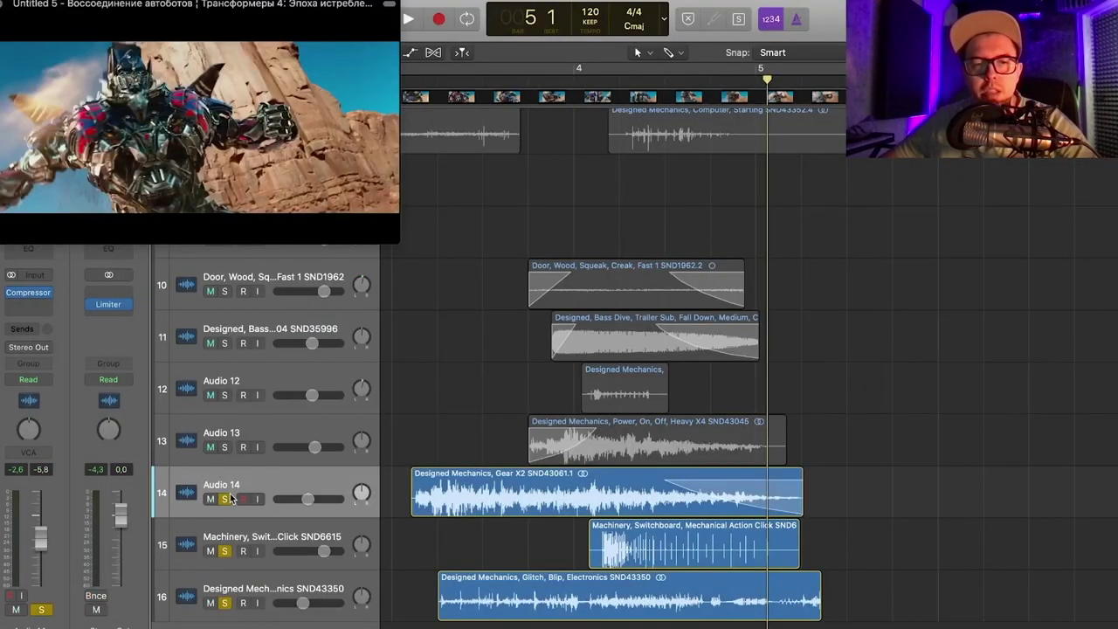
pyautogui.press('space')
pyautogui.moveTo(421, 70)
pyautogui.mouseDown()
pyautogui.moveTo(911, 70)
pyautogui.moveTo(877, 70)
pyautogui.mouseUp()
# - Pan the switchboard click track to -12 and set its volume to -4.9 dB during cycled playback
pyautogui.press('space')
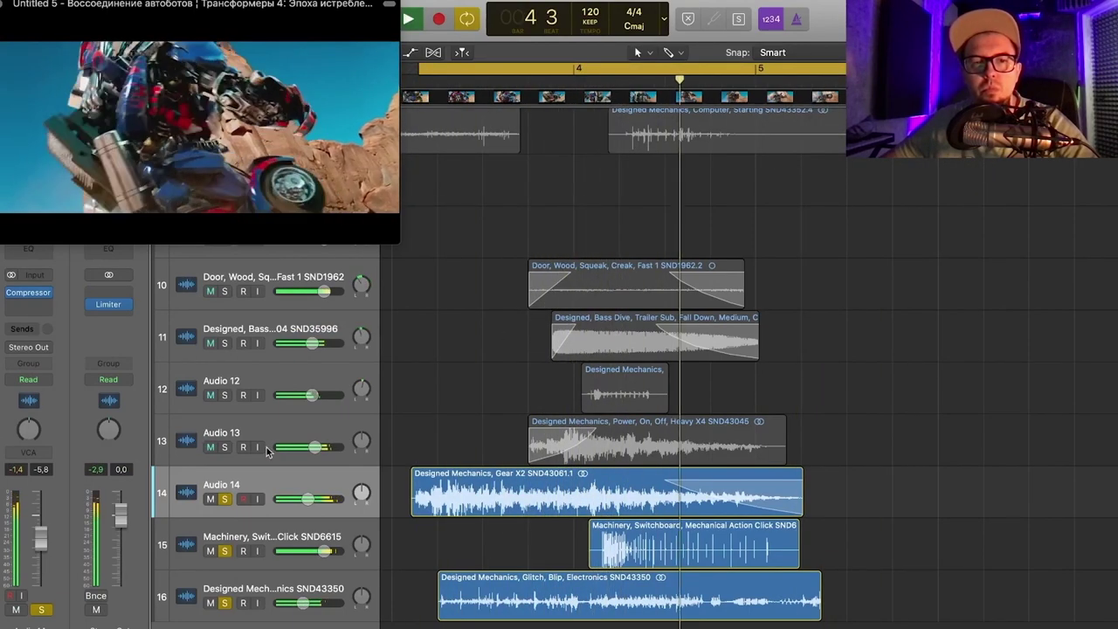
pyautogui.moveTo(349, 549); pyautogui.dragTo(353, 552)
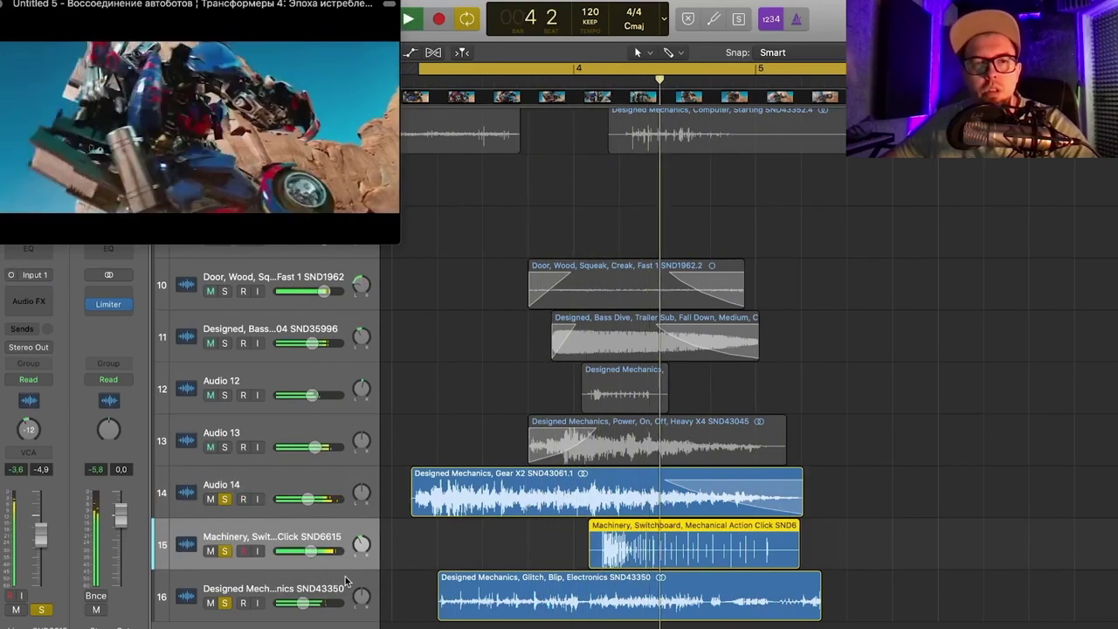
pyautogui.press('space')
# - Switch to Soundly and add the opening section of "Designed Mechanics, Robot, Malfunction" to a new track at about bar 4 beat 4
pyautogui.click(350, 628)
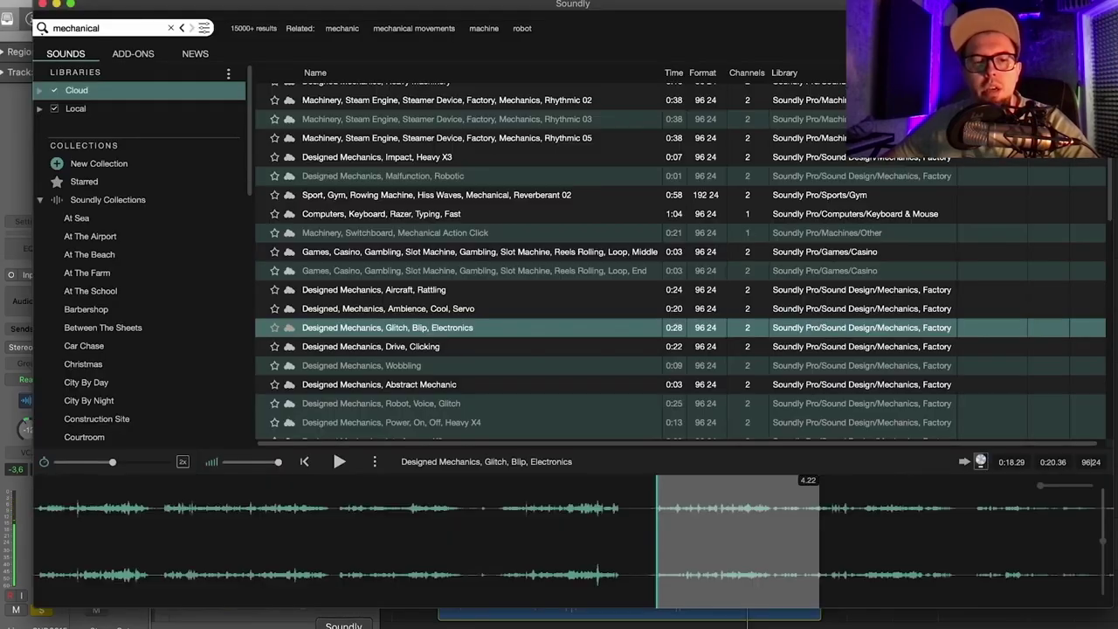
pyautogui.scroll(-5, 415, 349)
pyautogui.click(414, 341)
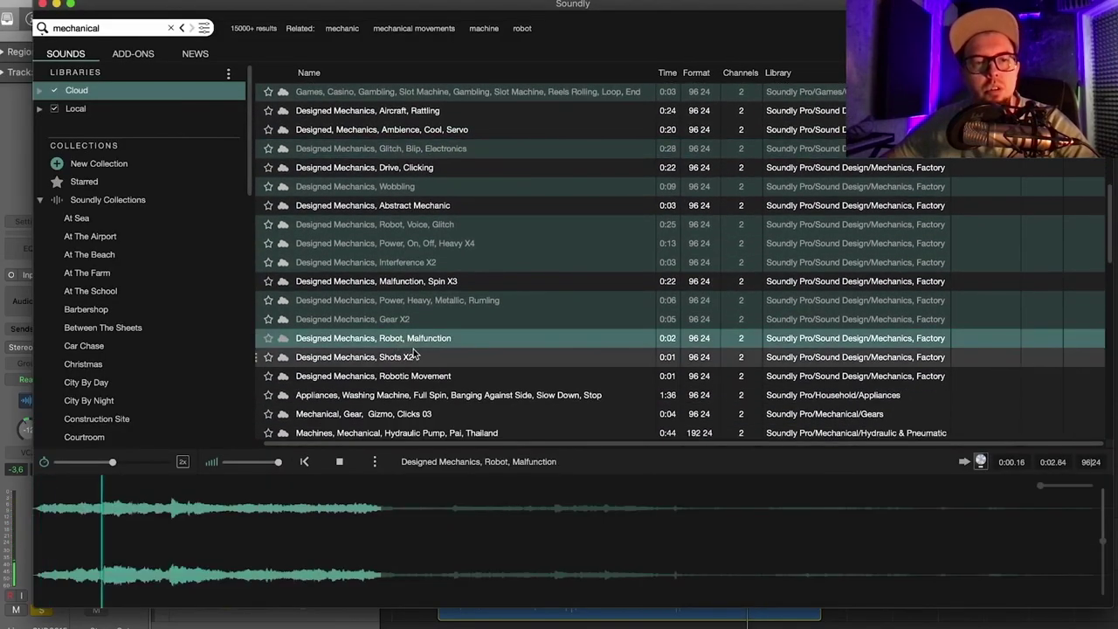
pyautogui.click(302, 360)
pyautogui.click(390, 340)
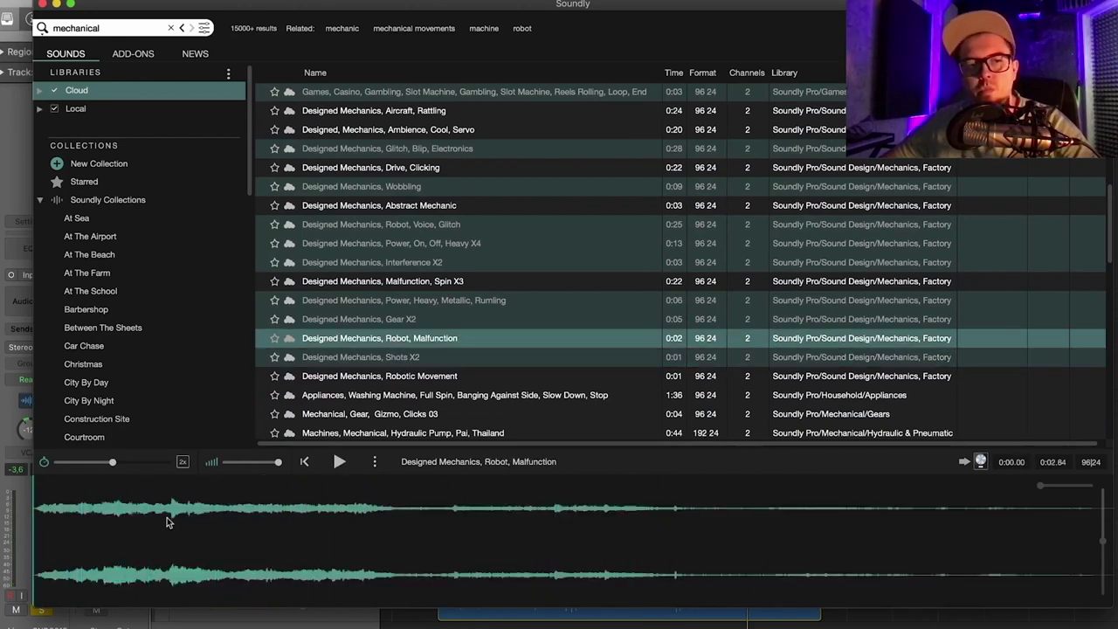
pyautogui.moveTo(169, 521); pyautogui.dragTo(203, 565)
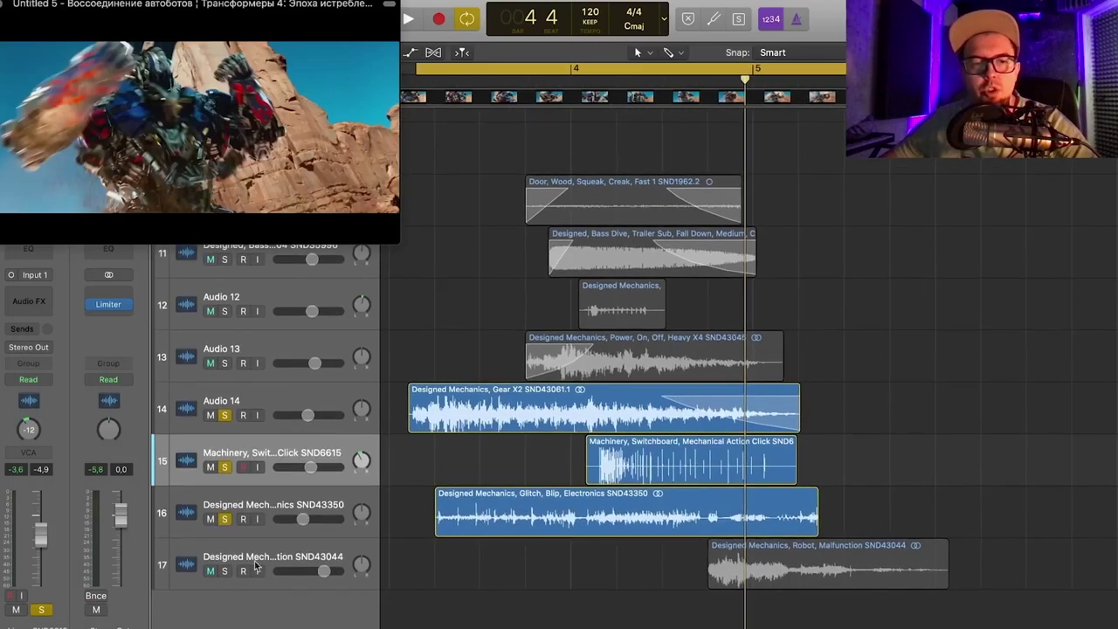
# - Add the robot malfunction track 17 to the soloed tracks
pyautogui.click(217, 571)
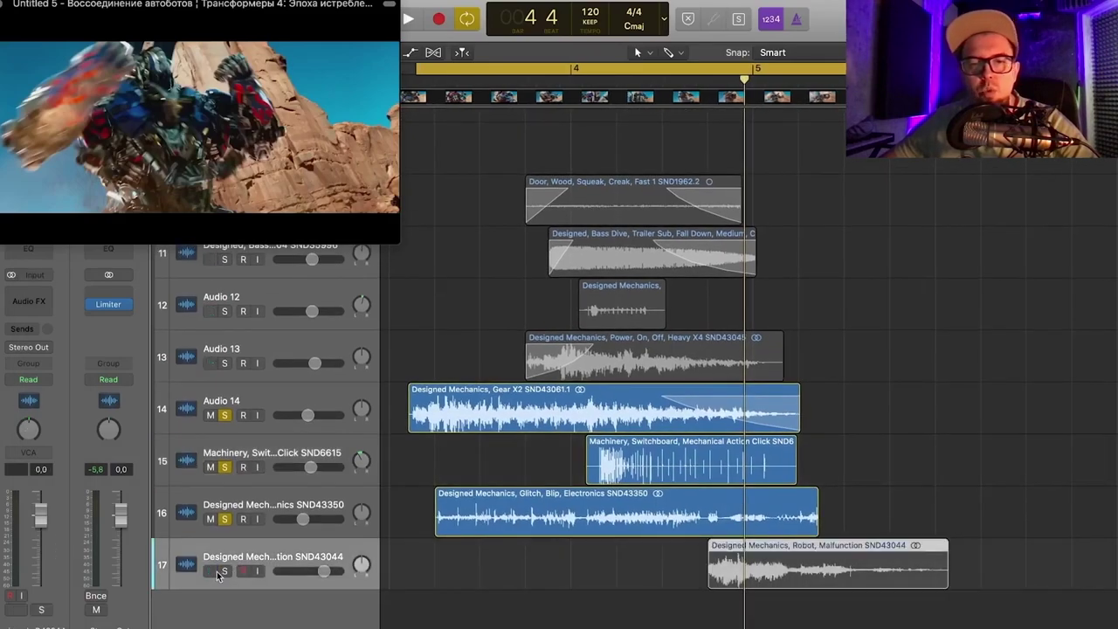
pyautogui.hscroll(1, 216, 572)
pyautogui.click(225, 571)
pyautogui.press('super+Right')
pyautogui.press('super+Right')
pyautogui.press('super+Right')
pyautogui.hscroll(1, 724, 324)
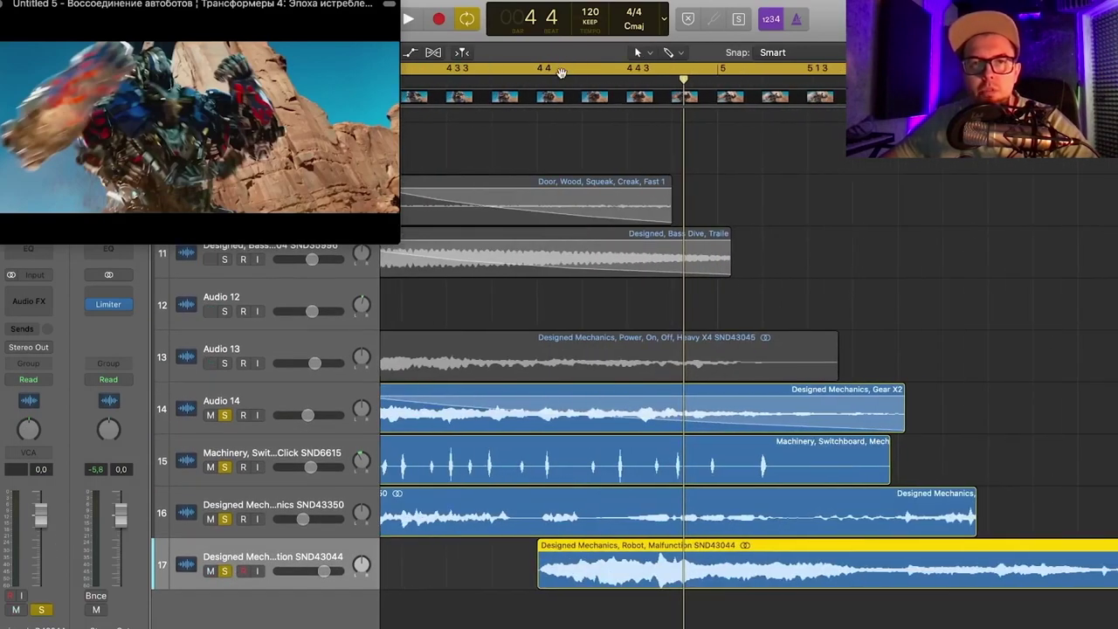
# - Turn off cycling, unsolo tracks 14 to 16, and audition track 17 from about bar 4 beat 4
pyautogui.click(562, 73)
pyautogui.moveTo(498, 83); pyautogui.dragTo(560, 109)
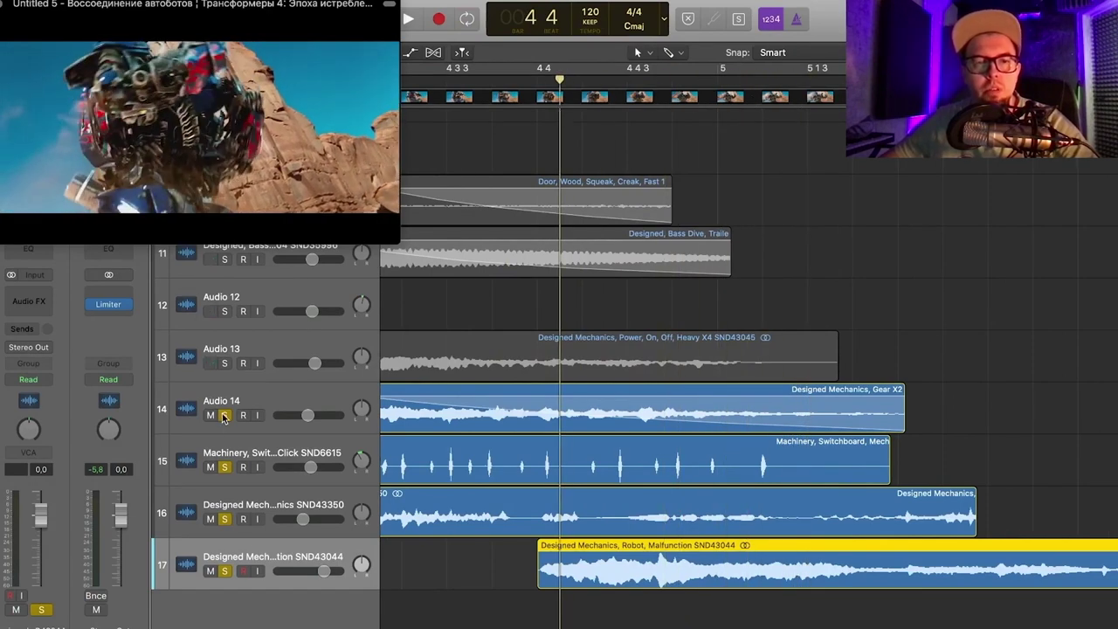
pyautogui.moveTo(224, 418); pyautogui.dragTo(234, 532)
pyautogui.press('space')
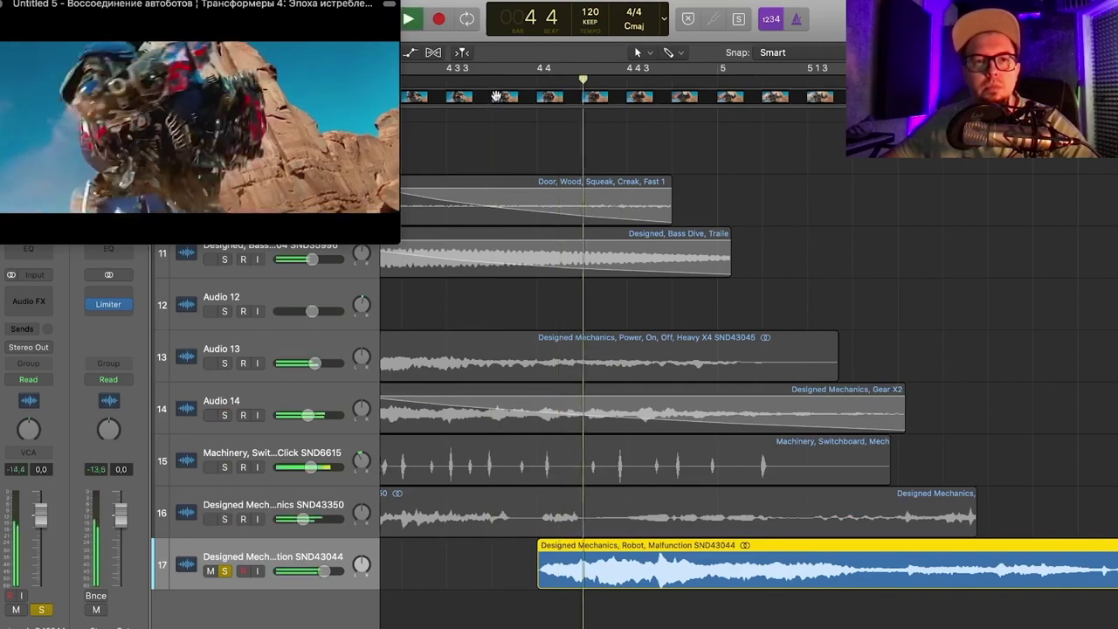
pyautogui.press('super+Left')
pyautogui.press('space')
pyautogui.press('super+Left')
pyautogui.press('super+Left')
pyautogui.press('space')
pyautogui.press('space')
# - Shift the robot malfunction region later to start just before bar 5 and audition it against the picture
pyautogui.hscroll(3, 762, 407)
pyautogui.press('super+Right')
pyautogui.press('super+Right')
pyautogui.hscroll(1, 664, 81)
pyautogui.moveTo(594, 82); pyautogui.dragTo(627, 85)
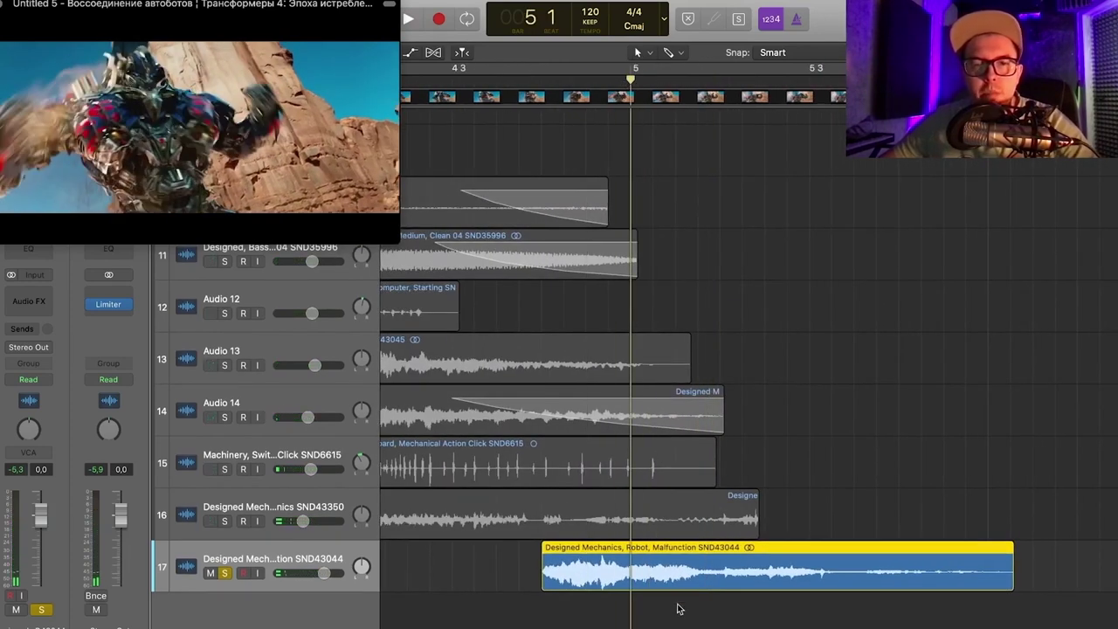
pyautogui.moveTo(608, 581); pyautogui.dragTo(682, 581)
pyautogui.click(597, 82)
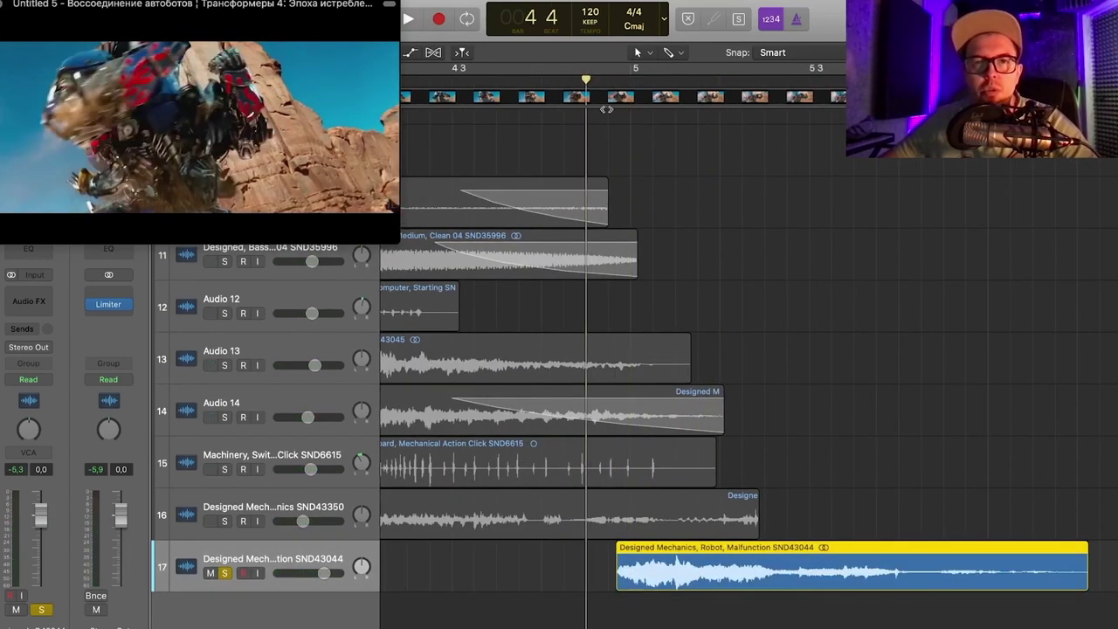
pyautogui.press('space')
pyautogui.press('space')
# - Split the robot malfunction region between beats 2 and 3 of bar 5 and shorten its first part to about 5 1 3
pyautogui.hscroll(2, 866, 575)
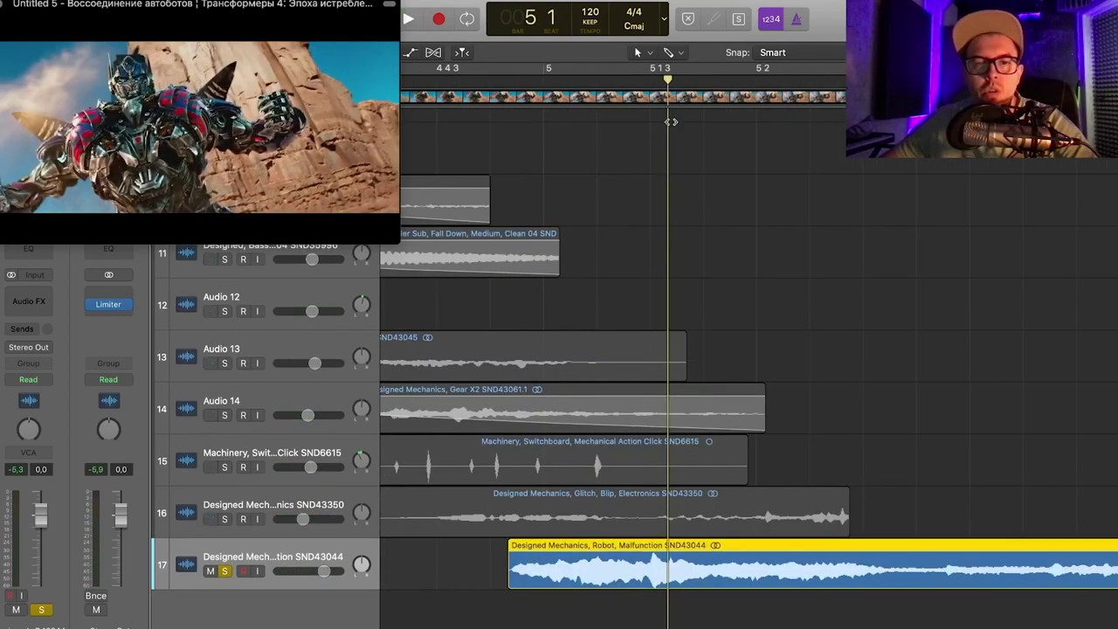
pyautogui.moveTo(670, 121); pyautogui.dragTo(679, 121)
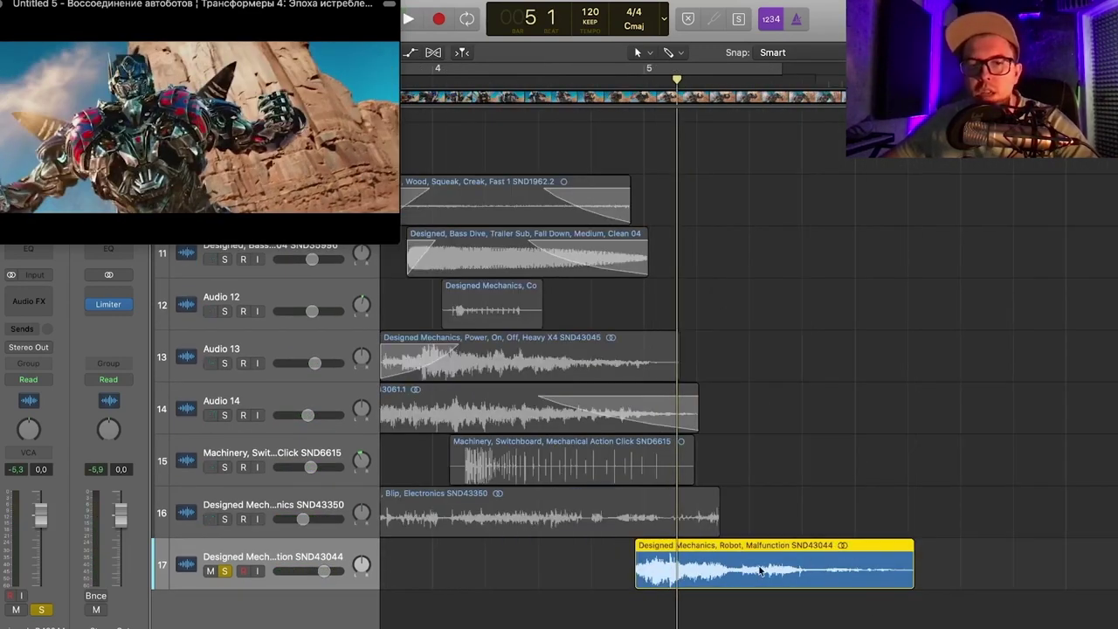
pyautogui.keyDown('super'); pyautogui.click(737, 572); pyautogui.keyUp('super')
pyautogui.scroll(5, 737, 574)
pyautogui.click(732, 602)
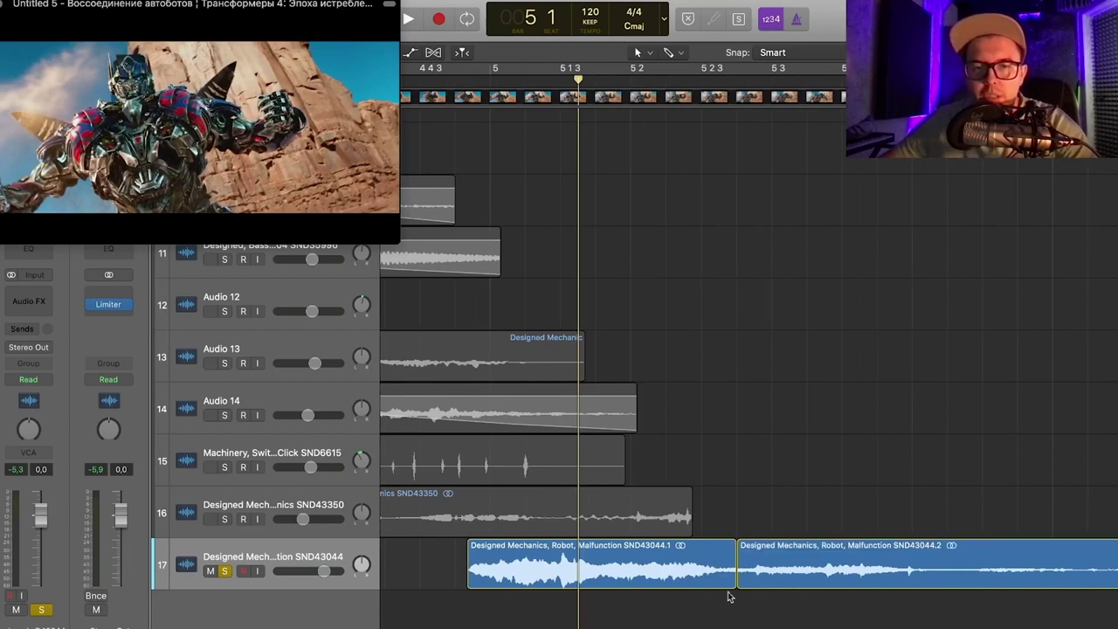
pyautogui.moveTo(730, 570); pyautogui.dragTo(579, 568)
pyautogui.hscroll(-2, 512, 200)
pyautogui.click(463, 92)
pyautogui.press('space')
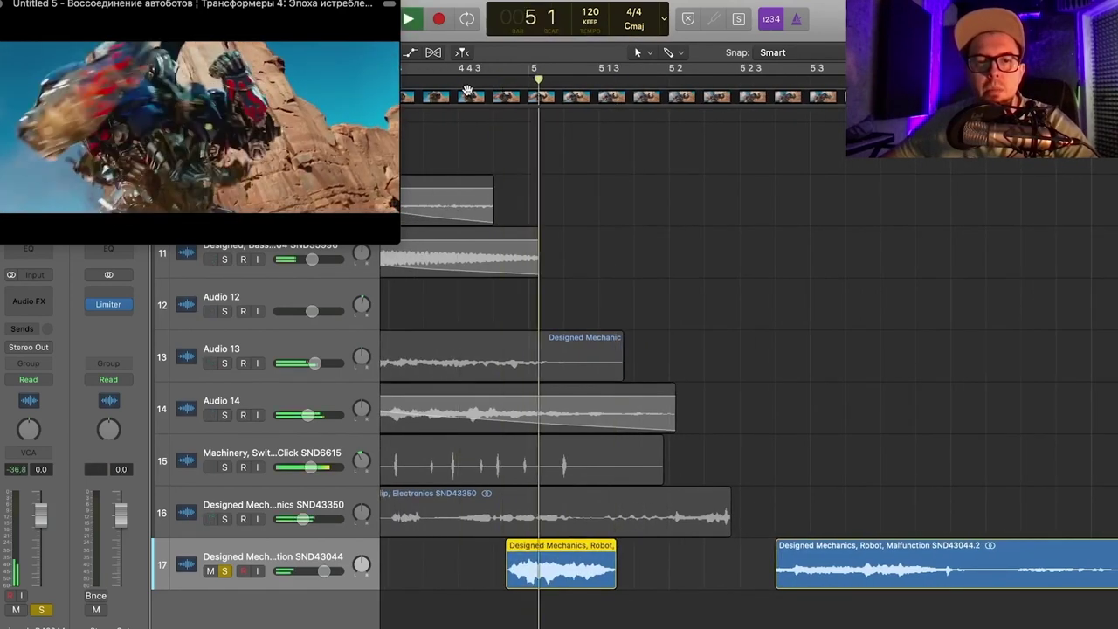
# - Move the second part of the robot malfunction sound earlier to crossfade with the first part, and audition the join
pyautogui.moveTo(827, 576); pyautogui.dragTo(650, 572)
pyautogui.click(473, 81)
pyautogui.press('space')
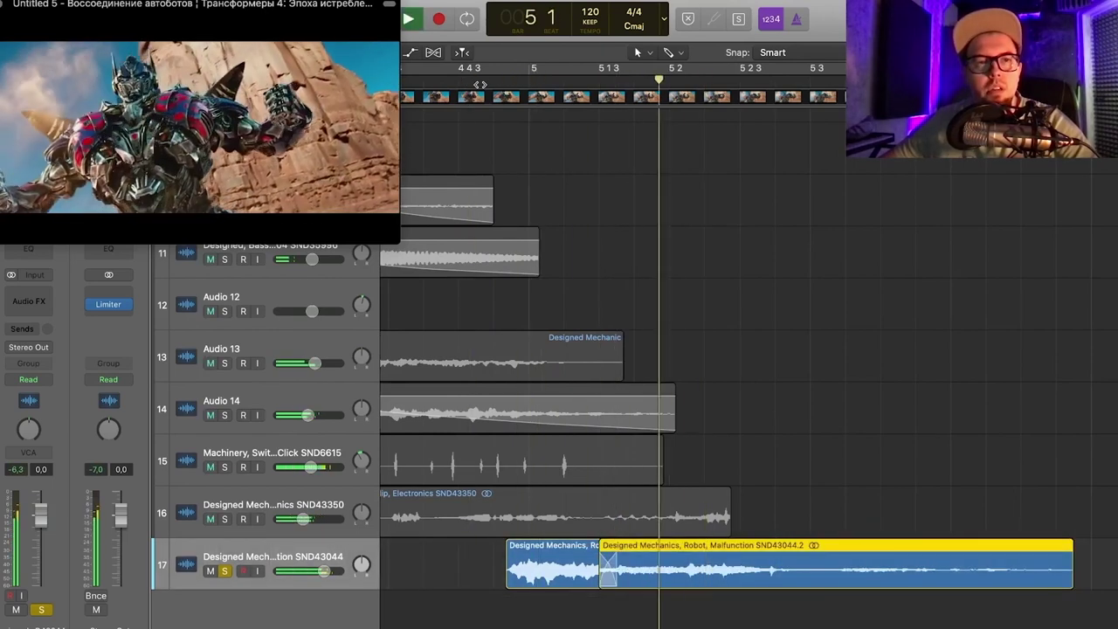
pyautogui.press('space')
# - Trim the second robot malfunction part to end just before bar 5 beat 4, fade out its end, and audition it
pyautogui.moveTo(1069, 581); pyautogui.dragTo(927, 581)
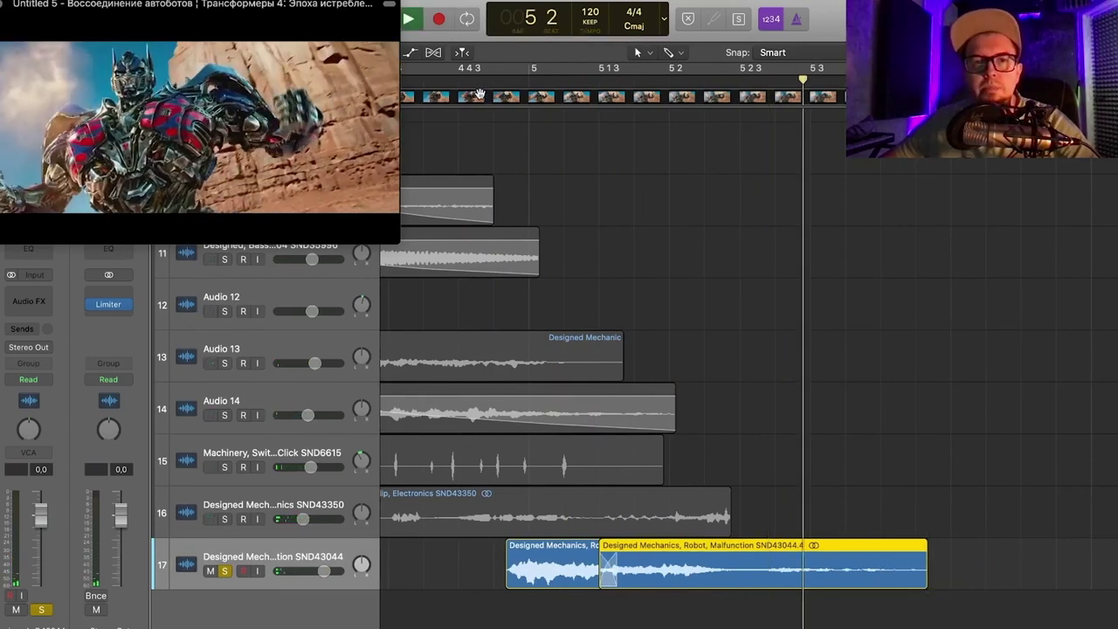
pyautogui.click(472, 83)
pyautogui.press('space')
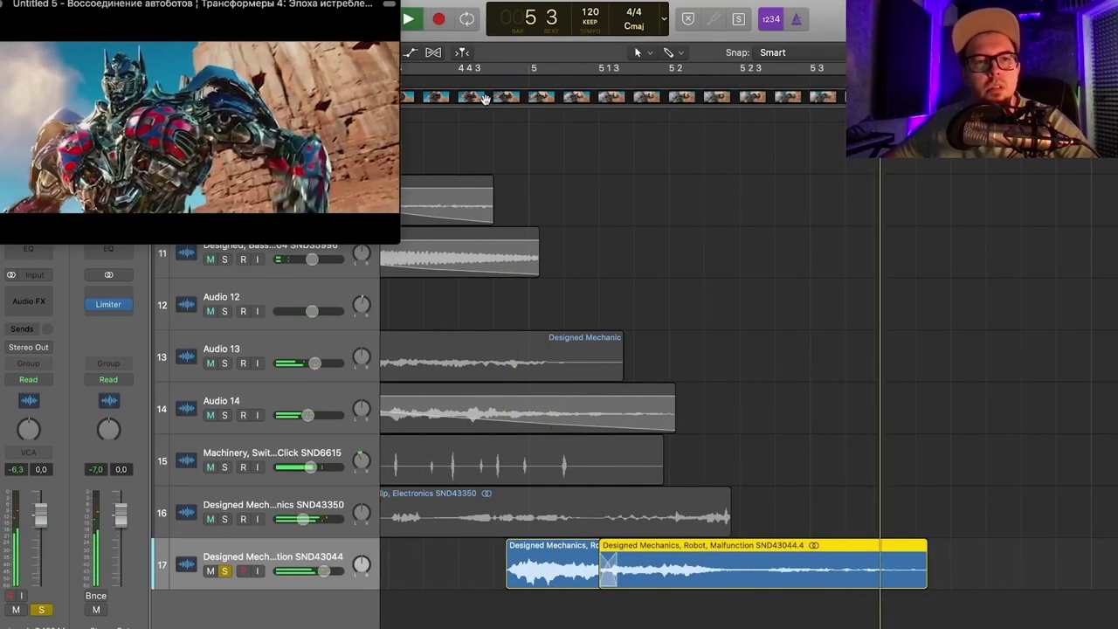
pyautogui.click(457, 83)
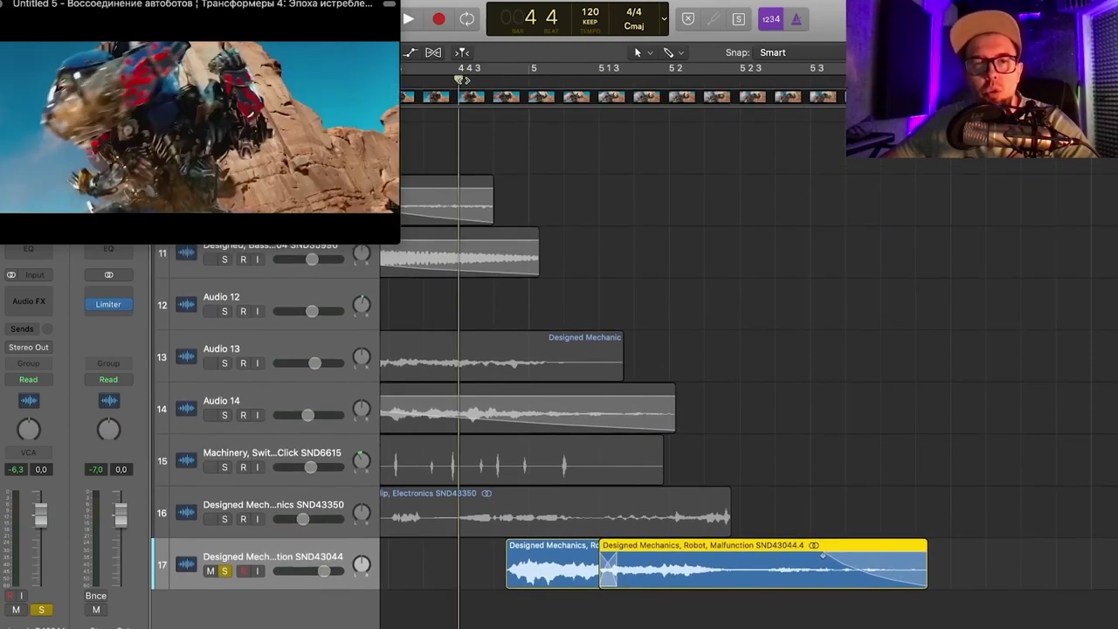
pyautogui.press('space')
pyautogui.press('space')
# - Solo tracks 10 to 17 together and play them with the cycle set from about bar 3 to just past bar 6
pyautogui.hscroll(-2, 745, 544)
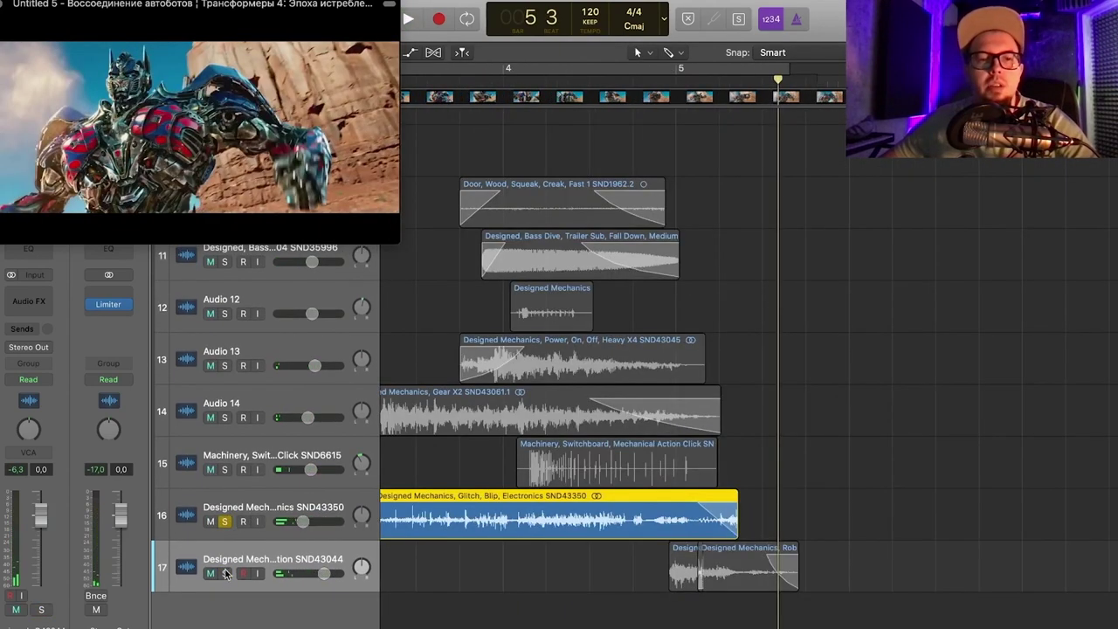
pyautogui.click(226, 574)
pyautogui.hscroll(-2, 275, 362)
pyautogui.scroll(2, 237, 269)
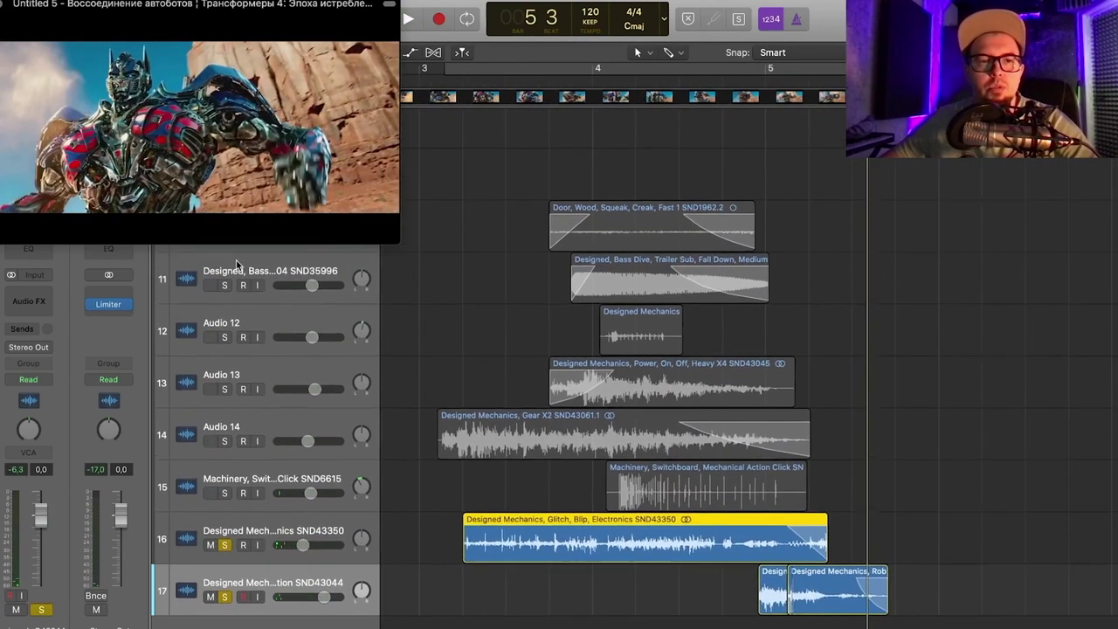
pyautogui.moveTo(225, 283); pyautogui.dragTo(261, 552)
pyautogui.scroll(-2, 260, 552)
pyautogui.moveTo(435, 72); pyautogui.dragTo(986, 160)
pyautogui.press('space')
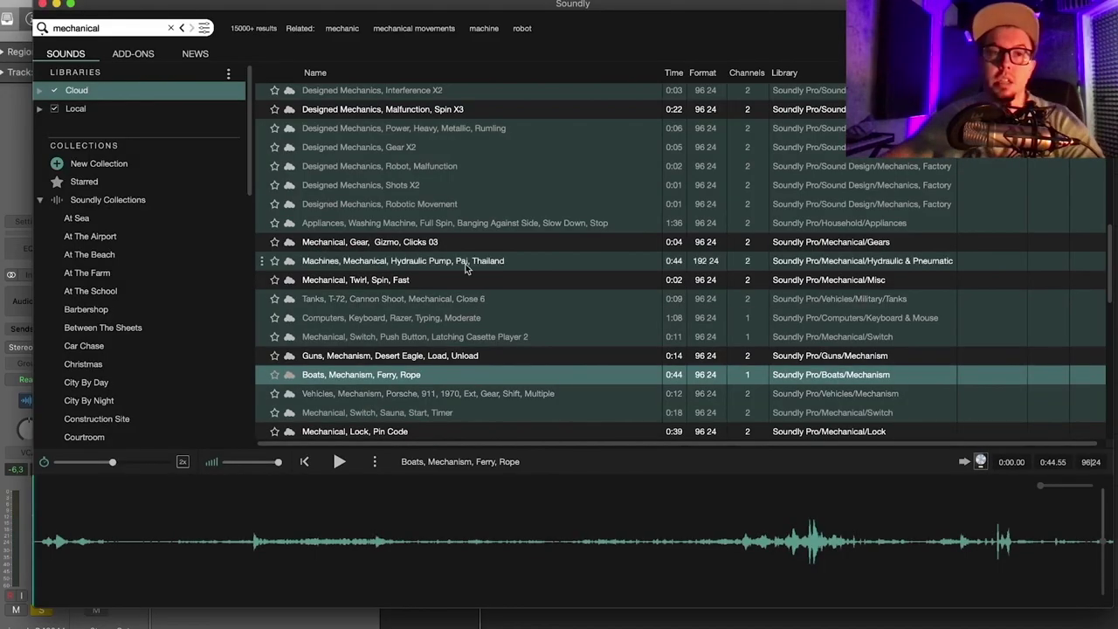
# - Leave Soundly for the project and add a soloed empty audio track below track 17
pyautogui.click(57, 4)
pyautogui.click(934, 213)
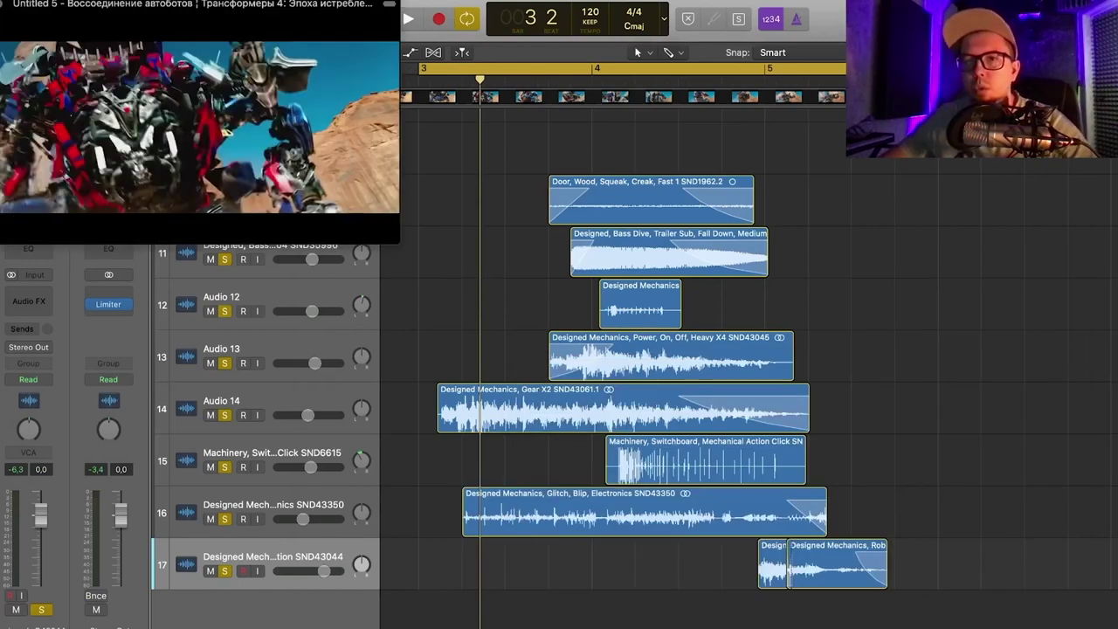
pyautogui.press('super+Up')
pyautogui.press('super+Up')
pyautogui.press('super+Up')
pyautogui.press('super+Left')
pyautogui.press('super+Left')
pyautogui.press('super+Left')
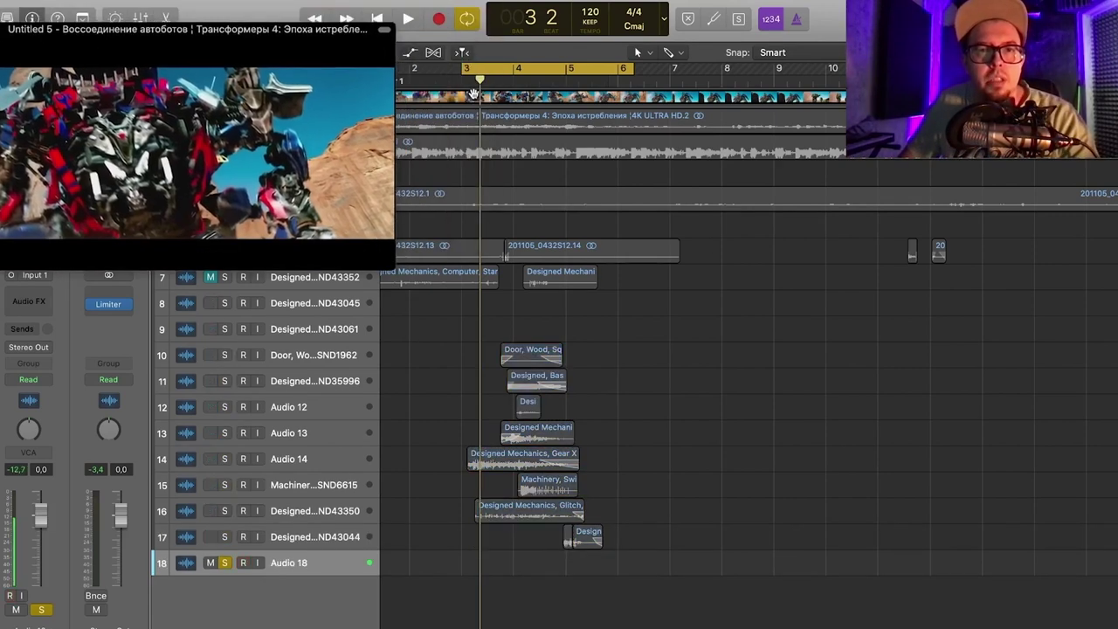
# - Turn off cycling, place the playhead at bar 2, and start recording on Audio 18
pyautogui.click(476, 80)
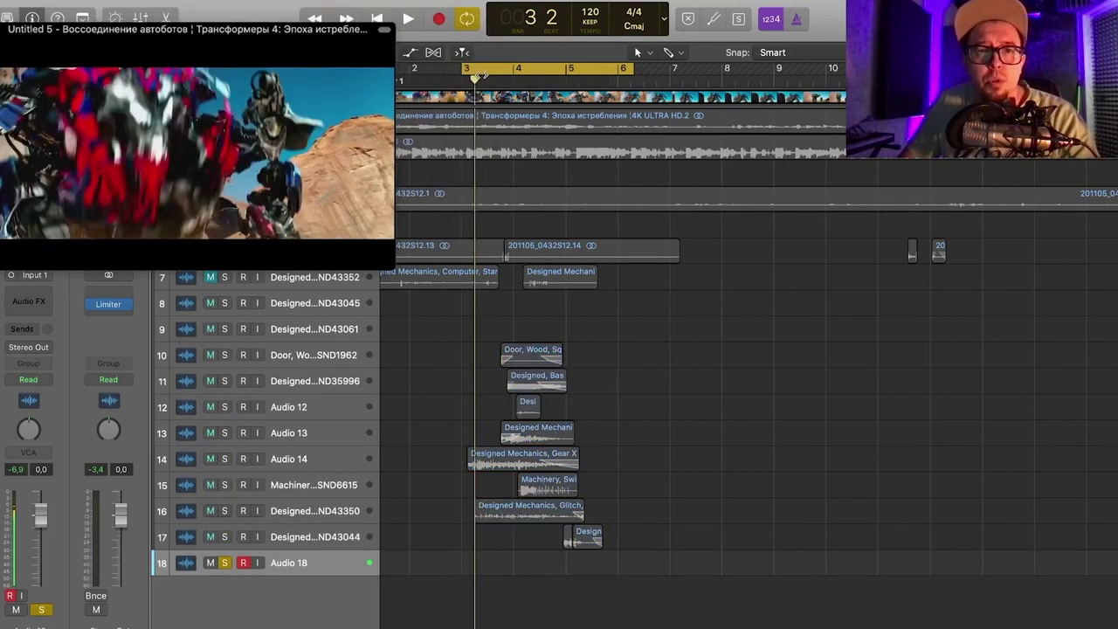
pyautogui.click(485, 68)
pyautogui.hscroll(-2, 416, 85)
pyautogui.click(439, 81)
pyautogui.moveTo(297, 101); pyautogui.dragTo(361, 91)
pyautogui.moveTo(408, 132); pyautogui.dragTo(353, 114)
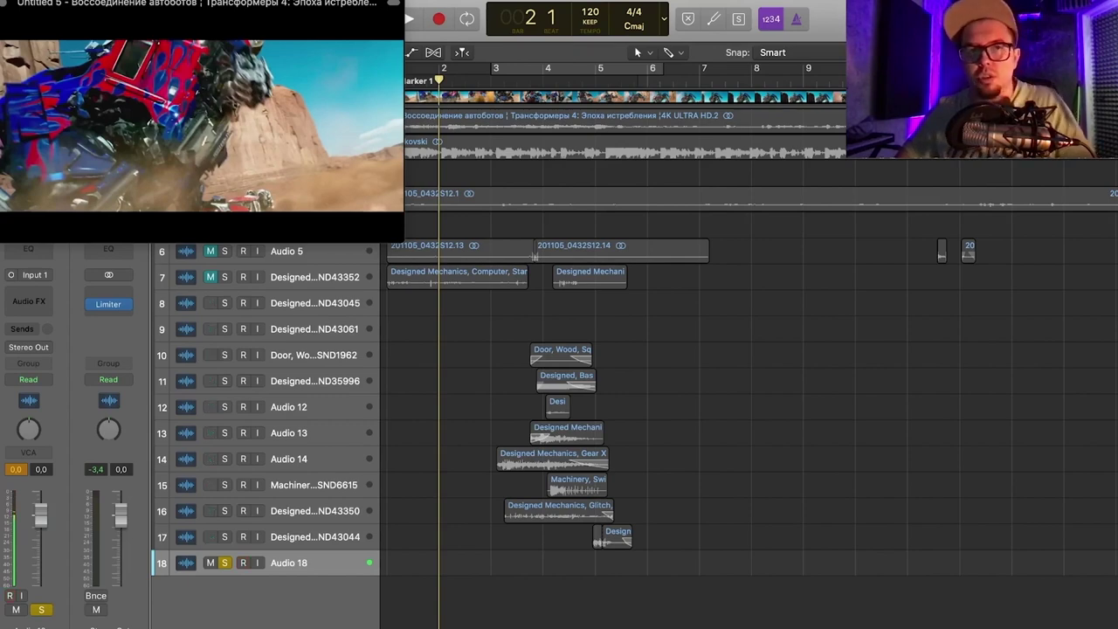
pyautogui.press('r')
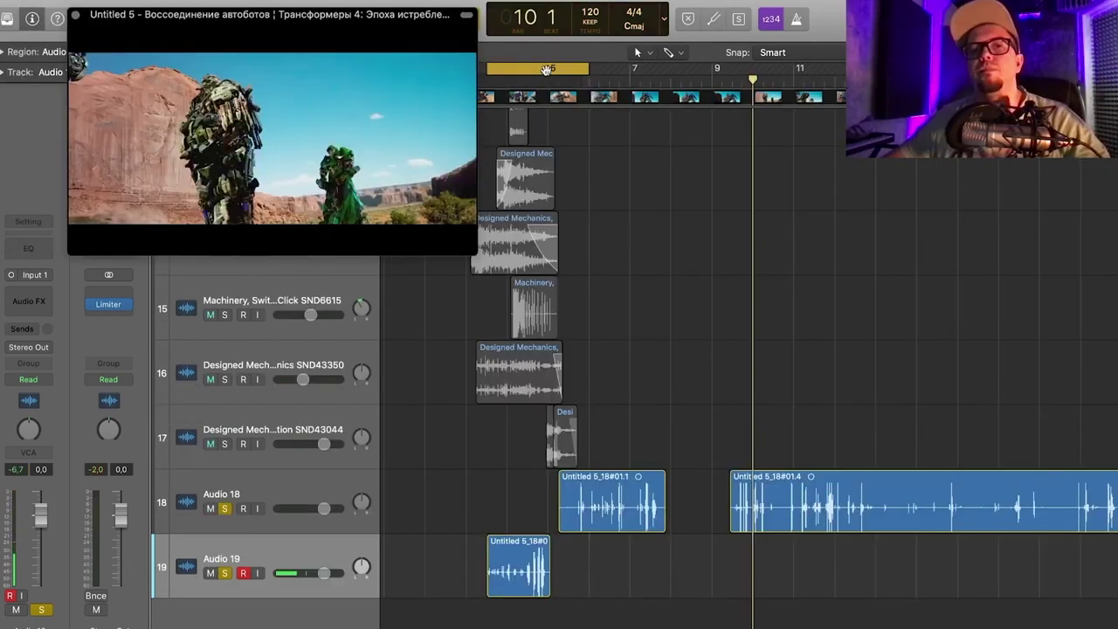
# - Split the long recorded region on Audio 18 at about bar 10 beat 3 and just after bar 13
pyautogui.hscroll(2, 796, 410)
pyautogui.scroll(-5, 813, 367)
pyautogui.scroll(3, 757, 485)
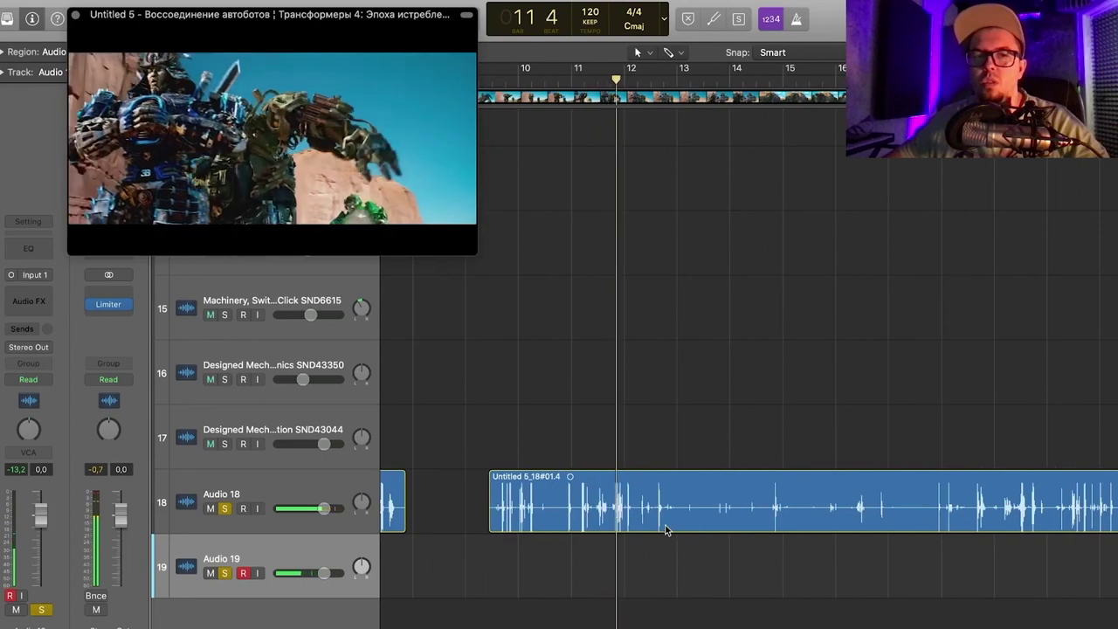
pyautogui.keyDown('super'); pyautogui.click(560, 508); pyautogui.keyUp('super')
pyautogui.keyDown('super'); pyautogui.click(692, 506); pyautogui.keyUp('super')
pyautogui.scroll(-5, 617, 503)
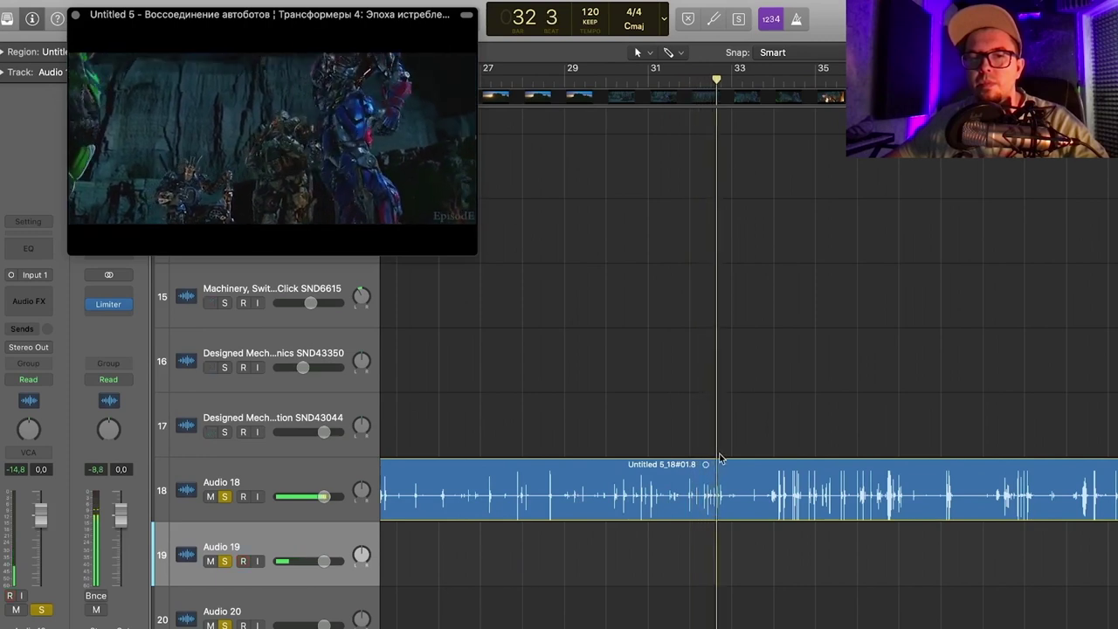
# - Stop playback and split the Audio 18 recording with the Scissors tool at about bars 32 and 33
pyautogui.press('space')
pyautogui.click(701, 503)
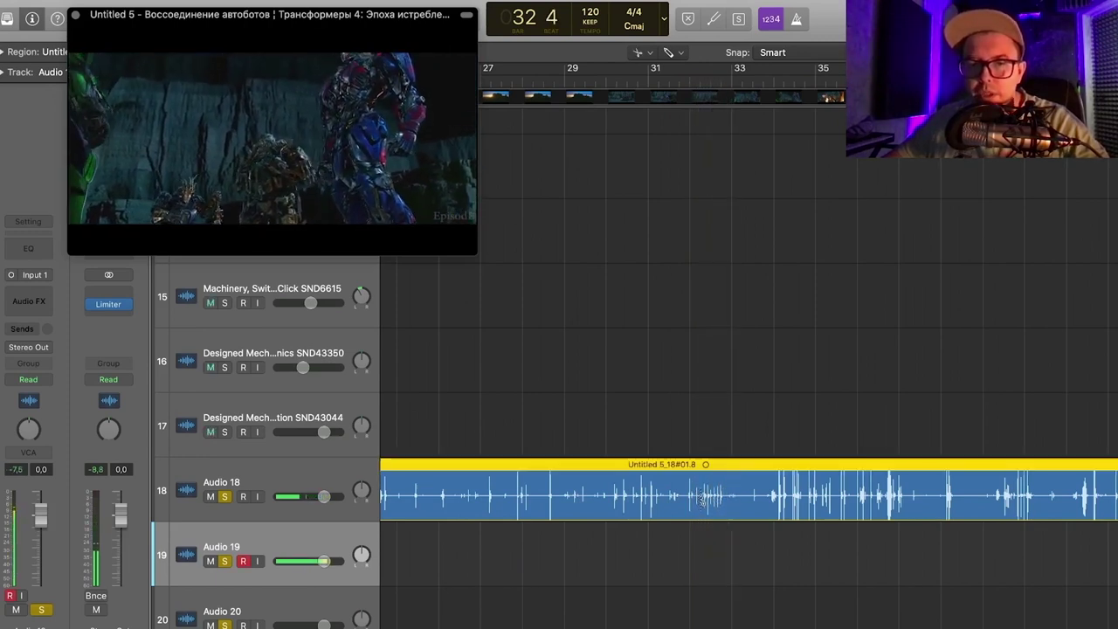
pyautogui.click(738, 496)
pyautogui.press('t')
pyautogui.press('t')
pyautogui.click(706, 482)
# - Reposition the video window and return the playhead to the transformation section near the start of the arrangement
pyautogui.scroll(-10, 692, 526)
pyautogui.scroll(-3, 499, 356)
pyautogui.moveTo(411, 170); pyautogui.dragTo(293, 160)
pyautogui.scroll(10, 646, 367)
pyautogui.hscroll(-10, 612, 262)
pyautogui.hscroll(-5, 522, 85)
pyautogui.scroll(-10, 479, 436)
pyautogui.moveTo(175, 5); pyautogui.dragTo(166, 102)
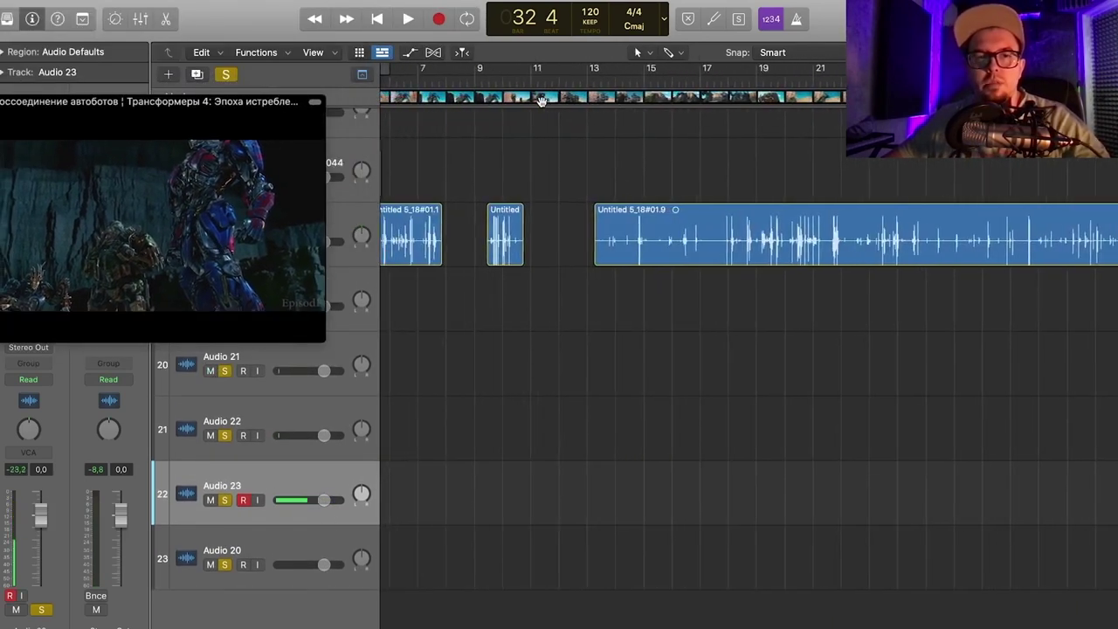
pyautogui.hscroll(-5, 743, 349)
pyautogui.click(446, 73)
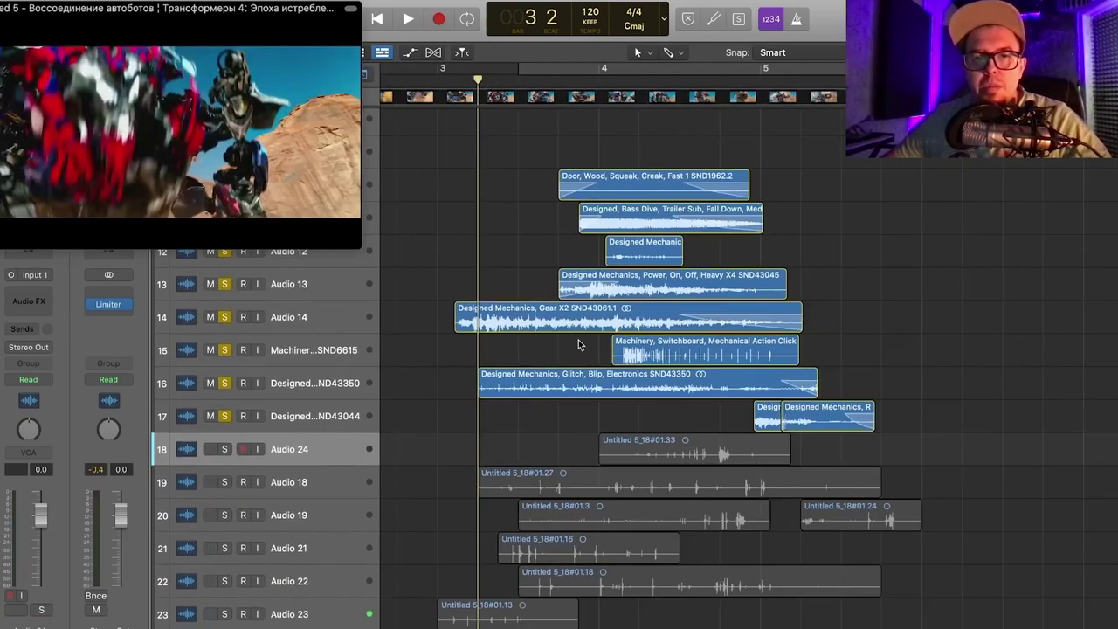
# - Solo the recorded Audio 22 and Audio 18 tracks alongside the designed layers and play the transformation from bar 3 beat 2
pyautogui.scroll(-1, 457, 450)
pyautogui.scroll(-1, 230, 485)
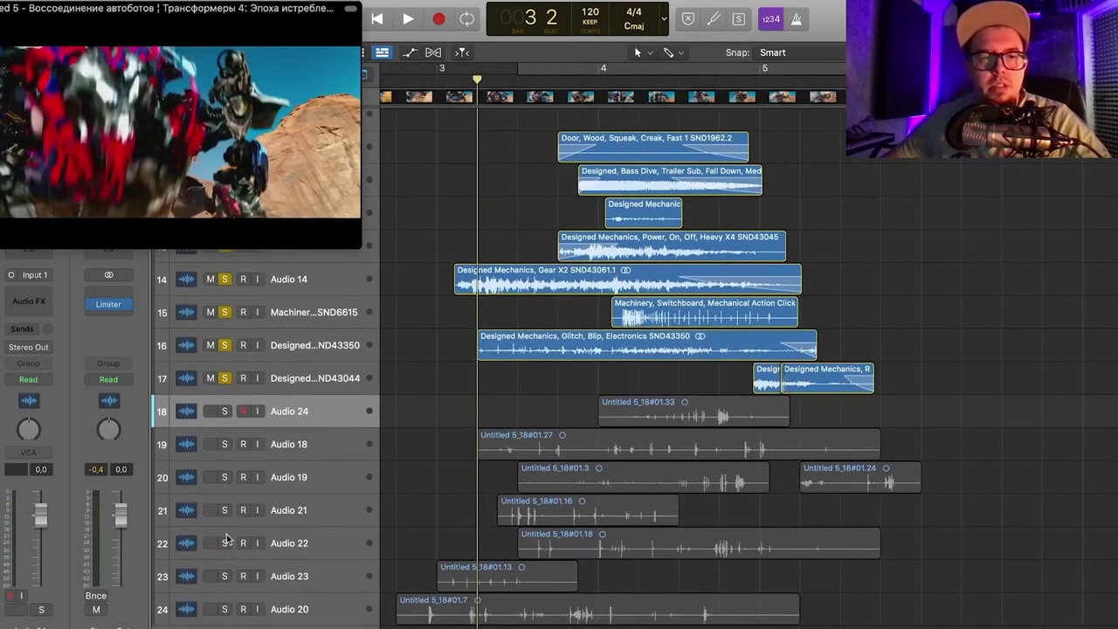
pyautogui.click(225, 542)
pyautogui.click(224, 444)
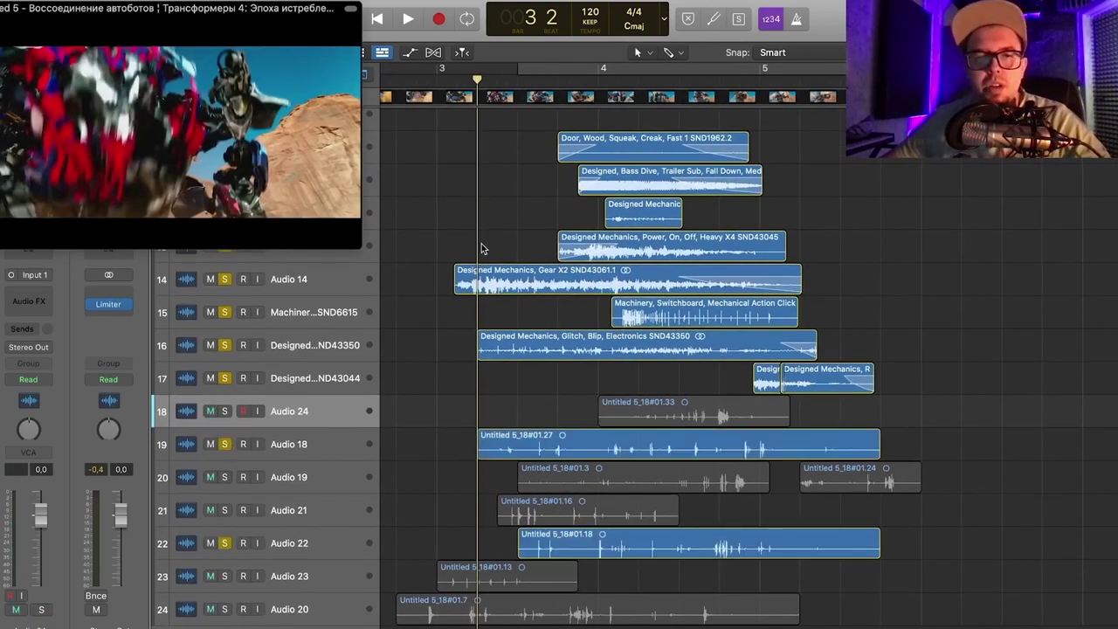
pyautogui.press('space')
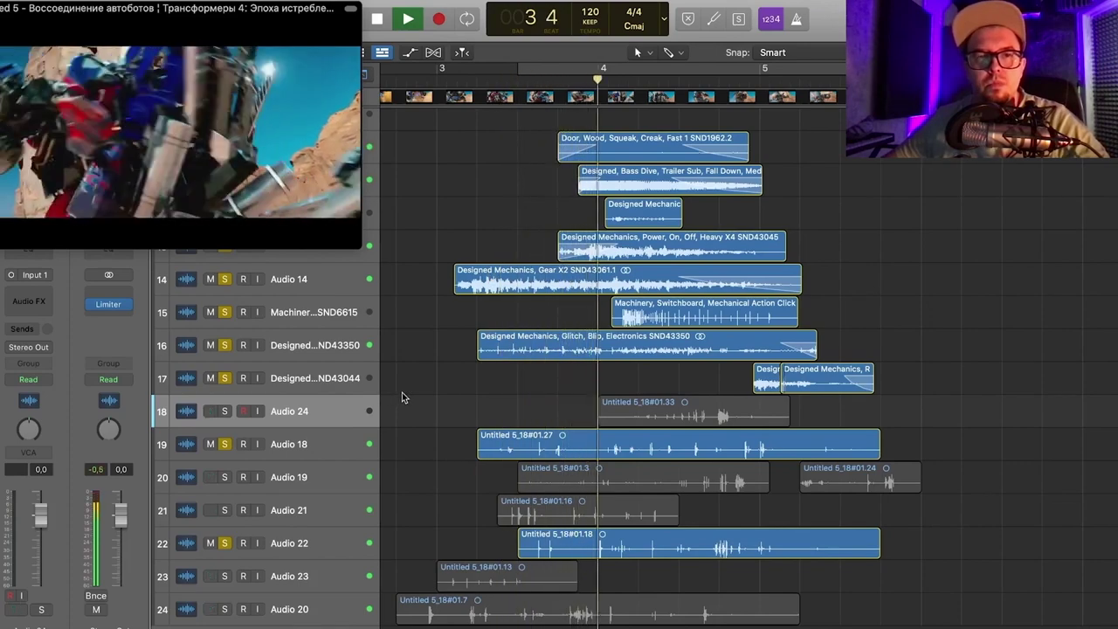
pyautogui.scroll(1, 402, 397)
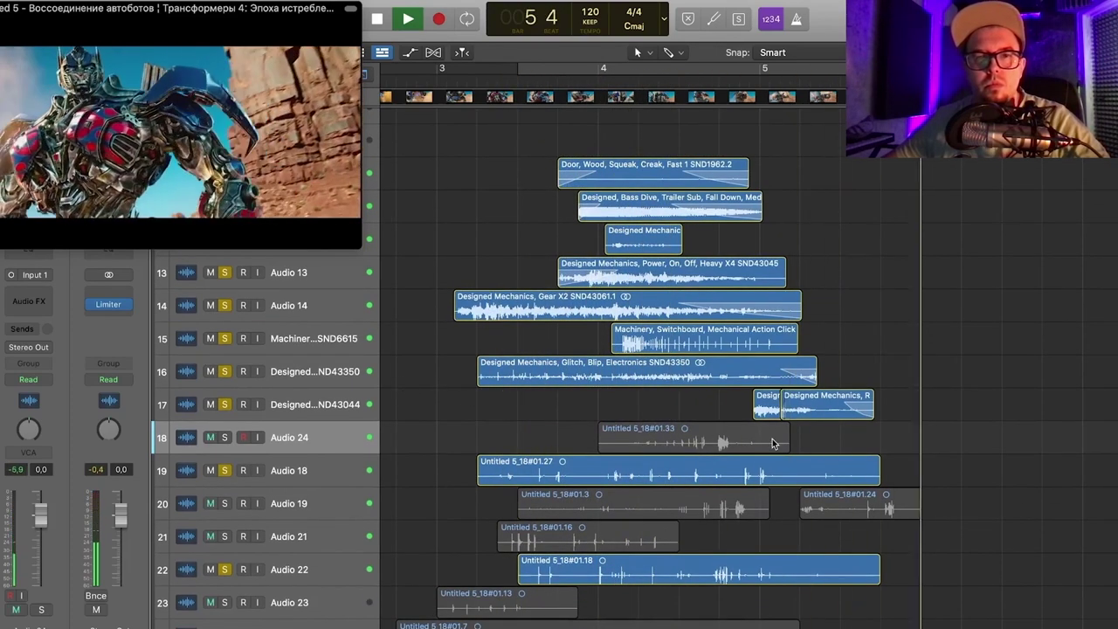
# - Stop playback, move the video window clear of the track headers, and unsolo the recorded Audio 18 and Audio 22 tracks
pyautogui.press('space')
pyautogui.press('super+Up')
pyautogui.press('super+Up')
pyautogui.press('super+Up')
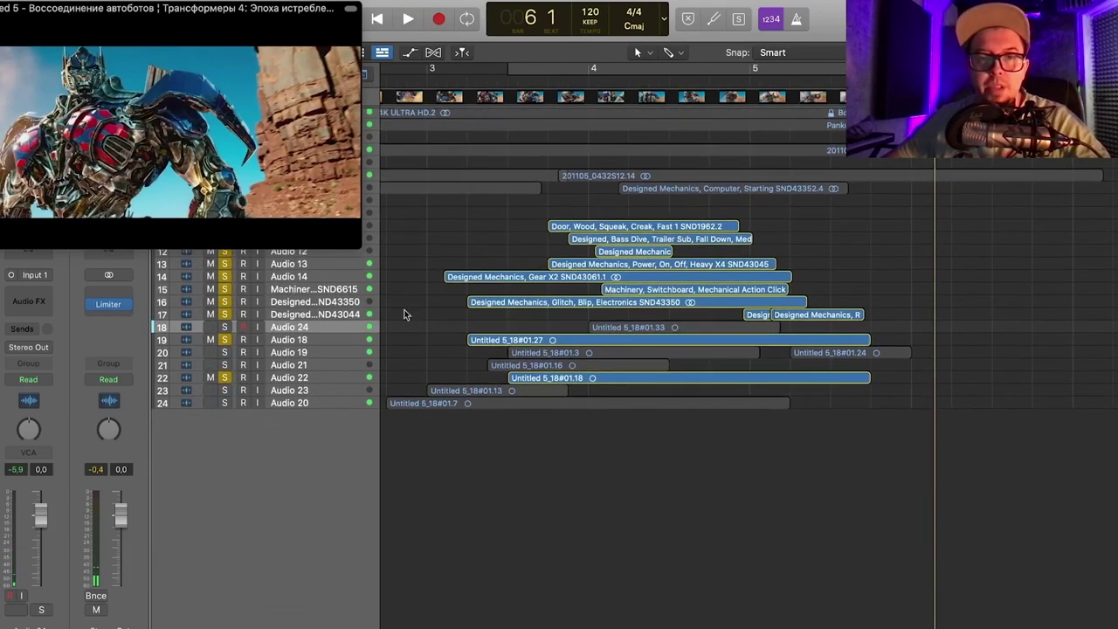
pyautogui.press('super+Down')
pyautogui.press('super+Down')
pyautogui.press('super+Down')
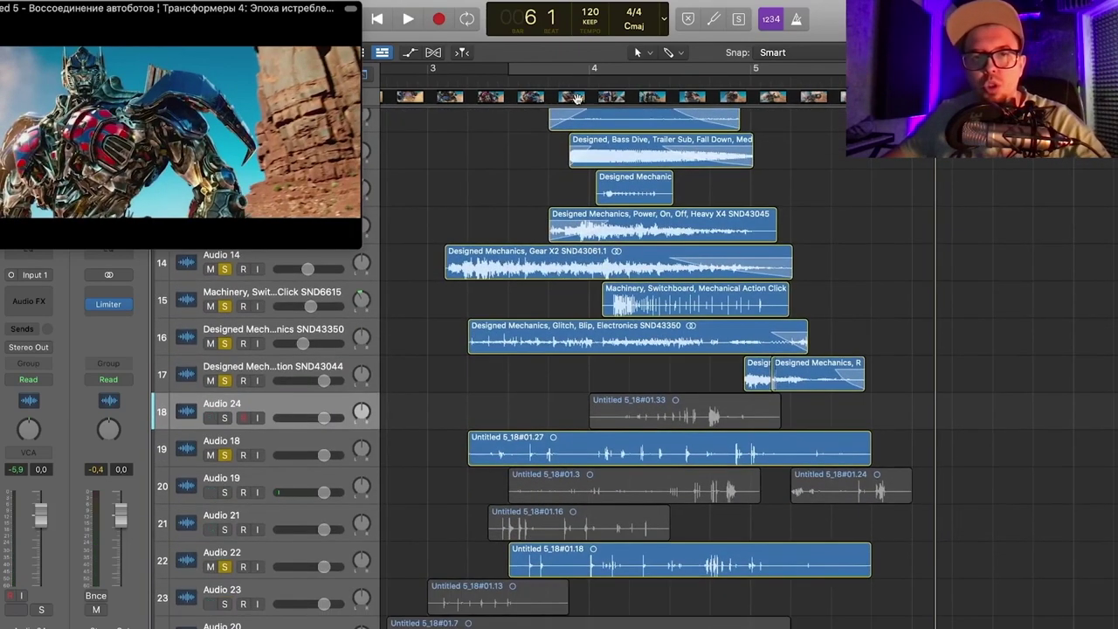
pyautogui.scroll(1, 577, 98)
pyautogui.moveTo(27, 126); pyautogui.dragTo(859, 204)
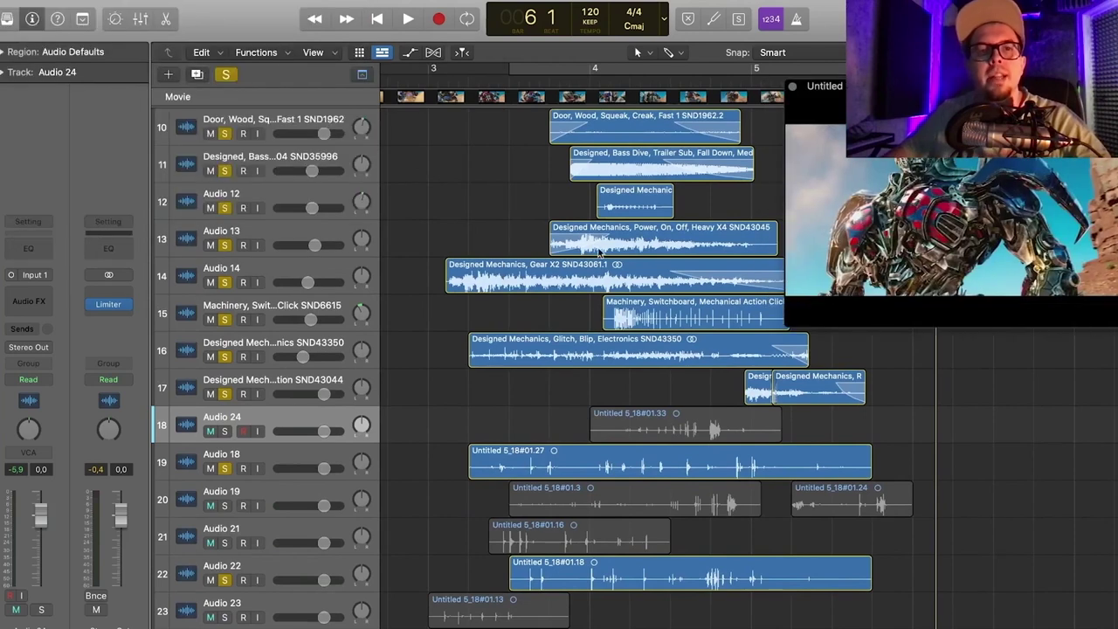
pyautogui.click(224, 470)
pyautogui.click(224, 580)
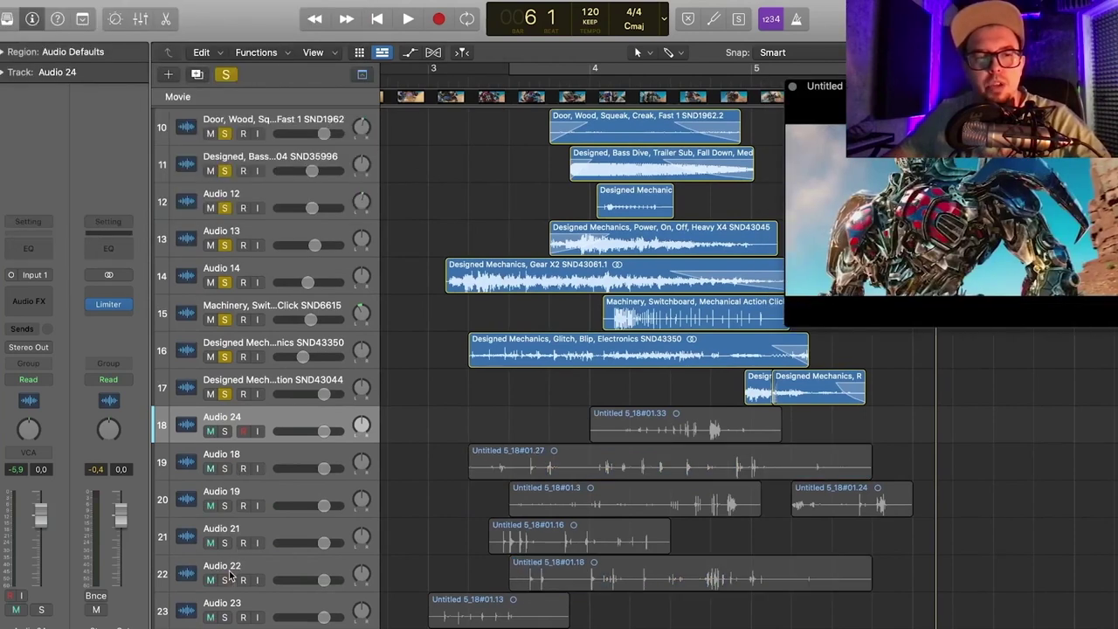
# - Insert a Channel EQ on the Stereo Out and play a cycle from bar 3 beat 3 to bar 6 to examine the mix's spectrum
pyautogui.click(101, 253)
pyautogui.moveTo(798, 203); pyautogui.dragTo(733, 274)
pyautogui.click(570, 76)
pyautogui.press('space')
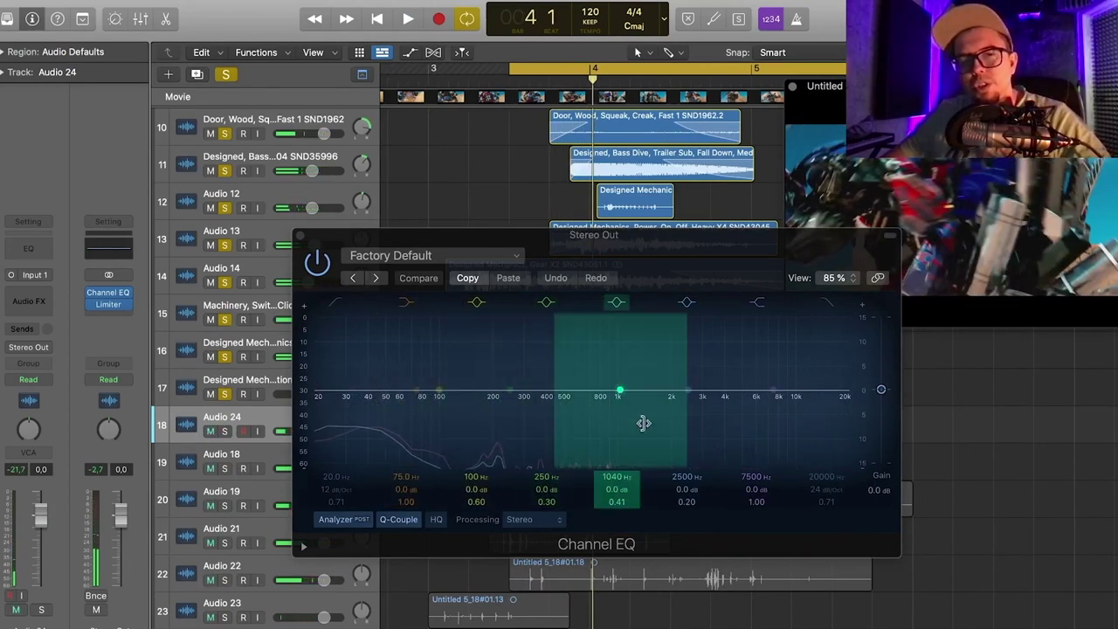
pyautogui.press('space')
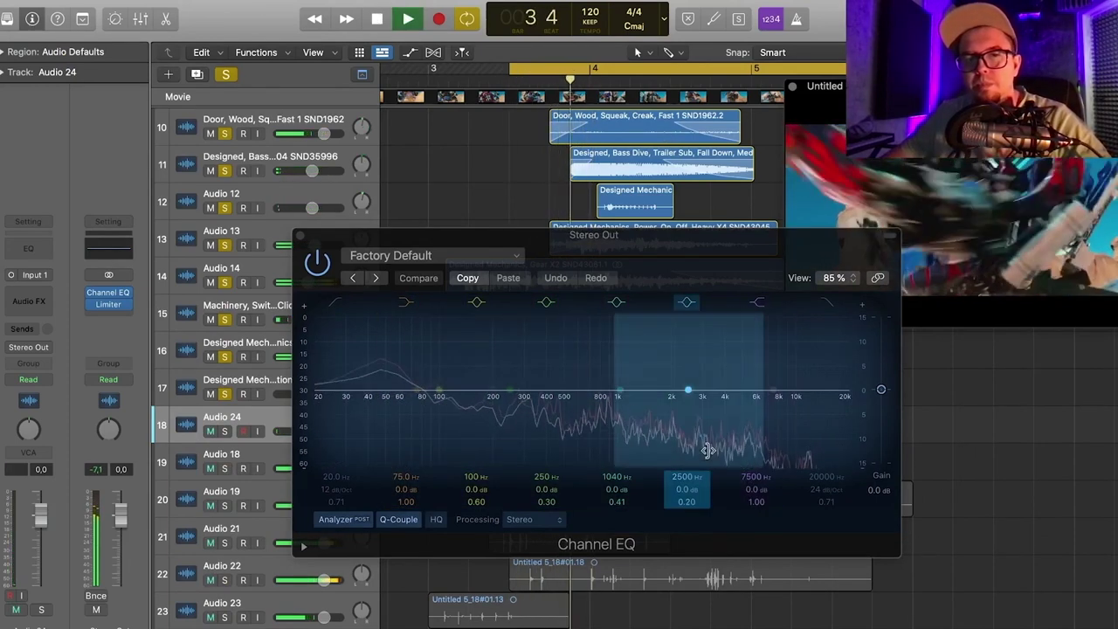
pyautogui.press('space')
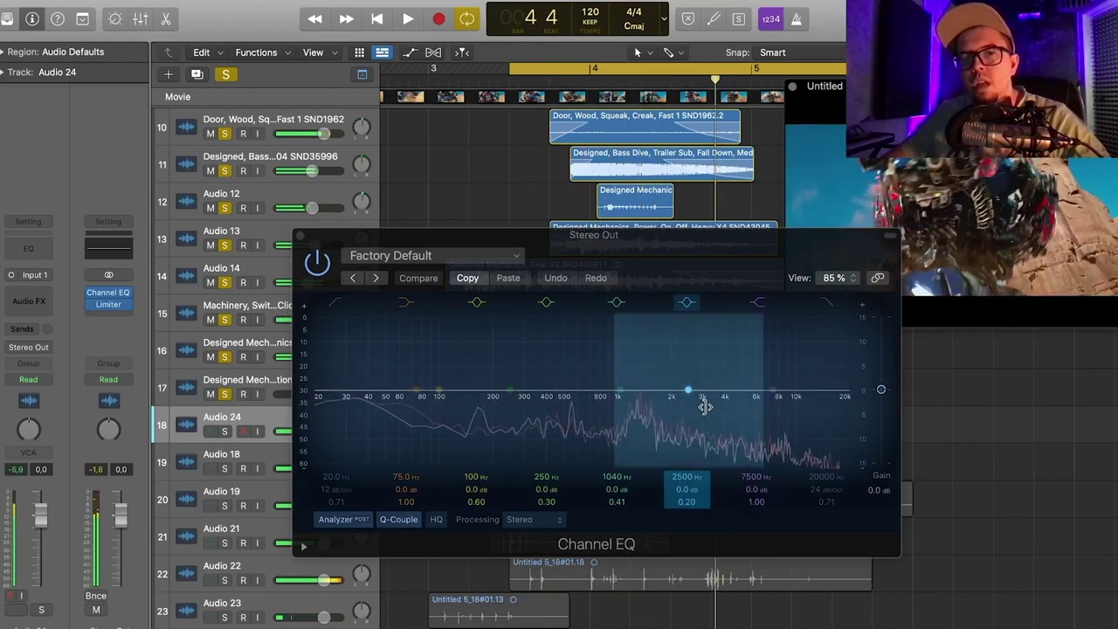
pyautogui.click(300, 236)
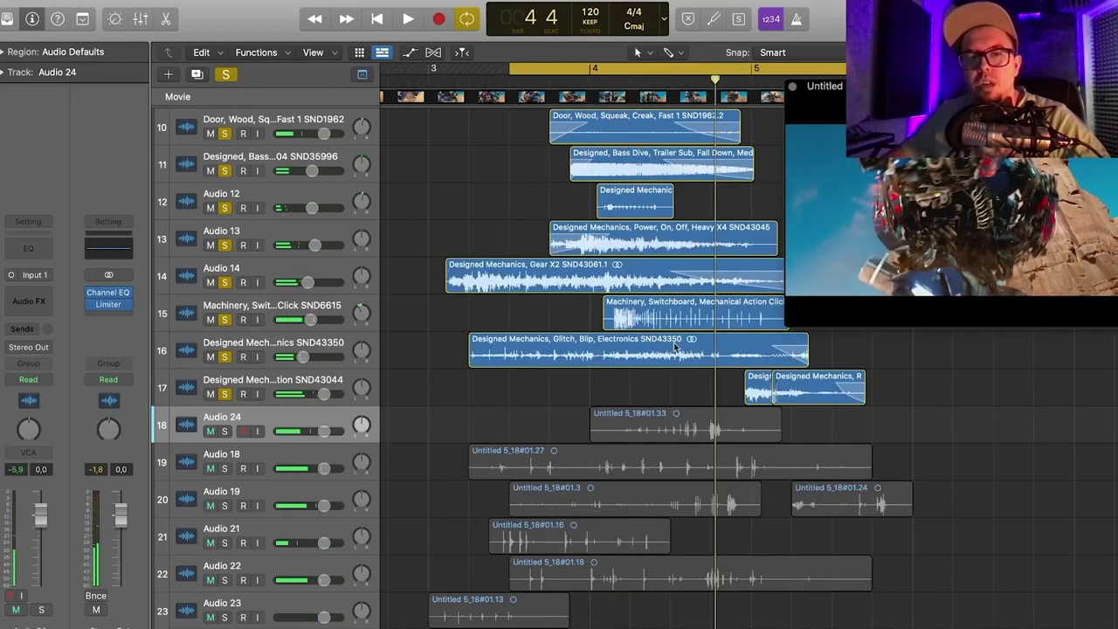
# - Move the video window aside and switch the solo from the designed layers to the recorded Audio 24 track alone
pyautogui.scroll(1, 674, 348)
pyautogui.moveTo(860, 247); pyautogui.dragTo(111, 152)
pyautogui.scroll(-5, 526, 366)
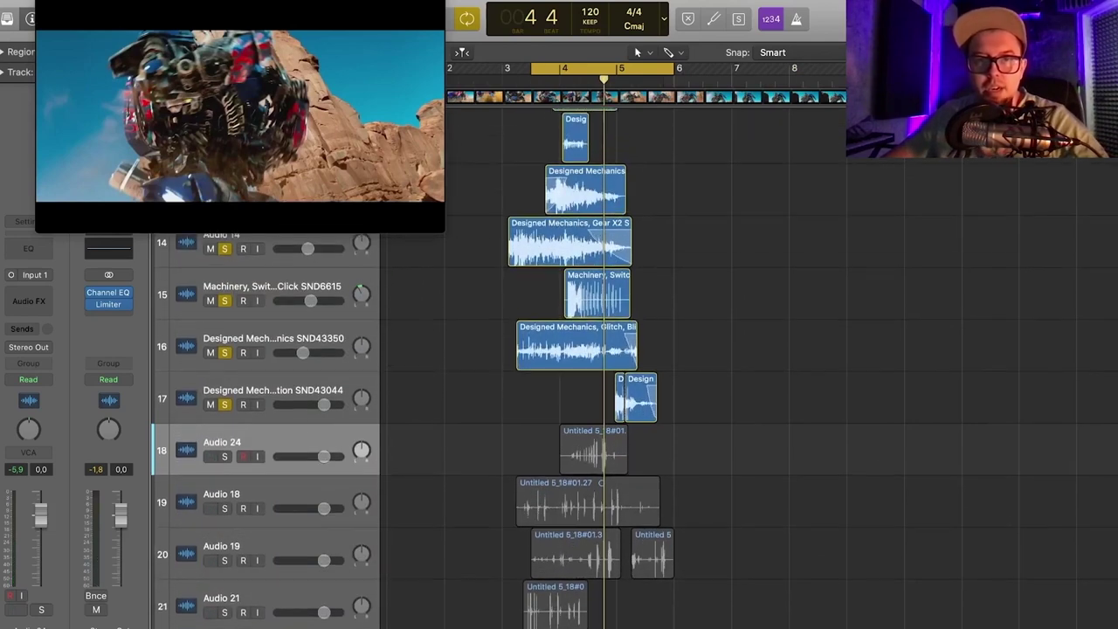
pyautogui.scroll(2, 547, 354)
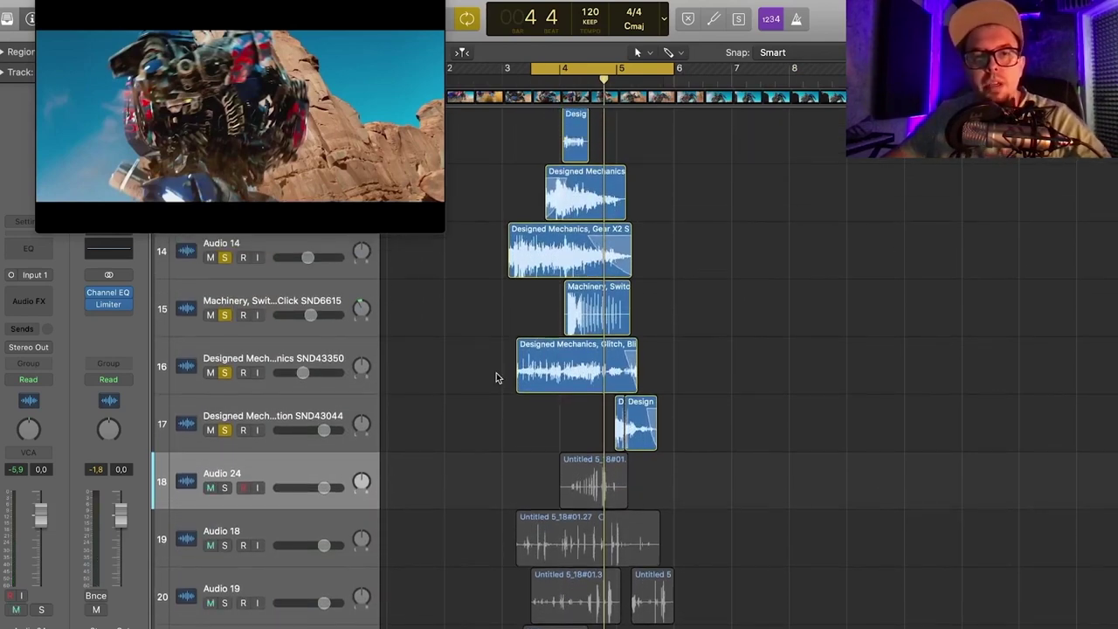
pyautogui.scroll(-3, 495, 378)
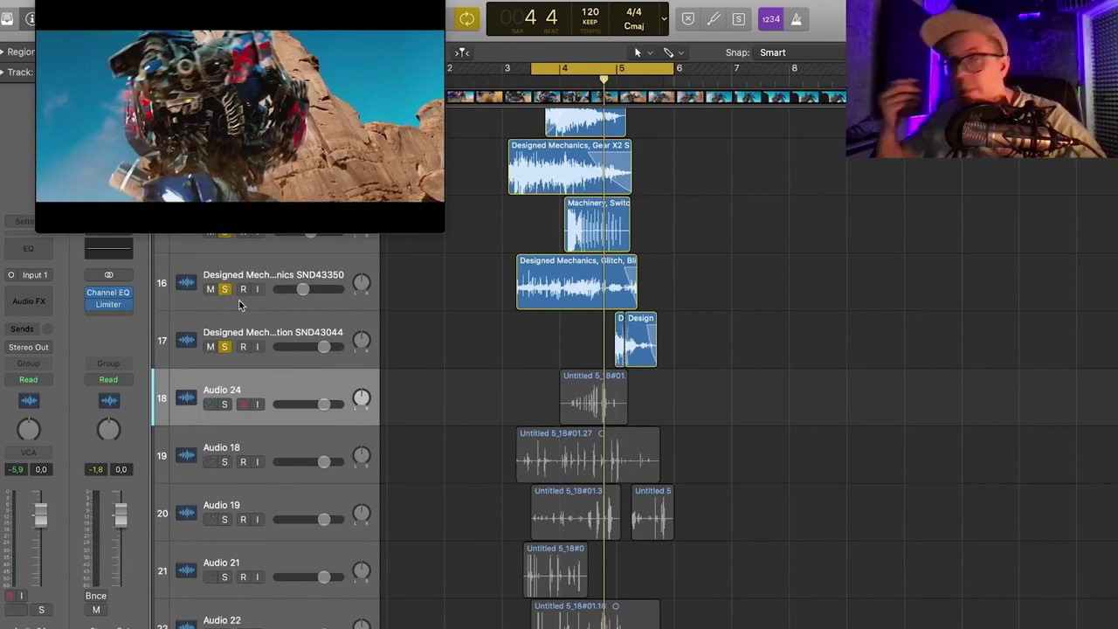
pyautogui.scroll(-2, 240, 305)
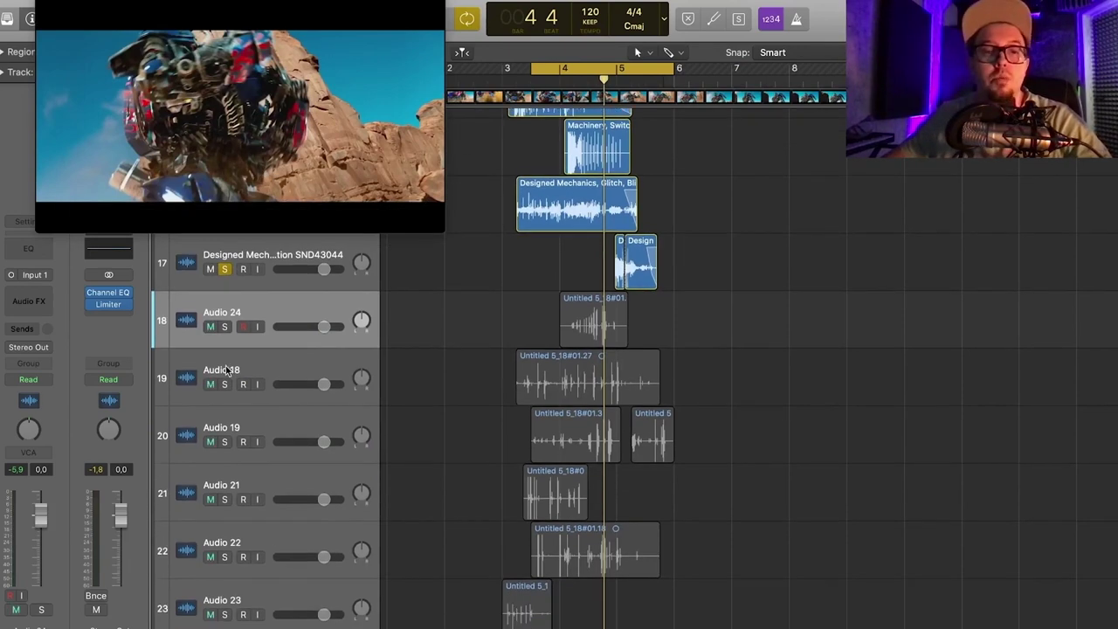
pyautogui.click(225, 270)
pyautogui.click(225, 327)
pyautogui.press('super+Right')
pyautogui.press('super+Right')
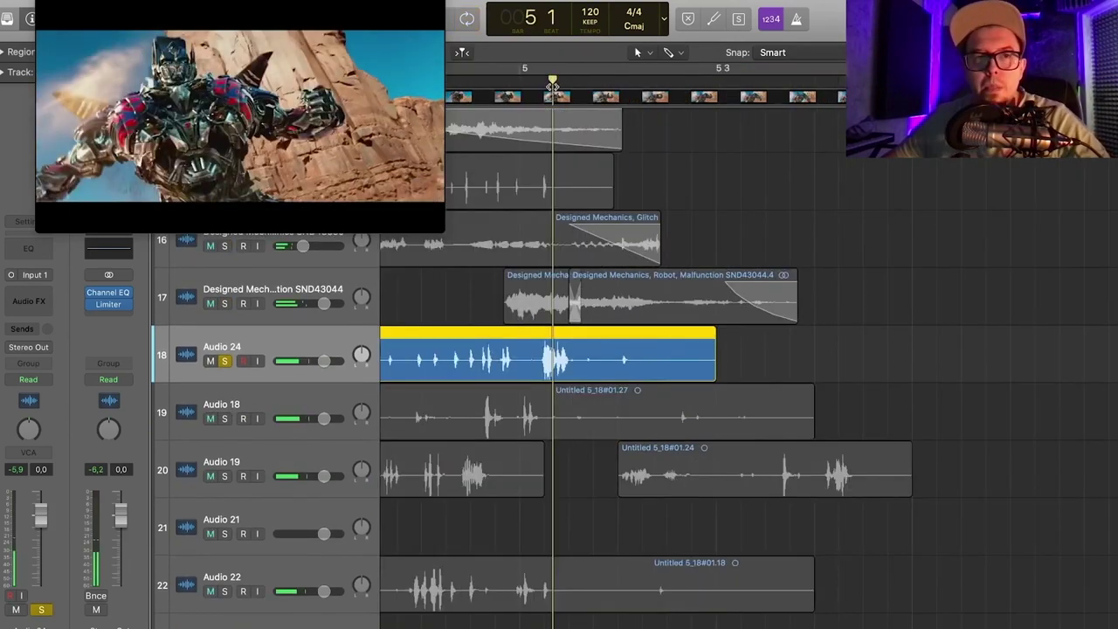
# - Shift the Audio 24 region later so its loud burst lands just after bar 5, and play it against the picture
pyautogui.moveTo(552, 85); pyautogui.dragTo(532, 85)
pyautogui.moveTo(578, 354); pyautogui.dragTo(599, 345)
pyautogui.press('space')
pyautogui.press('super+Left')
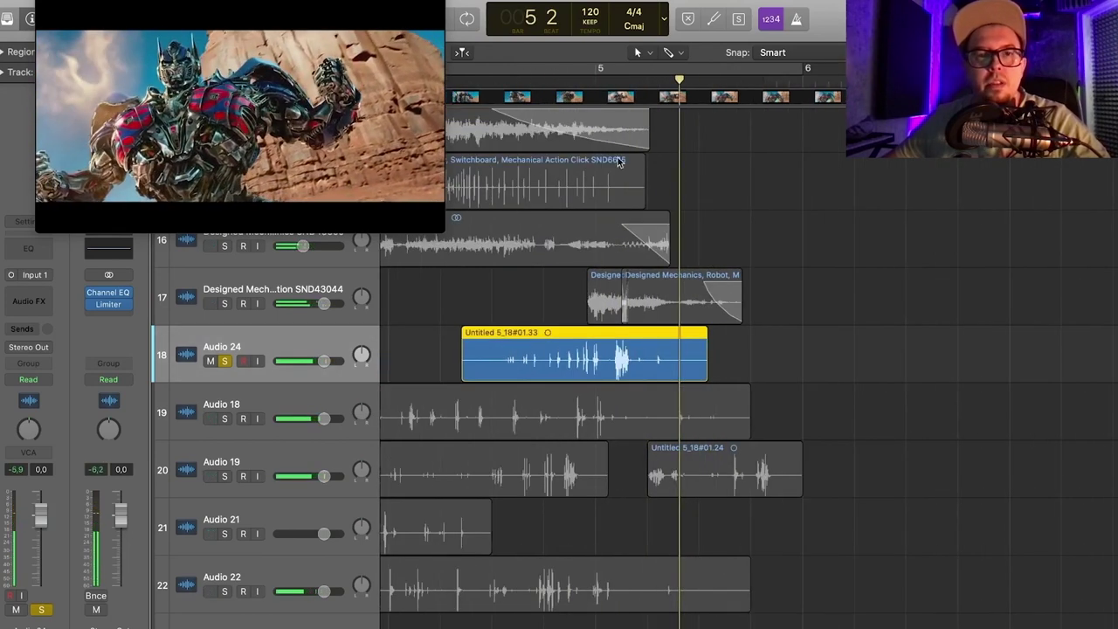
pyautogui.click(523, 81)
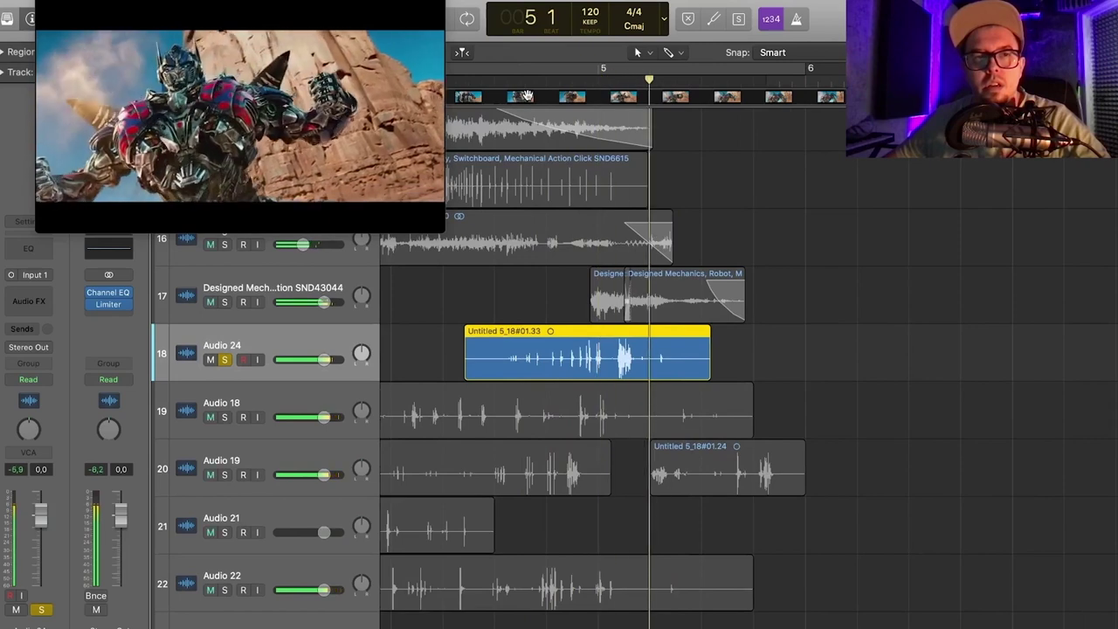
# - Move the second recorded region of Audio 19 onto the new soloed track Audio 25 beneath Audio 24, and play it back
pyautogui.moveTo(249, 113); pyautogui.dragTo(249, 4)
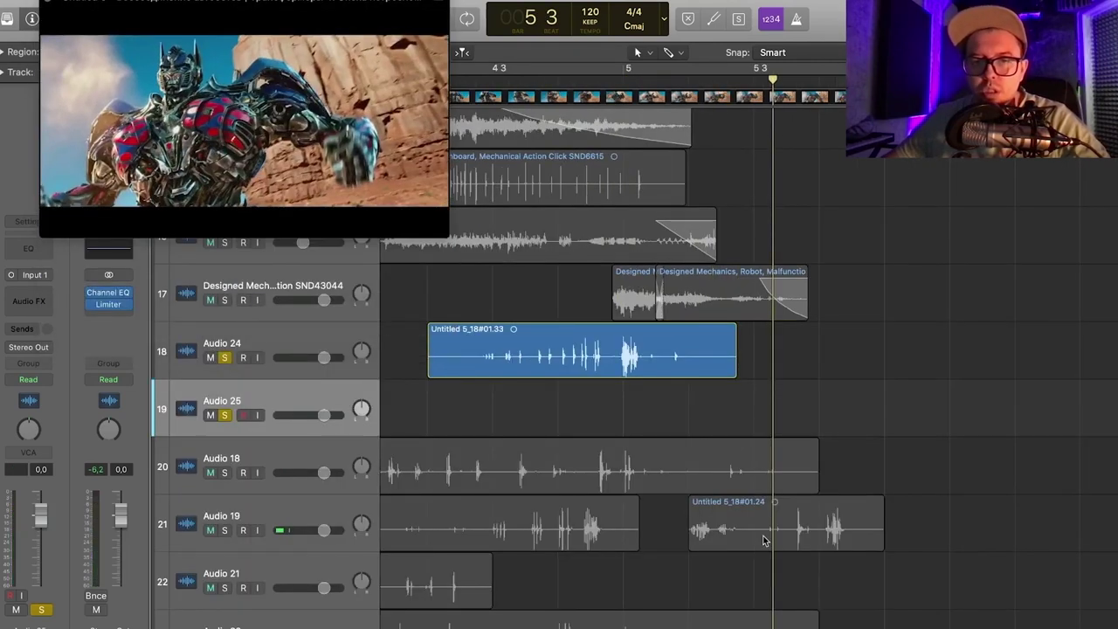
pyautogui.moveTo(762, 541); pyautogui.dragTo(686, 424)
pyautogui.press('super+Right')
pyautogui.press('space')
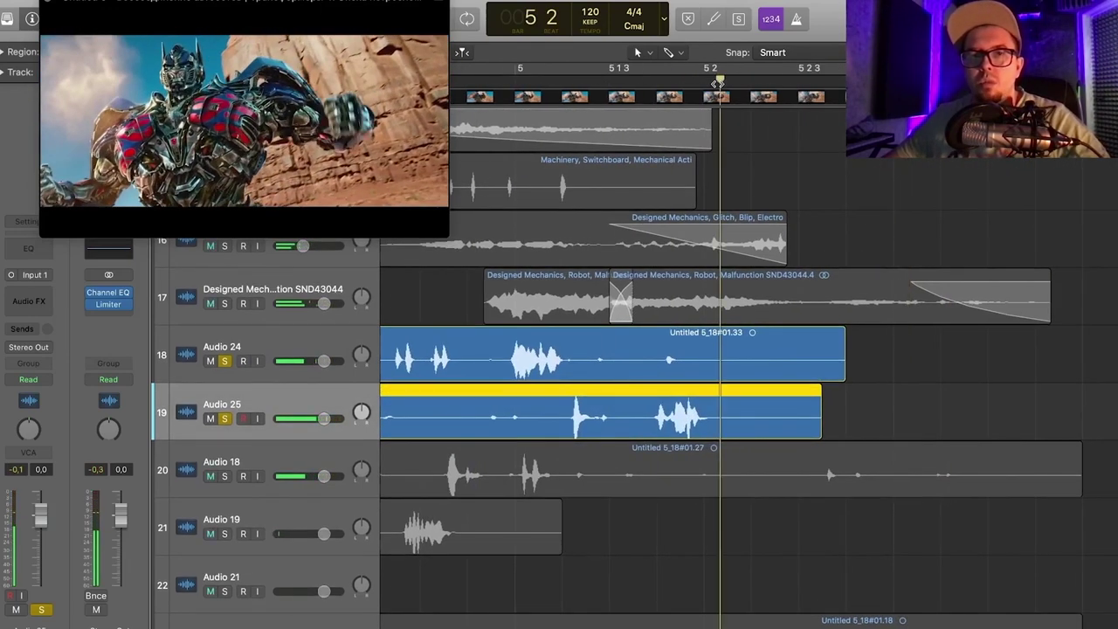
# - Move the Audio 25 region later to position 4 4 2 32 so its final burst matches the picture, and replay it
pyautogui.moveTo(717, 84); pyautogui.dragTo(800, 87)
pyautogui.moveTo(756, 395); pyautogui.dragTo(881, 395)
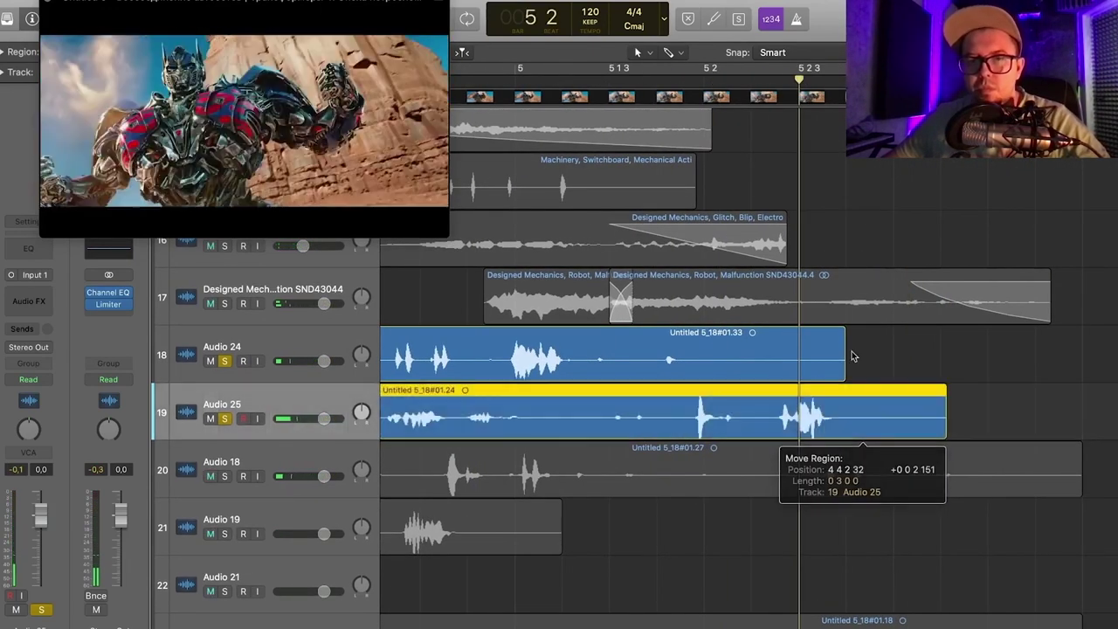
pyautogui.click(610, 77)
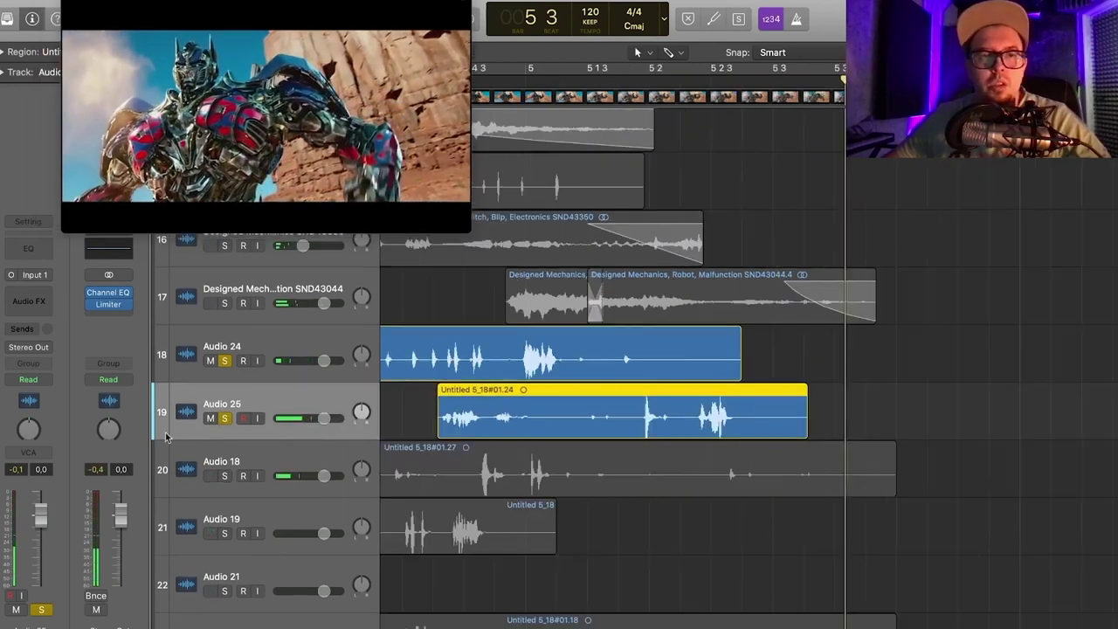
# - Unsolo Audio 24 so only Audio 25 plays, and set a cycle range around its region with the video window moved aside
pyautogui.click(225, 360)
pyautogui.moveTo(384, 144); pyautogui.dragTo(269, 157)
pyautogui.moveTo(419, 69); pyautogui.dragTo(816, 97)
pyautogui.moveTo(140, 117); pyautogui.dragTo(332, 102)
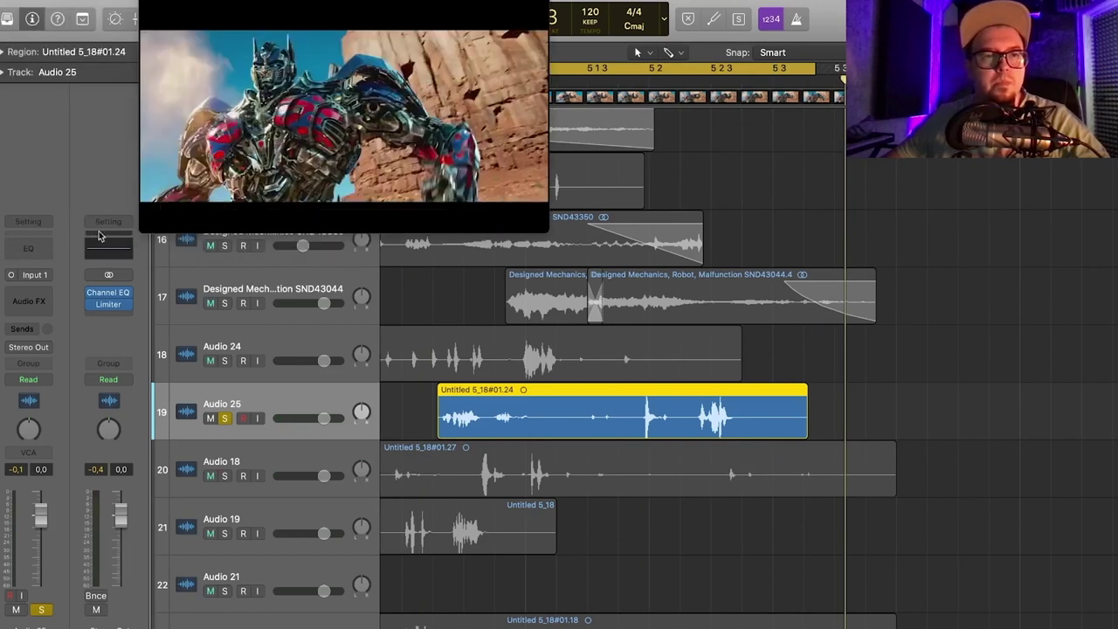
# - Insert a Channel EQ on Audio 25 and apply a low cut at about 48 Hz
pyautogui.click(41, 259)
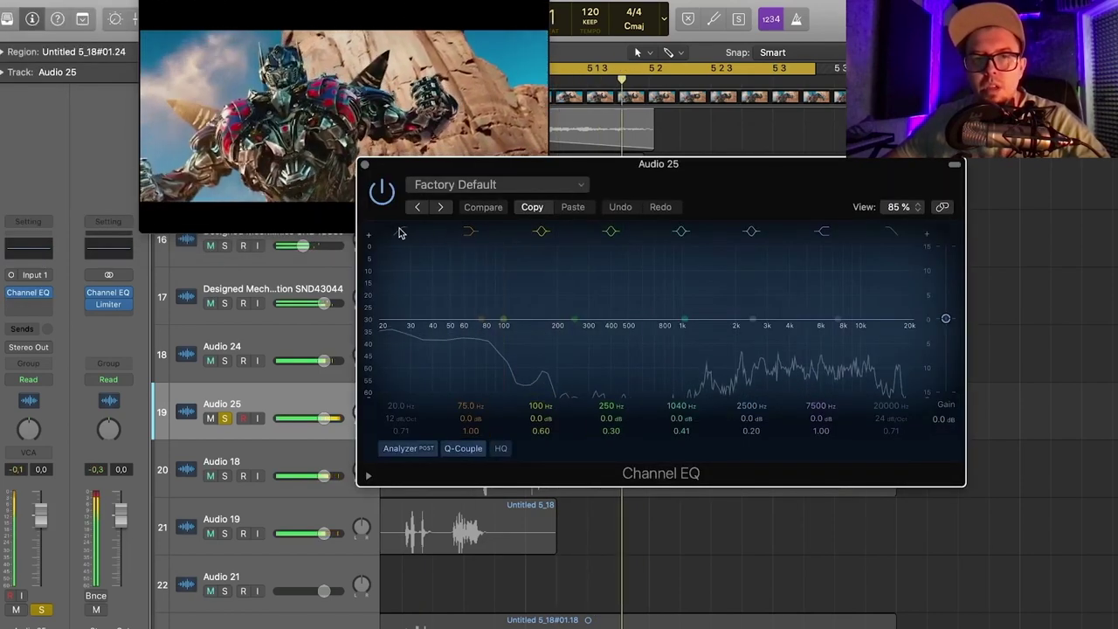
pyautogui.click(549, 318)
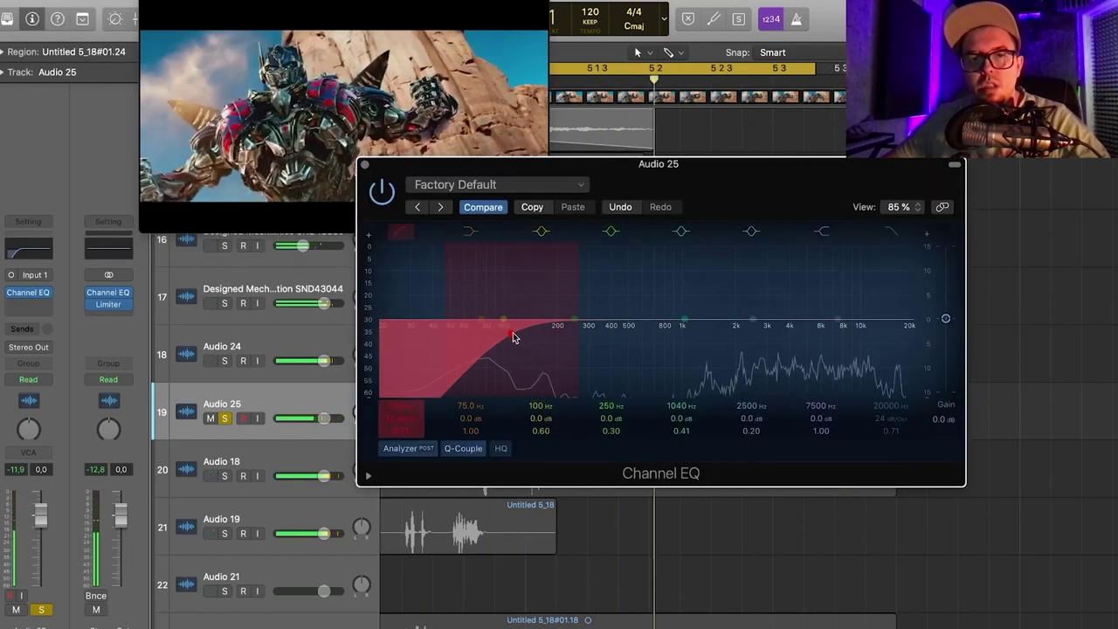
pyautogui.moveTo(515, 331)
pyautogui.mouseDown()
pyautogui.moveTo(463, 347)
pyautogui.moveTo(450, 336)
pyautogui.mouseUp()
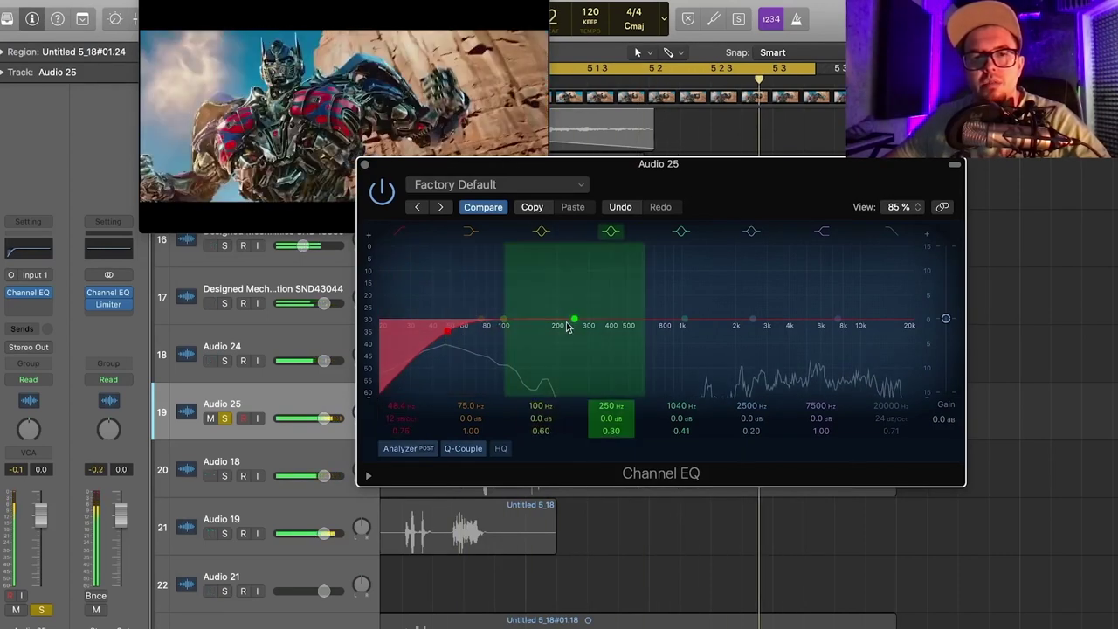
pyautogui.moveTo(582, 329); pyautogui.dragTo(635, 320)
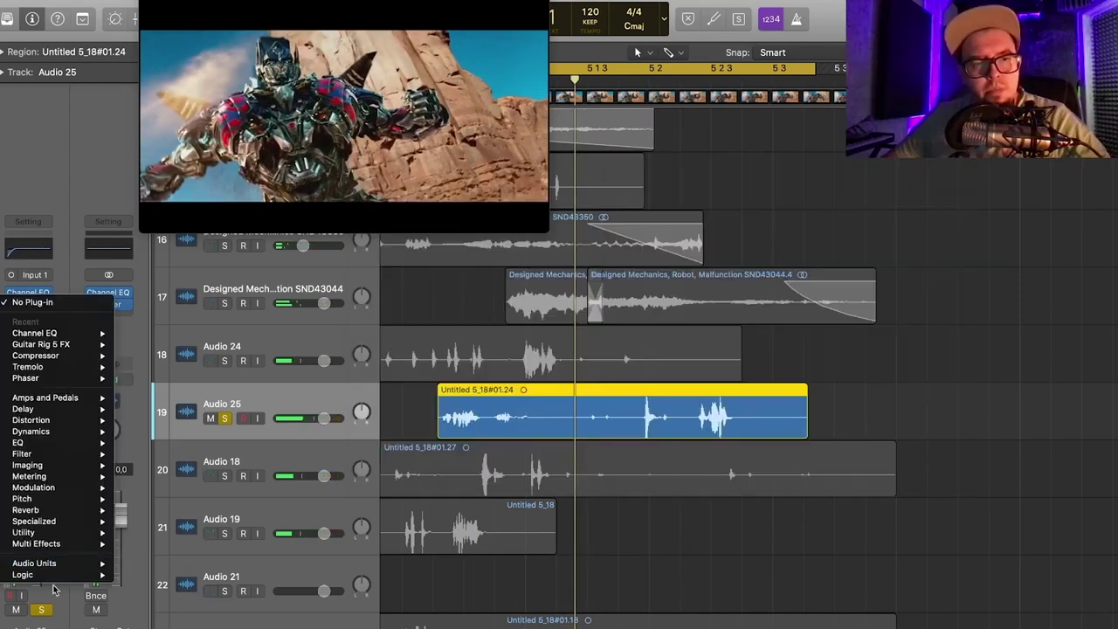
# - Insert u-he Uhbik-G with the bulldog preset and scaling at 0.30 on Audio 25, followed by a Compressor
pyautogui.moveTo(53, 563)
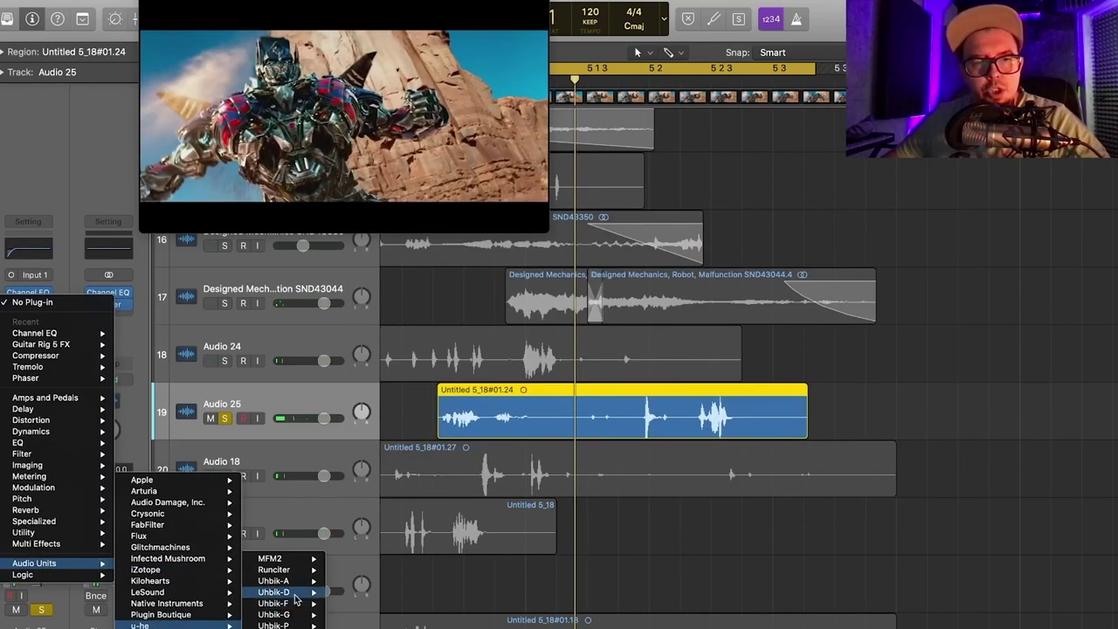
pyautogui.click(291, 616)
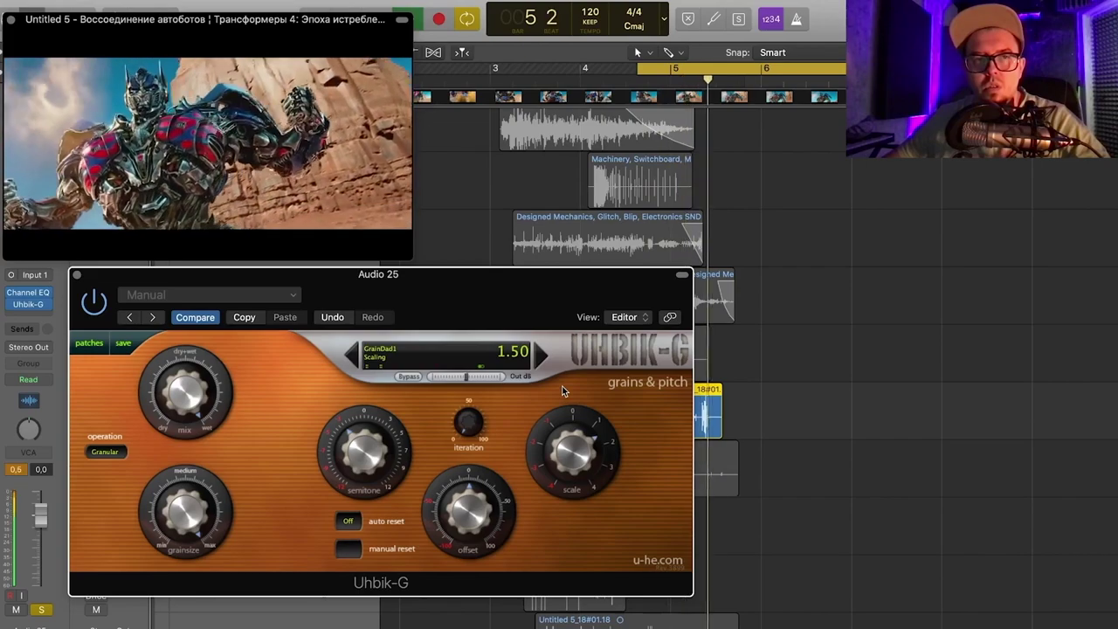
pyautogui.moveTo(572, 437); pyautogui.dragTo(574, 451)
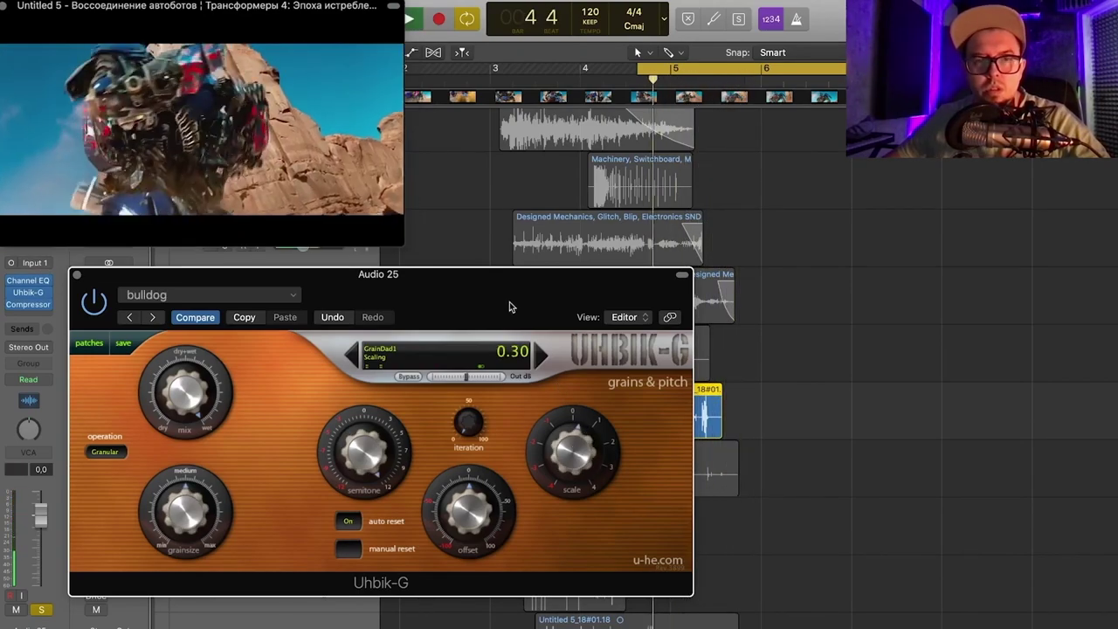
pyautogui.moveTo(512, 295); pyautogui.dragTo(524, 320)
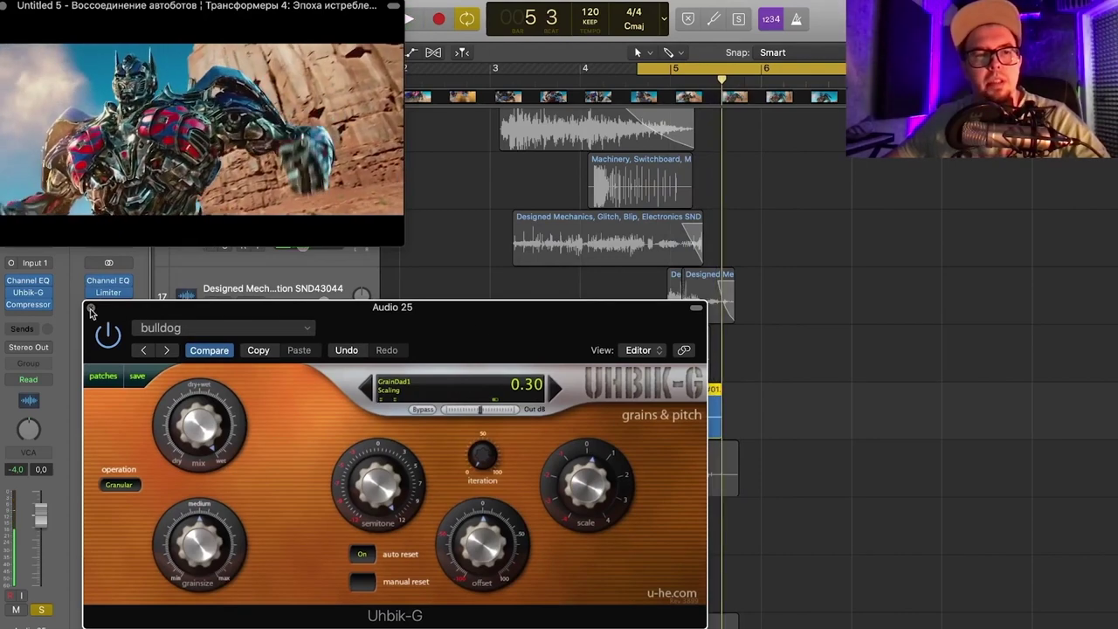
pyautogui.click(92, 308)
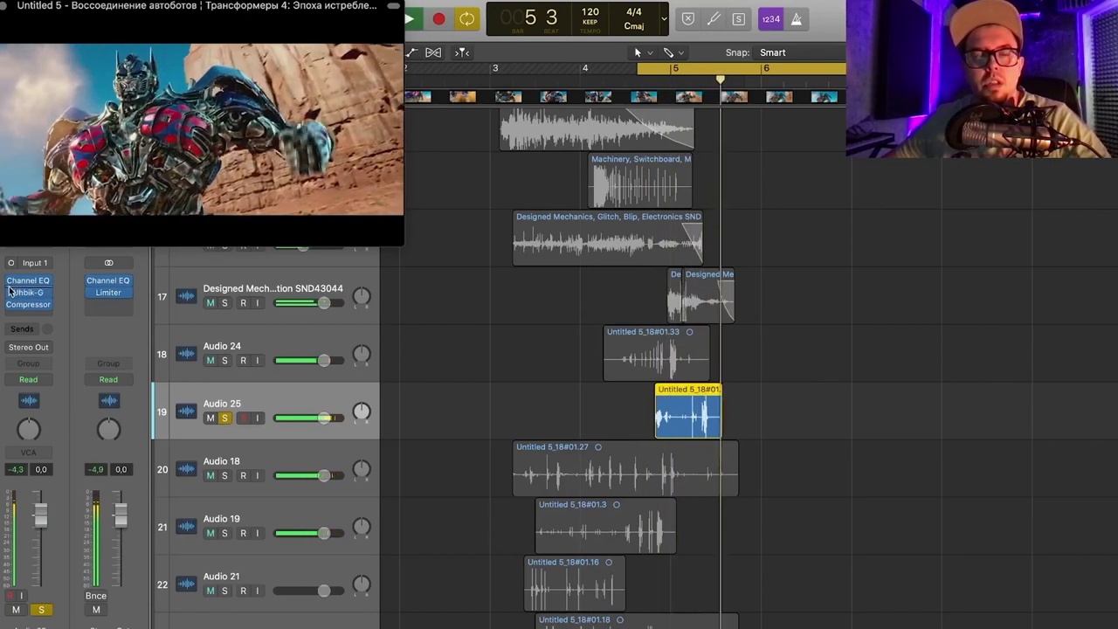
# - Review the Uhbik-G settings on Audio 25, and play Audio 25 soloed together with Audio 24 against the picture
pyautogui.click(29, 294)
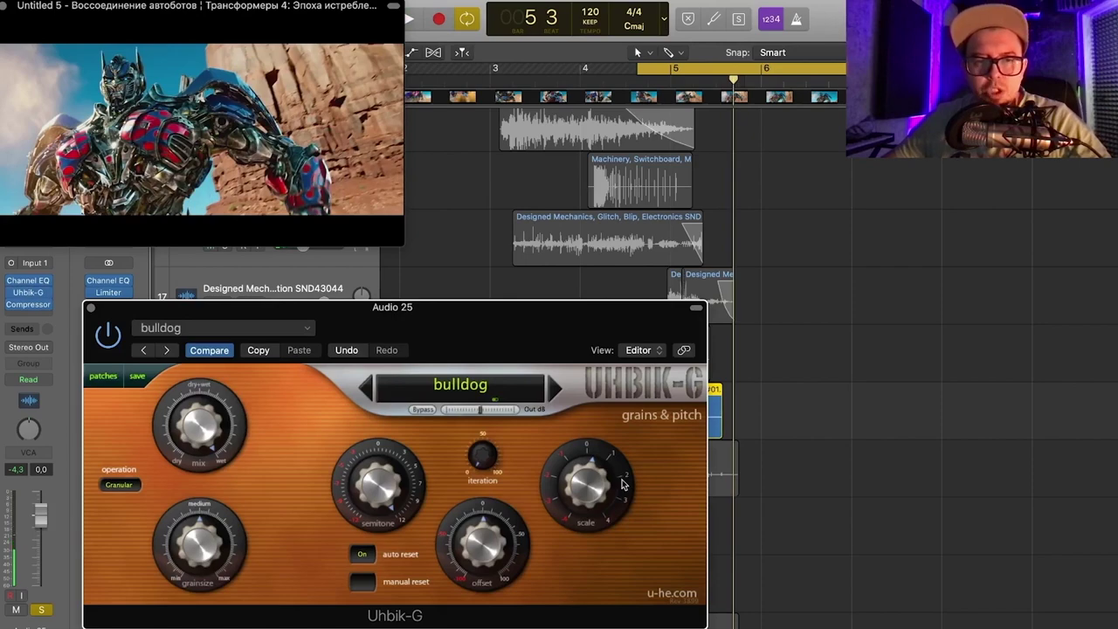
pyautogui.click(91, 307)
pyautogui.press('space')
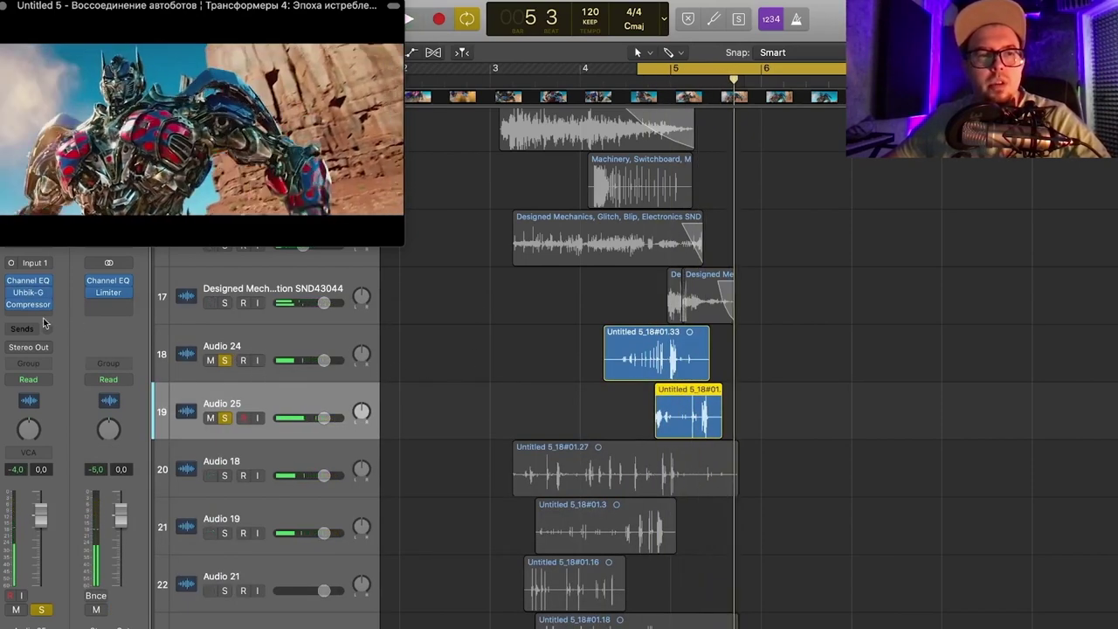
pyautogui.moveTo(96, 133); pyautogui.dragTo(140, 120)
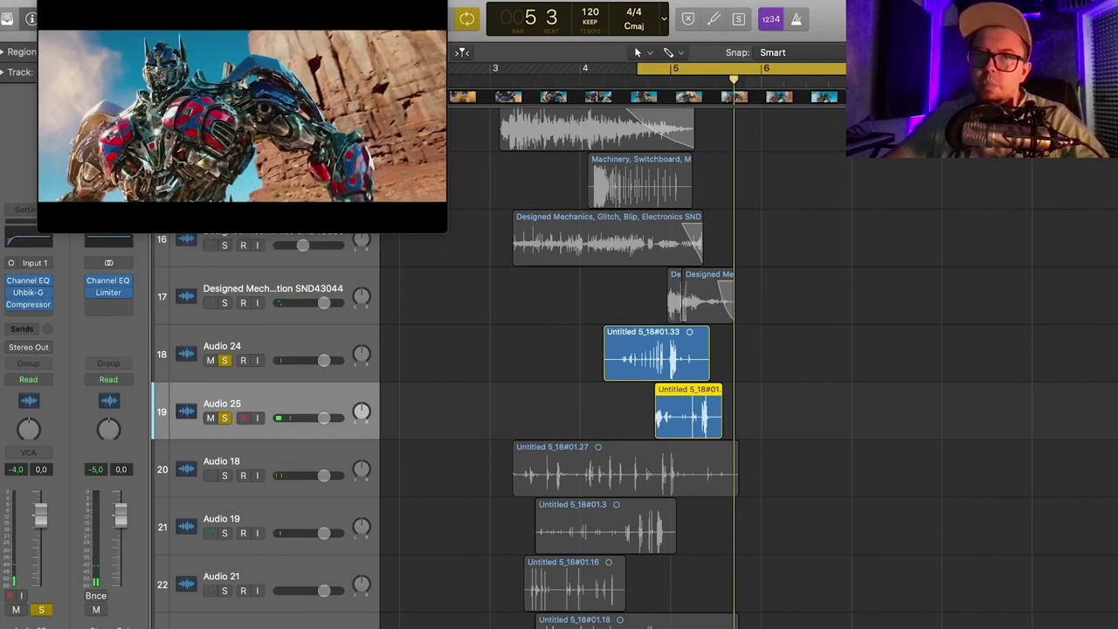
# - Solo the Robot Malfunction track alongside Audio 24 and Audio 25, and play the three layers around bar 5
pyautogui.press('super+Up')
pyautogui.press('super+Up')
pyautogui.press('super+Up')
pyautogui.press('super+Down')
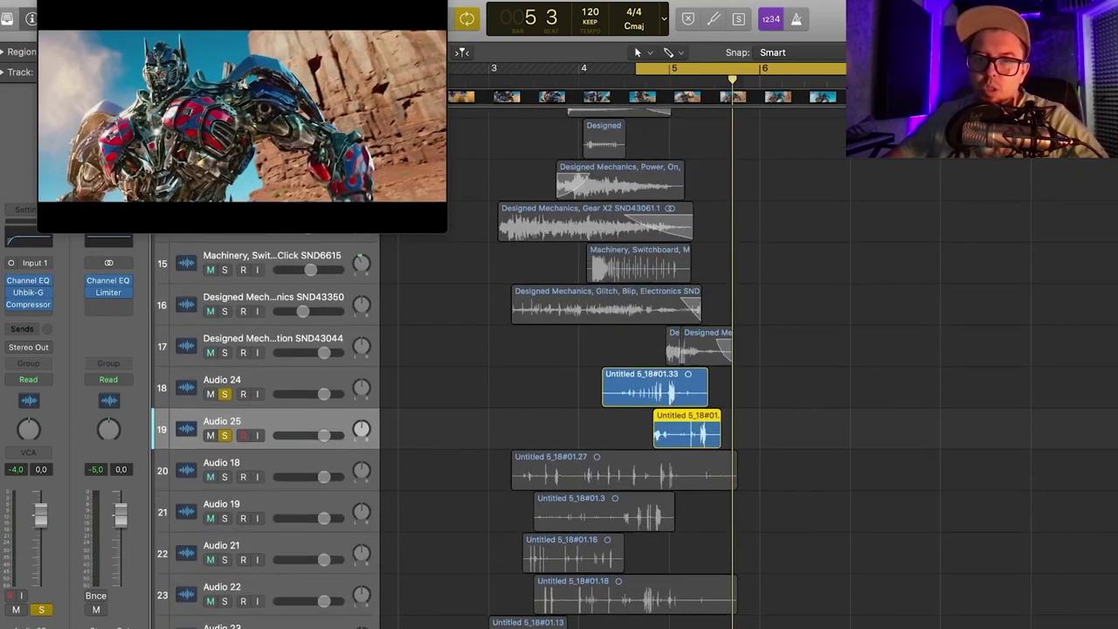
pyautogui.scroll(-5, 691, 344)
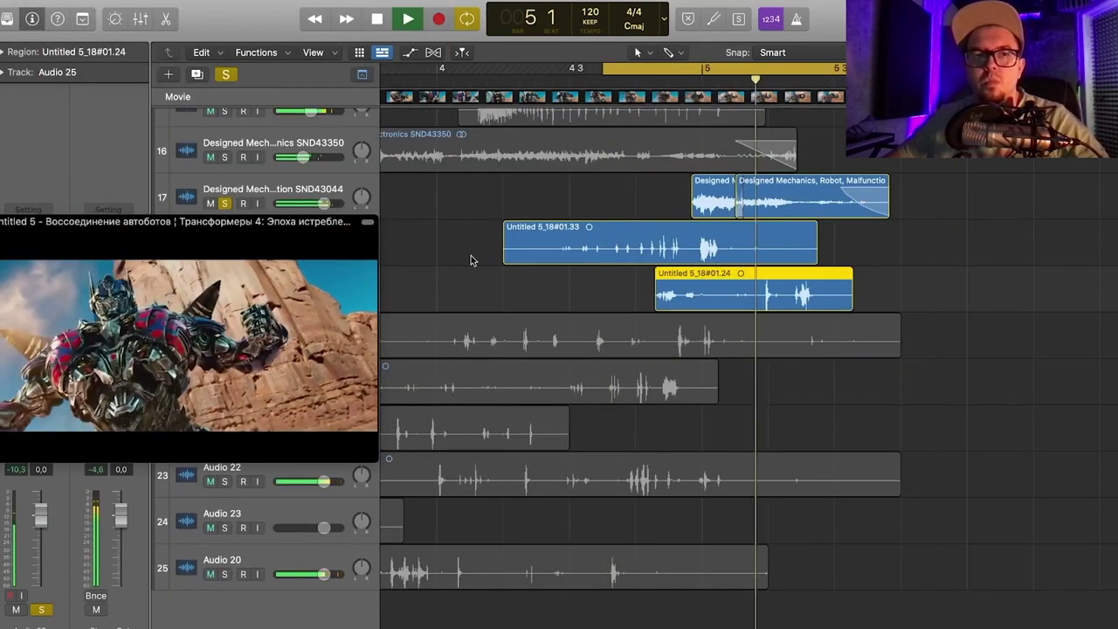
# - Split the recorded Audio 25 region at about bar 5 beat 2, stop playback and reposition the video window
pyautogui.moveTo(302, 319); pyautogui.dragTo(371, 162)
pyautogui.press('space')
pyautogui.moveTo(256, 219); pyautogui.dragTo(233, 363)
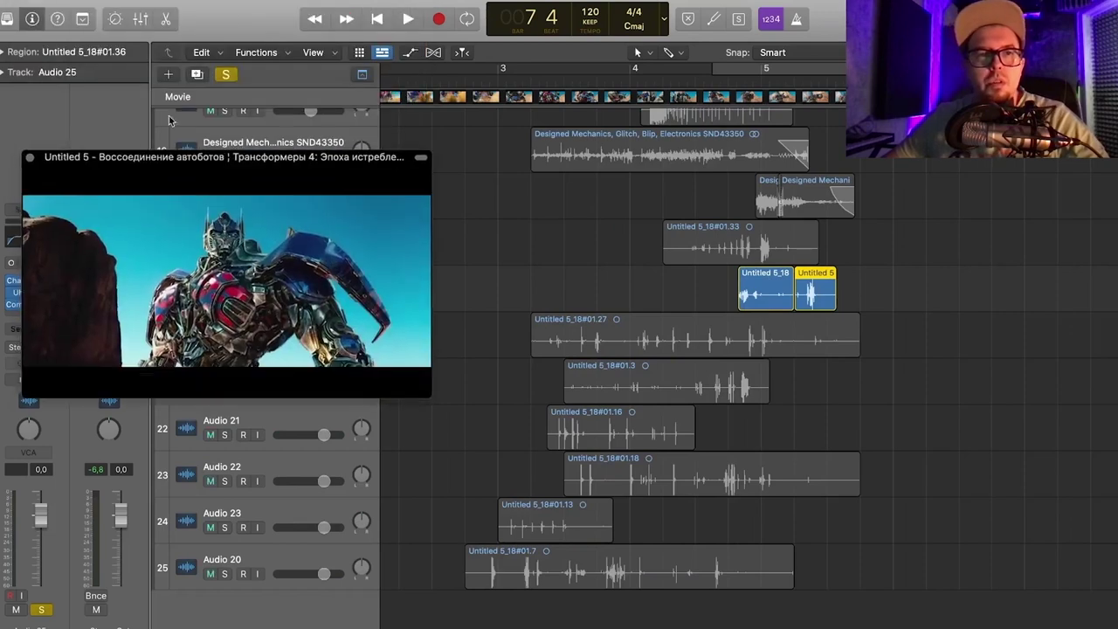
# - Duplicate Audio 25 as a new track with its plug-ins, and copy the region after the split onto it at 5 2 1 1
pyautogui.click(197, 76)
pyautogui.moveTo(234, 236); pyautogui.dragTo(232, 134)
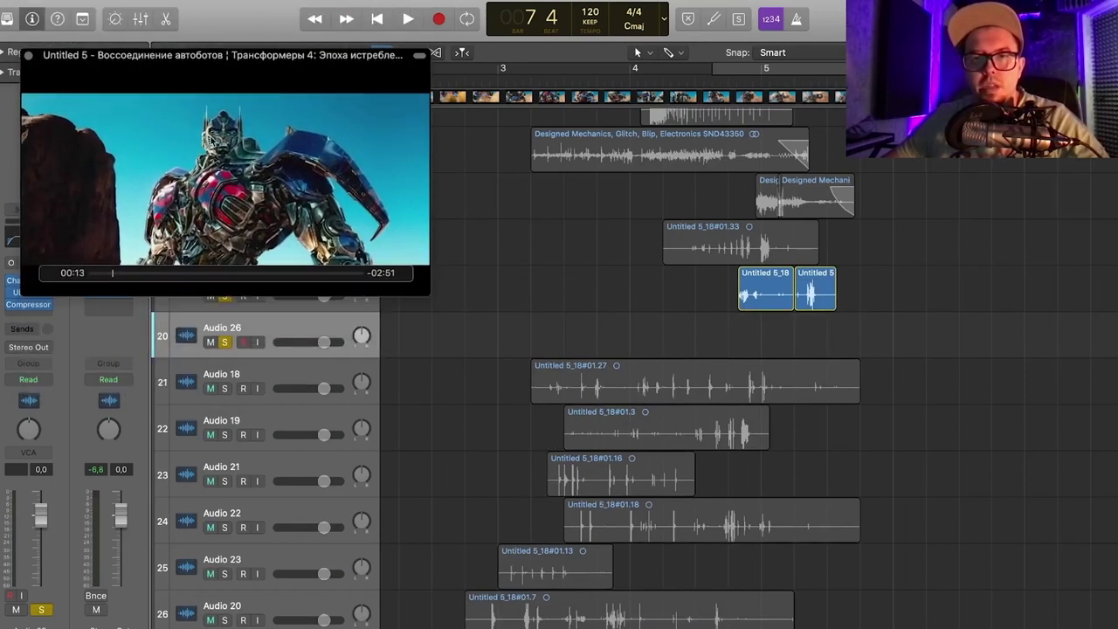
pyautogui.hscroll(2, 894, 304)
pyautogui.scroll(4, 874, 304)
pyautogui.hscroll(-5, 724, 311)
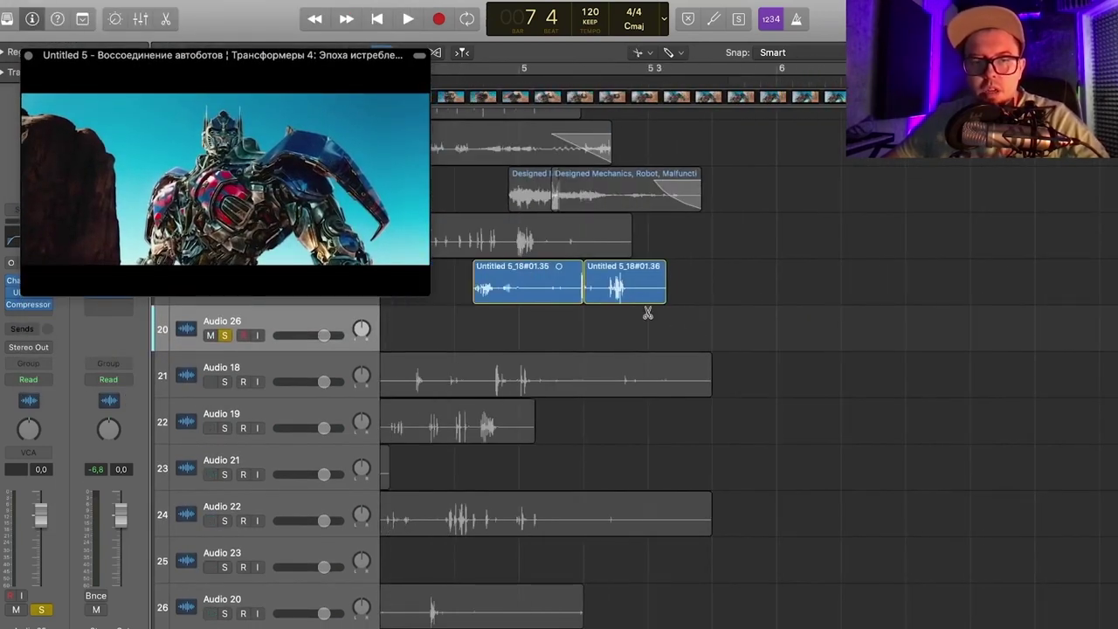
pyautogui.moveTo(626, 285); pyautogui.dragTo(626, 336)
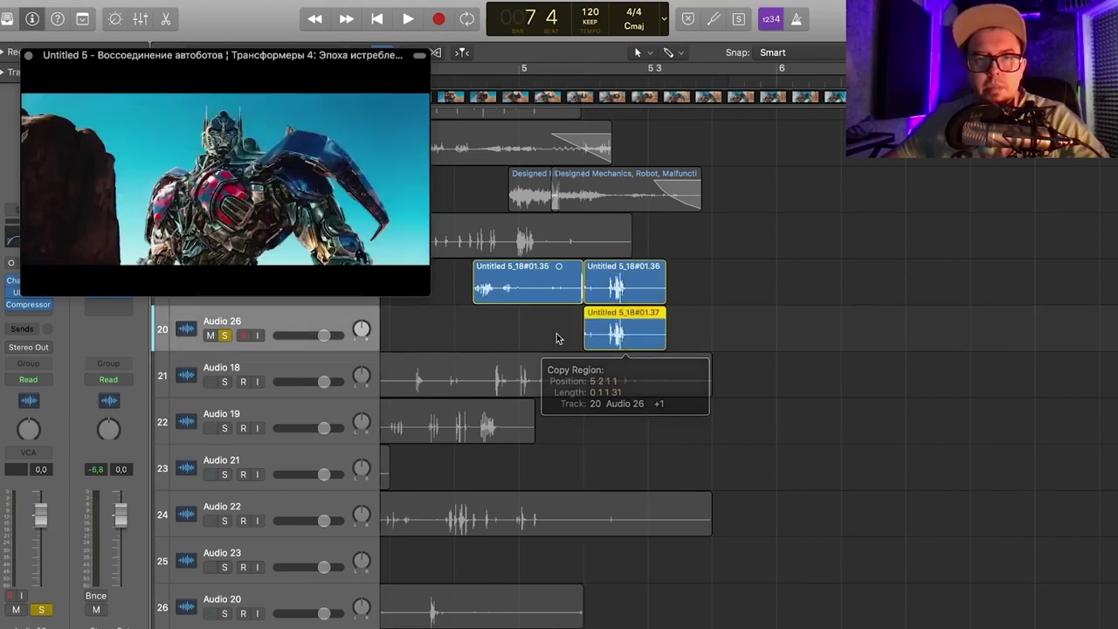
# - Unsolo Audio 25, set a cycle range from just after bar 5 to past bar 6, and play Audio 26 alone
pyautogui.moveTo(234, 240); pyautogui.dragTo(301, 177)
pyautogui.click(226, 289)
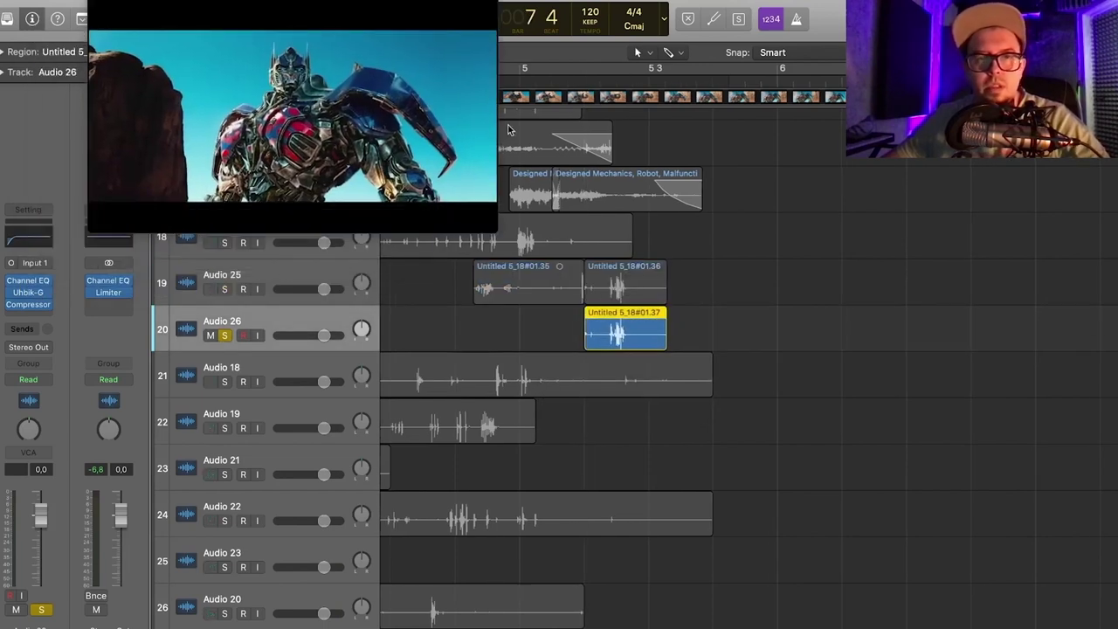
pyautogui.hscroll(-1, 541, 103)
pyautogui.moveTo(572, 68); pyautogui.dragTo(867, 68)
pyautogui.press('space')
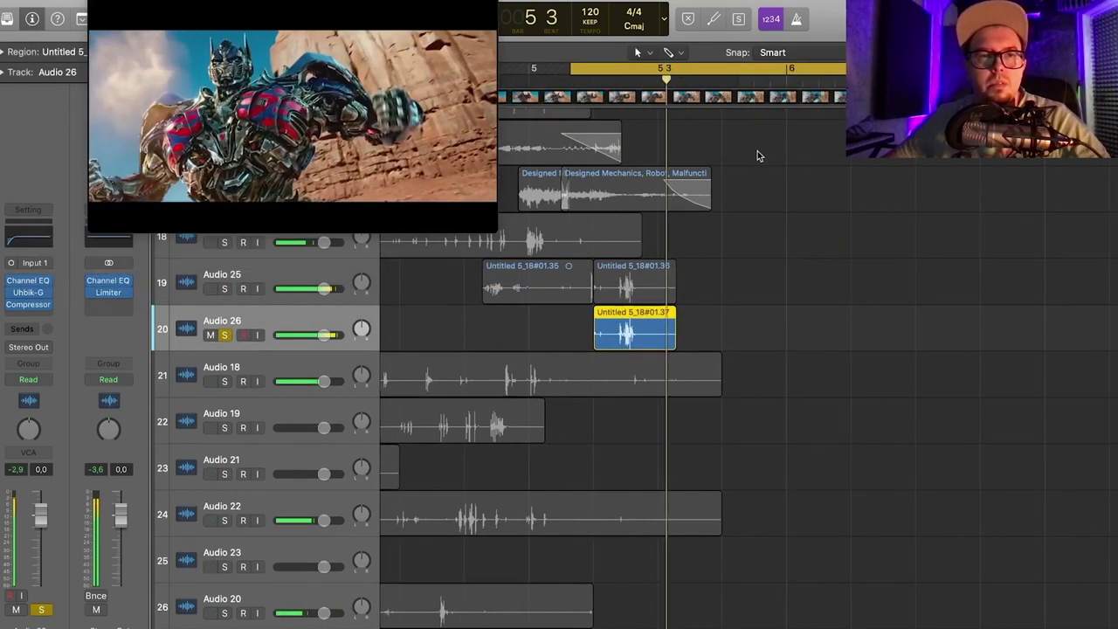
# - Shape Audio 26's Channel EQ: cut 9.6 dB at 3340 Hz, boost 10.5 dB at 169 Hz, high-cut at 8750 Hz, and switch off the low cut
pyautogui.click(48, 243)
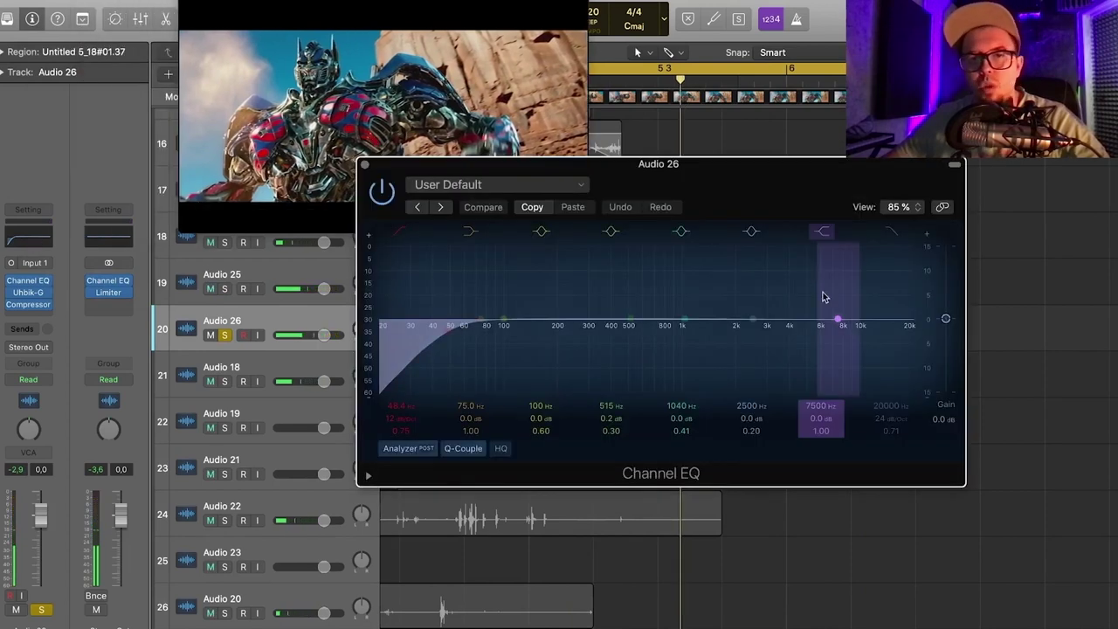
pyautogui.moveTo(776, 325); pyautogui.dragTo(789, 387)
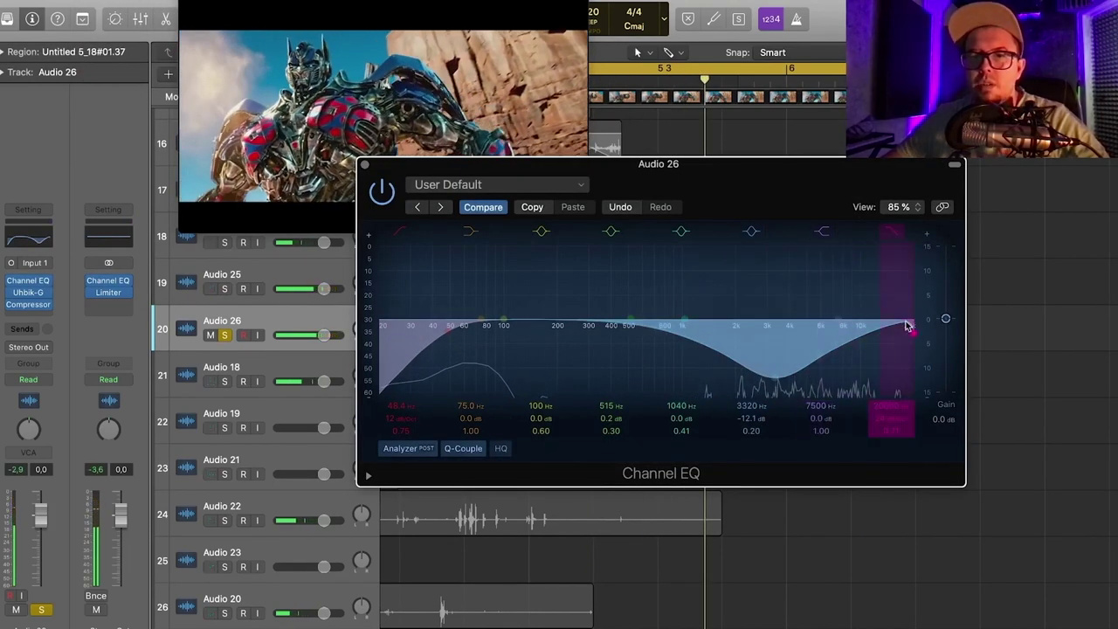
pyautogui.moveTo(910, 324); pyautogui.dragTo(839, 320)
pyautogui.moveTo(766, 375); pyautogui.dragTo(773, 364)
pyautogui.moveTo(633, 360); pyautogui.dragTo(507, 292)
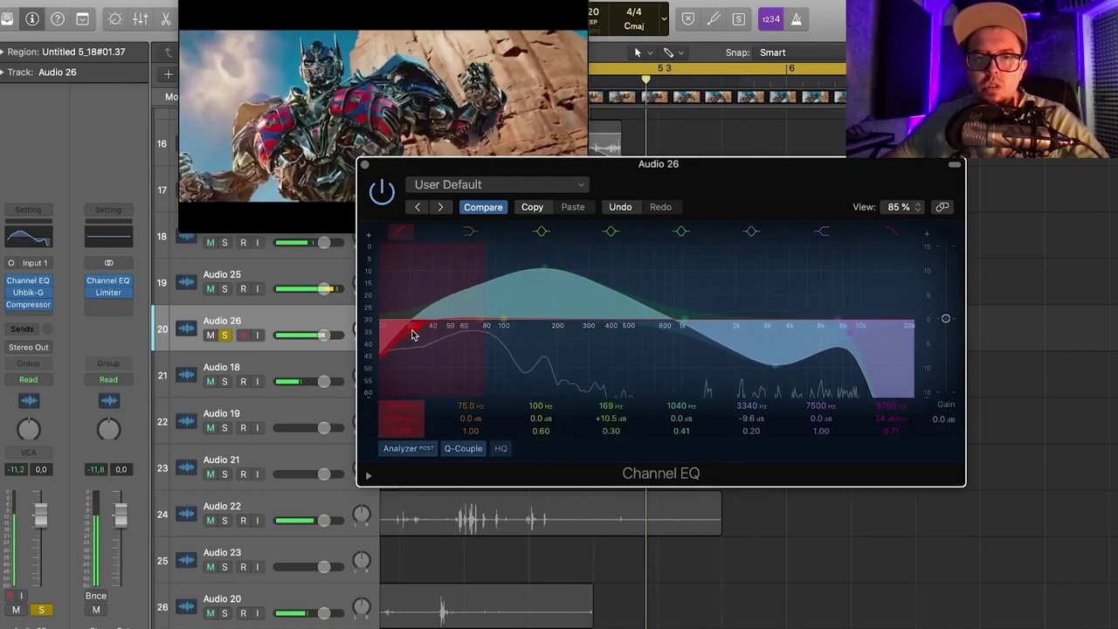
pyautogui.click(400, 231)
pyautogui.click(358, 164)
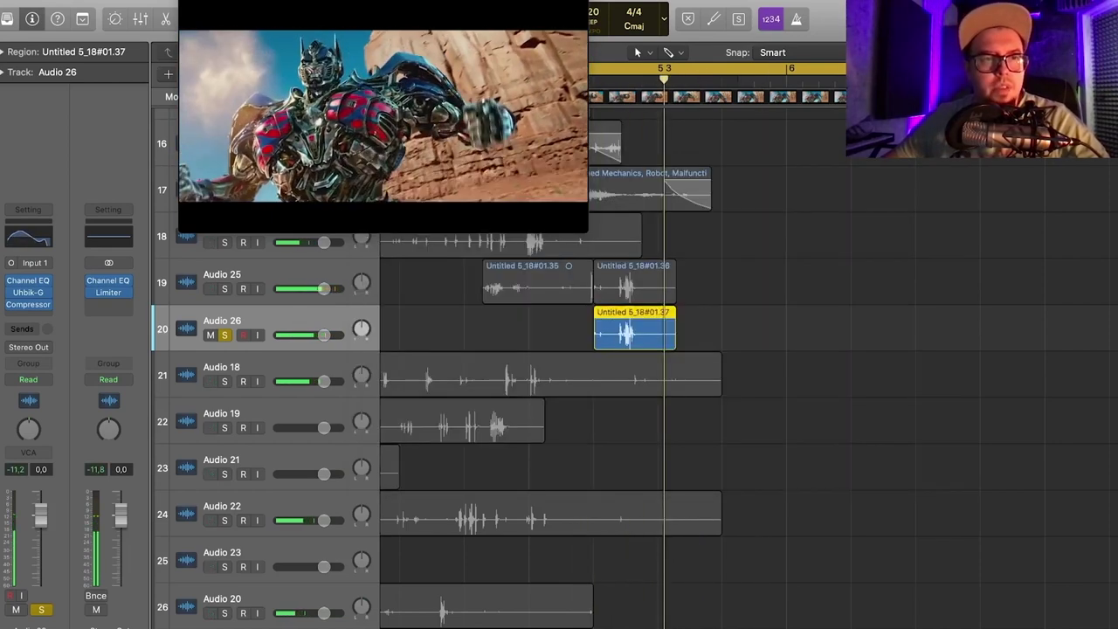
# - Insert a Pitch Shifter on Audio 26, set to -4 semitones with a 100% mix, while looping playback
pyautogui.click(39, 318)
pyautogui.moveTo(53, 507)
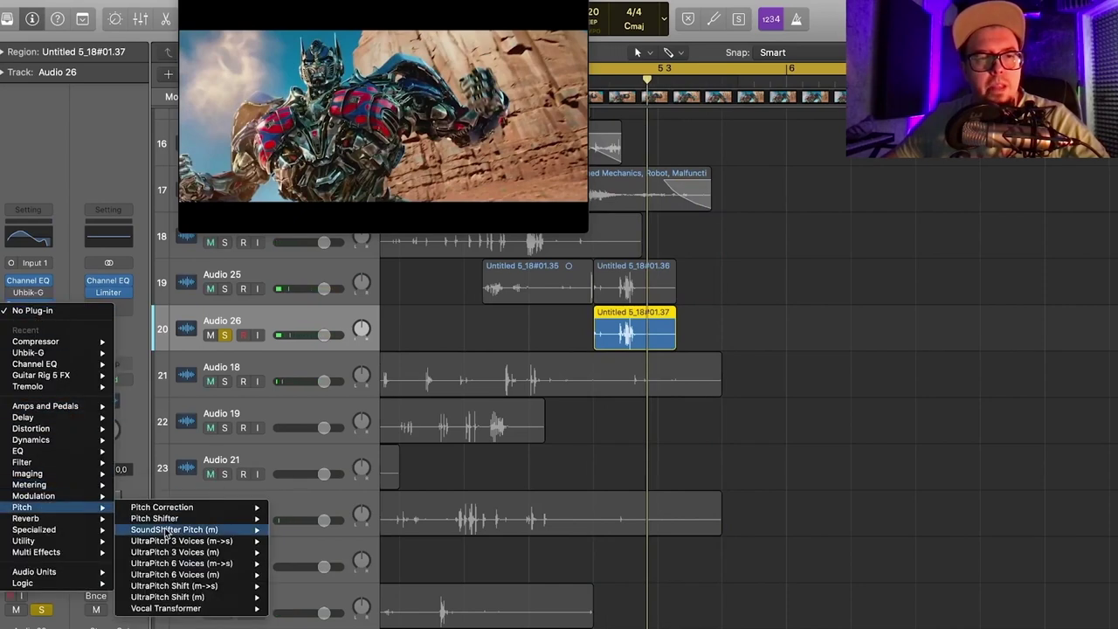
pyautogui.click(295, 518)
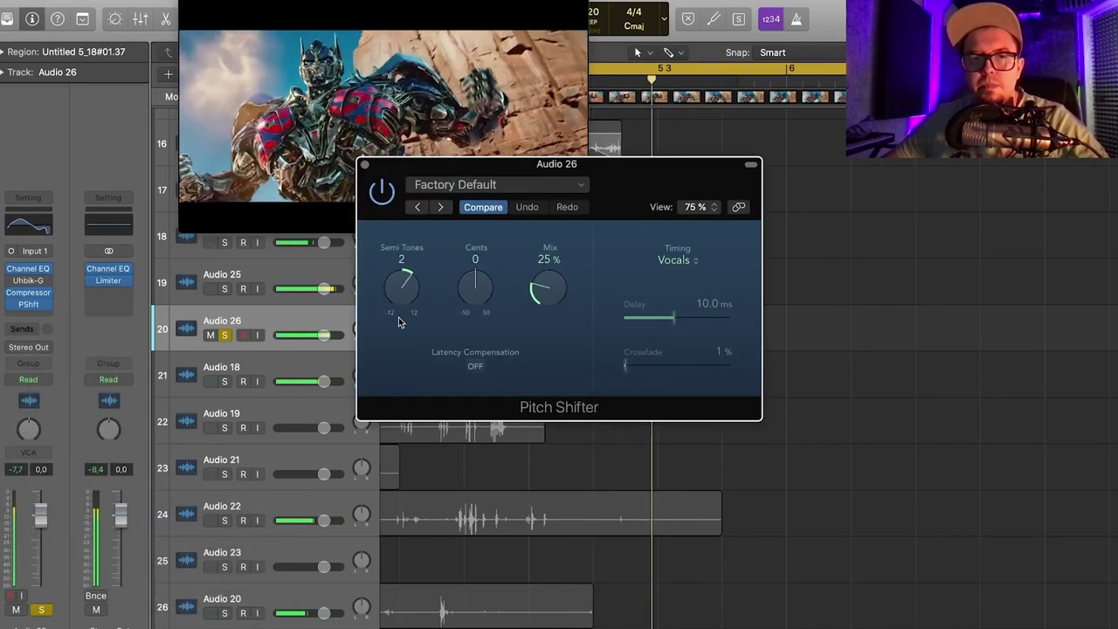
pyautogui.moveTo(400, 322); pyautogui.dragTo(399, 351)
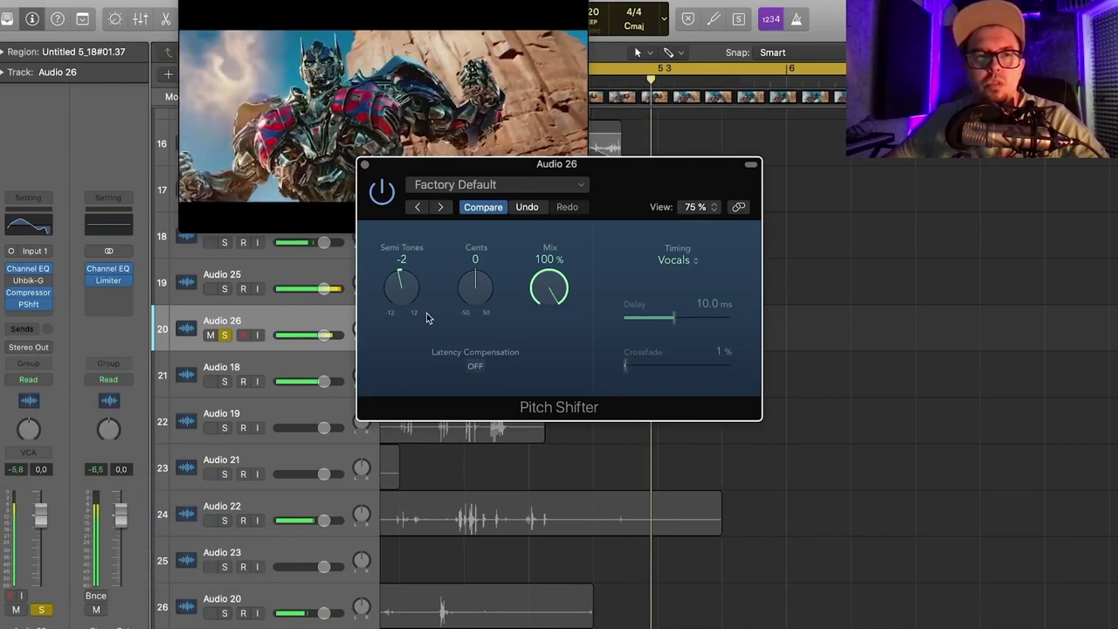
pyautogui.press('space')
pyautogui.moveTo(402, 295); pyautogui.dragTo(415, 308)
pyautogui.press('space')
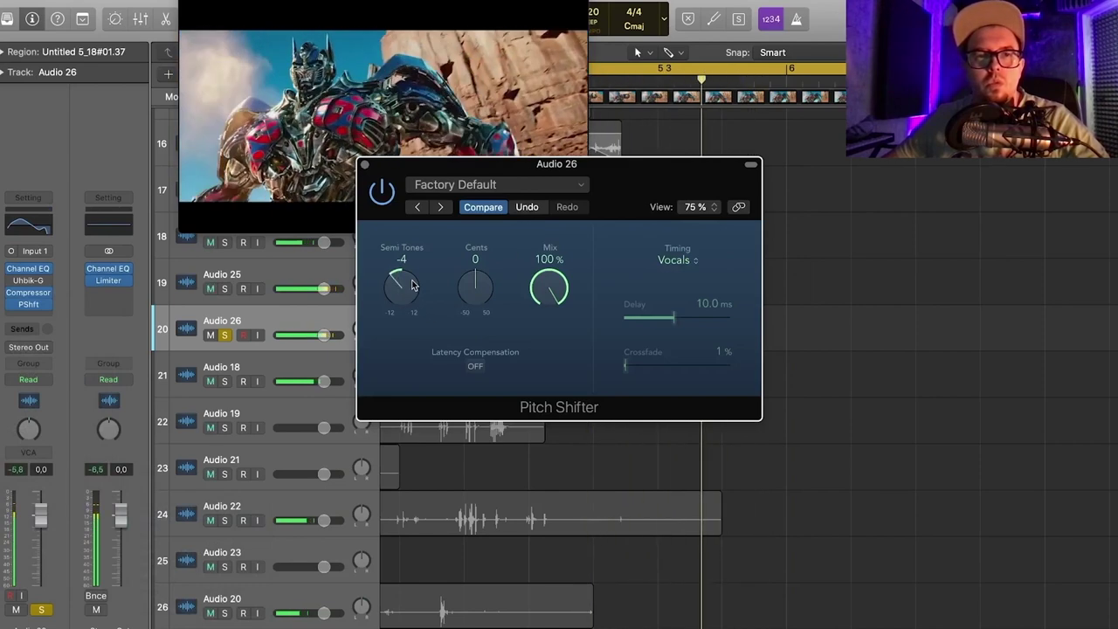
# - Compare Audio 25 on its own against Audio 25 and Audio 26 together by toggling Audio 26's solo during playback
pyautogui.click(222, 337)
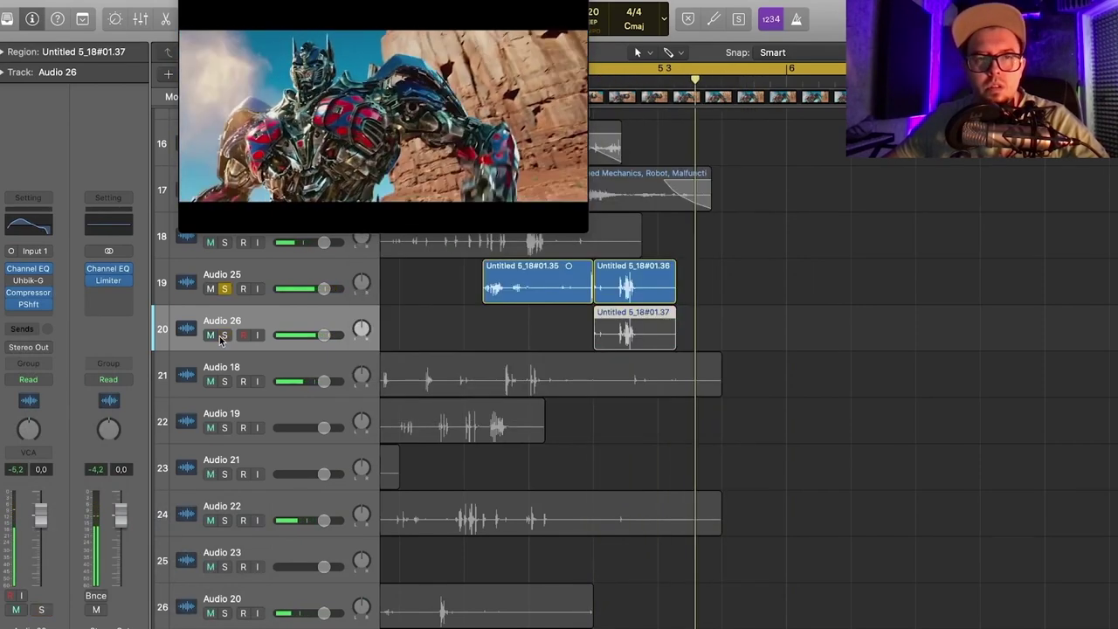
pyautogui.press('space')
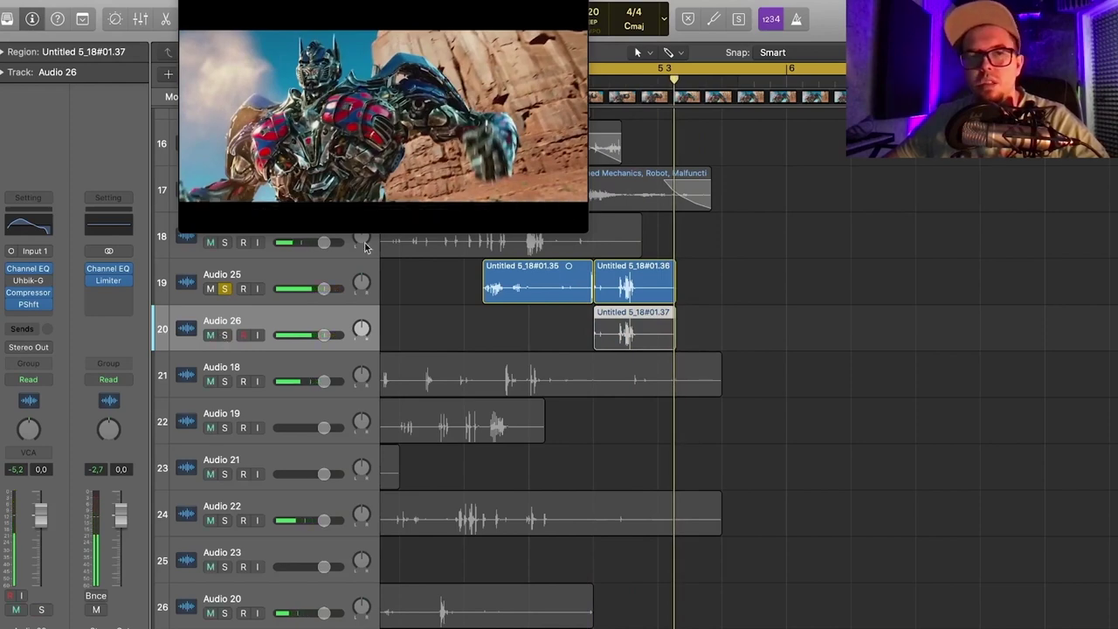
pyautogui.press('space')
pyautogui.press('space')
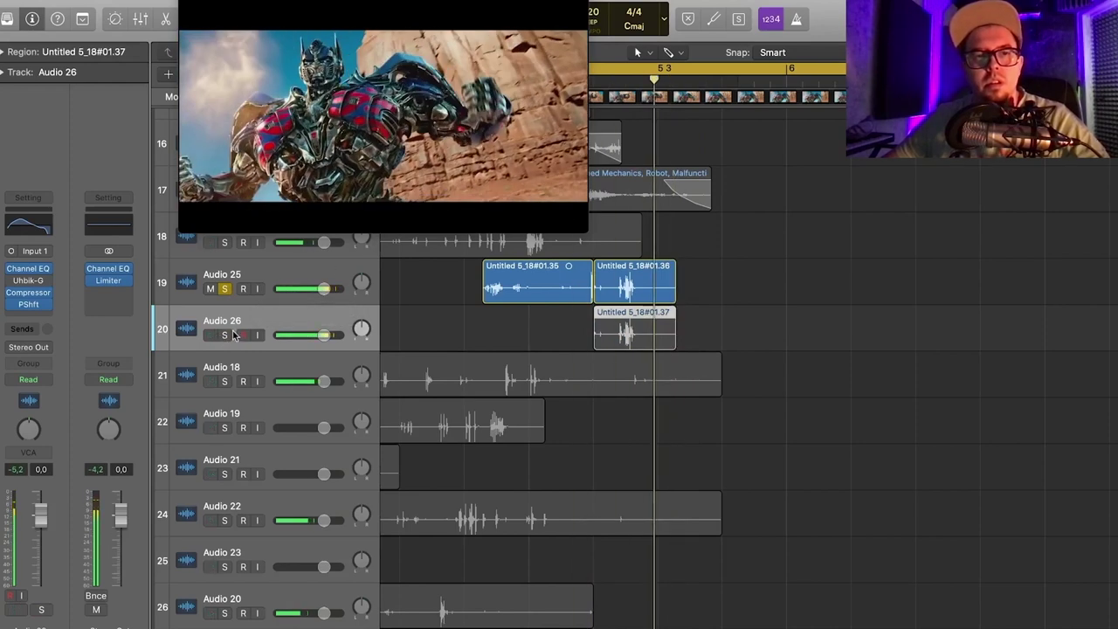
pyautogui.press('space')
pyautogui.press('space')
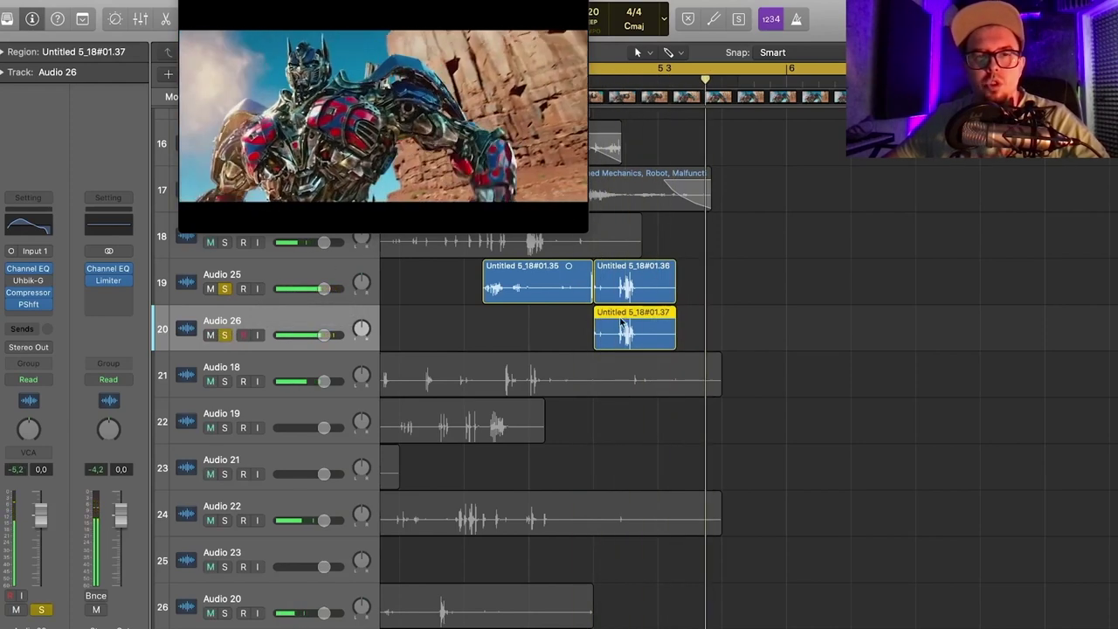
# - Solo Audio 18 alongside Audio 25 and Audio 26, loop playback from bar 3, and shorten Audio 18's end with a fade-out
pyautogui.scroll(-5, 722, 297)
pyautogui.scroll(3, 660, 314)
pyautogui.scroll(6, 609, 305)
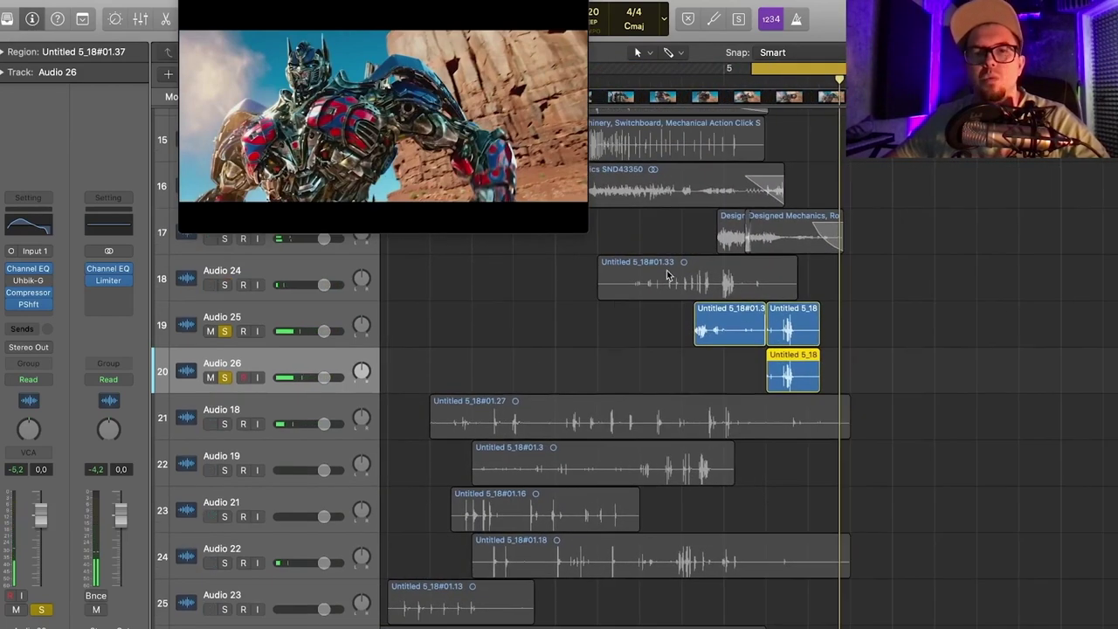
pyautogui.scroll(-3, 747, 256)
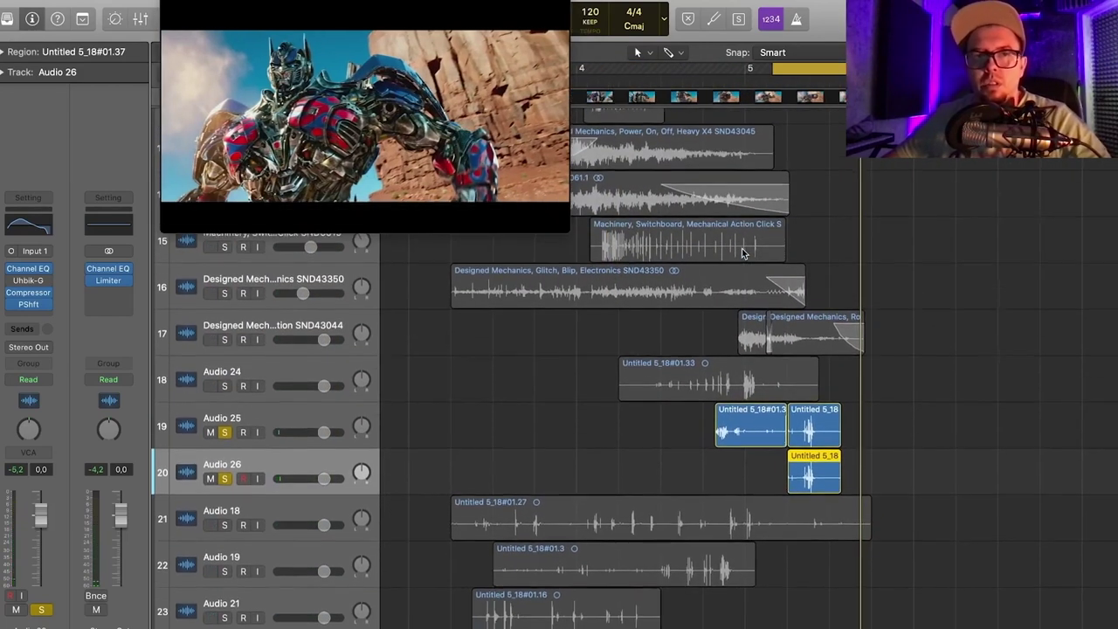
pyautogui.click(227, 482)
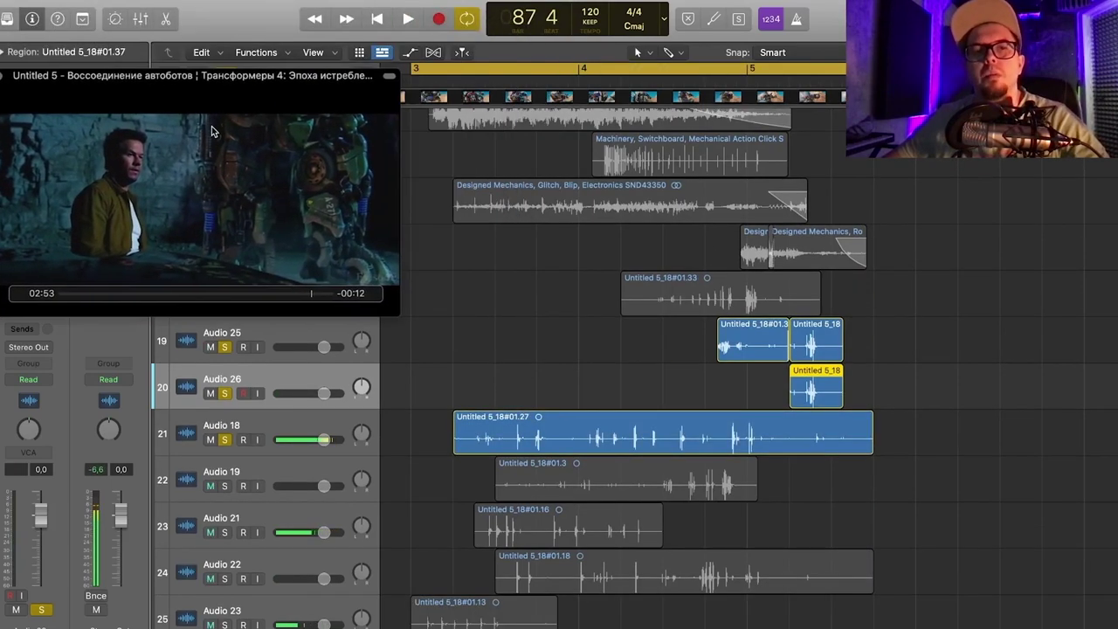
pyautogui.press('space')
pyautogui.moveTo(247, 244); pyautogui.dragTo(330, 226)
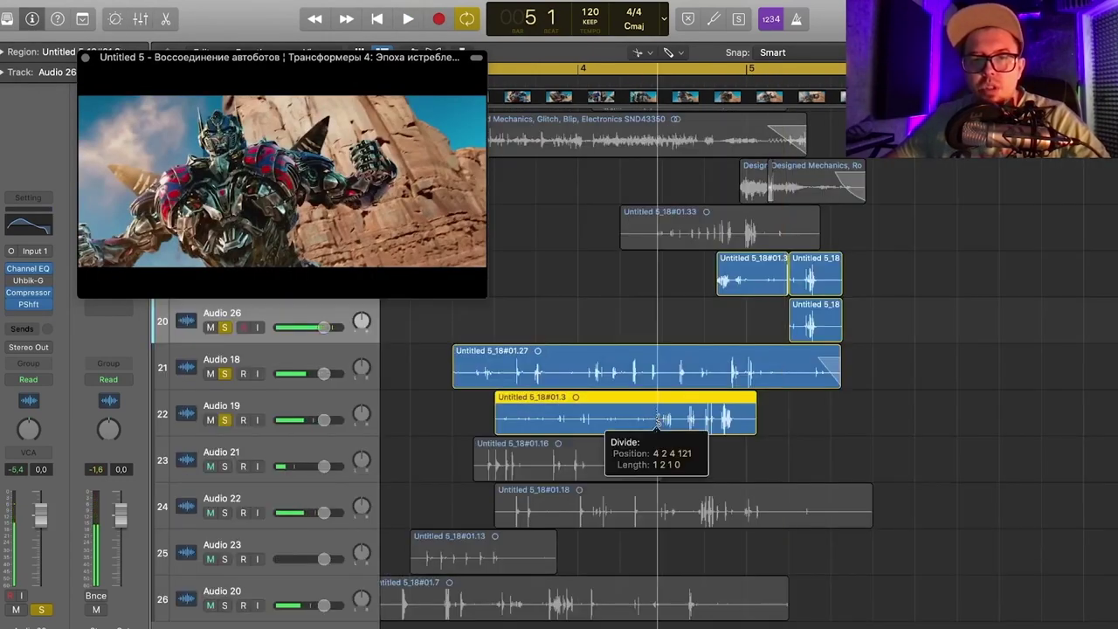
# - Split the Audio 19 region at 4 2 4 121 and swap its parts, placing the quieter one at 4 2 4 1 and the louder one in bar 3
pyautogui.moveTo(577, 417); pyautogui.dragTo(903, 417)
pyautogui.click(714, 424)
pyautogui.moveTo(715, 424); pyautogui.dragTo(543, 424)
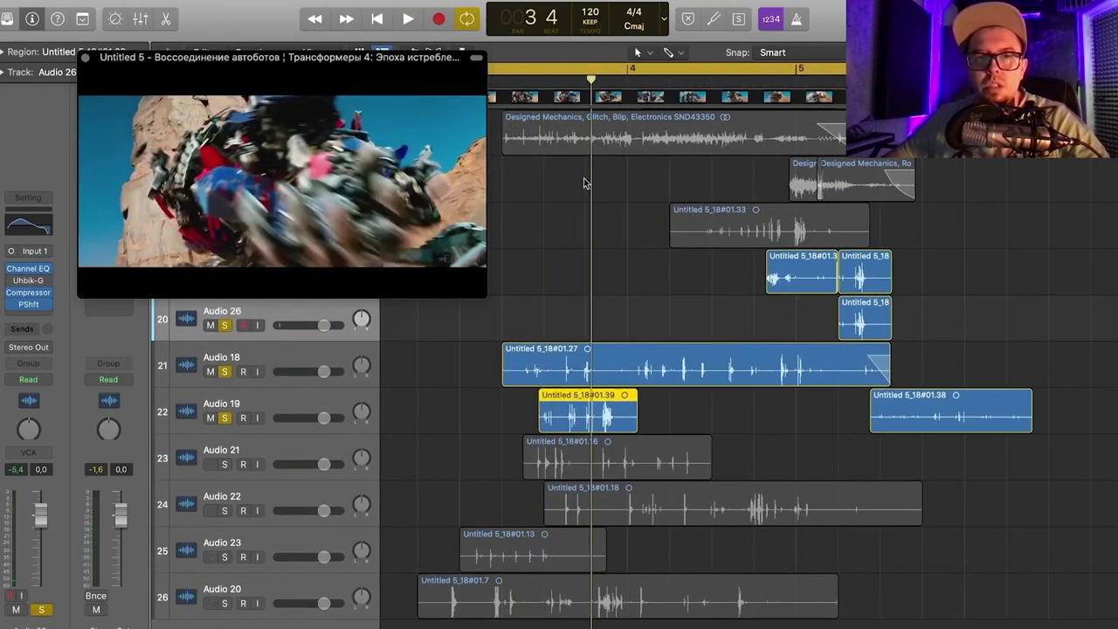
pyautogui.moveTo(576, 415); pyautogui.dragTo(569, 415)
pyautogui.moveTo(961, 418); pyautogui.dragTo(791, 418)
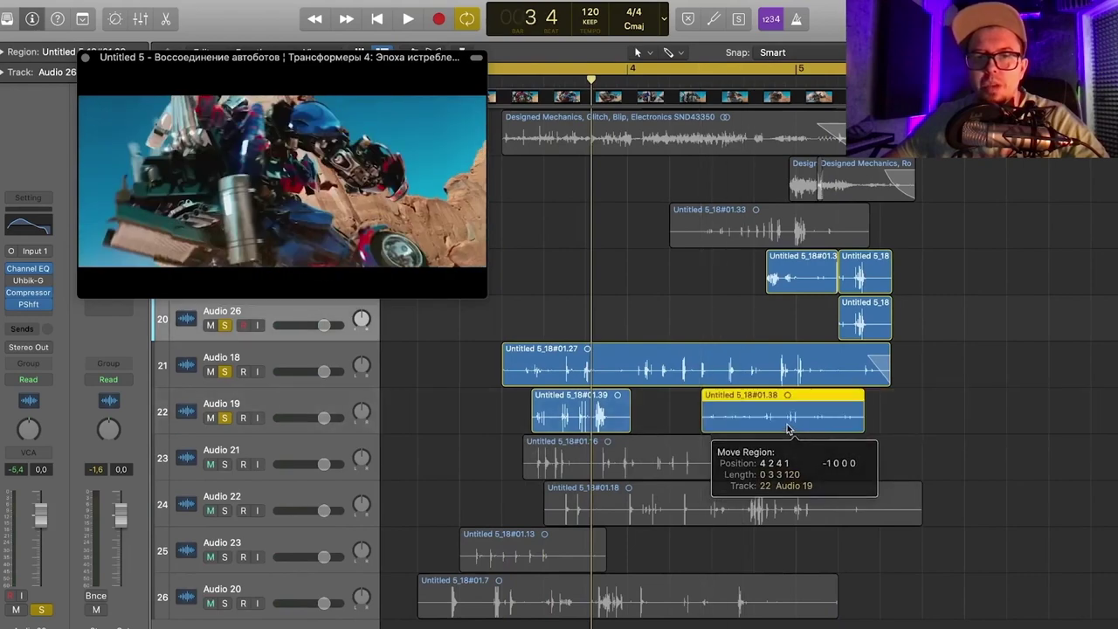
# - Solo Audio 21 and Audio 22 during playback, lower both tracks' volumes, and pan Audio 22 to the left
pyautogui.press('space')
pyautogui.click(226, 464)
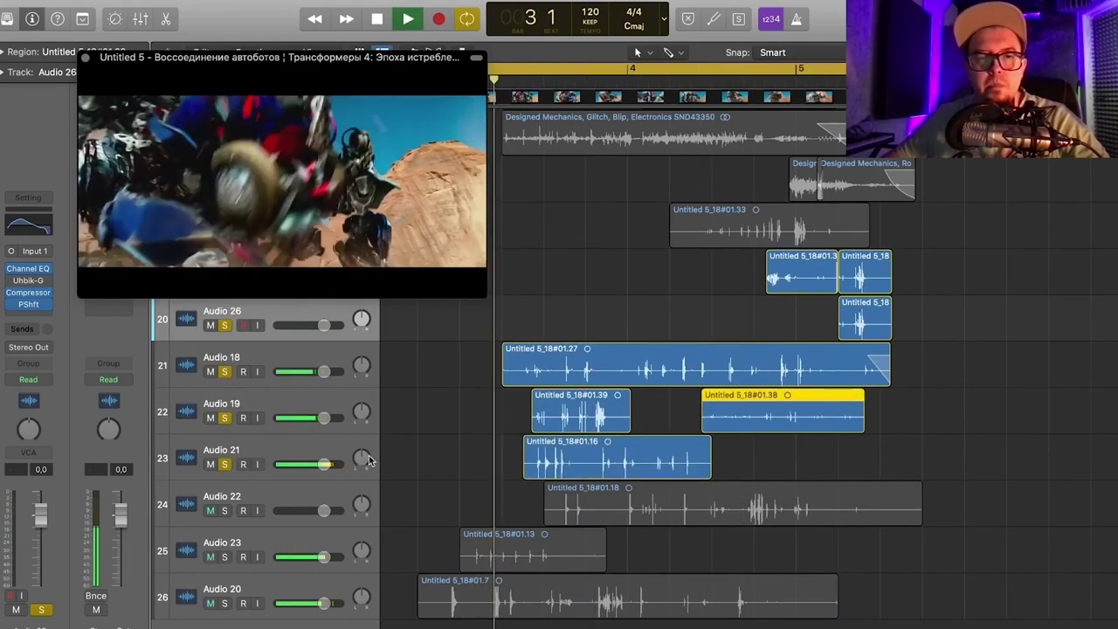
pyautogui.moveTo(324, 464); pyautogui.dragTo(312, 470)
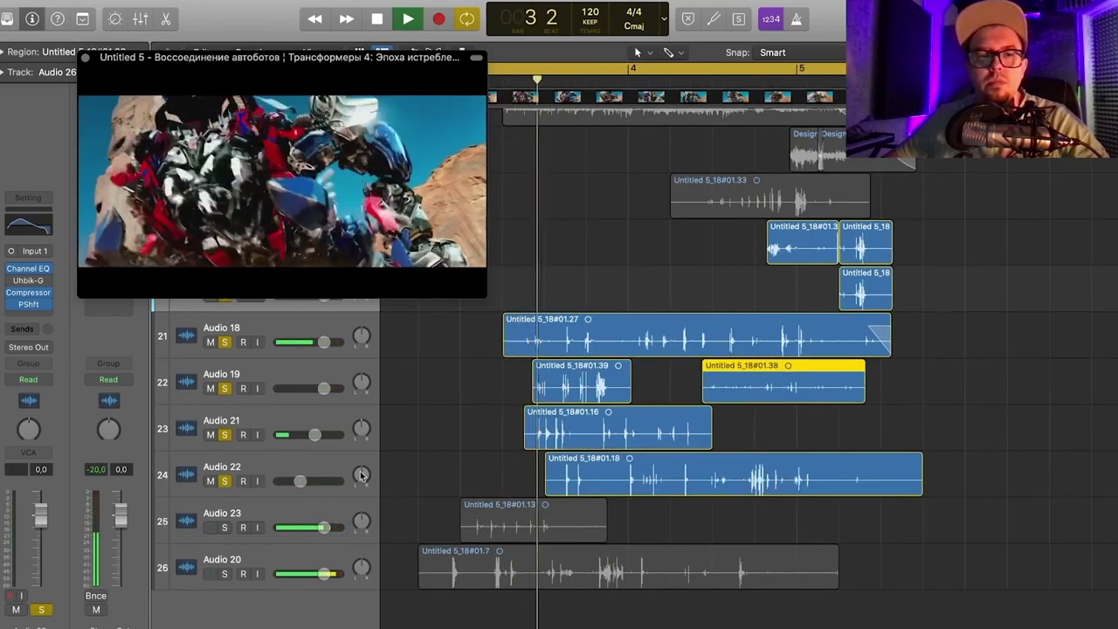
pyautogui.moveTo(363, 475); pyautogui.dragTo(362, 491)
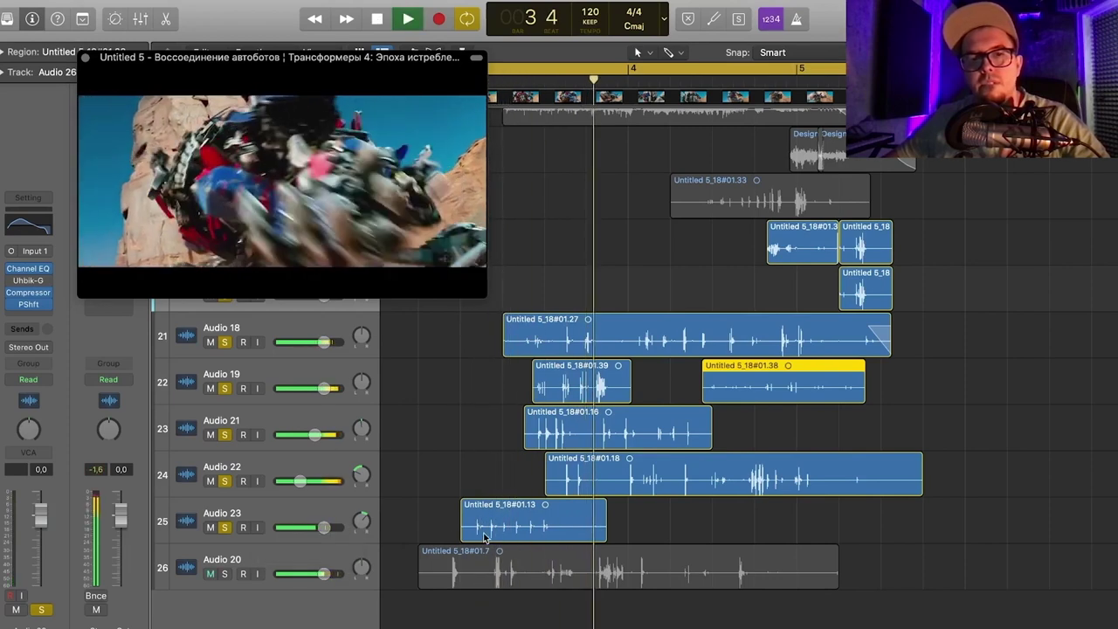
# - Insert a mono Waves CLA-2A compressor on Audio 23 and adjust its gain while looping playback from bar 3
pyautogui.click(324, 521)
pyautogui.press('space')
pyautogui.click(29, 297)
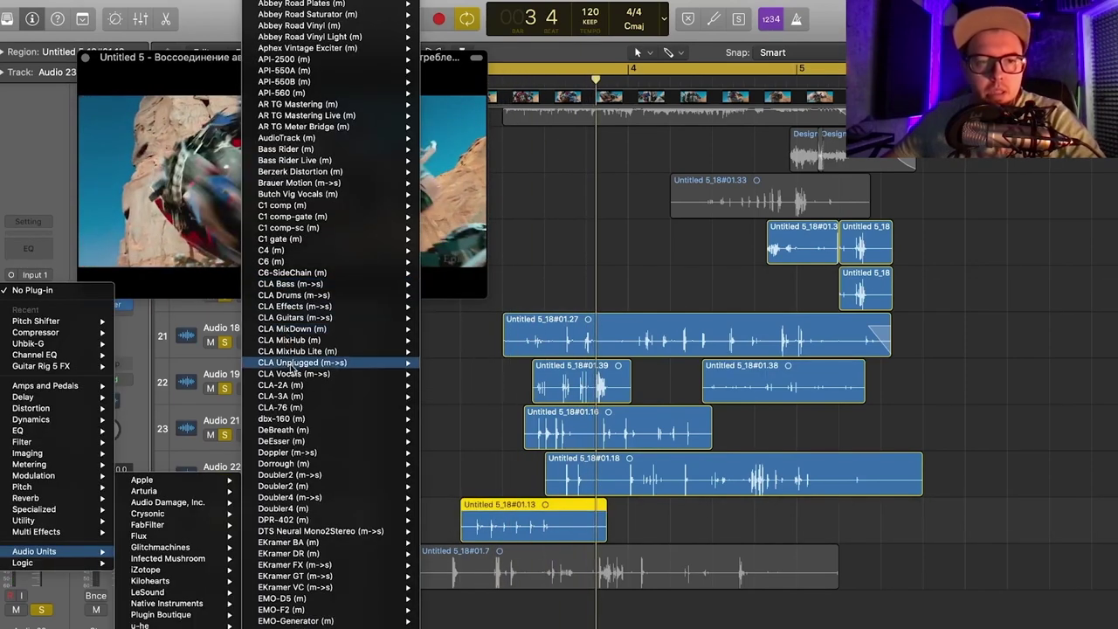
pyautogui.click(447, 384)
pyautogui.press('space')
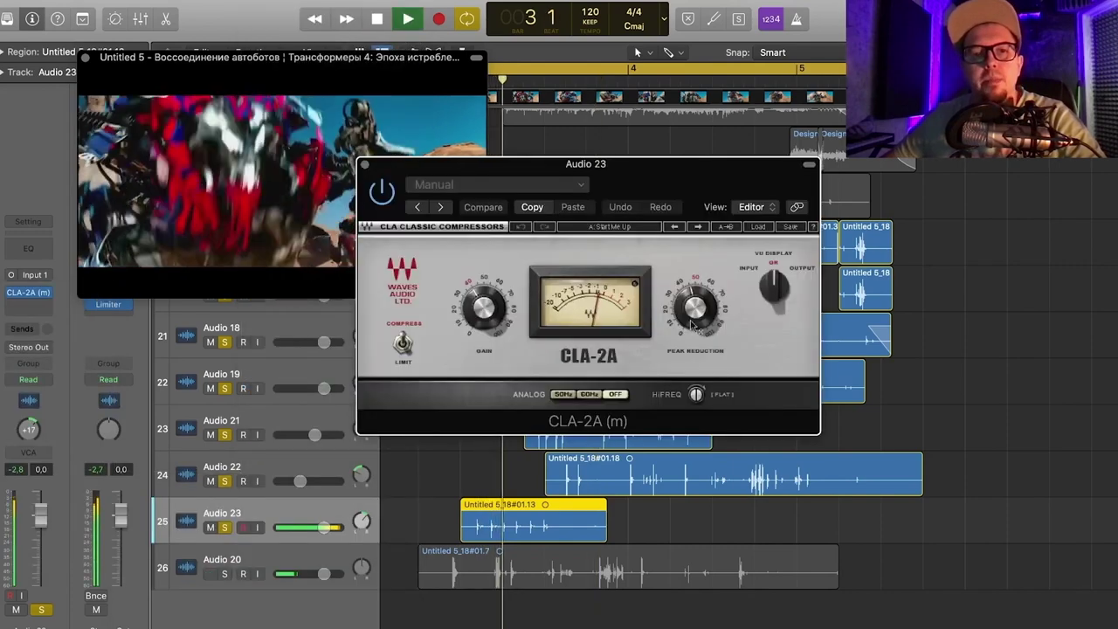
pyautogui.press('space')
pyautogui.moveTo(704, 322)
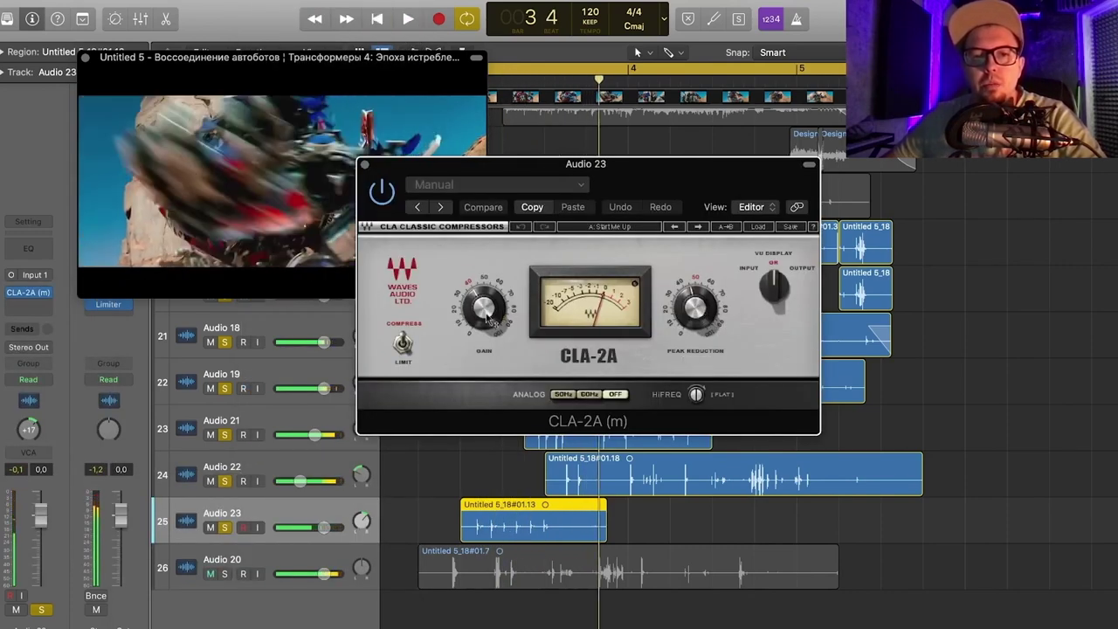
pyautogui.press('space')
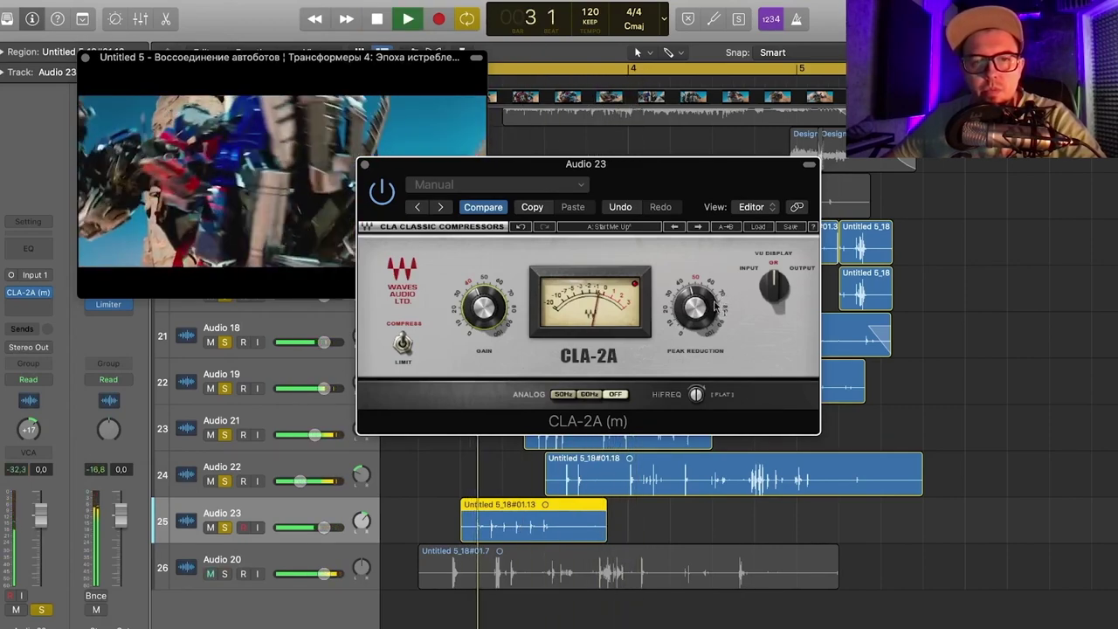
pyautogui.click(366, 166)
pyautogui.press('space')
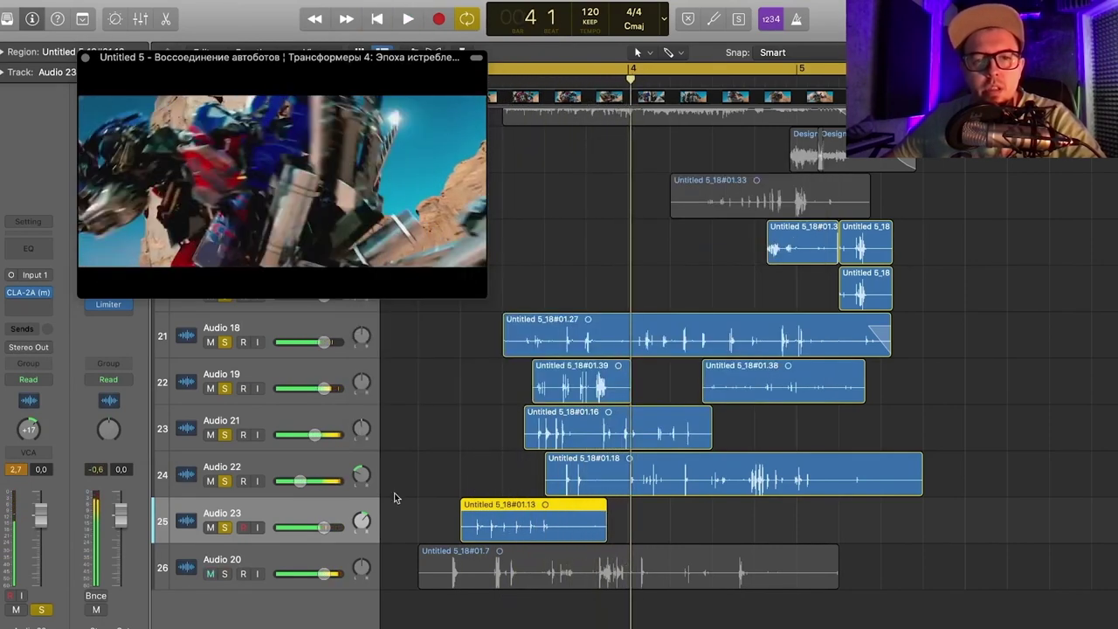
# - Clear all active solos, solo Audio 20 alone, and start looped playback
pyautogui.keyDown('alt'); pyautogui.click(225, 531); pyautogui.keyUp('alt')
pyautogui.click(227, 576)
pyautogui.press('space')
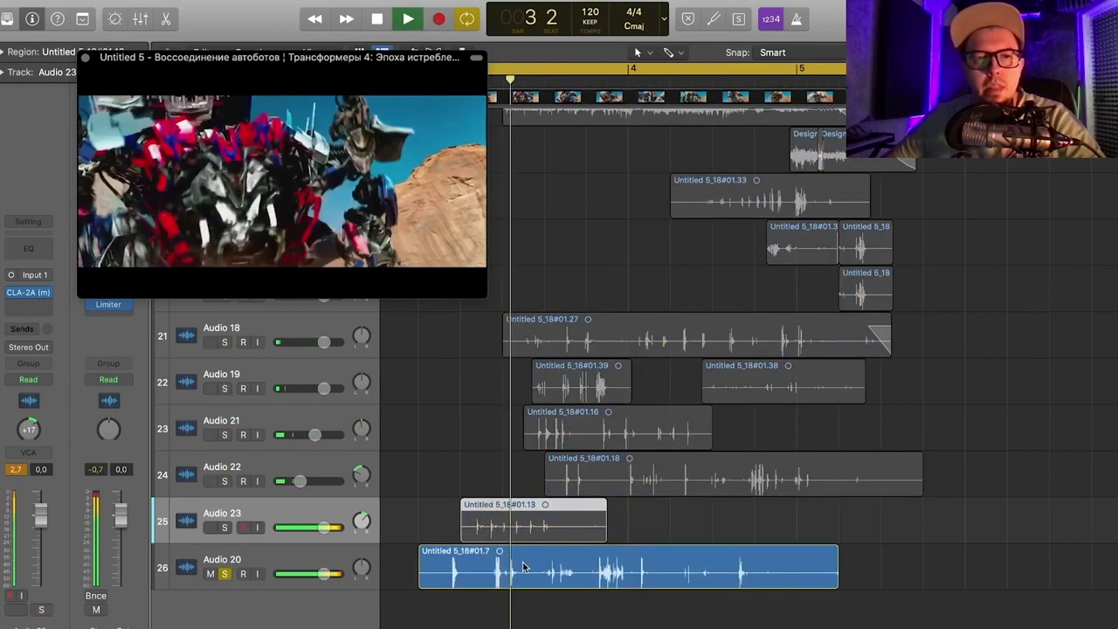
# - Trim the Audio 20 region, move its start to about bar 3 beat 3, and fade out its end
pyautogui.moveTo(423, 576); pyautogui.dragTo(441, 576)
pyautogui.hscroll(2, 598, 574)
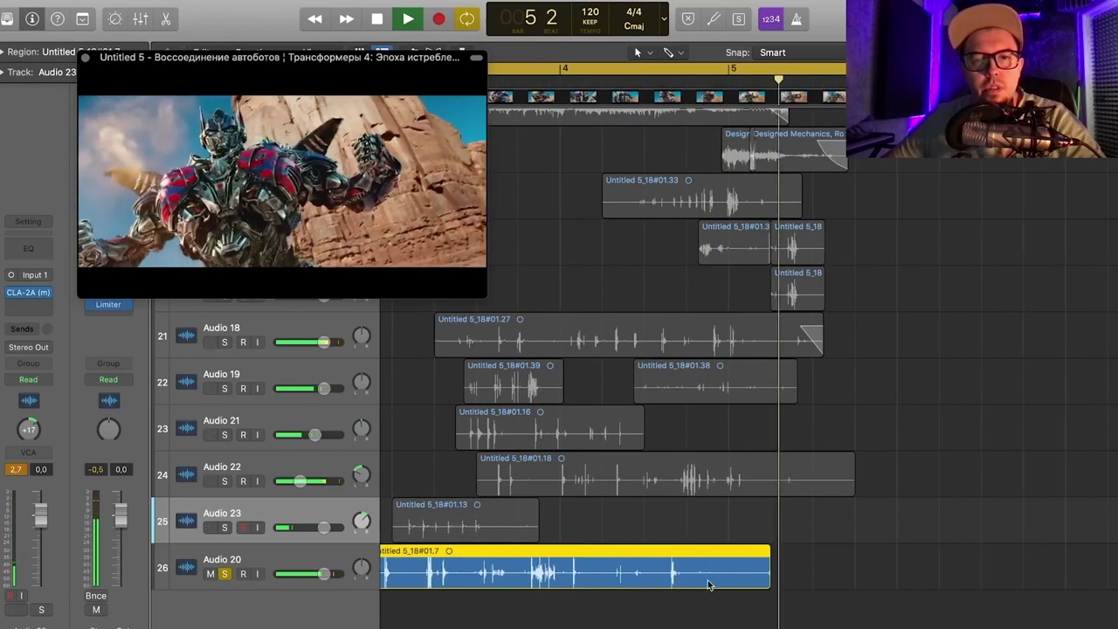
pyautogui.press('space')
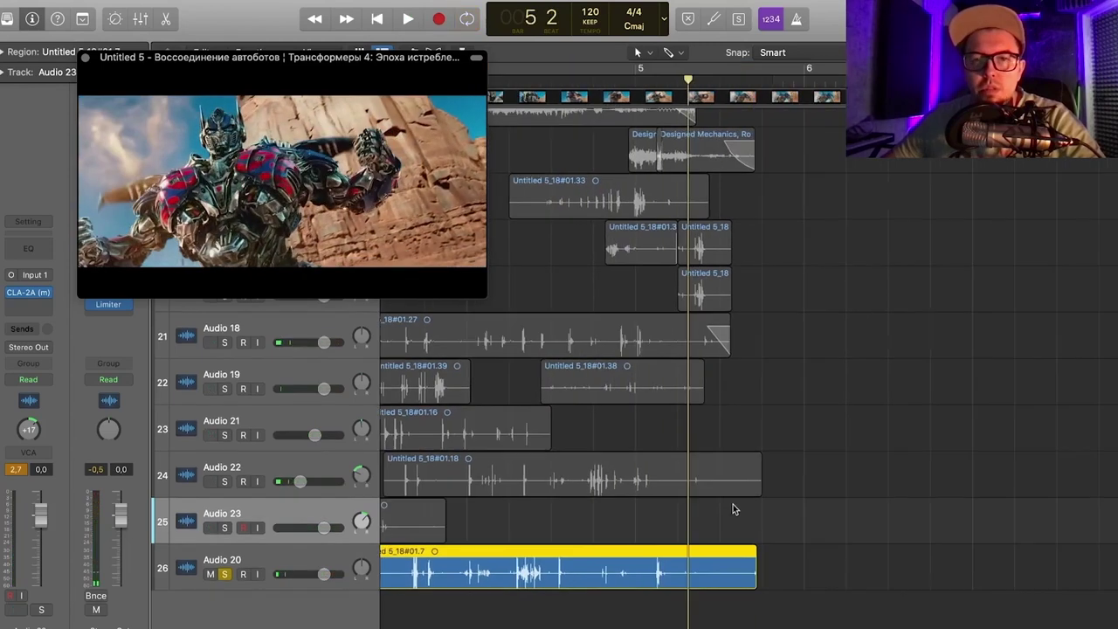
pyautogui.press('super+Right')
pyautogui.press('super+Right')
pyautogui.scroll(2, 731, 519)
pyautogui.scroll(-1, 679, 568)
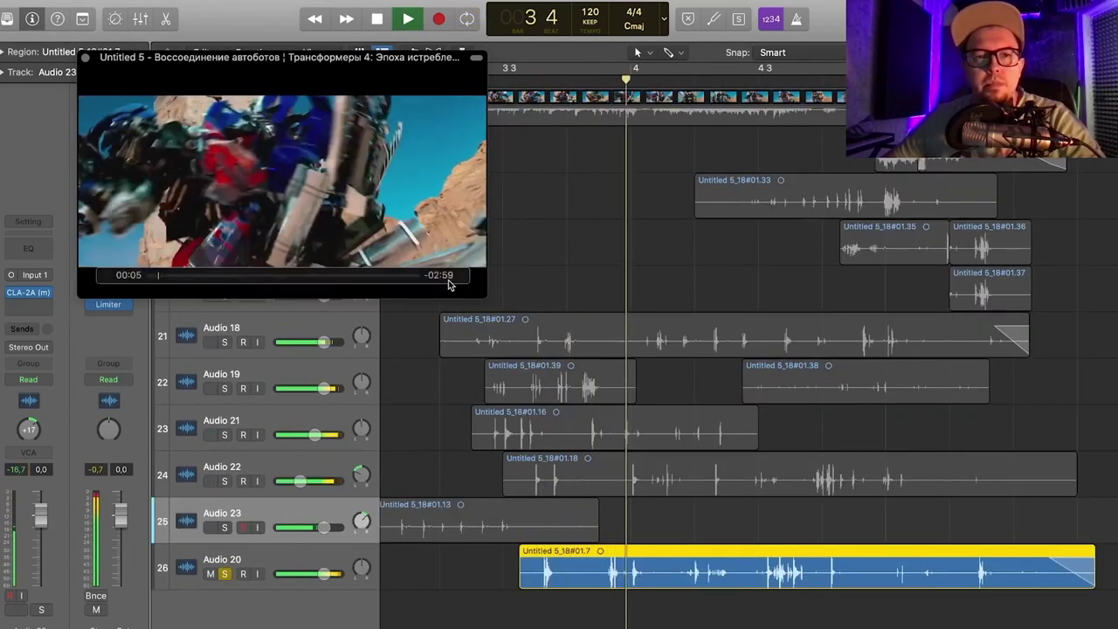
# - Insert the FabFilter Pro-MB multiband compressor on the Audio 20 track
pyautogui.press('space')
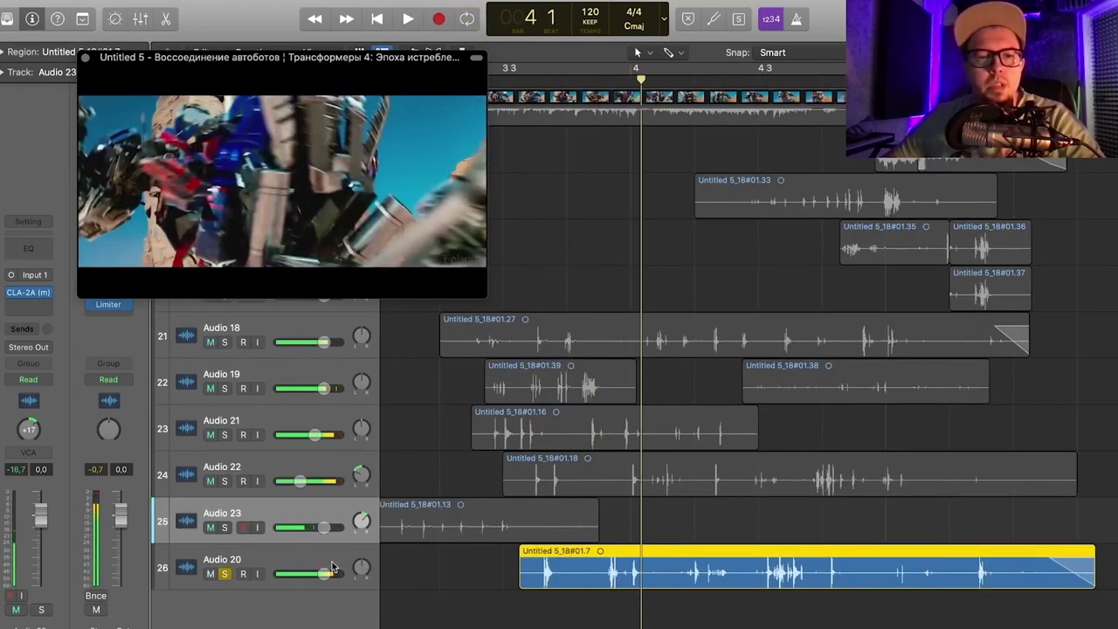
pyautogui.click(303, 554)
pyautogui.moveTo(332, 235); pyautogui.dragTo(420, 206)
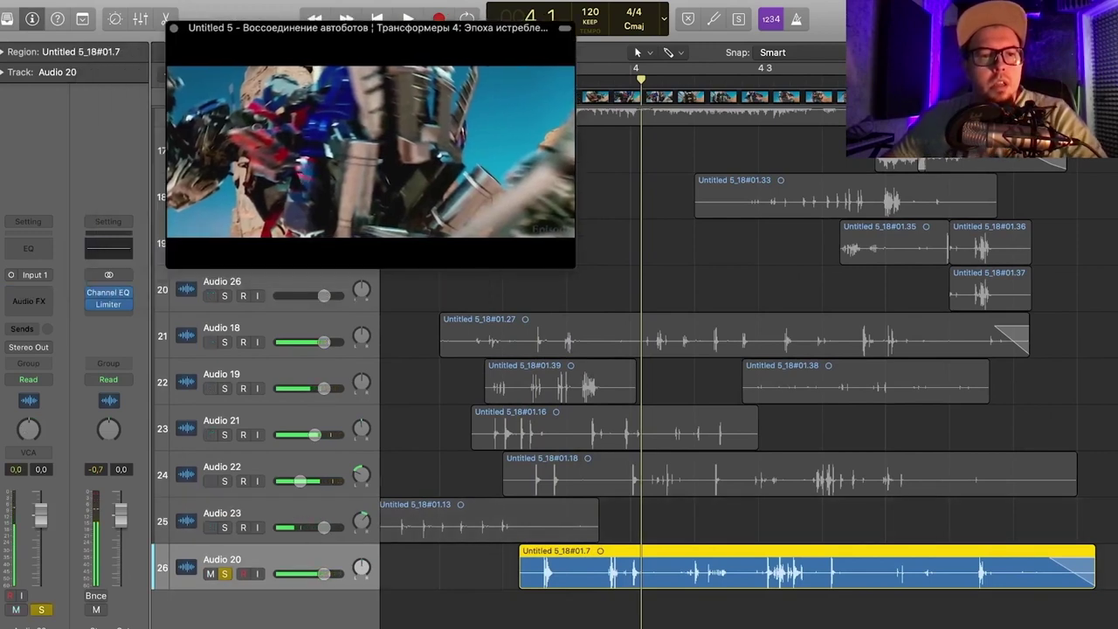
pyautogui.click(27, 250)
pyautogui.click(365, 166)
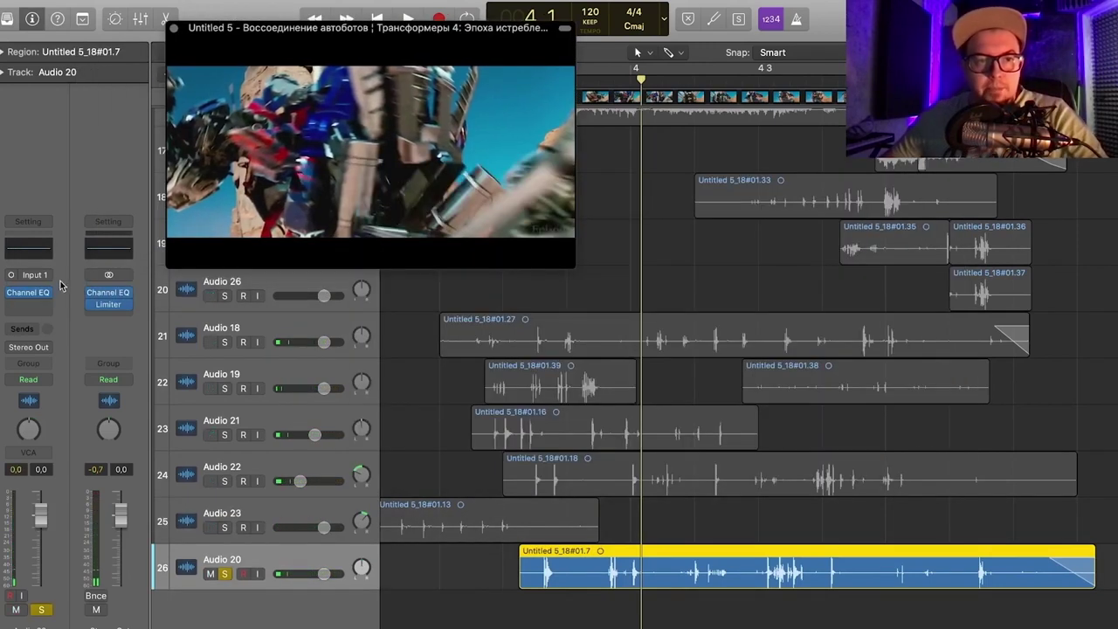
pyautogui.click(34, 292)
pyautogui.moveTo(79, 572)
pyautogui.moveTo(194, 524)
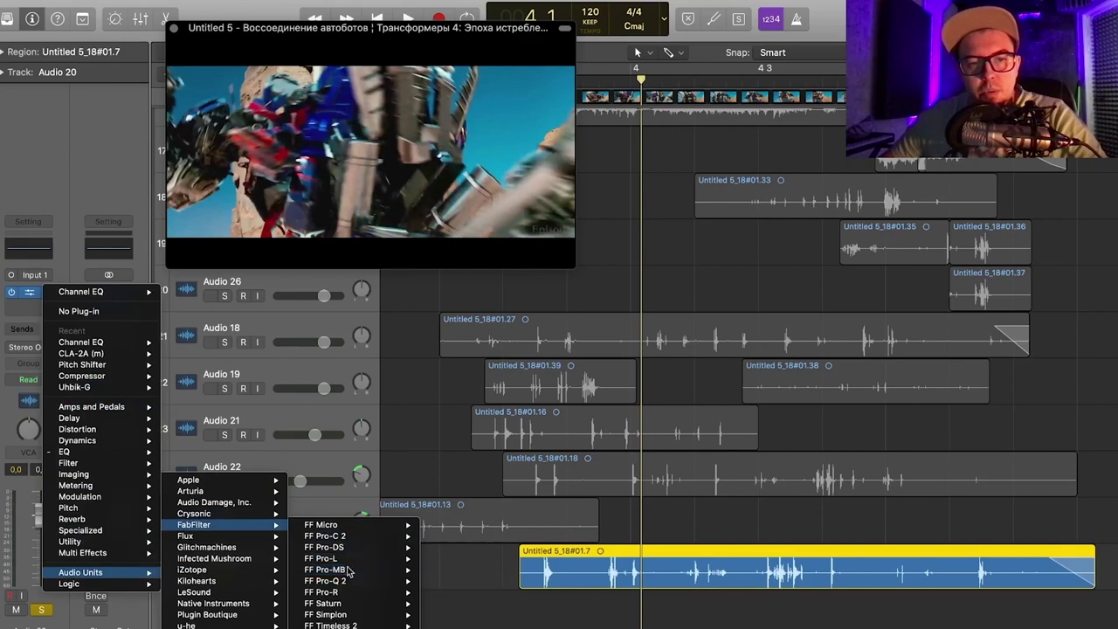
pyautogui.click(446, 570)
# - During playback, add a Pro-MB compression band from about 4 to 15 kHz, lower its level, and add a second band above it
pyautogui.press('space')
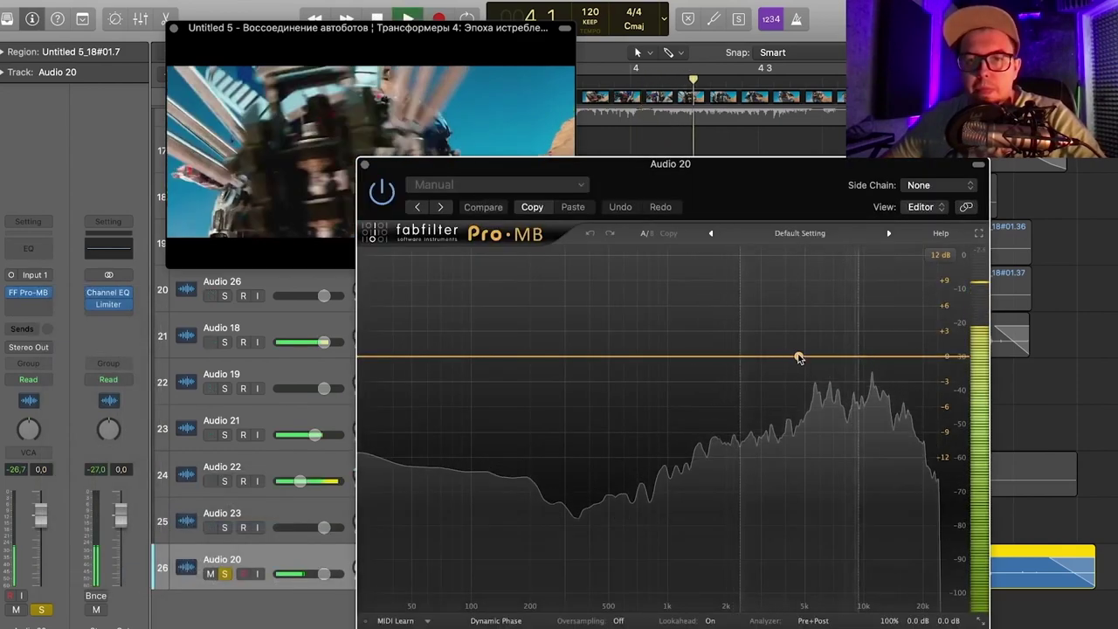
pyautogui.click(844, 358)
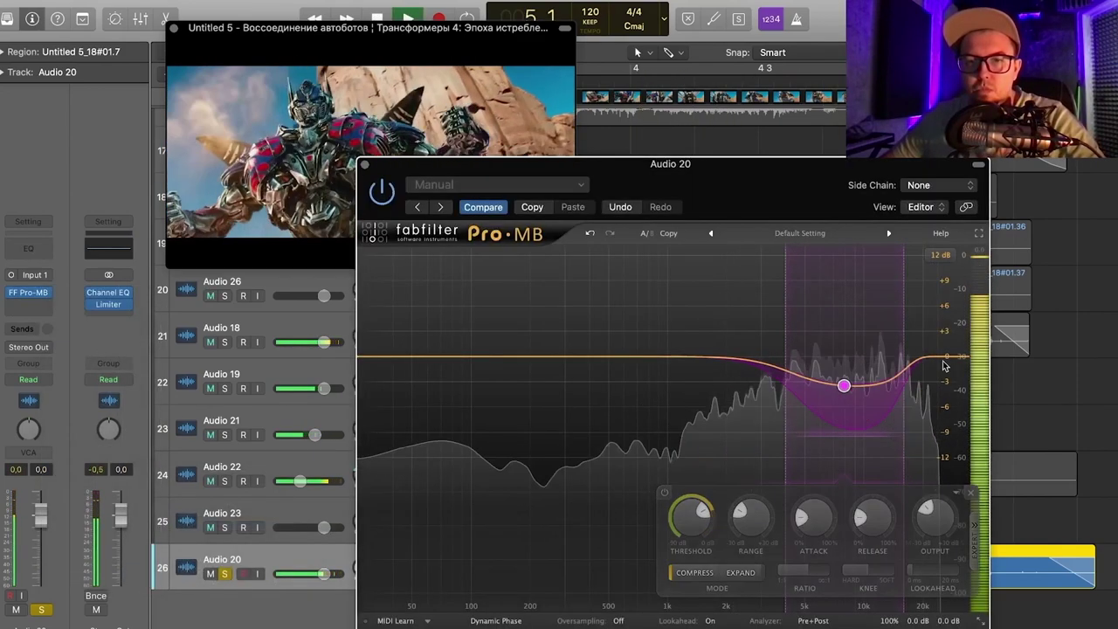
pyautogui.moveTo(905, 357)
pyautogui.mouseDown()
pyautogui.moveTo(876, 358)
pyautogui.moveTo(898, 370)
pyautogui.mouseUp()
pyautogui.click(920, 360)
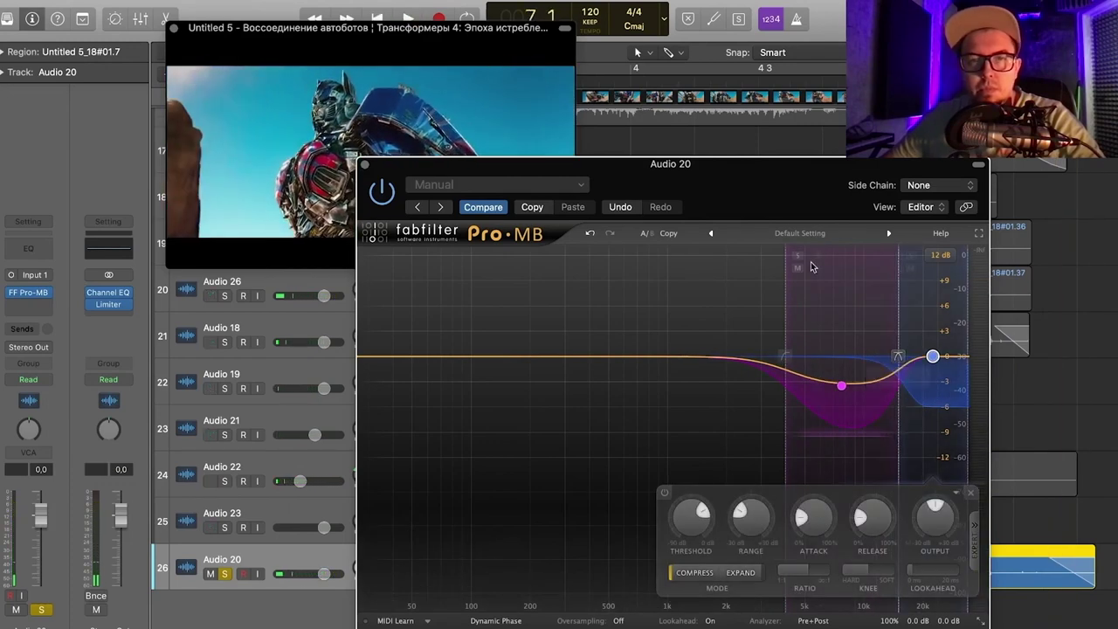
# - Loop playback from bar 3 to check the compressed Audio 20 sound, and close the plug-in window
pyautogui.click(686, 70)
pyautogui.press('space')
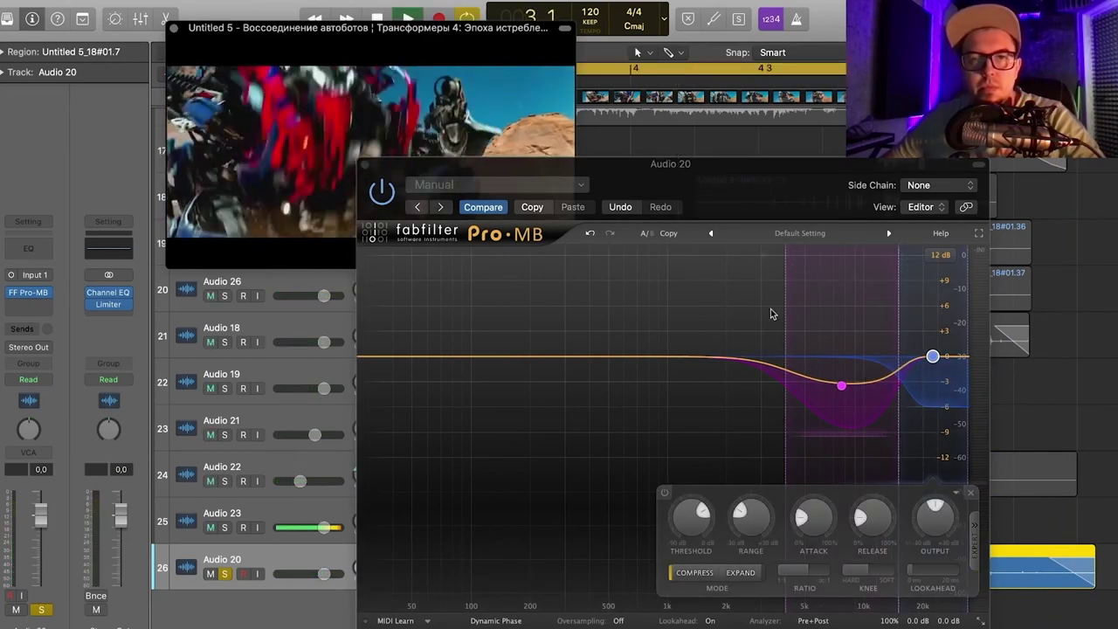
pyautogui.press('space')
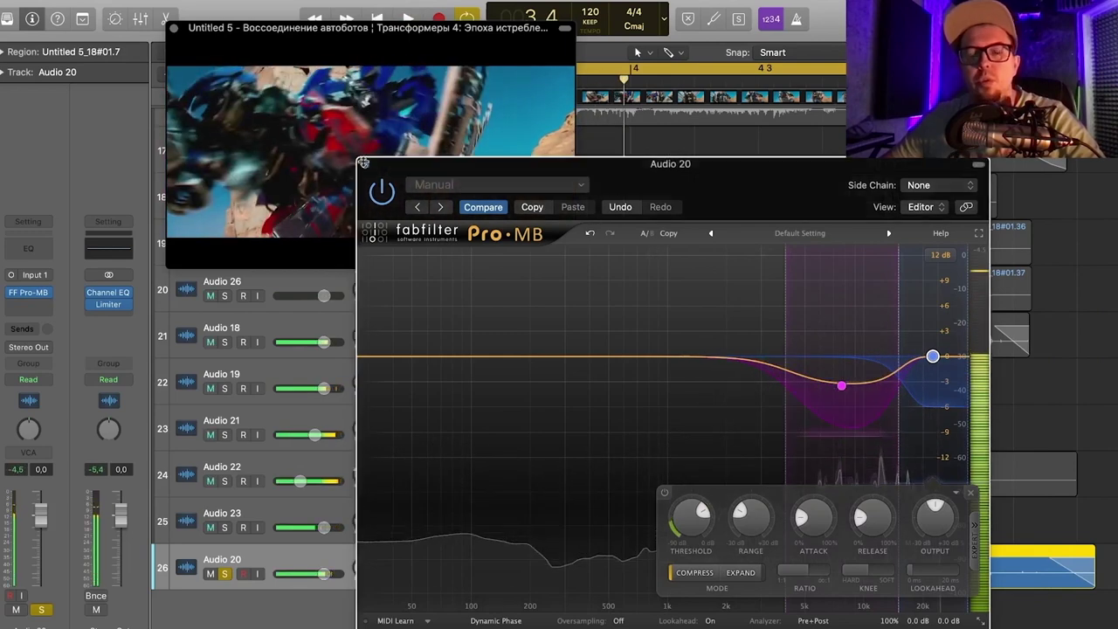
pyautogui.click(365, 164)
pyautogui.scroll(1, 594, 464)
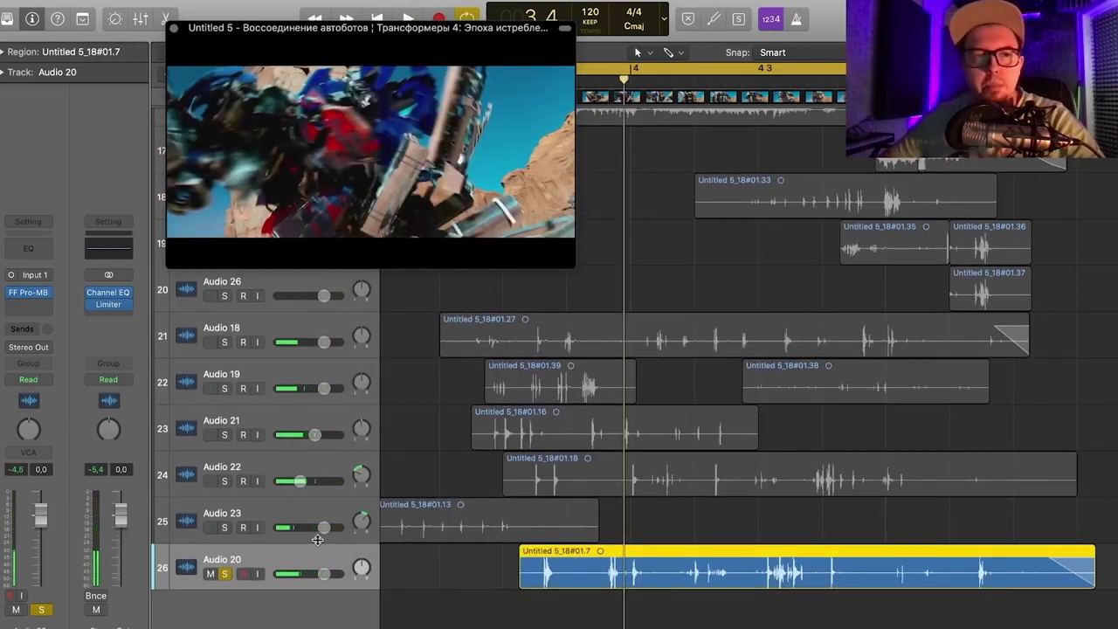
# - Extend Audio 20's main Pro-MB band down to about 3 kHz, reduce the high band, and lower the threshold during looped playback
pyautogui.click(27, 293)
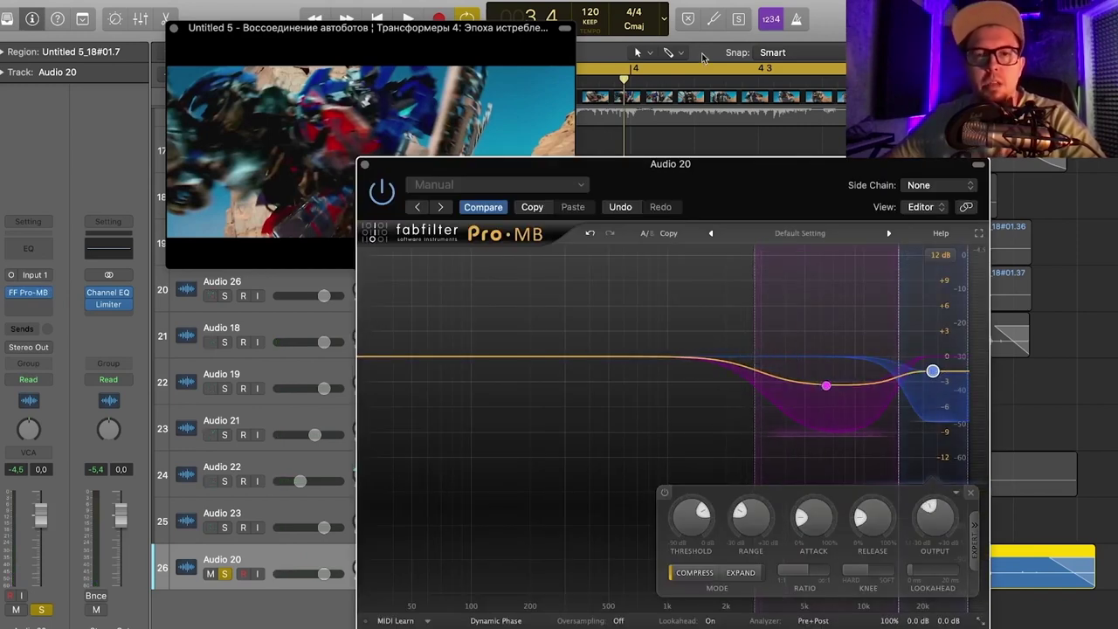
pyautogui.moveTo(757, 170); pyautogui.dragTo(642, 154)
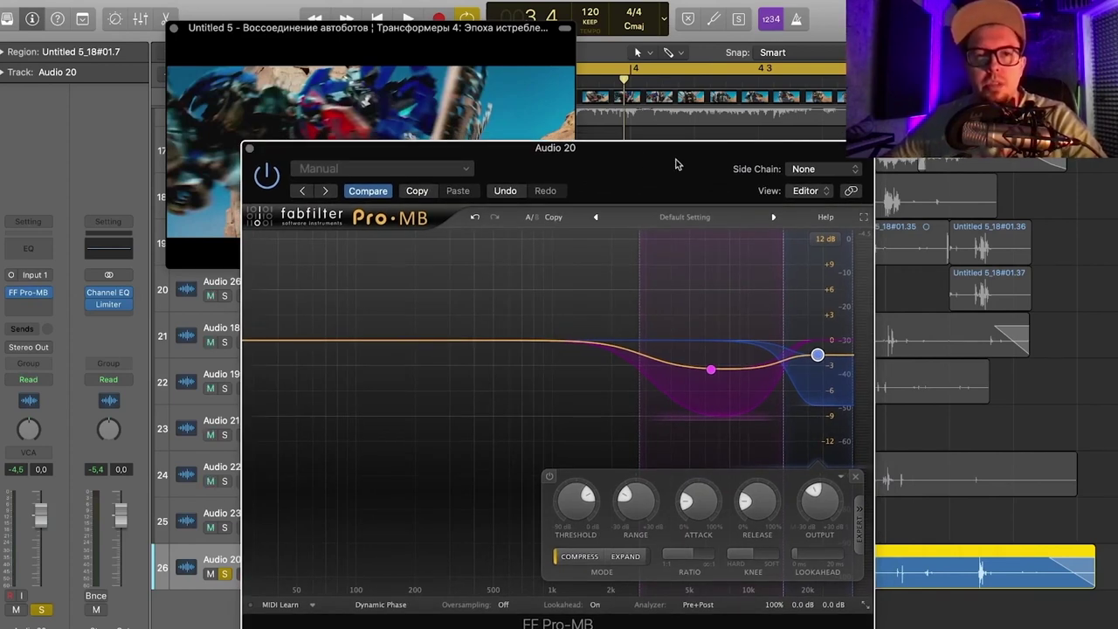
pyautogui.press('space')
pyautogui.moveTo(702, 156); pyautogui.dragTo(709, 191)
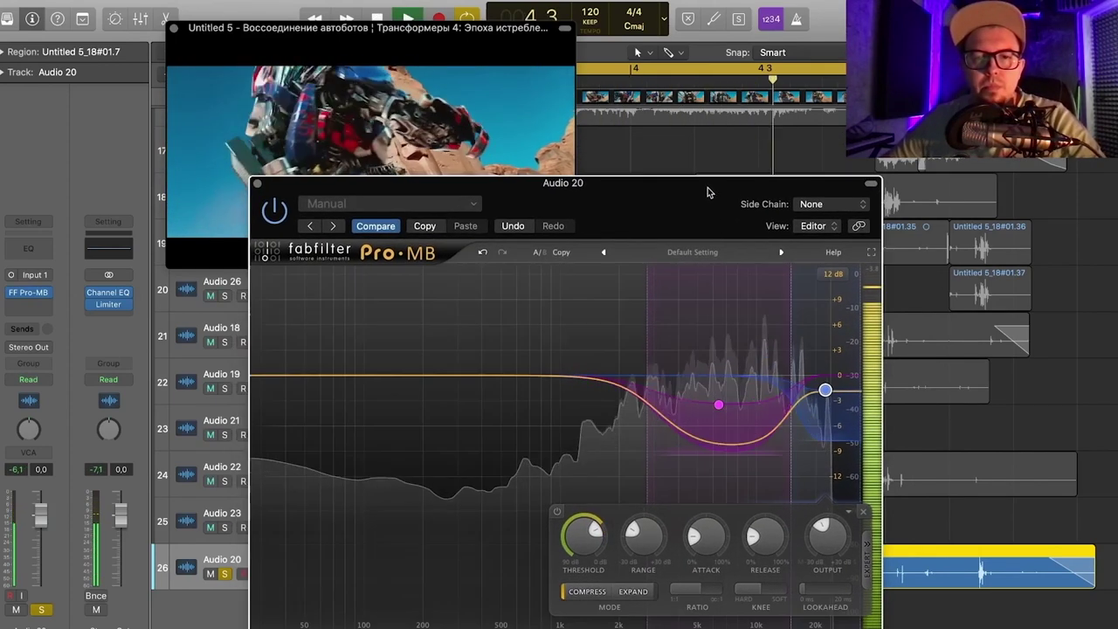
pyautogui.moveTo(592, 528); pyautogui.dragTo(587, 524)
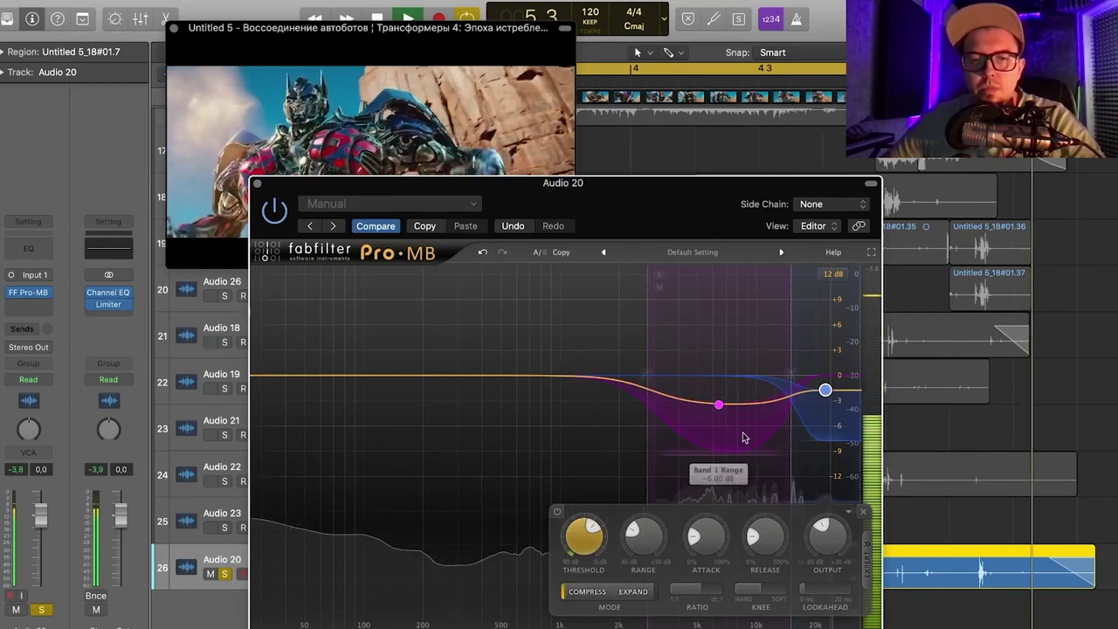
pyautogui.press('space')
# - Set Audio 20's volume to -3.1 dB and close the plug-in and floating movie windows
pyautogui.click(258, 184)
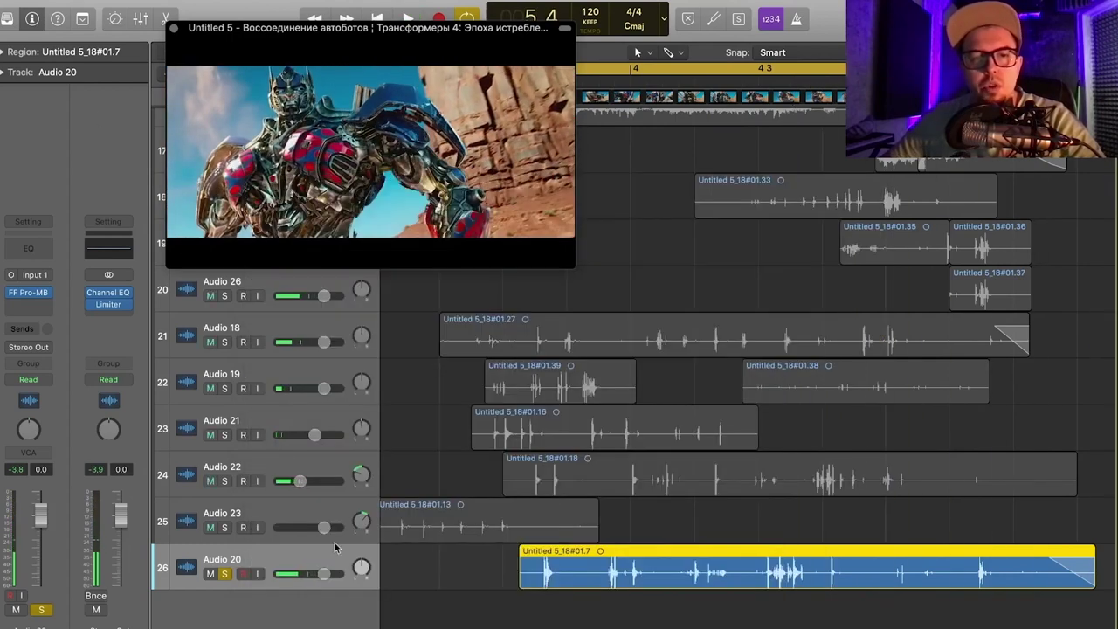
pyautogui.moveTo(306, 37); pyautogui.dragTo(296, 185)
pyautogui.click(164, 176)
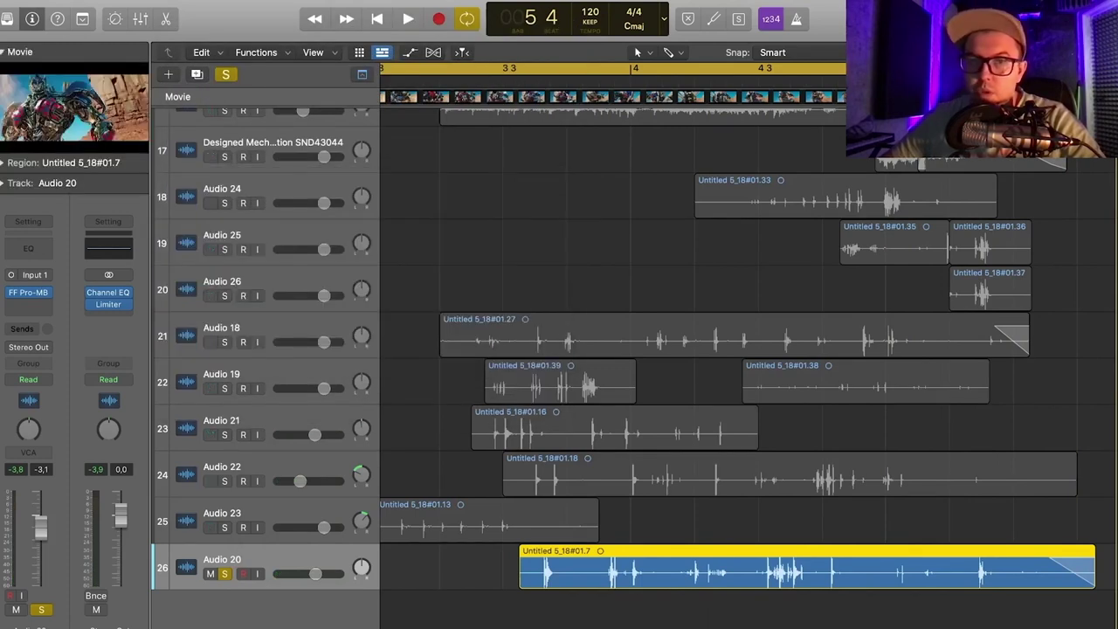
# - Select all tracks from the Door, Wood track 10 through Audio 20 and solo them together
pyautogui.press('super+Up')
pyautogui.hscroll(-2, 449, 274)
pyautogui.press('super+Left')
pyautogui.press('super+Left')
pyautogui.hscroll(1, 460, 285)
pyautogui.scroll(1, 747, 192)
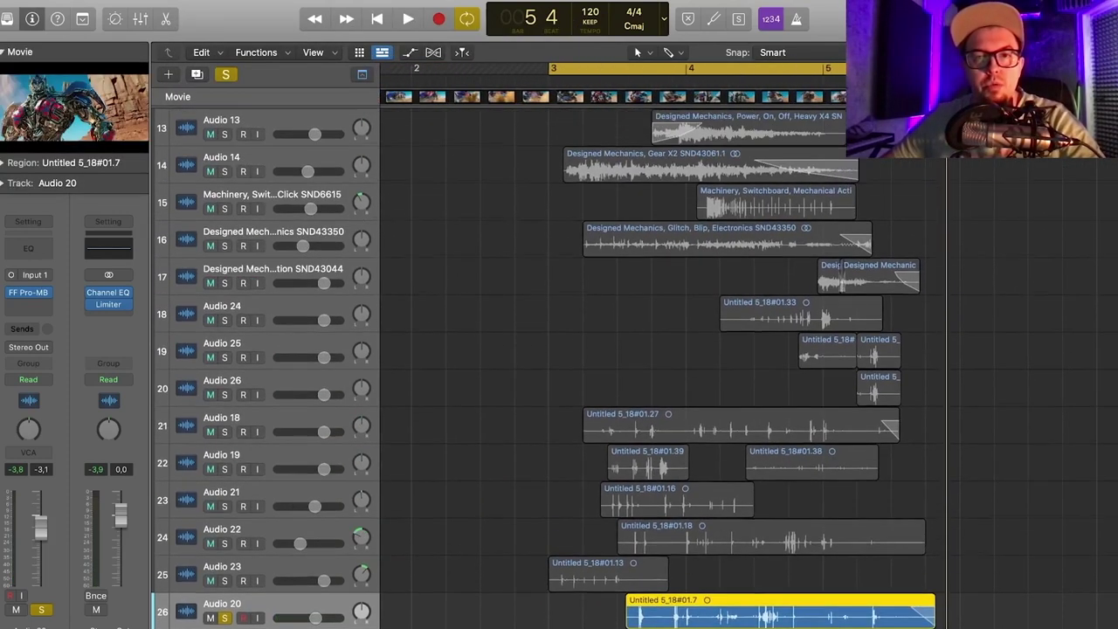
pyautogui.scroll(1, 747, 192)
pyautogui.press('super+Up')
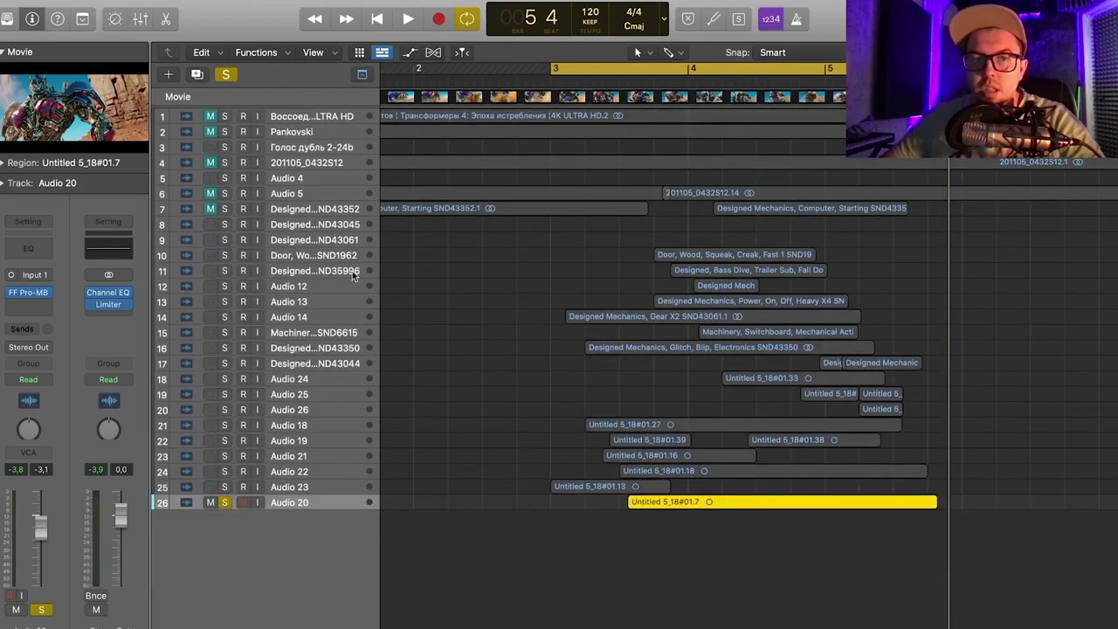
pyautogui.keyDown('shift'); pyautogui.click(303, 254); pyautogui.keyUp('shift')
pyautogui.click(225, 503)
pyautogui.click(224, 503)
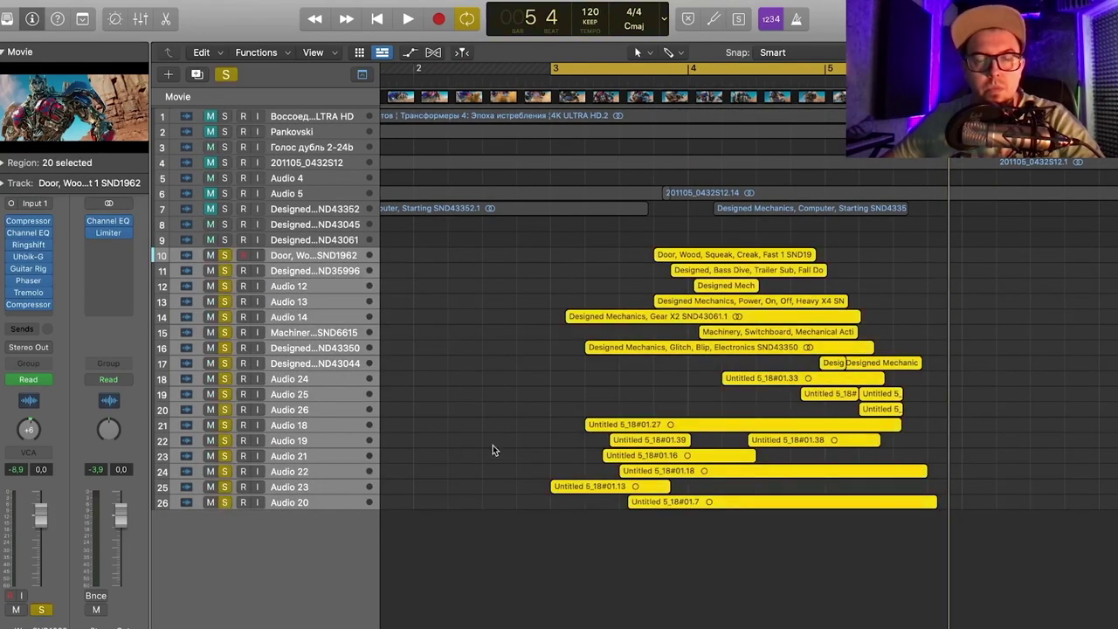
# - Float the movie window over the arrangement and play the soloed layers from bar 3 to review them against picture
pyautogui.click(38, 111)
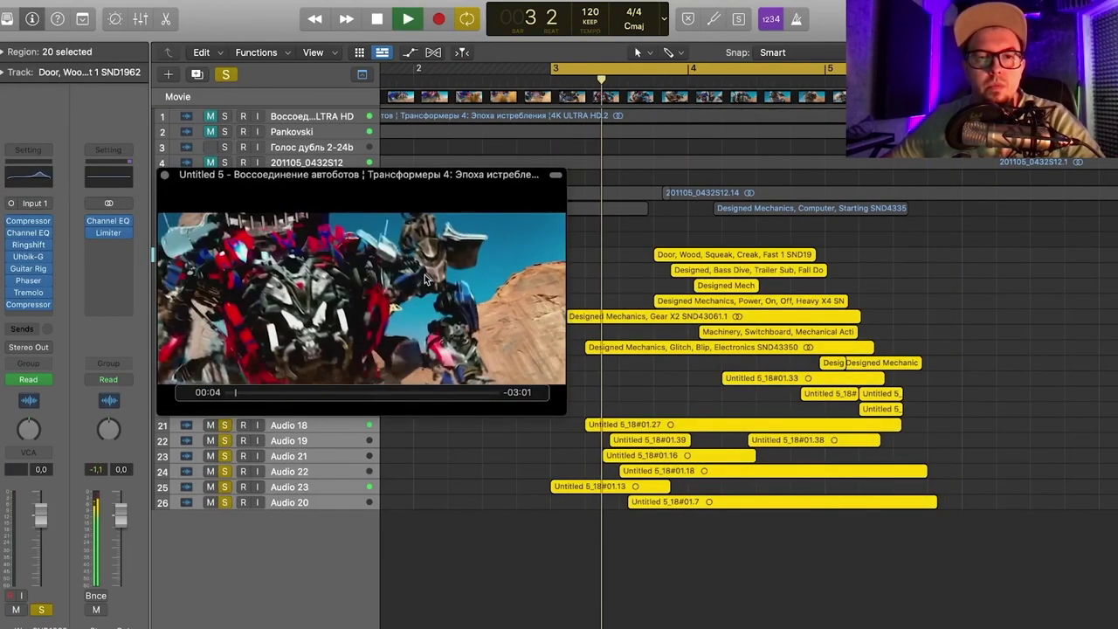
pyautogui.moveTo(425, 280); pyautogui.dragTo(403, 169)
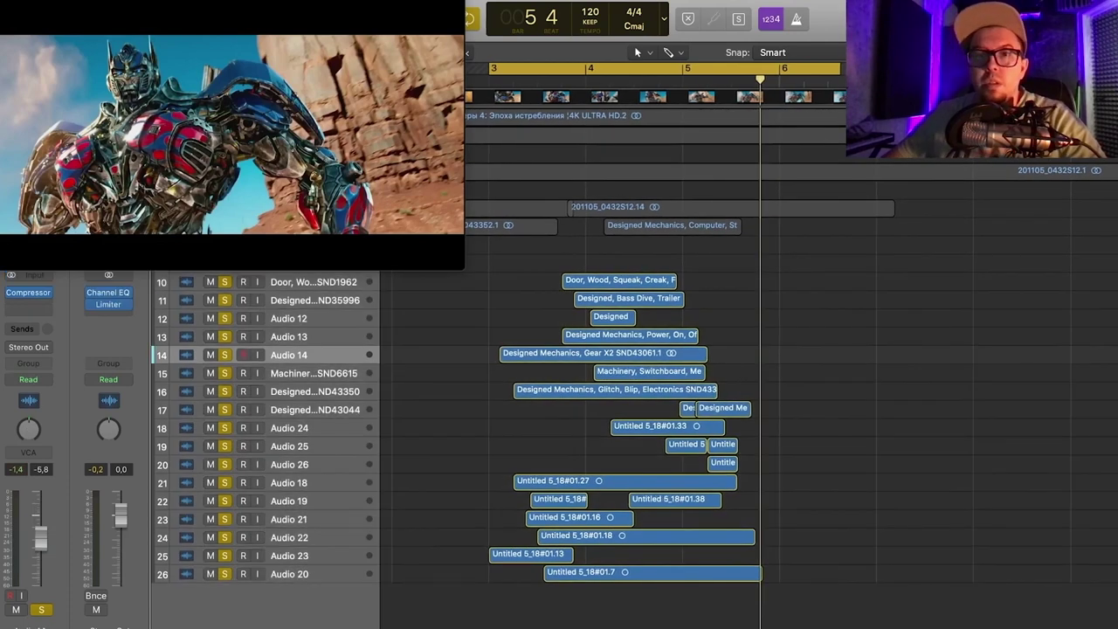
pyautogui.press('super+Down')
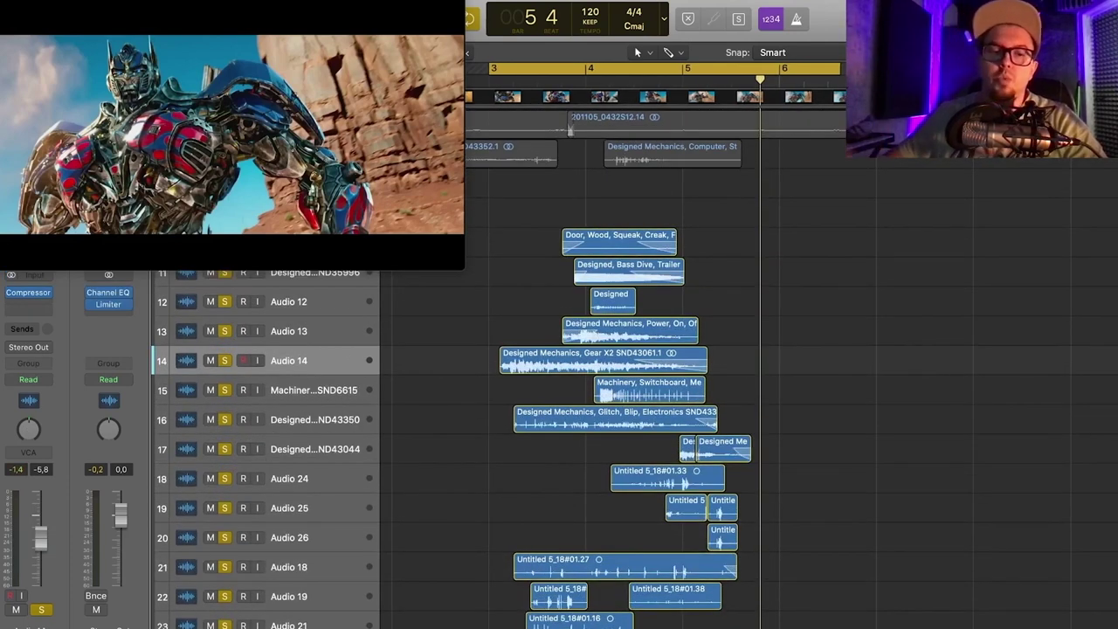